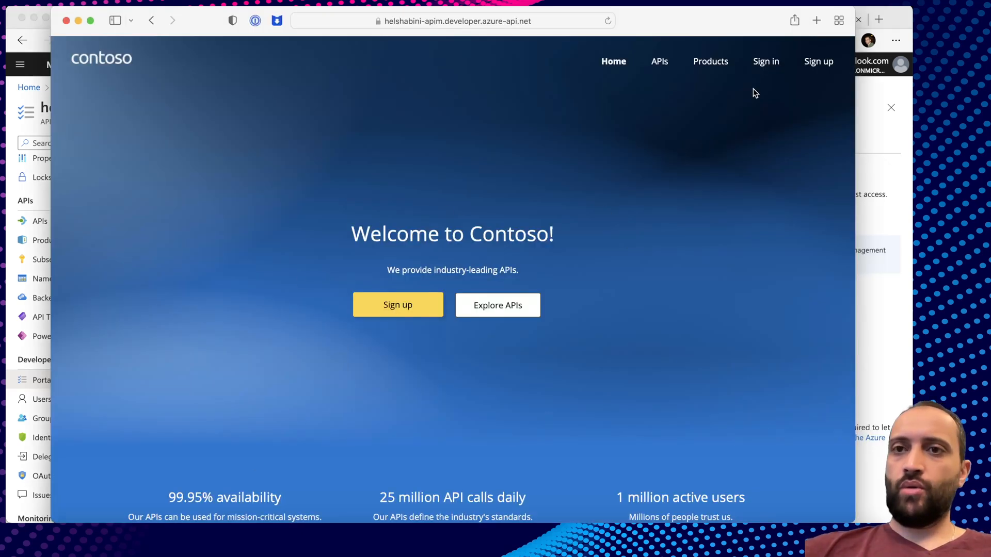
# Open the developer portal's Sign in page and close the autofill suggestion covering its empty form.
pyautogui.click(766, 61)
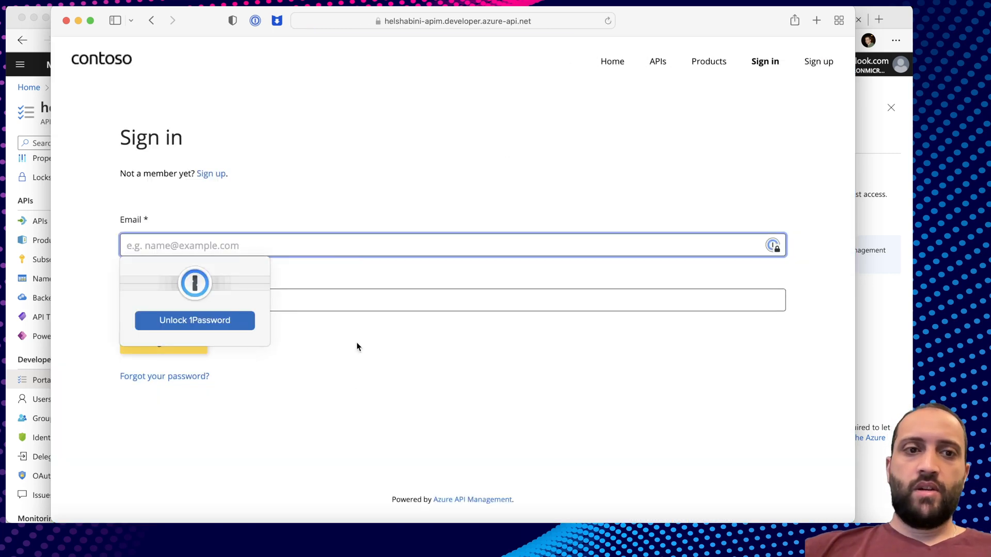
pyautogui.click(350, 429)
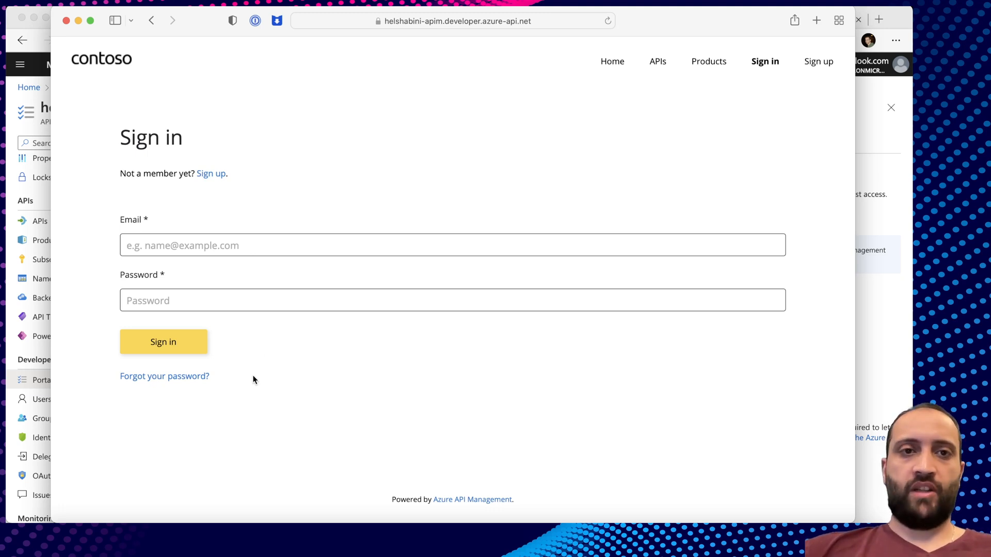
# Show the Azure AD B2C tenant overview in Edge, then bring up the WeatherForecast project in Rider.
pyautogui.press('super+Tab')
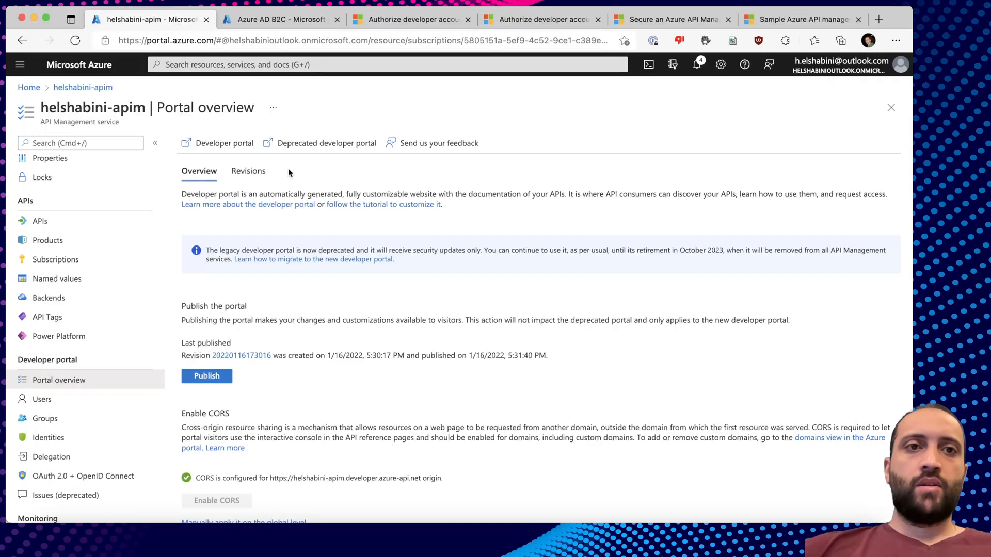
pyautogui.click(288, 19)
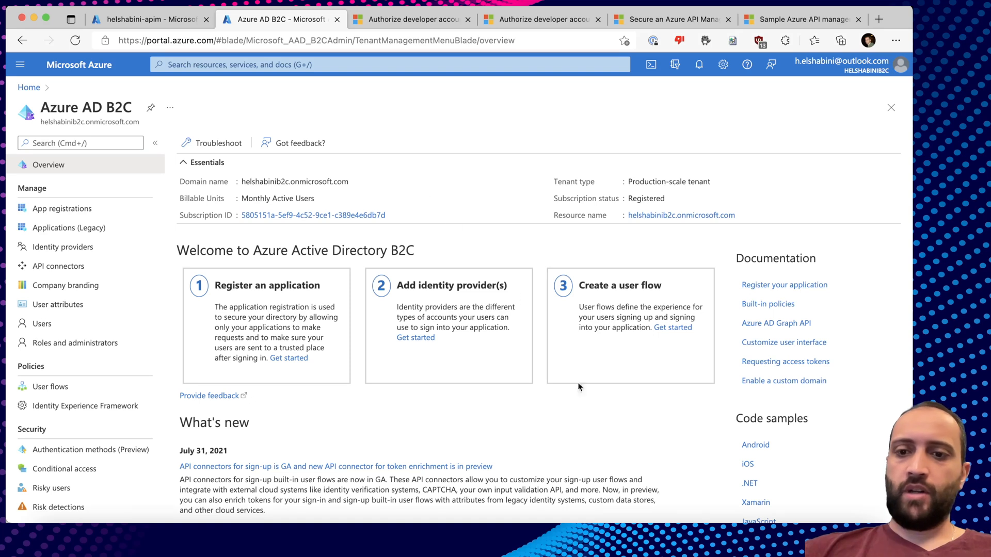
pyautogui.click(747, 535)
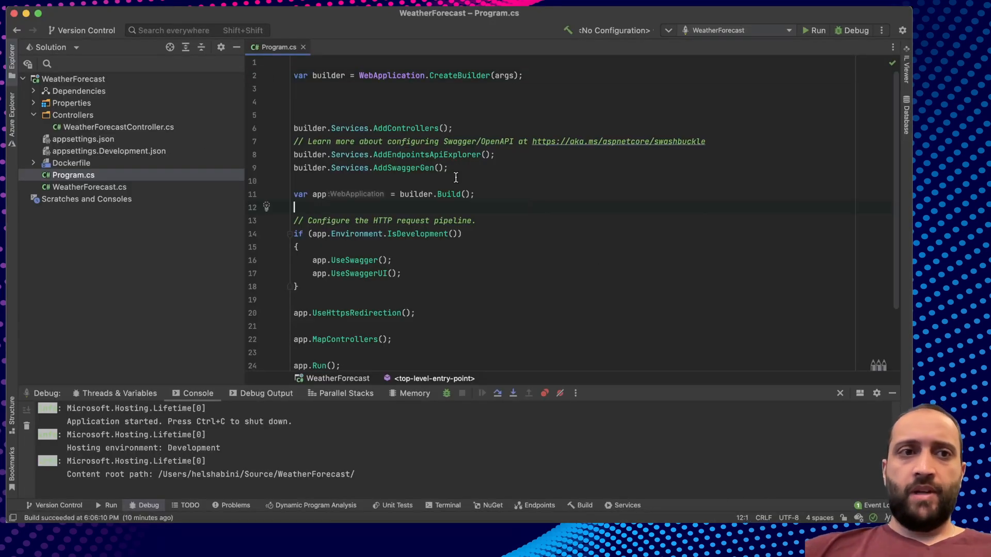
# Open WeatherForecastController.cs, review its code, and start debugging the WeatherForecast app.
pyautogui.doubleClick(145, 129)
pyautogui.scroll(-2, 485, 225)
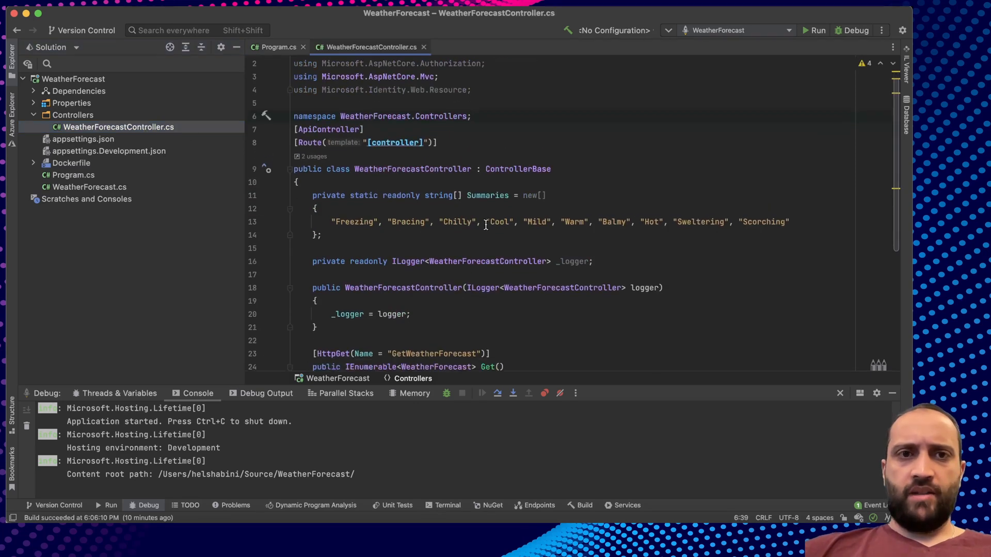
pyautogui.scroll(-5, 486, 225)
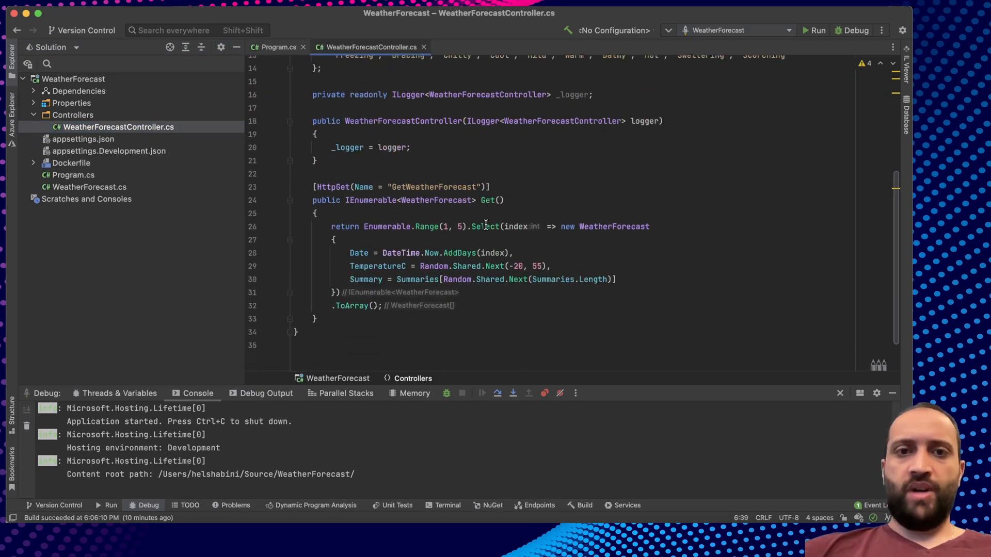
pyautogui.scroll(2, 486, 225)
pyautogui.scroll(-2, 486, 225)
pyautogui.scroll(2, 486, 225)
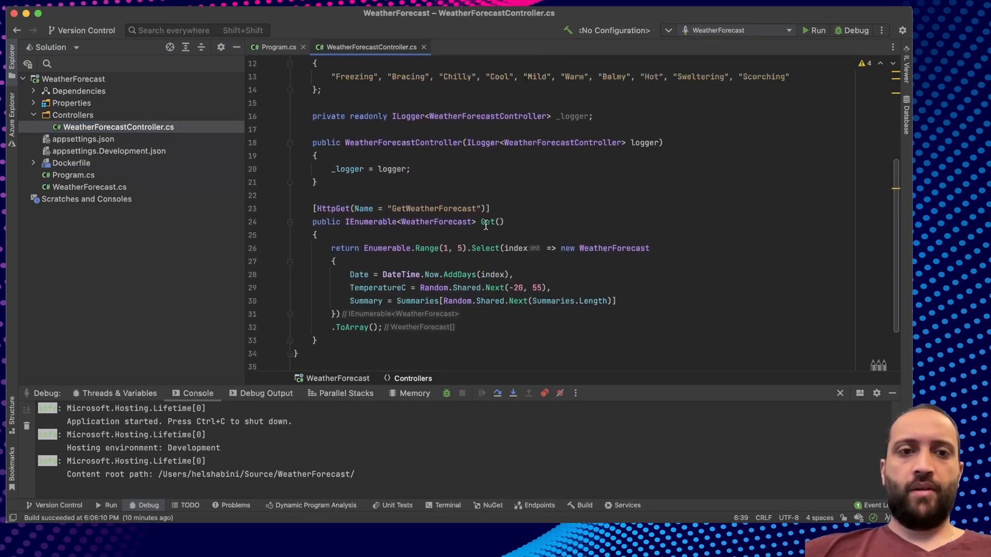
pyautogui.scroll(5, 486, 225)
pyautogui.doubleClick(392, 128)
pyautogui.click(373, 129)
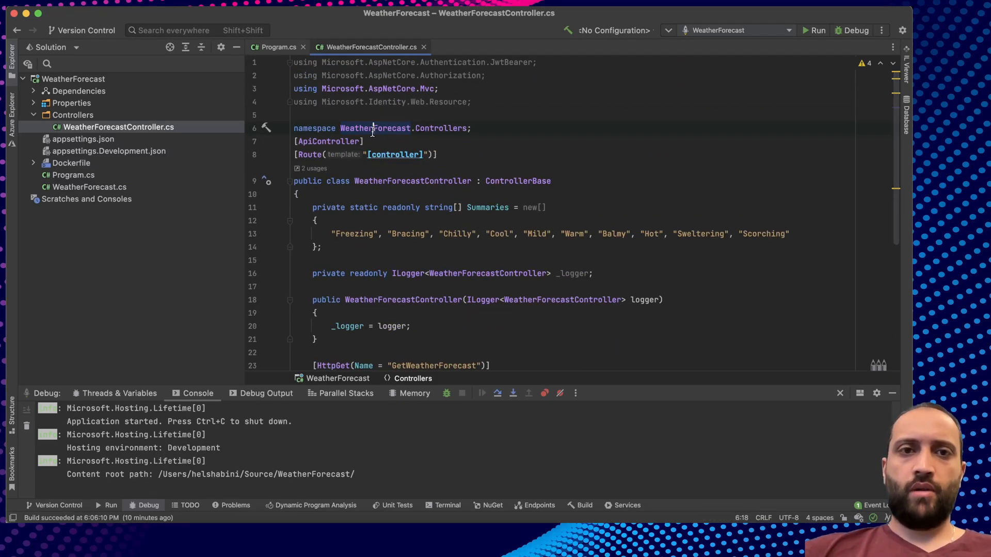
pyautogui.click(853, 29)
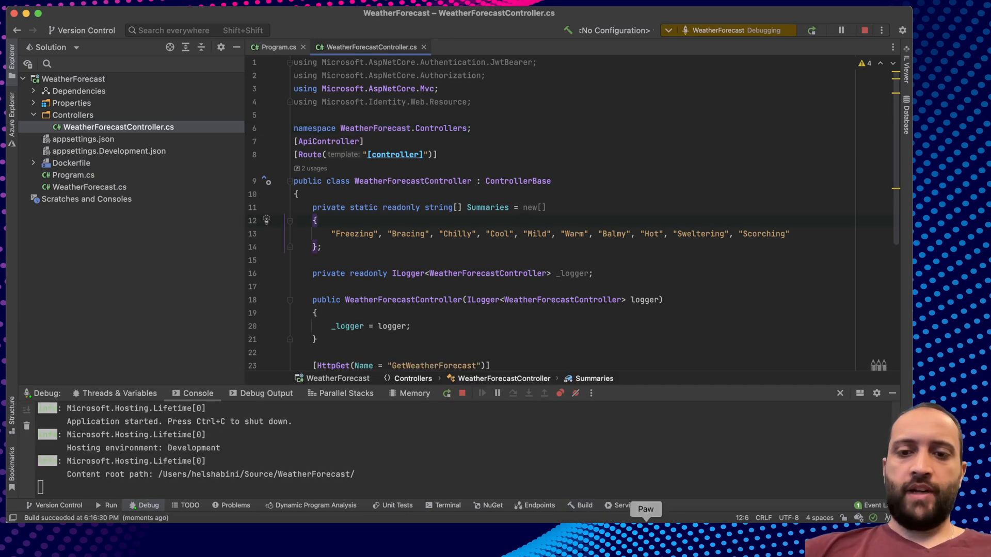
pyautogui.click(646, 521)
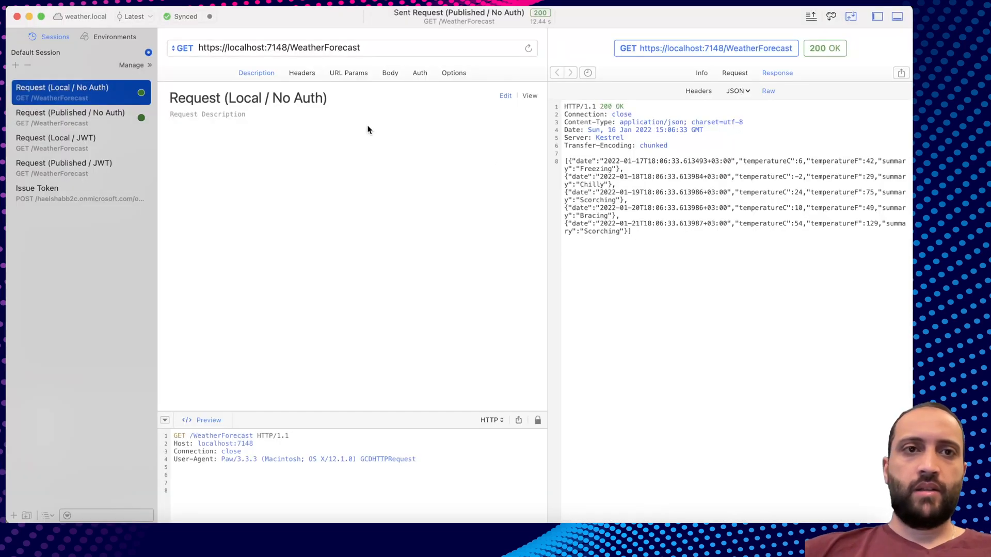
# Resend the Local / No Auth WeatherForecast request and check its JSON response.
pyautogui.click(375, 50)
pyautogui.press('Return')
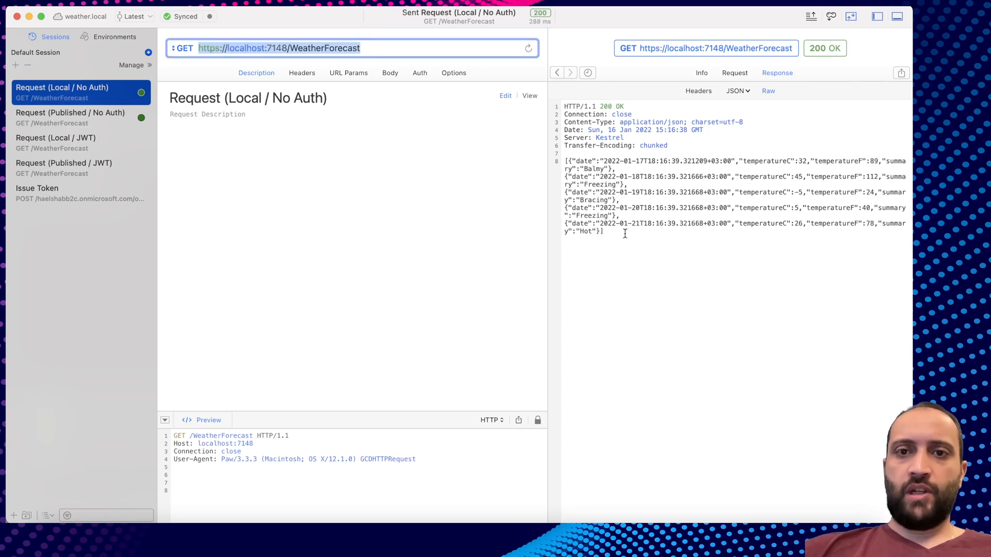
pyautogui.moveTo(624, 234); pyautogui.dragTo(564, 192)
pyautogui.click(589, 226)
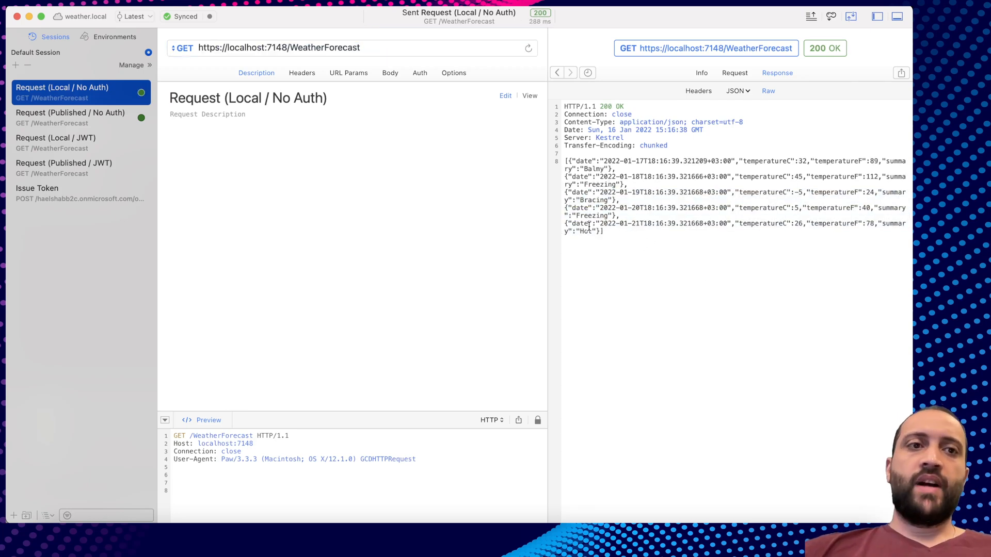
# Resend the Published / No Auth WeatherForecast request and check the returned forecast JSON.
pyautogui.click(89, 114)
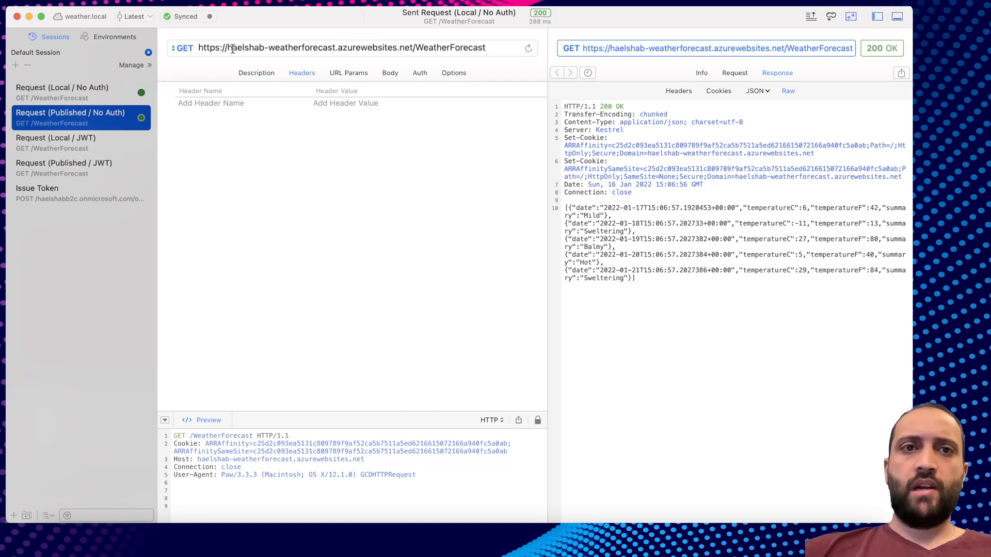
pyautogui.click(502, 48)
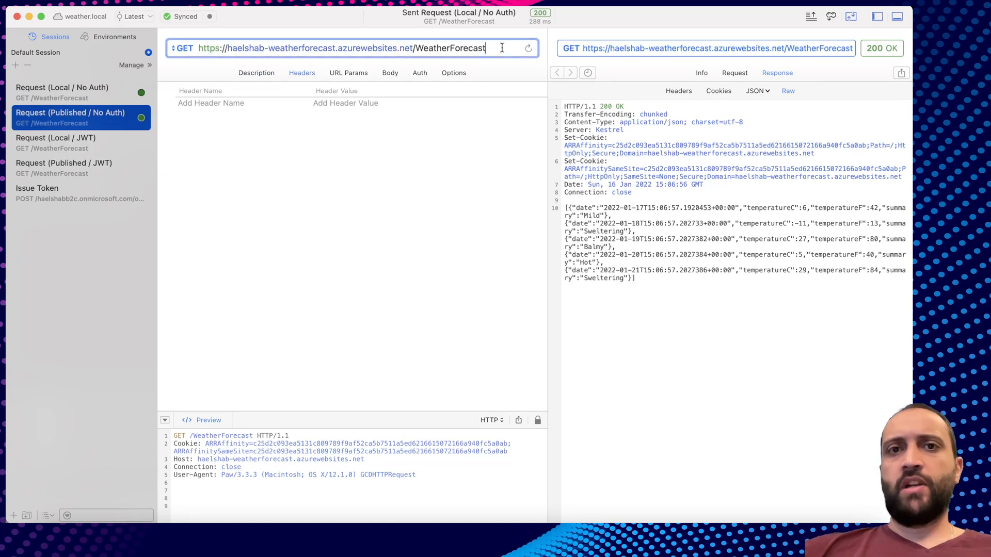
pyautogui.press('Return')
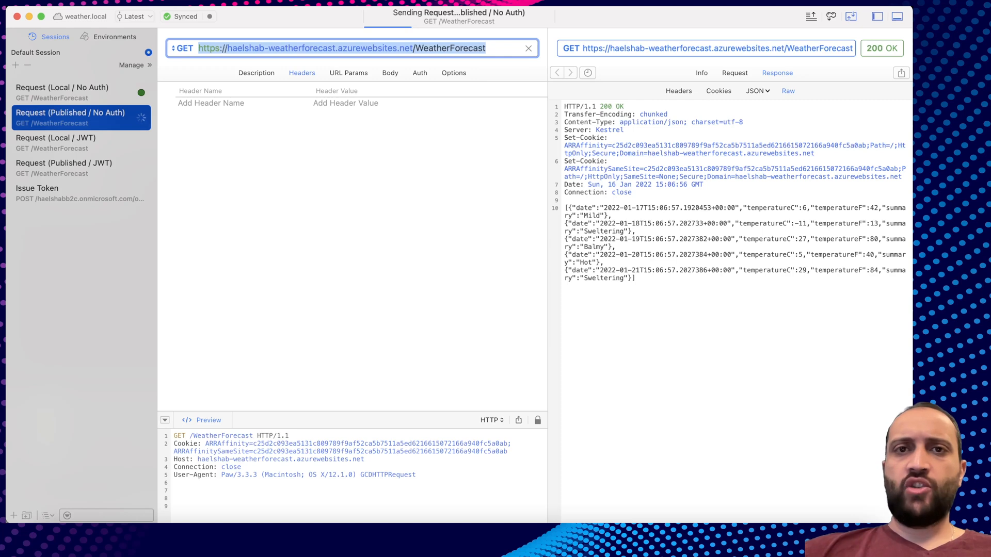
pyautogui.moveTo(647, 247); pyautogui.dragTo(564, 158)
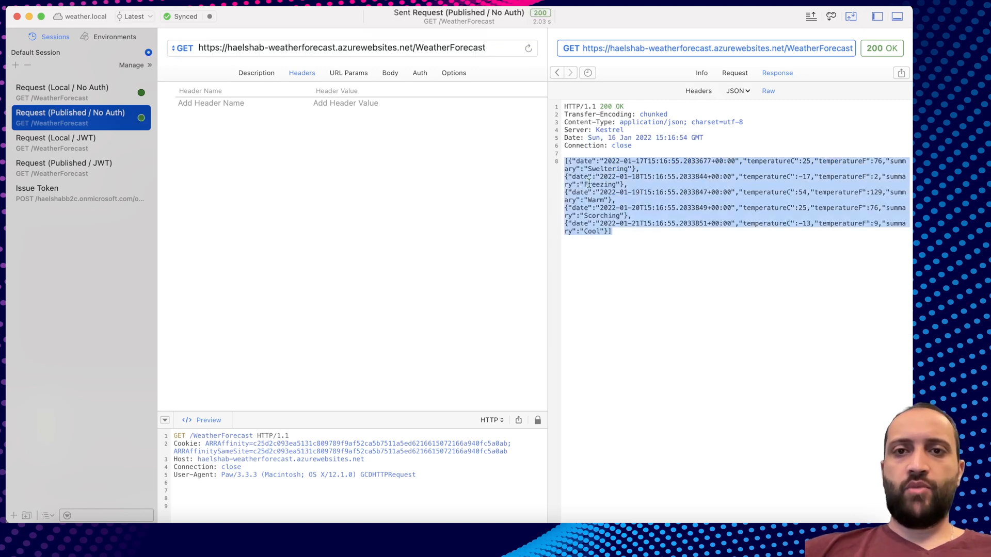
pyautogui.click(639, 258)
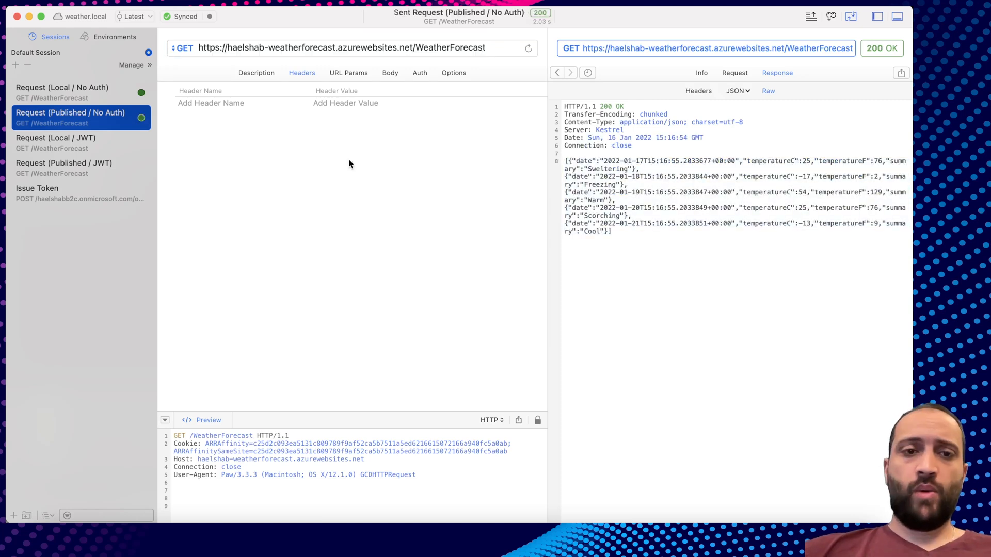
pyautogui.press('super+Tab')
pyautogui.press('super+Tab')
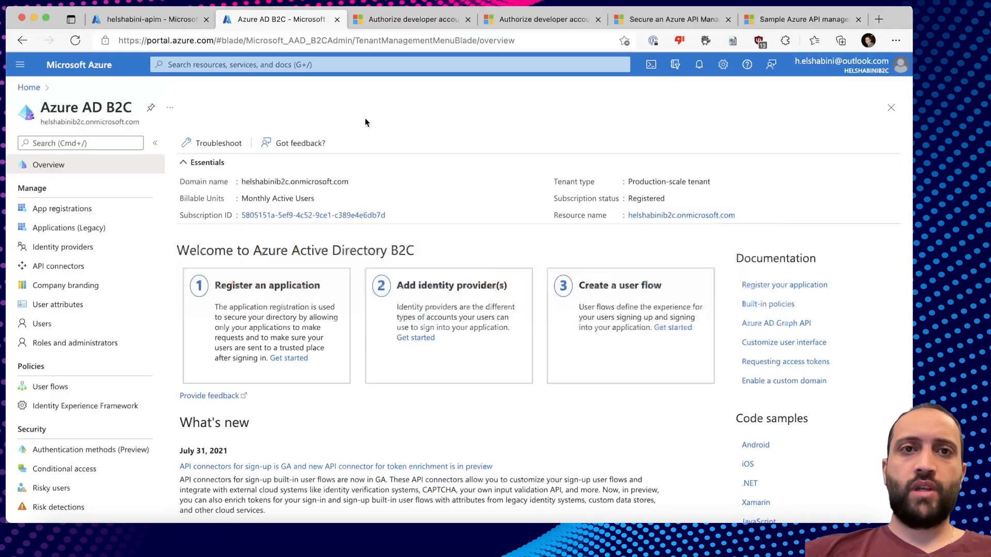
# Scroll the Authorize developer accounts with Azure AD B2C article to its Configure sign up and sign in user flow section.
pyautogui.hotkey('ctrl', 'Tab')
pyautogui.scroll(20, 363, 263)
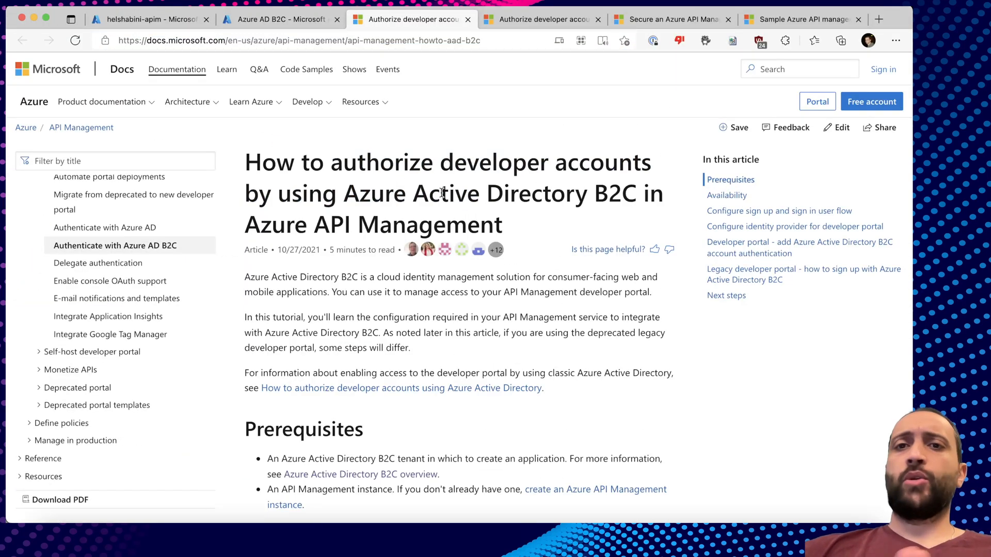
pyautogui.scroll(-6, 442, 192)
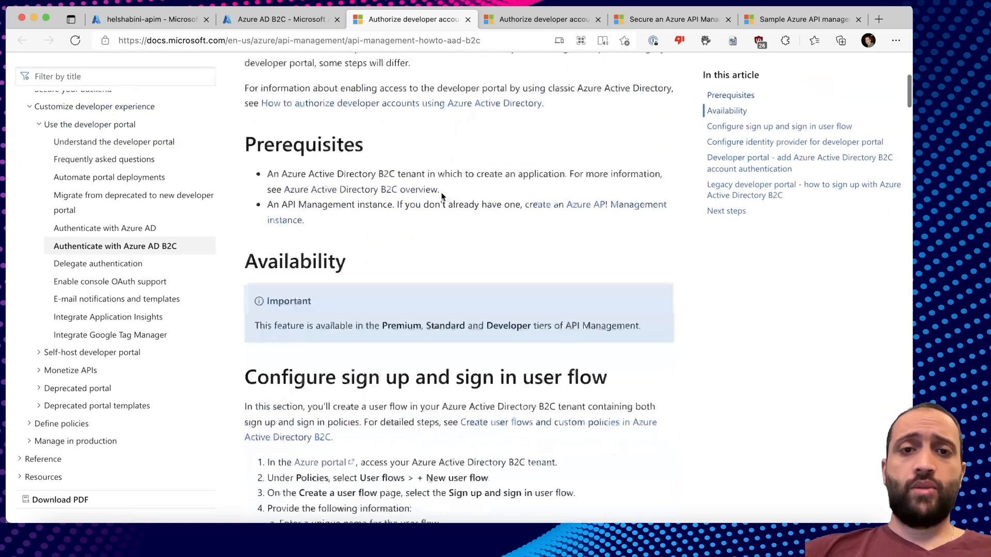
pyautogui.scroll(-3, 441, 196)
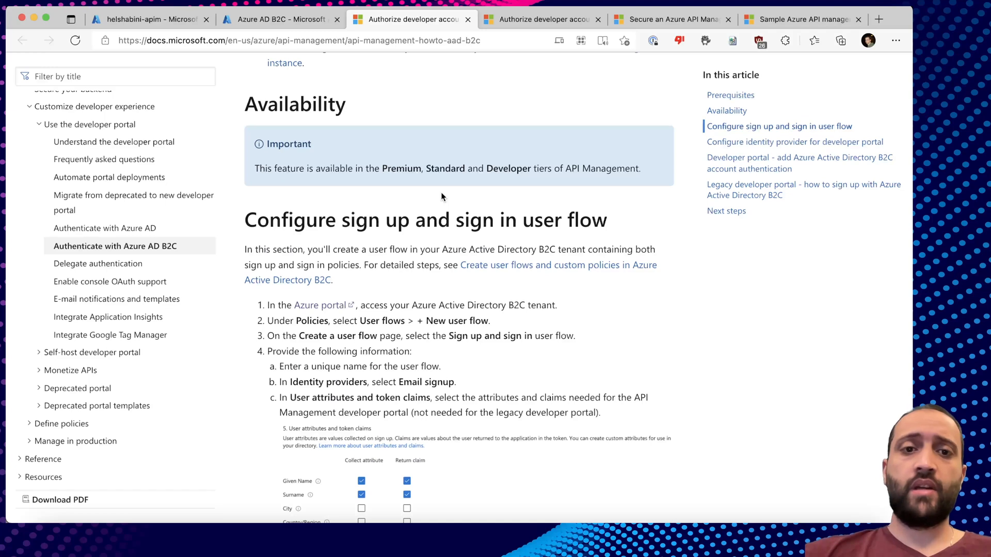
pyautogui.scroll(-4, 441, 196)
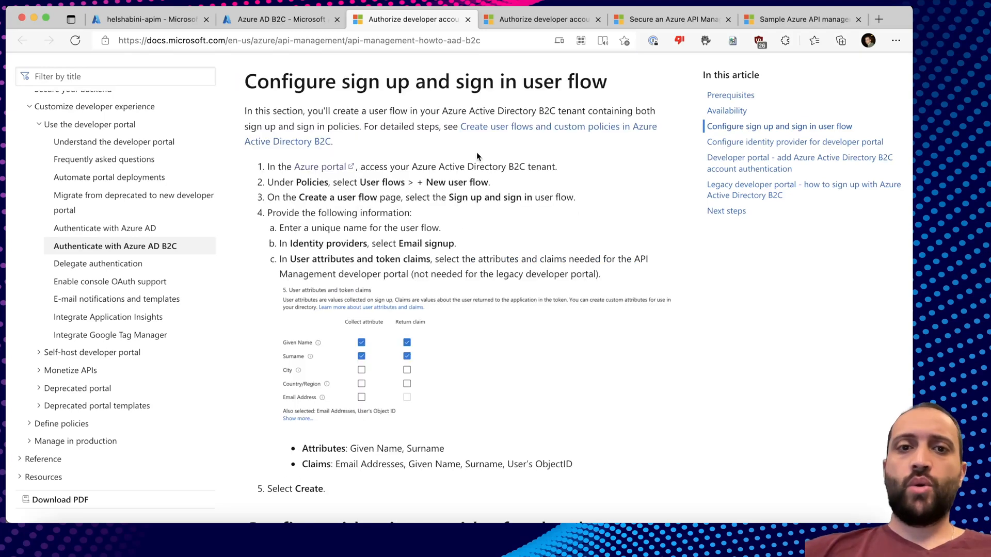
# From the B2C tenant's User flows, start a new Sign up and sign in flow, Recommended version.
pyautogui.click(155, 20)
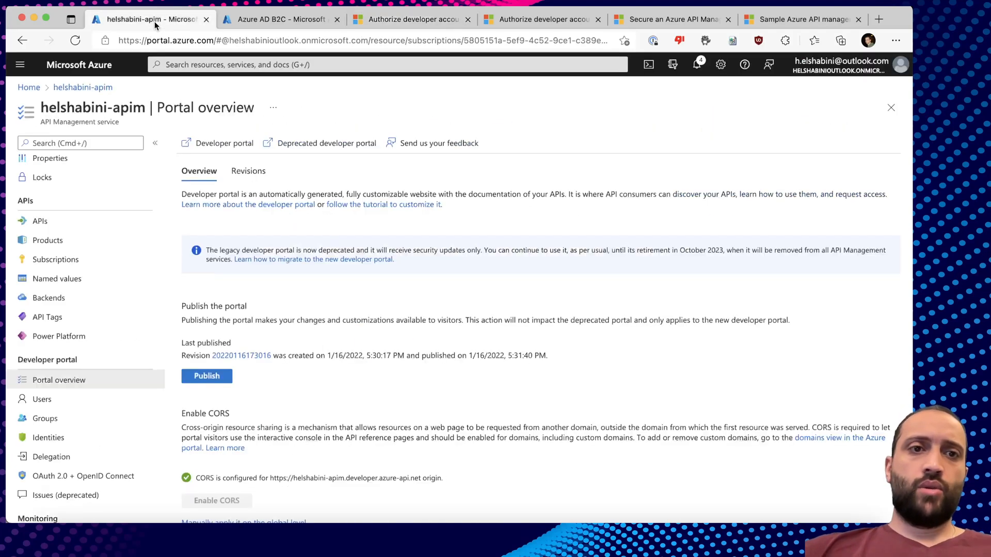
pyautogui.click(258, 25)
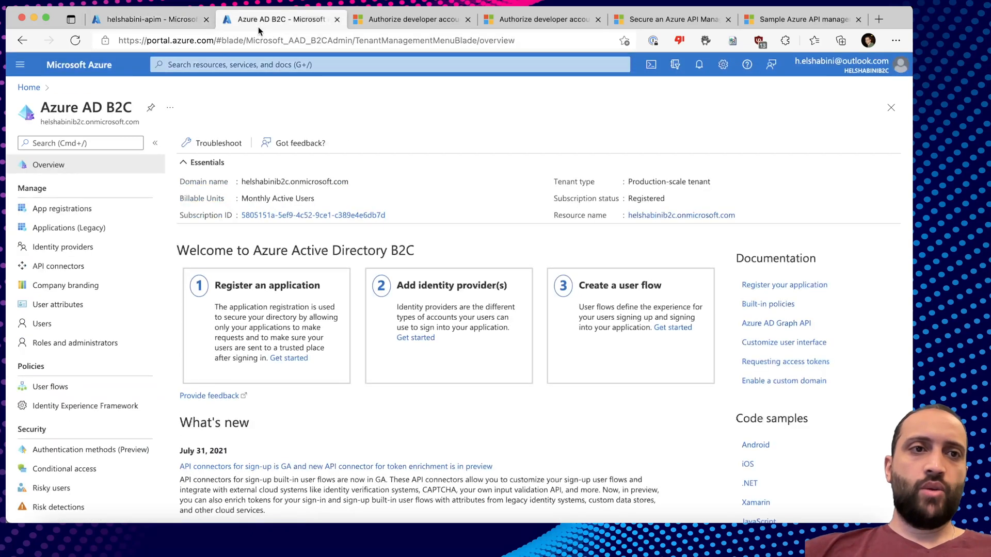
pyautogui.click(66, 387)
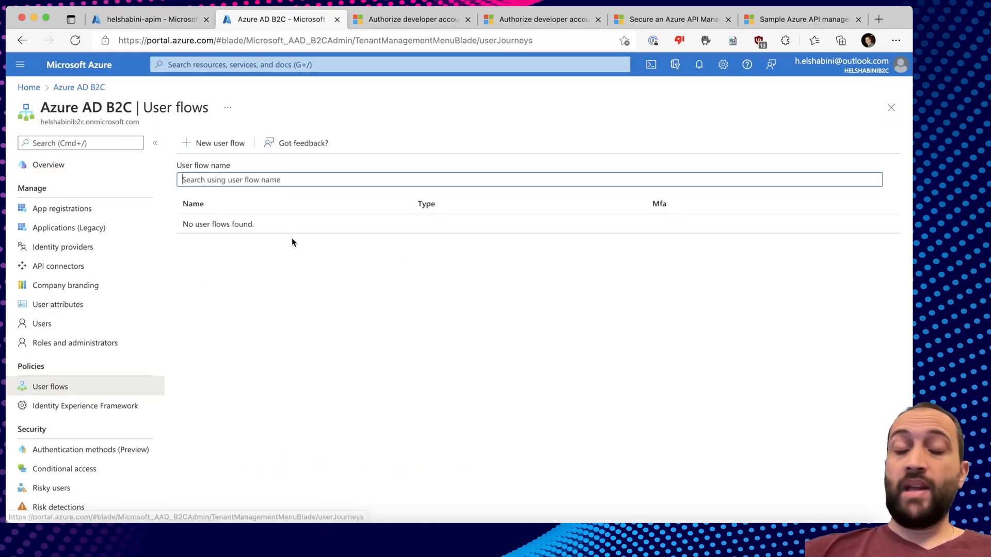
pyautogui.click(209, 145)
pyautogui.click(145, 226)
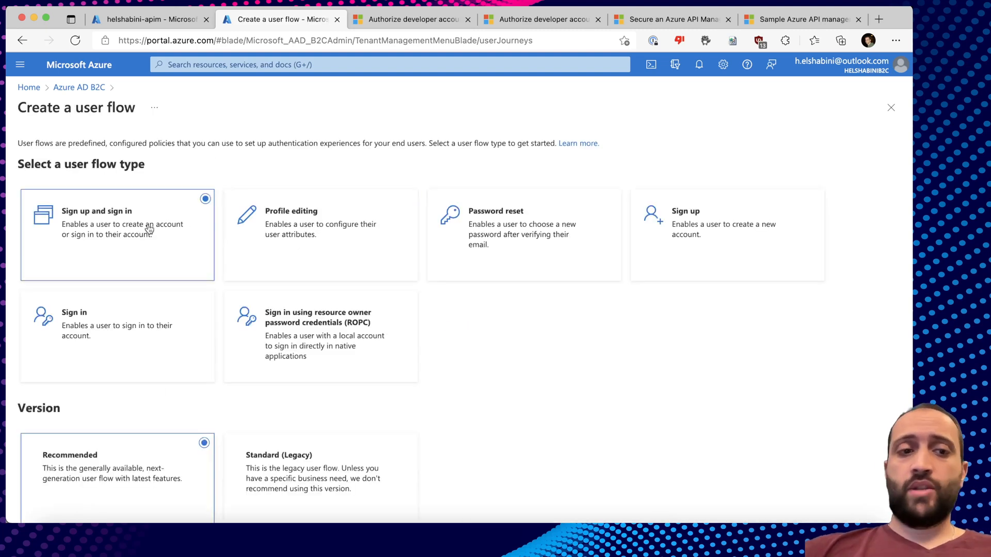
pyautogui.scroll(-1, 180, 390)
pyautogui.click(42, 504)
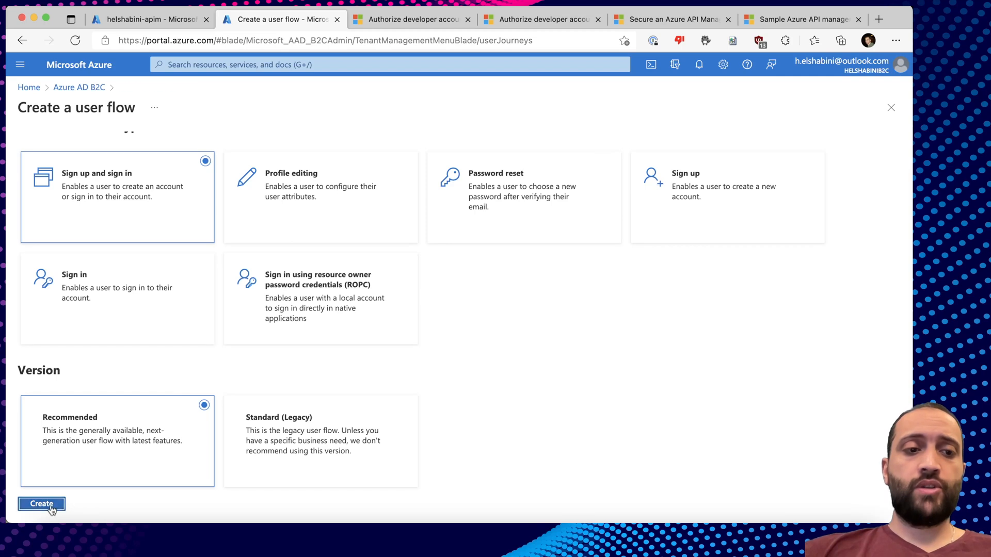
# Name the user flow susi, choose Email signup, and show the full attribute list.
pyautogui.click(192, 219)
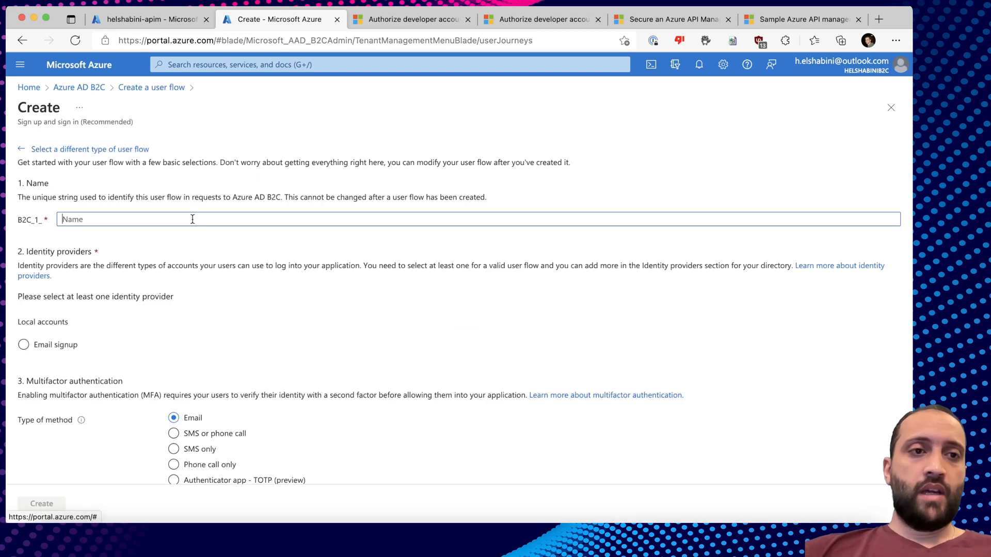
pyautogui.write('susi')
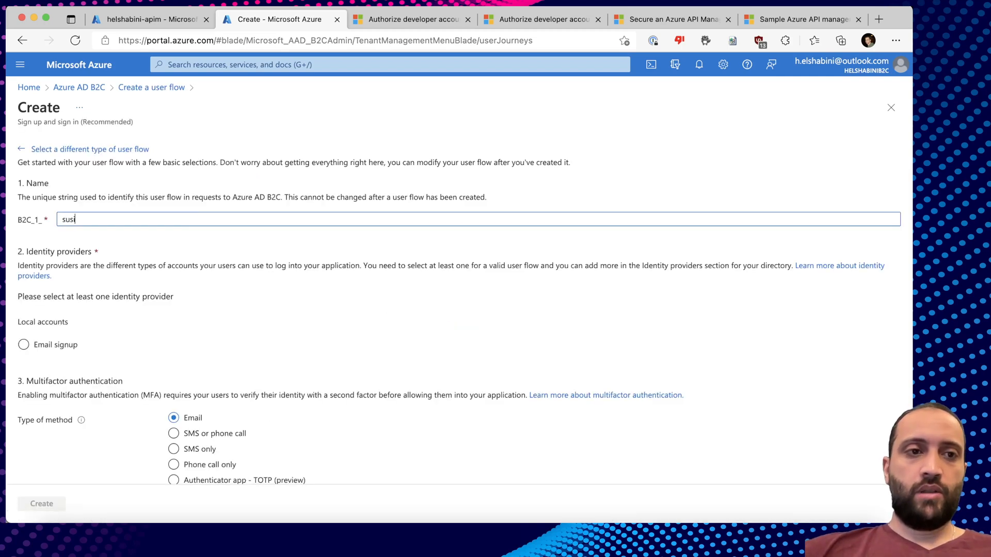
pyautogui.click(64, 344)
pyautogui.scroll(-4, 150, 346)
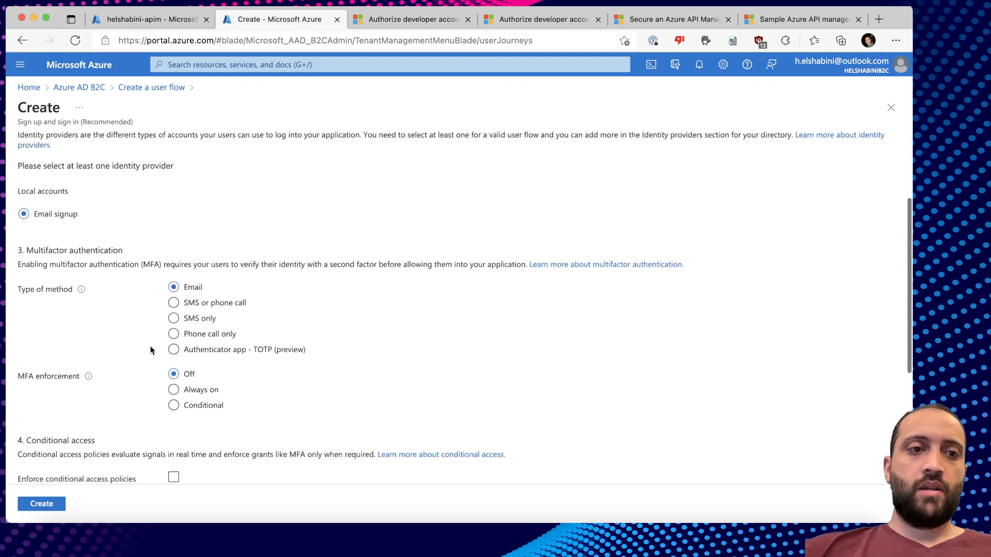
pyautogui.scroll(-3, 151, 350)
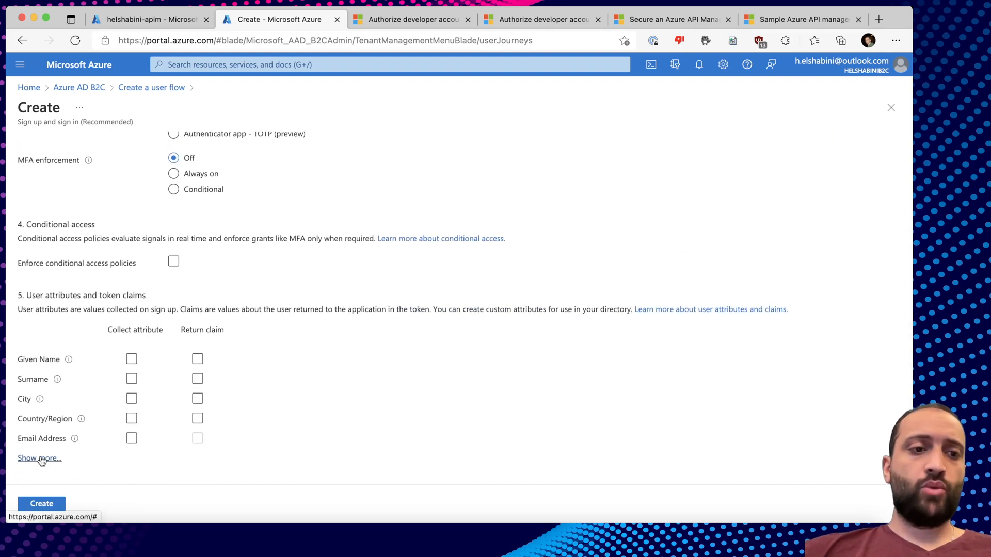
pyautogui.click(42, 460)
# Collect and return Display Name, Email Address, Given Name and Surname.
pyautogui.click(766, 254)
pyautogui.click(831, 254)
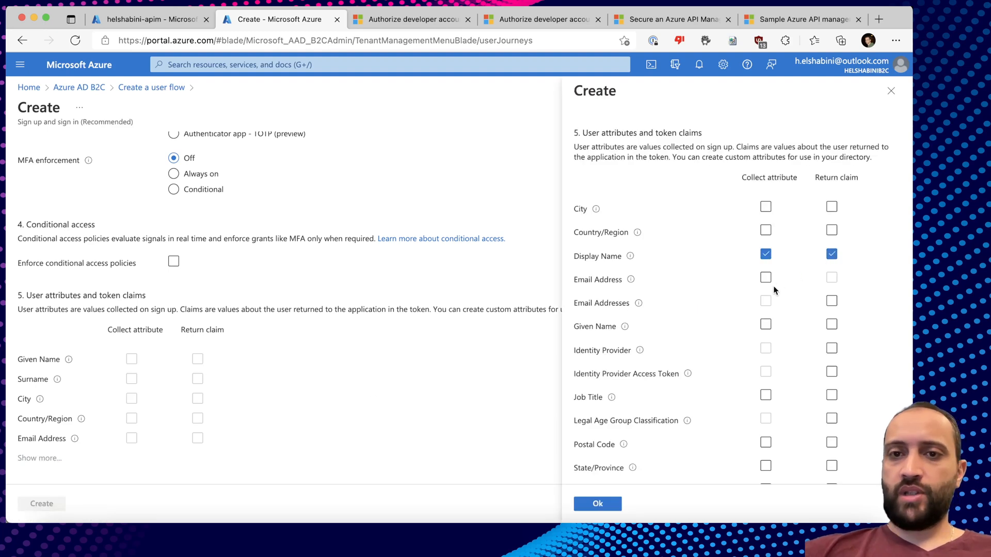
pyautogui.click(767, 279)
pyautogui.click(831, 301)
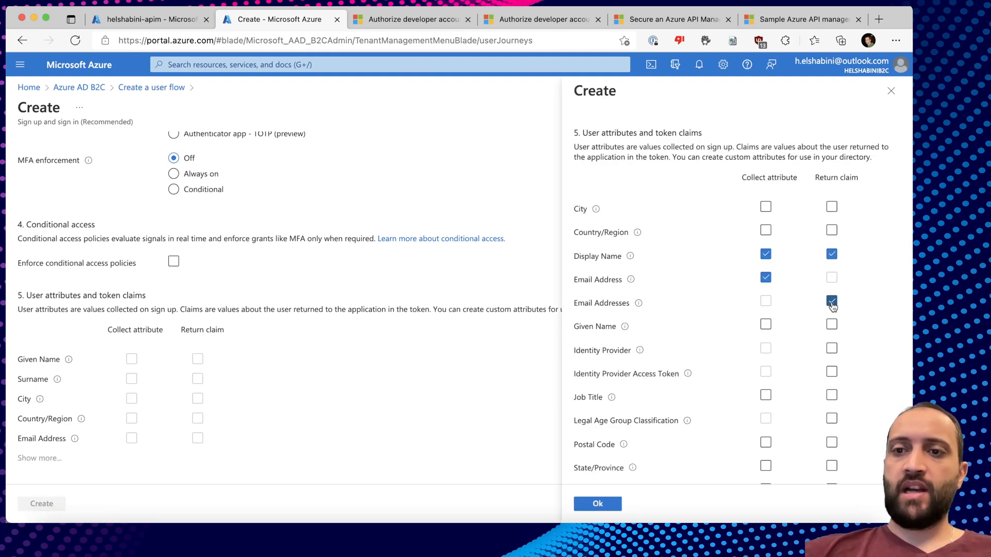
pyautogui.scroll(-2, 772, 311)
pyautogui.click(766, 279)
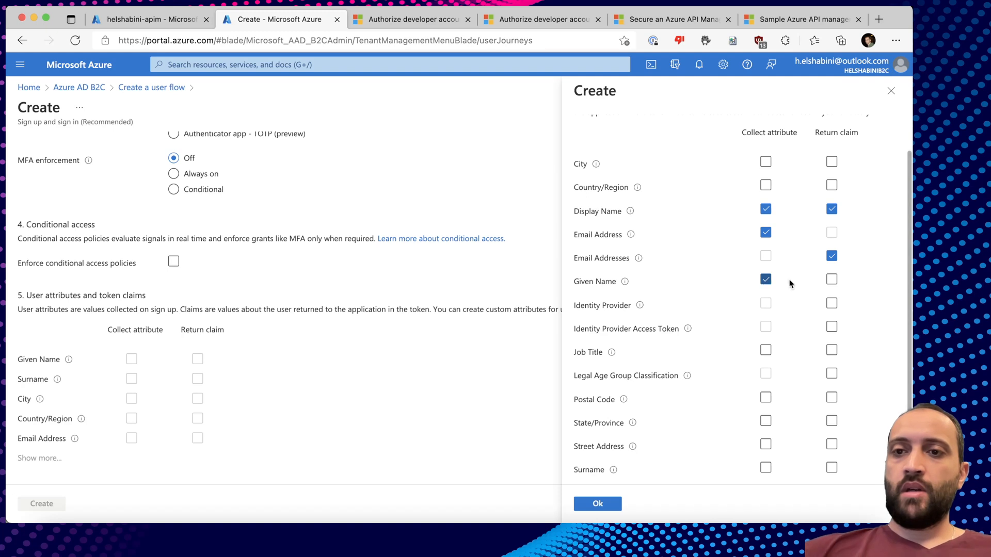
pyautogui.click(832, 279)
pyautogui.click(766, 468)
pyautogui.click(831, 467)
# Also return Object ID, User is new, Identity Provider and Identity Provider Access Token claims, then create the flow.
pyautogui.scroll(-3, 717, 418)
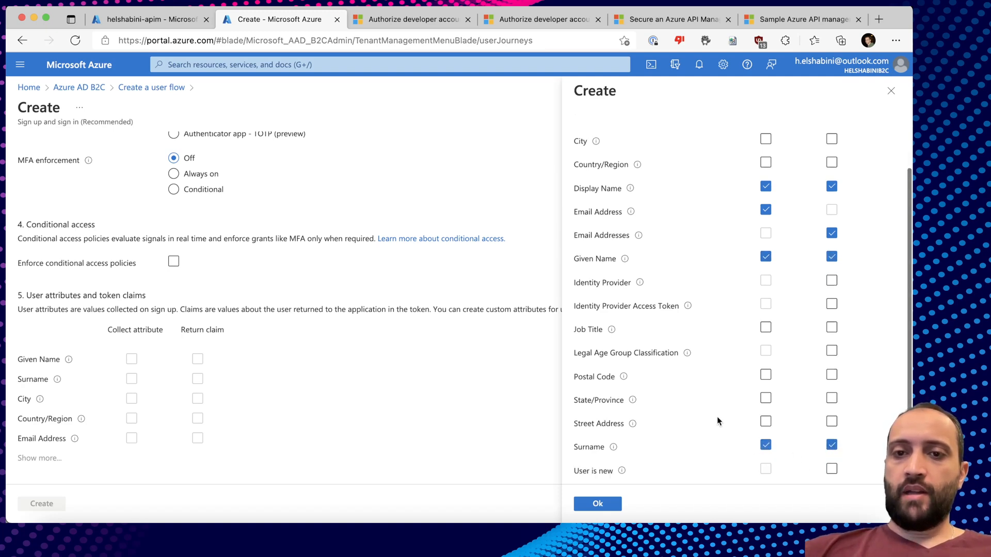
pyautogui.click(831, 455)
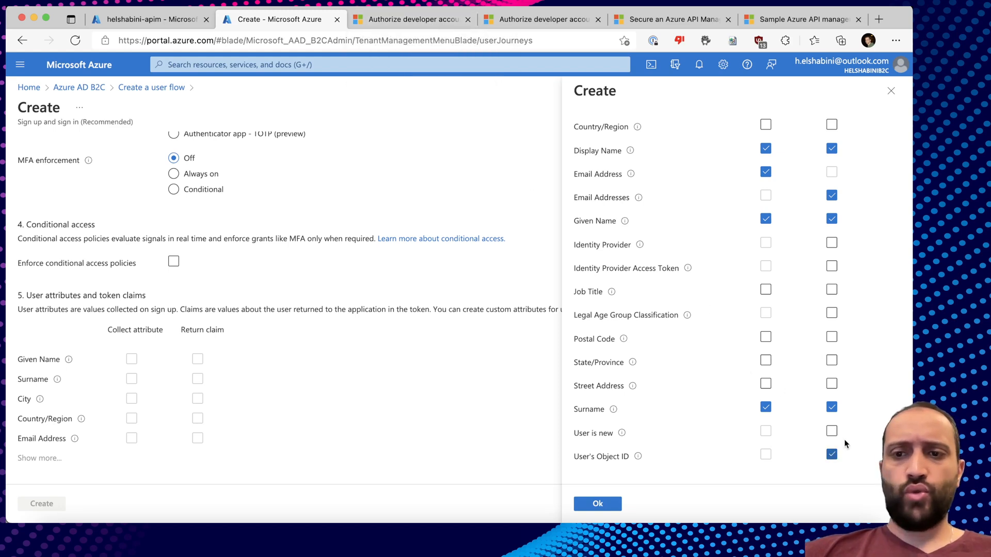
pyautogui.click(831, 433)
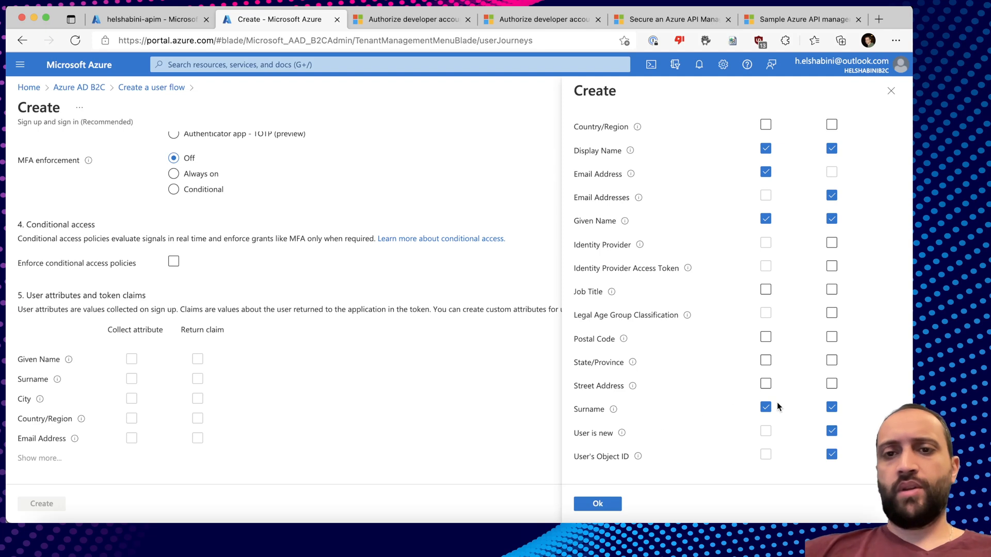
pyautogui.click(831, 242)
pyautogui.click(832, 267)
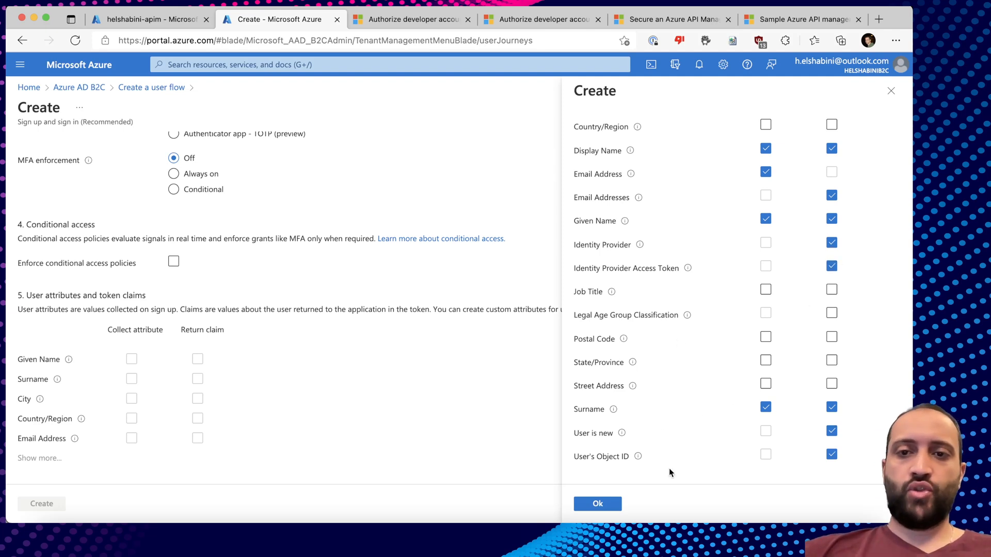
pyautogui.click(594, 503)
pyautogui.click(47, 503)
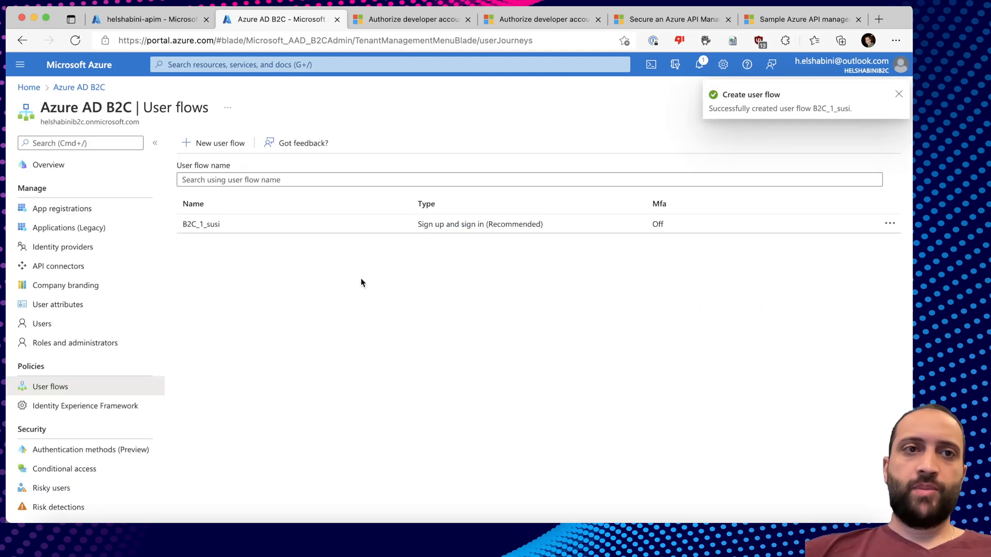
pyautogui.click(162, 18)
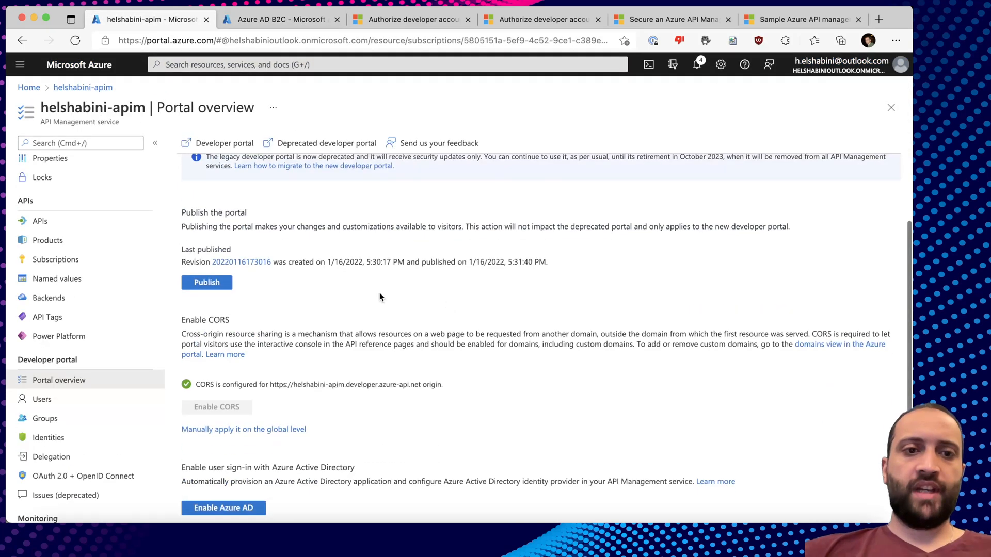
pyautogui.click(412, 19)
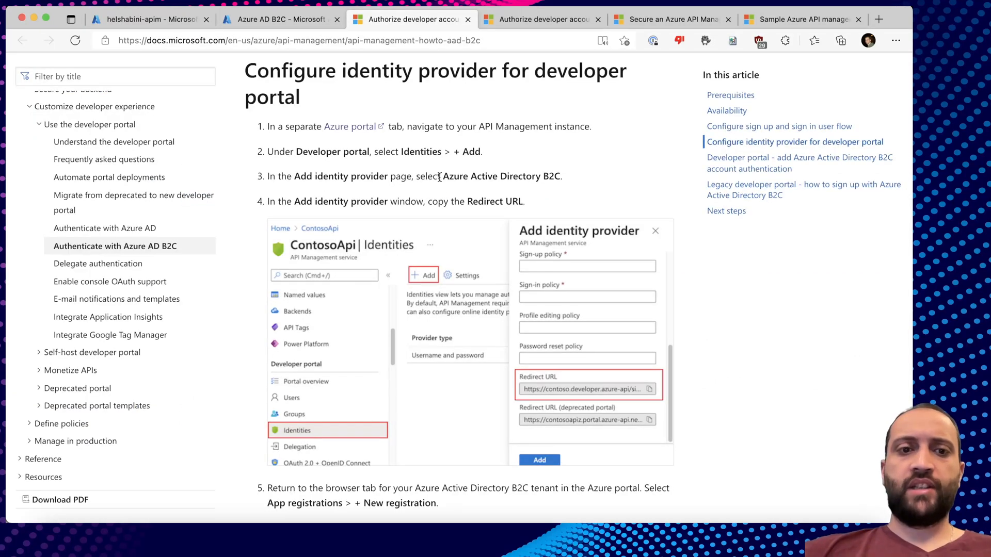
# In API Management's developer portal Identities, add a provider of type Azure Active Directory B2C.
pyautogui.click(157, 19)
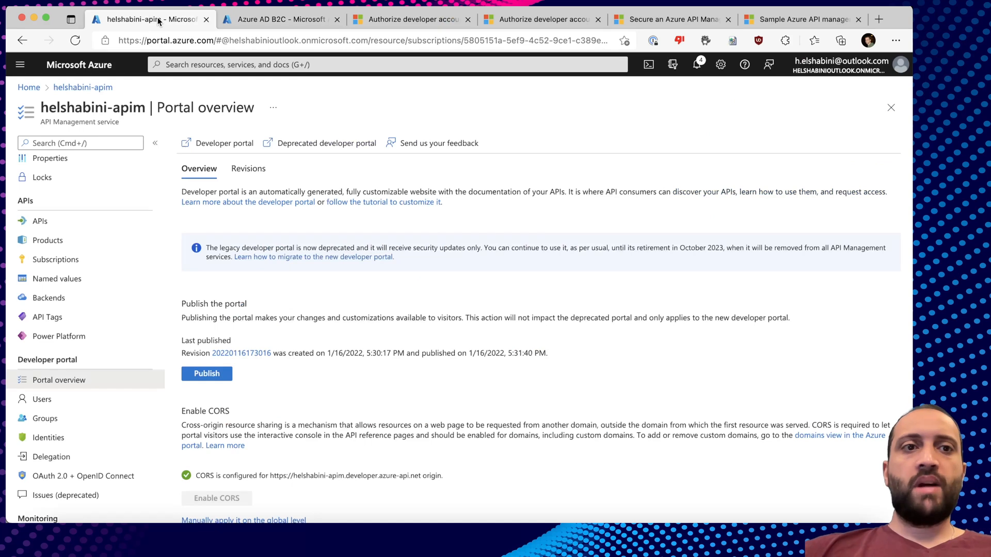
pyautogui.scroll(-5, 62, 309)
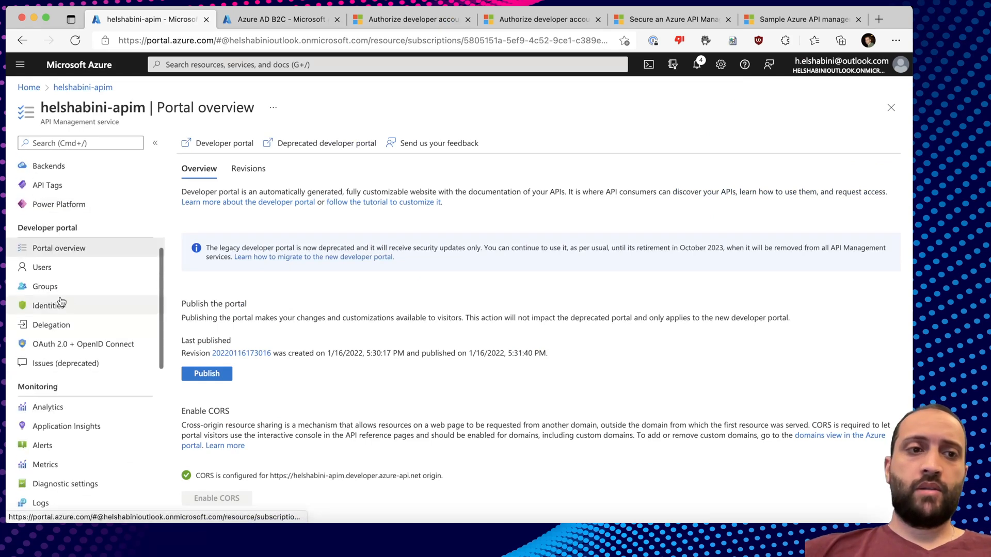
pyautogui.click(61, 308)
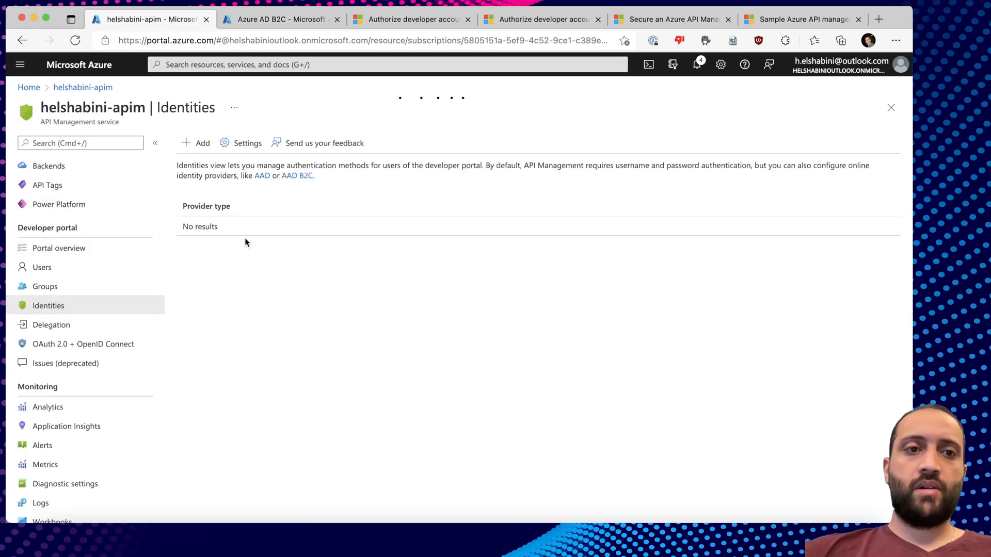
pyautogui.click(200, 147)
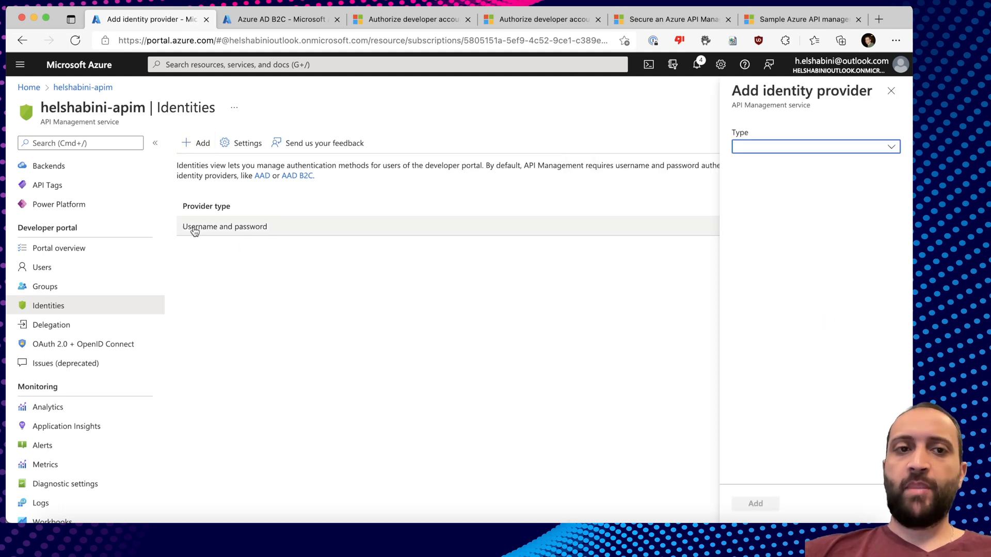
pyautogui.click(801, 153)
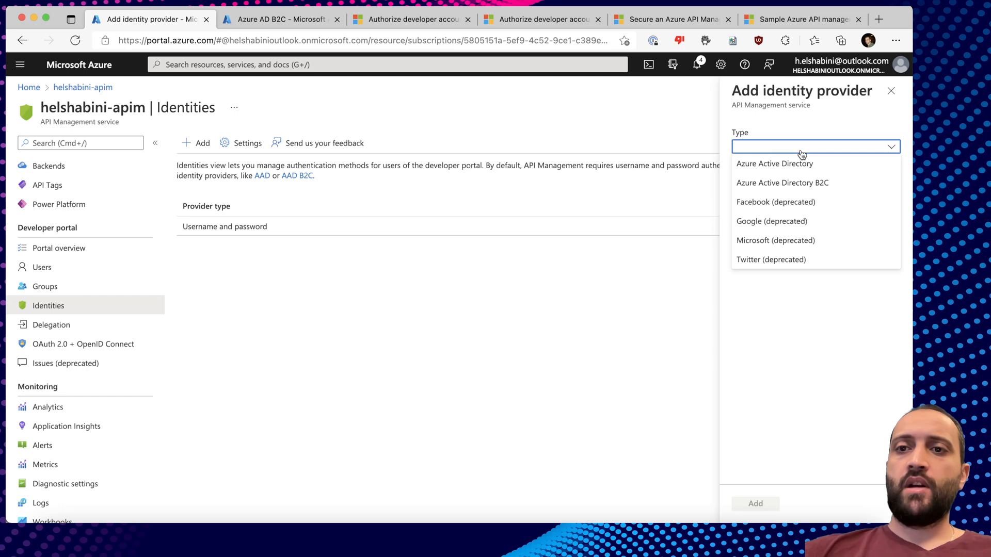
pyautogui.click(775, 188)
pyautogui.click(758, 183)
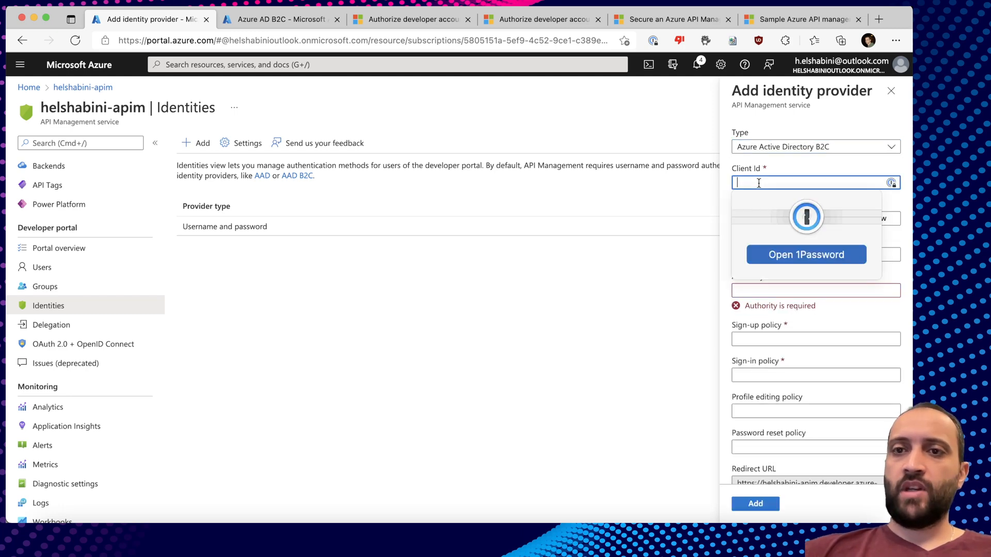
pyautogui.click(787, 167)
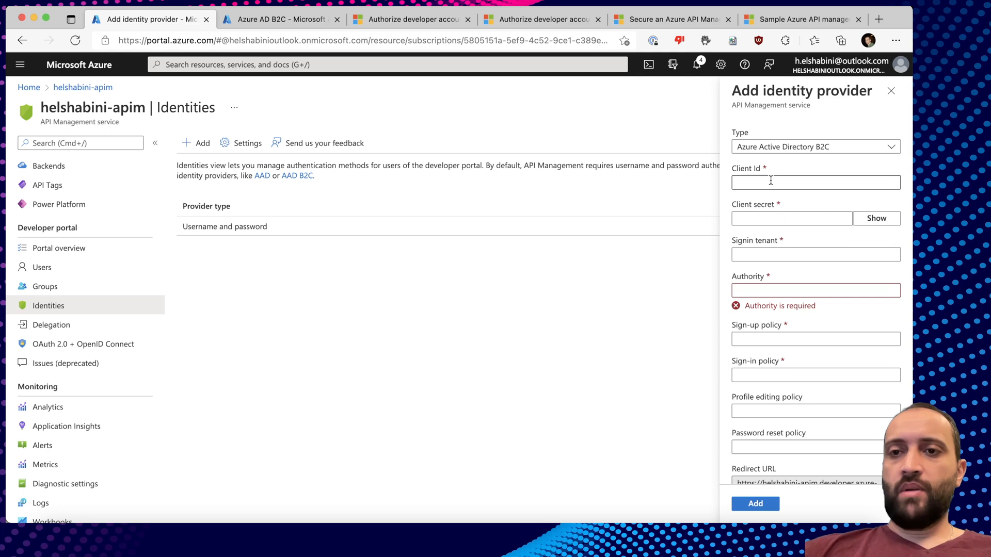
pyautogui.click(764, 217)
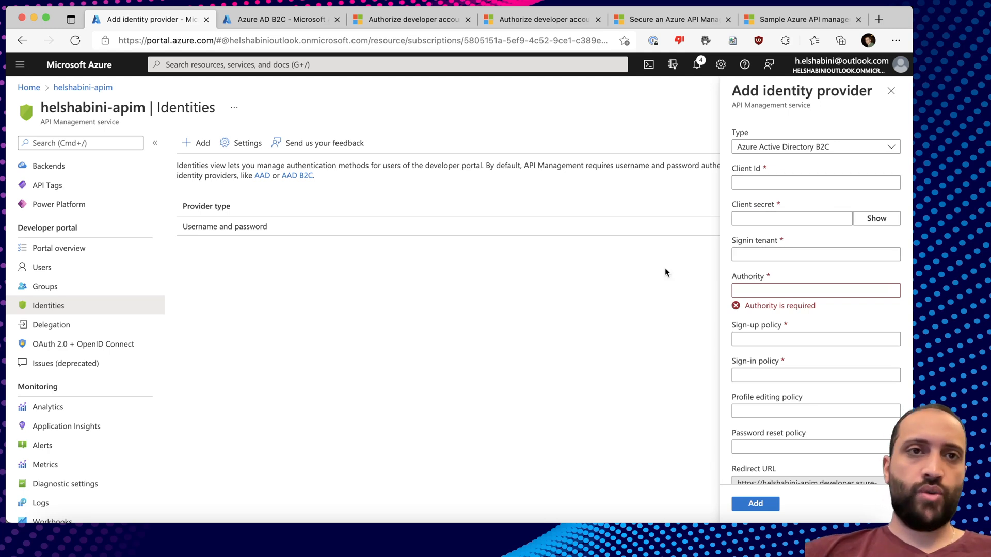
pyautogui.click(296, 20)
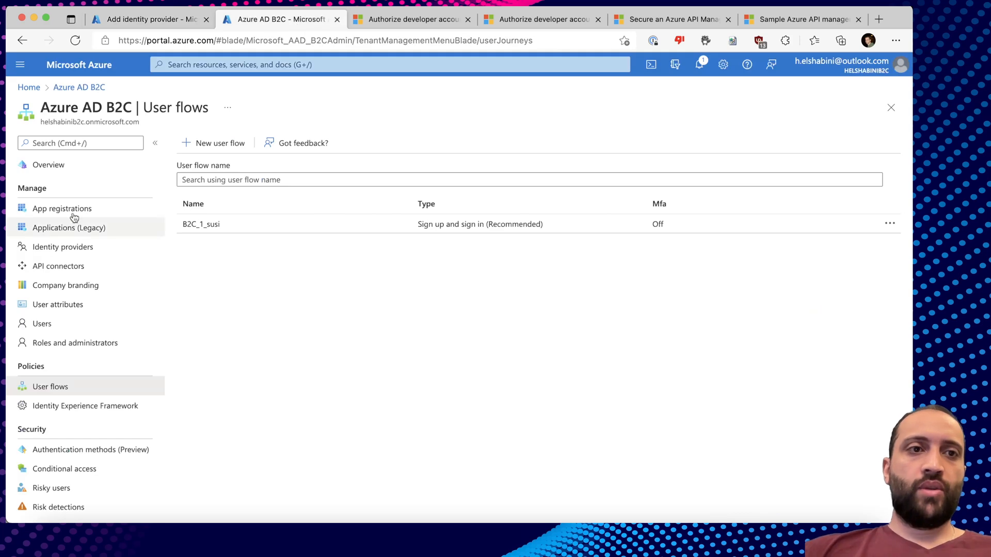
# Register a new application in the B2C tenant's App registrations, keeping the user-flows account type and consent defaults.
pyautogui.click(67, 211)
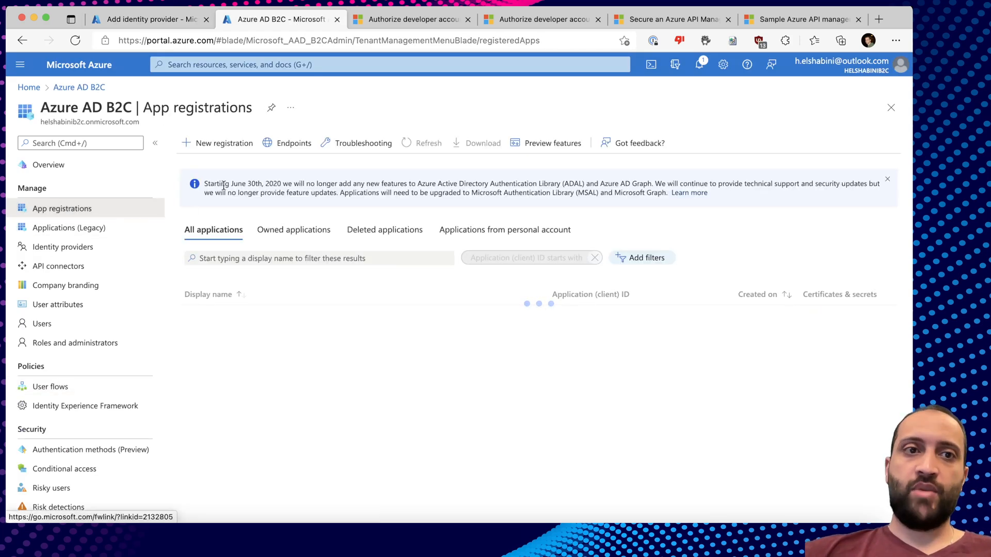
pyautogui.click(222, 142)
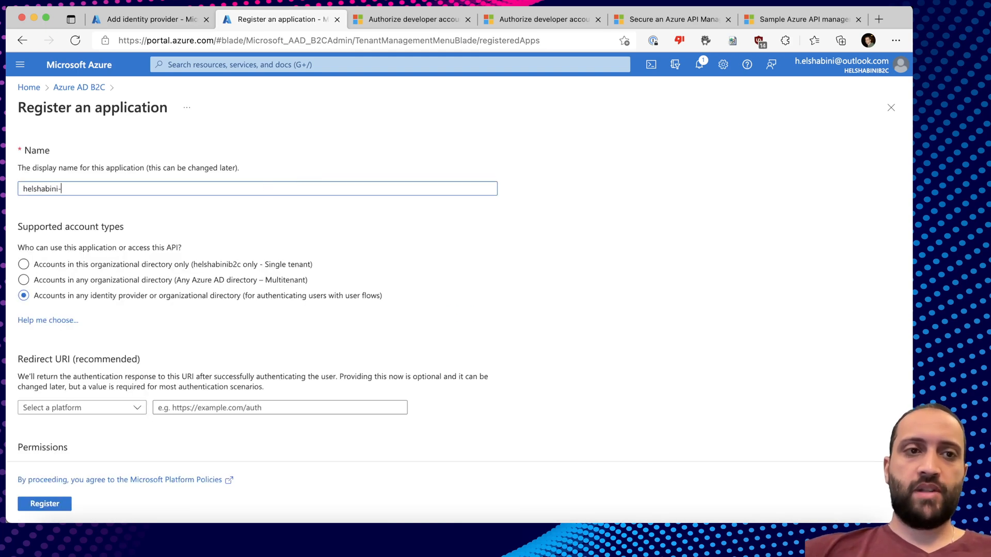
pyautogui.scroll(-2, 193, 319)
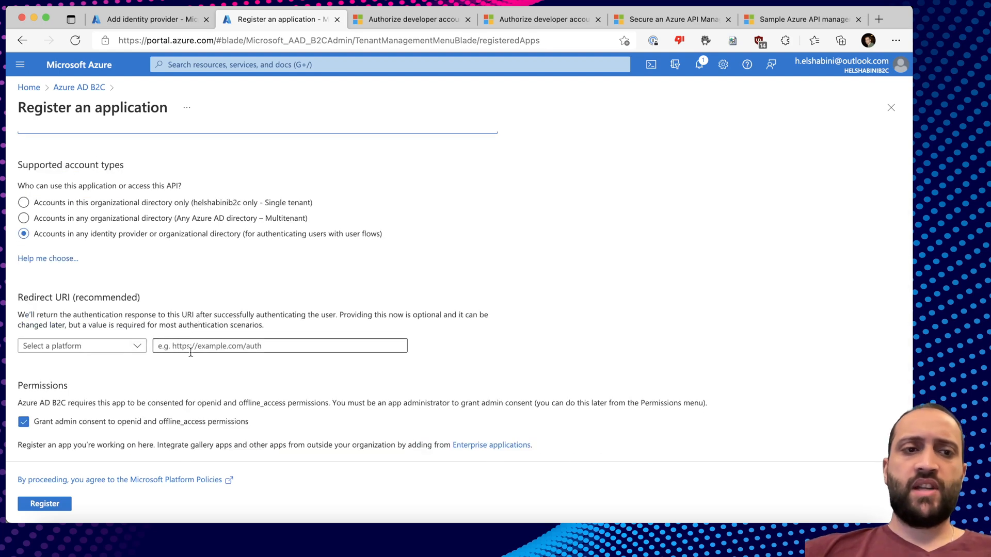
pyautogui.click(45, 504)
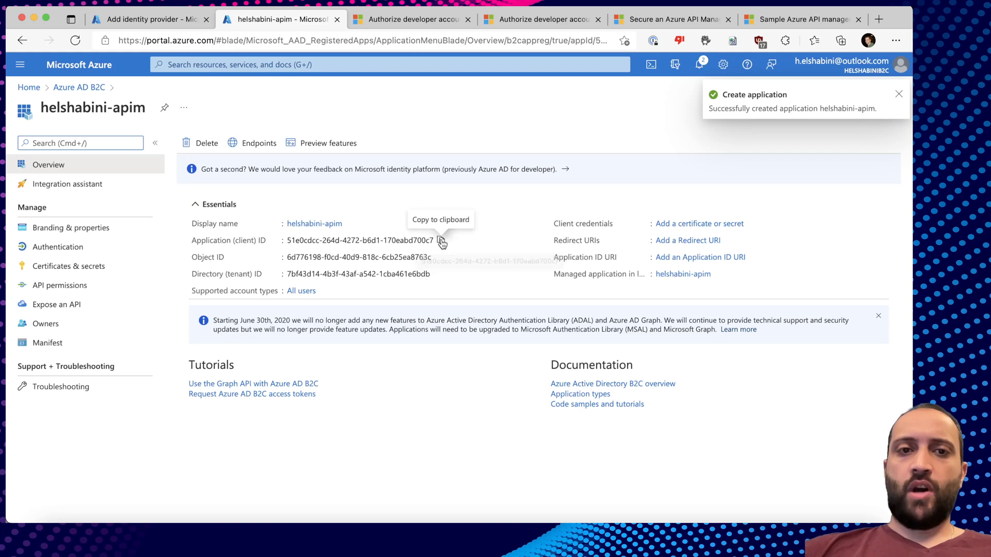
# Copy the app's client ID into the identity provider form's Client Id field.
pyautogui.click(441, 241)
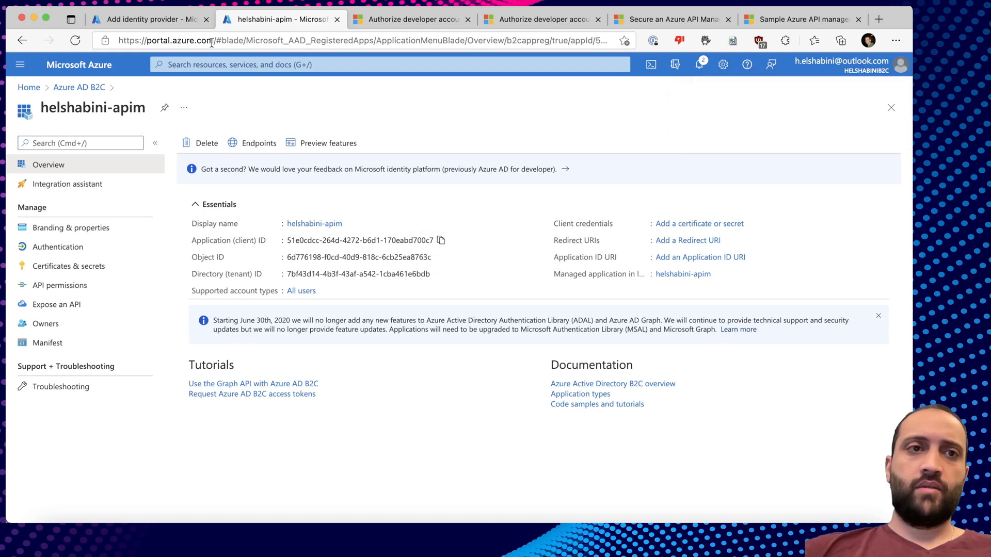
pyautogui.click(184, 20)
pyautogui.click(747, 183)
pyautogui.press('super+v')
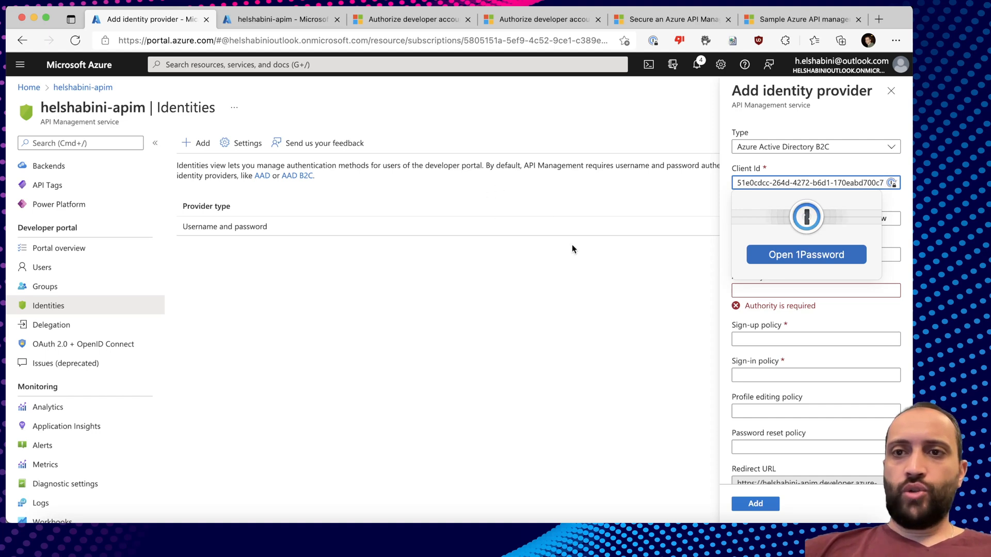
# Add a client secret named apim to the app registration and copy its value.
pyautogui.click(227, 19)
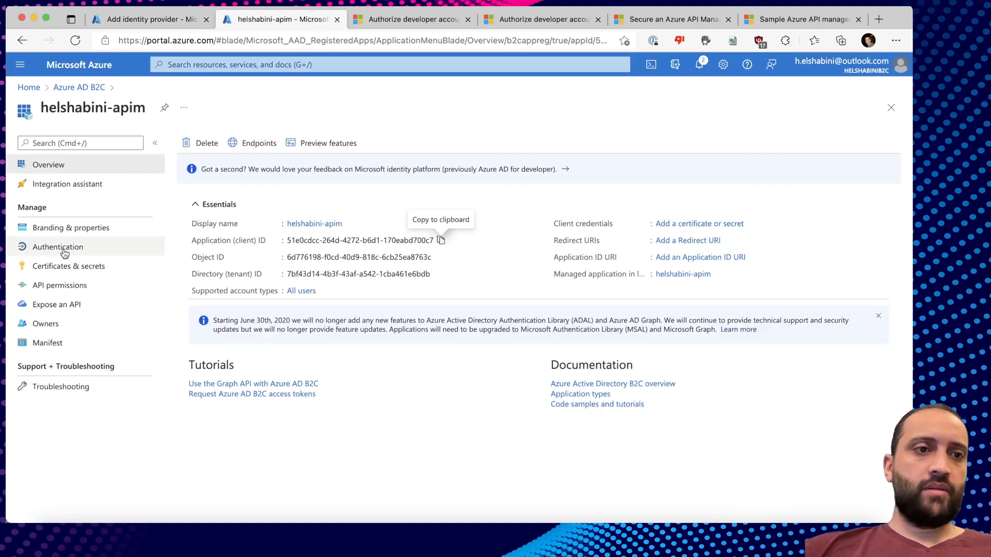
pyautogui.click(63, 267)
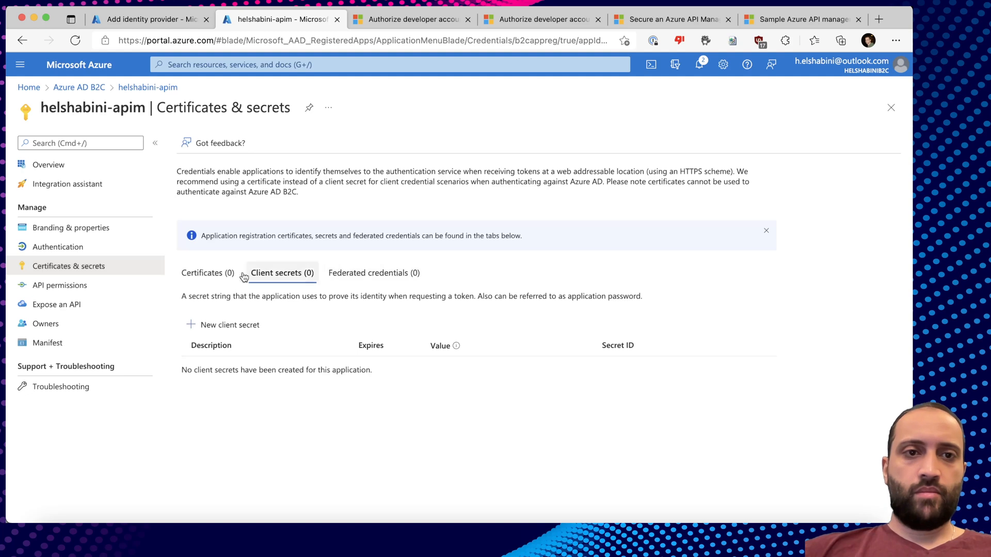
pyautogui.click(212, 325)
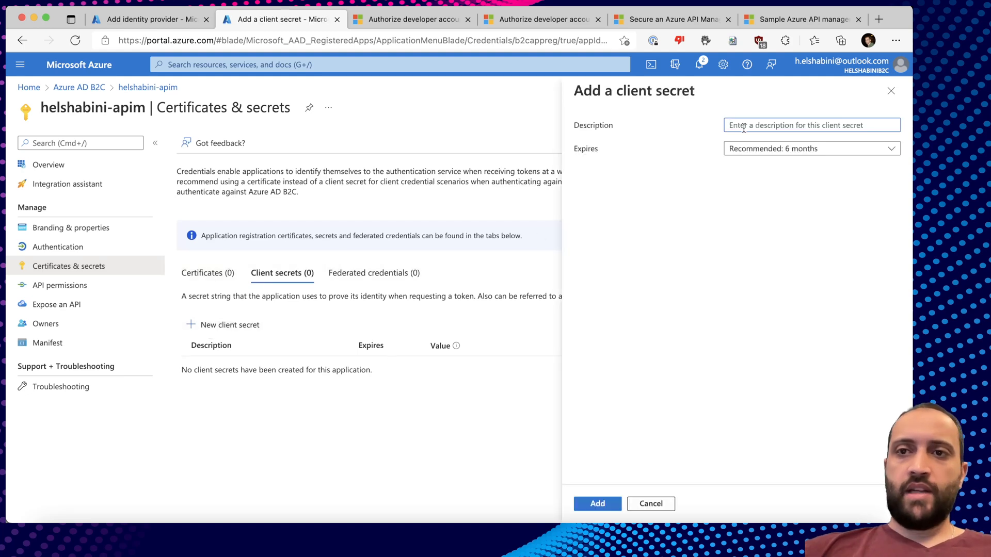
pyautogui.write('apim')
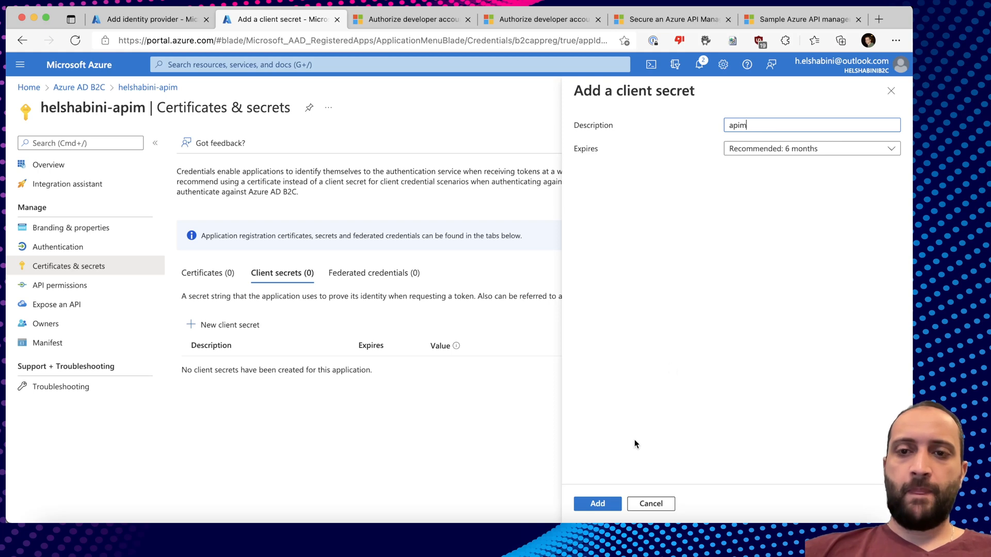
pyautogui.click(598, 504)
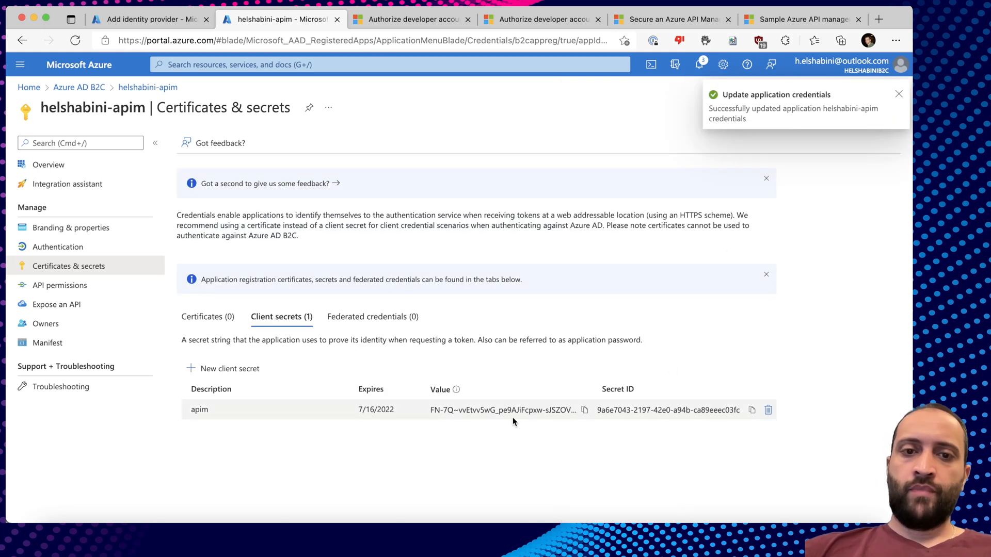
pyautogui.click(584, 410)
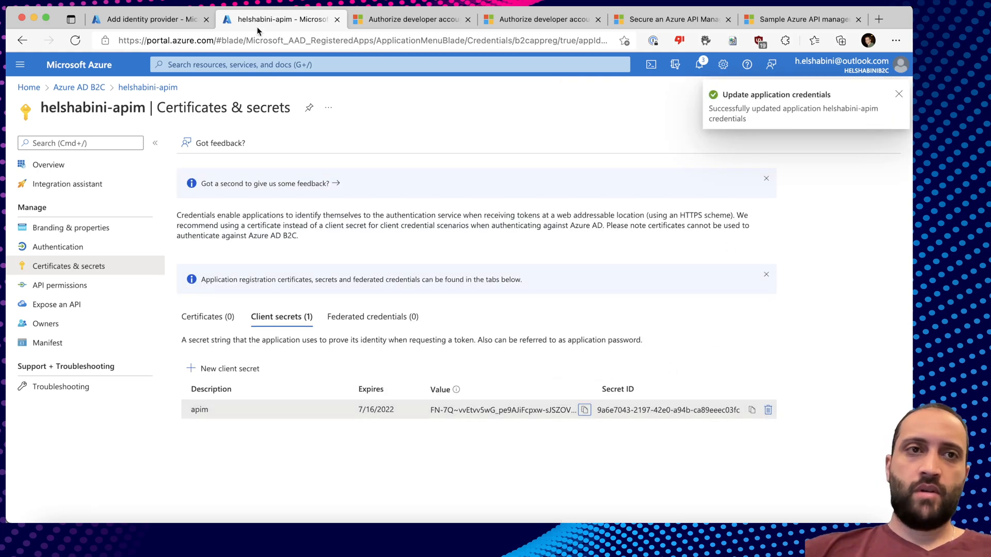
pyautogui.click(165, 20)
# Paste the client secret, enter Signin tenant helshabinib2c.onmicrosoft.com, and keep the default authority.
pyautogui.click(794, 219)
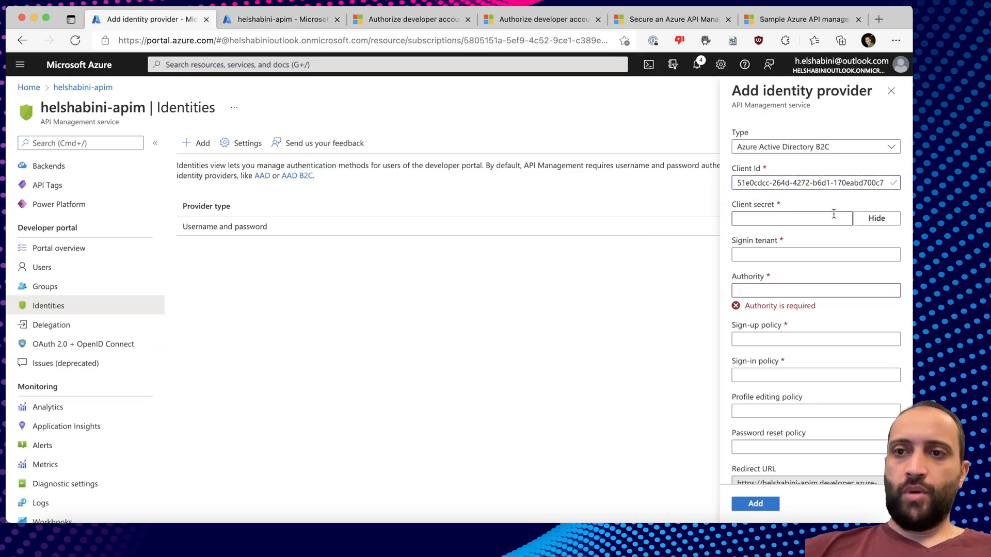
pyautogui.press('super+v')
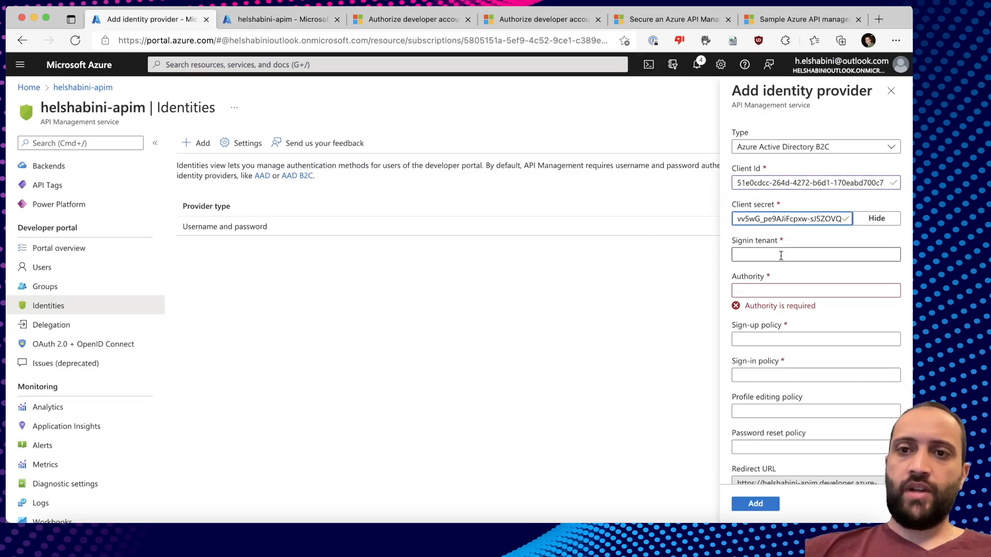
pyautogui.click(780, 256)
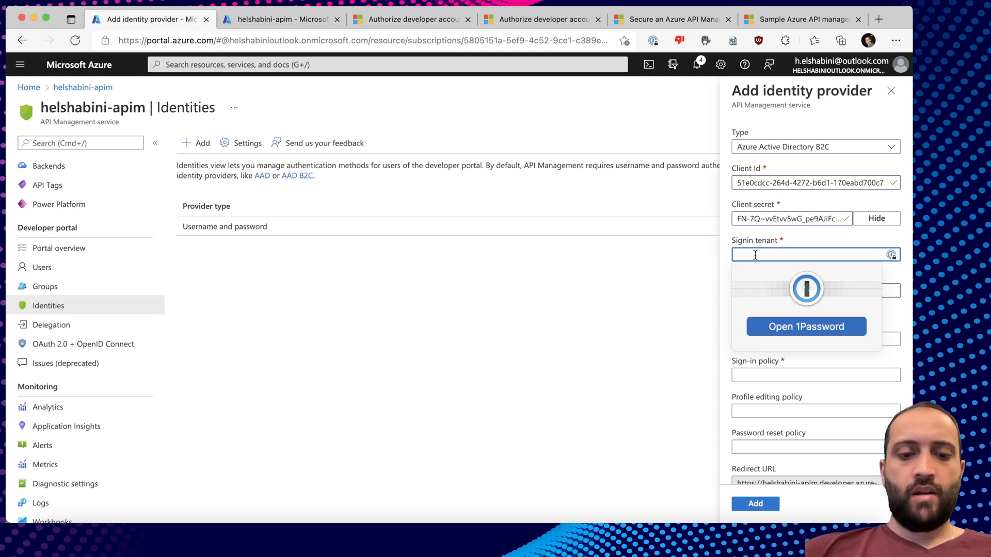
pyautogui.write('helshabinib2c.onmicrosoft.com')
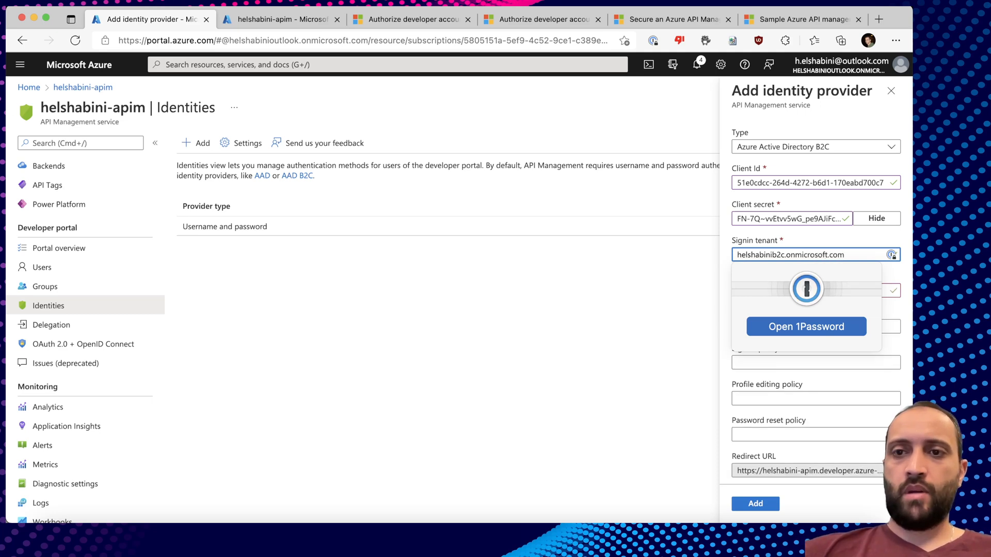
pyautogui.click(725, 294)
pyautogui.click(844, 289)
pyautogui.doubleClick(753, 291)
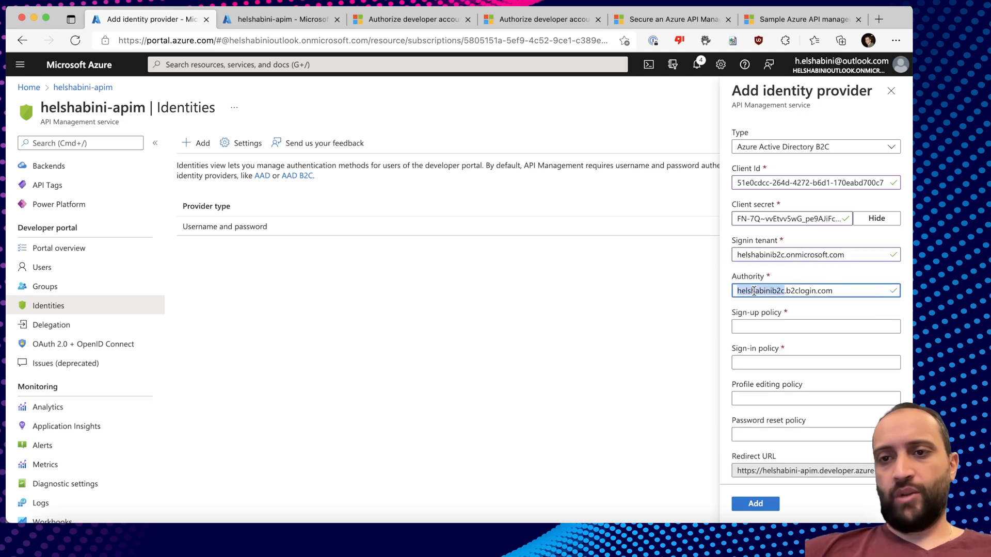
pyautogui.click(843, 290)
pyautogui.doubleClick(753, 291)
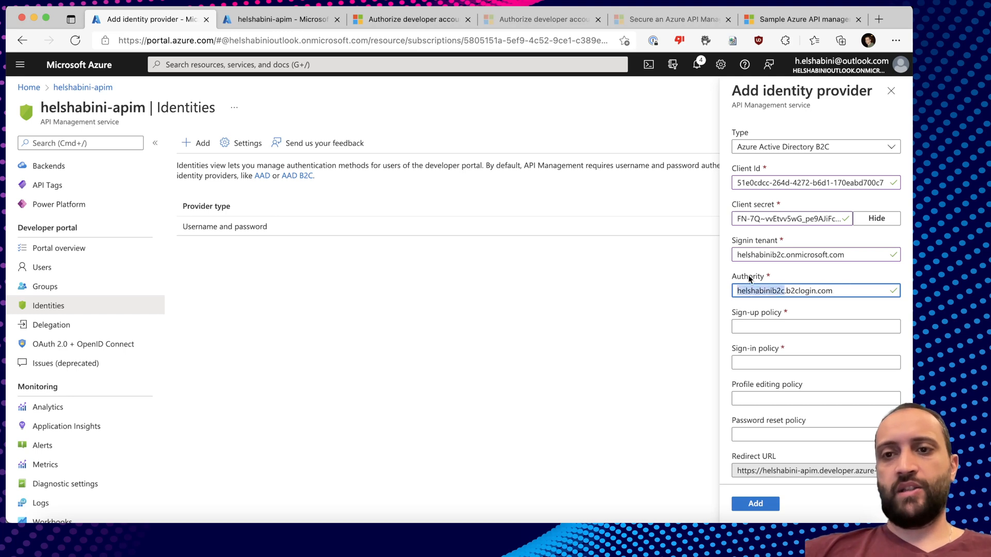
pyautogui.click(833, 289)
# Set both Sign-up and Sign-in policies to B2C_1_susi and copy the developer portal Redirect URL.
pyautogui.click(759, 325)
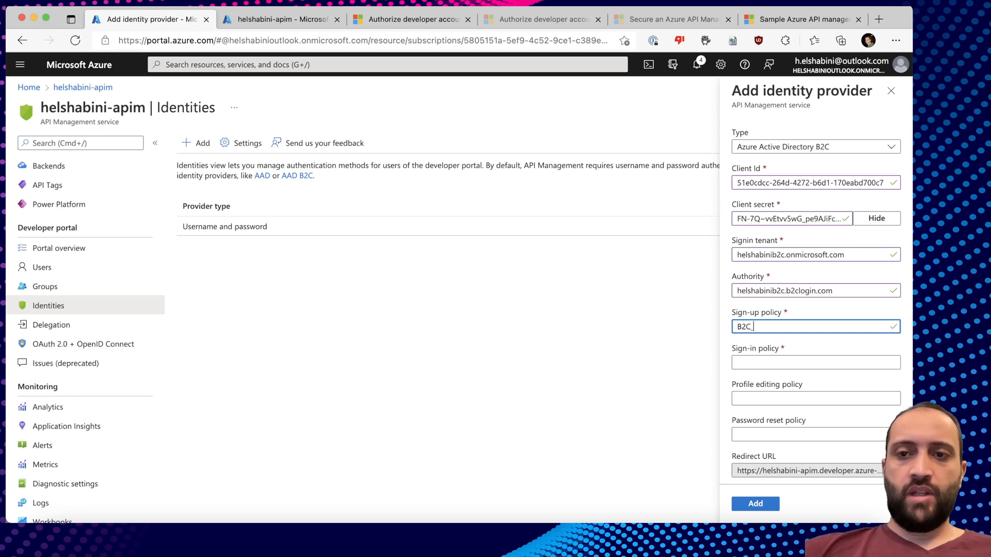
pyautogui.write('B2C_1_susi')
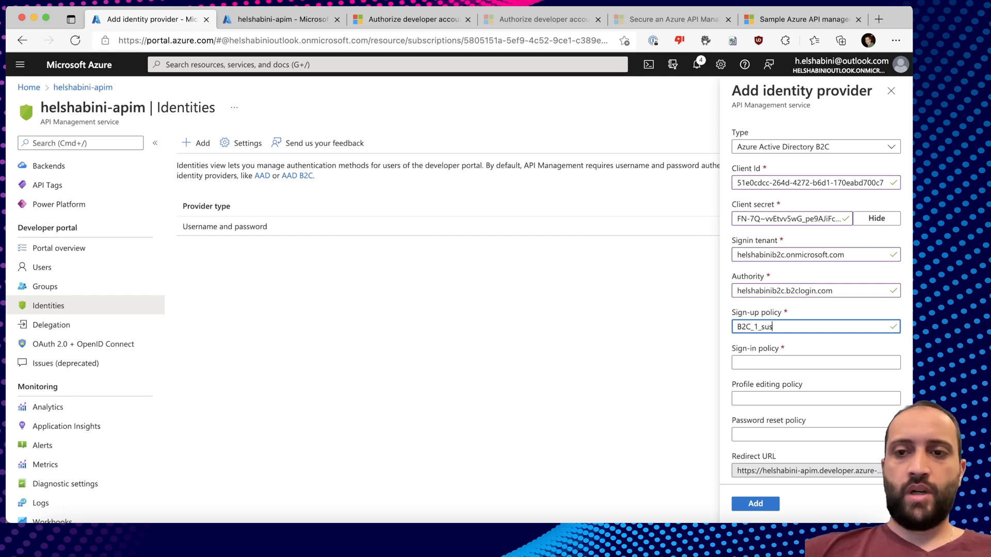
pyautogui.click(755, 362)
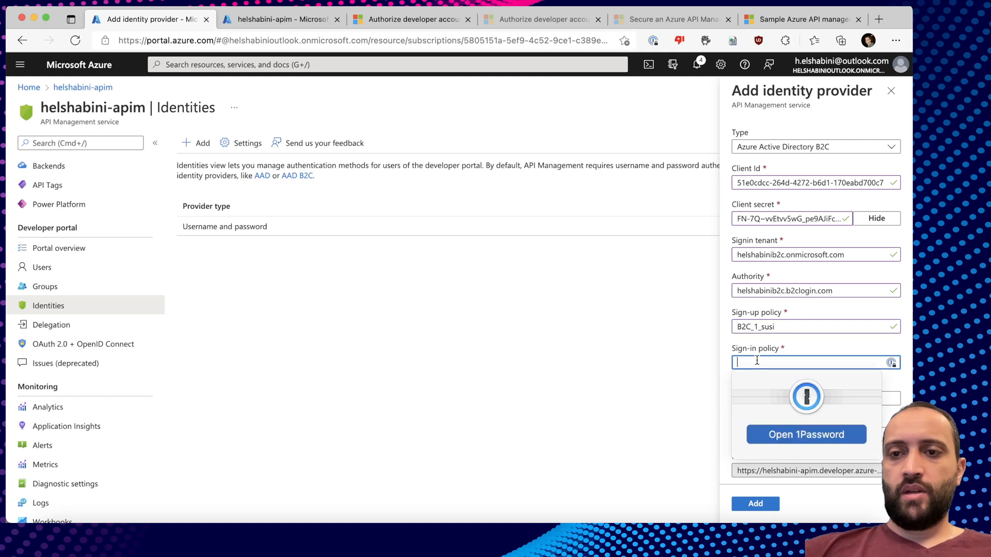
pyautogui.moveTo(775, 326); pyautogui.dragTo(750, 327)
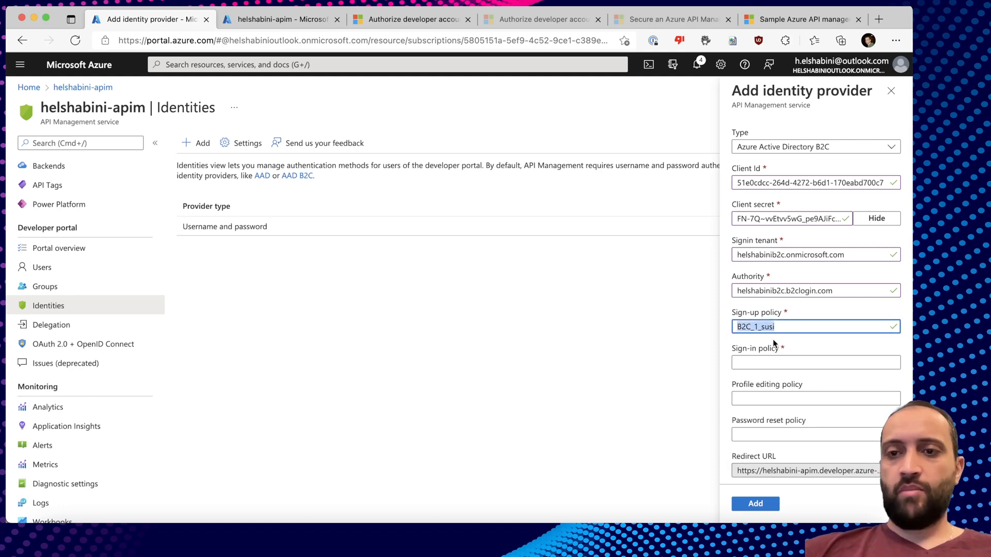
pyautogui.click(777, 362)
pyautogui.press('super+v')
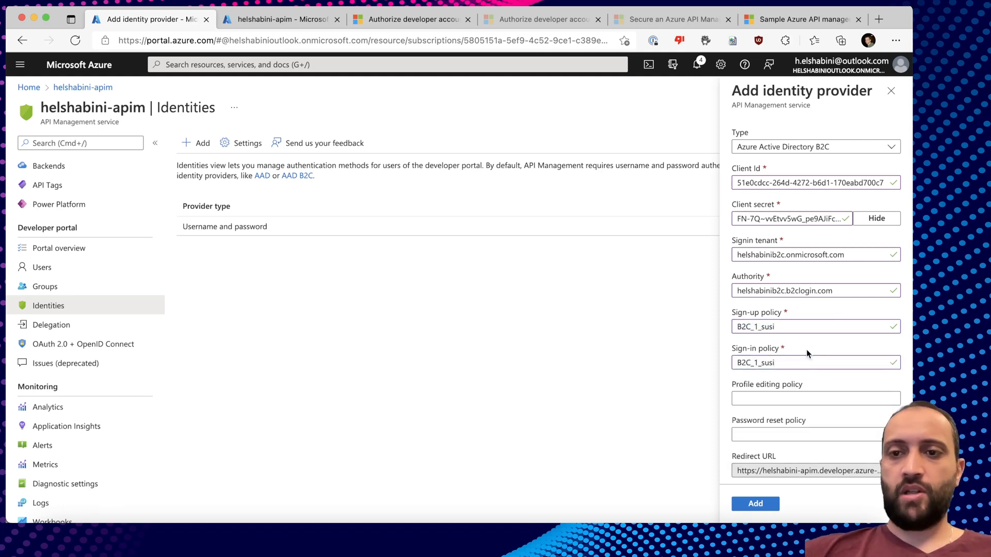
pyautogui.scroll(-2, 806, 349)
pyautogui.click(780, 347)
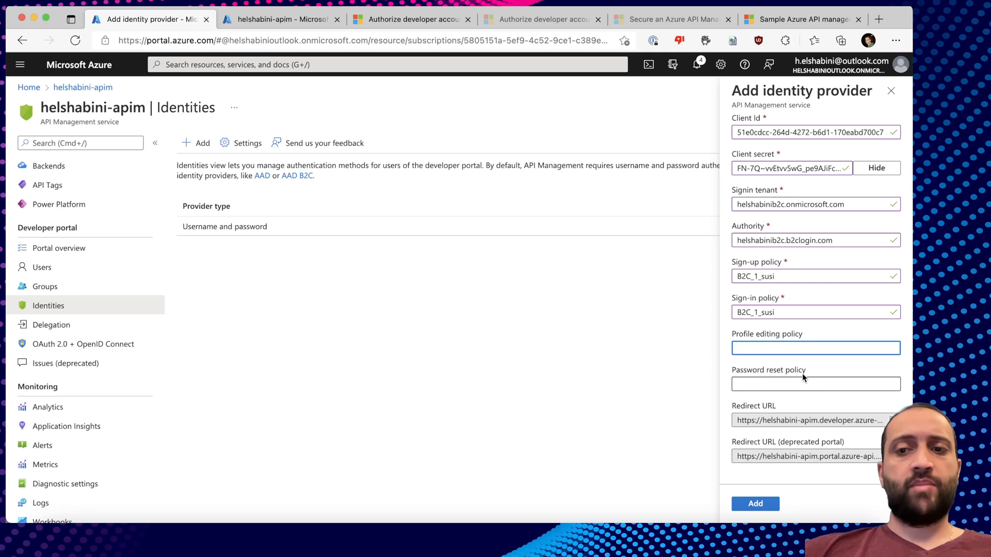
pyautogui.click(832, 361)
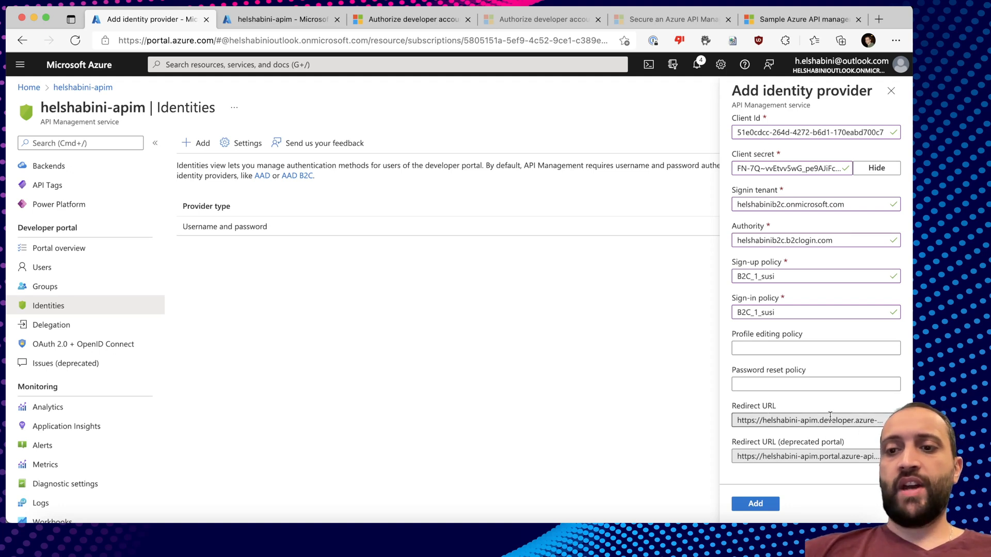
pyautogui.click(888, 420)
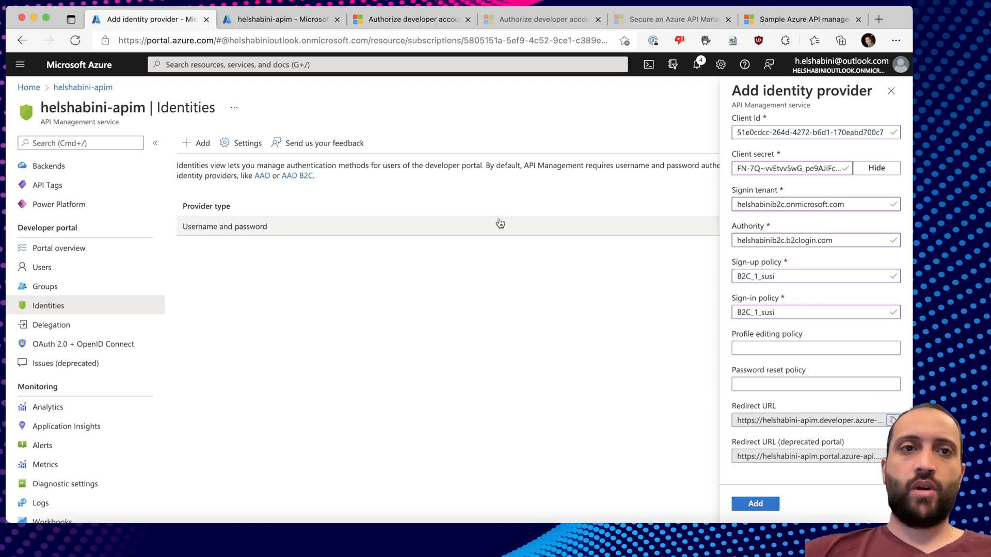
pyautogui.click(282, 19)
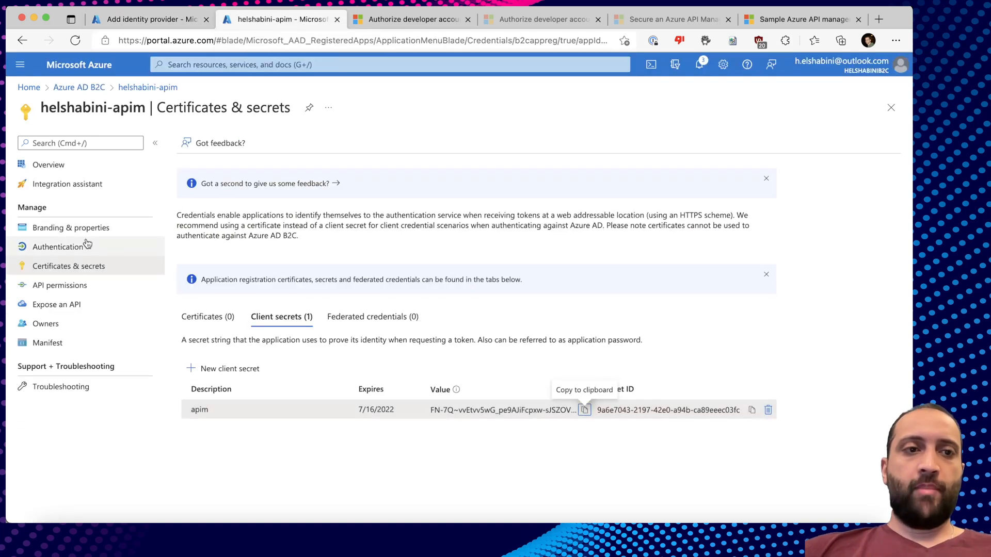
# Add a Web platform with the signin redirect URI and enable Access and ID tokens.
pyautogui.click(70, 250)
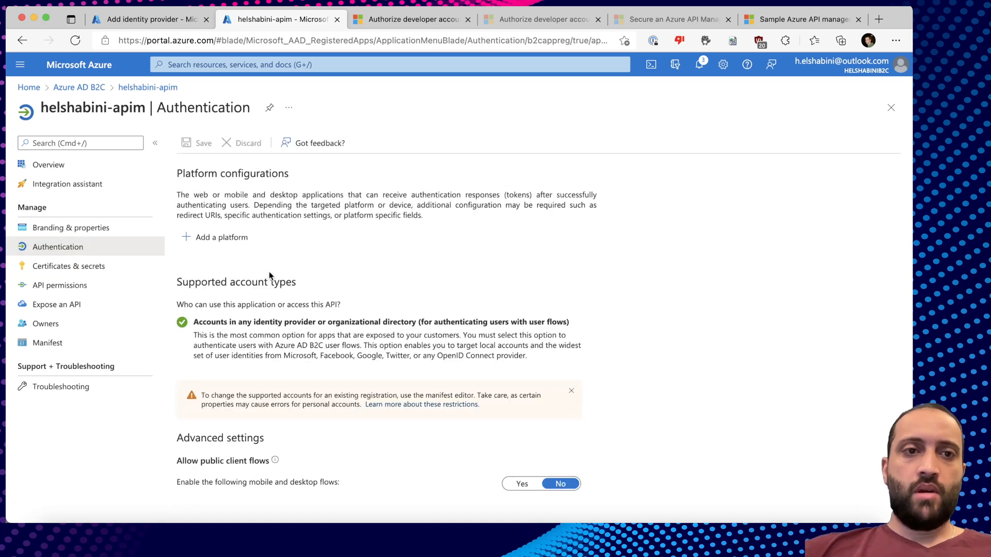
pyautogui.click(226, 244)
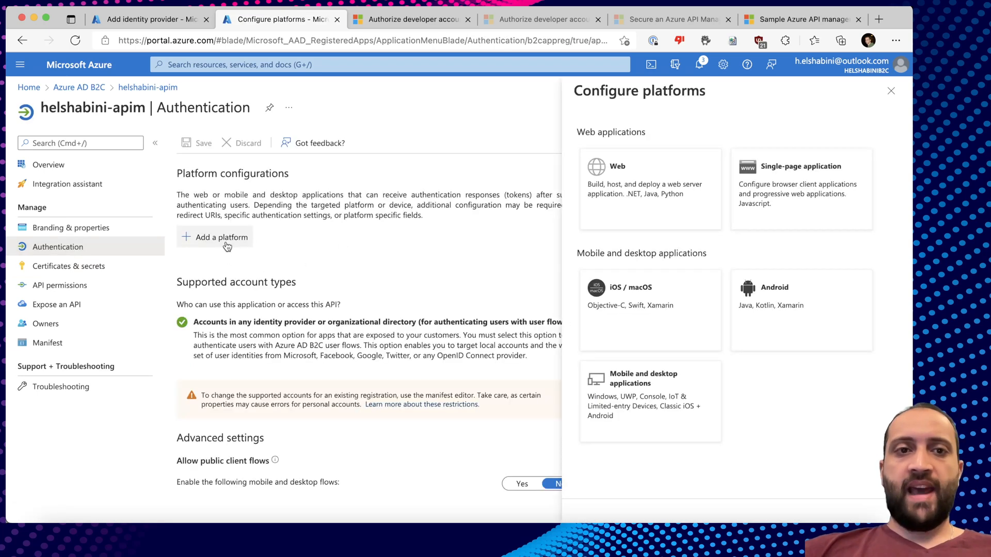
pyautogui.click(640, 194)
pyautogui.press('super+v')
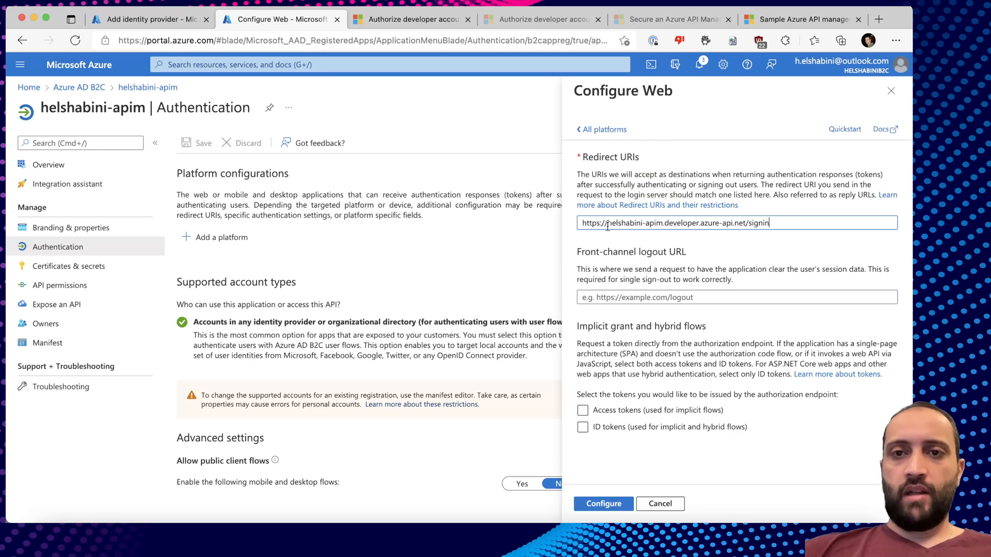
pyautogui.click(663, 298)
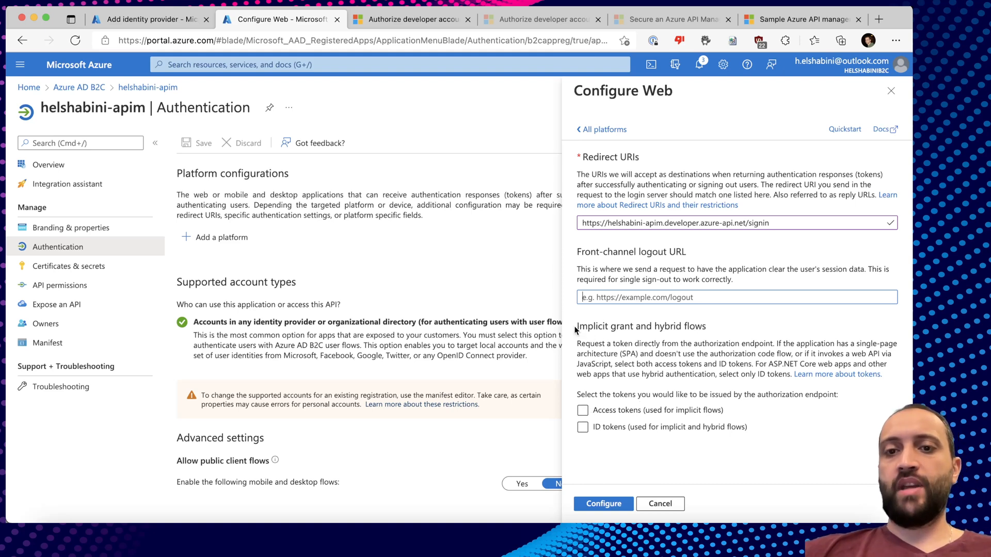
pyautogui.click(583, 411)
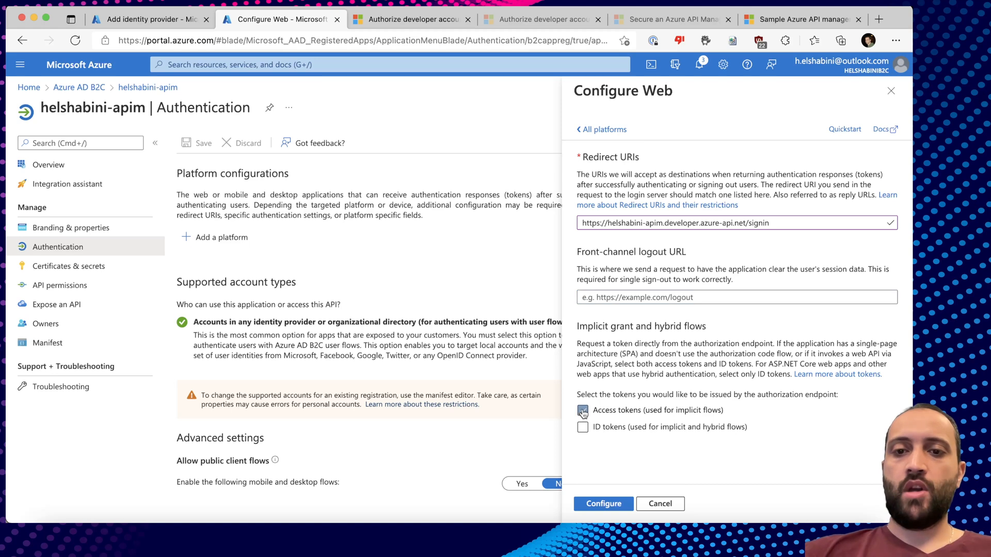
pyautogui.click(582, 428)
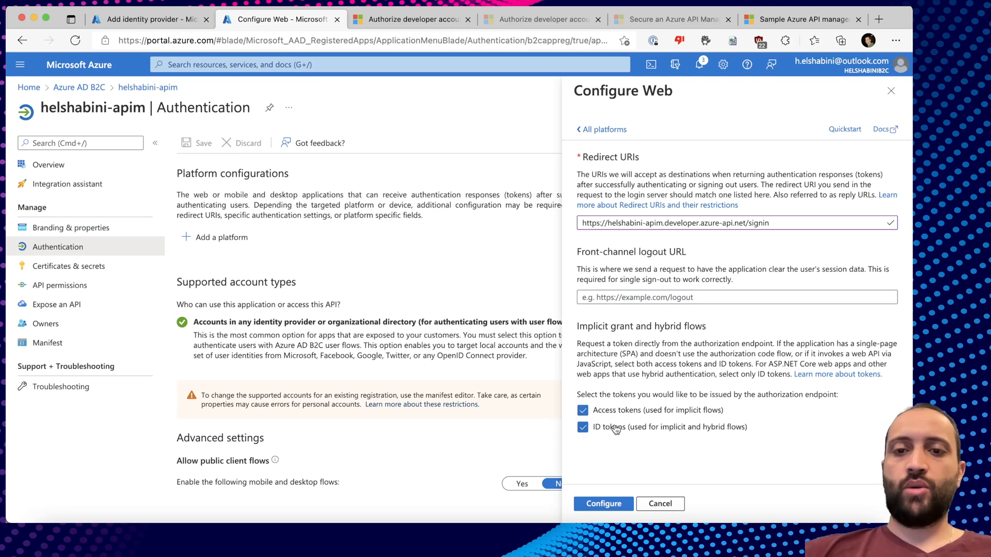
pyautogui.click(602, 504)
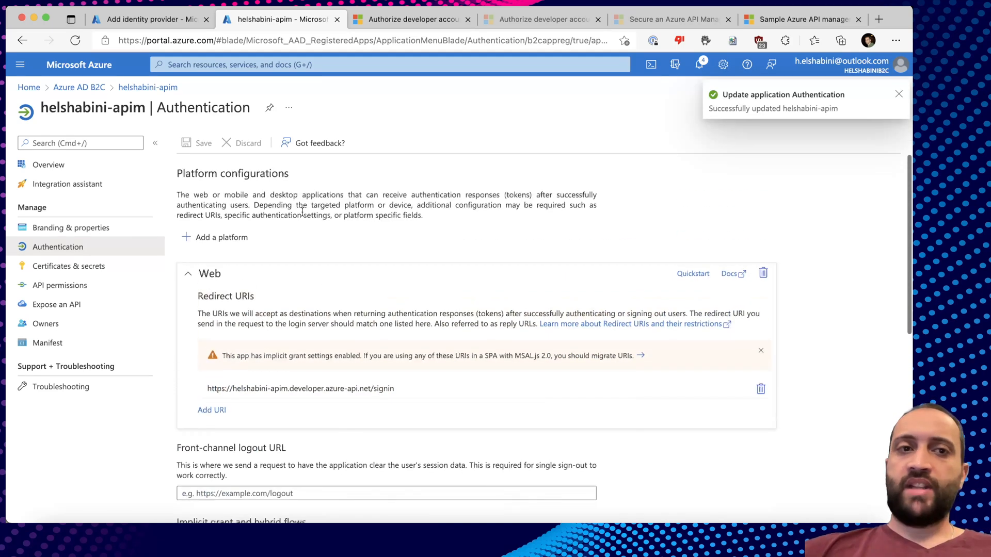
# Create the Azure Active Directory B2C identity provider in API Management.
pyautogui.click(162, 20)
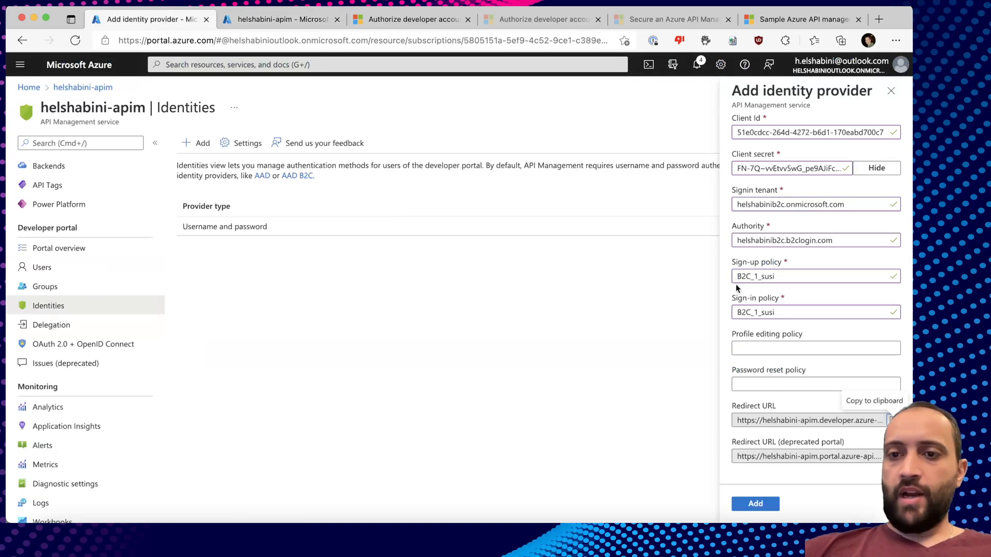
pyautogui.click(754, 504)
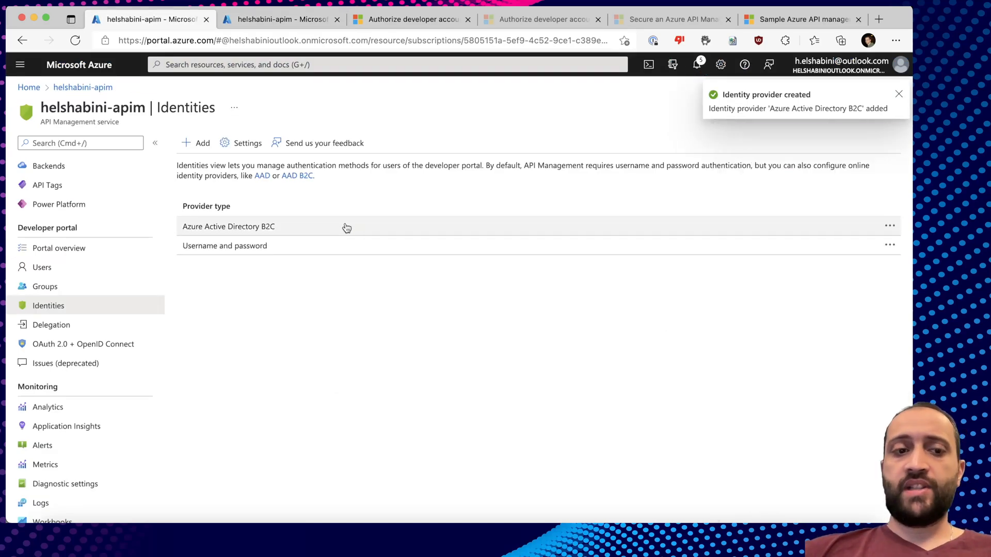
pyautogui.press('super+Tab')
pyautogui.scroll(-2, 69, 401)
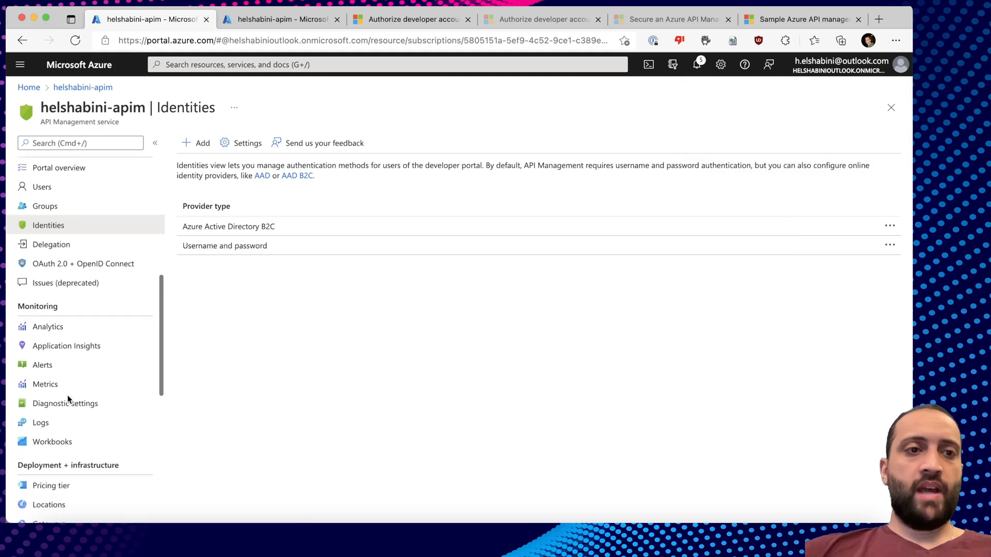
pyautogui.scroll(2, 77, 330)
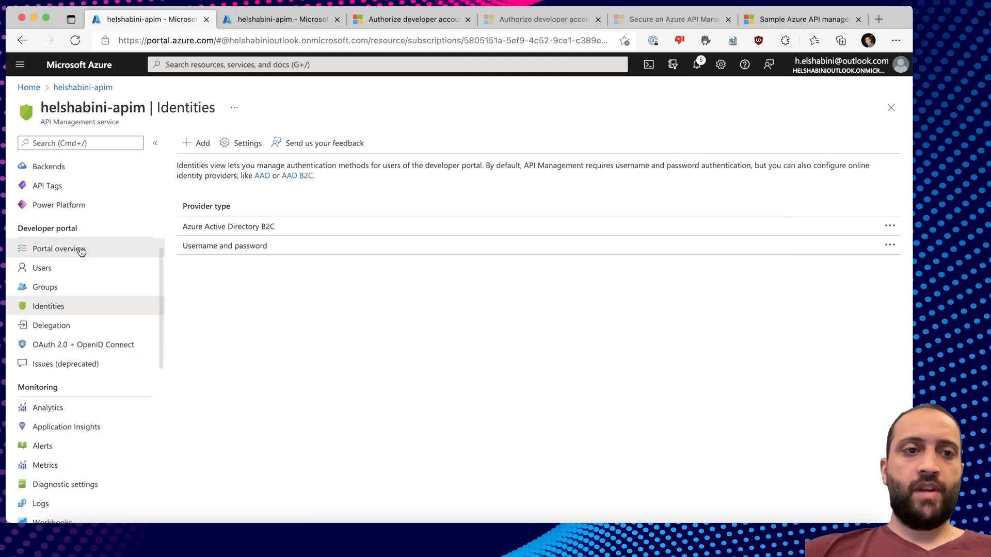
pyautogui.click(81, 251)
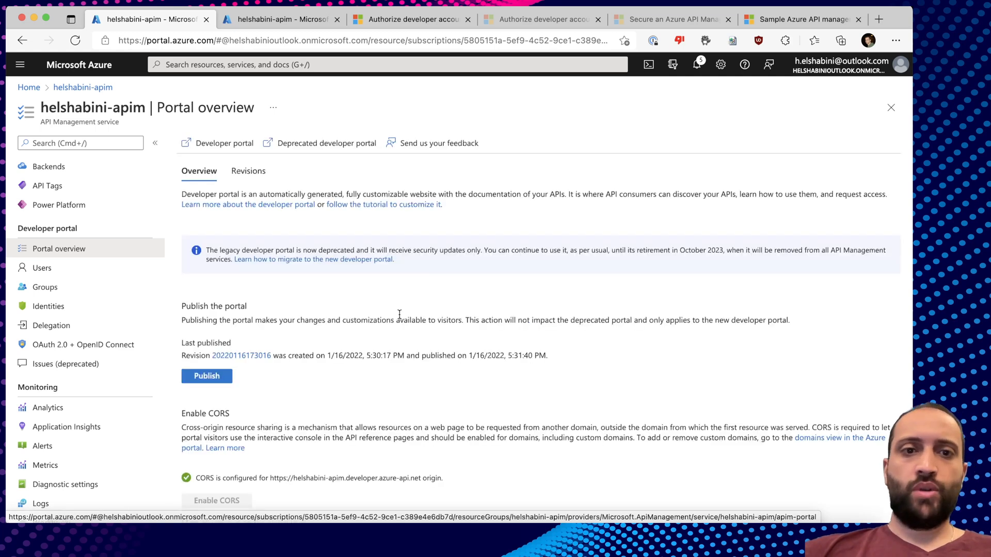
pyautogui.click(221, 376)
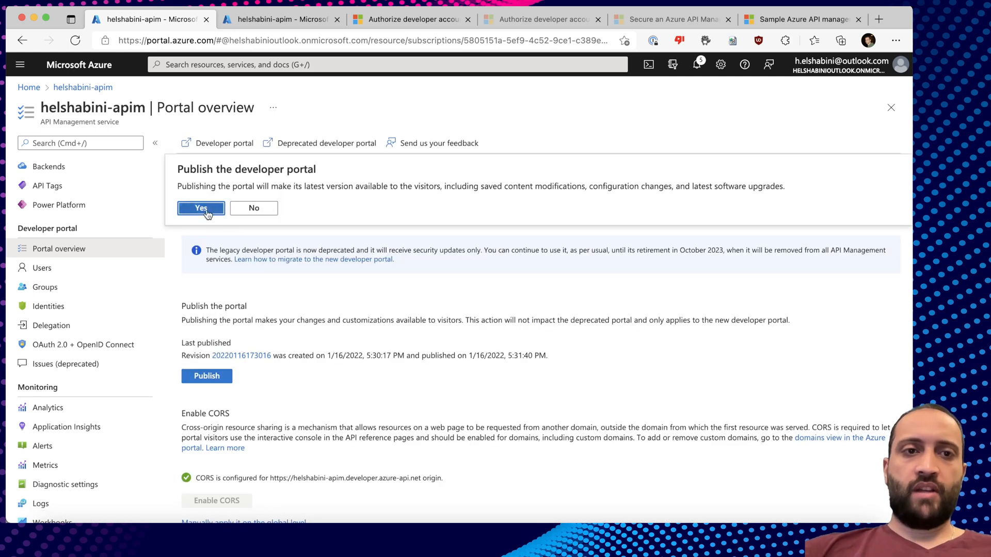
pyautogui.click(201, 208)
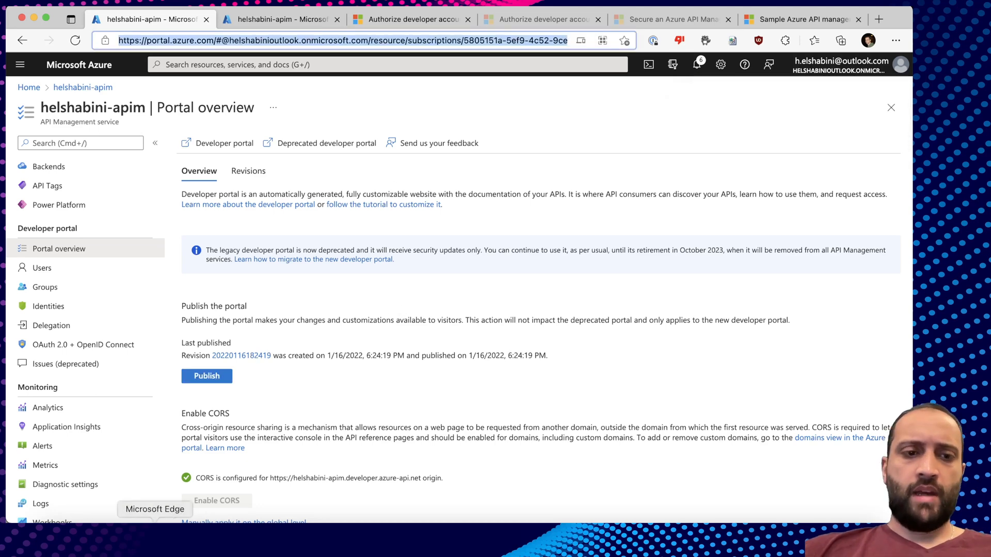
pyautogui.rightClick(155, 531)
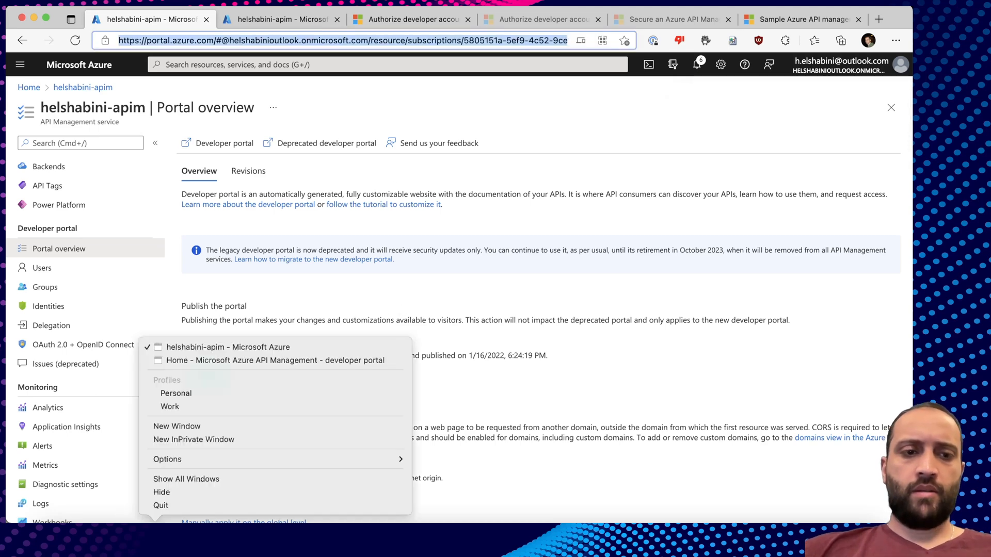
# In the InPrivate developer portal window, choose to sign in with Azure Active Directory B2C.
pyautogui.click(212, 360)
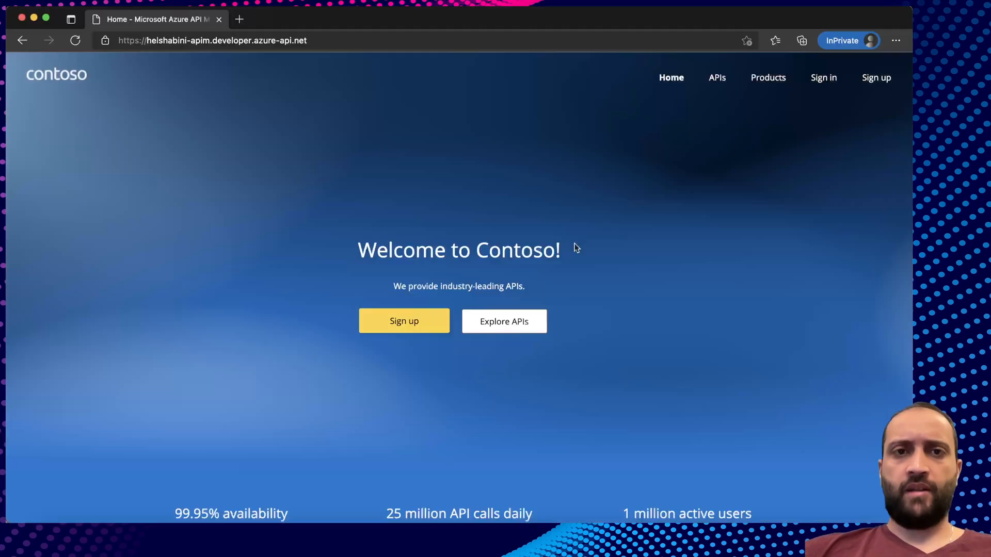
pyautogui.click(828, 85)
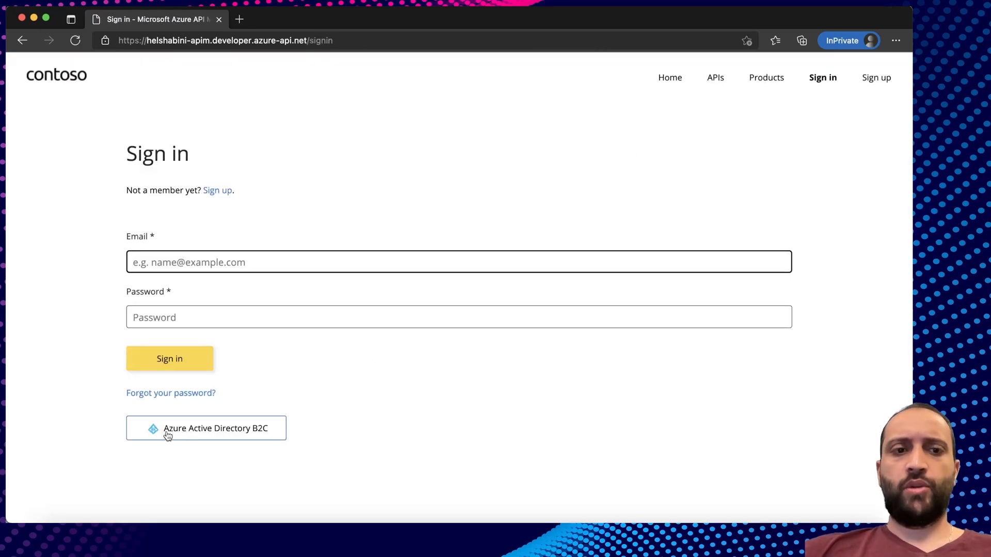
pyautogui.click(227, 432)
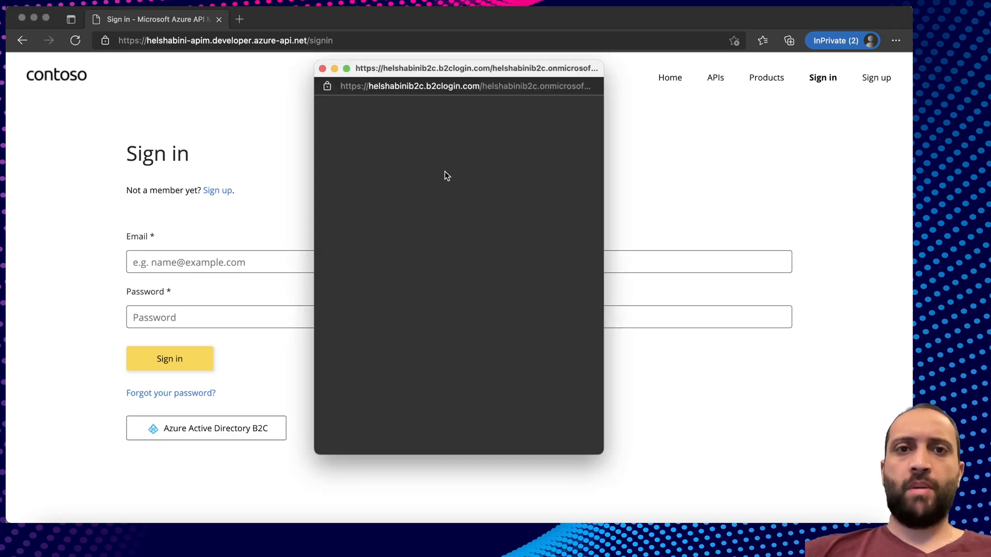
# In the B2C popup, switch to creating a new account and enter the sign-up email address.
pyautogui.click(415, 251)
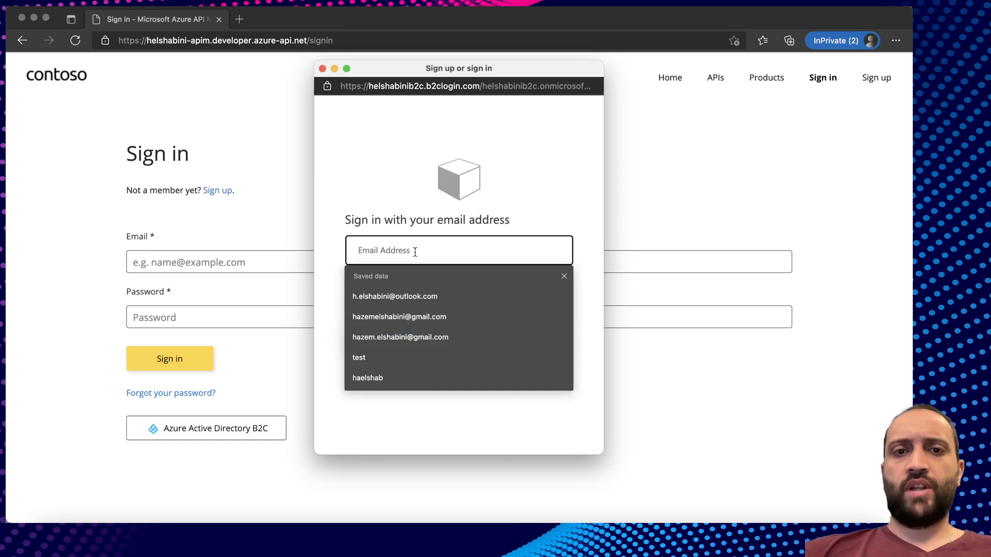
pyautogui.click(324, 230)
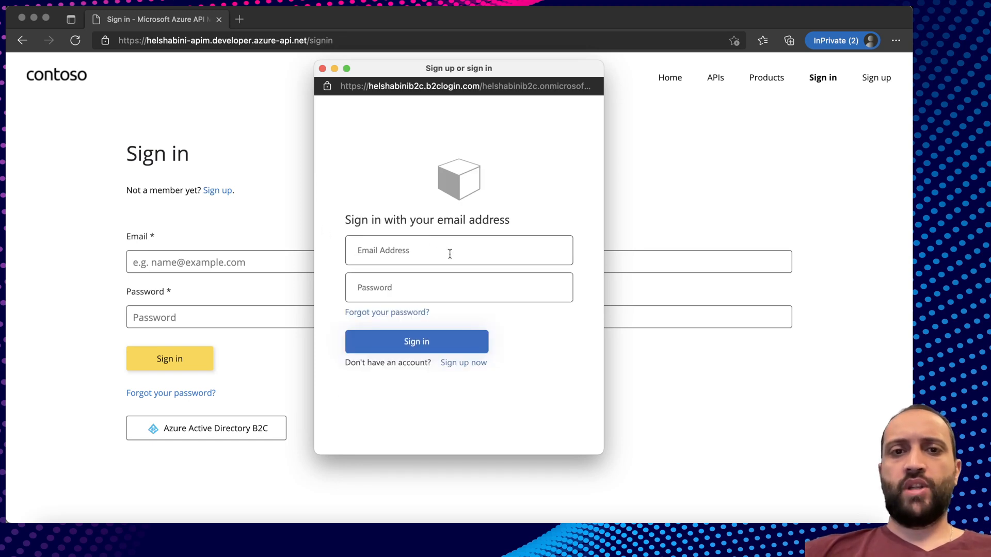
pyautogui.click(461, 292)
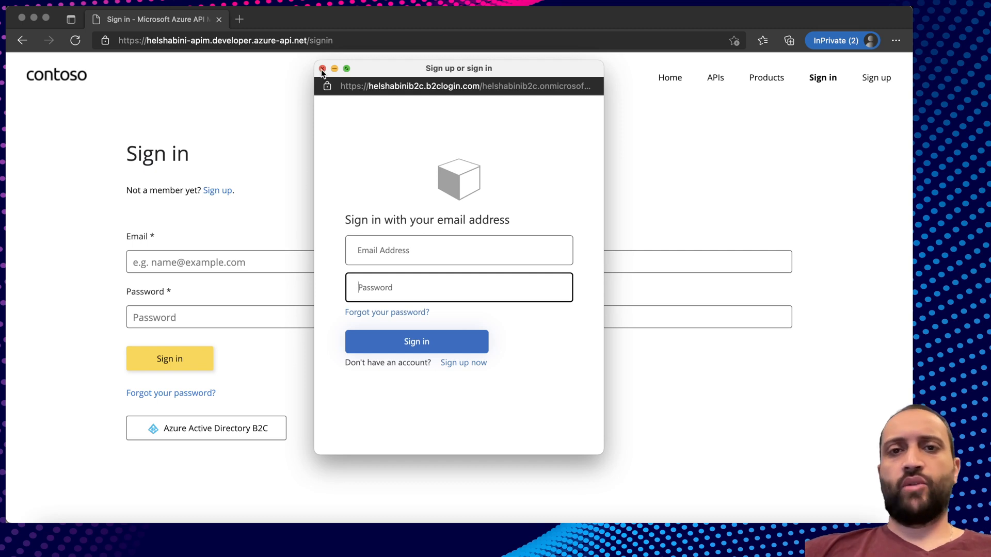
pyautogui.click(462, 363)
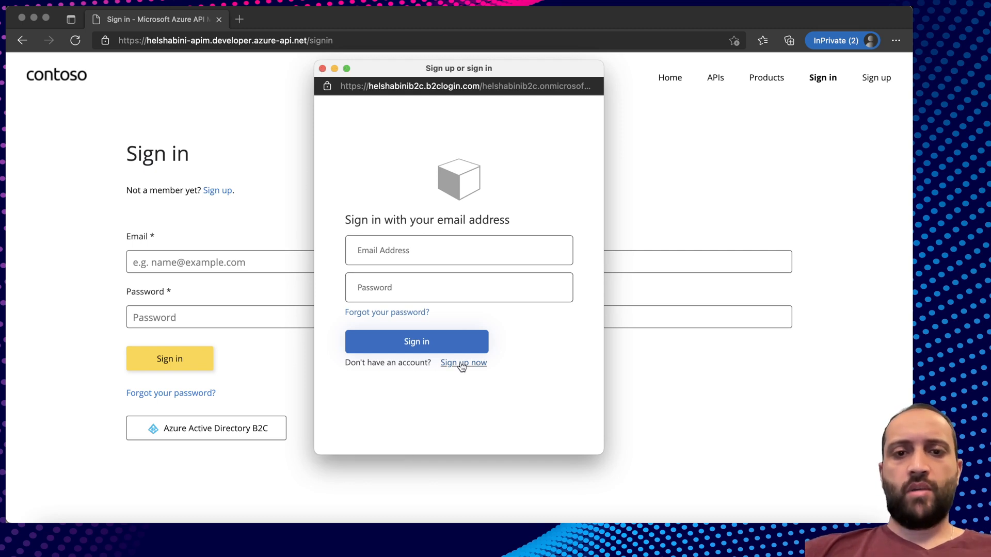
pyautogui.click(406, 201)
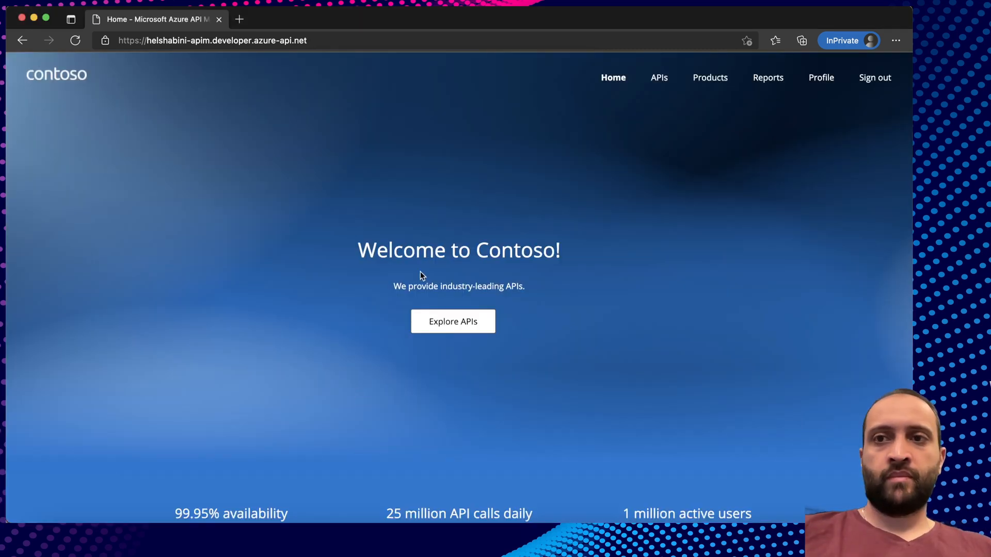
# Review the profile, then open Echo API's Create resource test console, whose subscription key is empty.
pyautogui.click(821, 78)
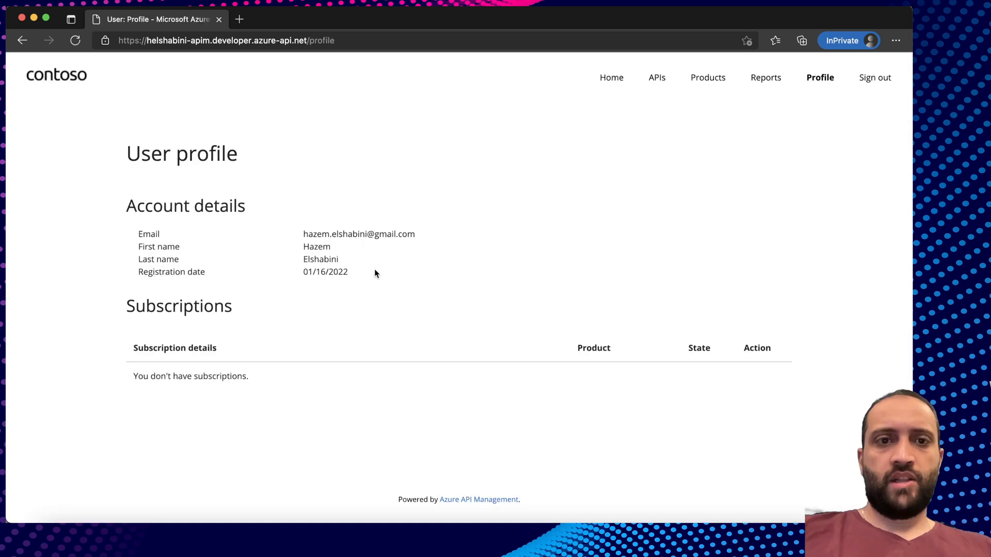
pyautogui.moveTo(357, 262); pyautogui.dragTo(122, 237)
pyautogui.click(261, 247)
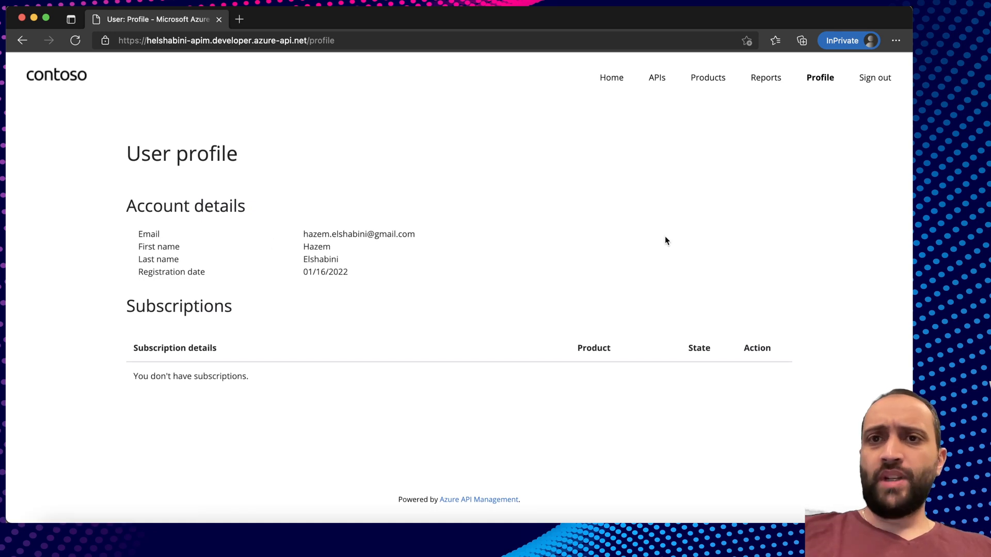
pyautogui.click(661, 87)
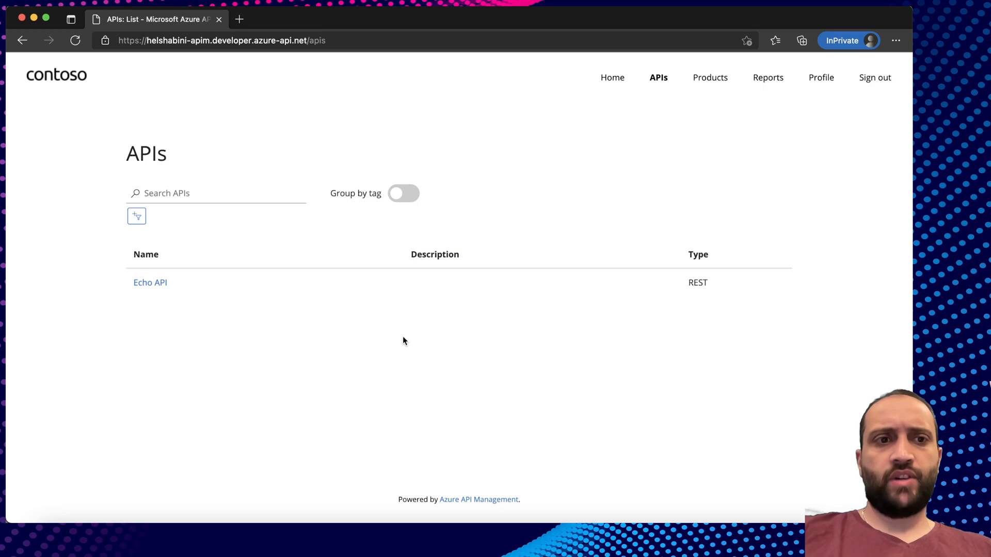
pyautogui.click(150, 283)
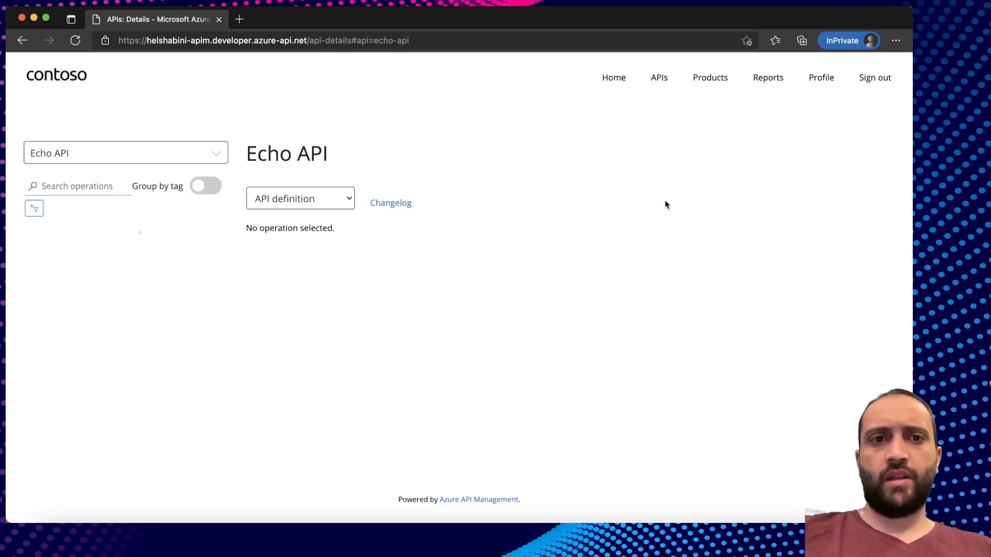
pyautogui.click(749, 167)
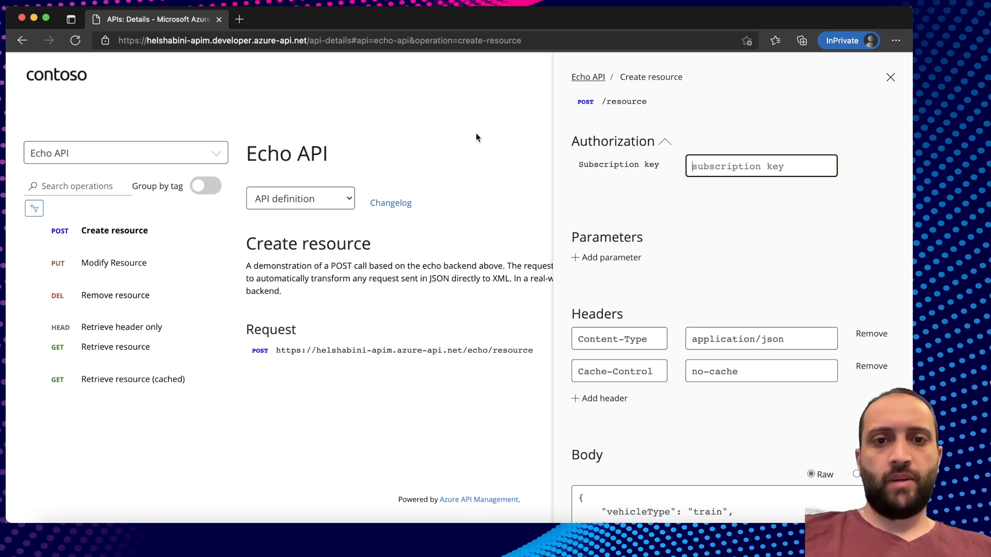
# In the Azure portal, open the developer user's Subscriptions under API Management Users.
pyautogui.rightClick(154, 539)
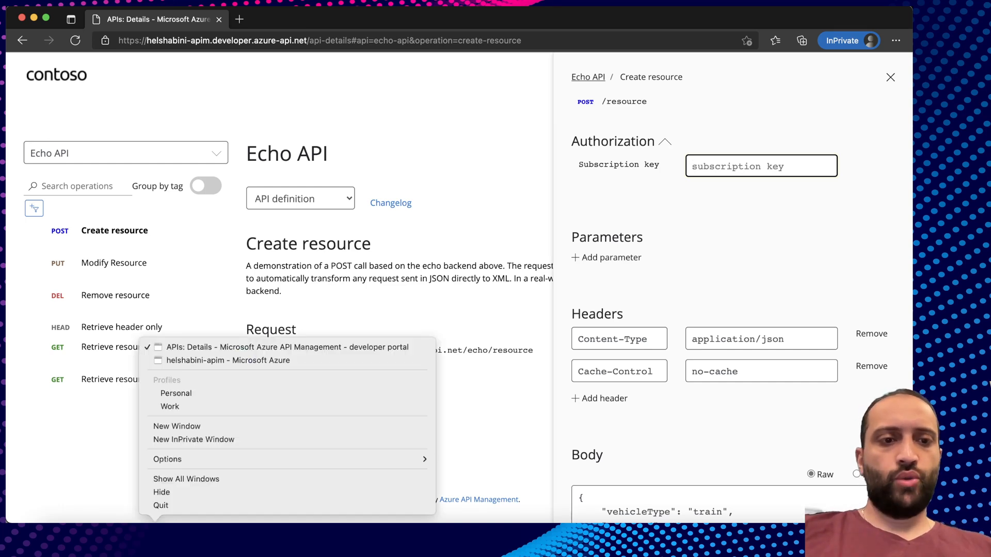
pyautogui.click(214, 365)
pyautogui.scroll(-2, 65, 403)
pyautogui.scroll(2, 65, 403)
pyautogui.click(42, 310)
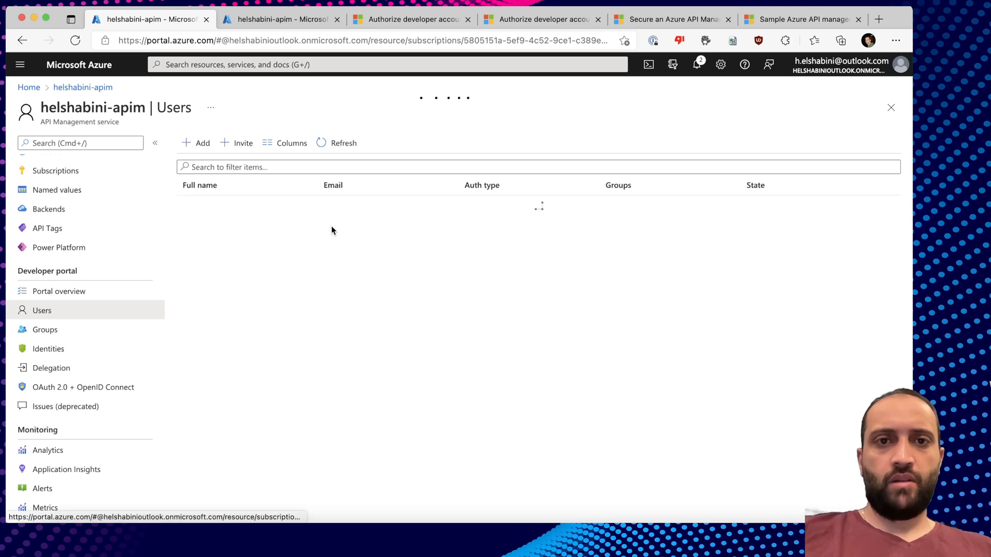
pyautogui.click(332, 230)
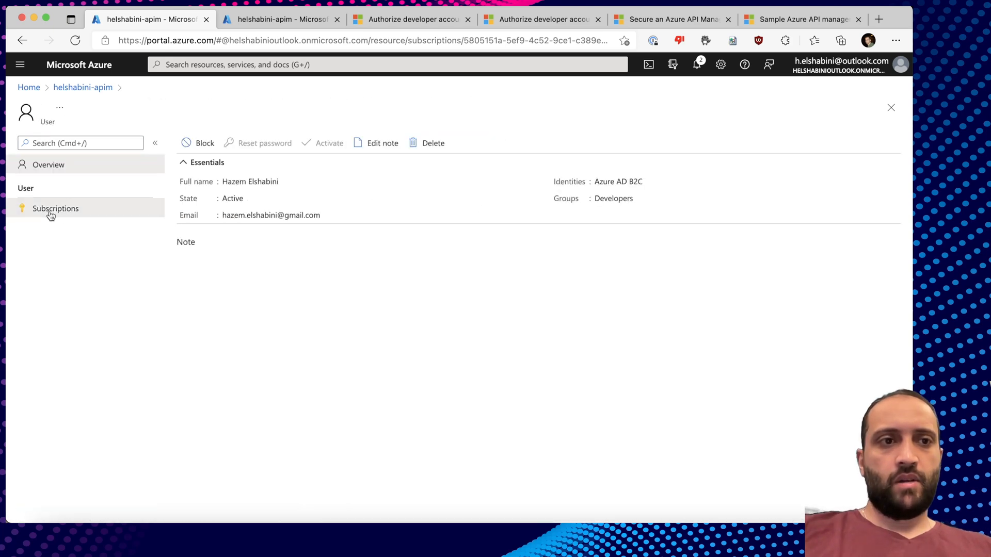
pyautogui.click(50, 212)
# Create a subscription named Developers with scope All APIs.
pyautogui.click(568, 145)
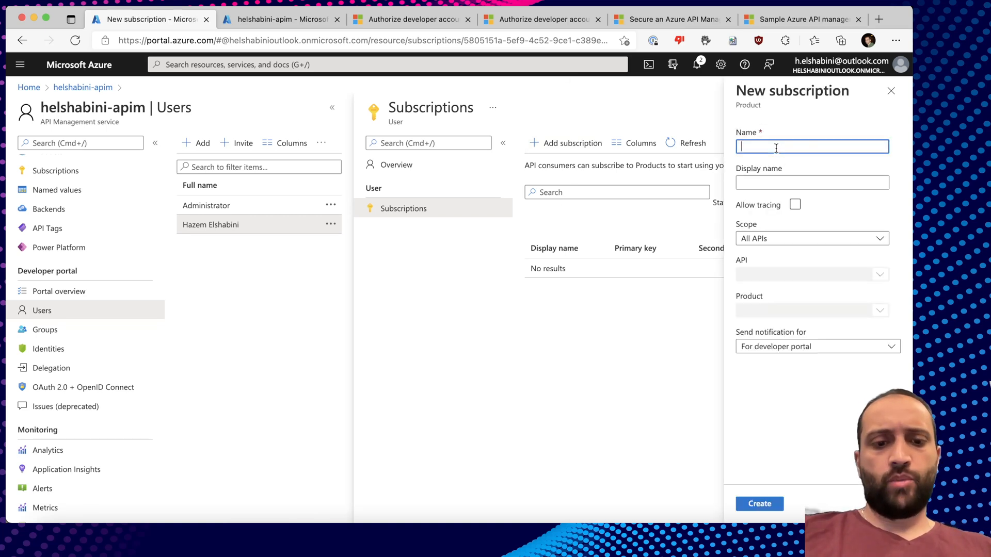
pyautogui.write('Develop')
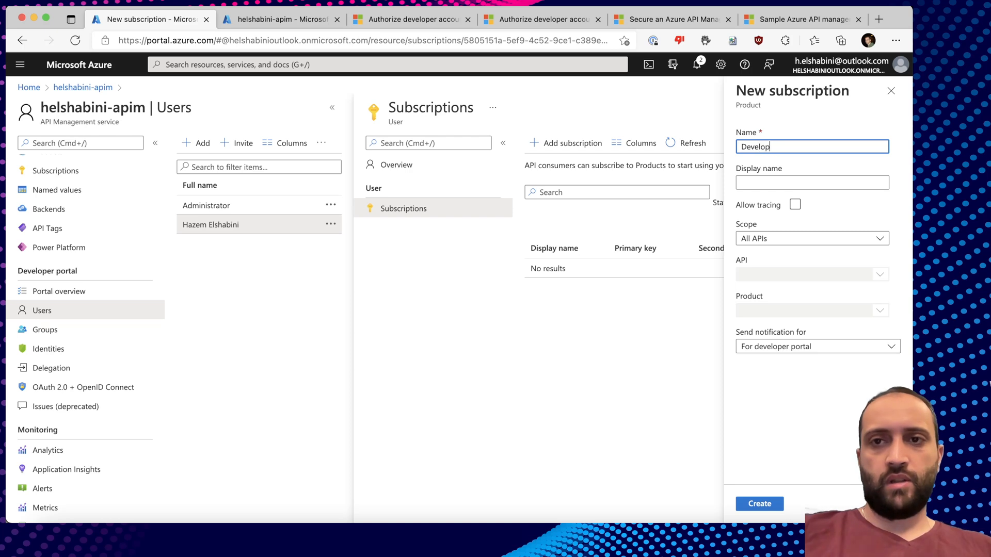
pyautogui.write('ers')
pyautogui.press('Tab')
pyautogui.write('Developers')
pyautogui.click(782, 238)
pyautogui.click(783, 239)
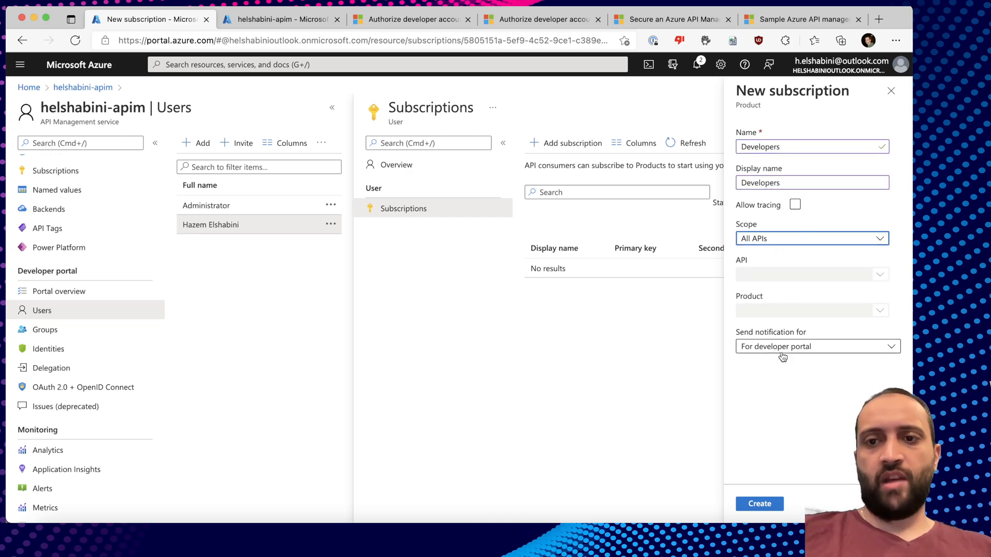
pyautogui.click(760, 503)
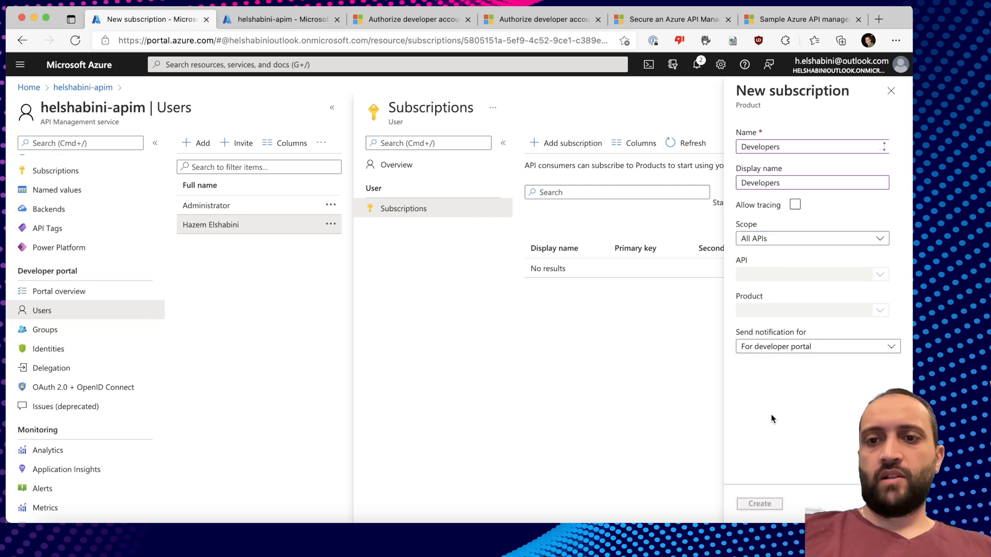
# Return to the developer portal window and select its address to reload the page.
pyautogui.press('super+Tab')
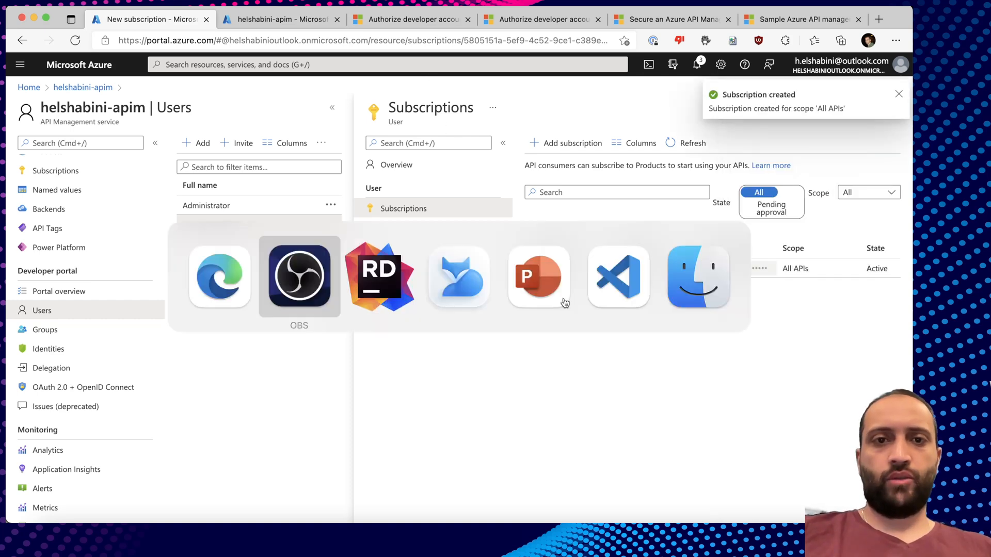
pyautogui.press('super+shift+Tab')
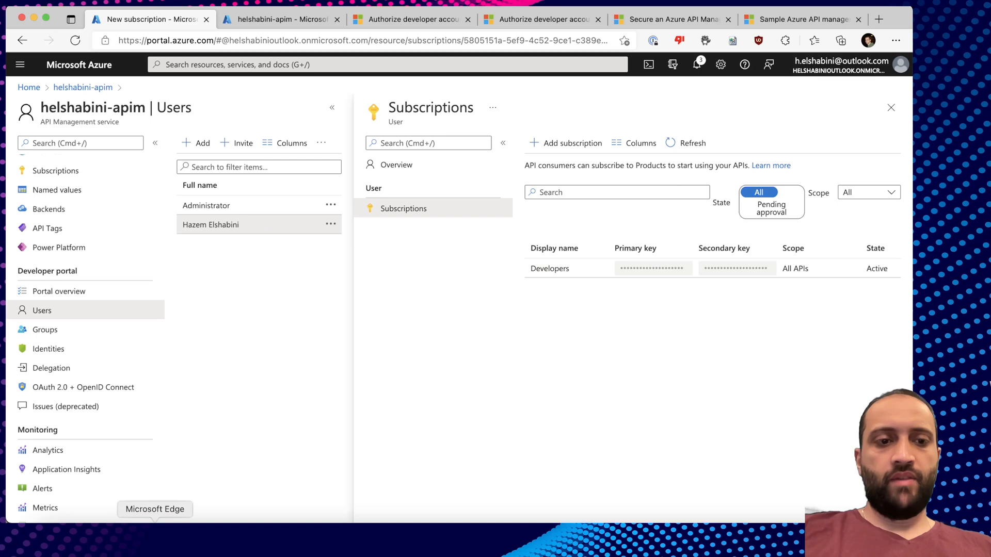
pyautogui.rightClick(154, 537)
pyautogui.click(222, 345)
pyautogui.click(404, 36)
# Reload Echo API, try Create resource with the Primary: Developers key, then close the console.
pyautogui.press('Return')
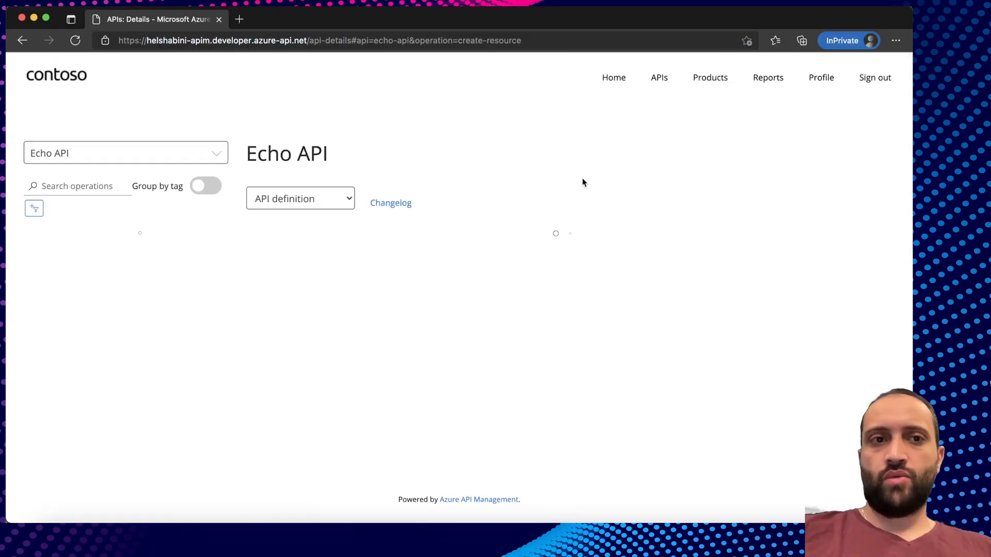
pyautogui.click(877, 230)
pyautogui.click(761, 165)
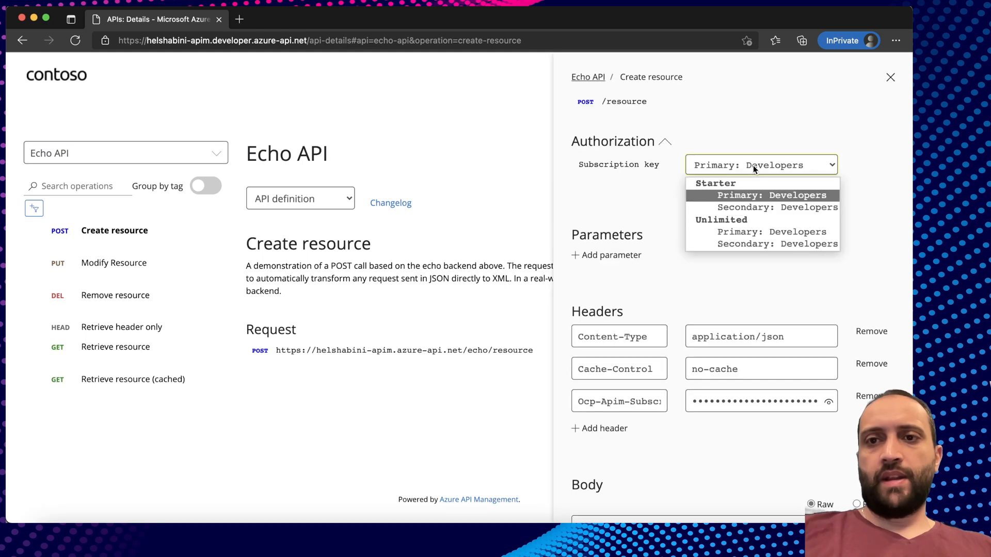
pyautogui.click(753, 196)
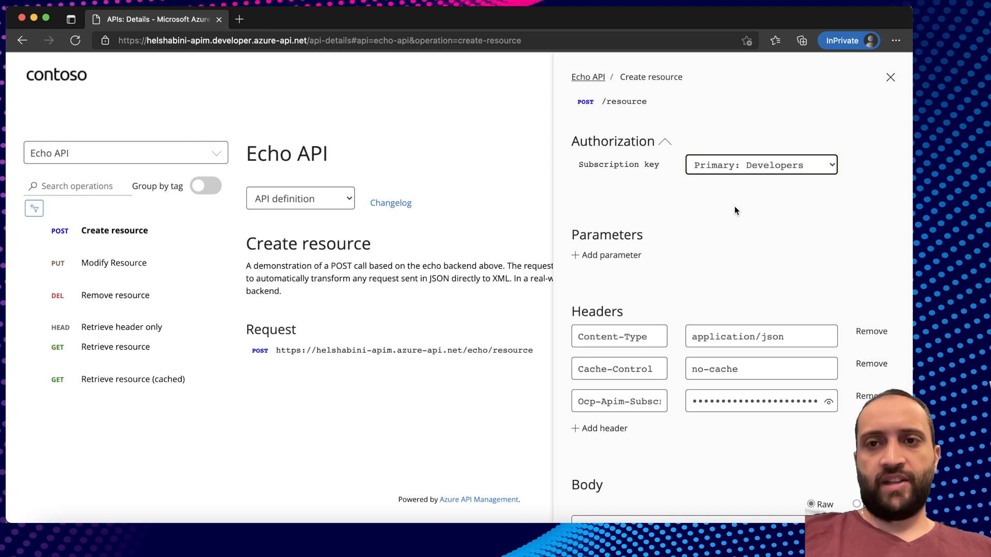
pyautogui.click(757, 173)
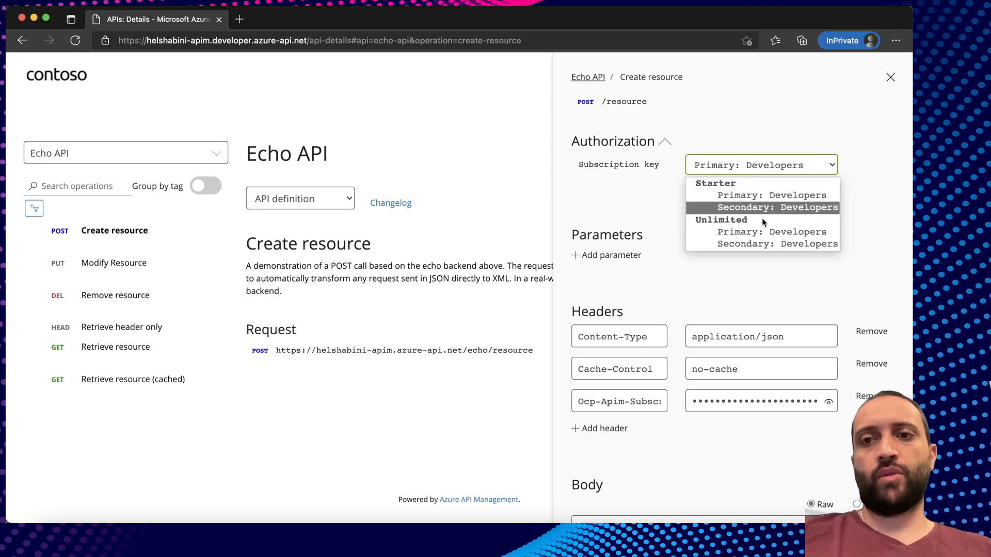
pyautogui.click(763, 170)
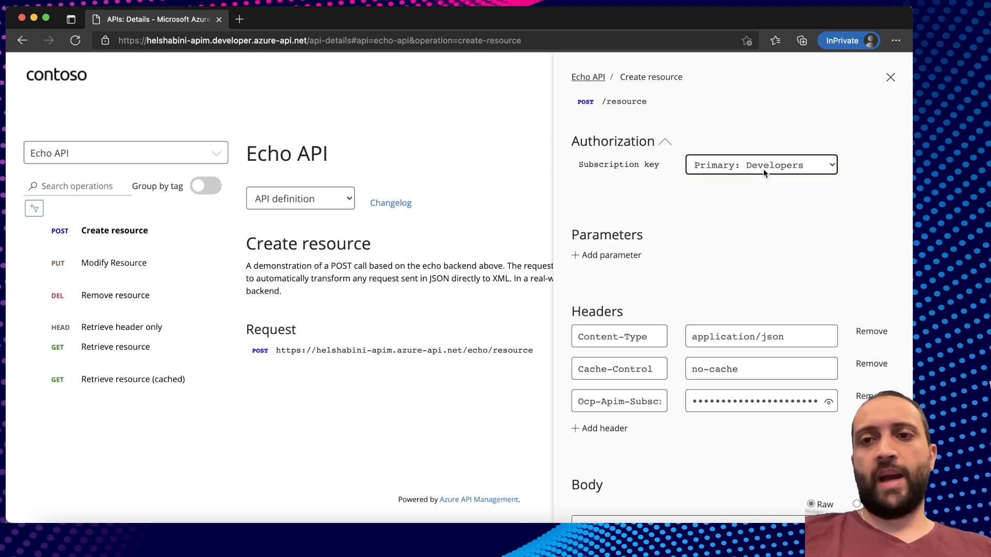
pyautogui.click(796, 128)
pyautogui.click(890, 79)
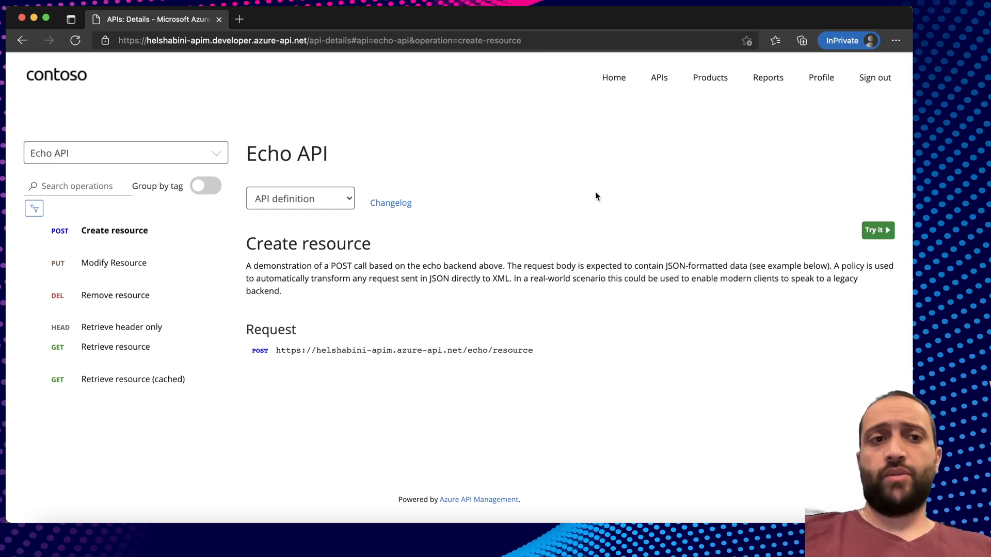
# Compare API Management's identity provider types with the B2C tenant's Identity providers list.
pyautogui.press('super+grave')
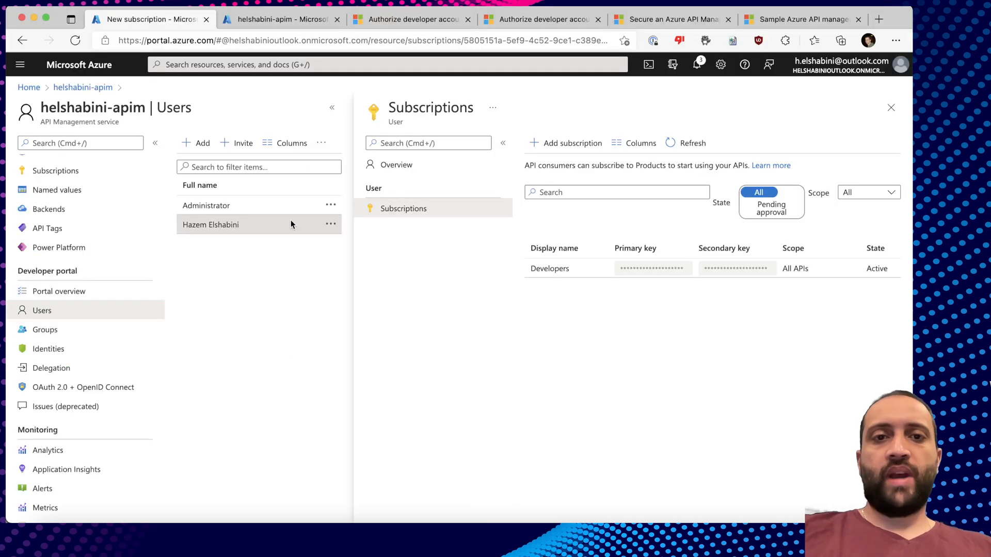
pyautogui.click(61, 351)
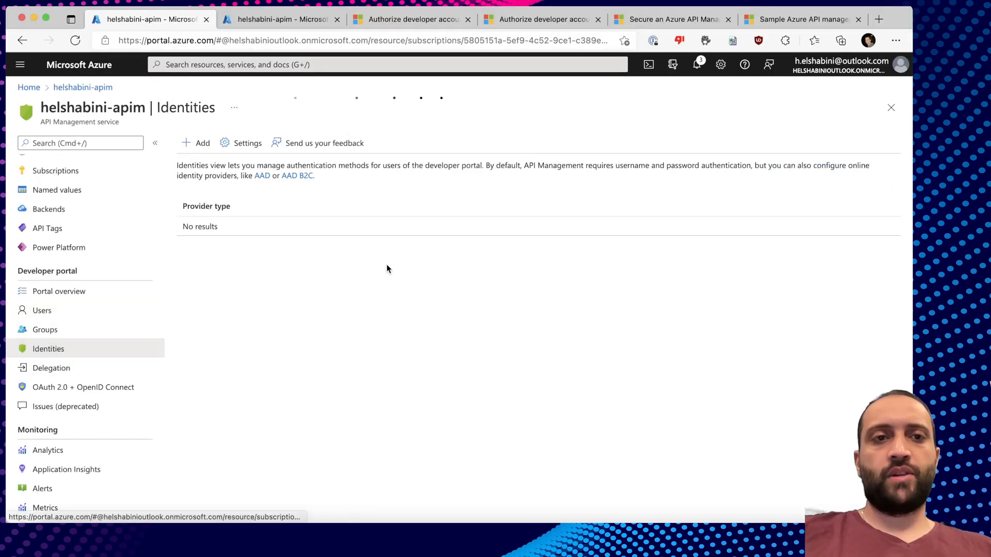
pyautogui.click(197, 149)
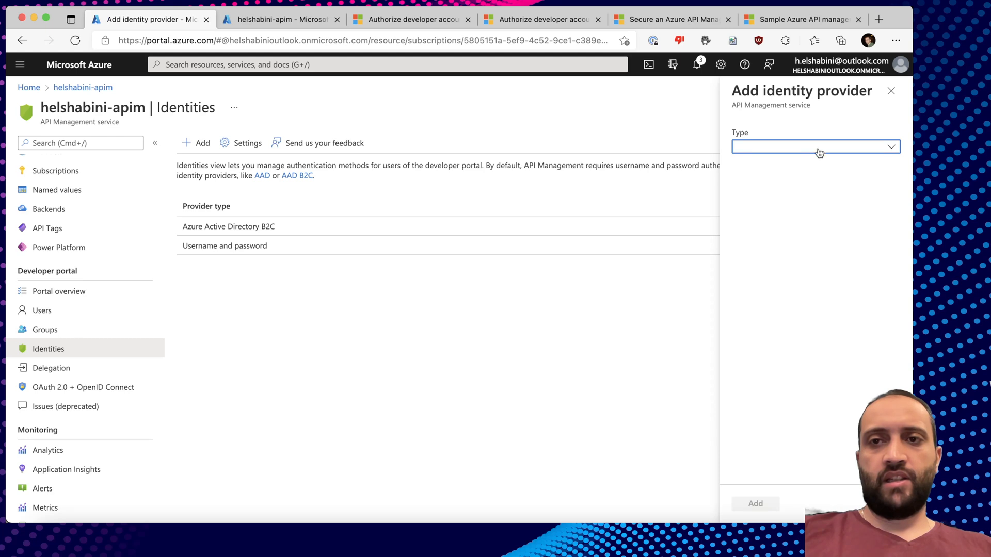
pyautogui.click(810, 149)
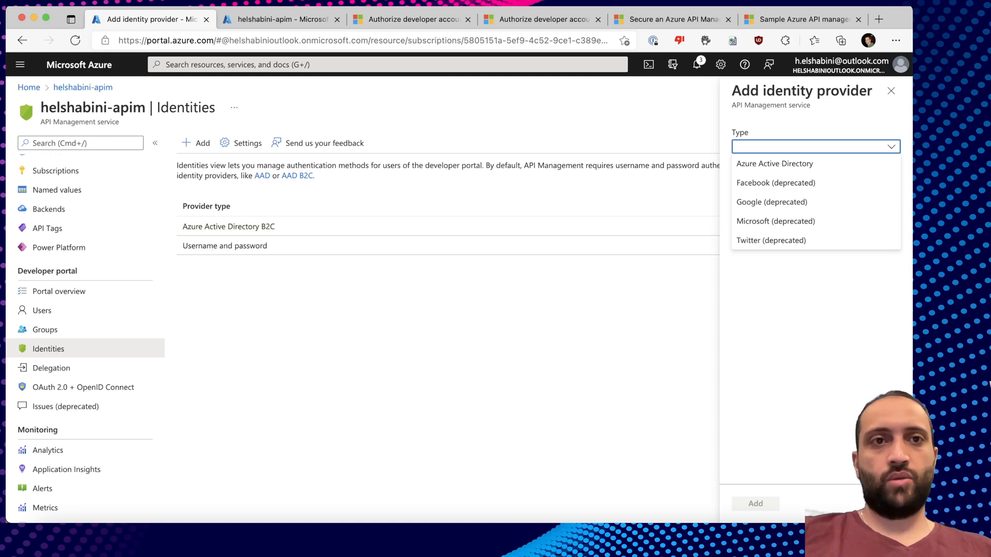
pyautogui.click(256, 19)
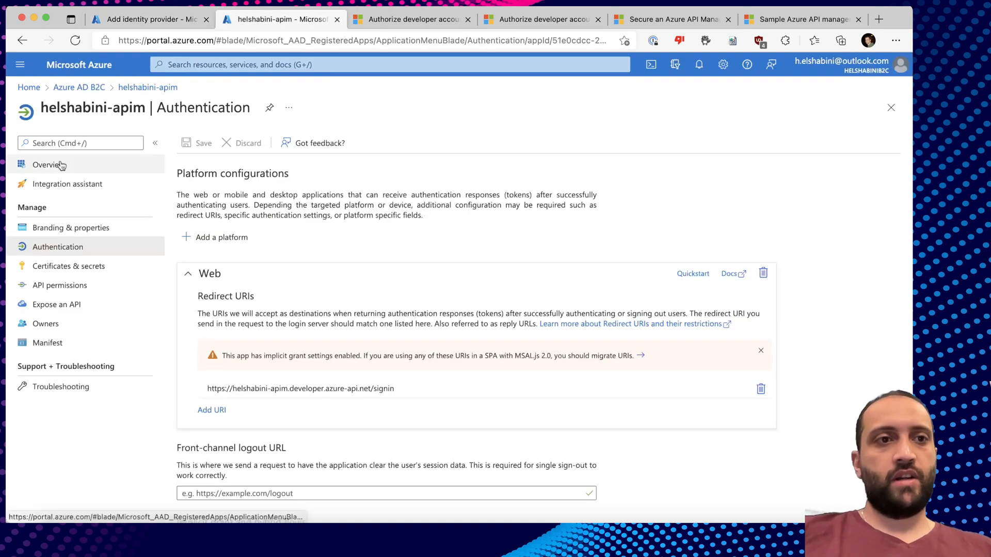
pyautogui.click(79, 87)
pyautogui.click(76, 251)
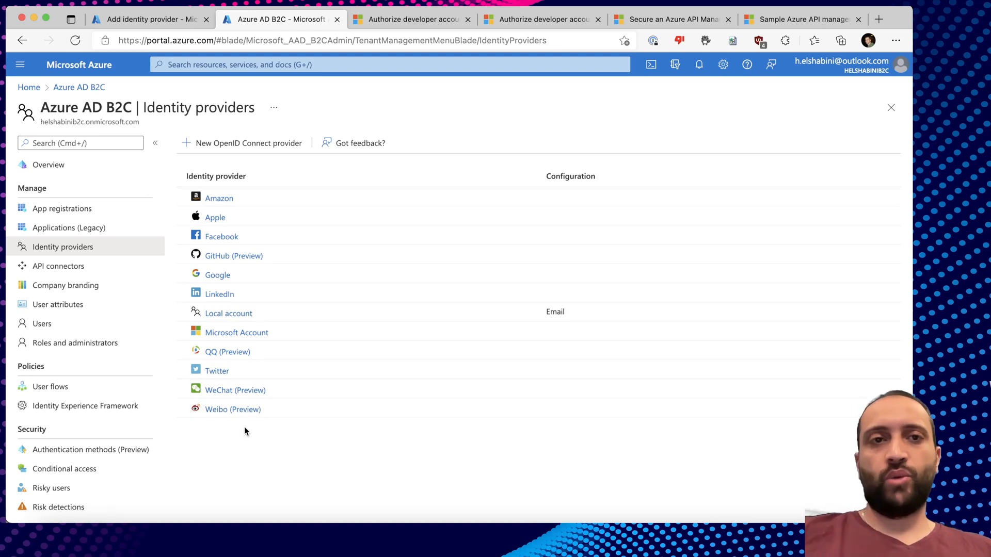
pyautogui.click(148, 20)
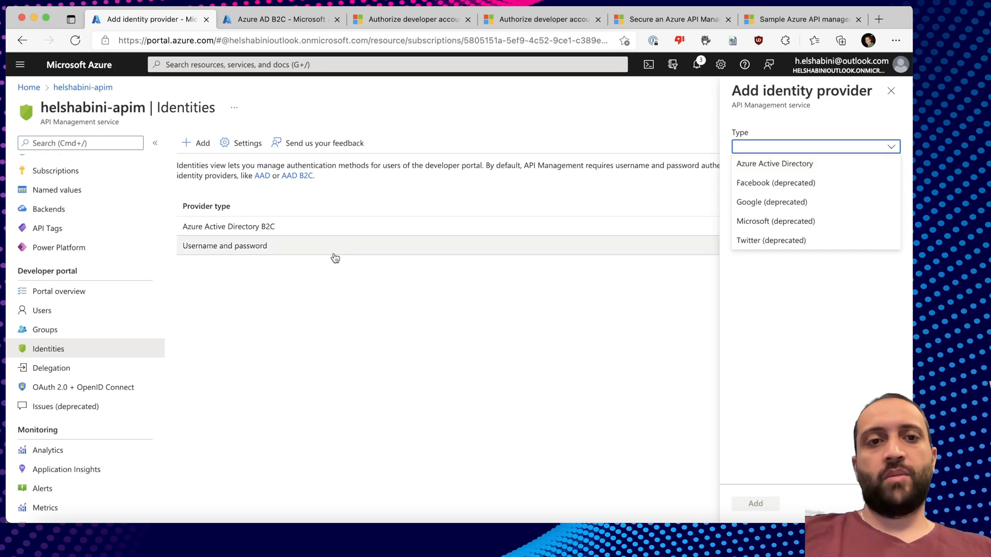
pyautogui.click(357, 307)
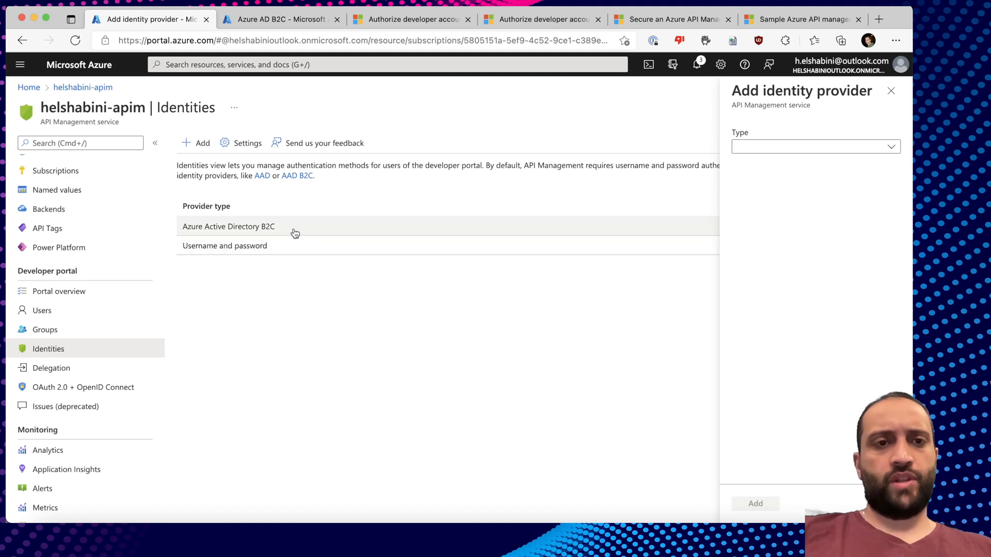
pyautogui.click(273, 19)
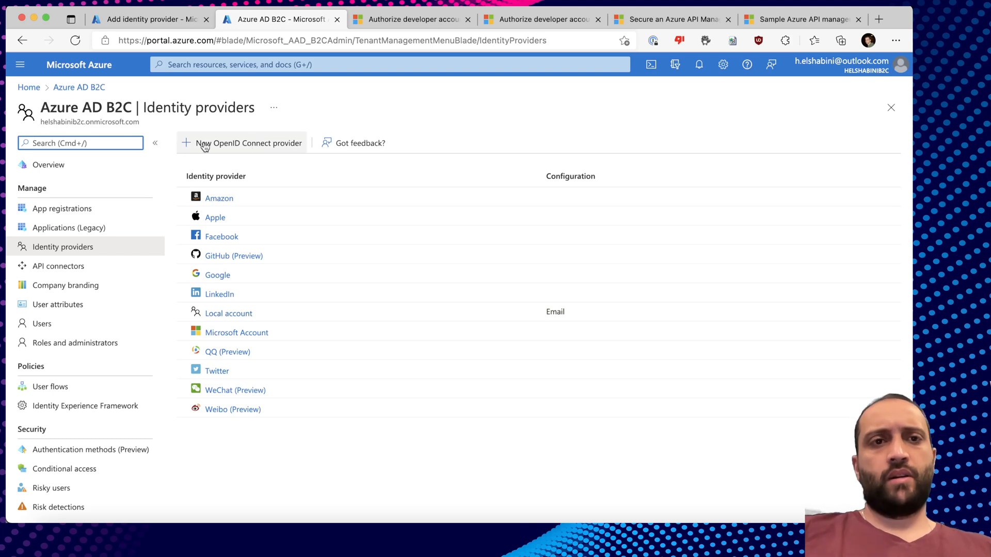
# Open the New OpenID Connect provider form, close it unfilled, and switch to the slideshow.
pyautogui.click(261, 144)
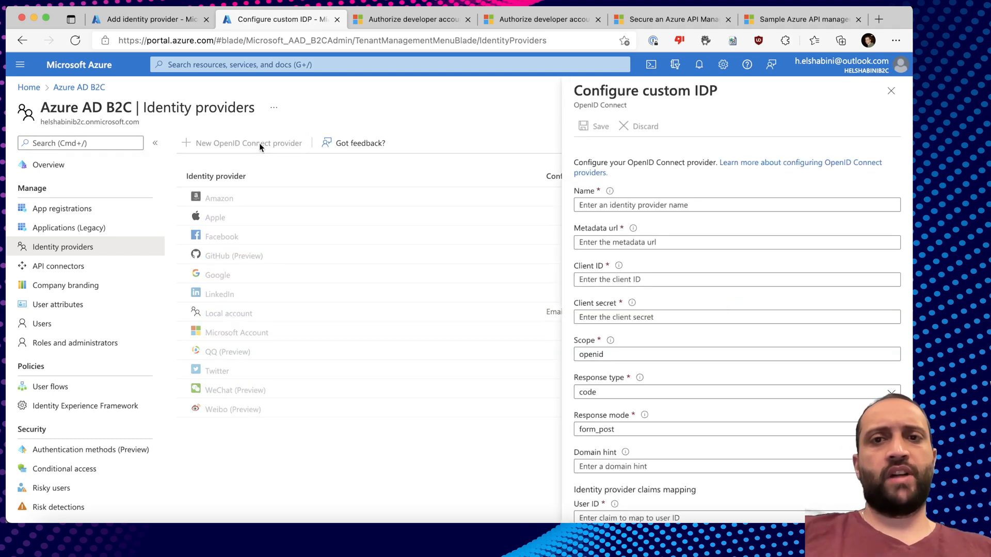
pyautogui.click(890, 91)
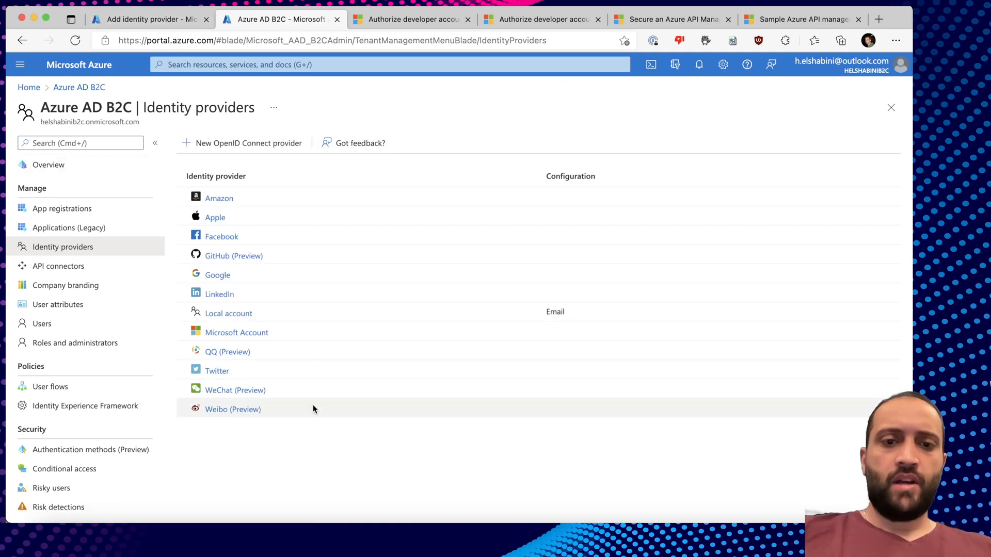
pyautogui.press('super+Tab')
pyautogui.press('super+Tab')
pyautogui.press('super+Tab')
pyautogui.press('super+Tab')
pyautogui.press('Right')
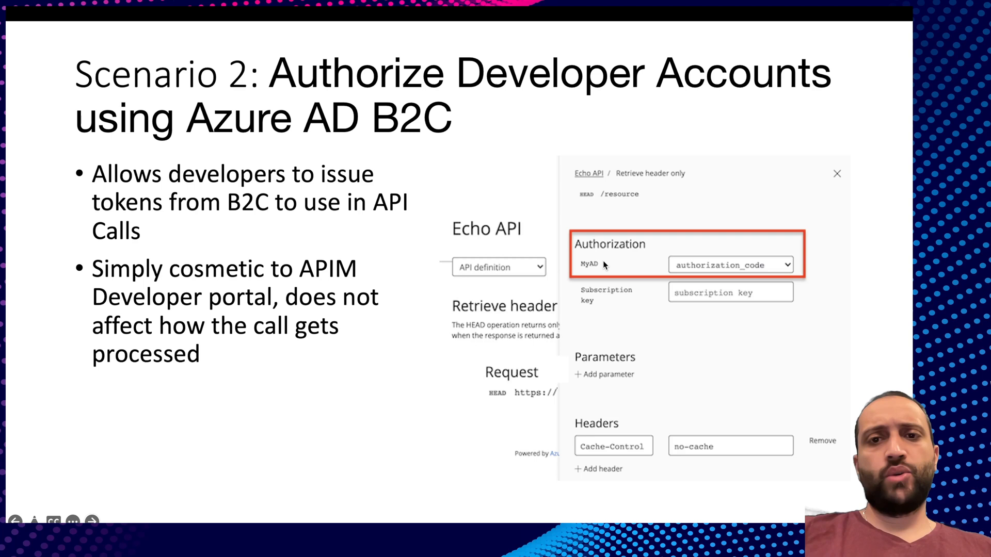
# Leave the Scenario 2 slide and return to the Azure portal in the browser.
pyautogui.press('super+Tab')
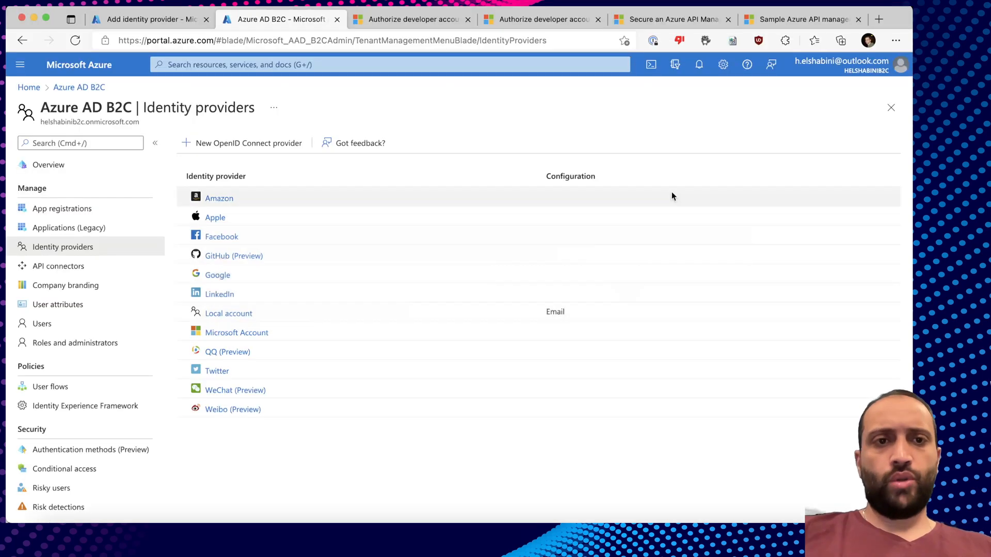
# Open helshabini-apim's OAuth 2.0 + OpenID Connect page from the APIM tab's left menu.
pyautogui.click(145, 19)
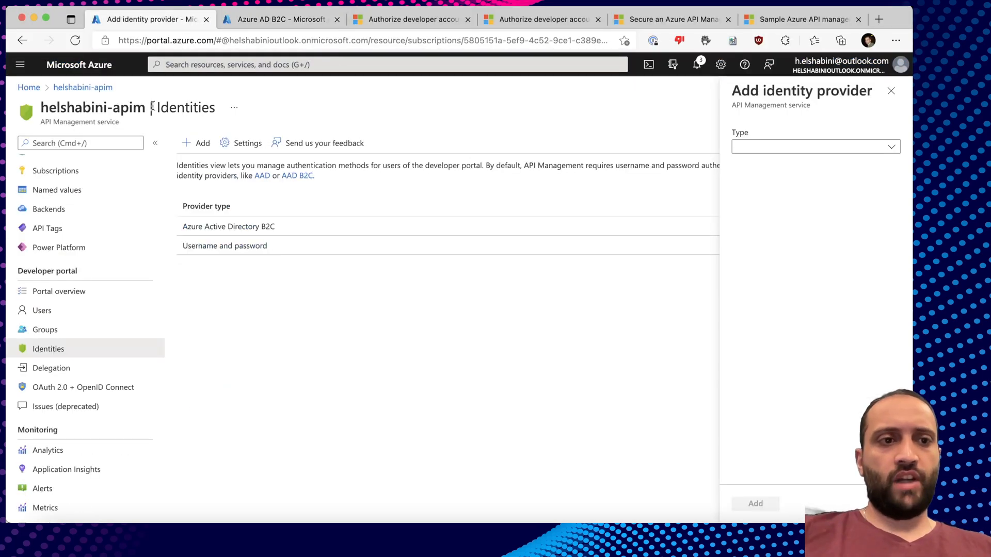
pyautogui.scroll(-5, 101, 339)
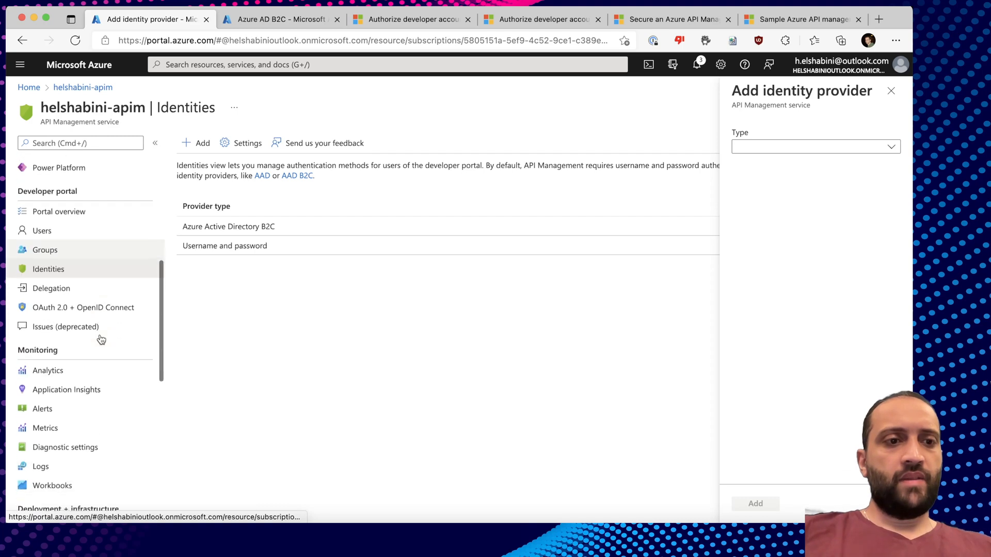
pyautogui.click(58, 226)
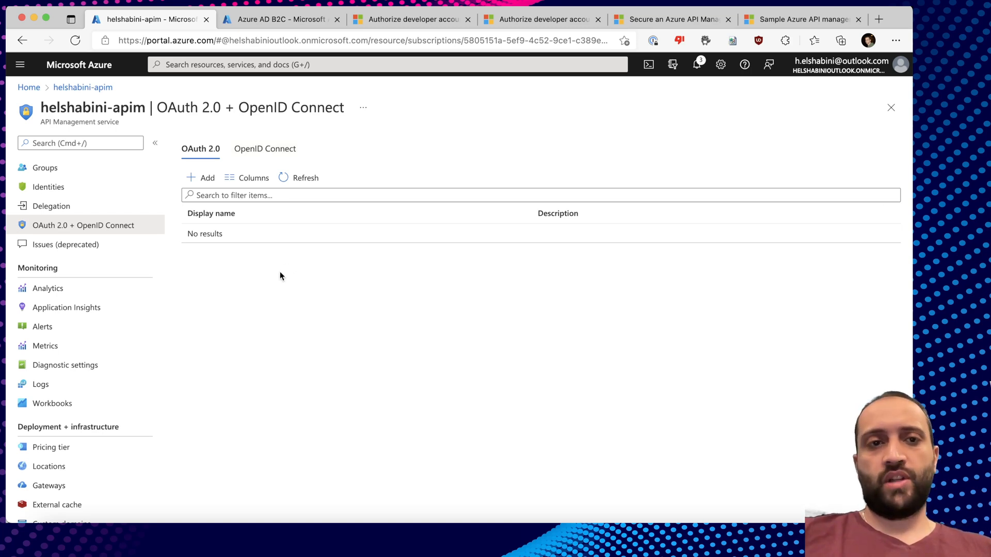
pyautogui.click(200, 180)
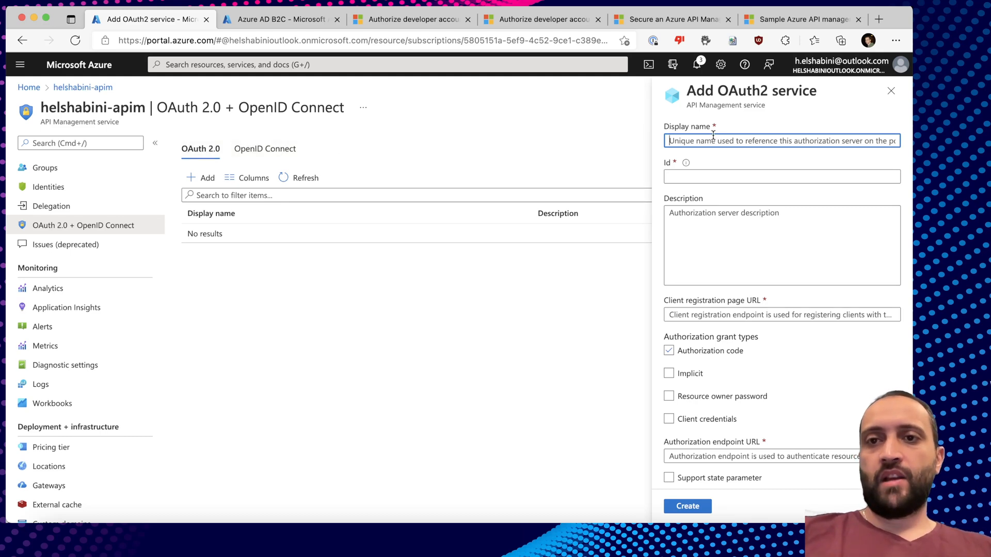
pyautogui.write('hael')
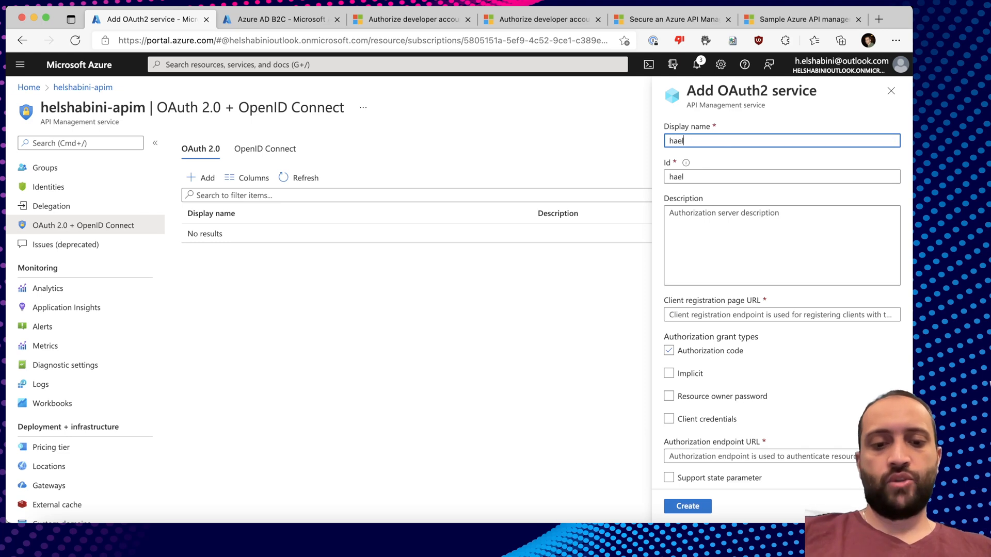
pyautogui.write('shabini-b2c')
pyautogui.click(741, 176)
pyautogui.click(723, 250)
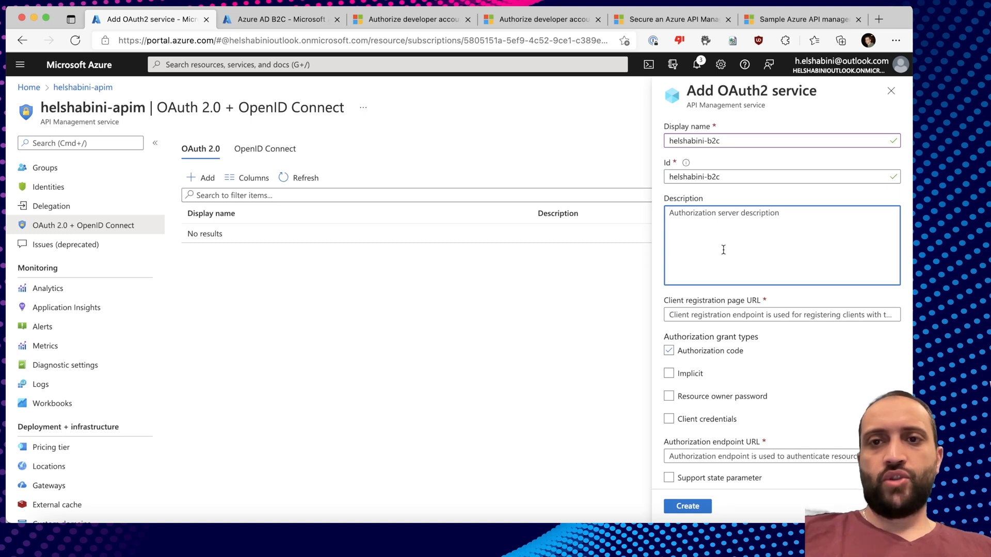
pyautogui.click(676, 305)
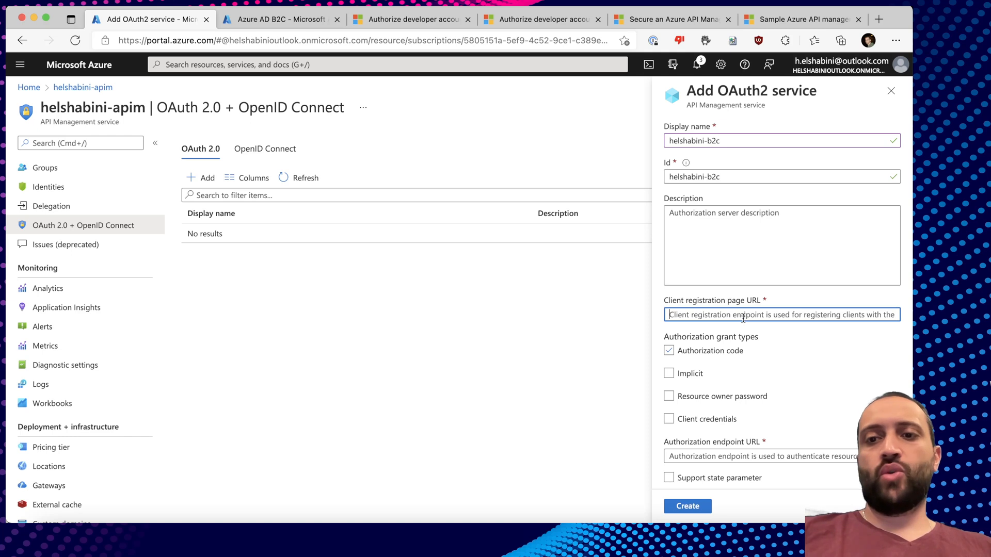
pyautogui.write('http://placeholde')
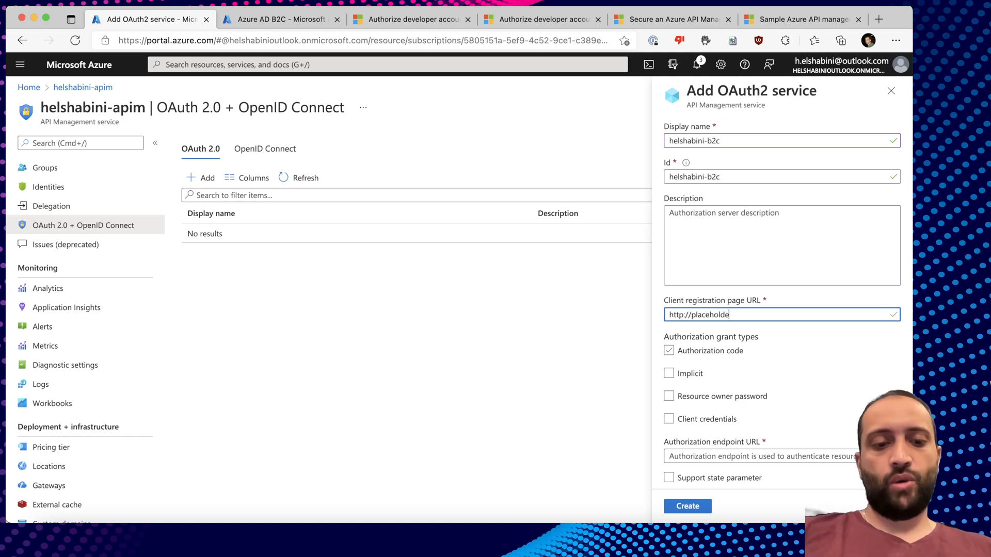
pyautogui.write('r.helshabini-b2c.com')
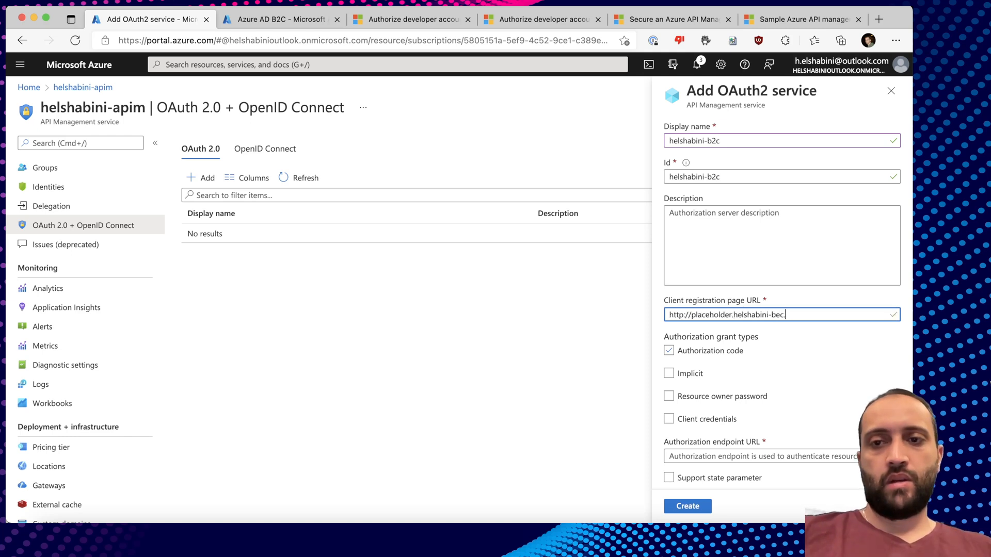
# Enable the Authorization code and Implicit grant types.
pyautogui.scroll(-3, 749, 364)
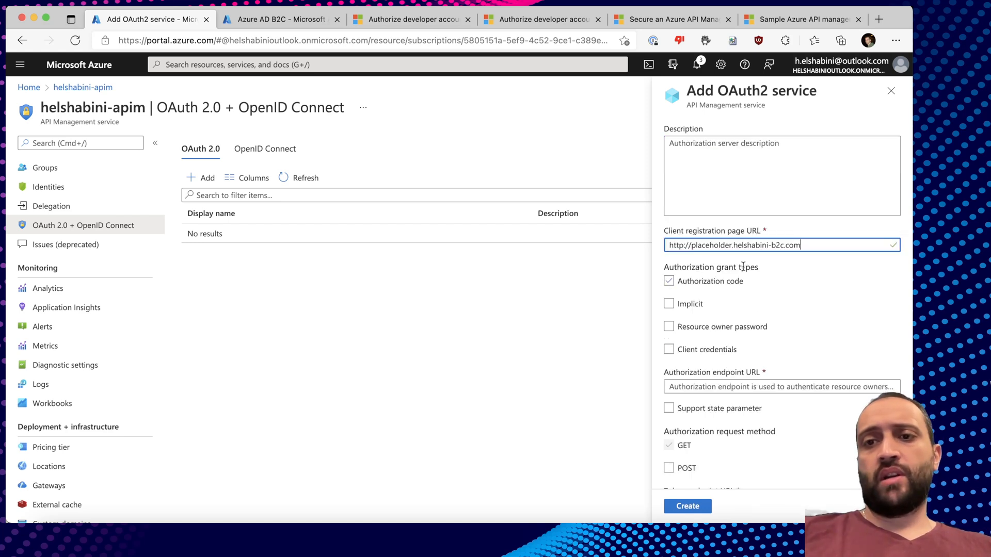
pyautogui.click(669, 281)
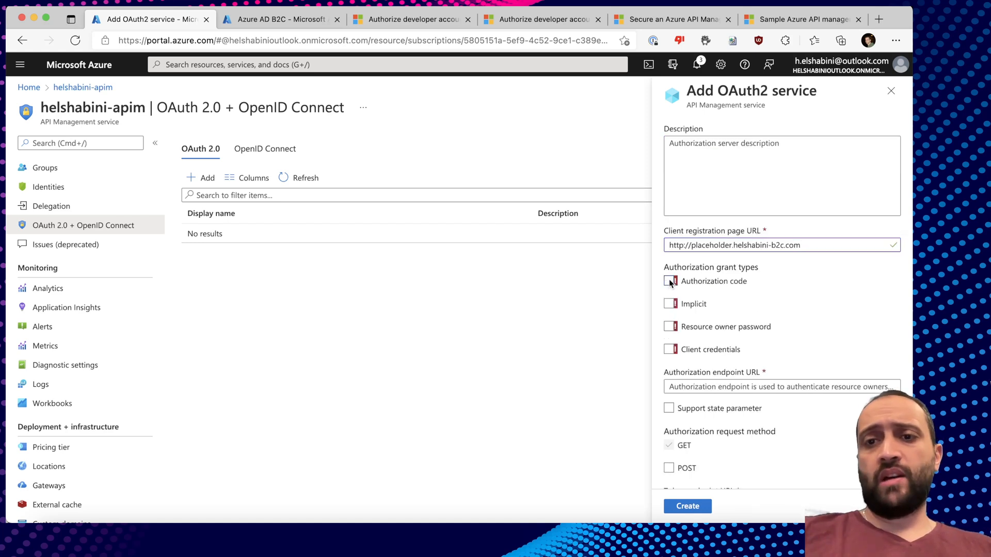
pyautogui.click(670, 281)
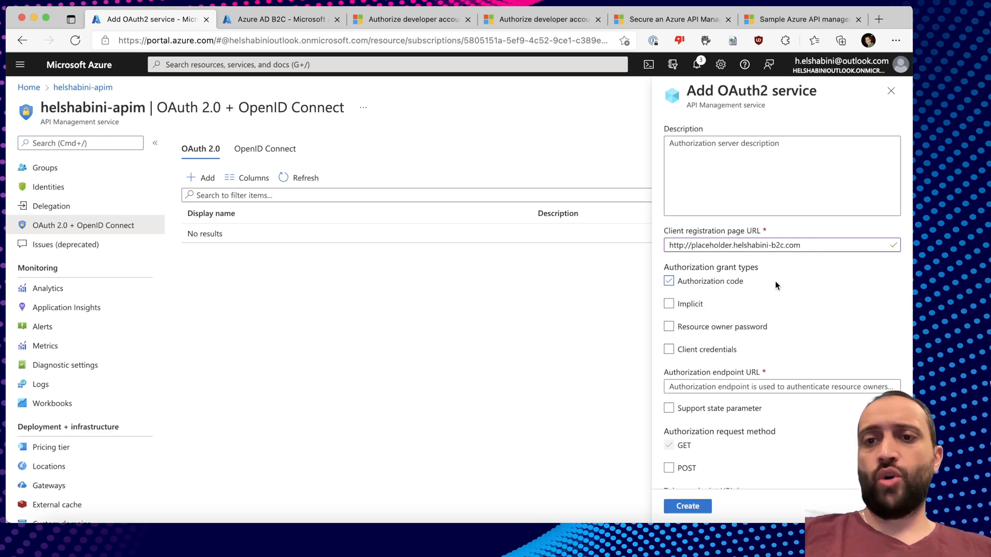
pyautogui.scroll(-3, 743, 242)
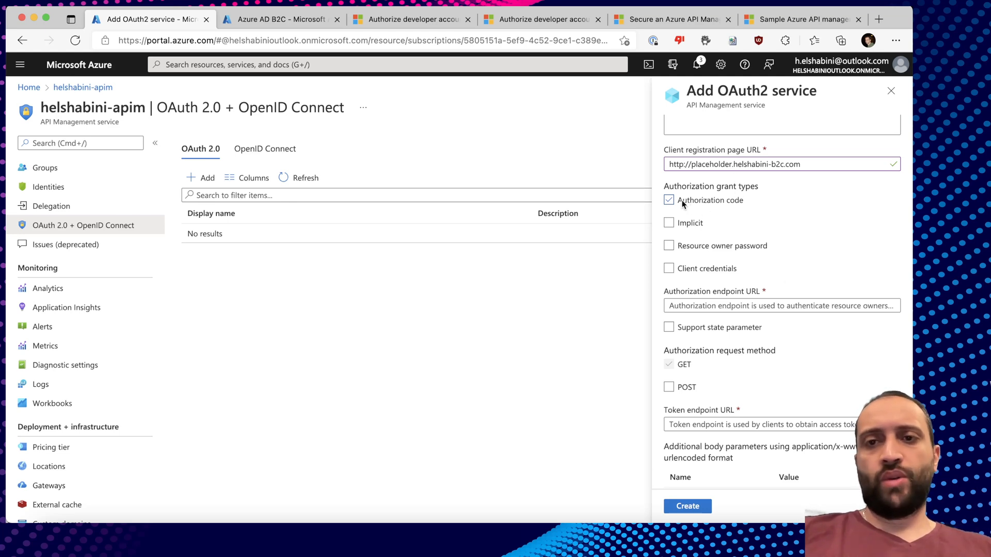
pyautogui.click(693, 223)
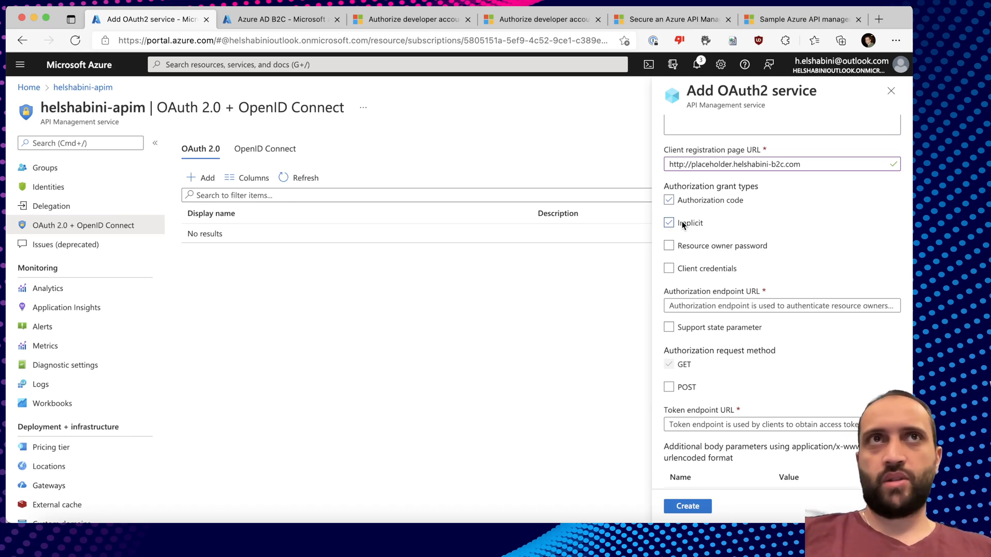
pyautogui.scroll(-1, 712, 226)
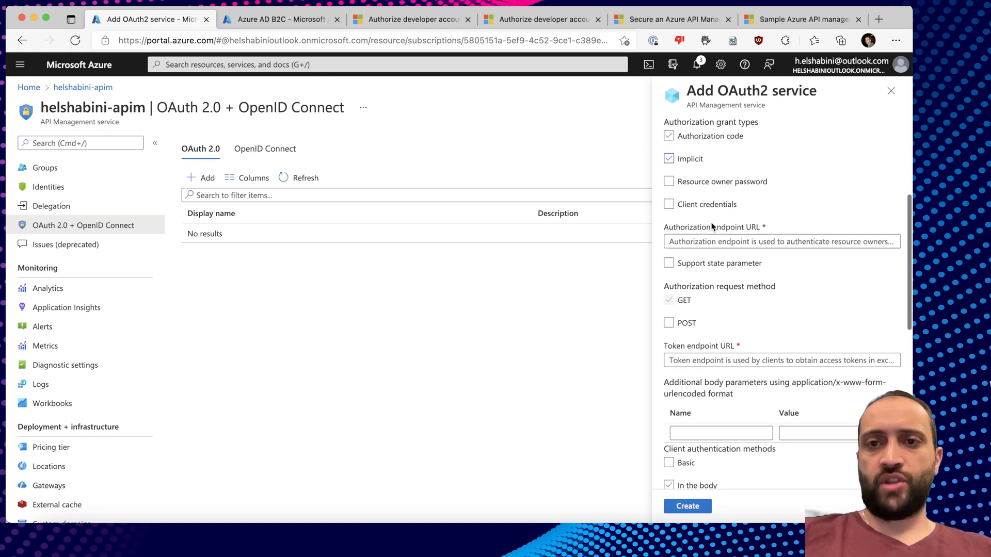
pyautogui.click(733, 206)
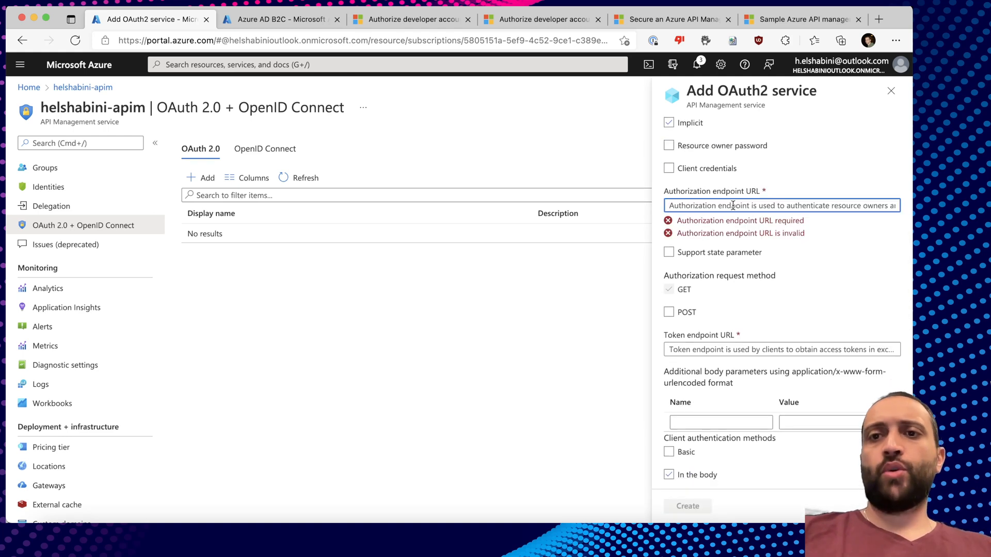
# Set the authorization endpoint to the helshabinib2c B2C_1_susi /oauth/v2.0/authorize URL and copy it.
pyautogui.write('https')
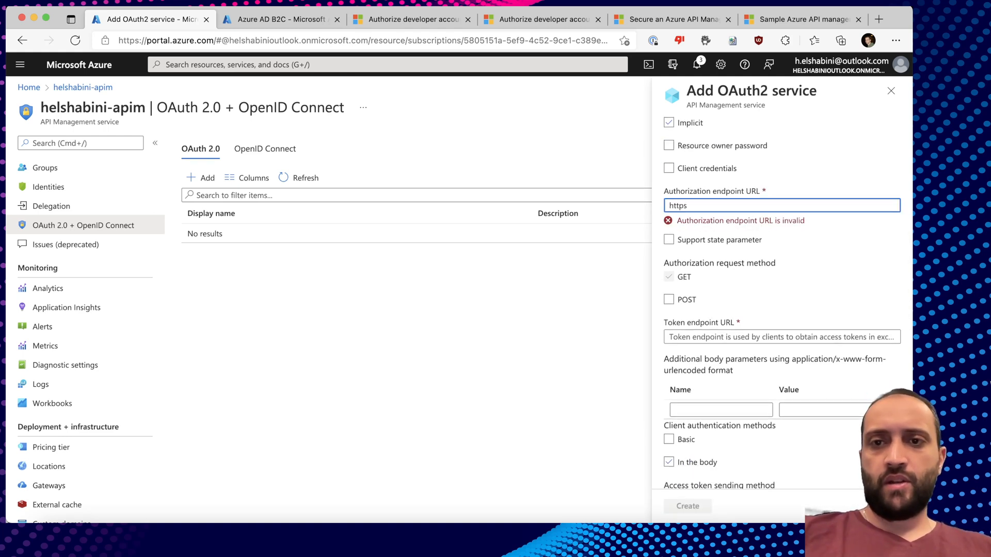
pyautogui.write('\\//helshab')
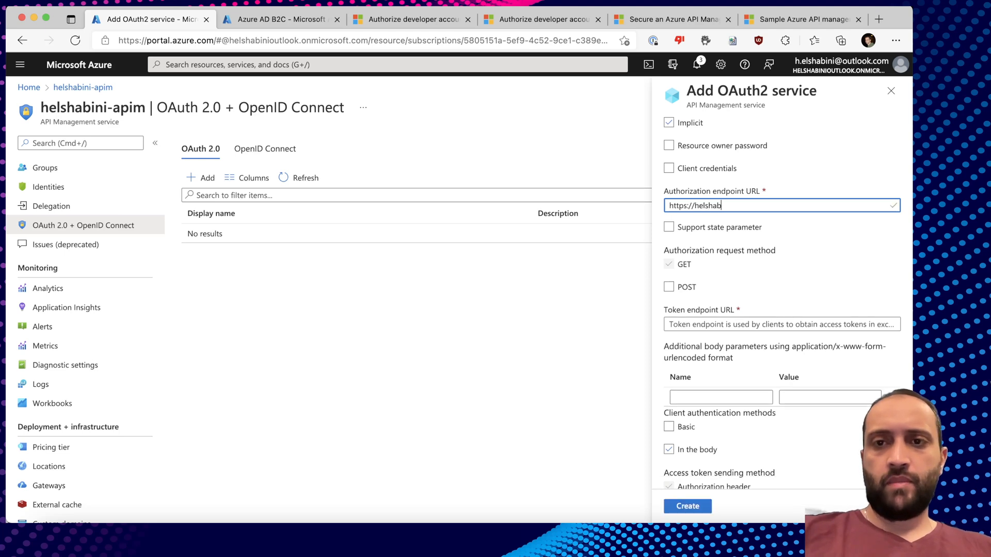
pyautogui.write('inib2c.b')
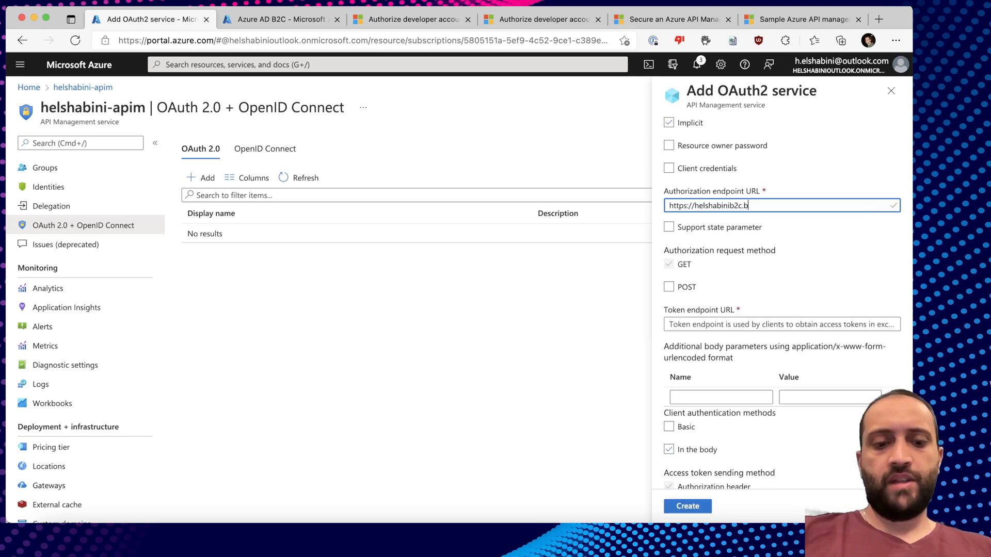
pyautogui.write('2clogin.')
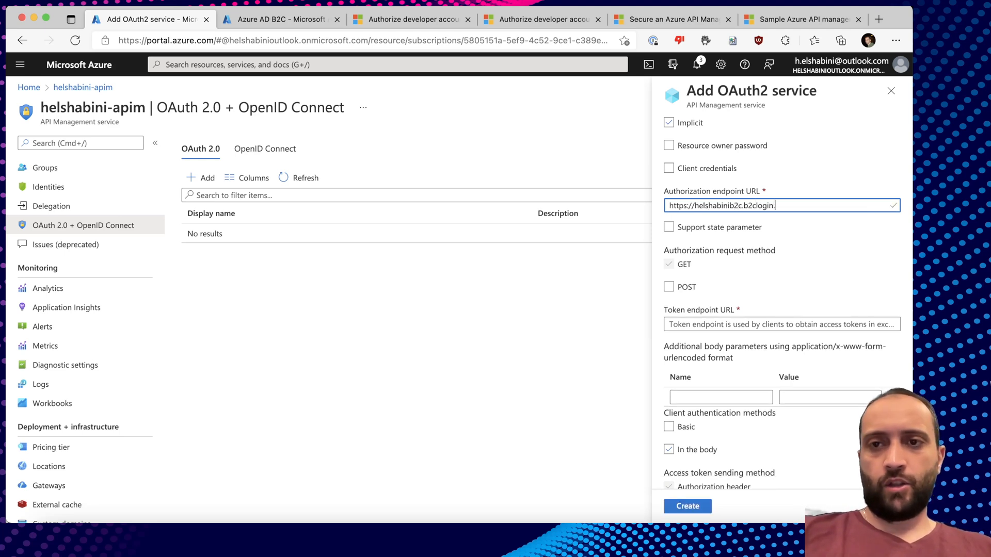
pyautogui.write('com/helshabini')
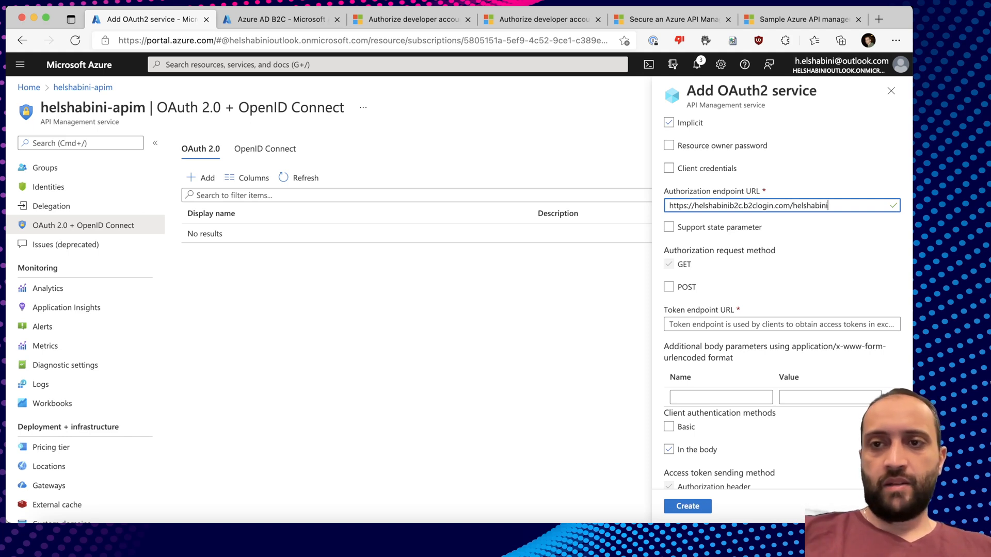
pyautogui.write('b2c.onmicrosof')
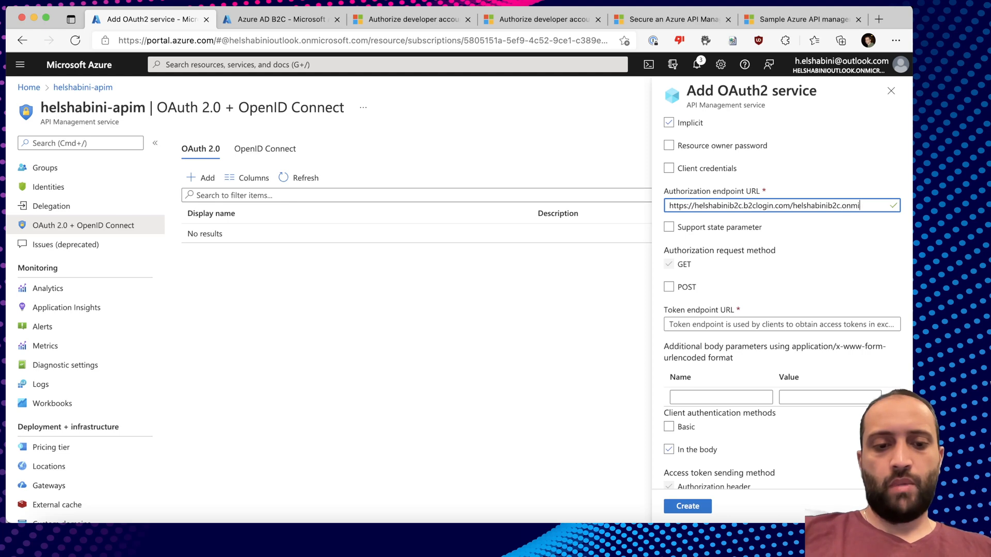
pyautogui.write('om/')
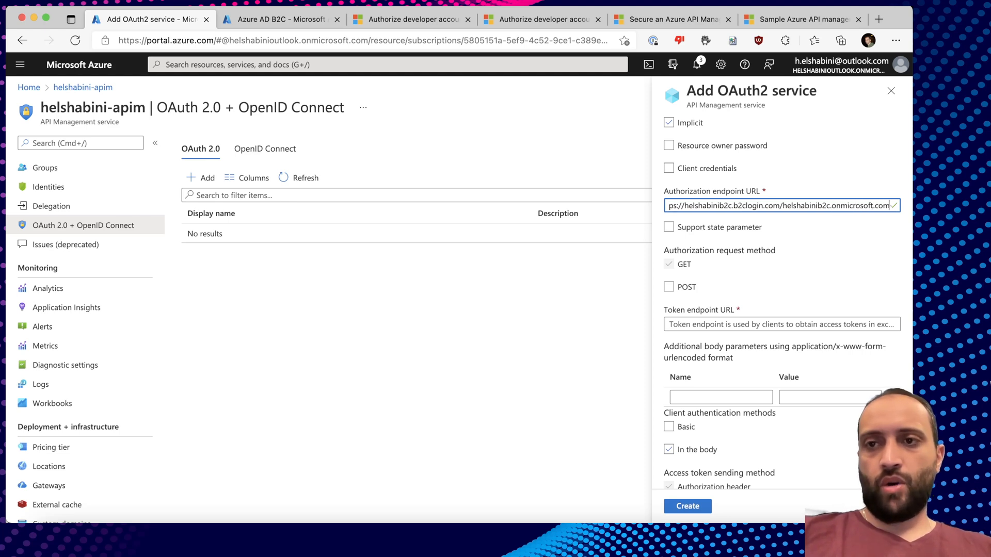
pyautogui.write('B')
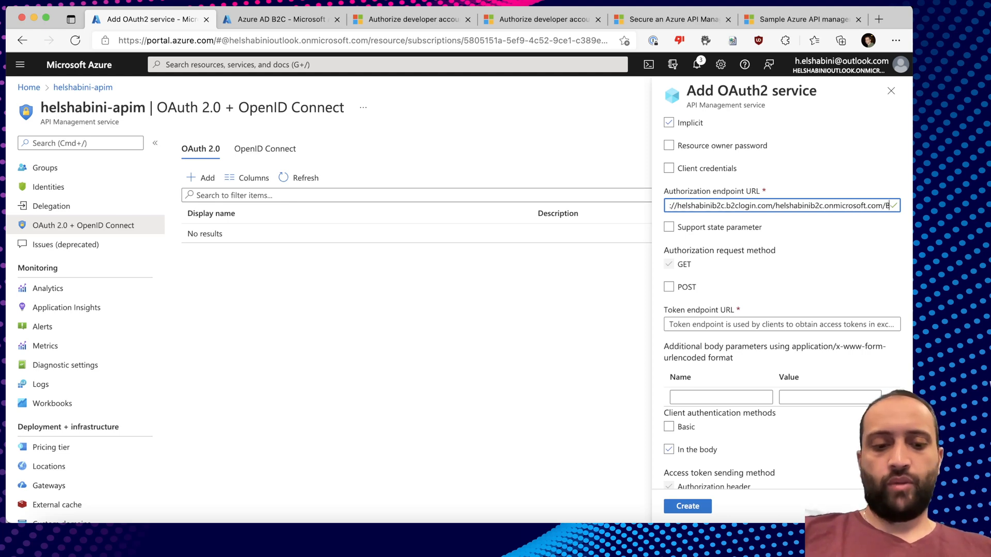
pyautogui.write('2')
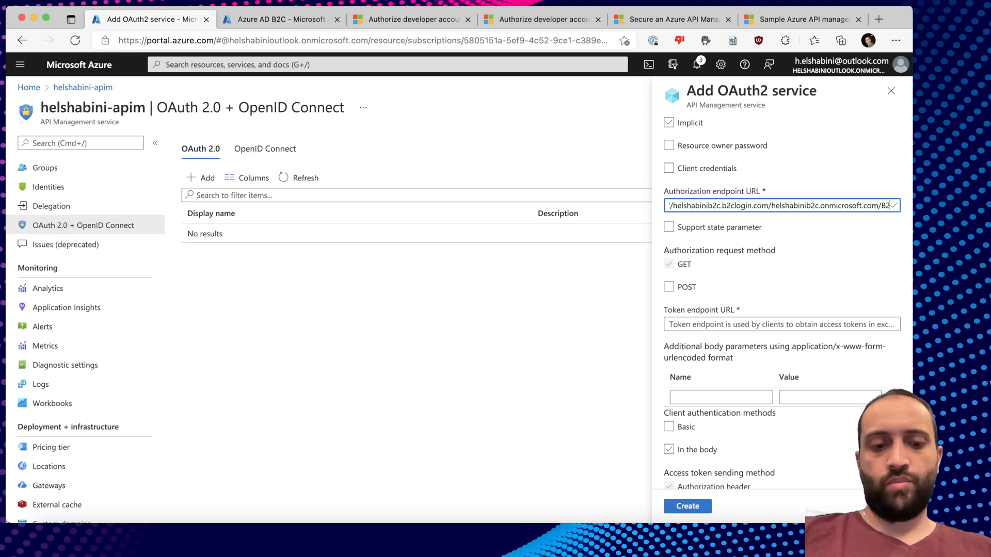
pyautogui.write('C_1')
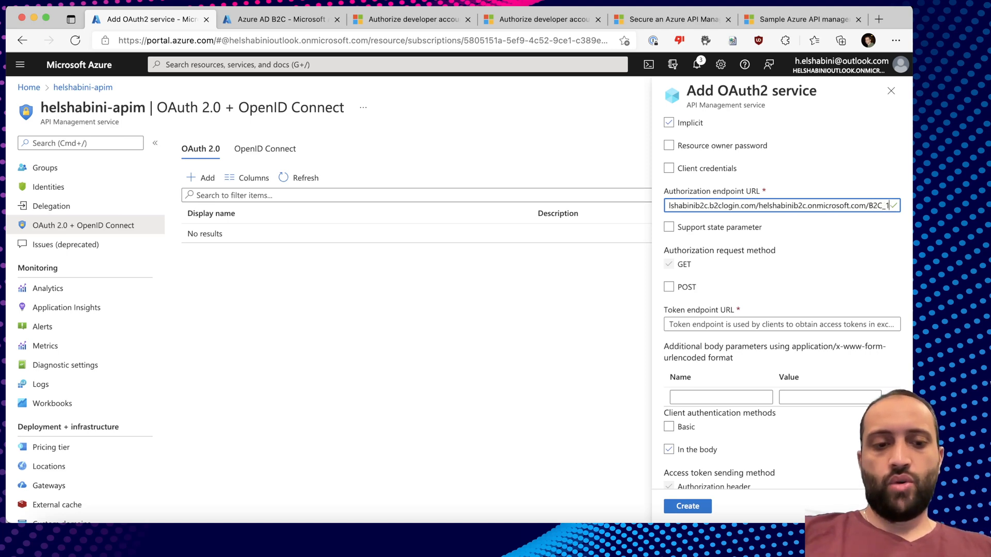
pyautogui.write('_susi/oauth/v2.0/authorize')
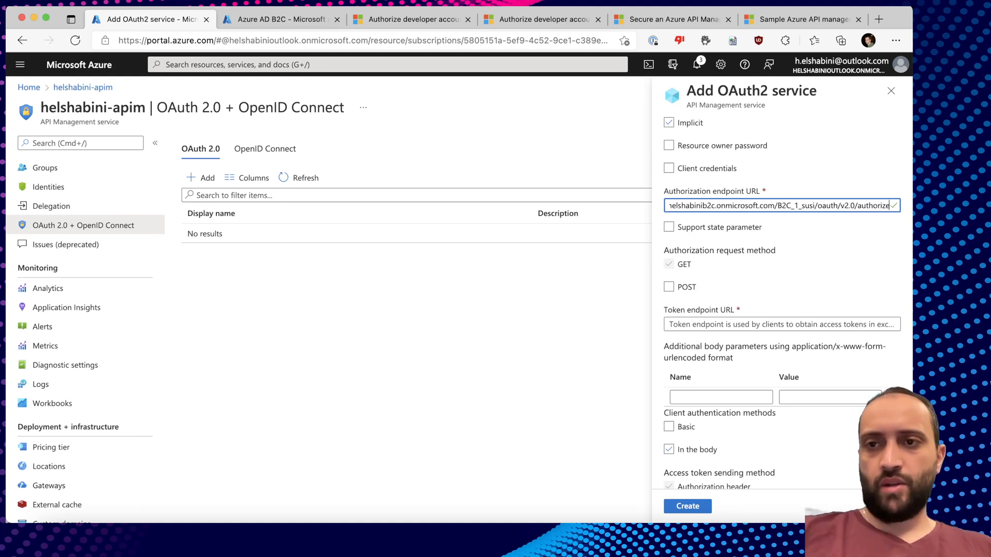
pyautogui.click(535, 21)
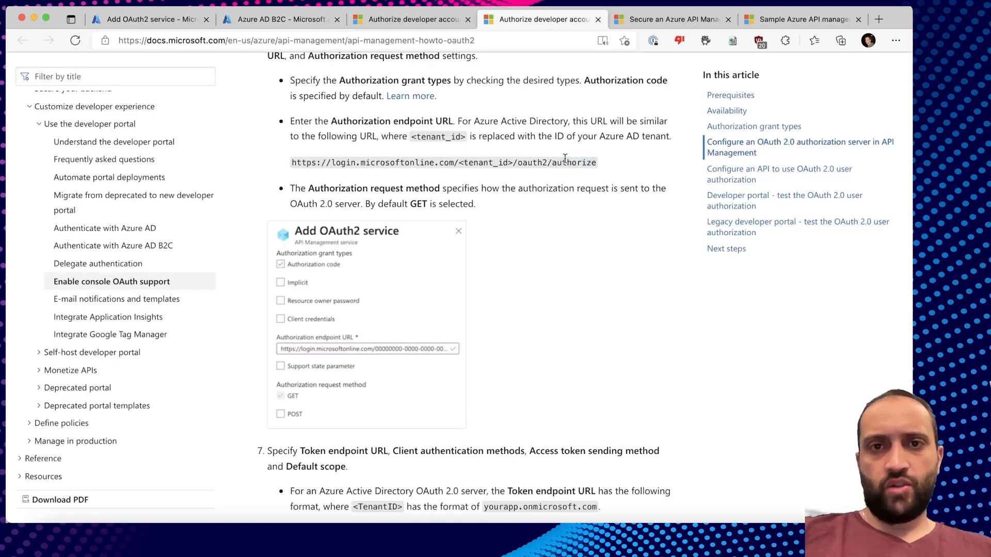
pyautogui.press('super+1')
pyautogui.click(754, 322)
pyautogui.click(751, 205)
pyautogui.press('super+a')
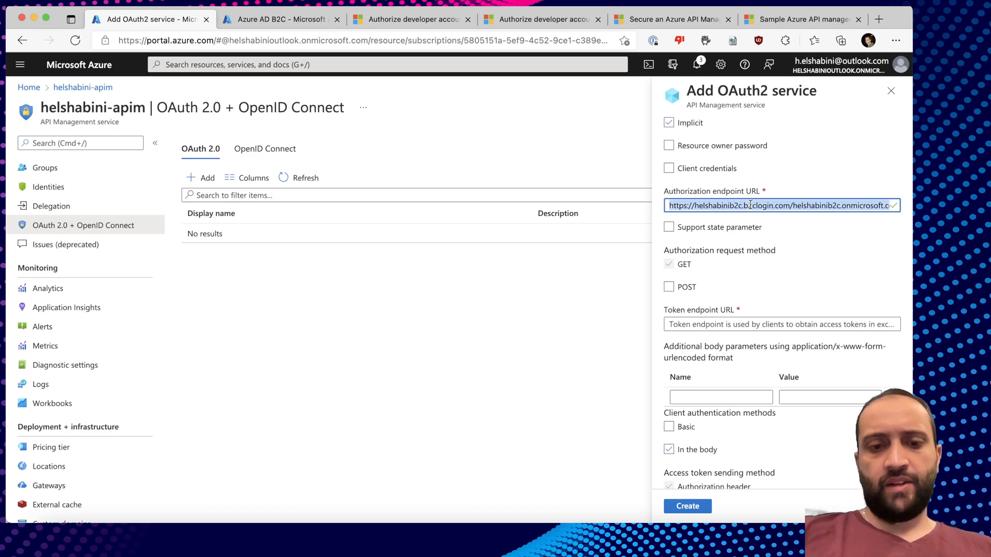
# Set the token endpoint to the same URL ending in 'token' and allow query-parameter tokens.
pyautogui.click(714, 323)
pyautogui.press('super+v')
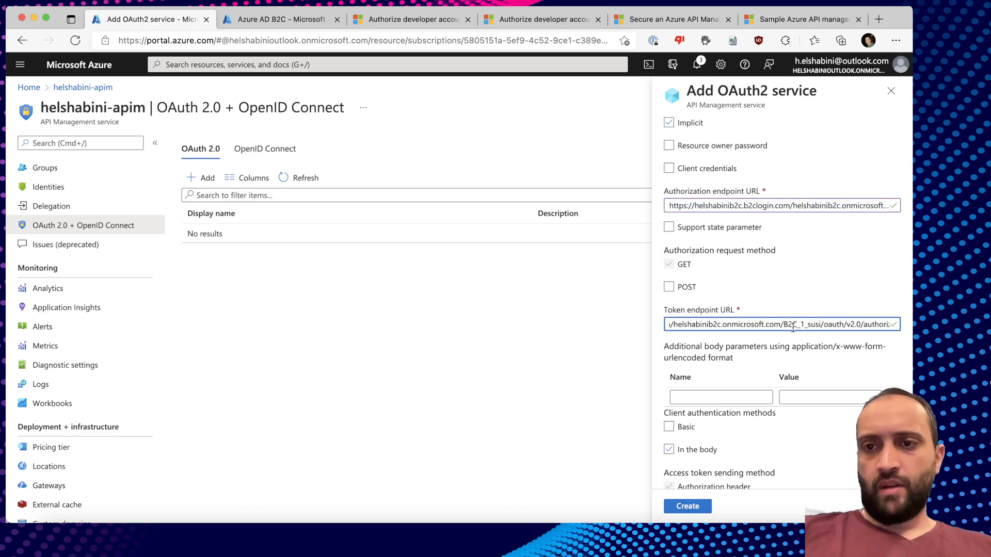
pyautogui.doubleClick(869, 324)
pyautogui.write('token')
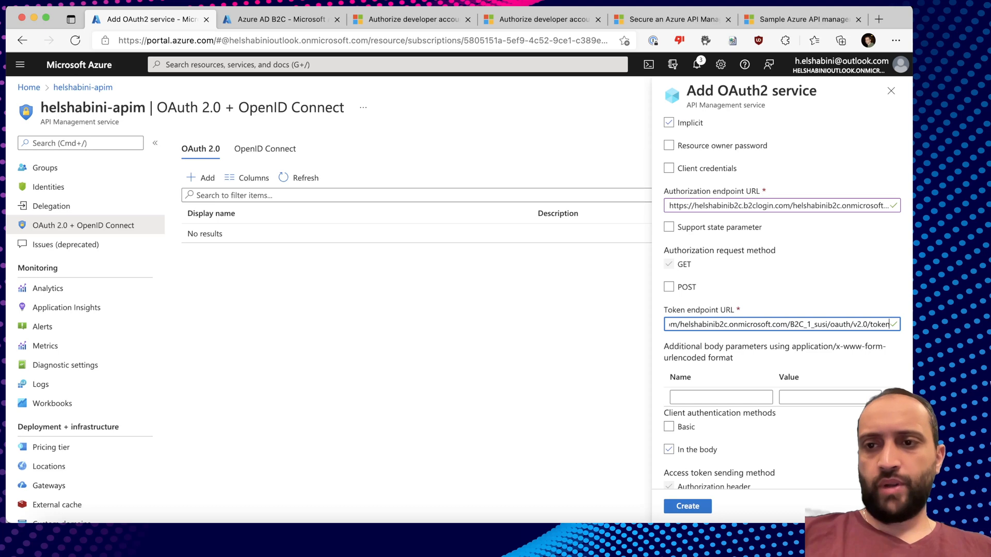
pyautogui.scroll(-2, 708, 260)
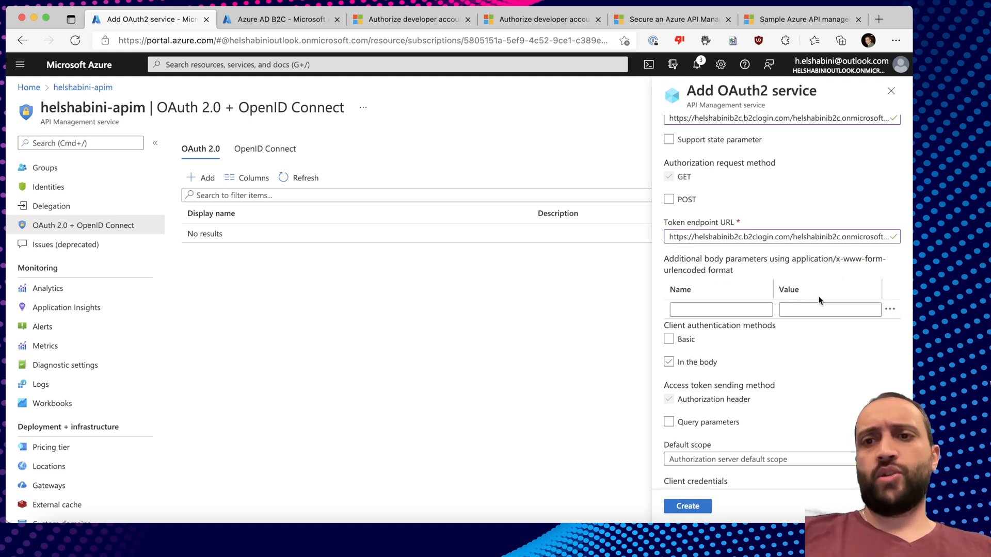
pyautogui.scroll(-3, 774, 304)
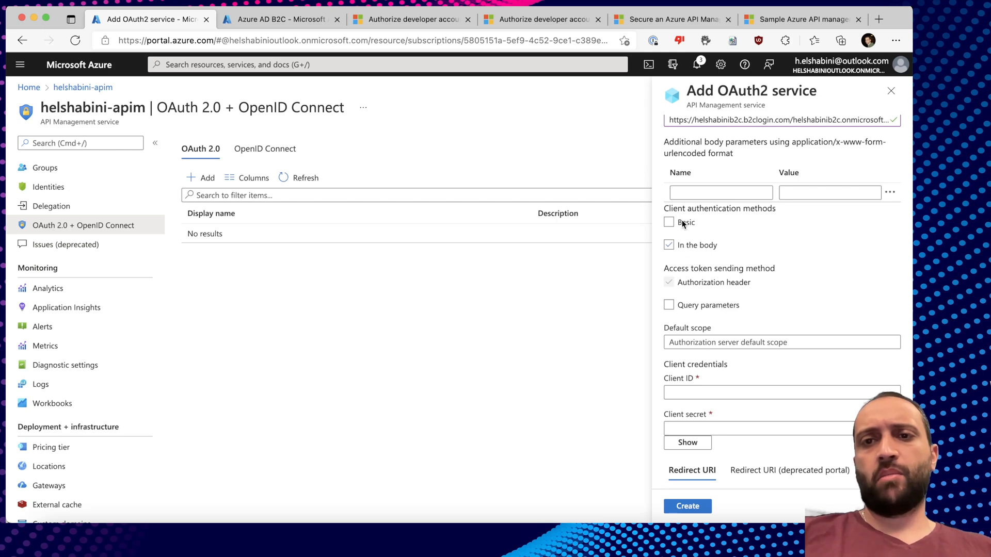
pyautogui.scroll(-1, 754, 256)
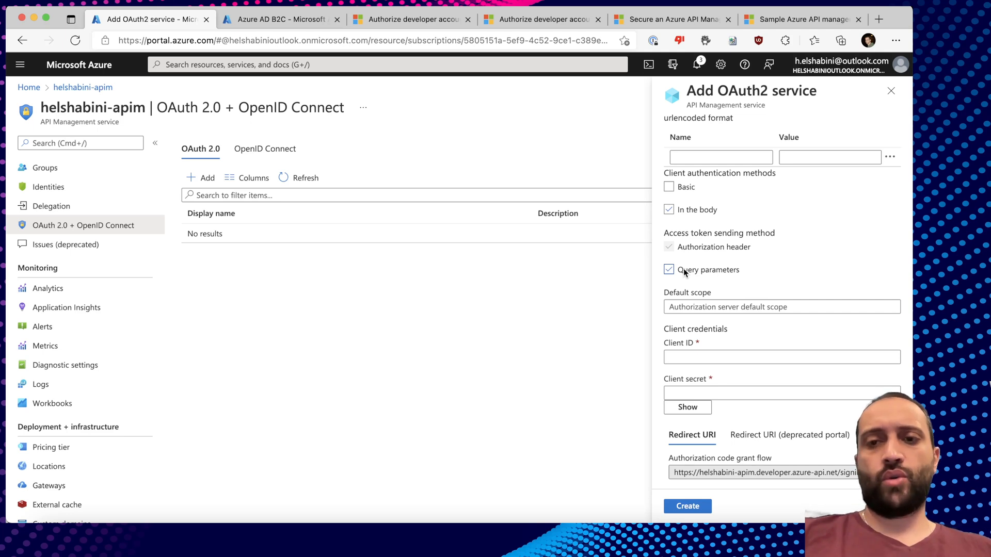
pyautogui.scroll(-3, 685, 271)
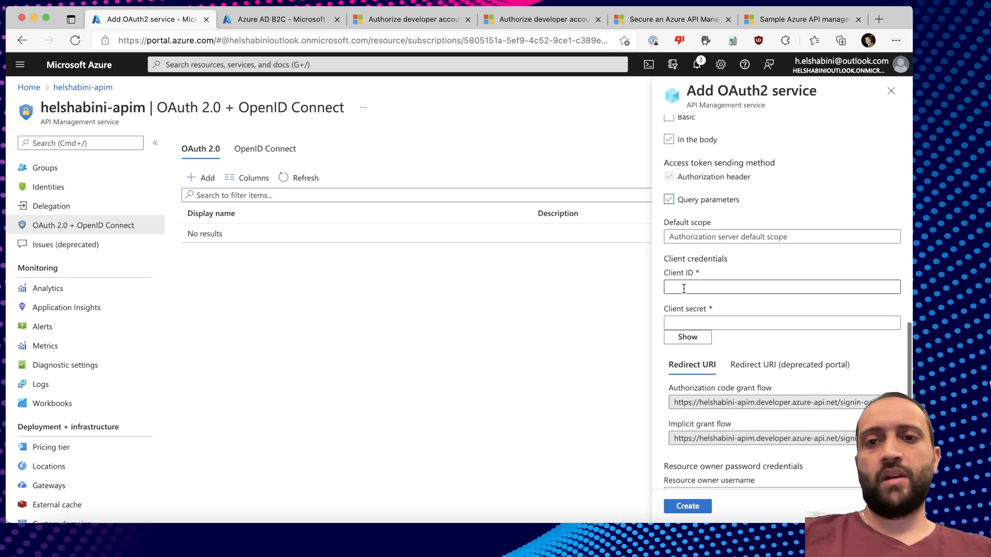
# Copy the Application (client) ID from the API Management app registration in B2C.
pyautogui.click(684, 289)
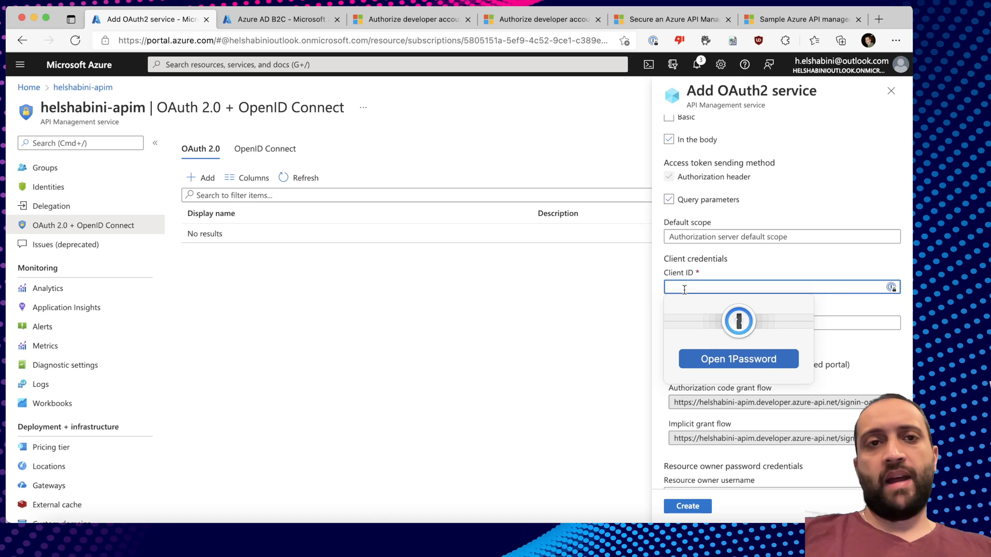
pyautogui.click(298, 19)
pyautogui.click(144, 213)
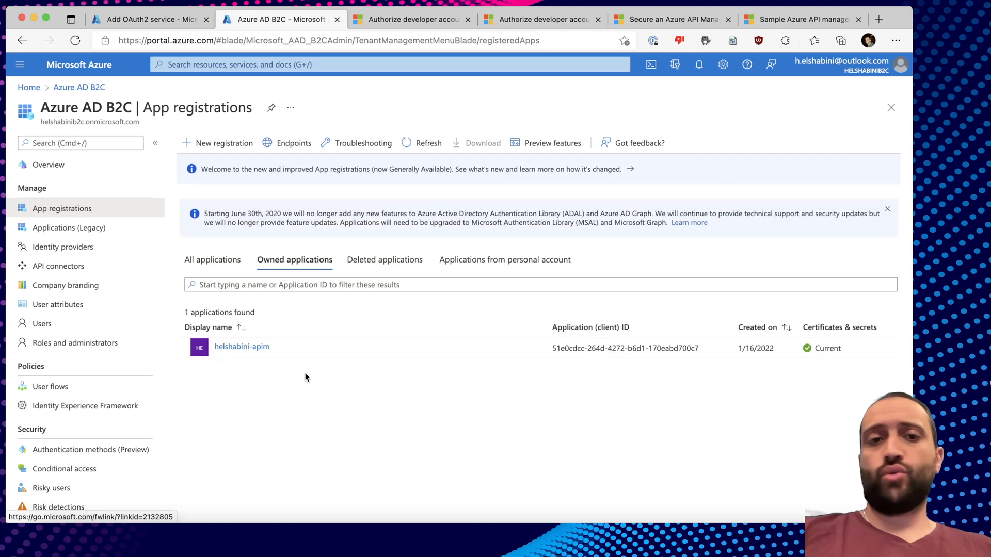
pyautogui.click(256, 347)
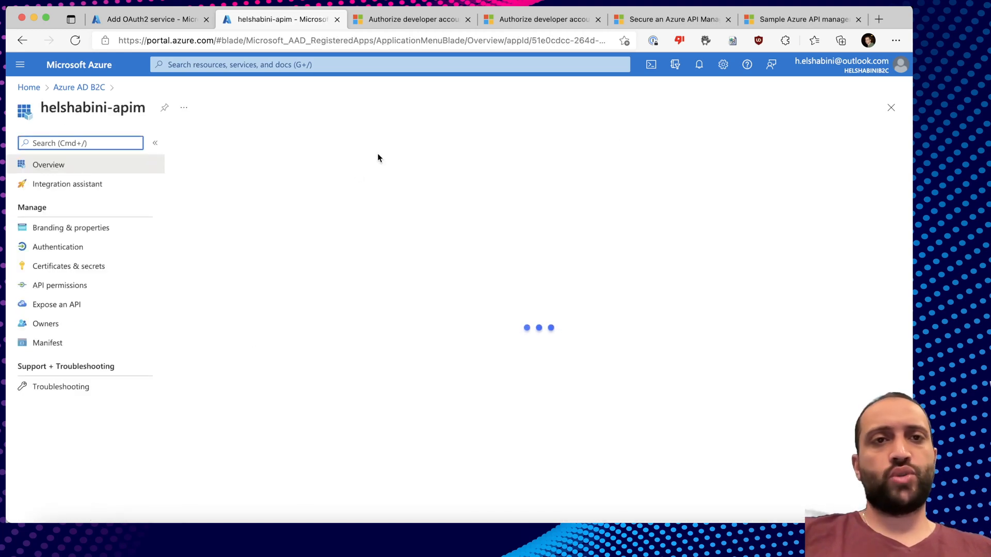
pyautogui.click(445, 211)
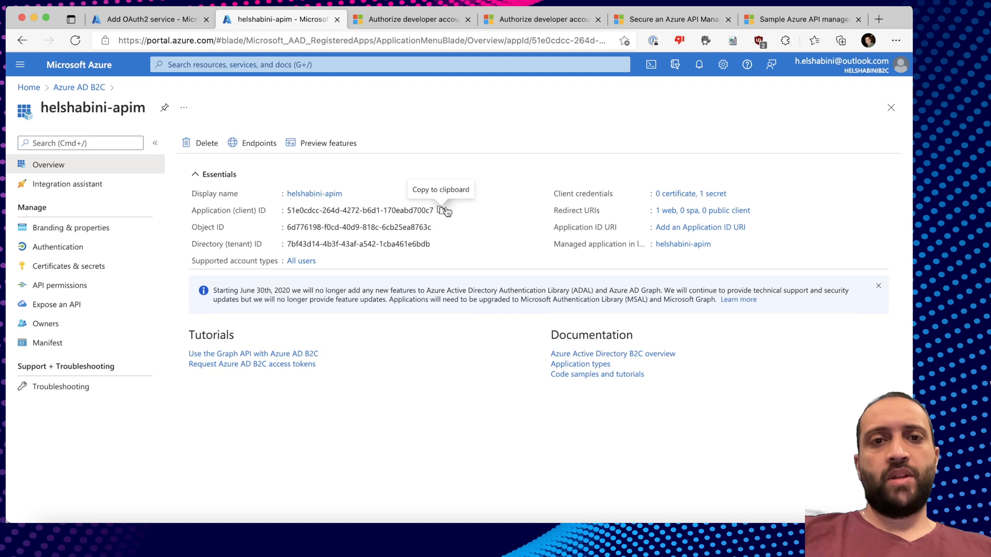
# Paste the client ID into the OAuth2 form and paste the client secret.
pyautogui.click(162, 21)
pyautogui.click(738, 287)
pyautogui.press('super+v')
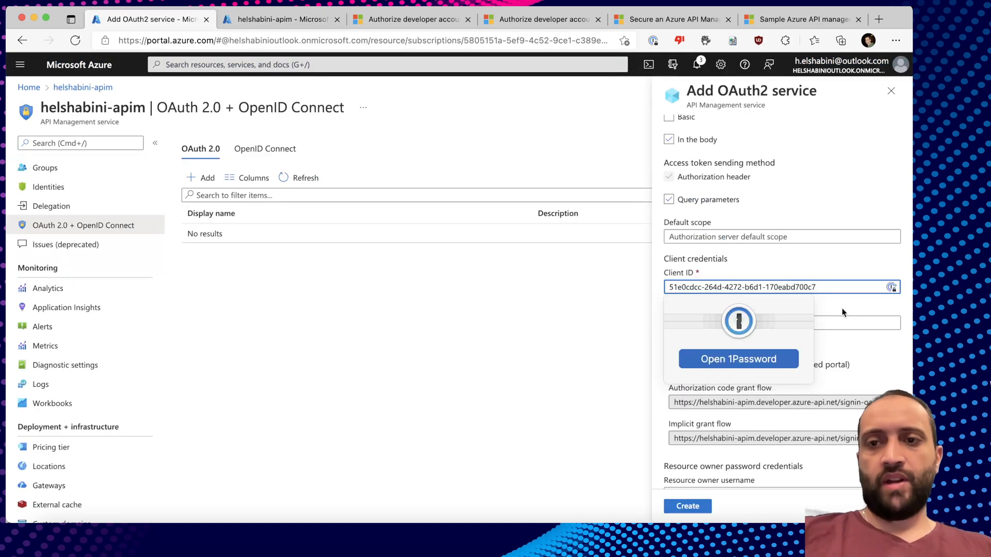
pyautogui.click(728, 324)
pyautogui.press('super+v')
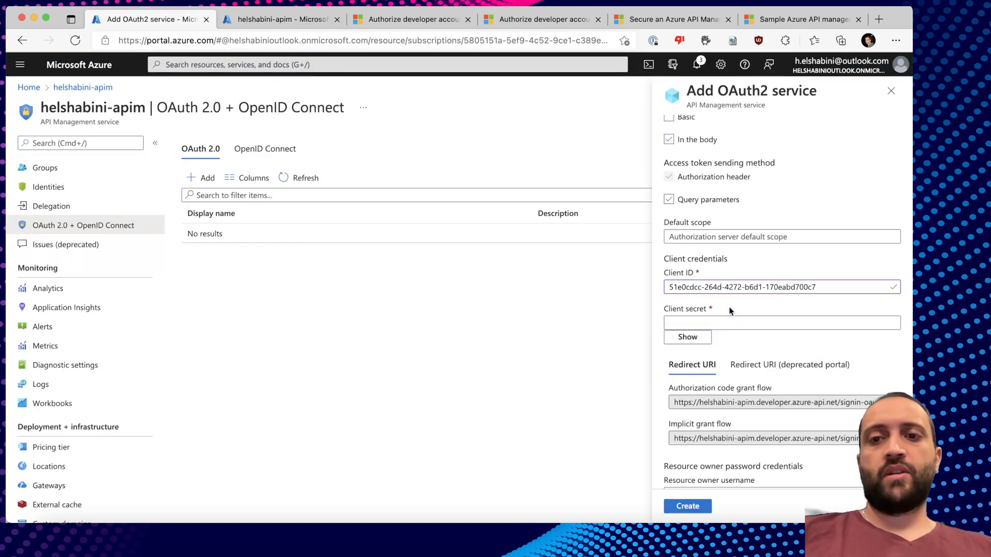
pyautogui.scroll(-3, 729, 310)
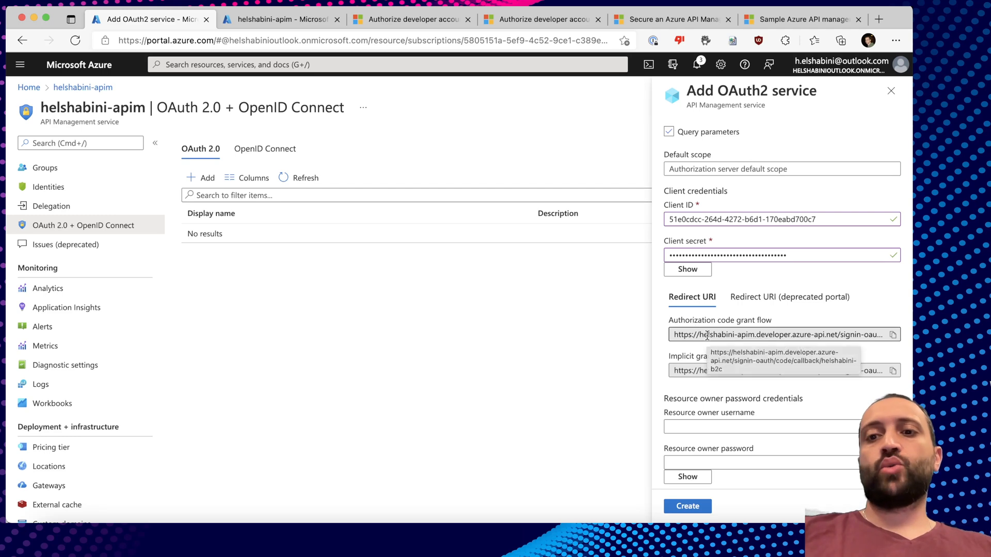
# Add the signin-oauth/code/callback URI to the B2C app's Web redirect URIs.
pyautogui.click(754, 332)
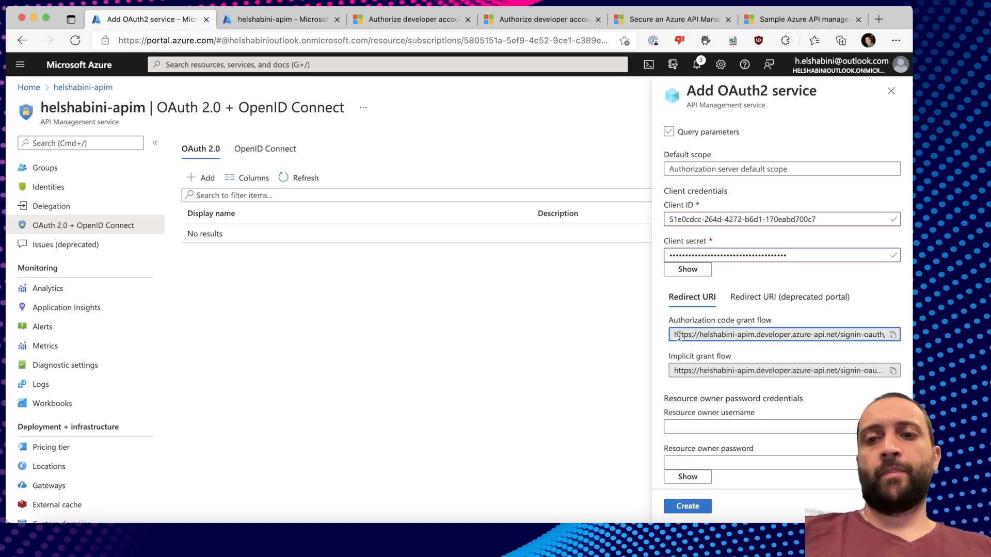
pyautogui.moveTo(673, 335); pyautogui.dragTo(896, 336)
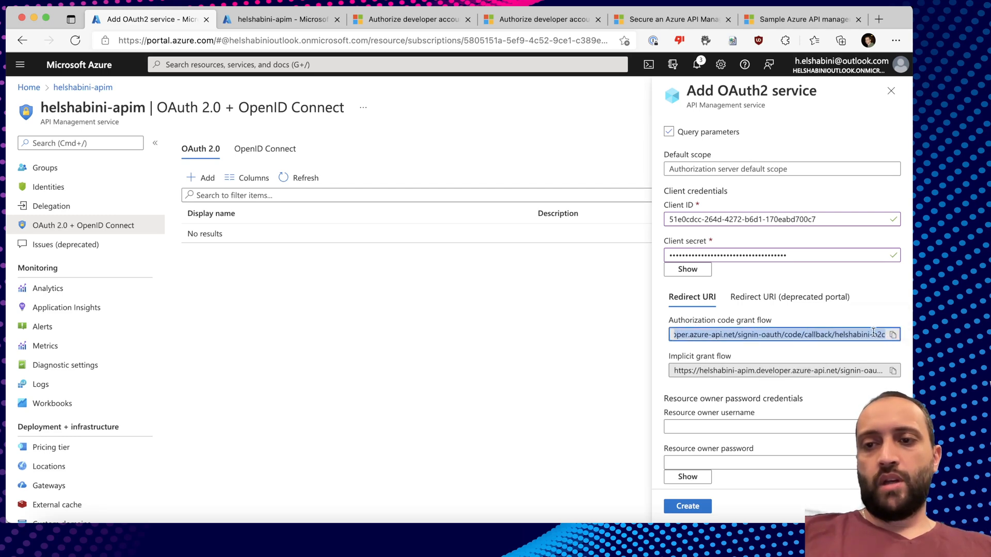
pyautogui.click(867, 333)
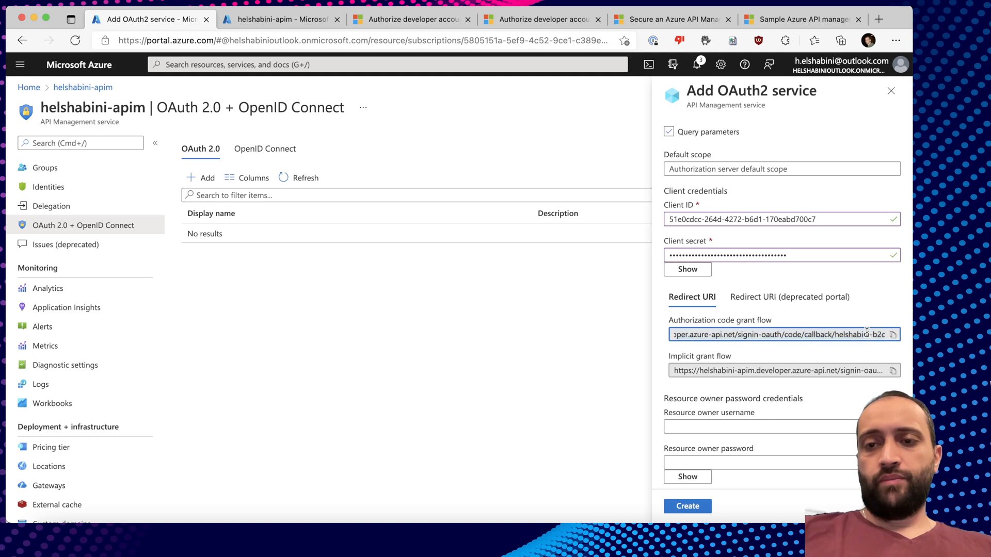
pyautogui.moveTo(729, 334); pyautogui.dragTo(655, 338)
pyautogui.click(748, 333)
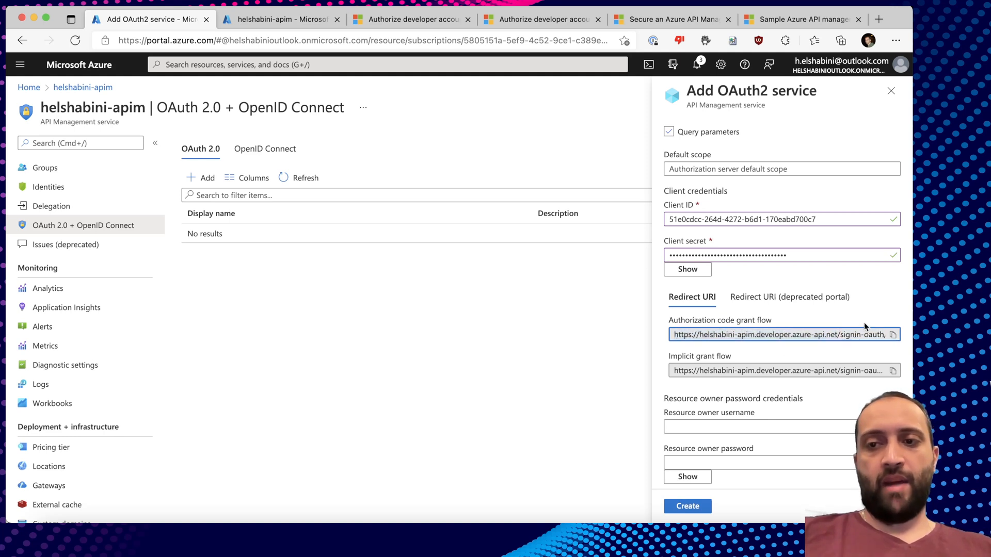
pyautogui.click(893, 335)
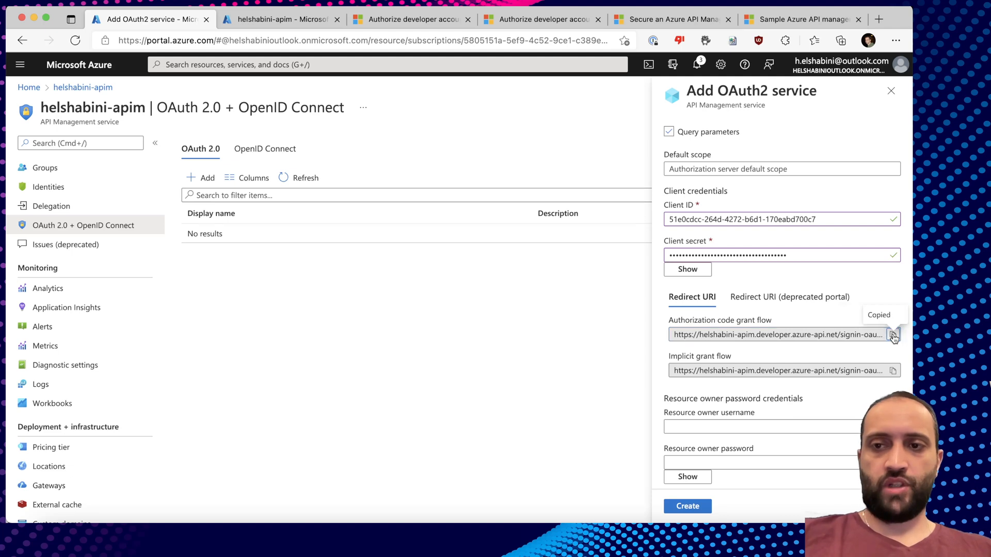
pyautogui.click(295, 12)
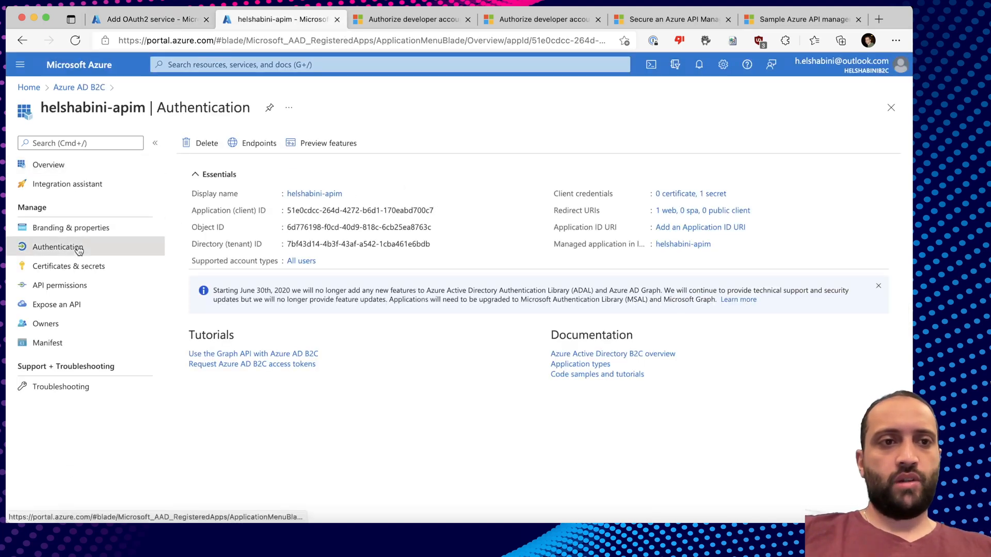
pyautogui.click(78, 250)
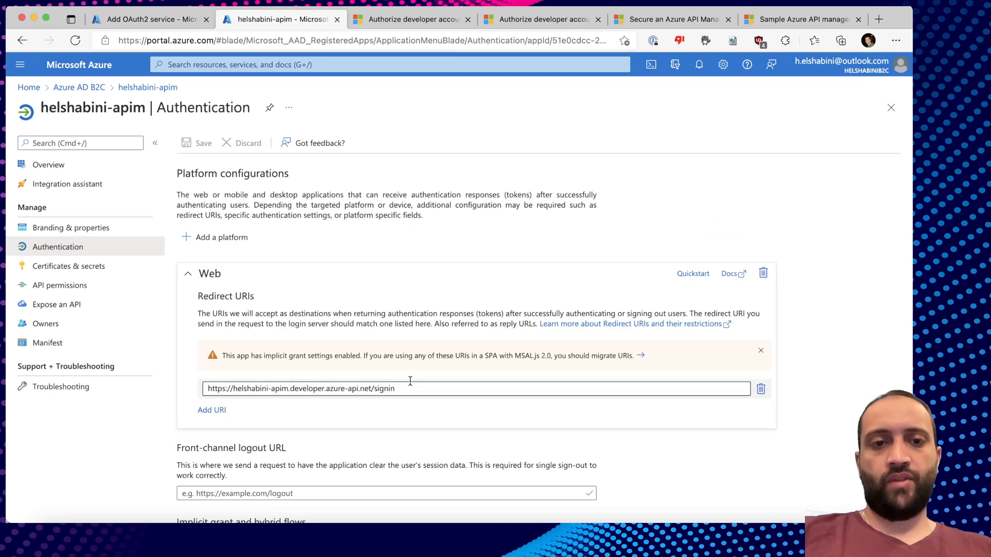
pyautogui.click(212, 411)
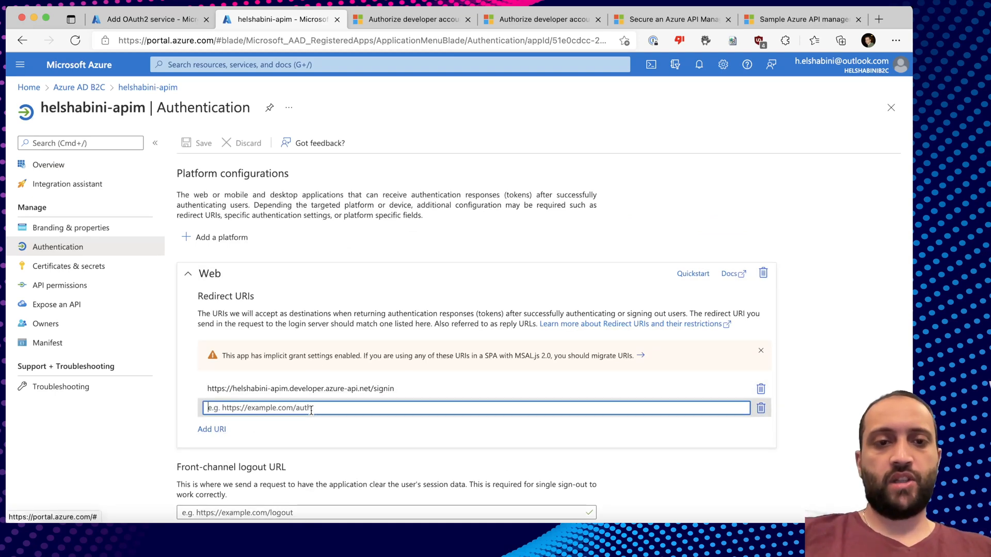
pyautogui.press('super+v')
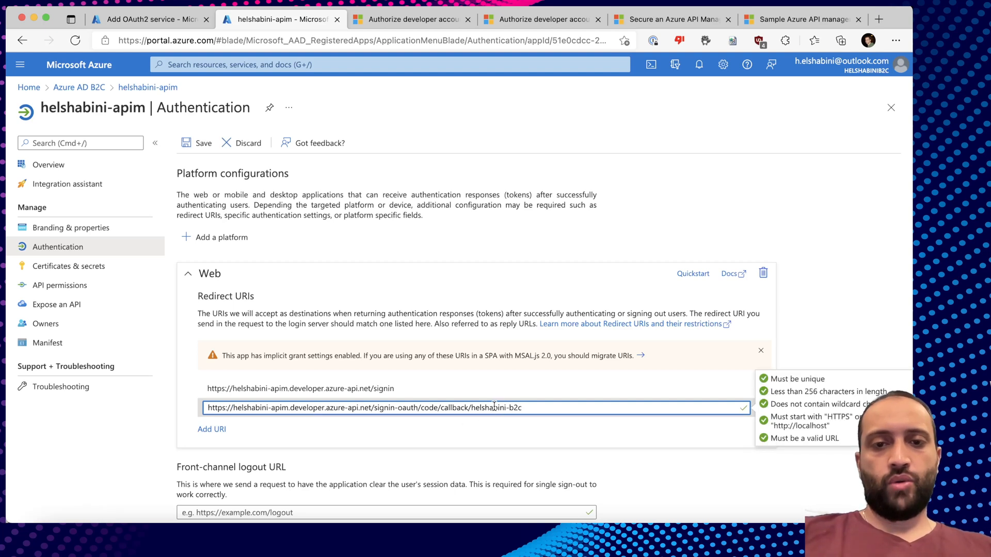
# Add the signin-oauth/implicit/callback URI as another redirect URI, then return to the form.
pyautogui.click(172, 19)
pyautogui.click(891, 372)
pyautogui.click(279, 19)
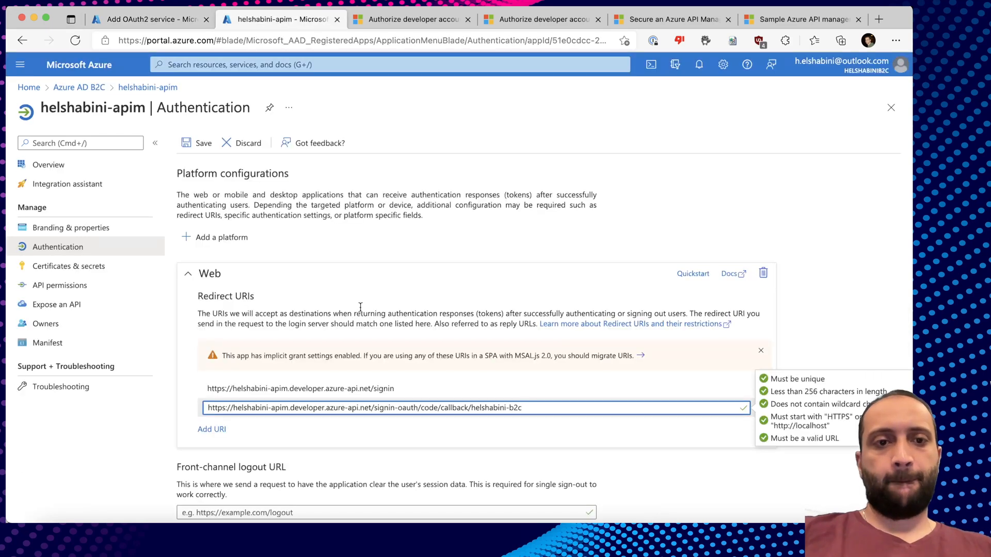
pyautogui.click(212, 429)
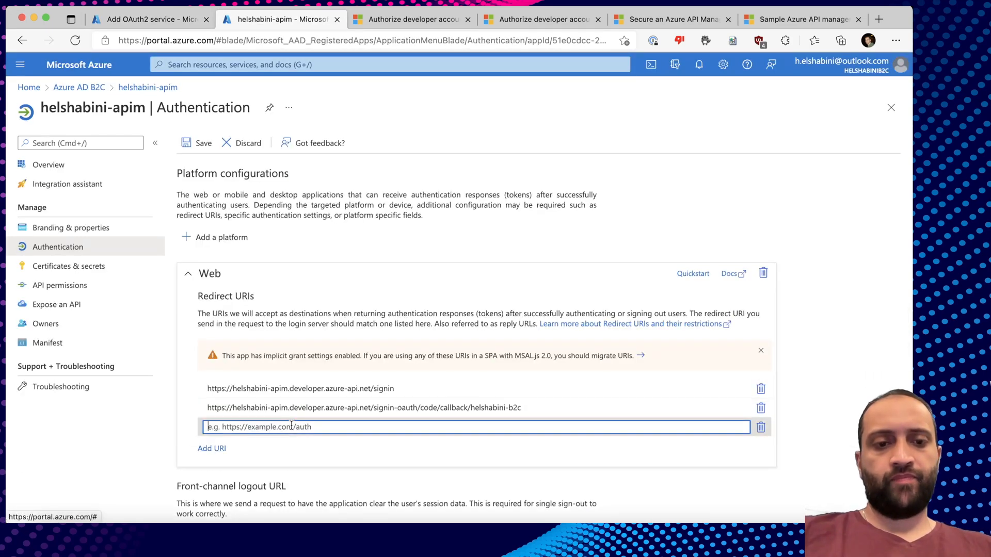
pyautogui.press('super+v')
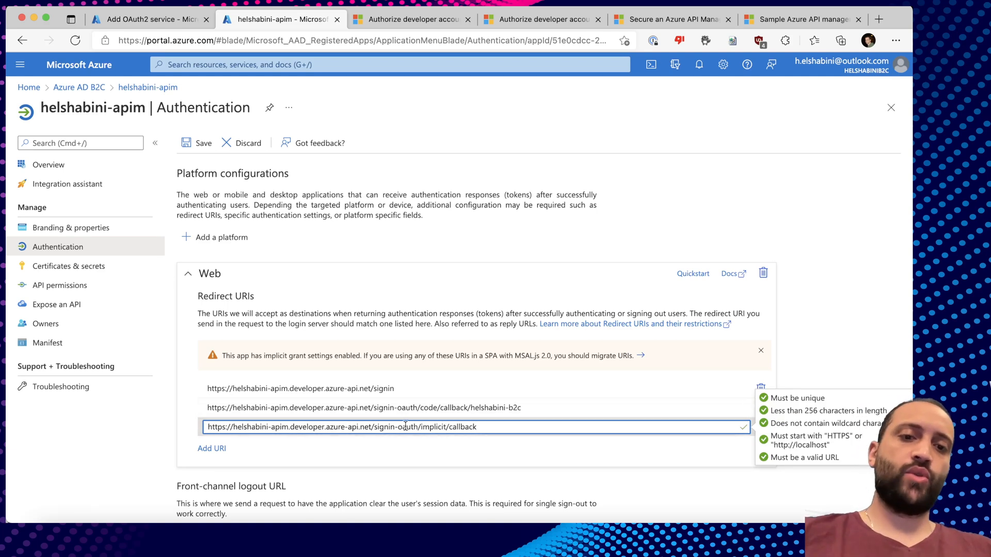
pyautogui.click(160, 24)
# Review the scope and client credentials, then create the helshabini-b2c OAuth2 service.
pyautogui.scroll(5, 697, 296)
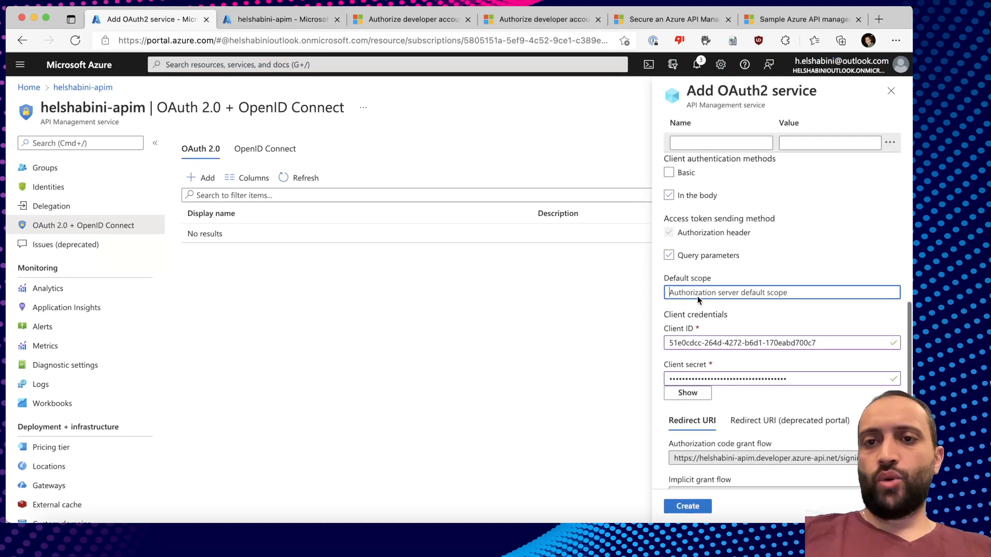
pyautogui.scroll(1, 697, 295)
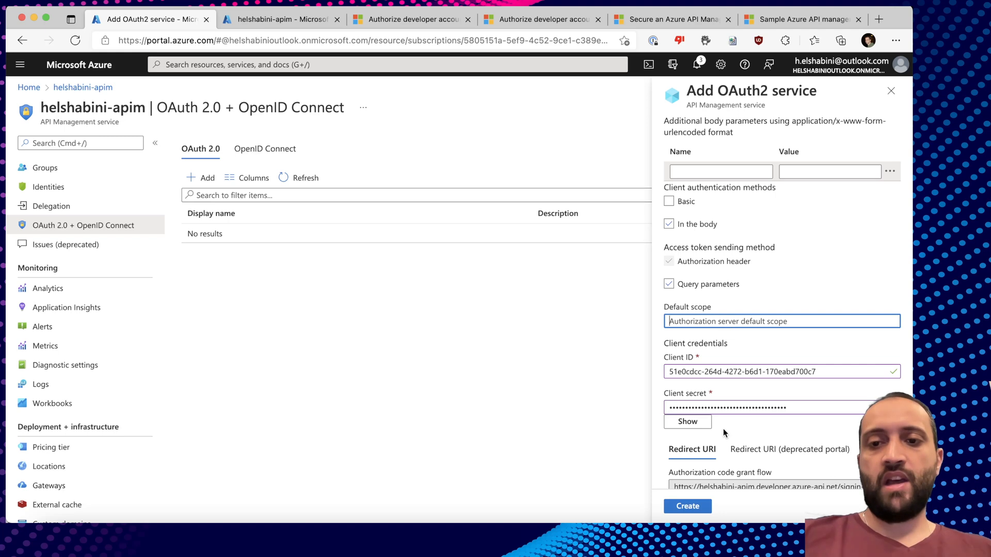
pyautogui.click(686, 505)
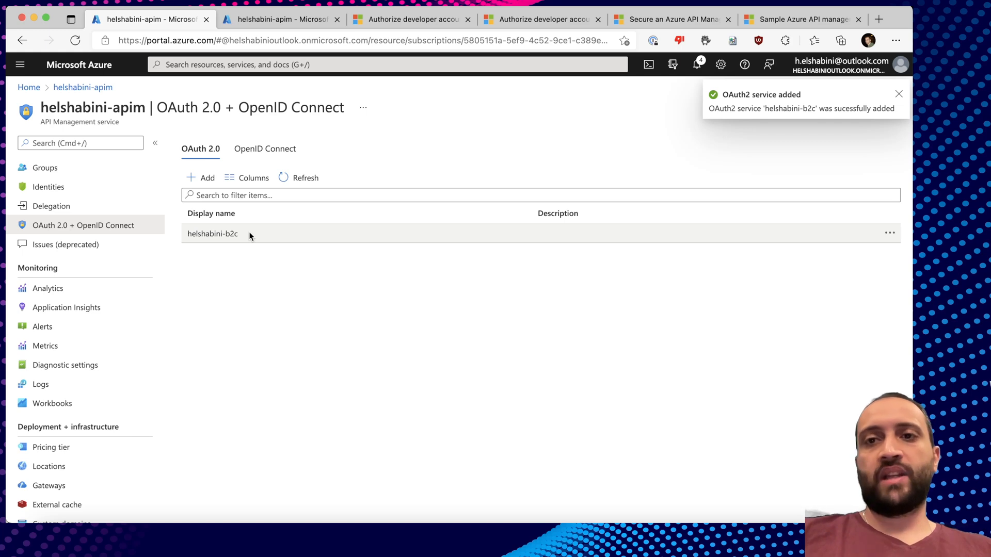
# Set the Echo API's user authorization to OAuth 2.0 with the helshabini-b2c server.
pyautogui.press('super+Tab')
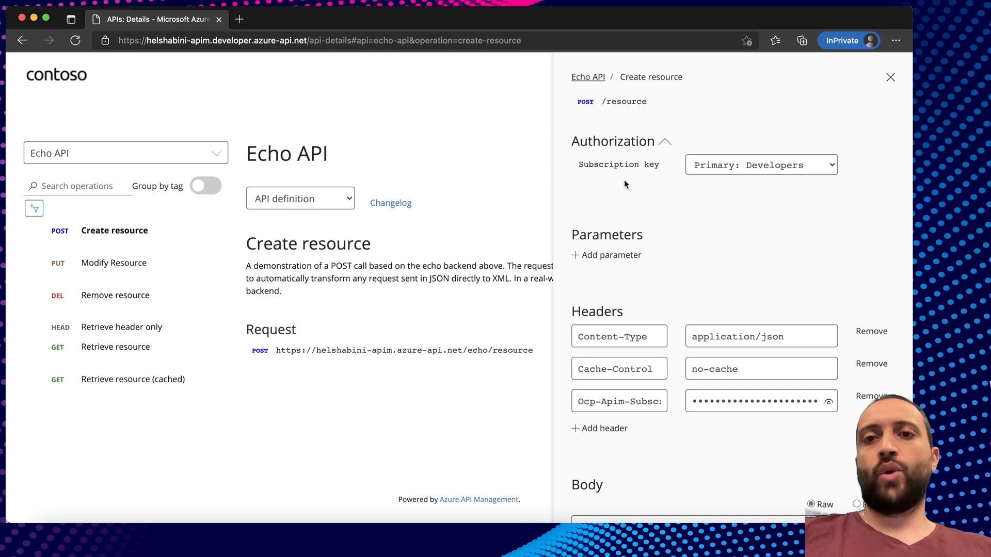
pyautogui.press('super+Tab')
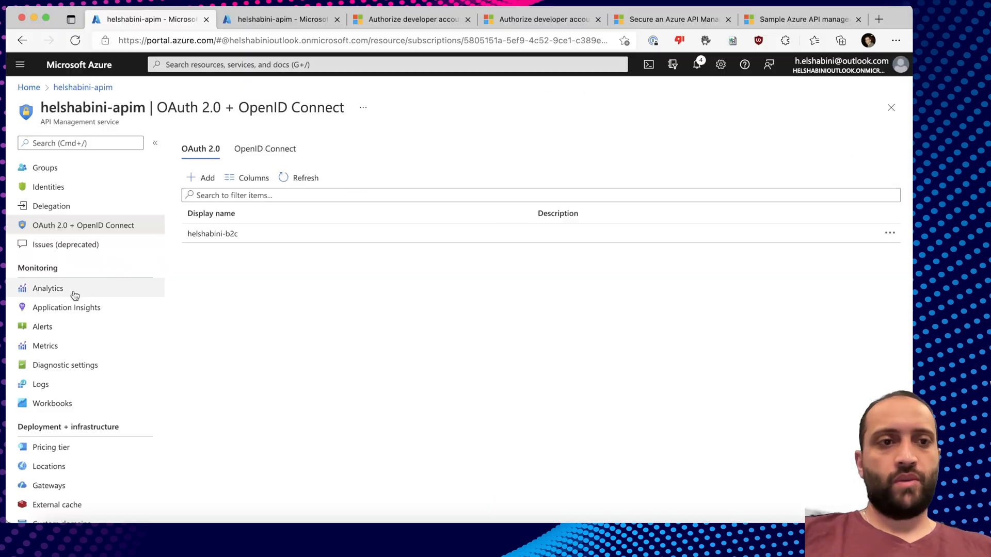
pyautogui.scroll(5, 64, 223)
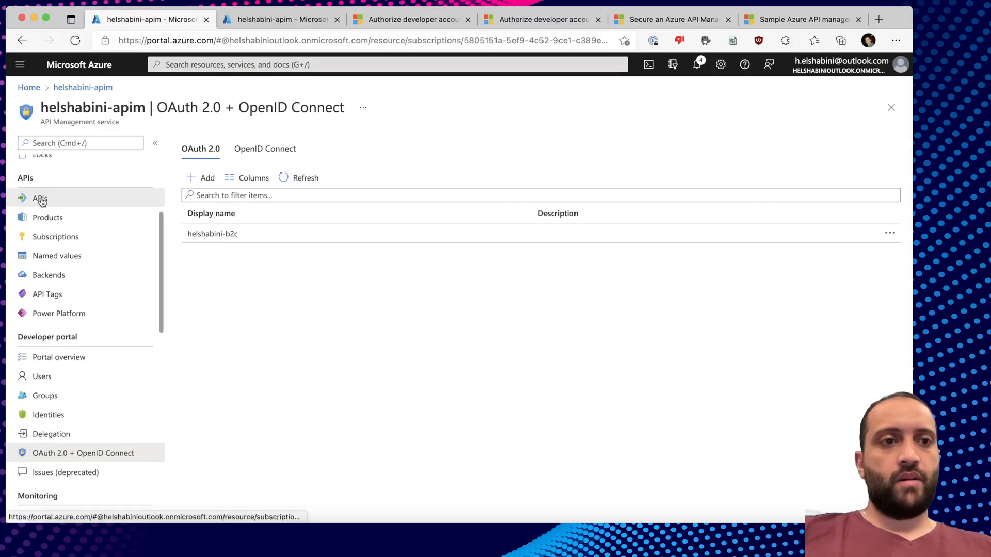
pyautogui.click(39, 198)
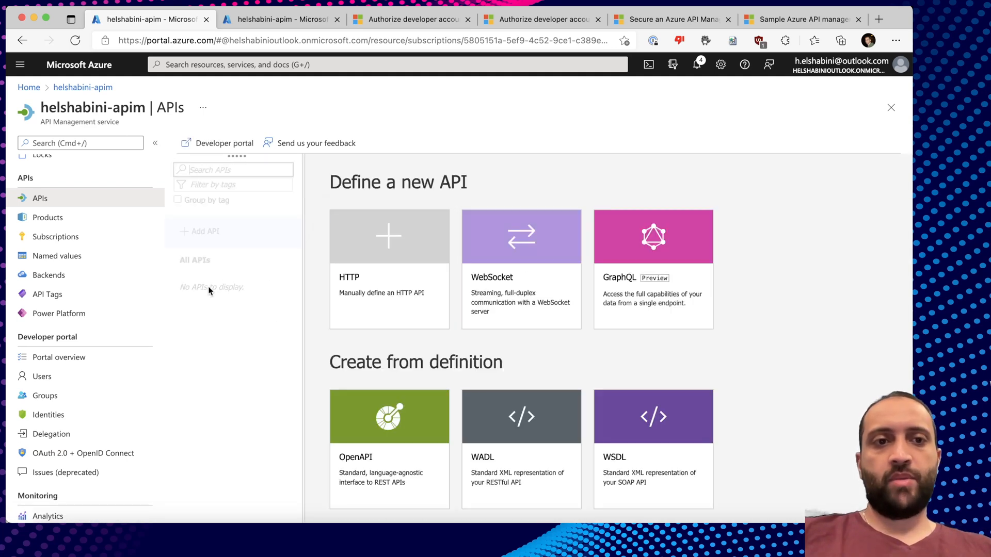
pyautogui.click(195, 289)
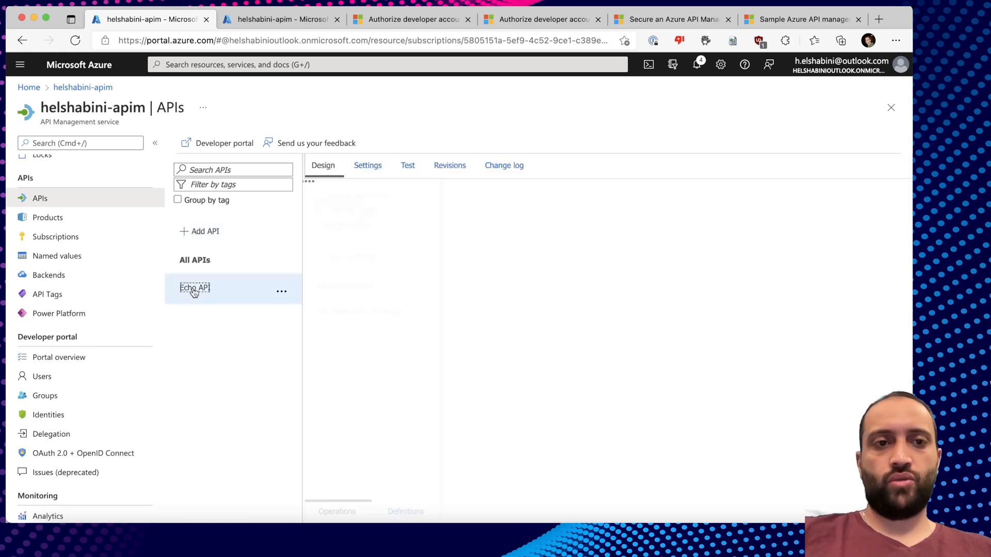
pyautogui.click(372, 184)
pyautogui.scroll(-10, 503, 342)
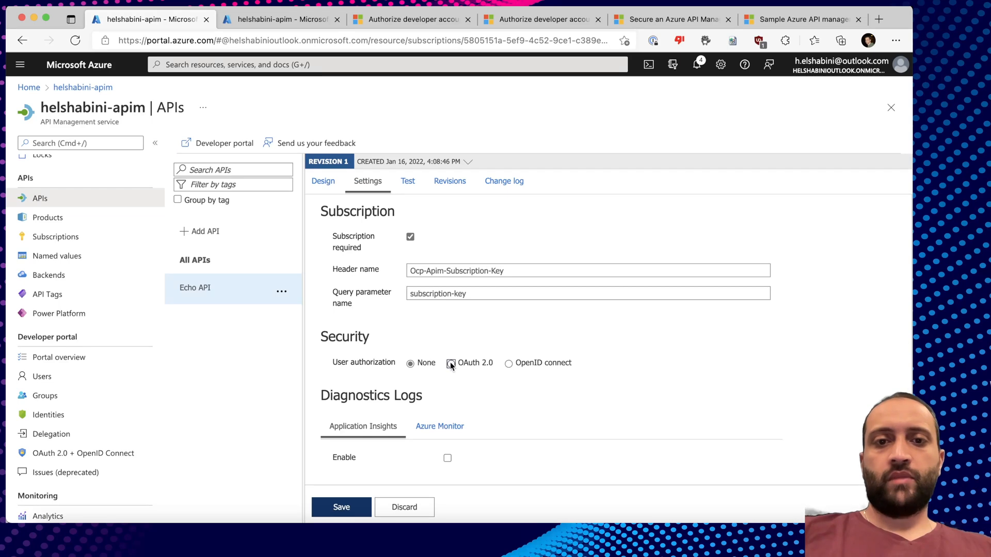
pyautogui.click(451, 364)
pyautogui.click(490, 363)
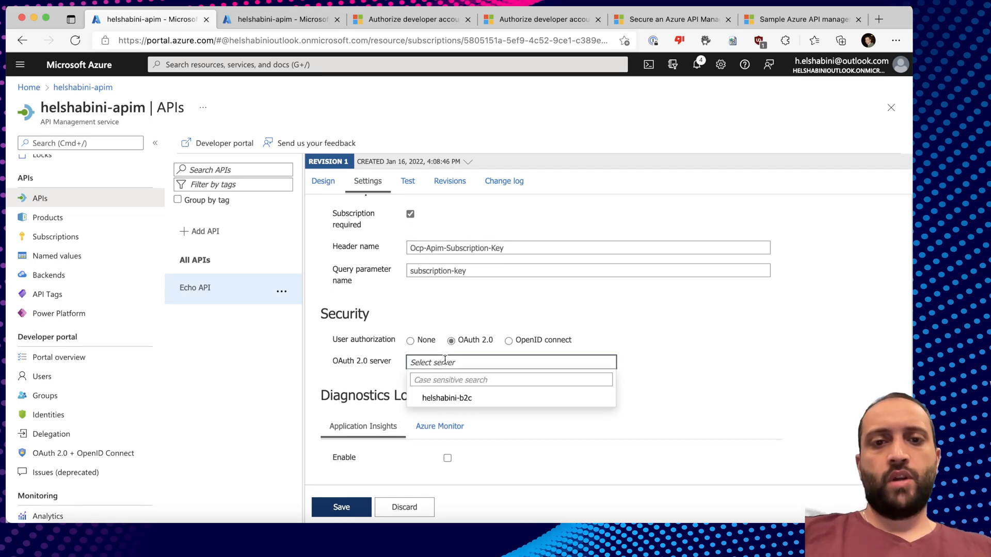
pyautogui.click(383, 381)
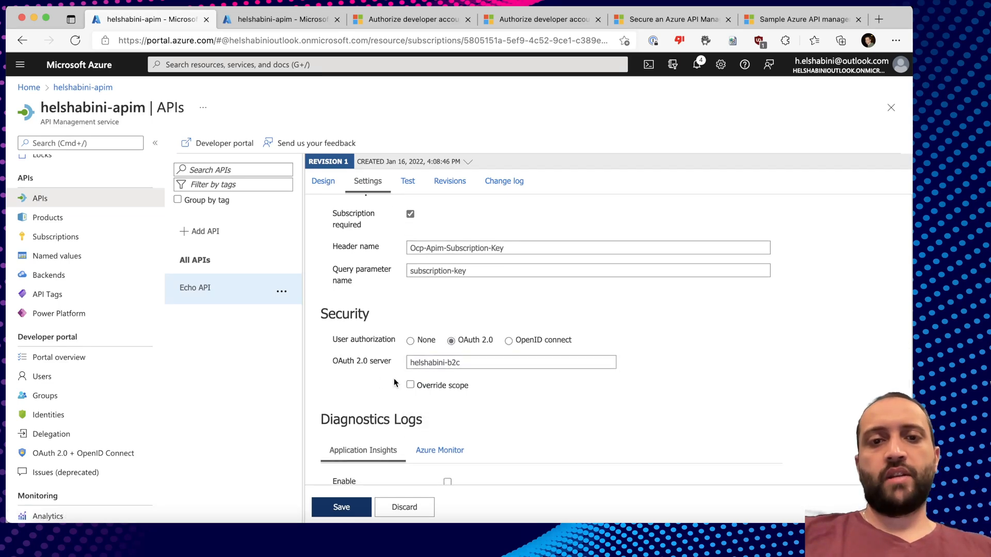
pyautogui.scroll(-1, 387, 381)
pyautogui.click(50, 360)
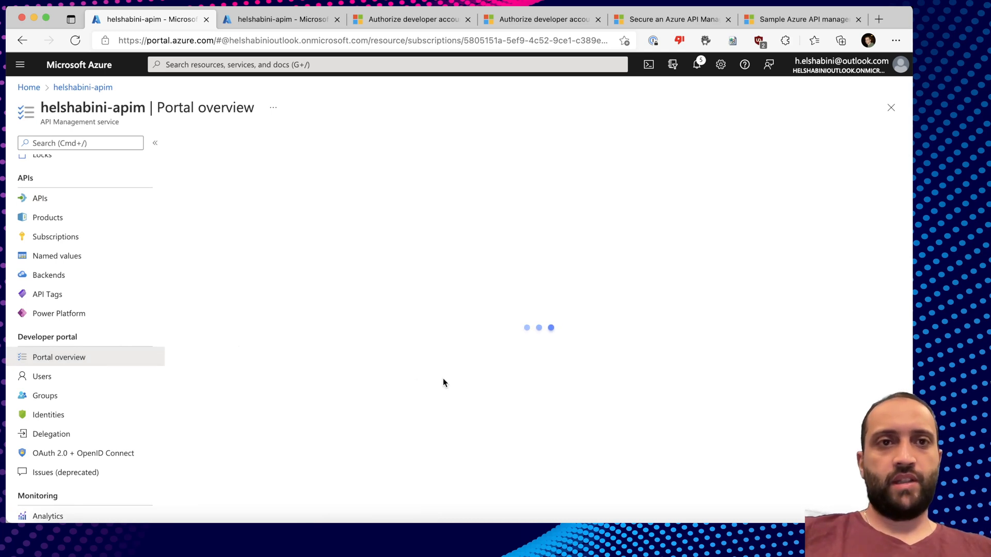
# Publish a new developer portal revision and reload the Echo API page.
pyautogui.click(212, 381)
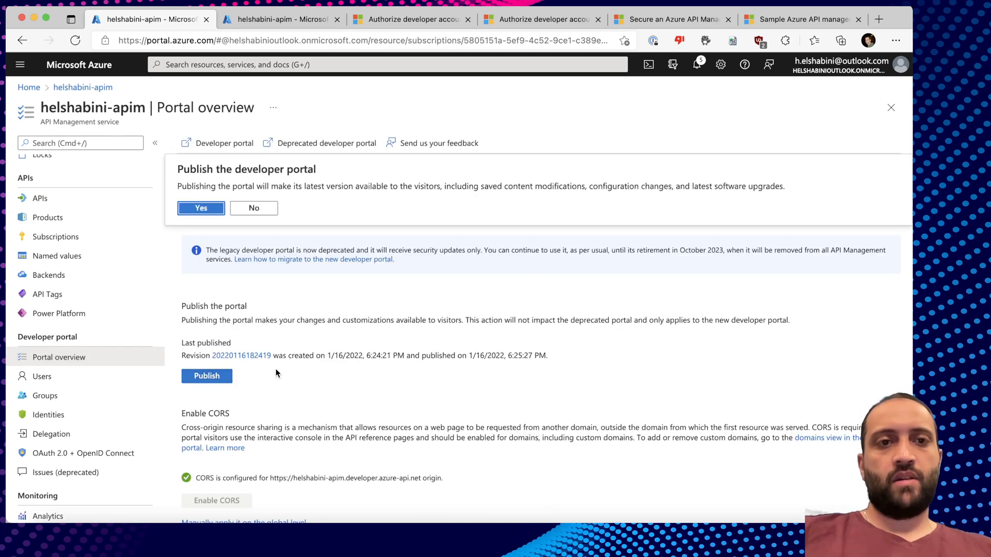
pyautogui.click(192, 209)
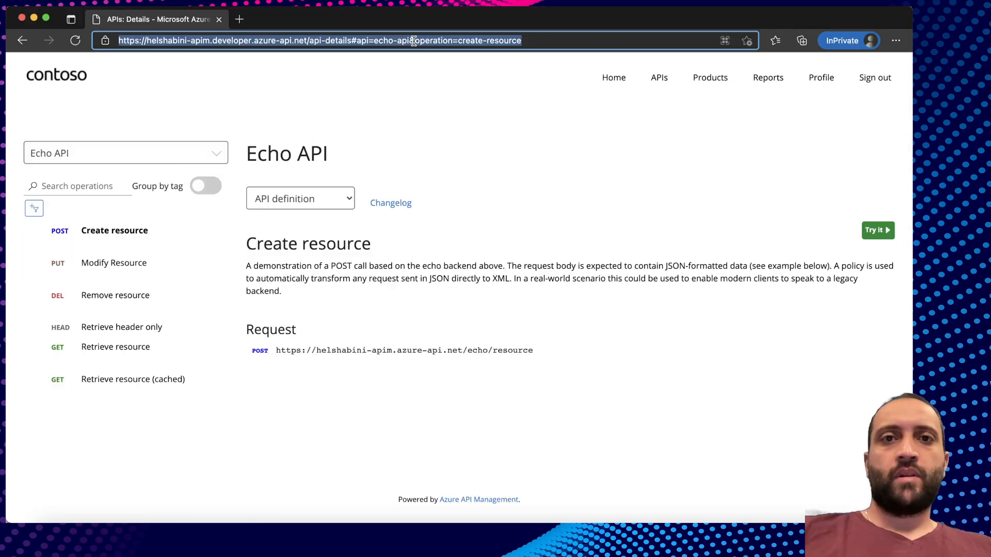
pyautogui.press('Return')
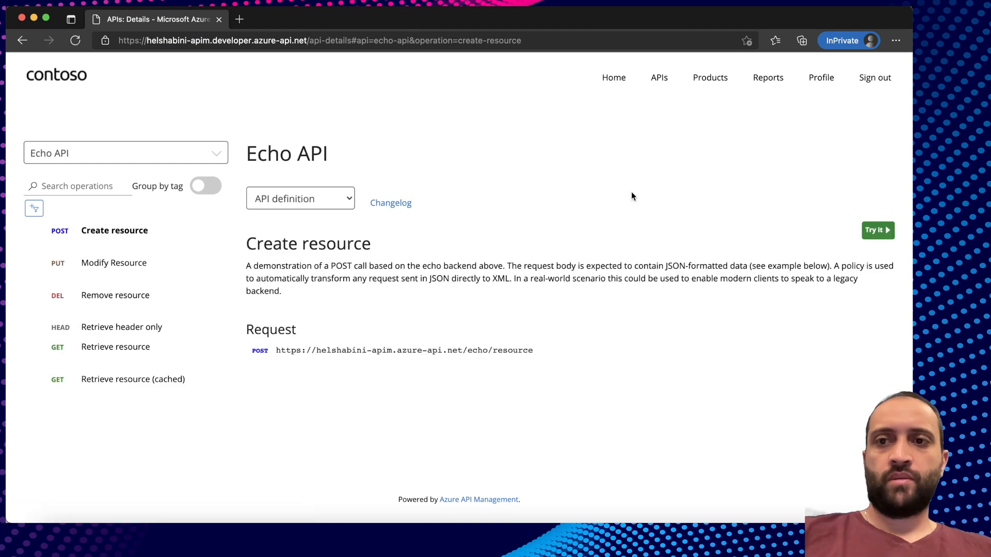
# Try Create resource with the authorization_code flow for helshabini-b2c.
pyautogui.click(877, 230)
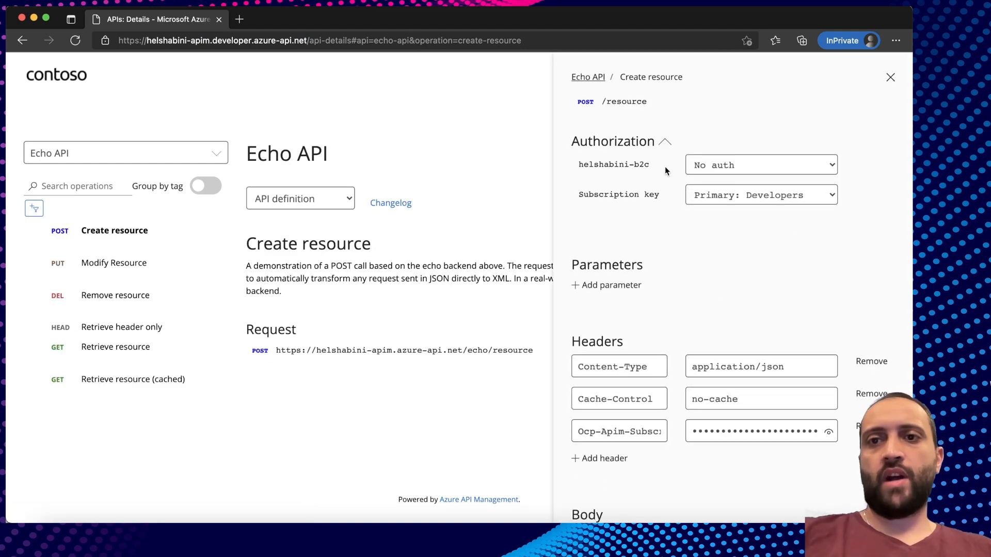
pyautogui.click(729, 165)
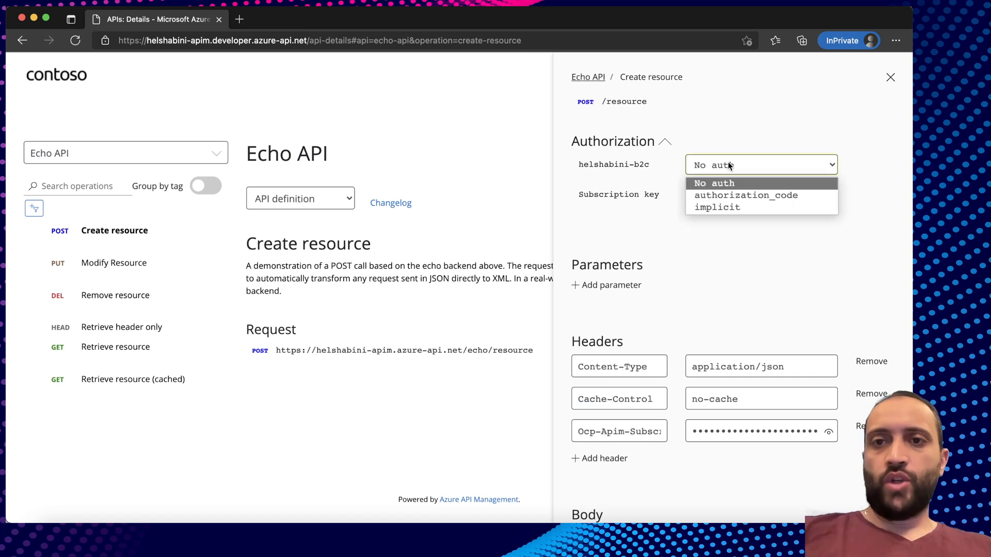
pyautogui.click(722, 192)
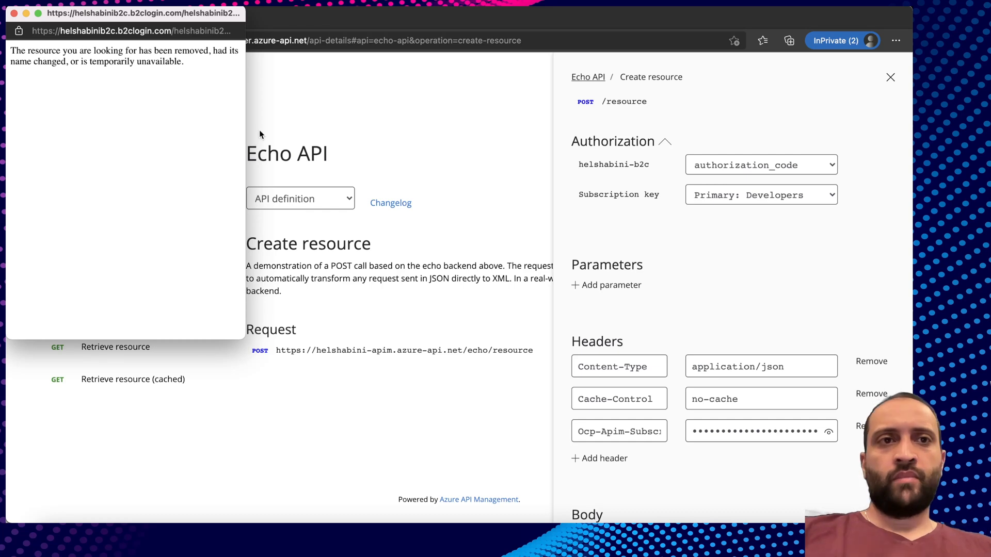
# Inspect the failed B2C sign-in error and oauth URL, close it, and reopen helshabini-b2c settings.
pyautogui.moveTo(11, 50); pyautogui.dragTo(198, 62)
pyautogui.click(199, 63)
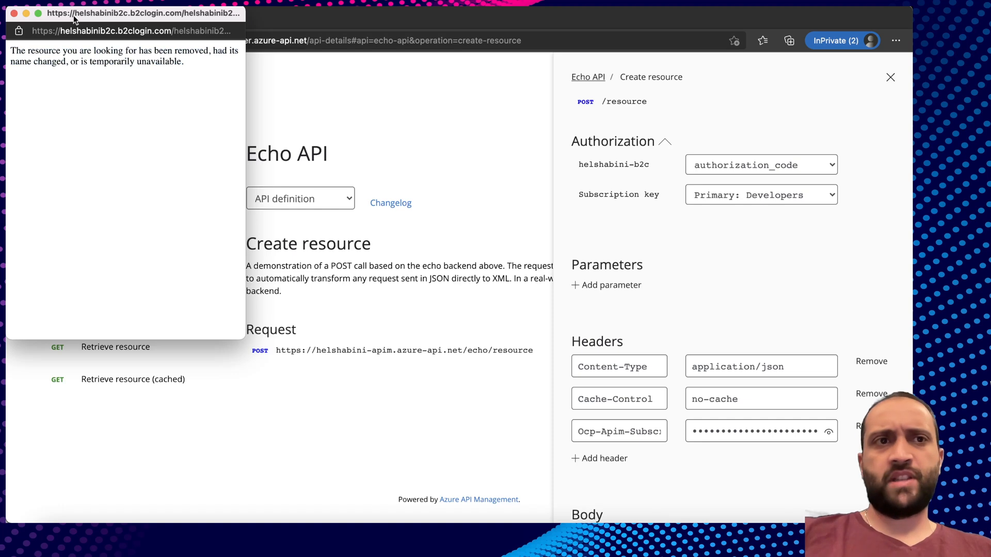
pyautogui.moveTo(203, 31); pyautogui.dragTo(234, 33)
pyautogui.click(199, 31)
pyautogui.click(165, 33)
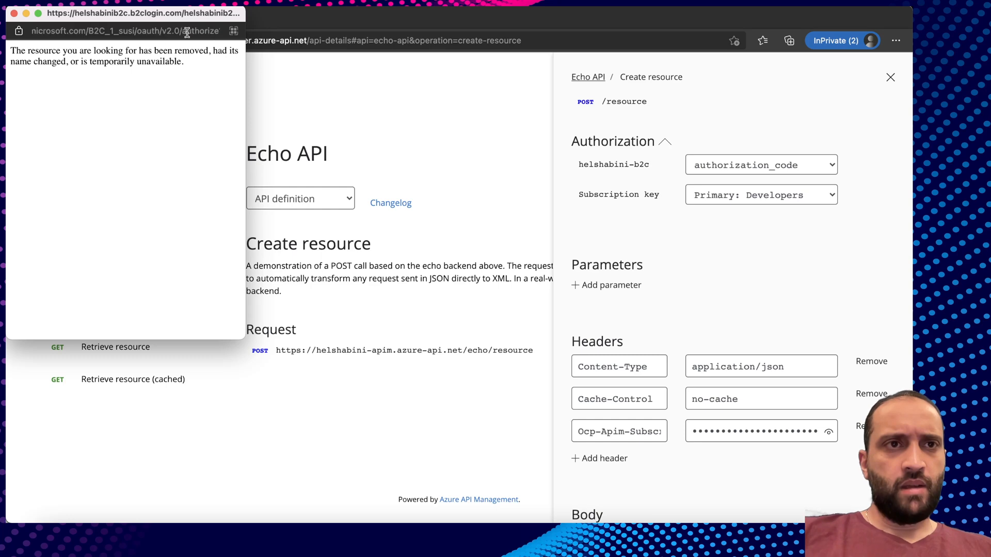
pyautogui.doubleClick(156, 30)
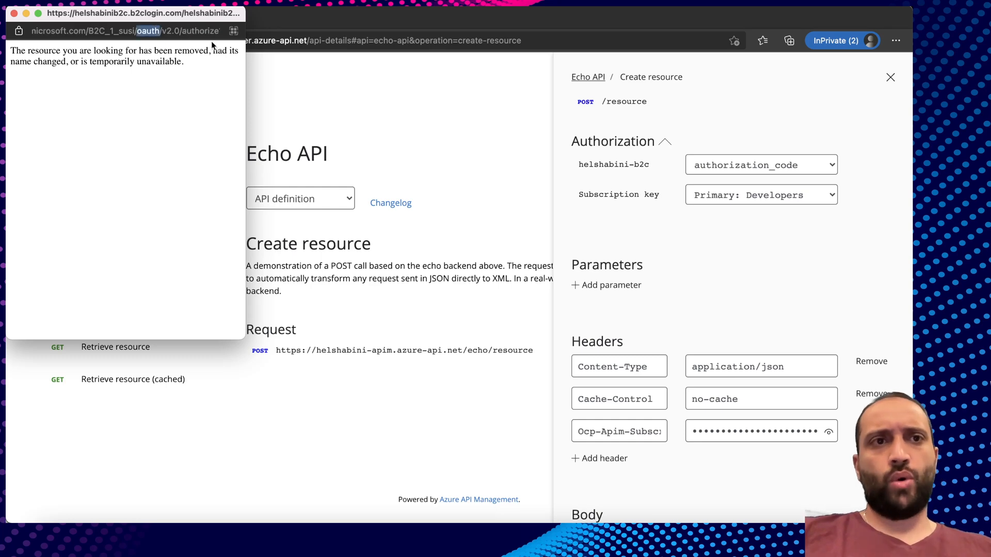
pyautogui.click(14, 13)
pyautogui.press('super+shift+Tab')
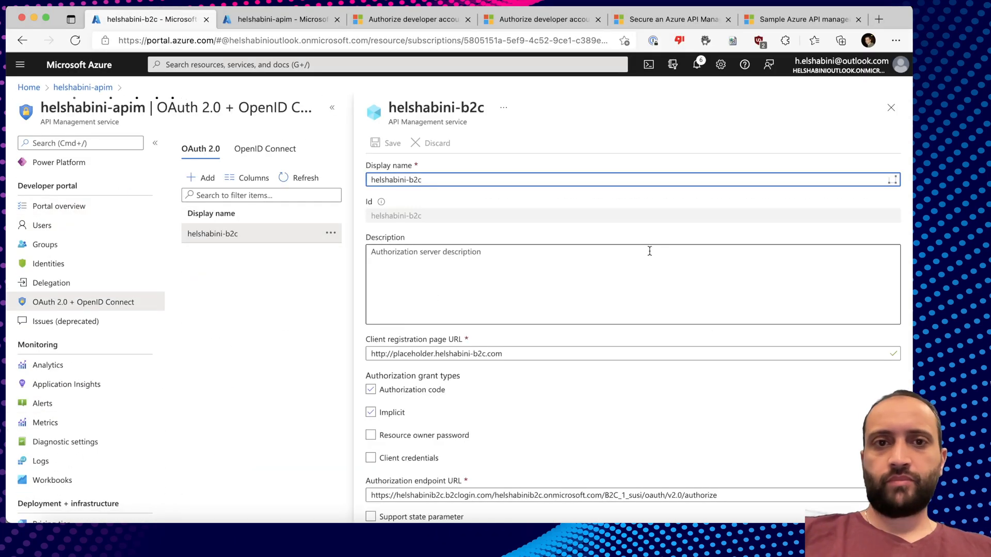
pyautogui.scroll(-3, 535, 275)
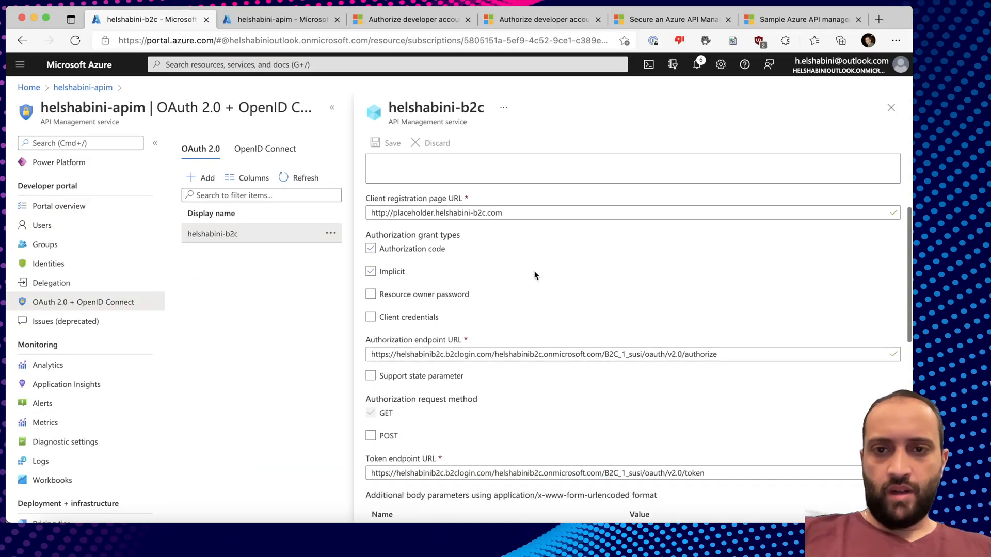
# Change oauth to oauth2 in both authorization and token endpoint URLs and save.
pyautogui.click(662, 354)
pyautogui.write('2')
pyautogui.scroll(-2, 625, 385)
pyautogui.click(666, 409)
pyautogui.write('2')
pyautogui.click(388, 145)
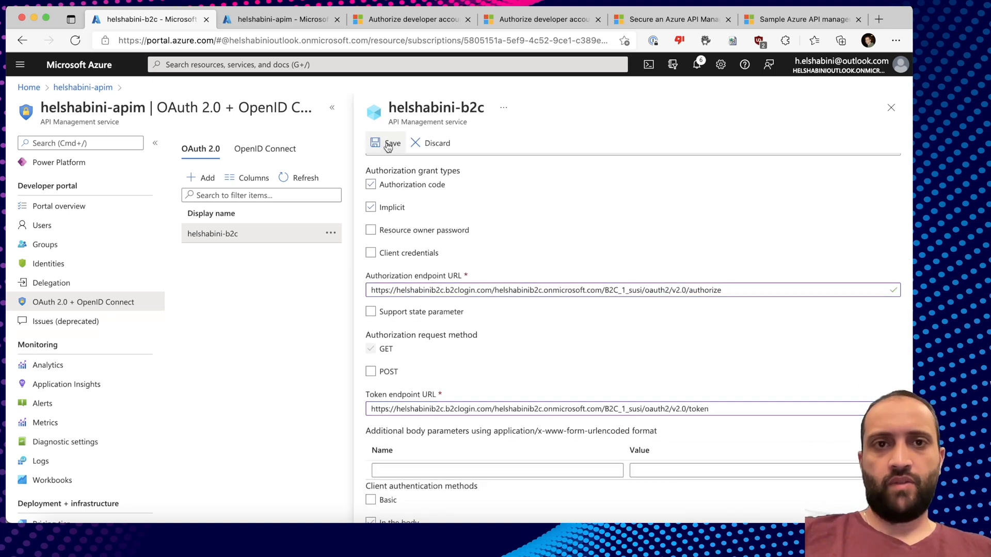
# Retry authorization_code sign-in, which now fails with a missing scope parameter error.
pyautogui.scroll(-2, 78, 383)
pyautogui.scroll(2, 77, 289)
pyautogui.click(77, 214)
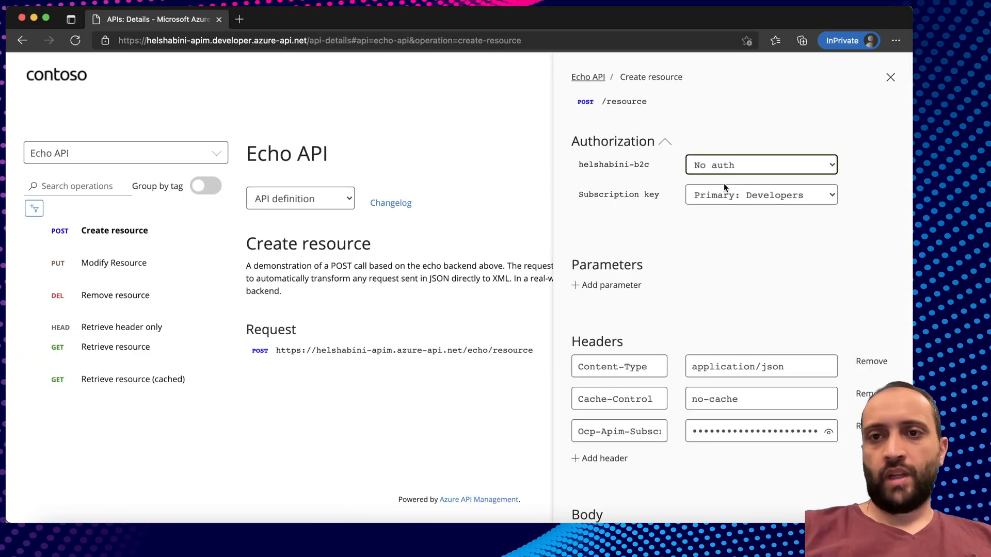
pyautogui.click(728, 164)
pyautogui.click(733, 195)
pyautogui.moveTo(11, 54); pyautogui.dragTo(104, 107)
pyautogui.click(107, 109)
pyautogui.moveTo(67, 71); pyautogui.dragTo(236, 71)
pyautogui.click(235, 72)
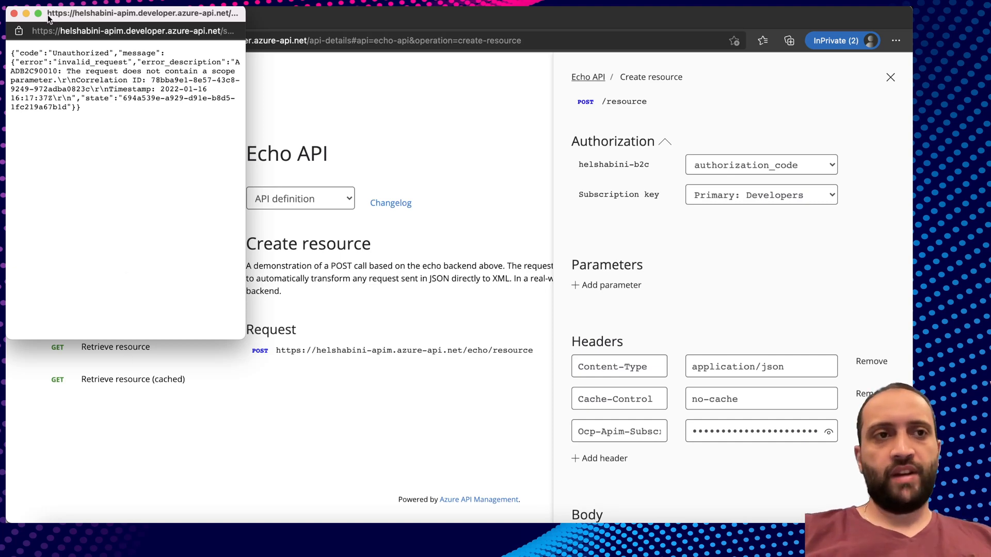
# Return to the helshabini-b2c Azure portal window and check the Default scope field.
pyautogui.click(13, 13)
pyautogui.rightClick(288, 537)
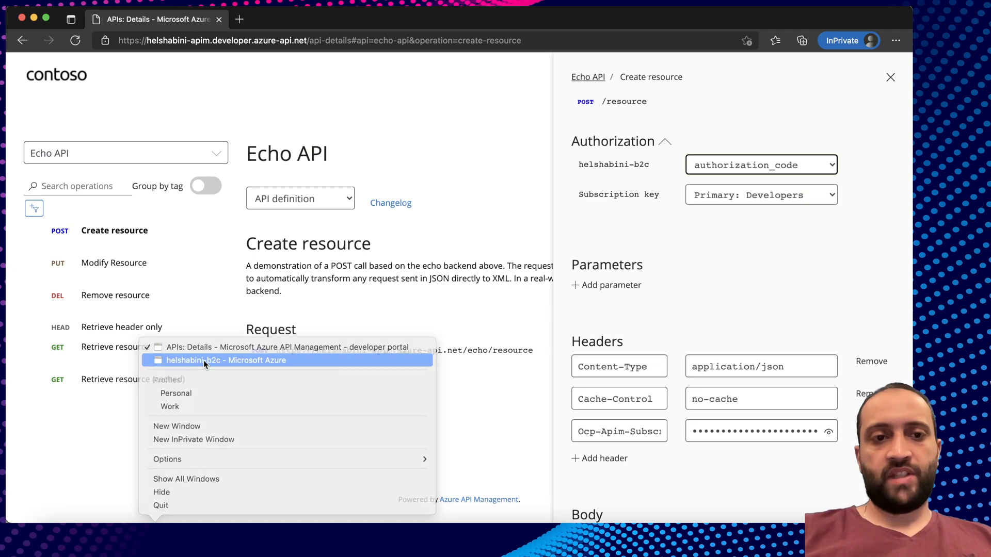
pyautogui.click(204, 360)
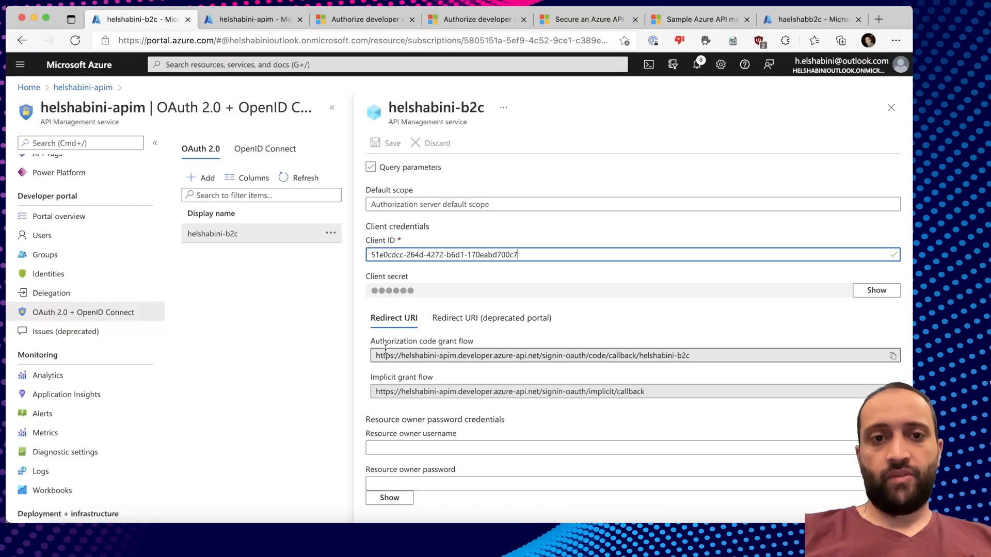
pyautogui.scroll(4, 413, 408)
pyautogui.click(409, 392)
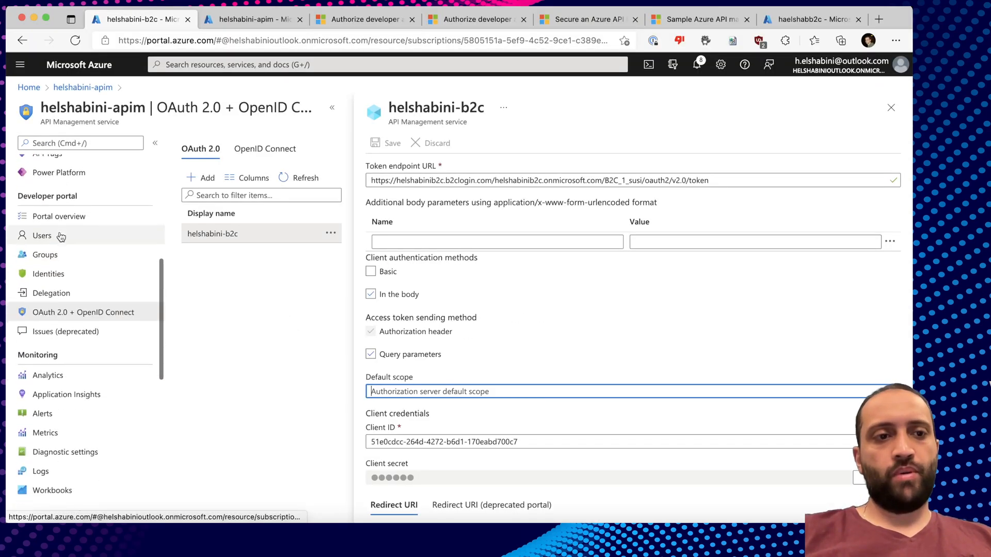
pyautogui.scroll(-5, 73, 394)
pyautogui.scroll(10, 73, 399)
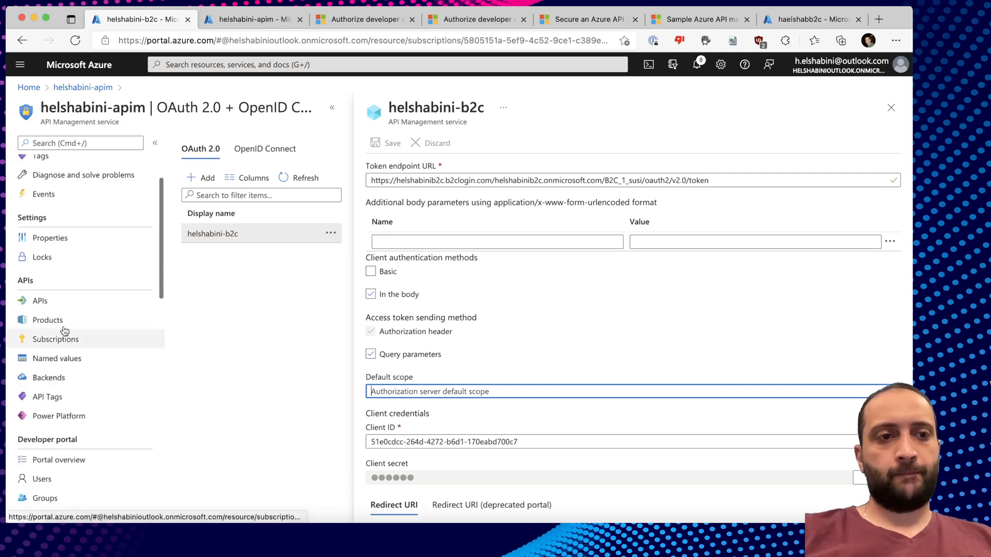
# Make the Echo API override the OAuth 2.0 scope with openid and save the settings.
pyautogui.click(39, 300)
pyautogui.click(221, 291)
pyautogui.scroll(-5, 442, 388)
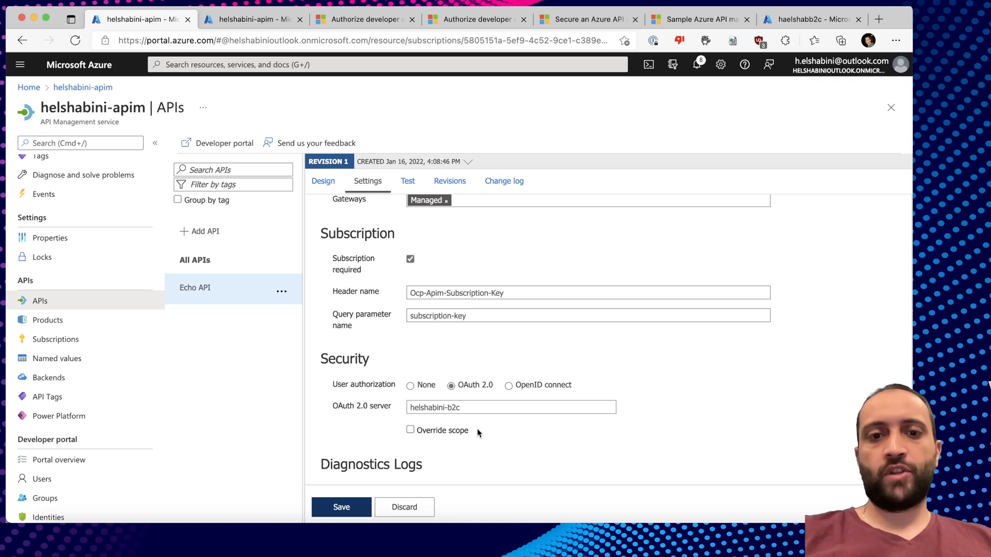
pyautogui.click(410, 431)
pyautogui.click(426, 450)
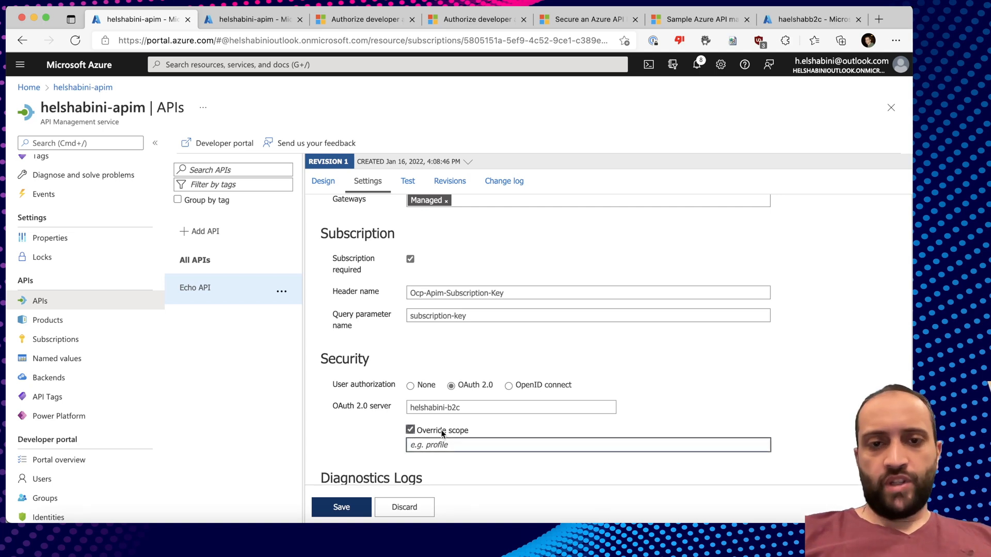
pyautogui.write('openid')
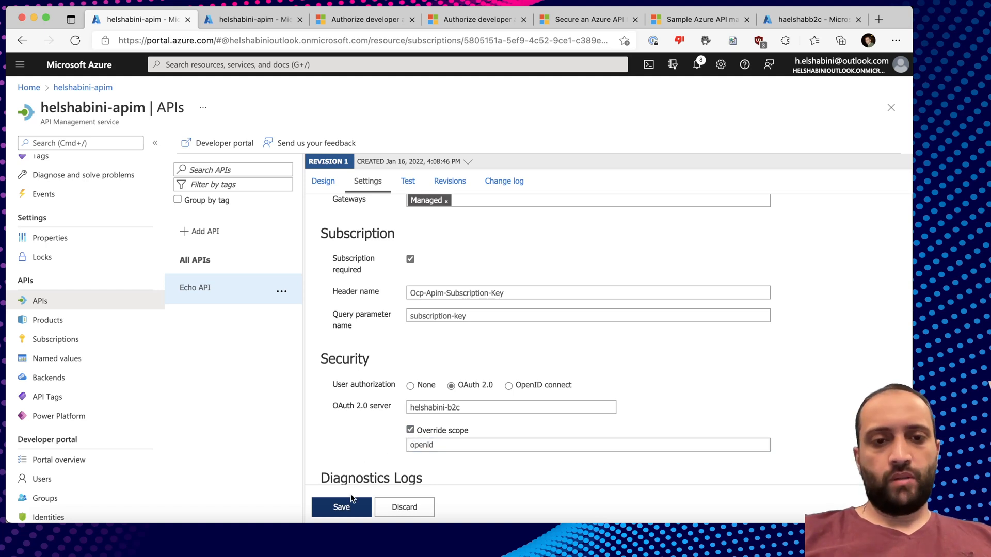
pyautogui.click(351, 499)
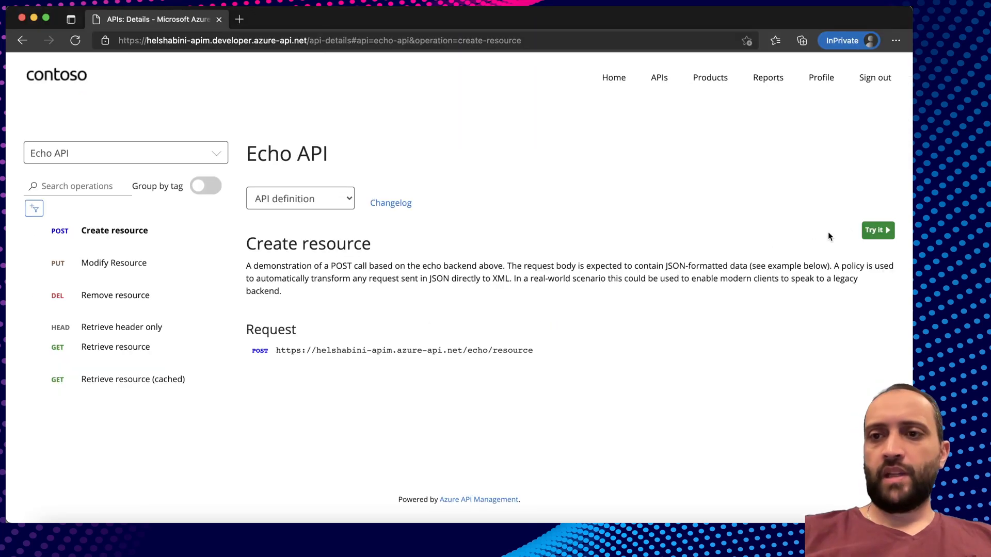
# Test Create resource with authorization_code, signing in on the B2C popup with the account e-mail and password.
pyautogui.click(873, 229)
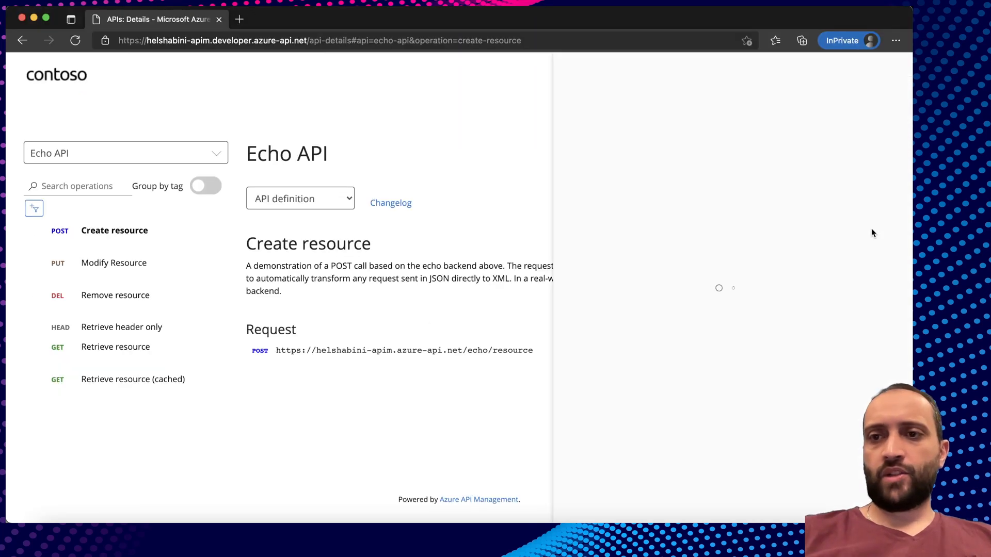
pyautogui.click(728, 164)
pyautogui.click(720, 192)
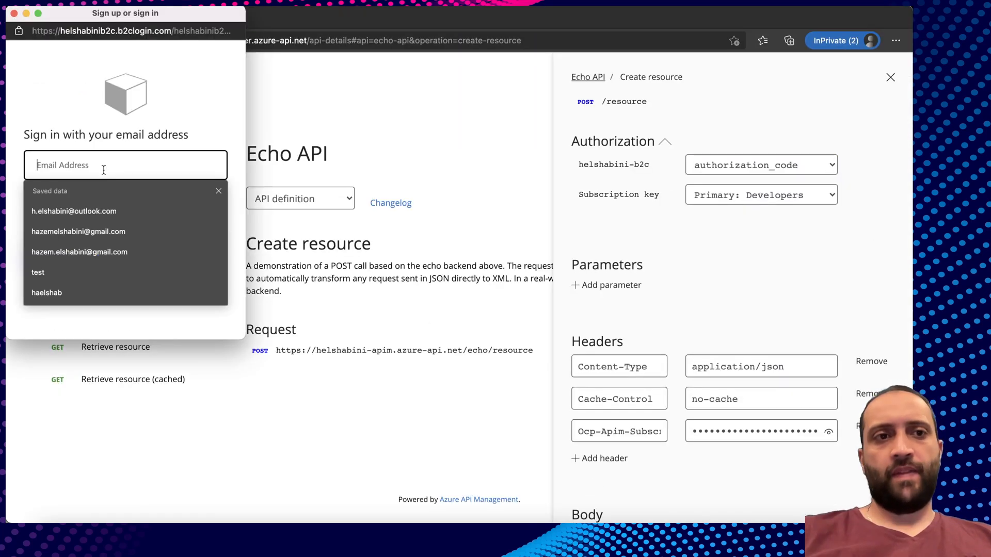
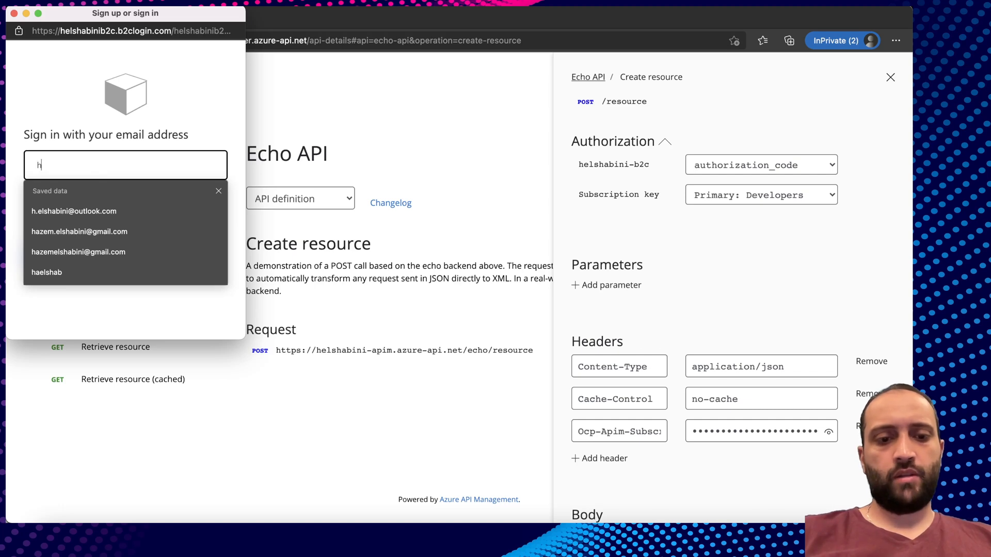
pyautogui.press('Tab')
pyautogui.write('••••')
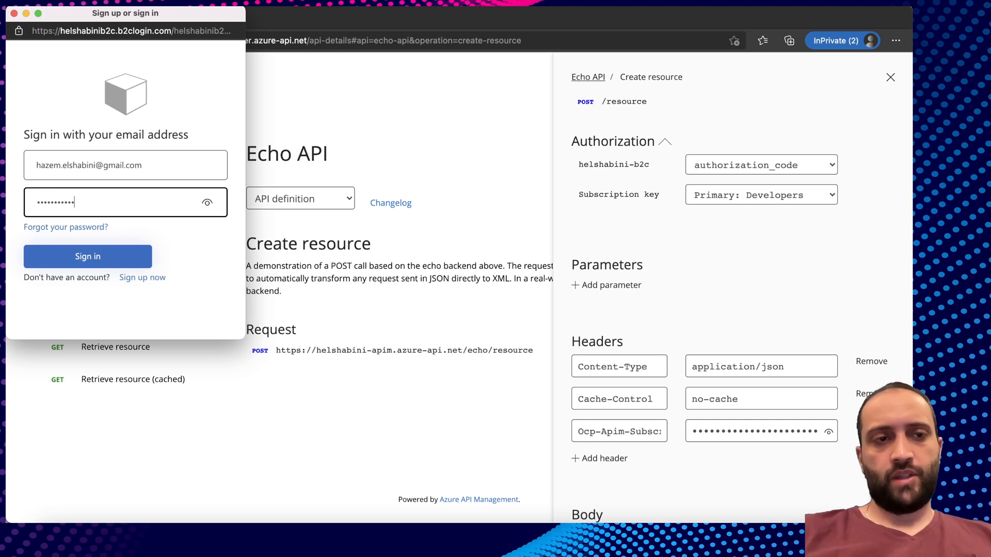
pyautogui.press('Return')
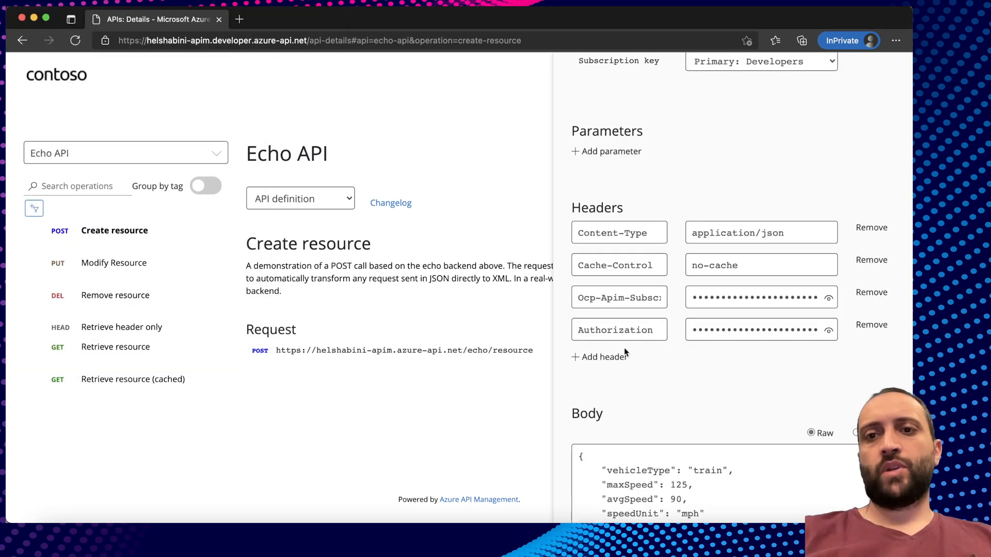
# Reveal the bearer token in the new Authorization header, then hide it again.
pyautogui.click(612, 332)
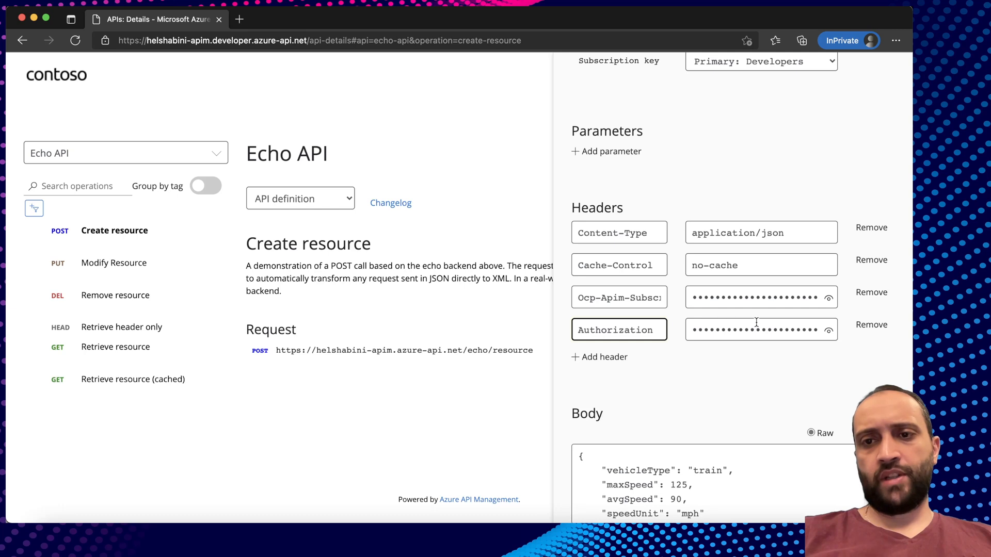
pyautogui.click(827, 331)
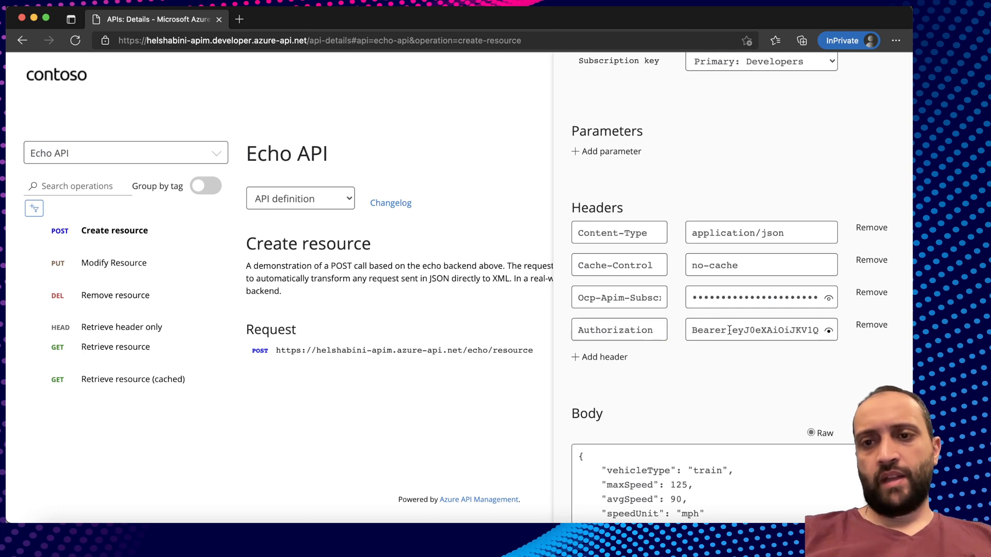
pyautogui.click(728, 357)
pyautogui.scroll(-8, 728, 356)
pyautogui.scroll(-10, 729, 356)
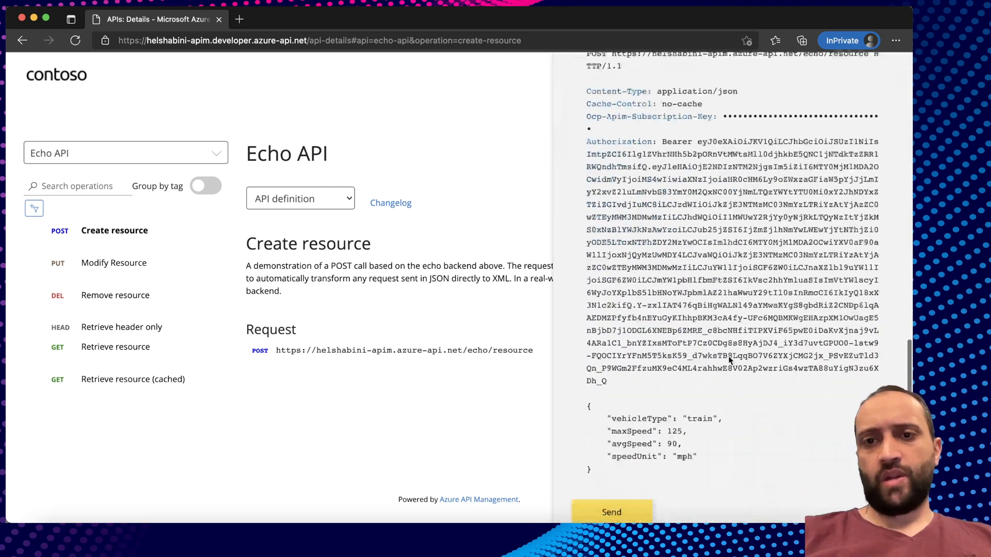
pyautogui.scroll(-10, 654, 407)
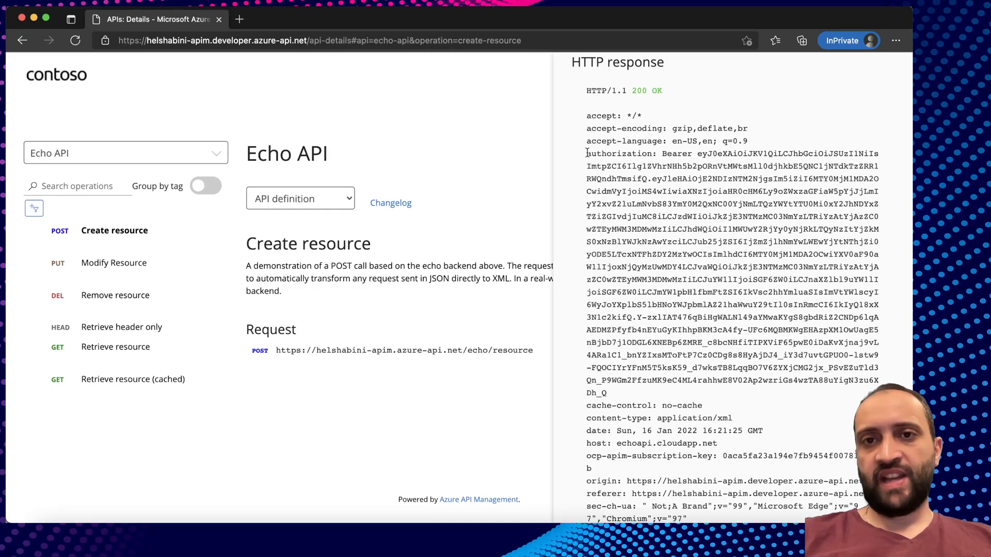
# Highlight the echoed Authorization header in the 200 OK response.
pyautogui.moveTo(587, 153); pyautogui.dragTo(878, 368)
pyautogui.moveTo(614, 392); pyautogui.dragTo(587, 153)
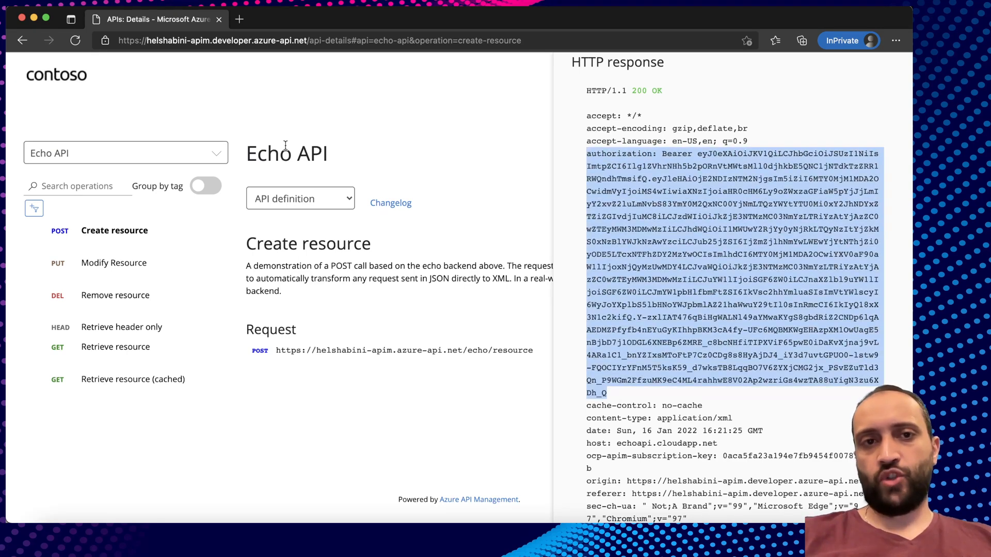
pyautogui.moveTo(326, 155); pyautogui.dragTo(249, 155)
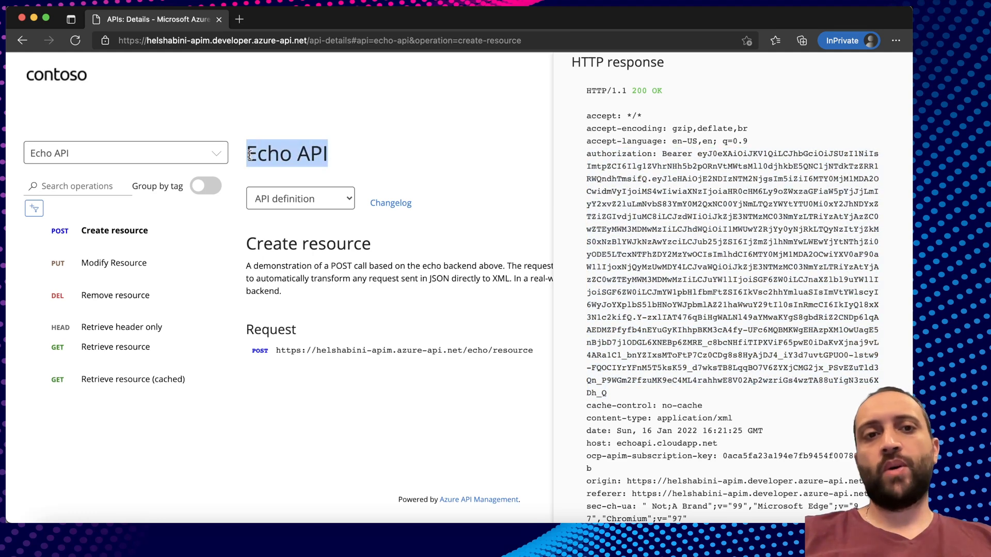
pyautogui.moveTo(587, 153); pyautogui.dragTo(639, 393)
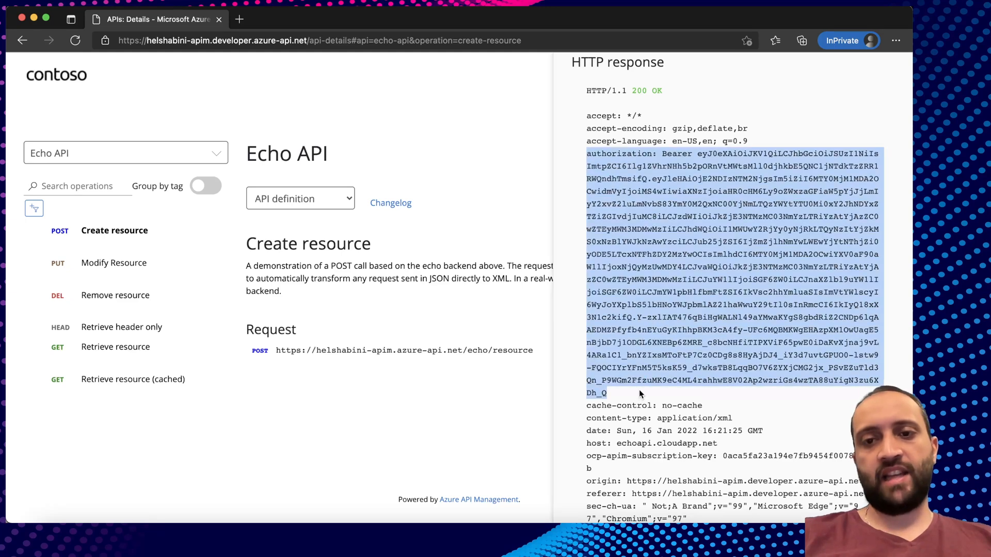
pyautogui.click(639, 389)
pyautogui.scroll(8, 694, 271)
pyautogui.scroll(10, 700, 266)
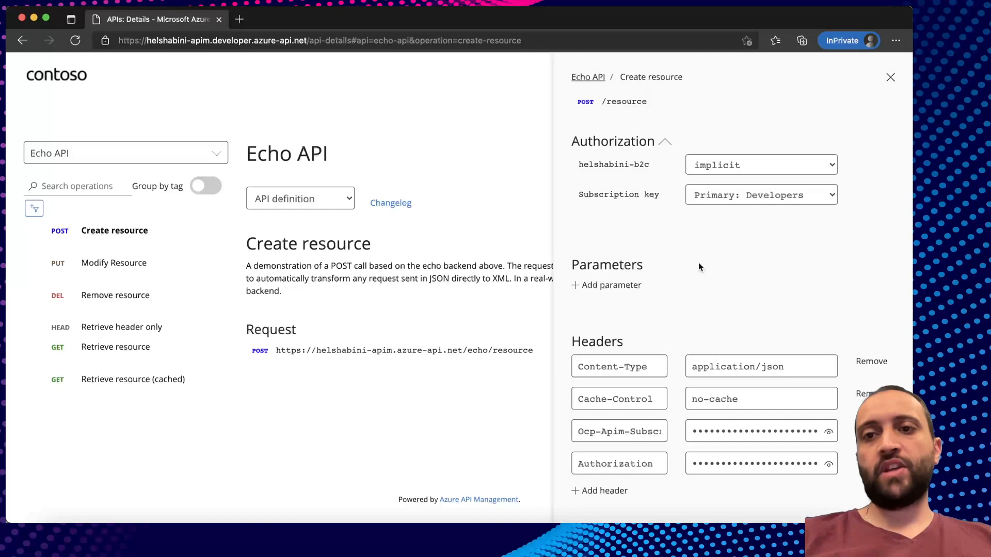
pyautogui.scroll(-6, 698, 262)
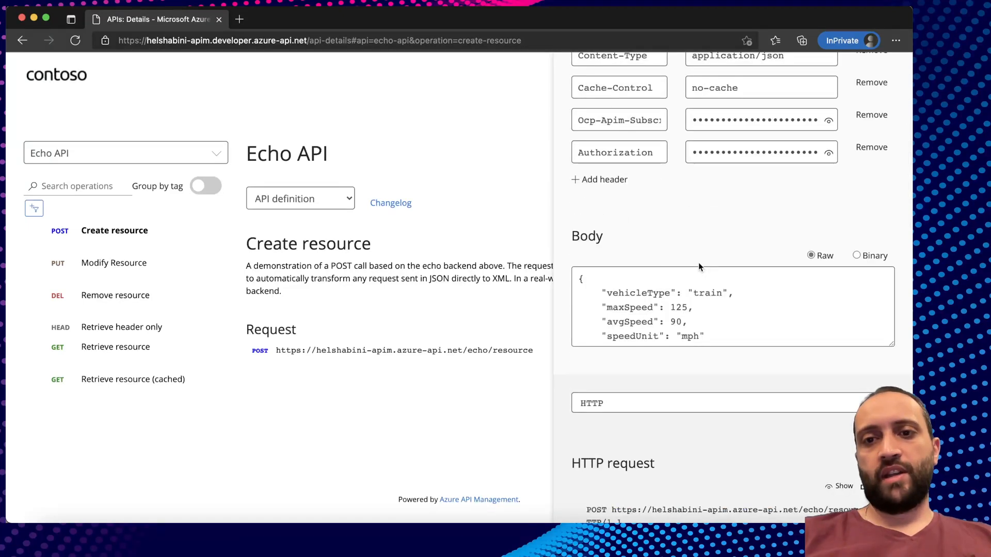
pyautogui.scroll(-6, 698, 263)
pyautogui.scroll(6, 698, 263)
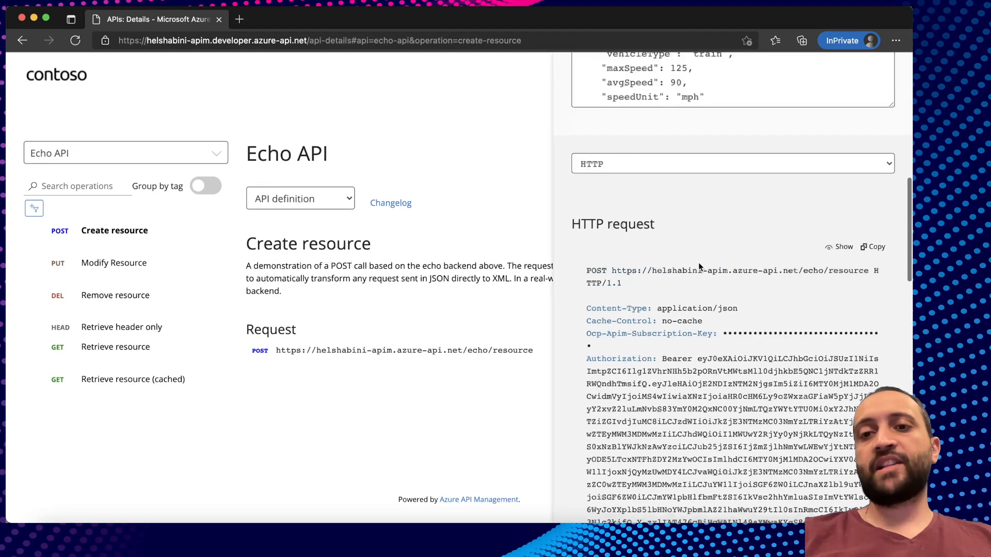
pyautogui.scroll(3, 698, 263)
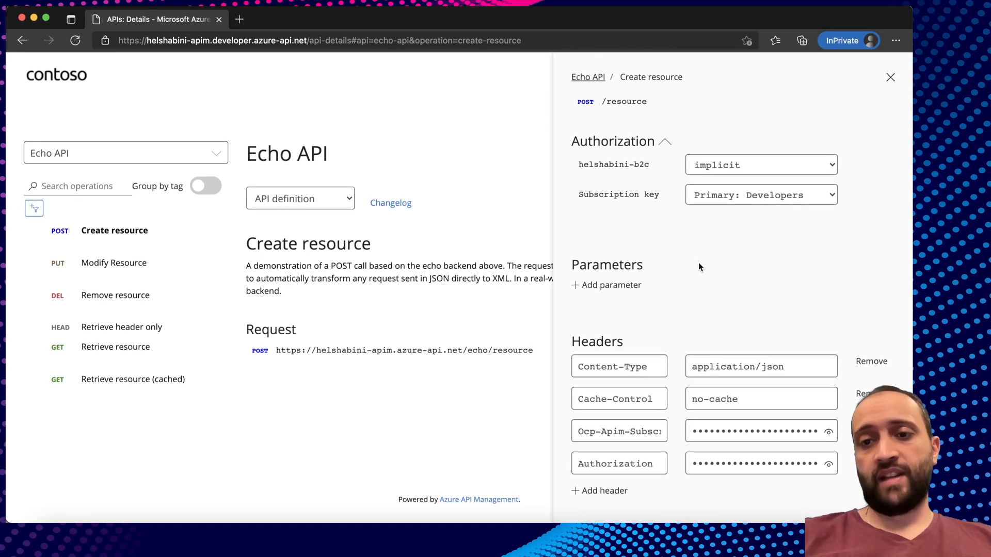
pyautogui.scroll(-5, 723, 237)
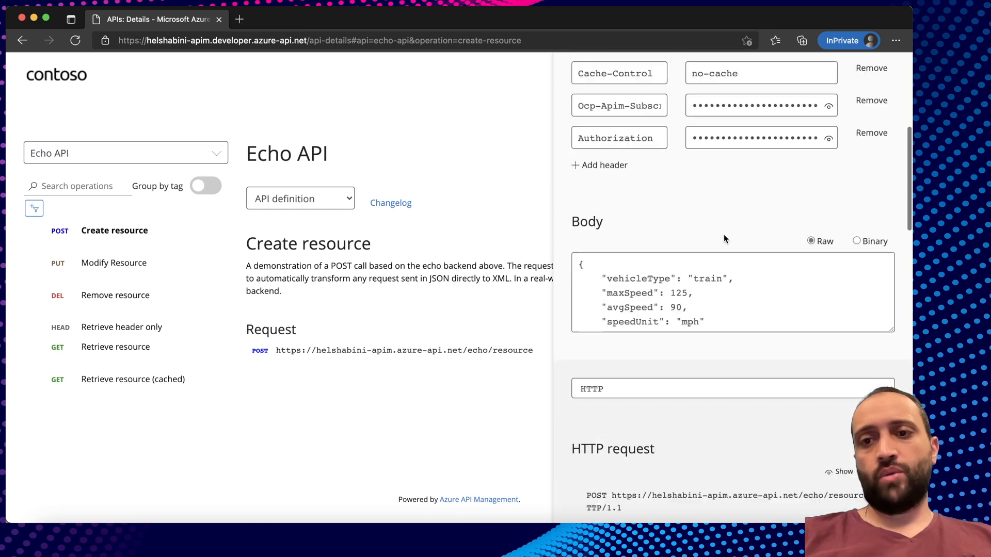
pyautogui.scroll(-2, 724, 234)
pyautogui.scroll(6, 712, 243)
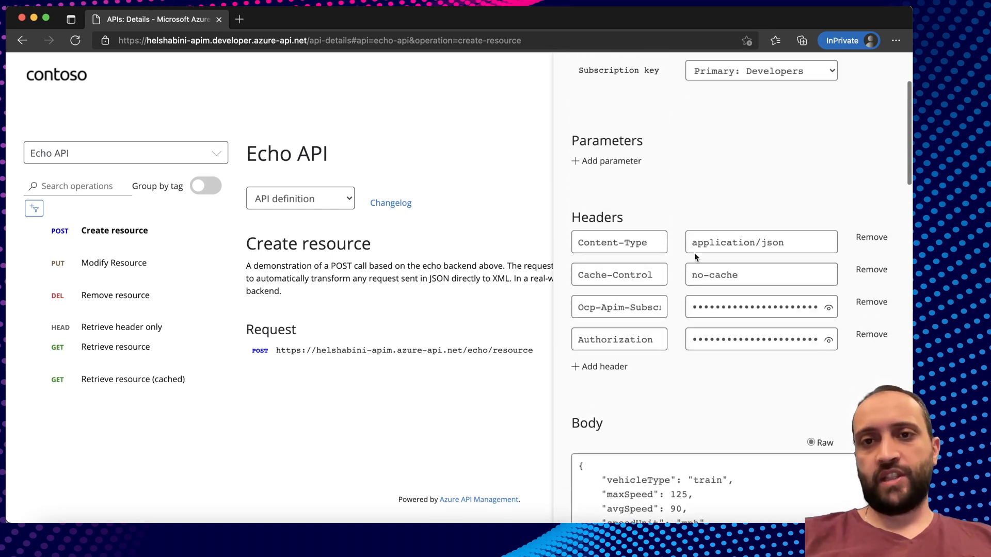
pyautogui.scroll(2, 694, 253)
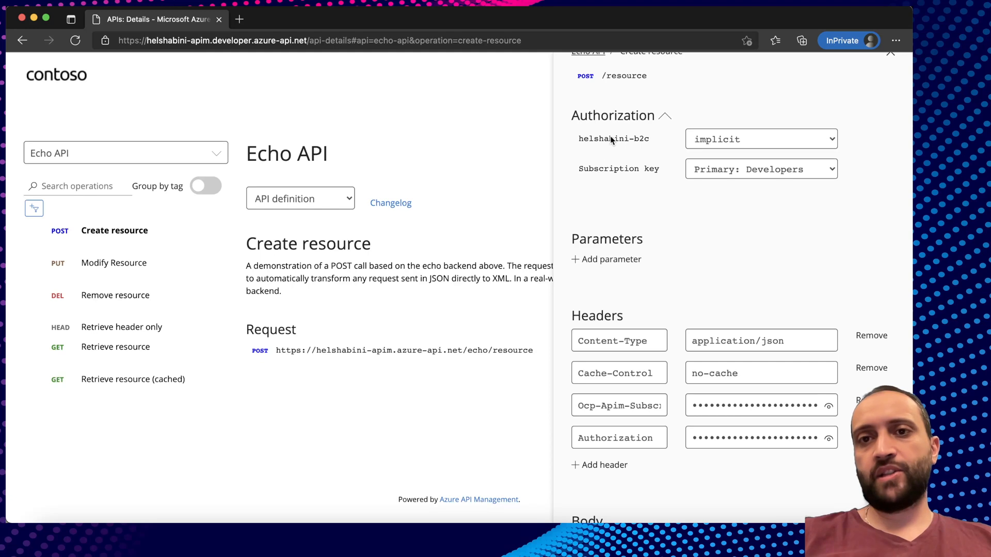
# Set authorization to No auth and send the Create resource test call.
pyautogui.click(742, 137)
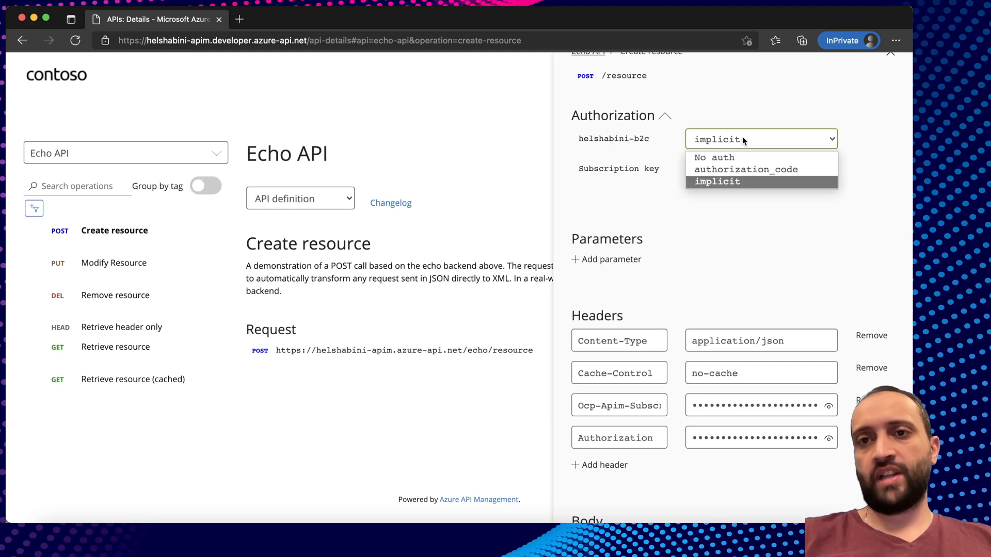
pyautogui.click(718, 181)
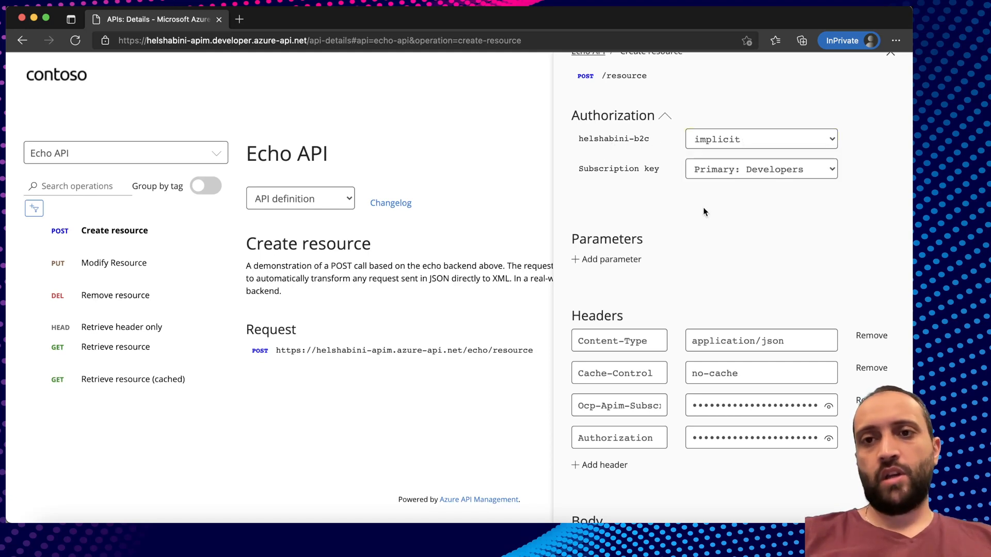
pyautogui.click(738, 138)
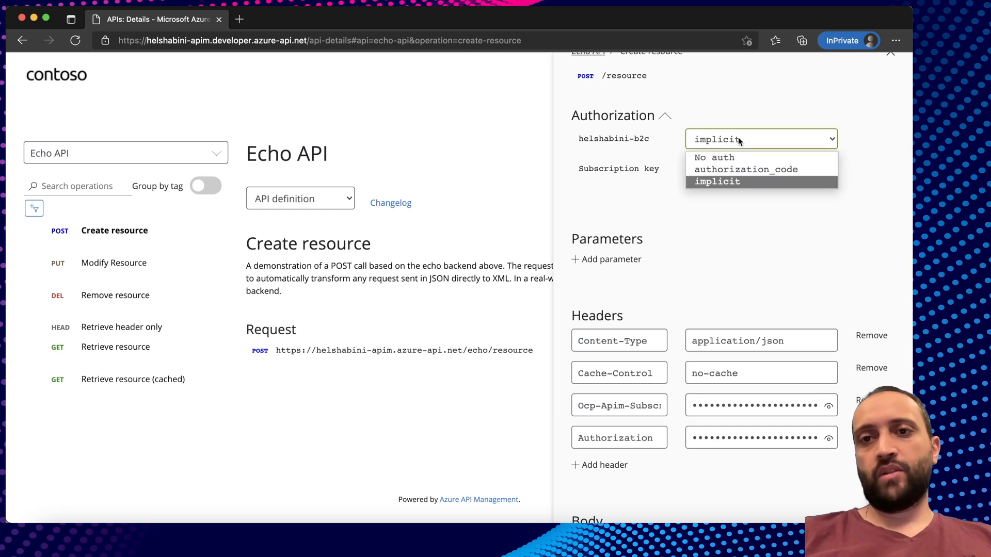
pyautogui.click(726, 156)
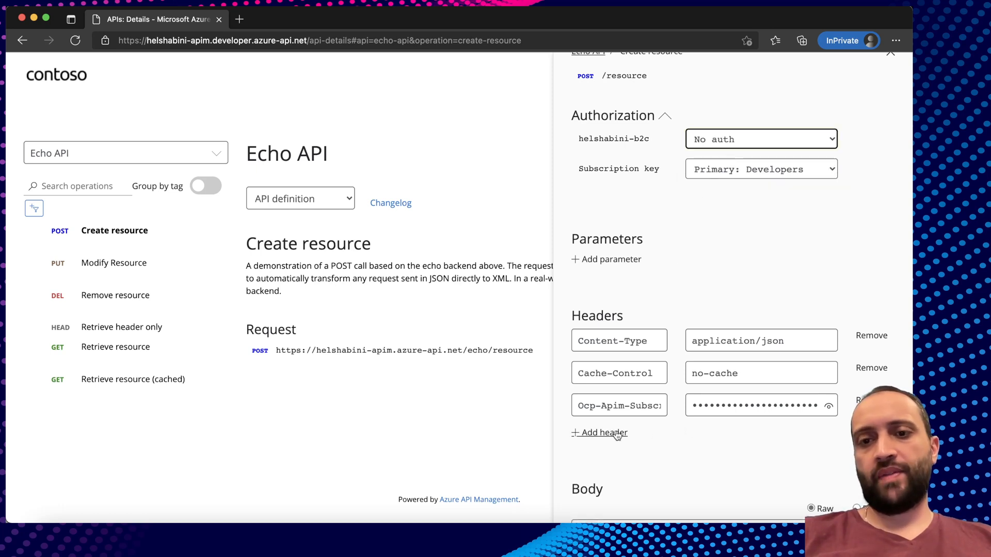
pyautogui.scroll(-10, 820, 439)
pyautogui.click(602, 467)
# Review the tokenless response, then advance the slideshow to the Scenario 3 Azure AD B2C slide.
pyautogui.scroll(-4, 771, 420)
pyautogui.scroll(-7, 771, 419)
pyautogui.scroll(5, 771, 419)
pyautogui.scroll(-5, 743, 423)
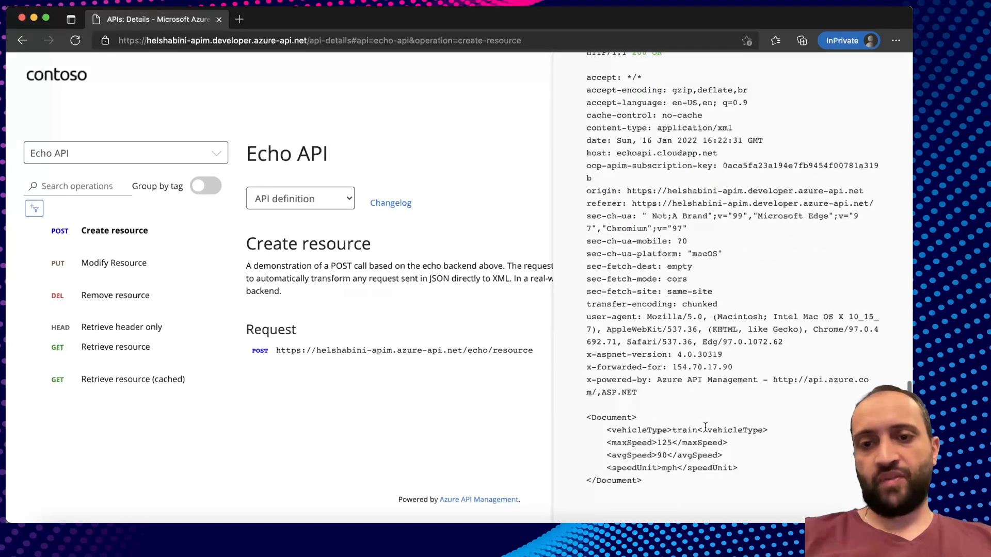
pyautogui.scroll(10, 715, 403)
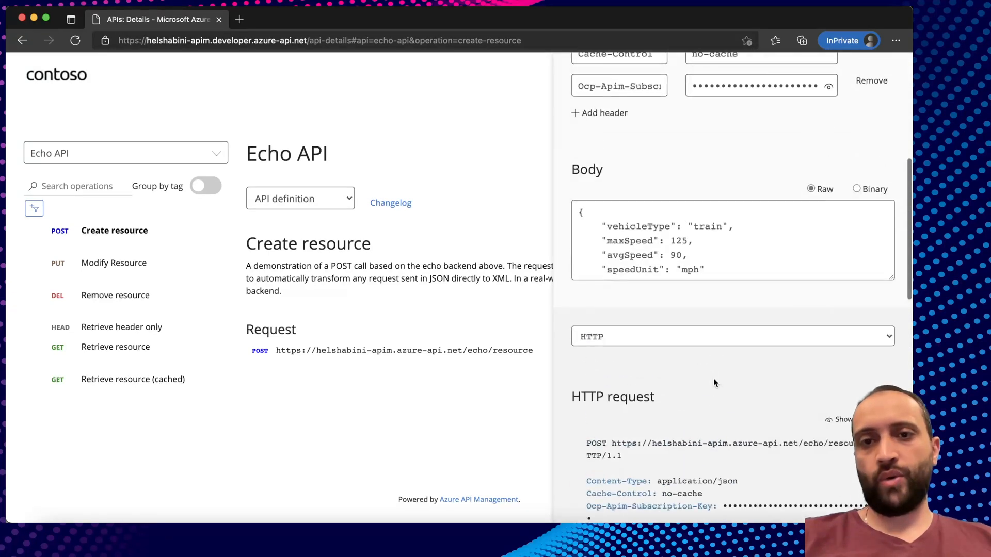
pyautogui.scroll(7, 691, 249)
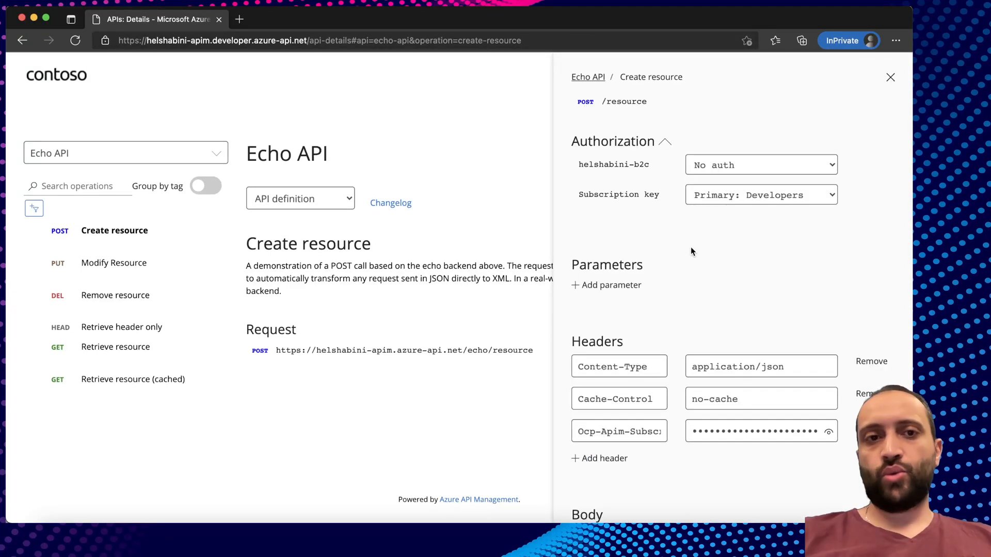
pyautogui.press('super+Tab')
pyautogui.press('Right')
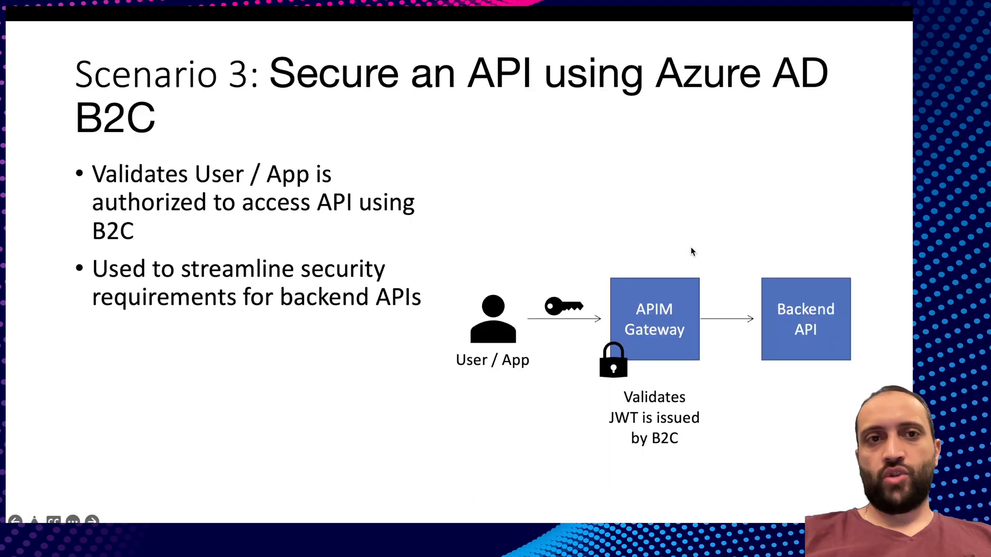
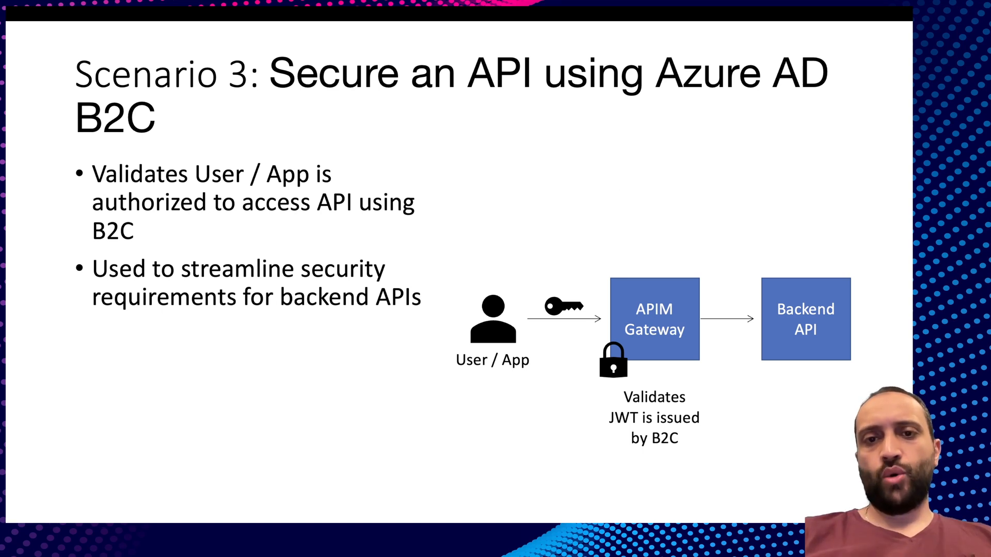
# Switch from the Scenario 3 slides to the WeatherForecast code in Rider.
pyautogui.press('super+Tab')
pyautogui.press('super+Tab')
pyautogui.press('super+Tab')
pyautogui.press('super+Tab')
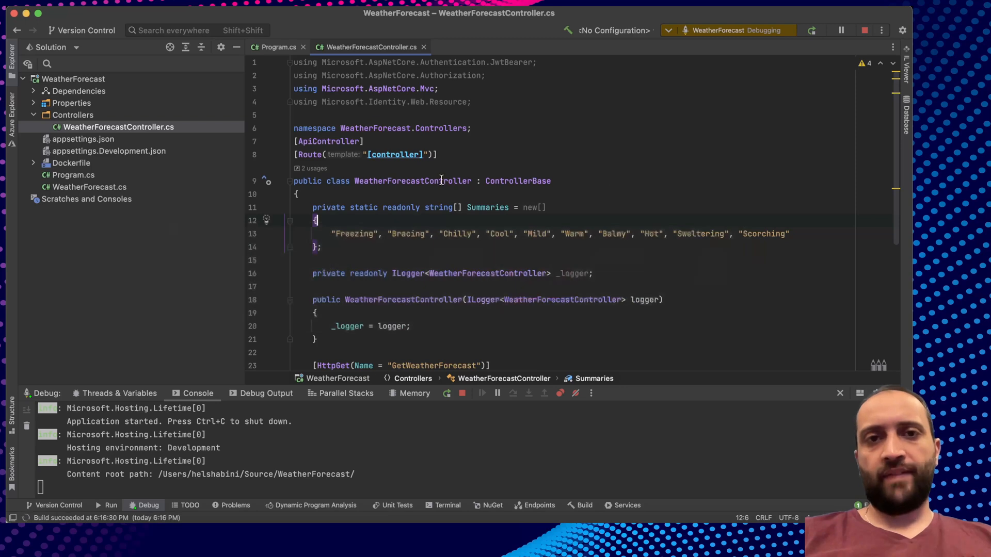
# Paste the AzureAdB2C block into appsettings.json and set Instance and Domain to helshabinib2c.
pyautogui.click(367, 118)
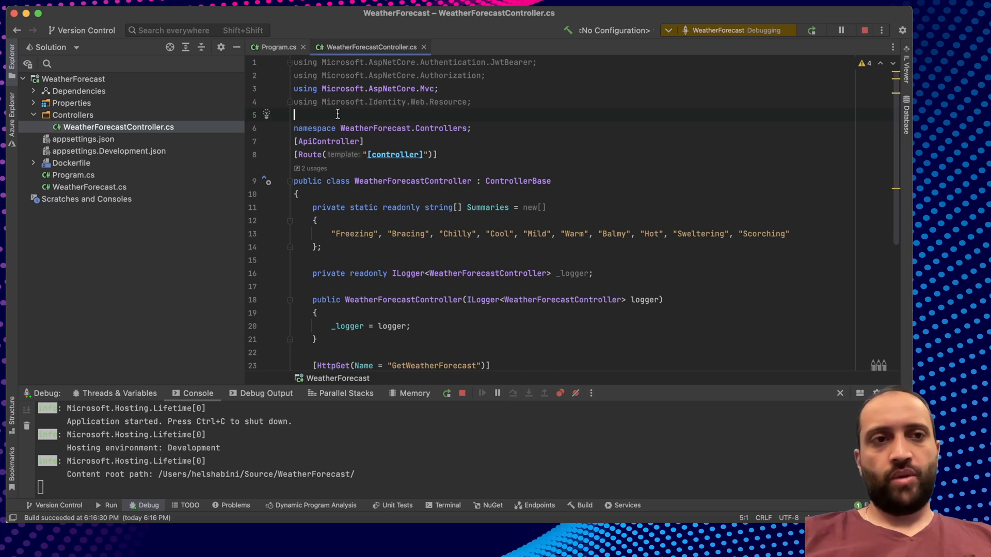
pyautogui.doubleClick(77, 138)
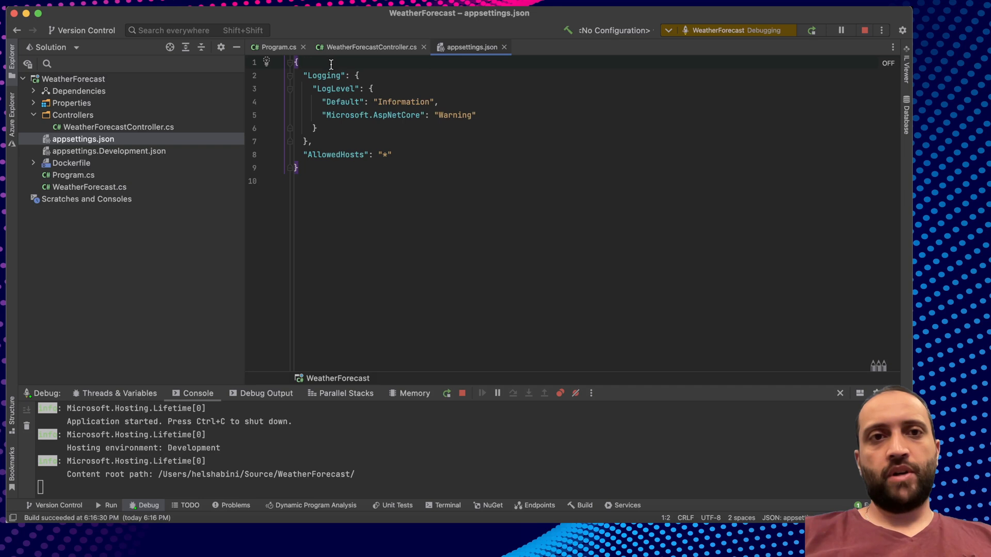
pyautogui.write('"AzureAdB2C": {     "Instance": "https://tenant.b2clogin.com",     "Domain": "tenant.onmicrosoft.com",     "TenantId": "",     "ClientId": "",     "SignedOutCallbackPath": "/signout/B2C_1_susi",     "SignUpSignInPolicyId": "B2C_1_susi"   },')
pyautogui.doubleClick(428, 88)
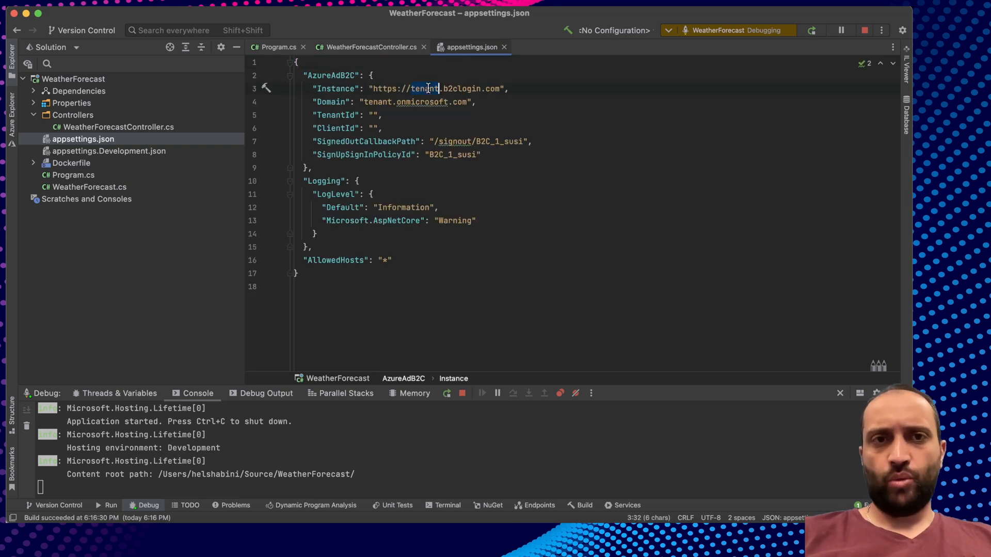
pyautogui.write('helshabinib2c')
pyautogui.doubleClick(454, 88)
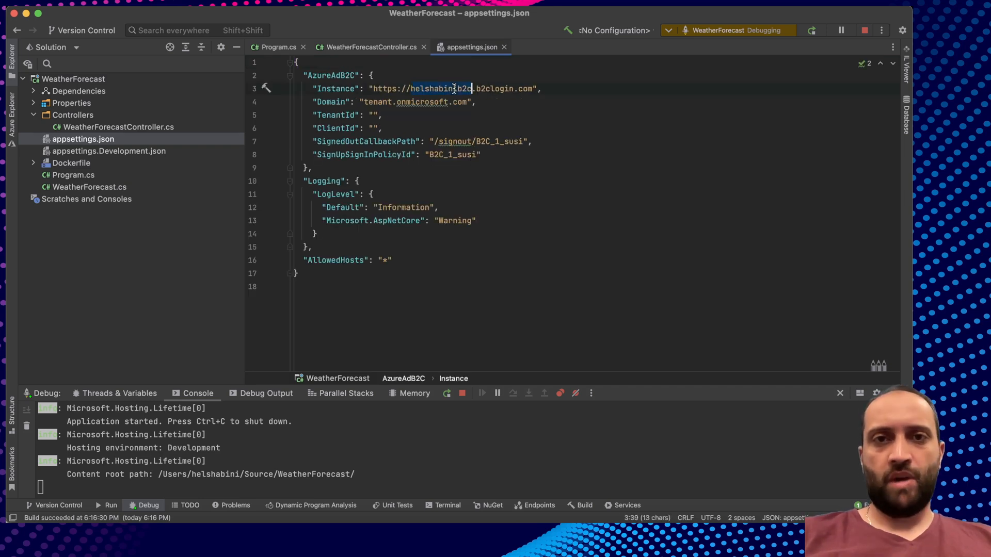
pyautogui.doubleClick(377, 102)
pyautogui.write('helshabini')
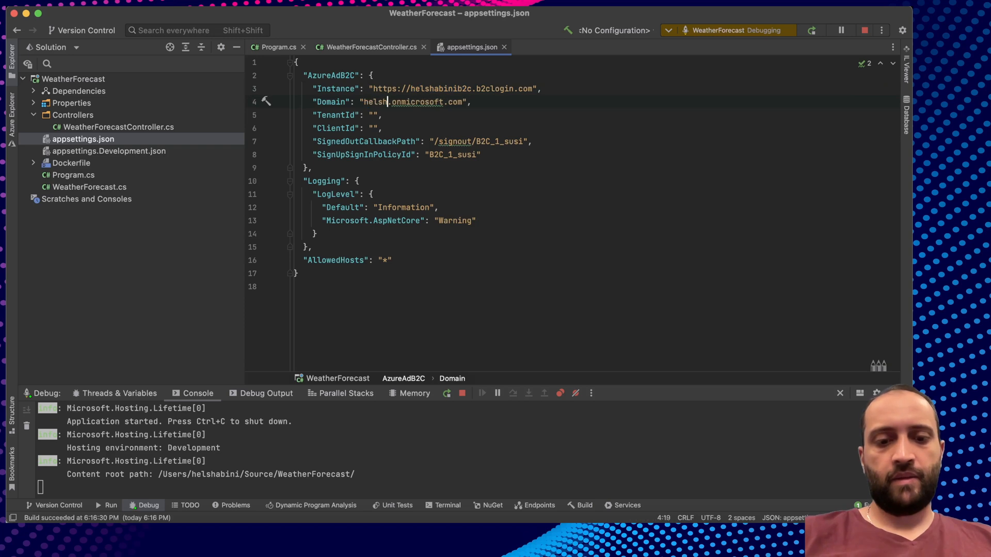
pyautogui.write('b2c')
# Fill TenantId with the Directory (tenant) ID copied from the Azure portal.
pyautogui.click(372, 115)
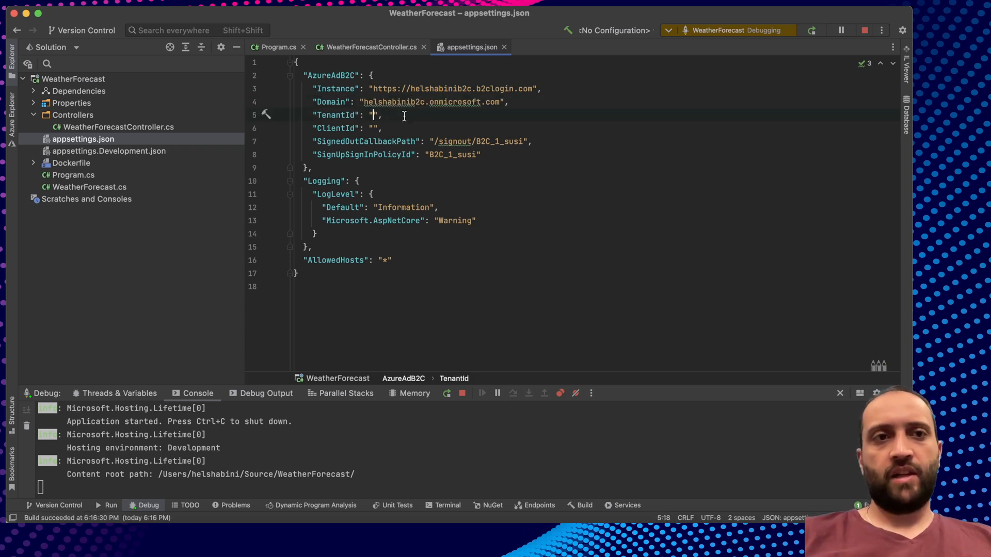
pyautogui.press('super+Tab')
pyautogui.press('super+Tab')
pyautogui.press('super+Tab')
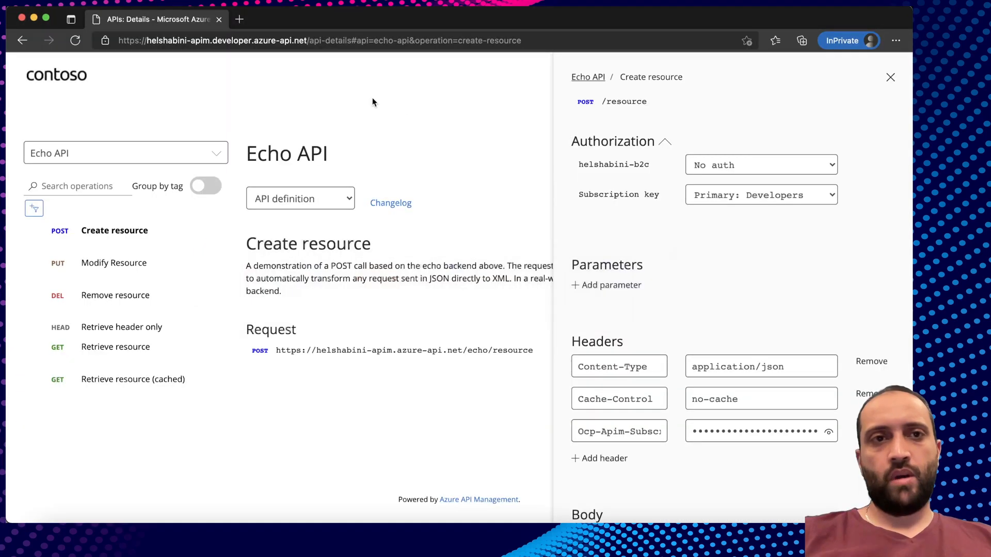
pyautogui.press('super+grave')
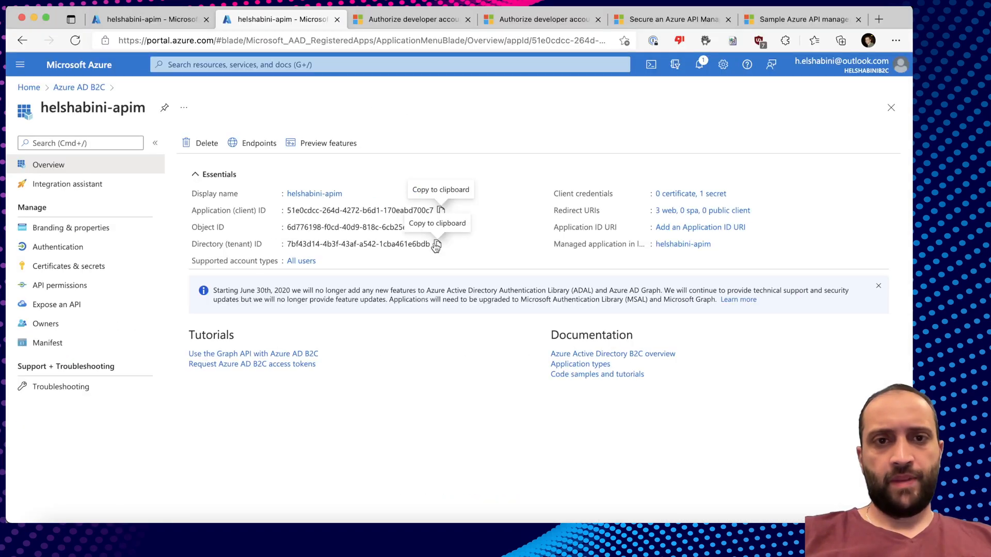
pyautogui.press('super+Tab')
pyautogui.write('7bf43d14-4b3f-43af-a542-1cba461e6bdb')
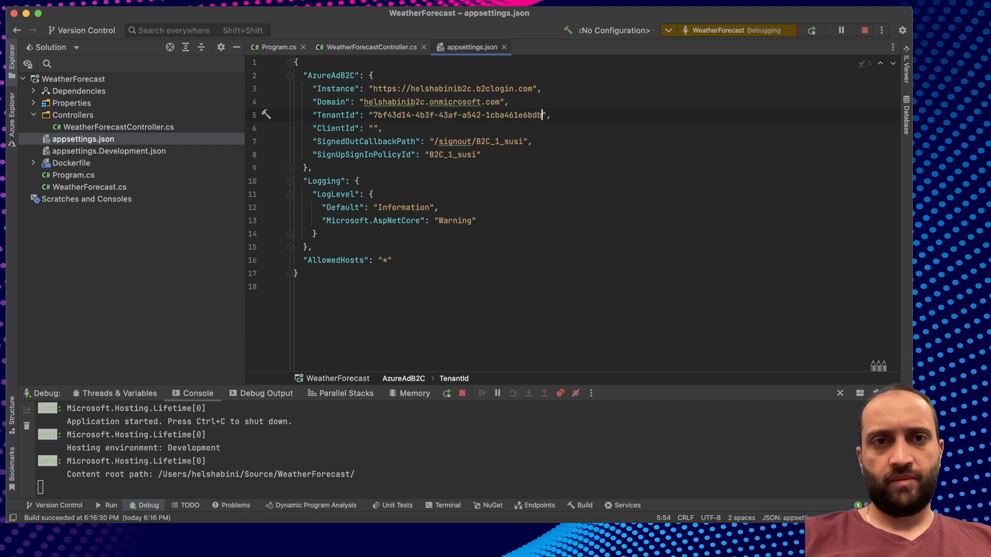
pyautogui.press('Down')
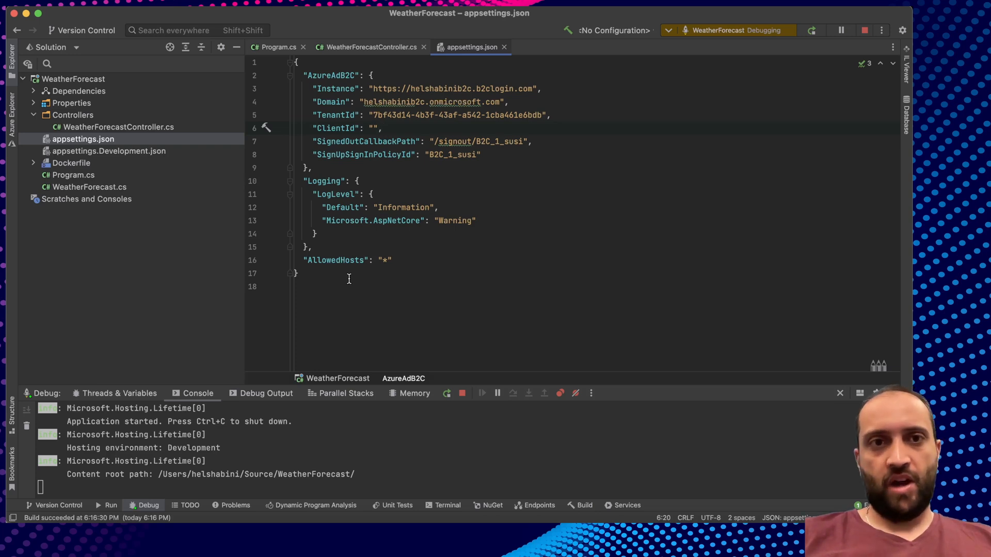
pyautogui.press('super+Tab')
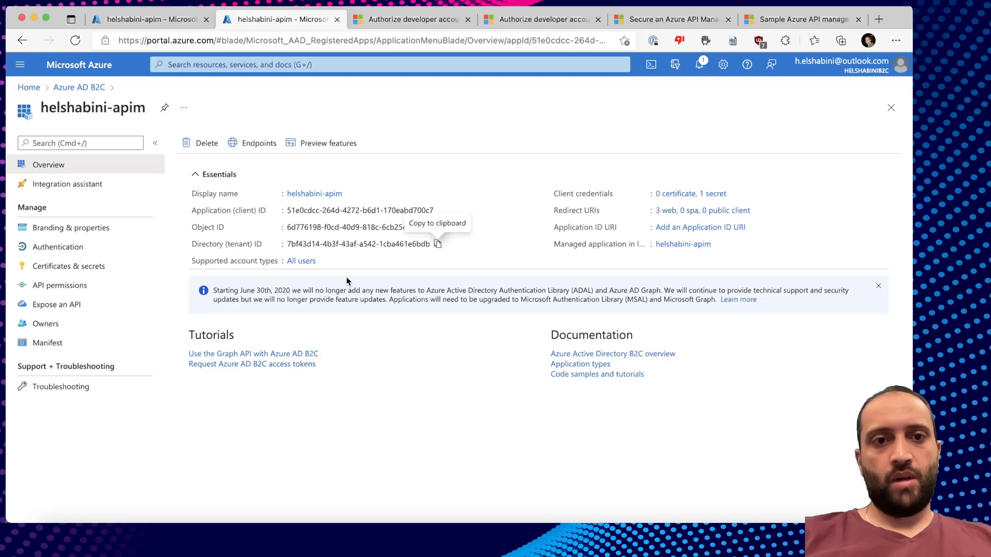
# Register a new Azure AD B2C application named WeatherApi.
pyautogui.click(71, 89)
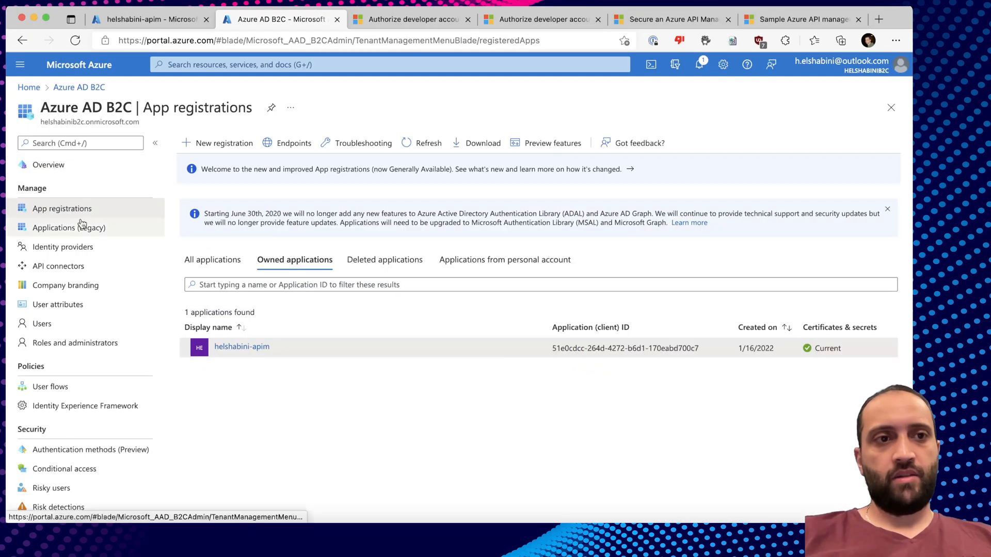
pyautogui.click(203, 143)
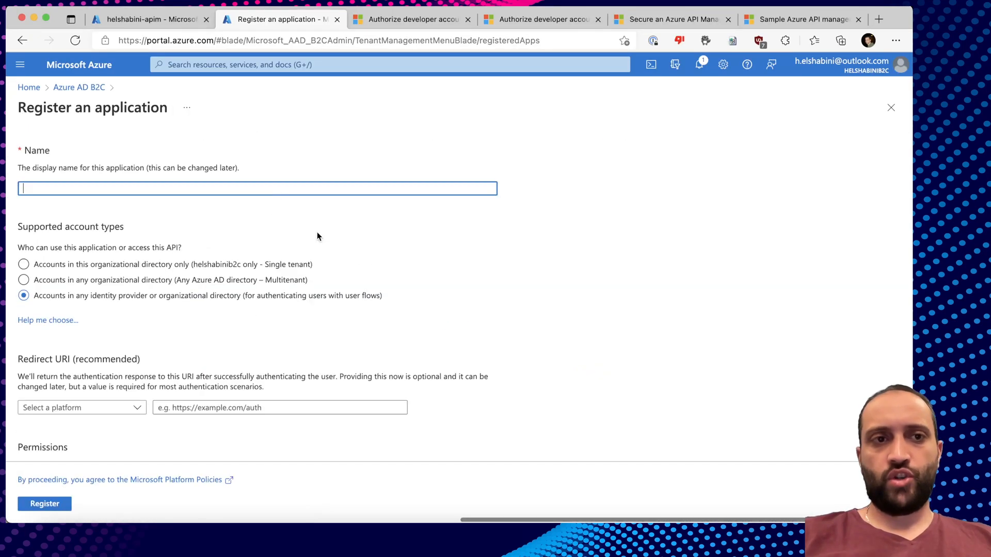
pyautogui.write('WeatherApi')
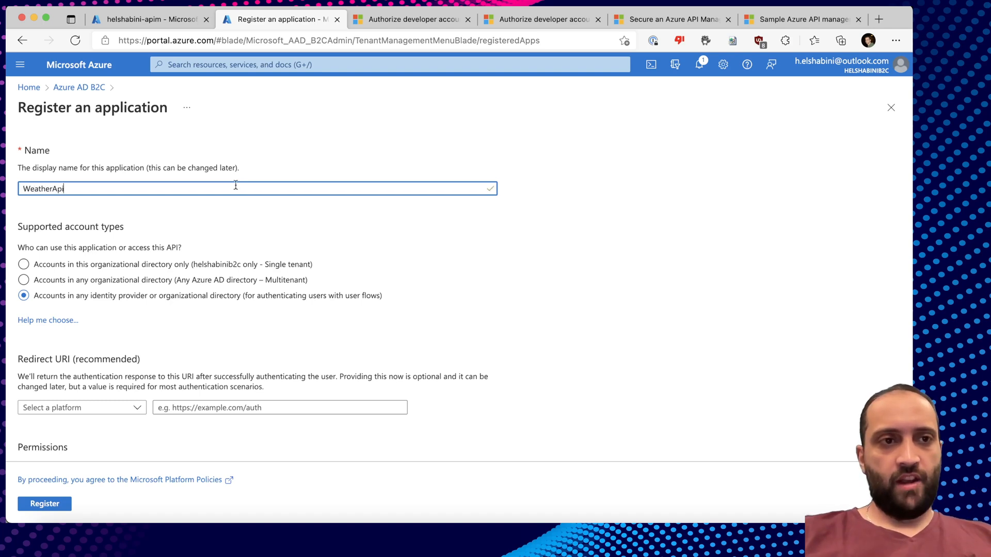
pyautogui.scroll(-2, 235, 184)
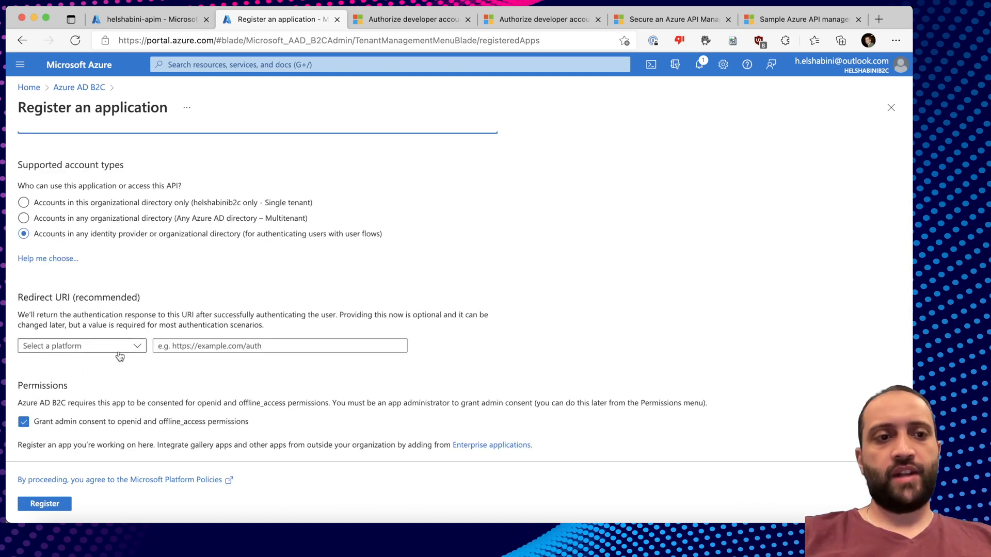
pyautogui.click(55, 505)
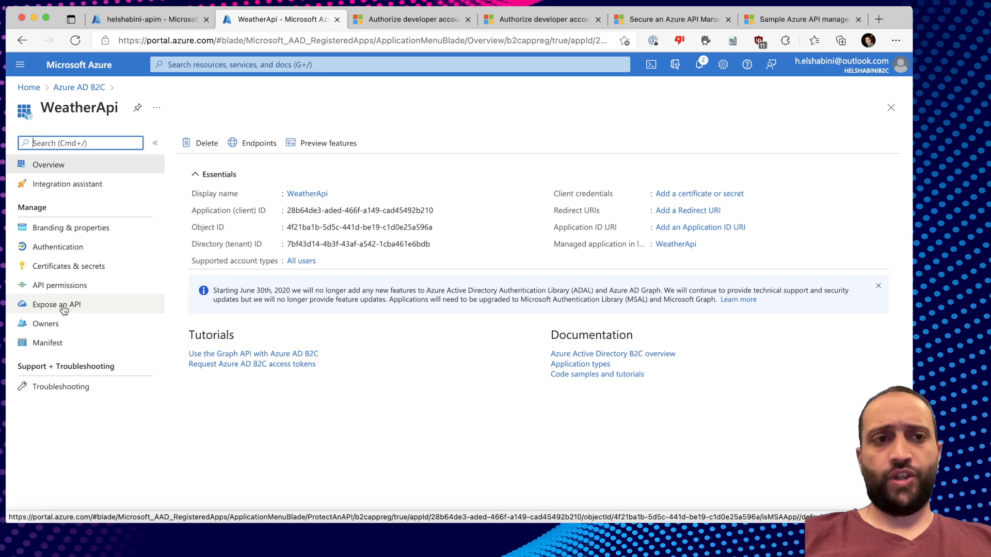
# Save the default Application ID URI for WeatherApi under Expose an API.
pyautogui.click(56, 304)
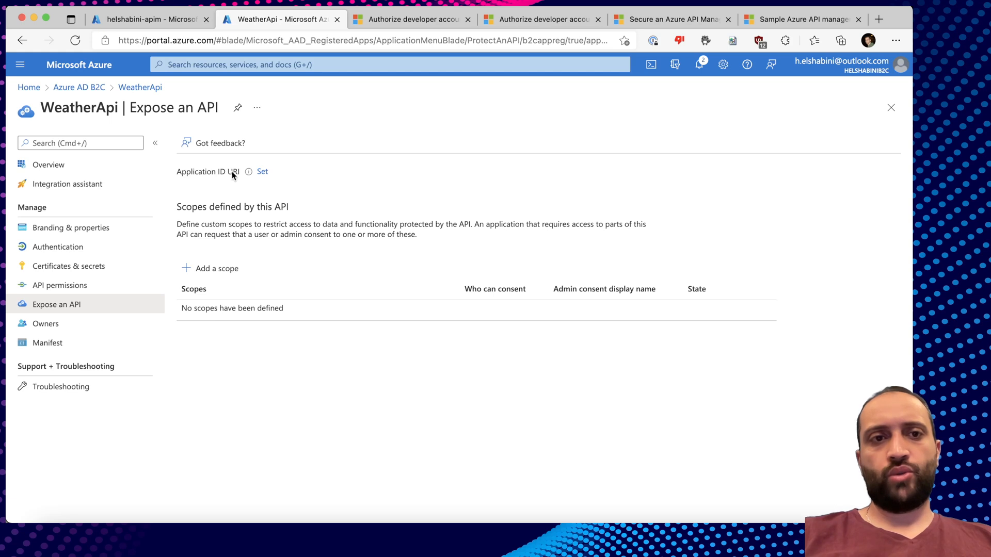
pyautogui.click(258, 173)
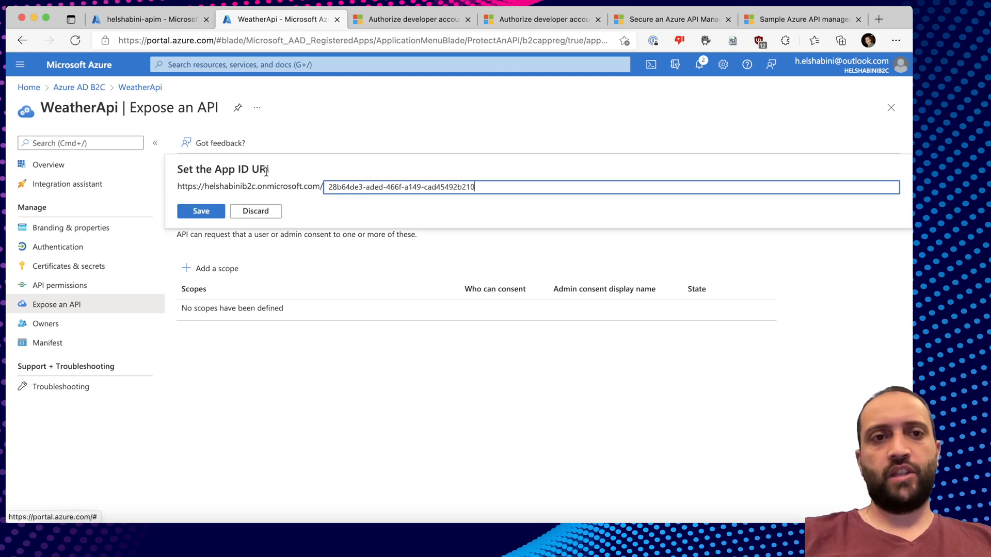
pyautogui.moveTo(494, 186); pyautogui.dragTo(328, 187)
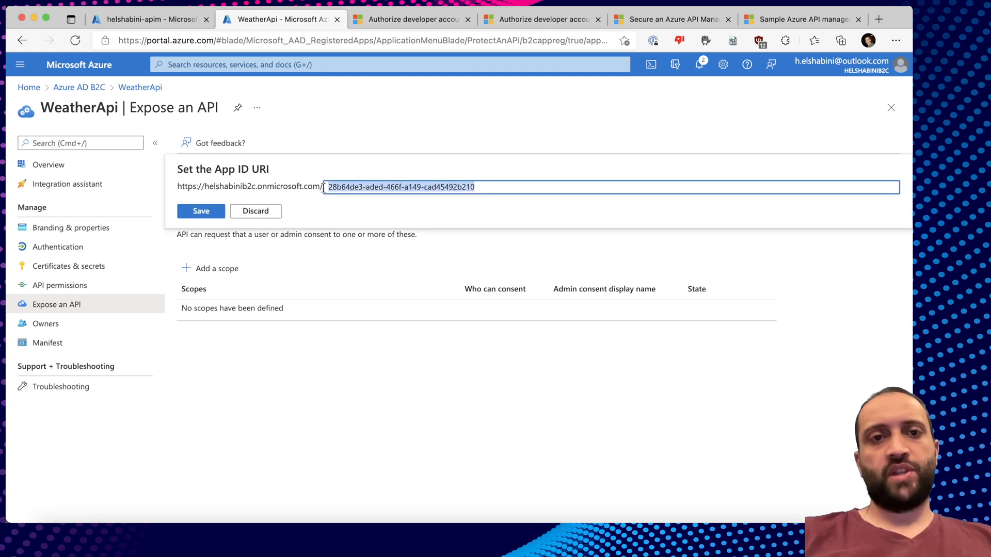
pyautogui.click(363, 188)
pyautogui.click(194, 216)
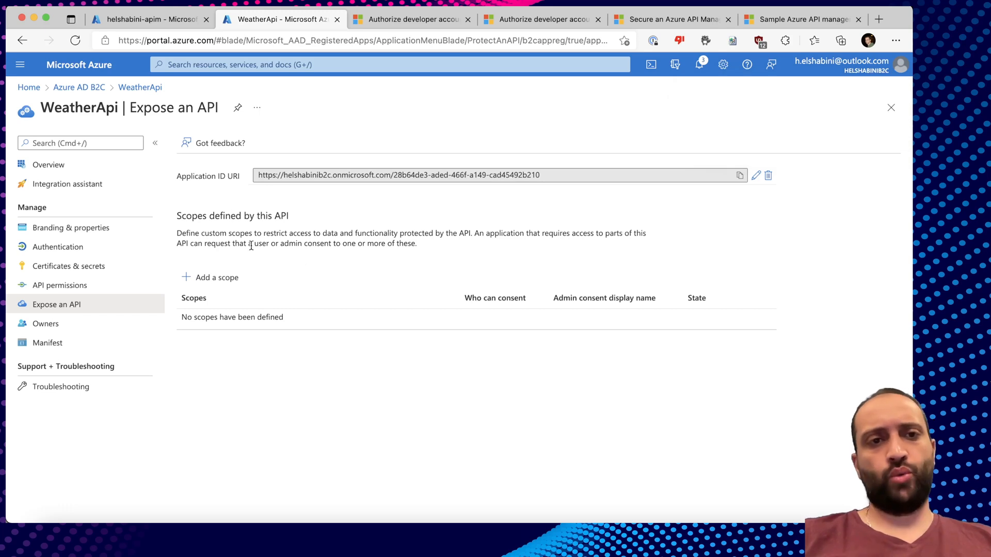
pyautogui.click(216, 277)
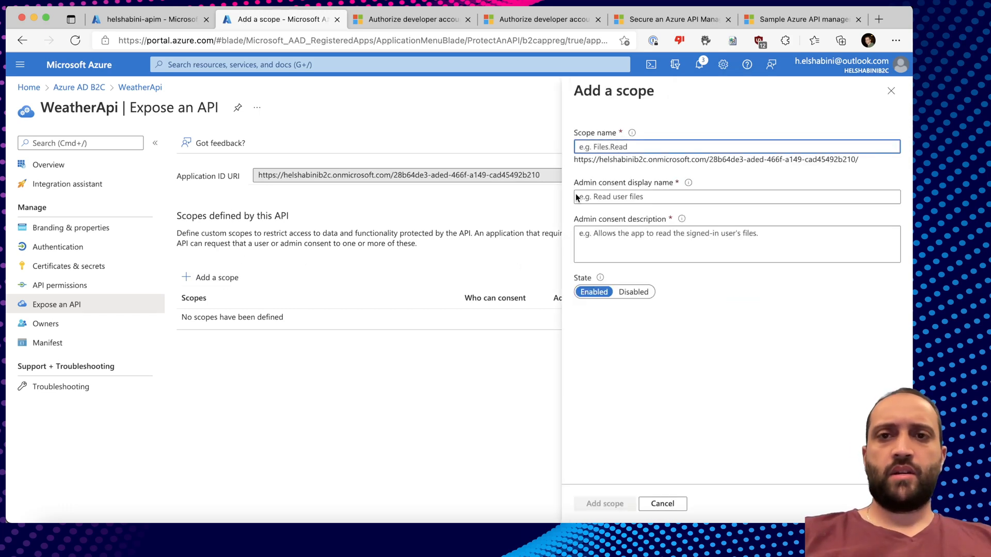
# Add scope Weather.Read named 'Reads weather forecast', described 'Allows users to request a weather forecast'.
pyautogui.moveTo(633, 137)
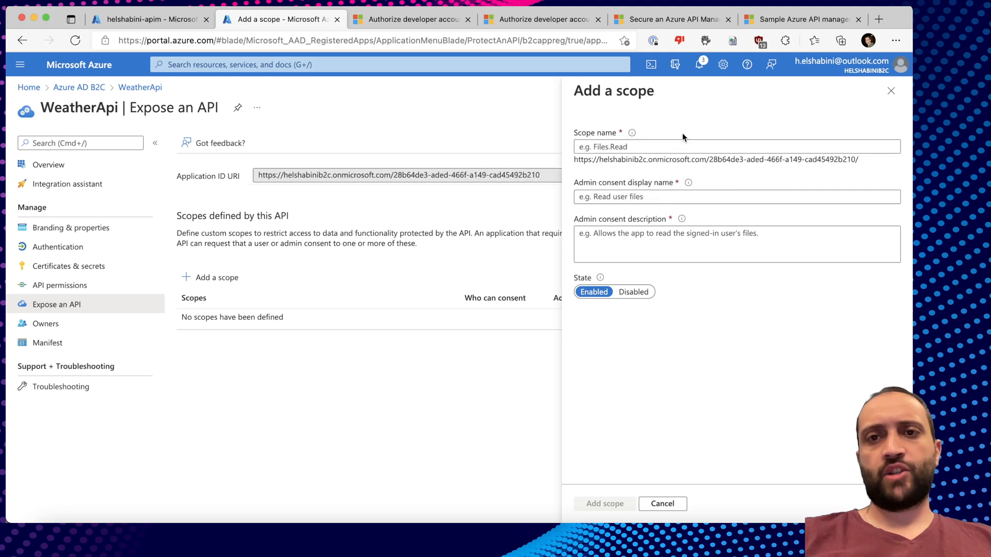
pyautogui.write('Weather.Read')
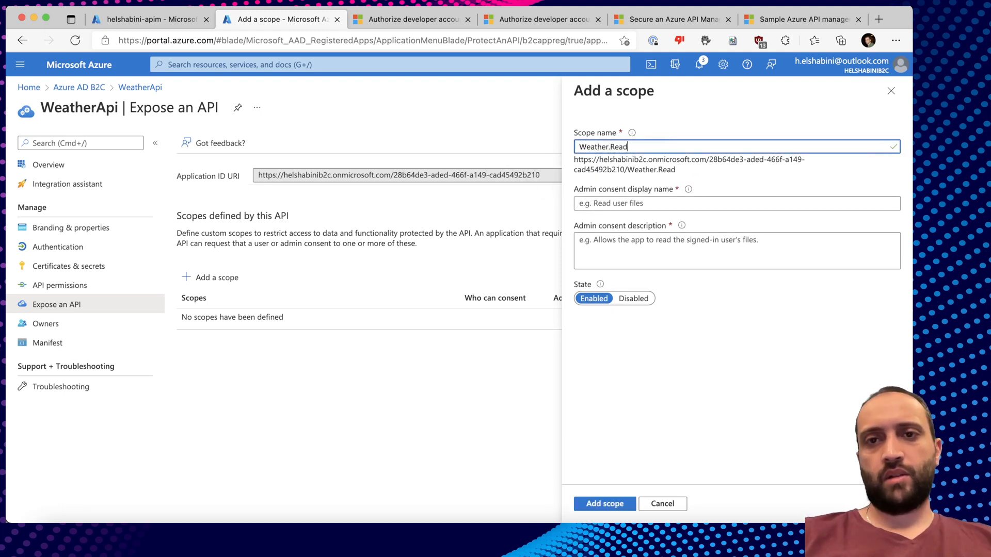
pyautogui.click(654, 203)
pyautogui.write('Reads')
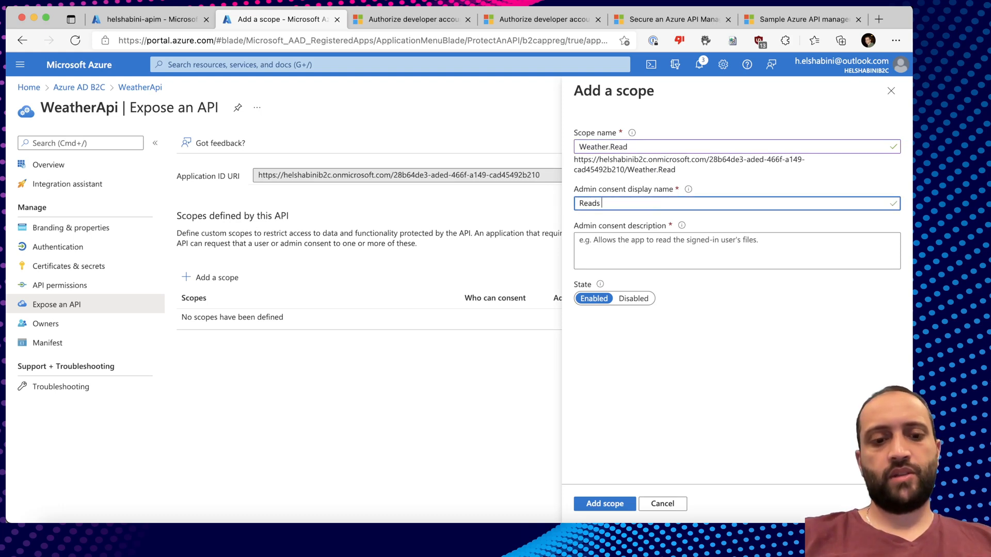
pyautogui.write(' weather forecast')
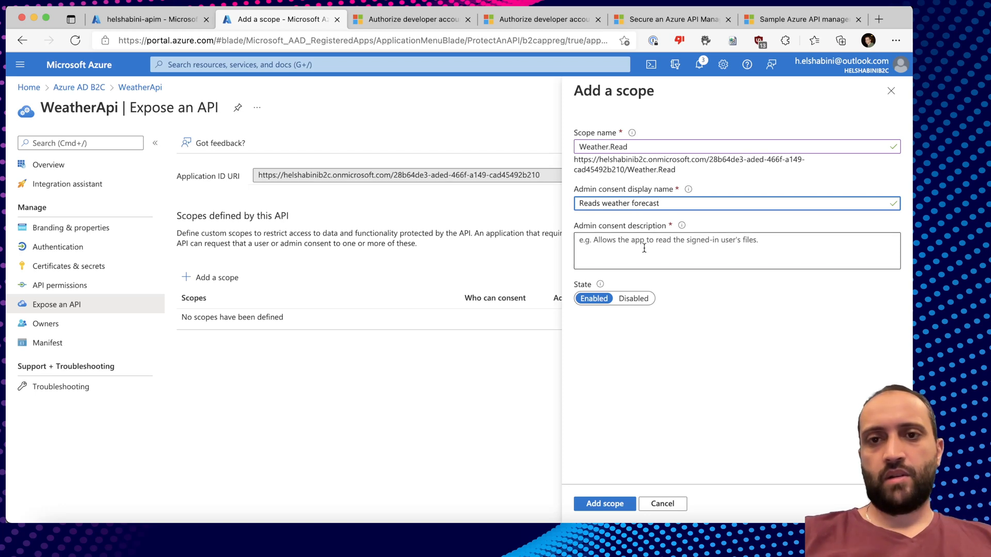
pyautogui.press('Tab')
pyautogui.write('Allo')
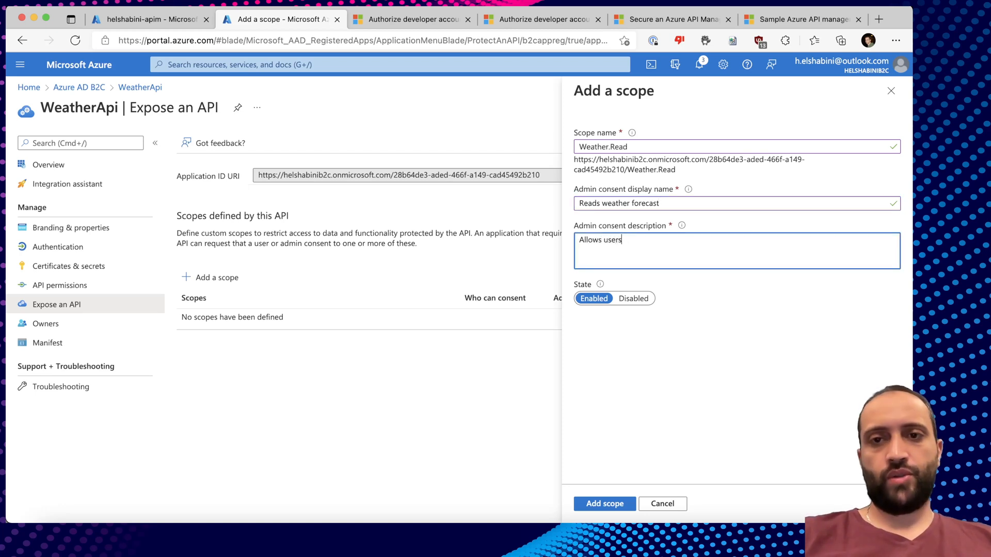
pyautogui.write('ws users to request a weather fore')
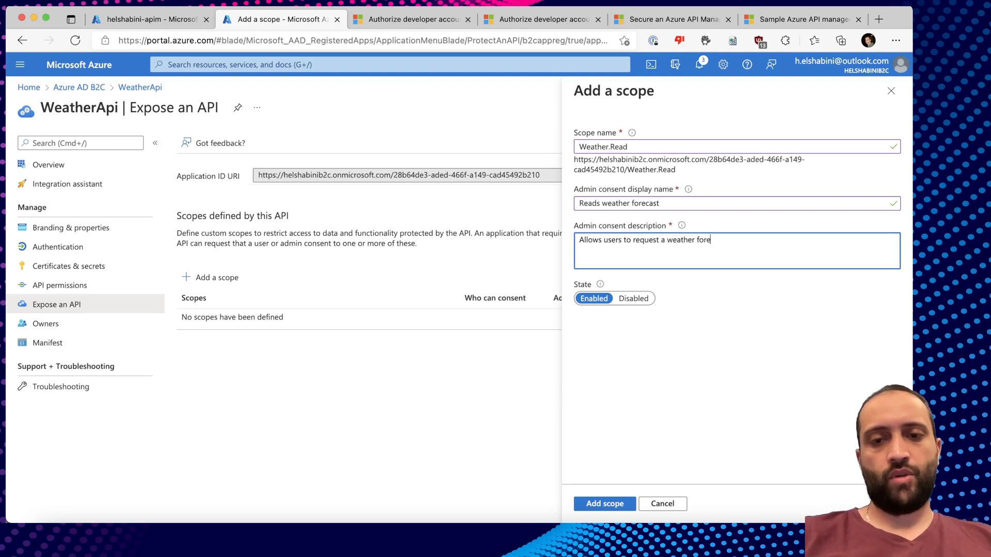
pyautogui.write('cast')
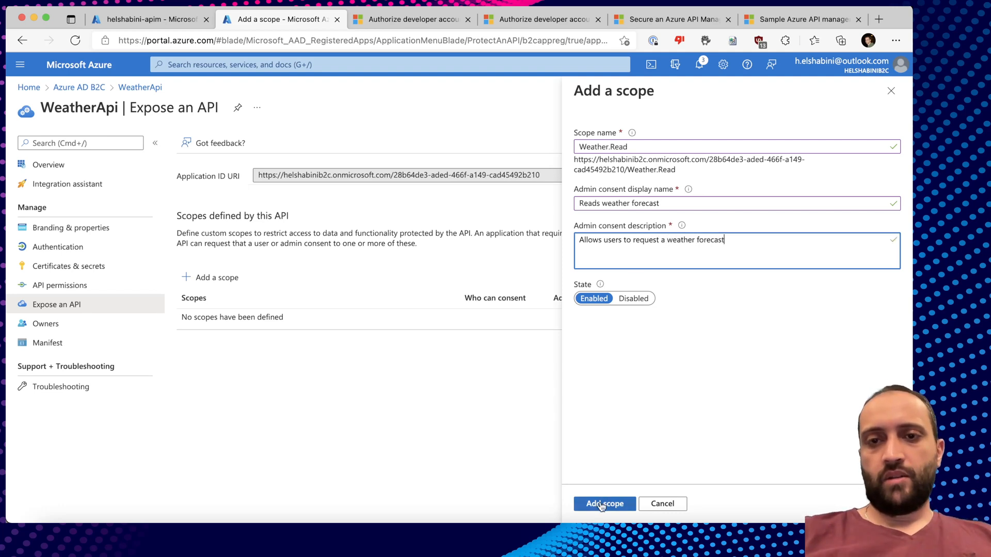
pyautogui.click(599, 504)
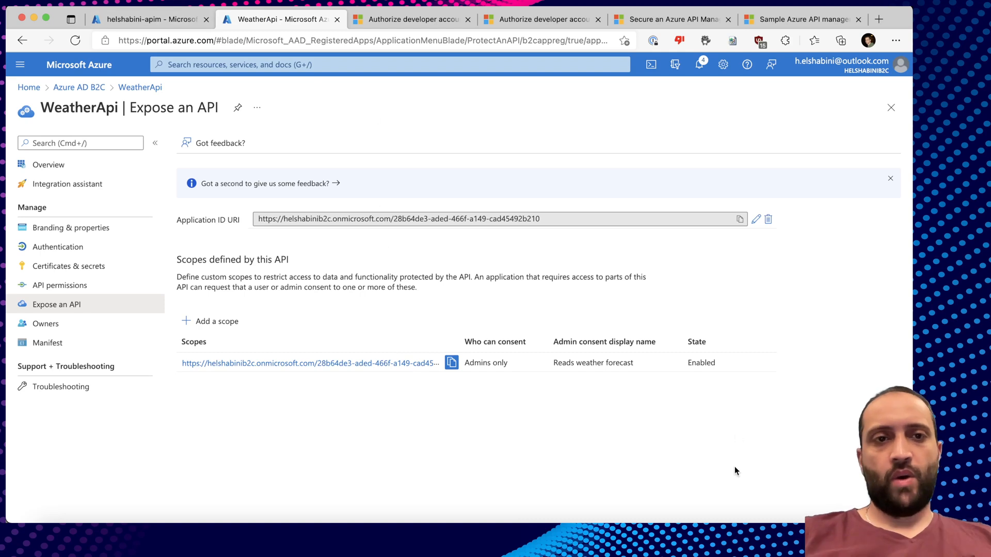
# Copy WeatherApi's Application (client) ID into the ClientId value in appsettings.json.
pyautogui.click(140, 87)
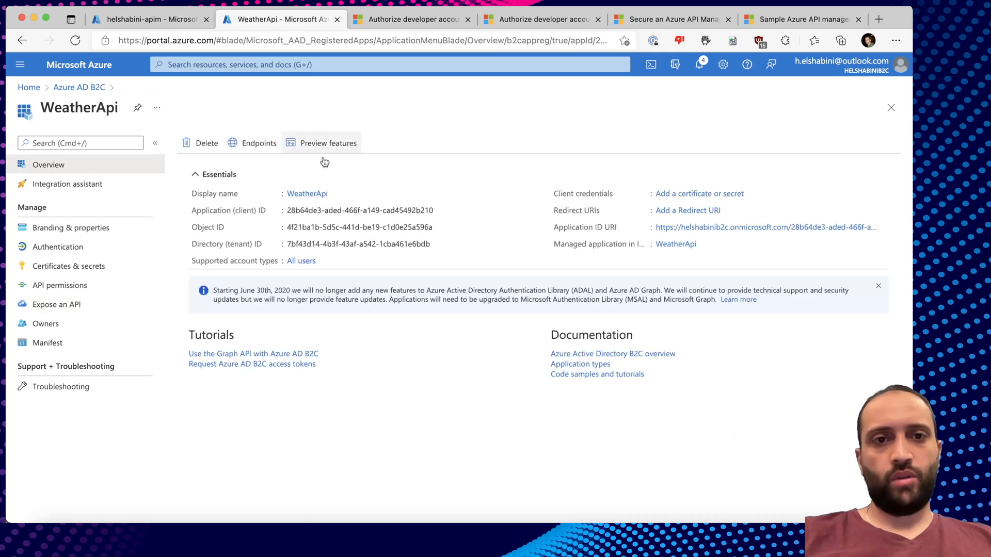
pyautogui.click(440, 210)
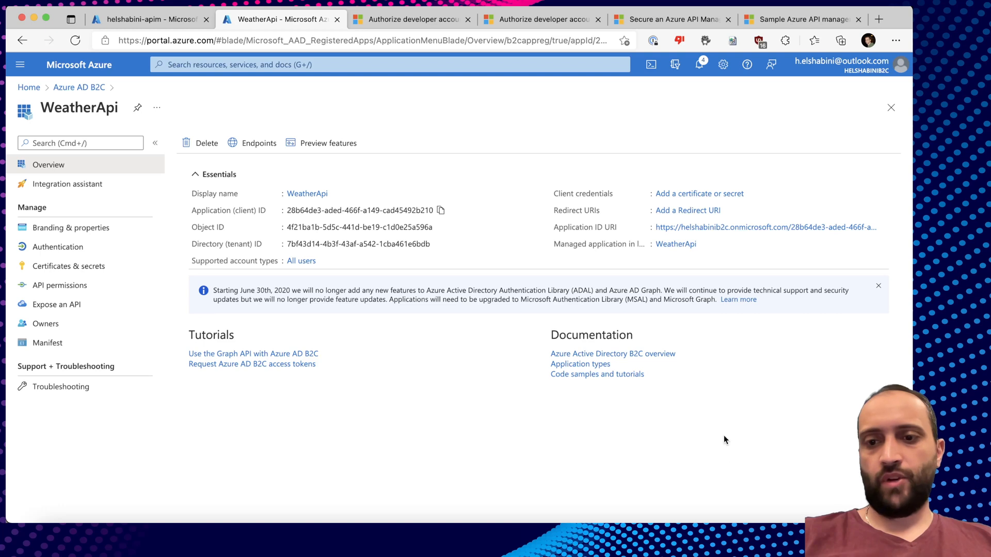
pyautogui.click(748, 534)
pyautogui.press('super+v')
# Copy the AzureAdB2C settings block into appsettings.Development.json.
pyautogui.doubleClick(438, 155)
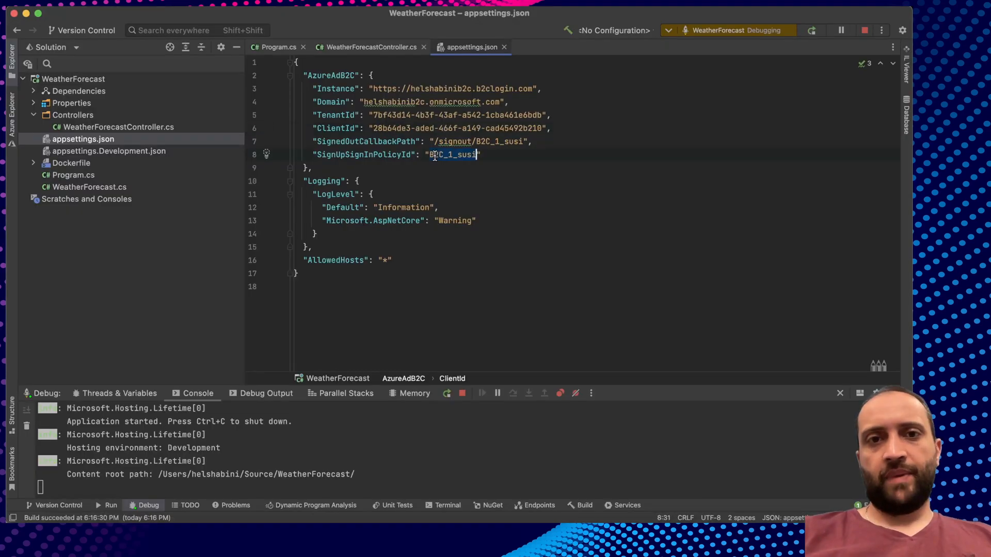
pyautogui.doubleClick(506, 142)
pyautogui.doubleClick(447, 156)
pyautogui.hotkey('alt', 'Up')
pyautogui.hotkey('alt', 'Up')
pyautogui.hotkey('alt', 'Up')
pyautogui.hotkey('alt', 'Up')
pyautogui.hotkey('alt', 'Up')
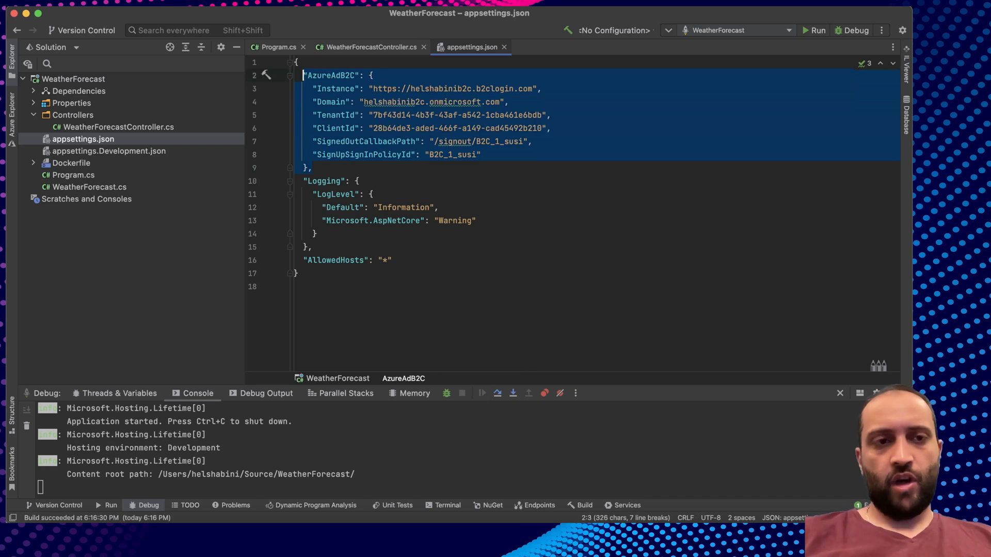
pyautogui.doubleClick(98, 150)
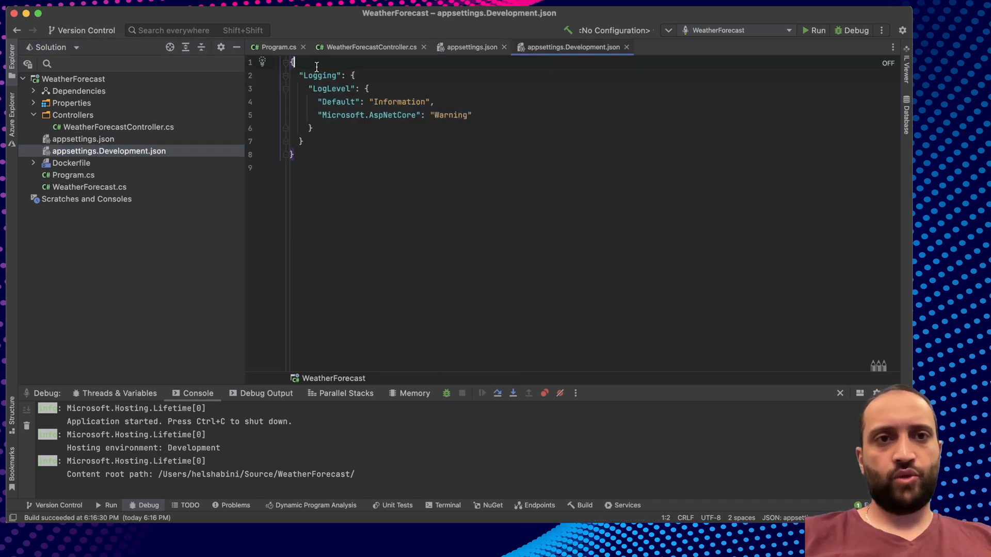
pyautogui.press('super+v')
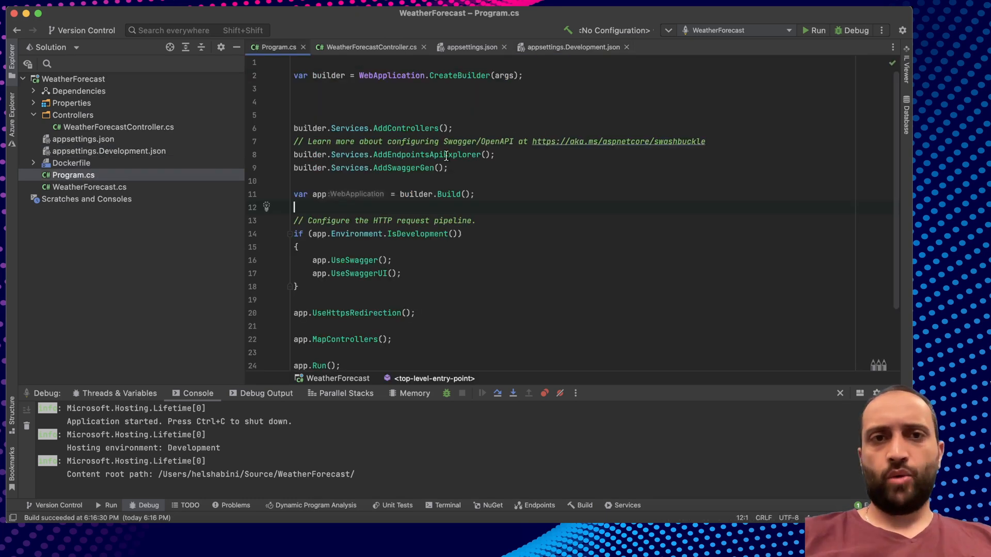
# Add the identity usings and AddAuthentication with AddMicrosoftIdentityWebApi to Program.cs.
pyautogui.click(375, 65)
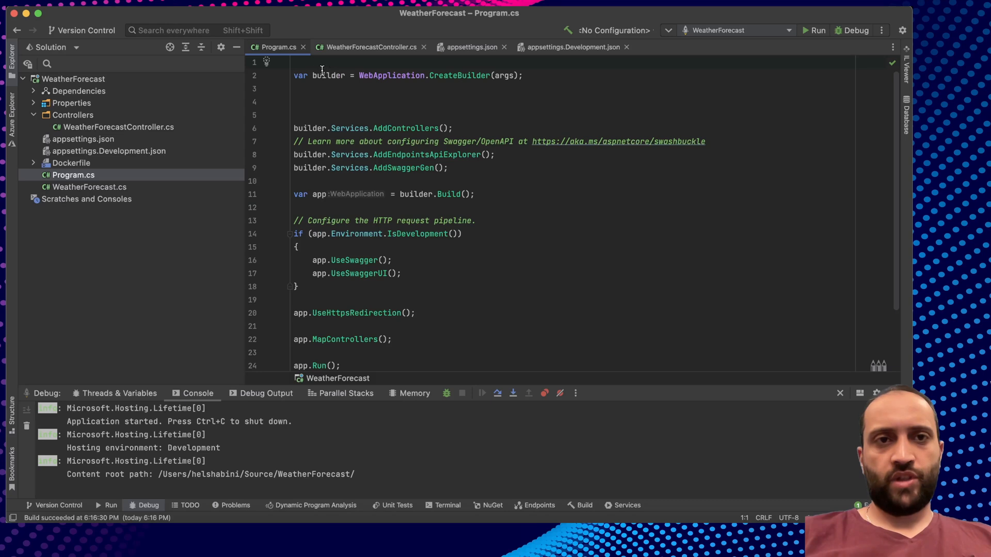
pyautogui.press('super+v')
pyautogui.press('Return')
pyautogui.click(329, 147)
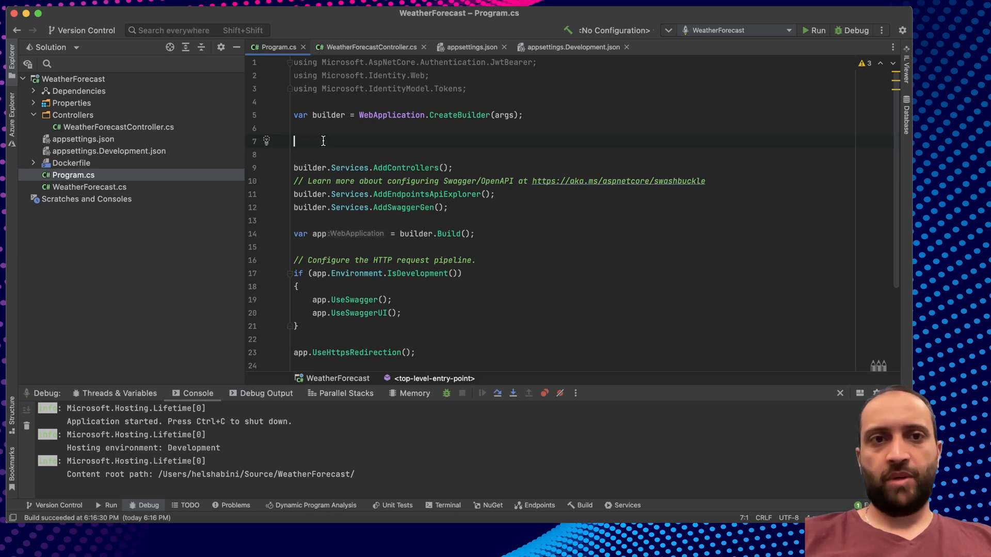
pyautogui.press('super+v')
pyautogui.doubleClick(427, 143)
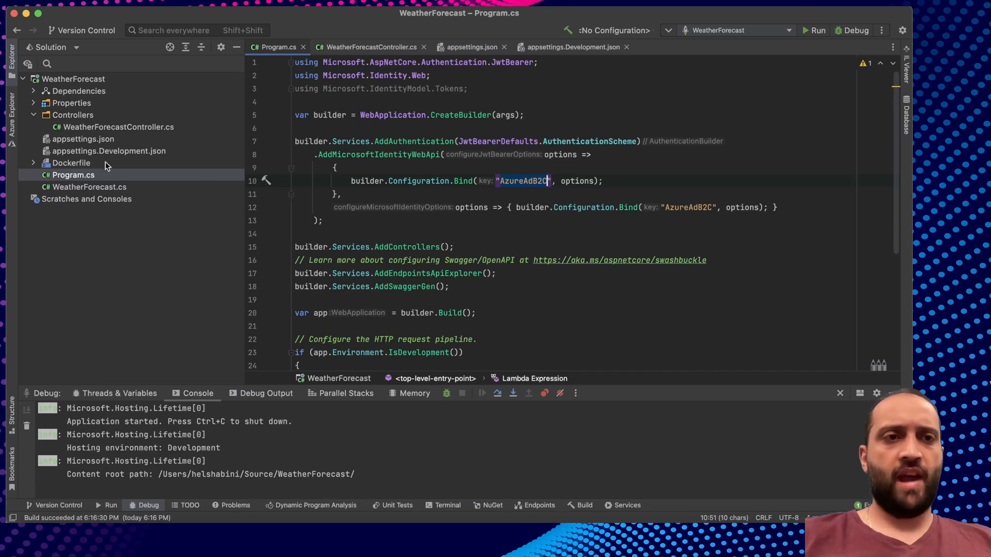
# Add UseAuthentication and UseAuthorization after UseHttpsRedirection in Program.cs.
pyautogui.scroll(-3, 526, 207)
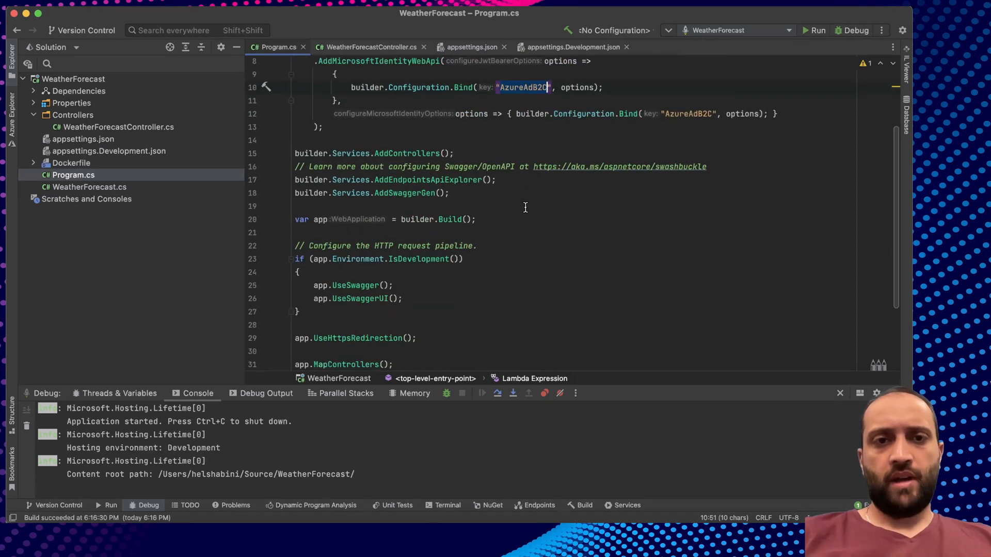
pyautogui.scroll(-3, 525, 208)
pyautogui.click(450, 259)
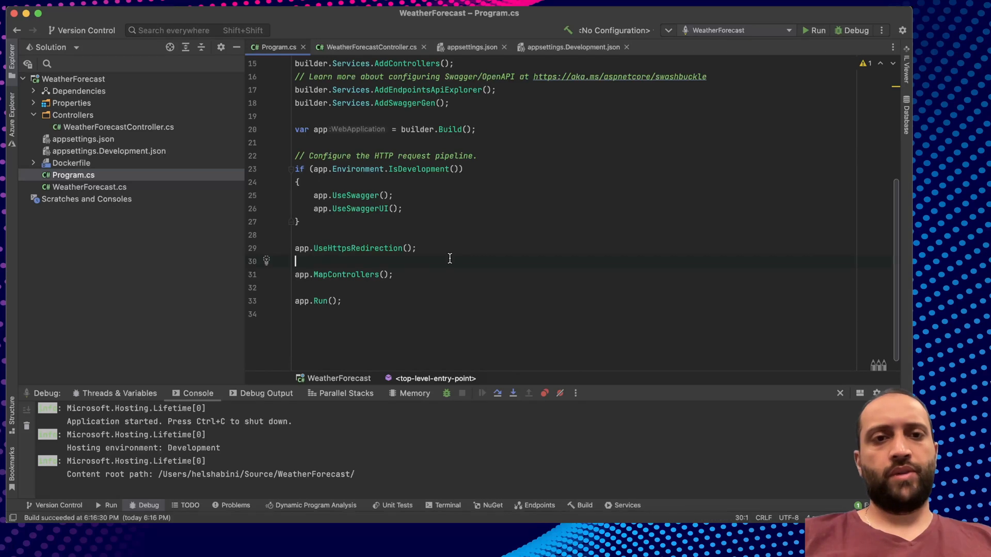
pyautogui.press('super+v')
pyautogui.click(439, 248)
pyautogui.press('Return')
pyautogui.click(418, 301)
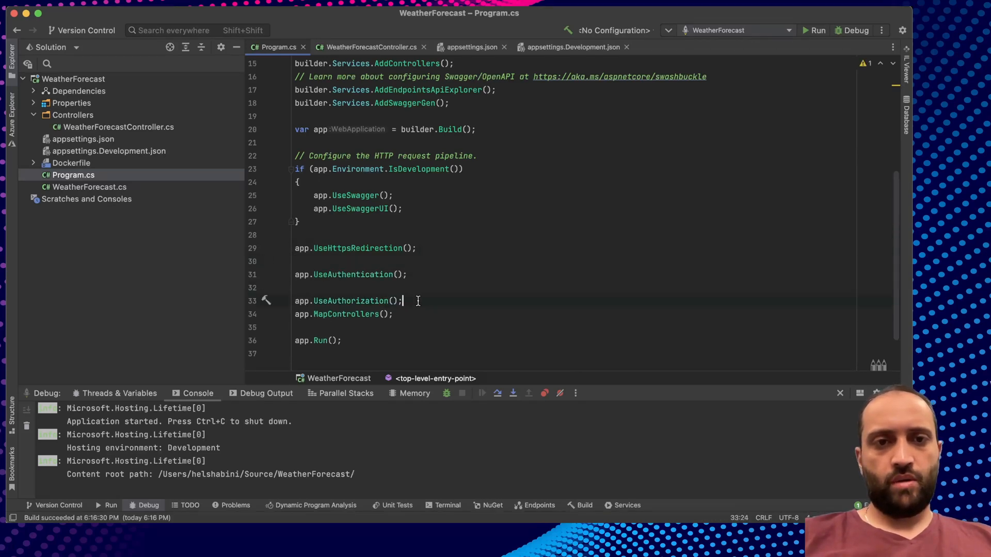
pyautogui.press('Return')
pyautogui.click(361, 275)
pyautogui.click(360, 300)
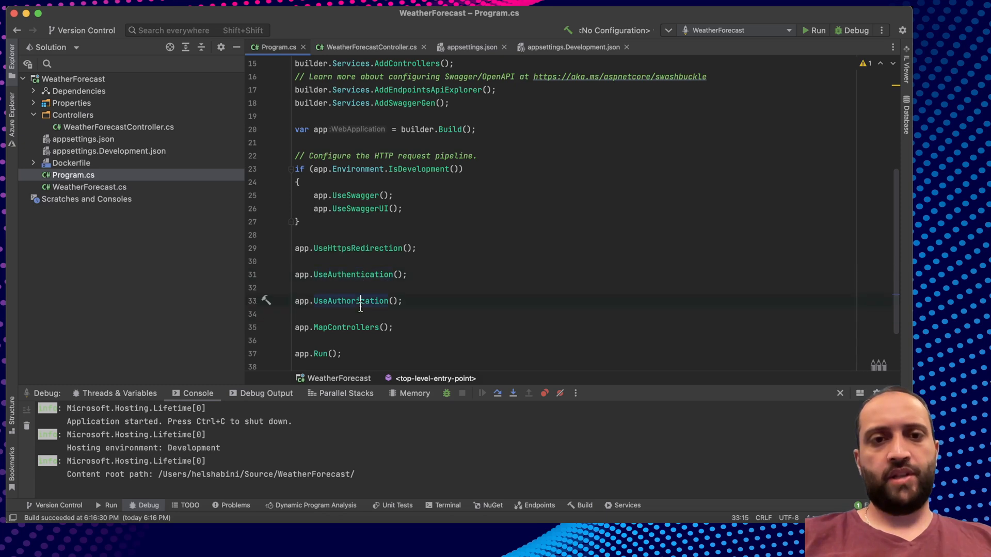
pyautogui.click(410, 301)
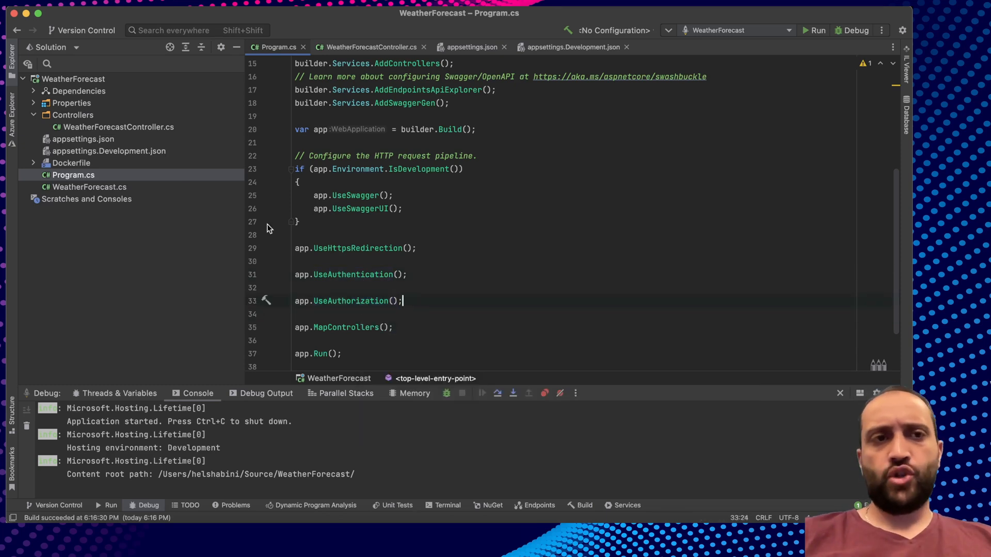
# Protect WeatherForecastController with [Authorize] using the JWT bearer scheme.
pyautogui.doubleClick(105, 129)
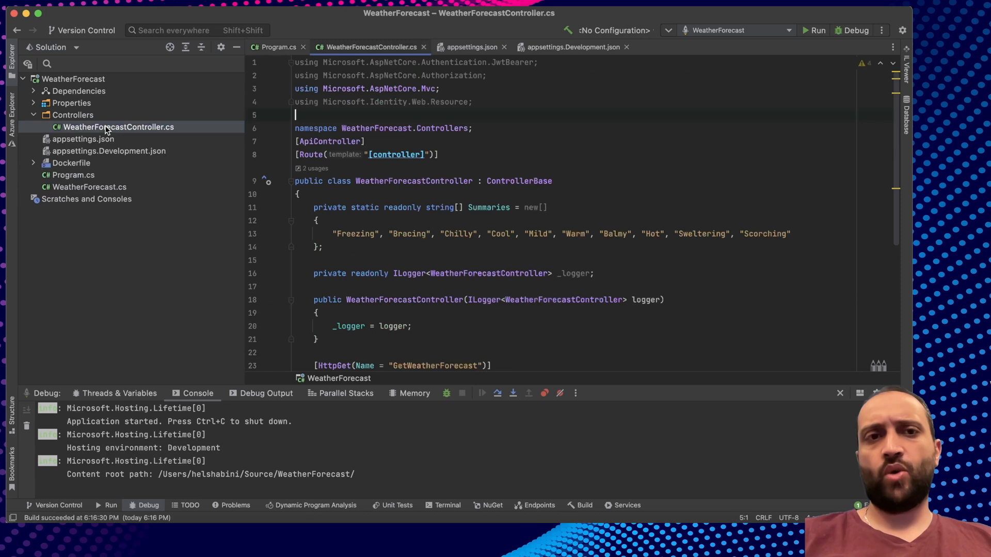
pyautogui.doubleClick(322, 141)
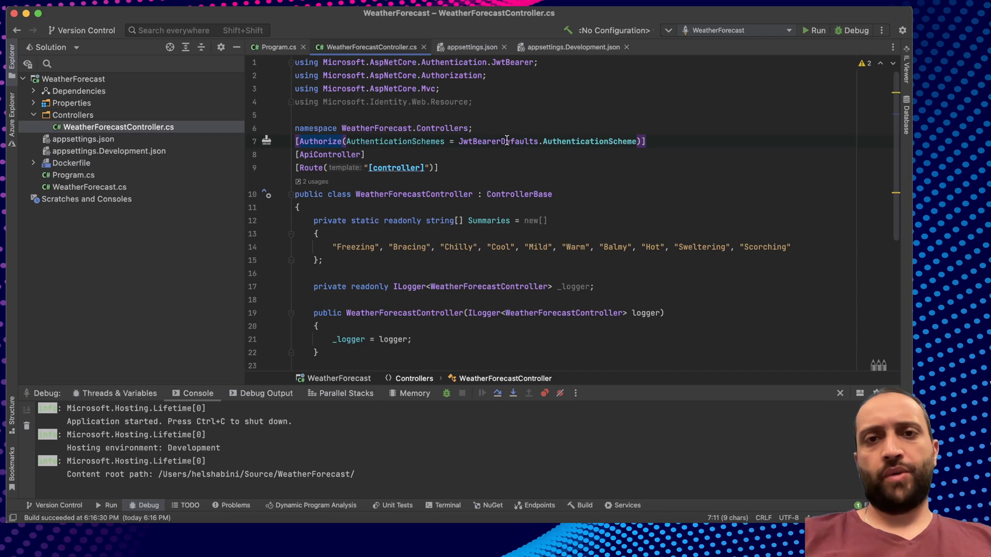
pyautogui.moveTo(638, 141); pyautogui.dragTo(460, 141)
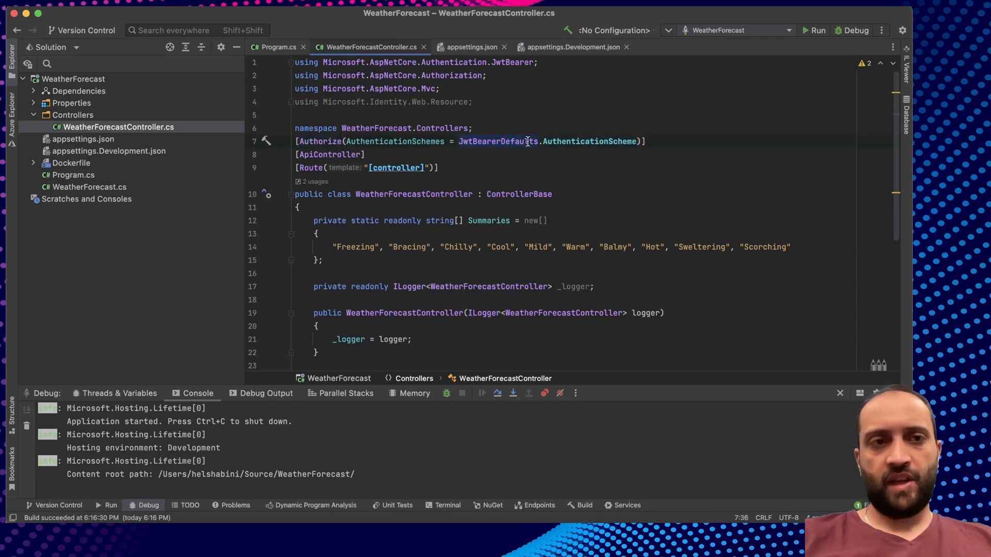
# Run the WeatherForecast API under Rider's debugger on localhost:7148.
pyautogui.doubleClick(80, 177)
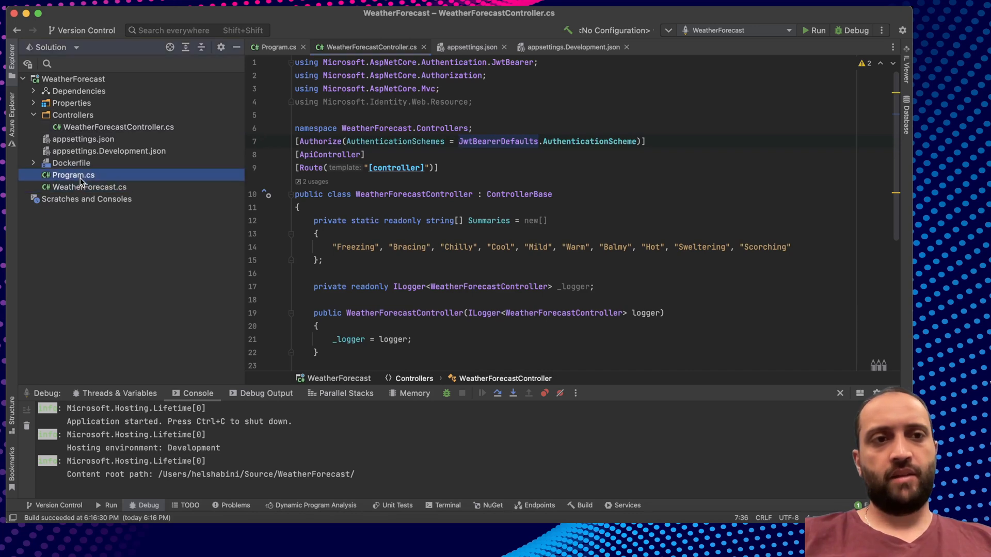
pyautogui.scroll(5, 428, 227)
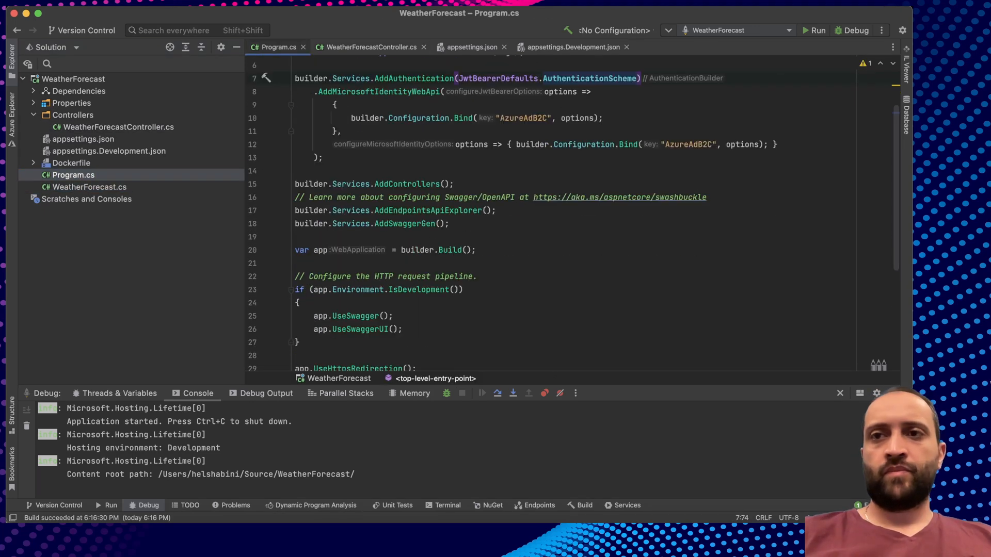
pyautogui.click(852, 31)
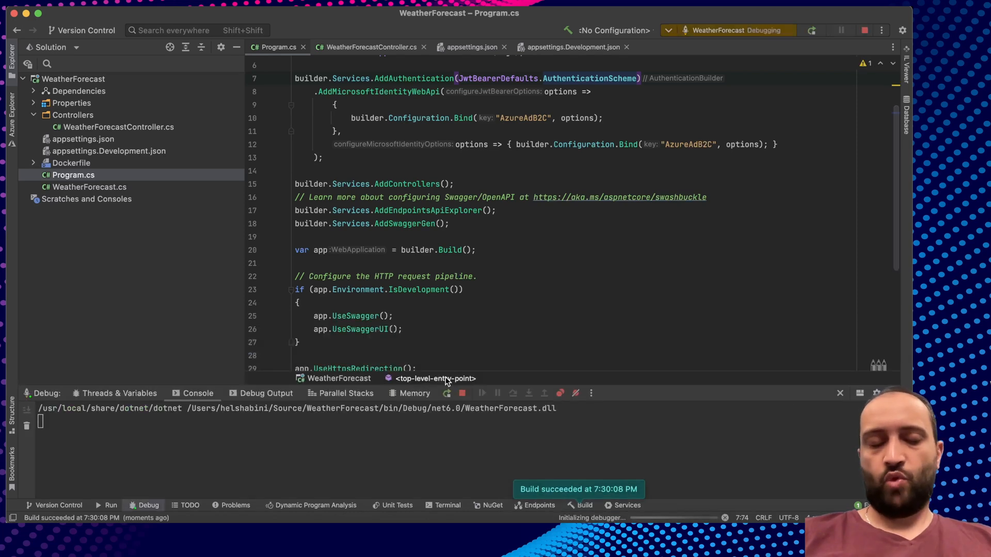
pyautogui.scroll(3, 158, 419)
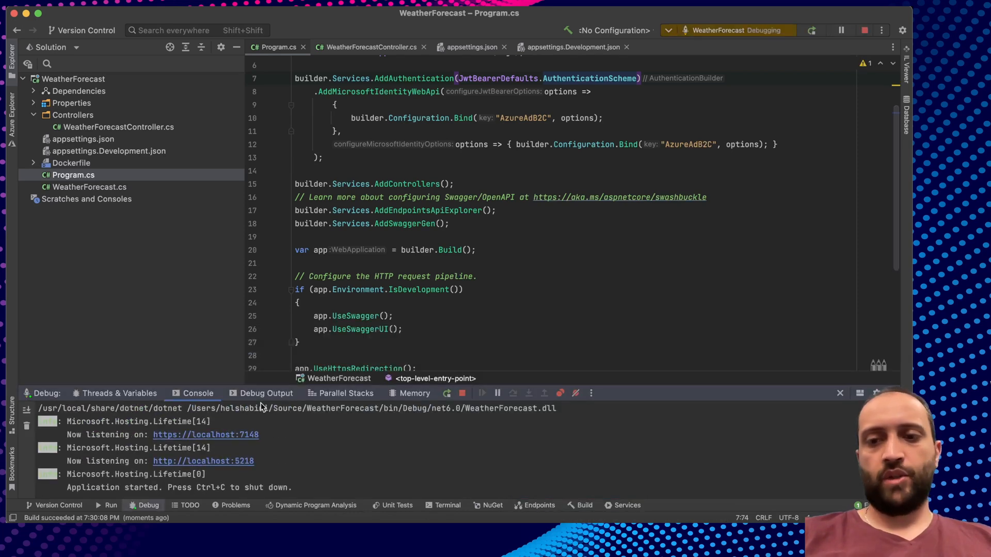
# Send Paw's local No Auth WeatherForecast request and get 401 Unauthorized.
pyautogui.click(646, 521)
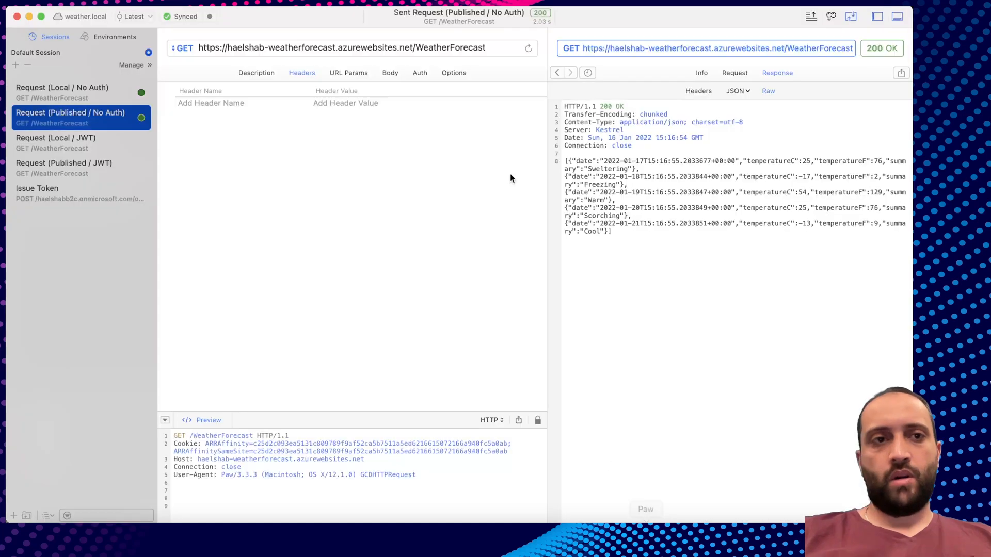
pyautogui.click(88, 93)
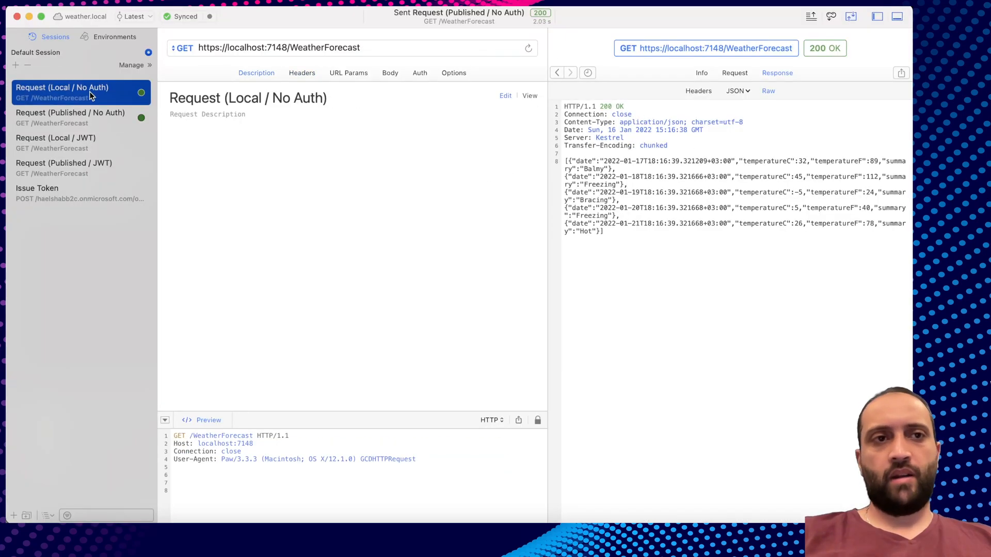
pyautogui.click(385, 47)
pyautogui.press('super+r')
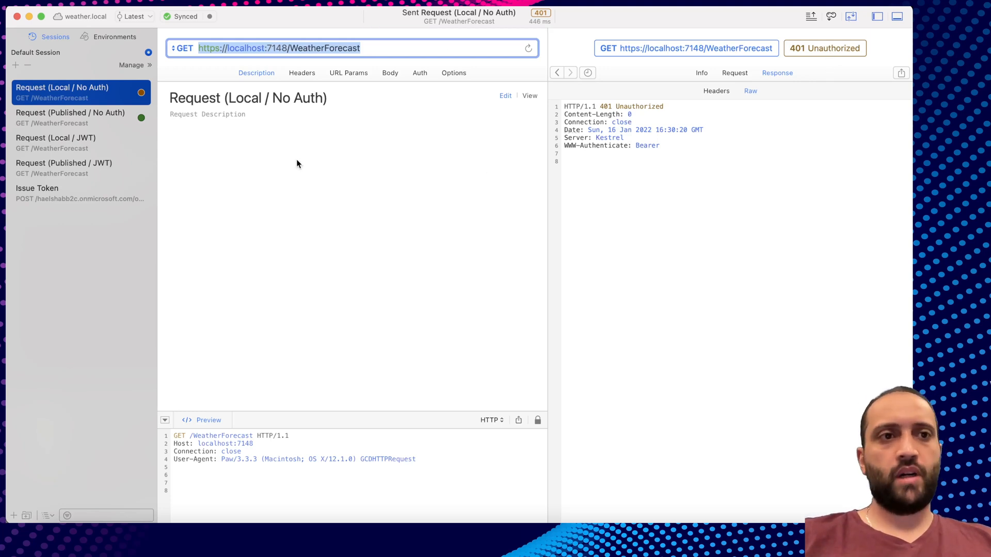
# Inspect the local JWT request's Bearer token, then return to the Azure portal.
pyautogui.click(55, 140)
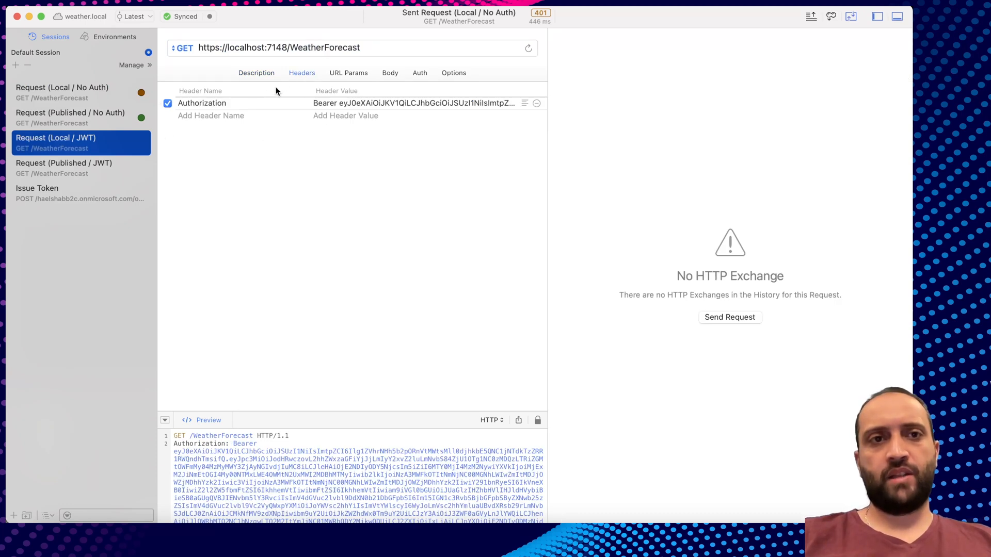
pyautogui.click(341, 104)
pyautogui.press('super+Tab')
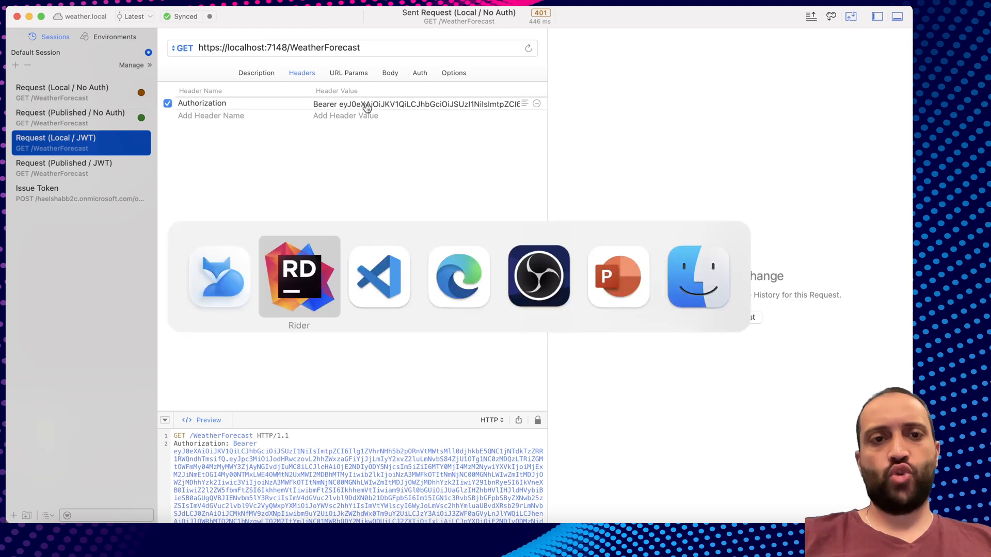
pyautogui.press('super+Tab')
pyautogui.press('super+Tab')
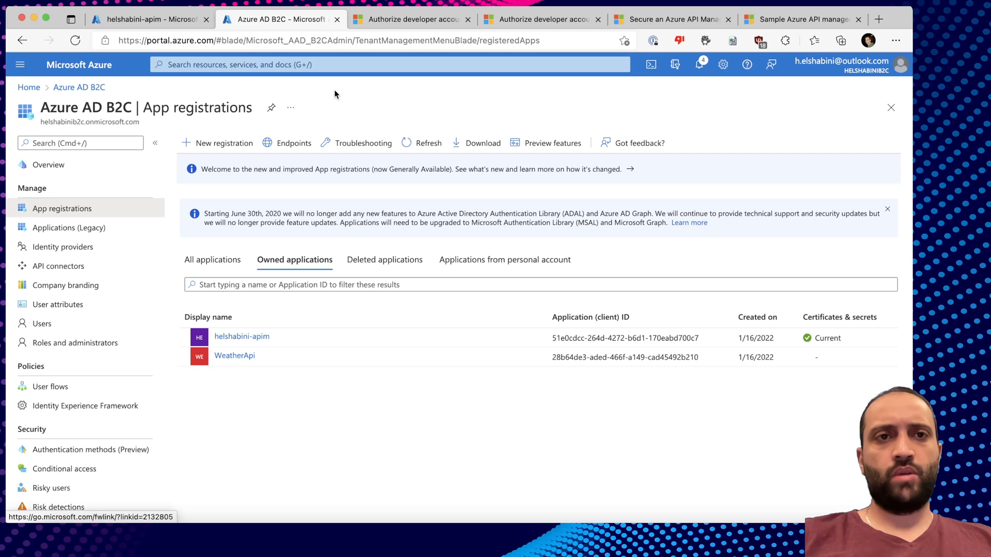
pyautogui.click(227, 143)
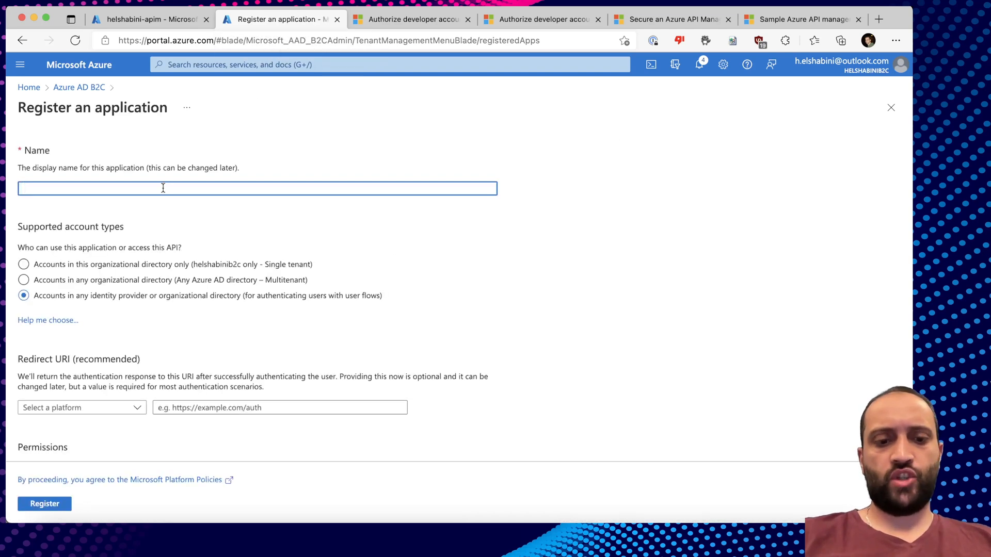
pyautogui.write('jwt.ms')
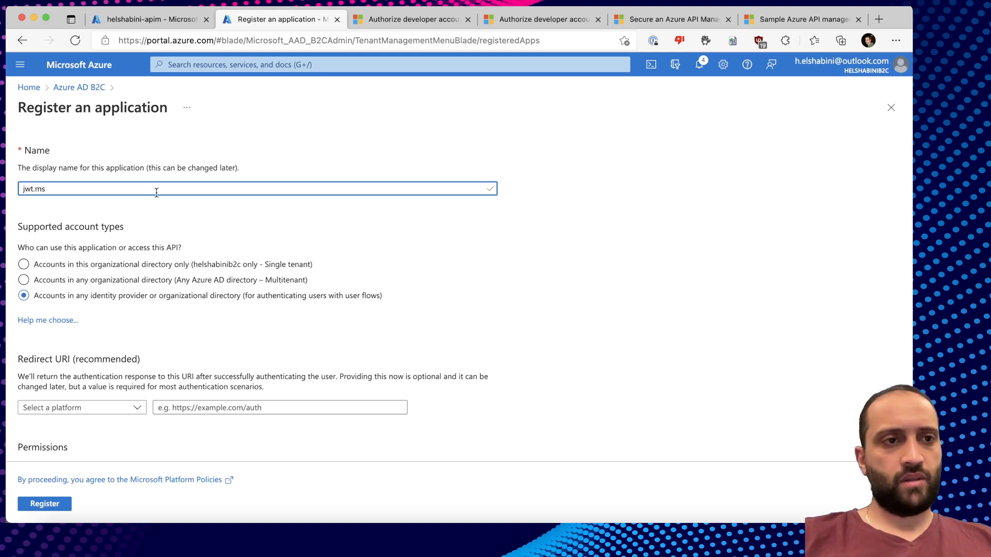
pyautogui.scroll(-2, 162, 189)
pyautogui.click(77, 349)
pyautogui.click(67, 384)
pyautogui.click(186, 351)
pyautogui.write('https://k')
pyautogui.write('wt')
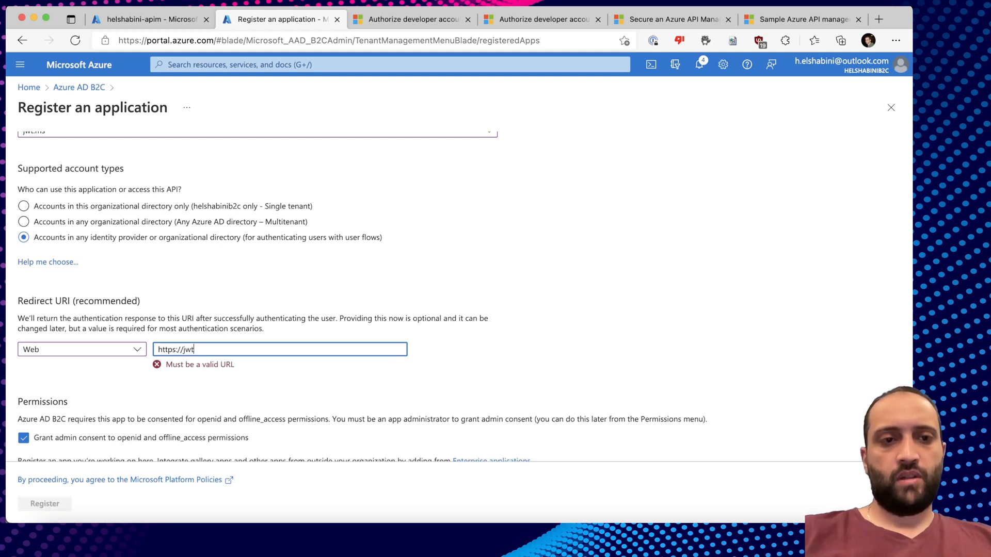
pyautogui.write('.ms')
pyautogui.click(45, 503)
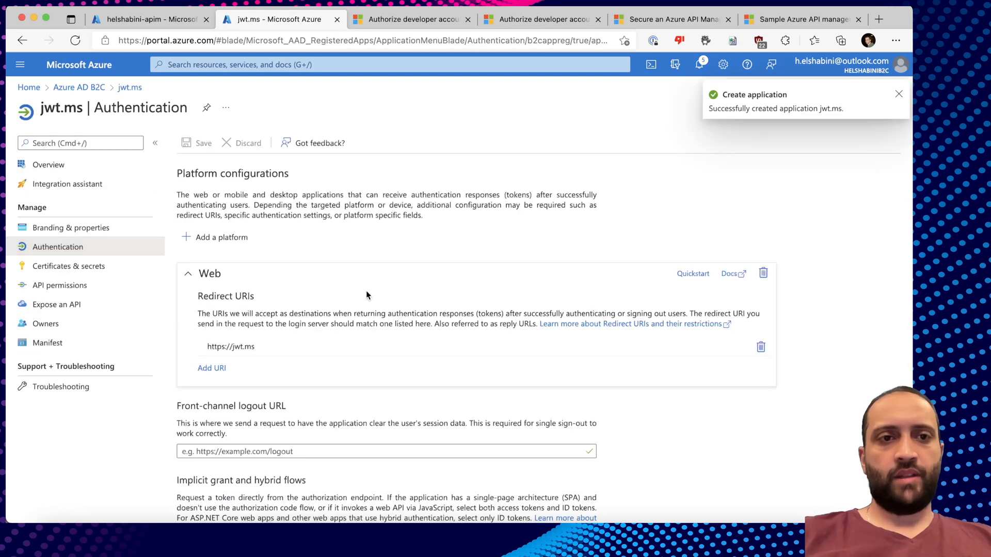
# Enable access and ID tokens for jwt.ms, then go to the B2C user flows.
pyautogui.scroll(-3, 366, 290)
pyautogui.scroll(-2, 366, 290)
pyautogui.click(182, 387)
pyautogui.click(182, 405)
pyautogui.click(79, 88)
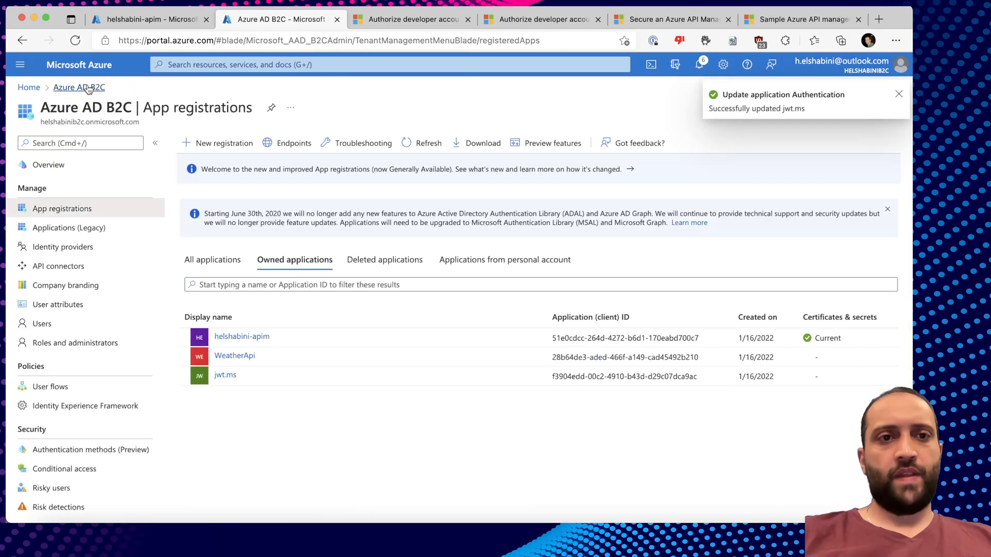
pyautogui.click(58, 388)
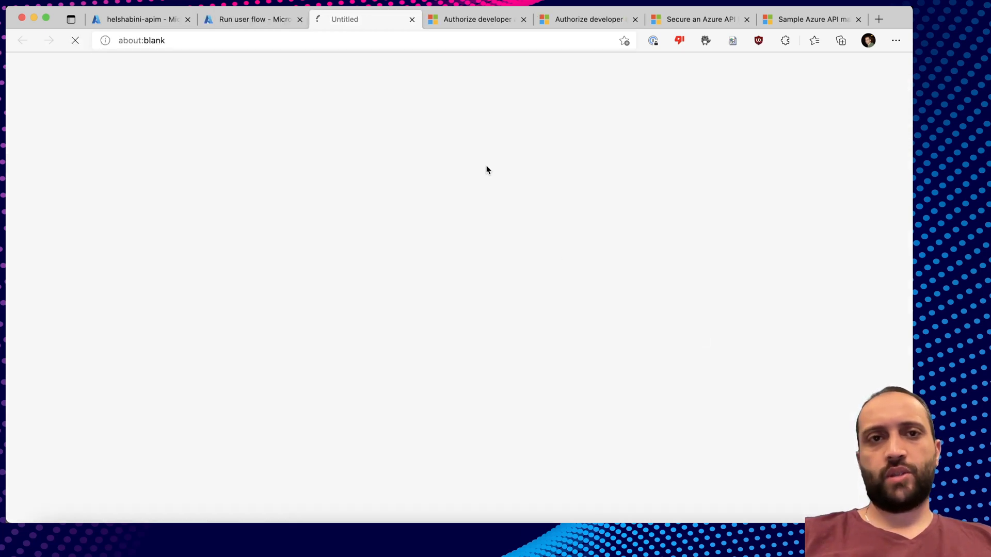
# Sign in on the B2C page with the account's e-mail and password.
pyautogui.click(415, 261)
pyautogui.press('Tab')
pyautogui.write('••••••••••••')
pyautogui.press('Return')
# Inspect the decoded B2C_1_susi token on jwt.ms, then return to Paw.
pyautogui.moveTo(123, 131); pyautogui.dragTo(536, 235)
pyautogui.scroll(-5, 370, 381)
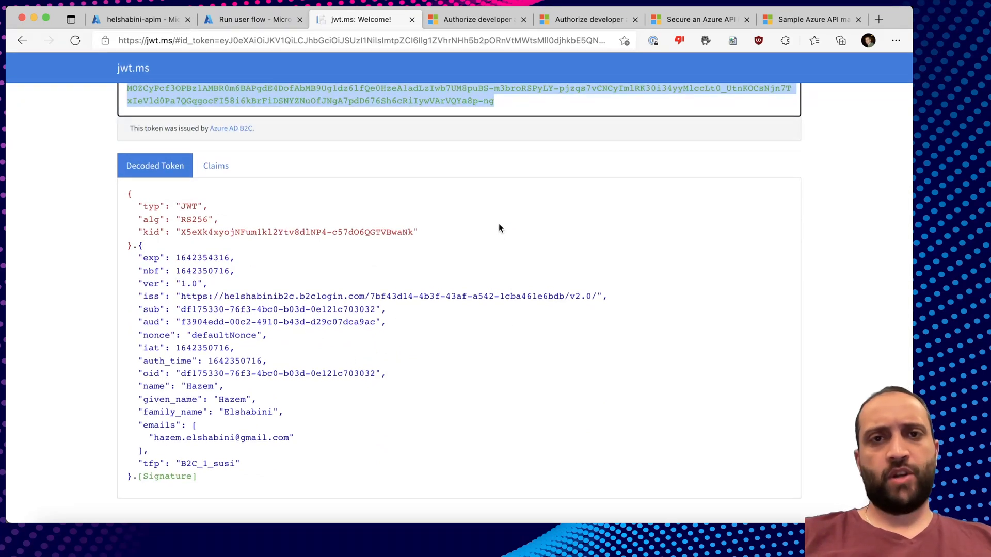
pyautogui.scroll(5, 498, 224)
pyautogui.press('super+Tab')
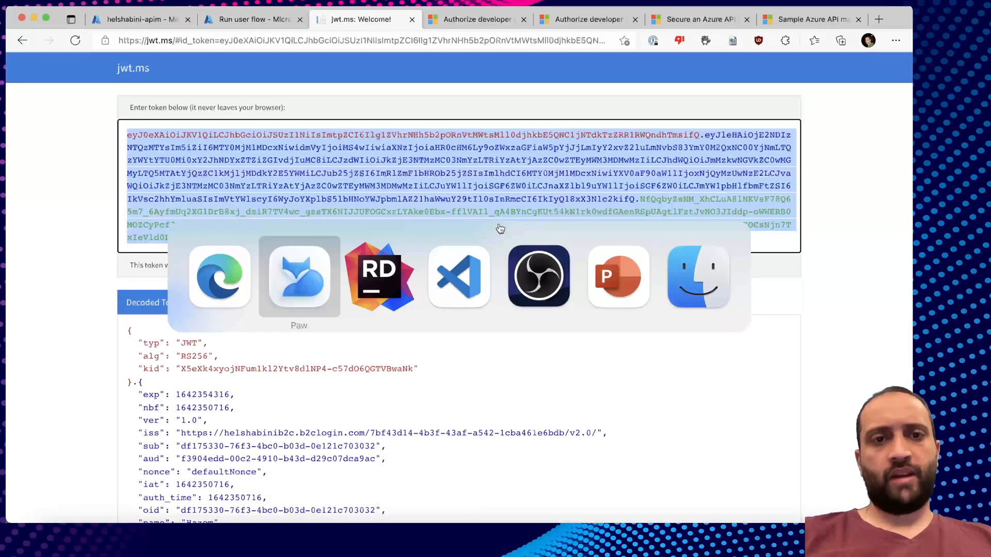
pyautogui.press('super+Tab')
pyautogui.press('shift+super+Tab')
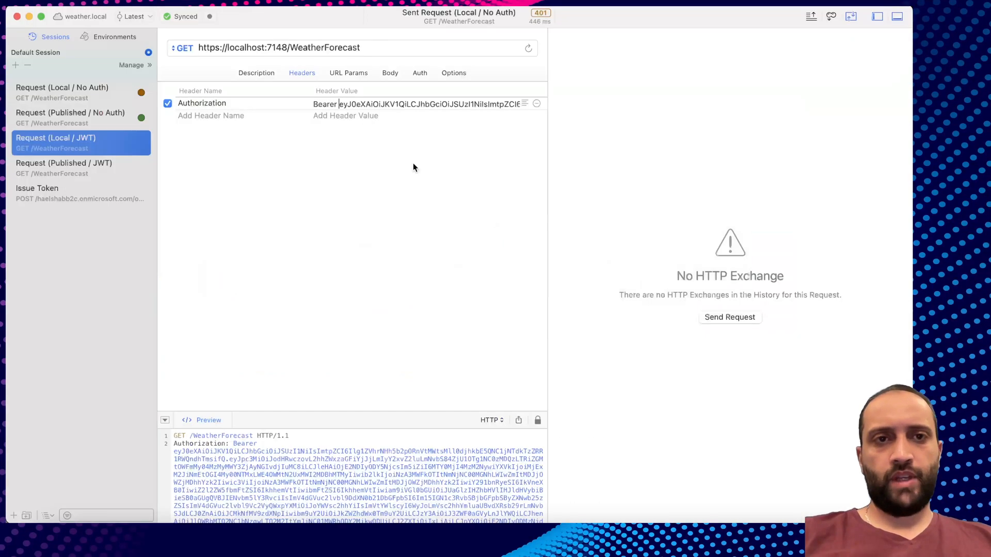
# Resend the local request with the new Bearer token, getting 401 invalid audience.
pyautogui.click(339, 105)
pyautogui.write('Bearer')
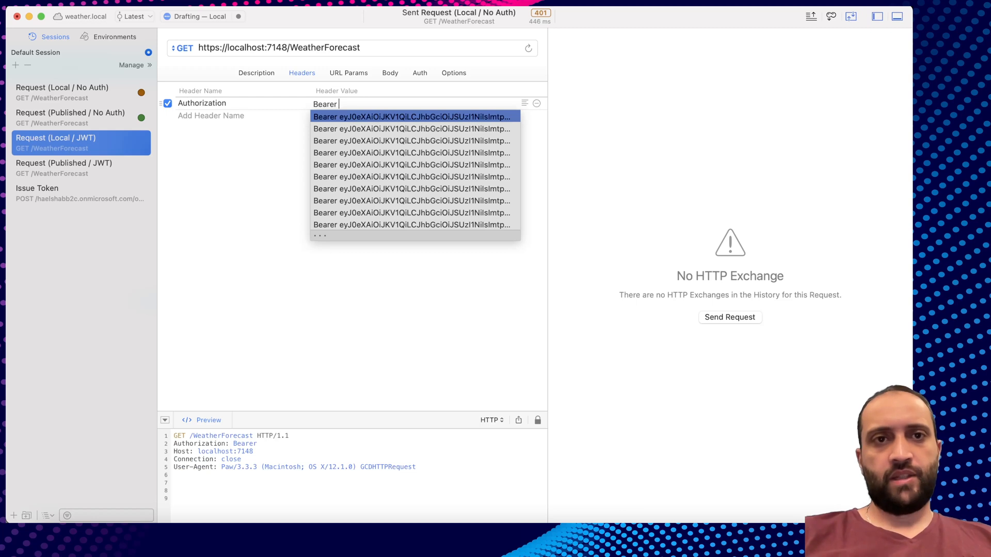
pyautogui.press('Return')
pyautogui.press('Tab')
pyautogui.click(370, 47)
pyautogui.press('Return')
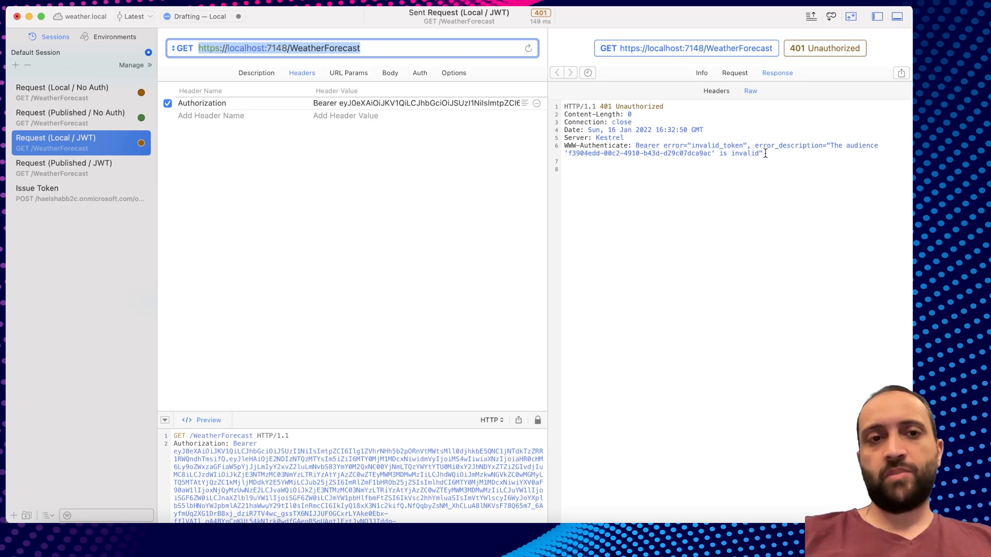
pyautogui.press('super+Tab')
pyautogui.click(152, 19)
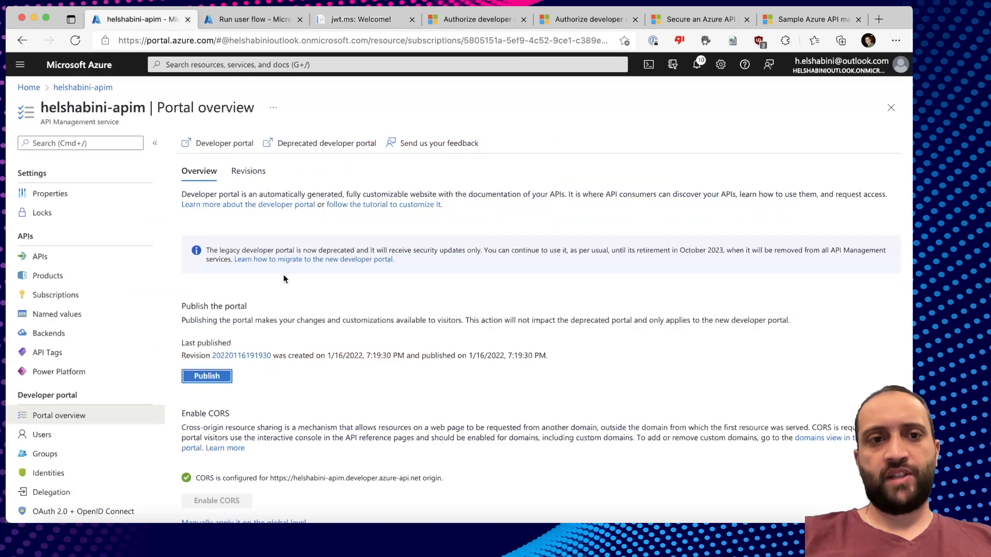
# Open the jwt.ms app registration's API permissions in Azure AD B2C.
pyautogui.click(258, 19)
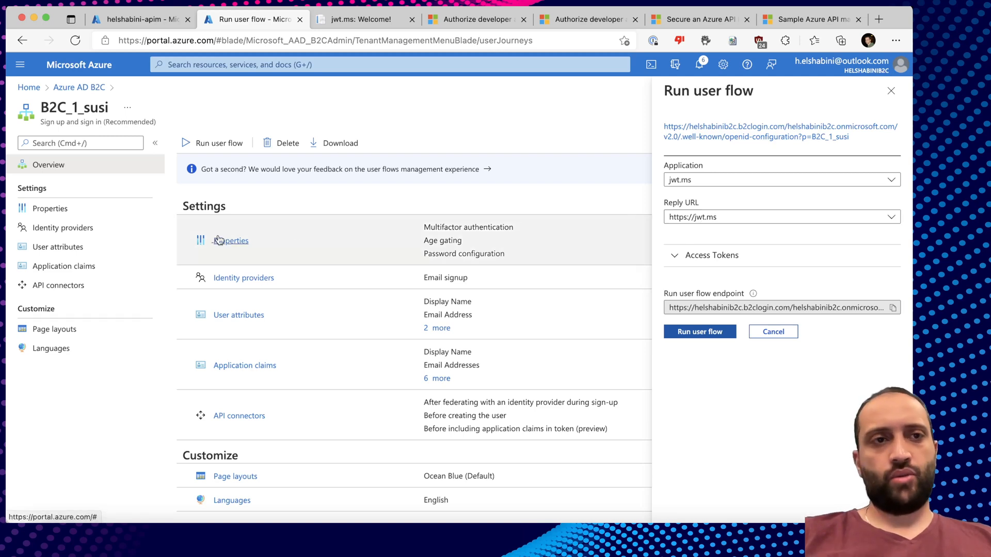
pyautogui.click(77, 88)
pyautogui.click(57, 209)
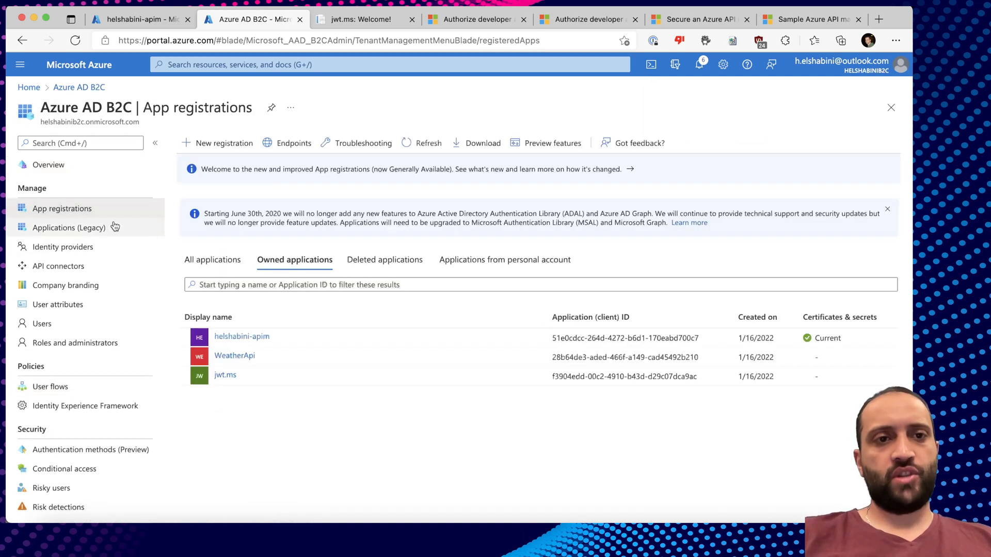
pyautogui.click(227, 376)
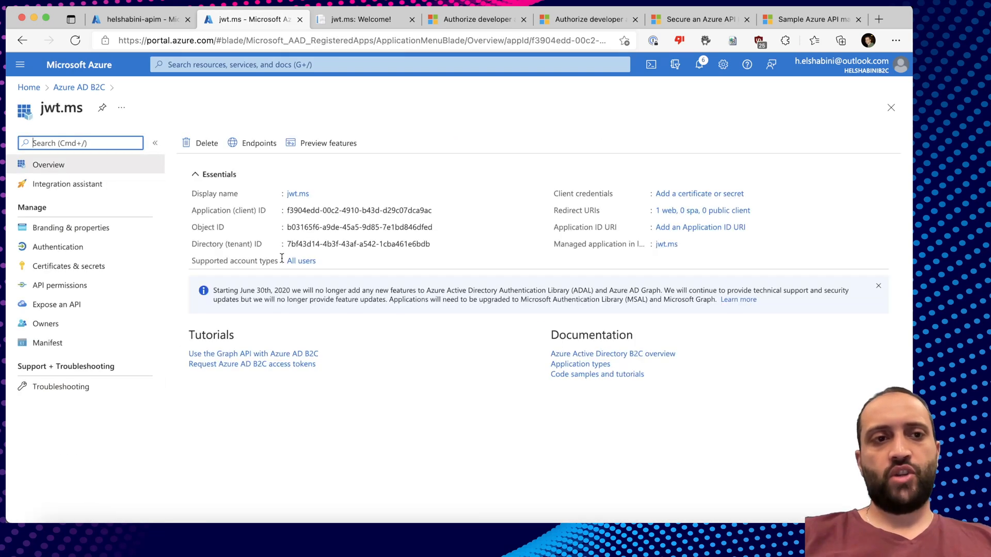
pyautogui.click(61, 305)
pyautogui.click(68, 289)
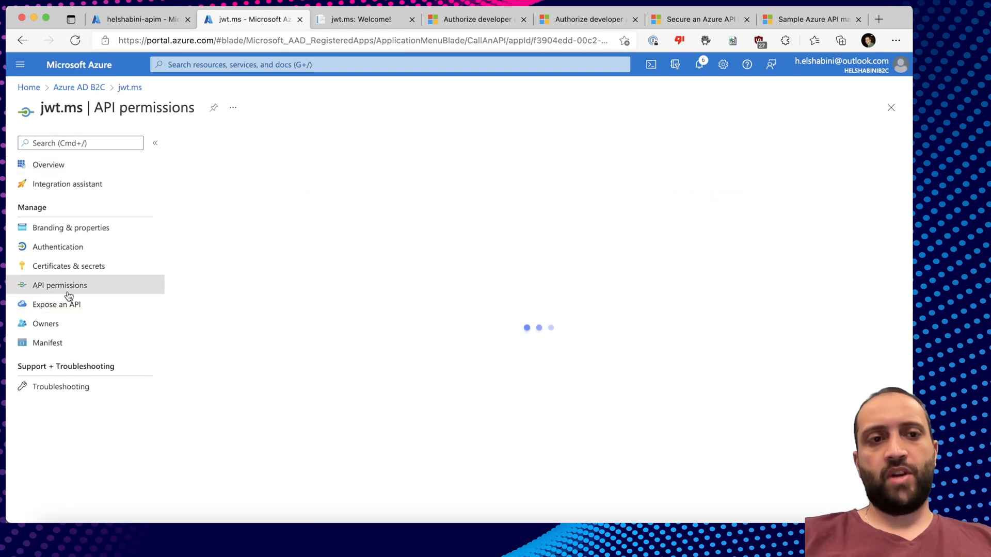
# Add WeatherApi's Weather.Read permission to jwt.ms and grant admin consent.
pyautogui.click(222, 287)
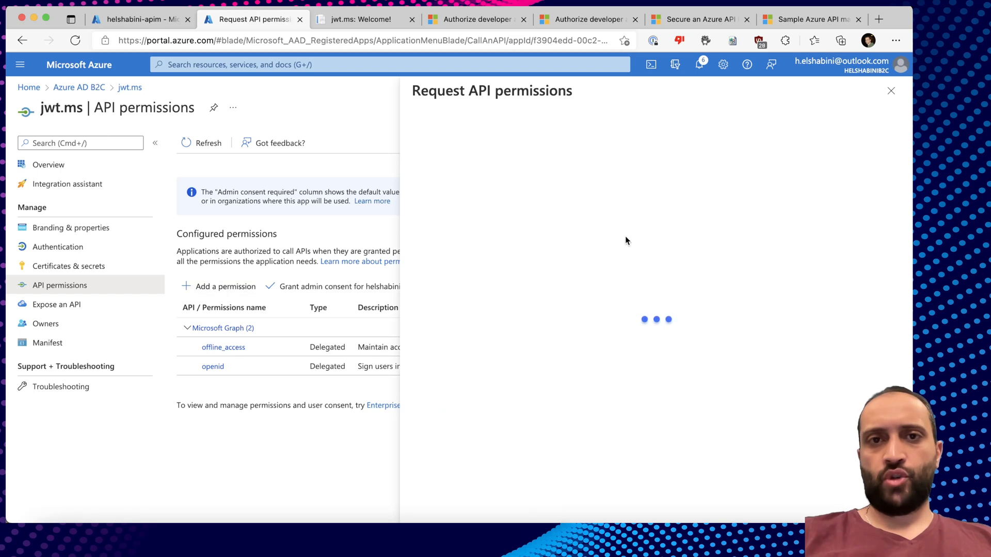
pyautogui.click(617, 147)
pyautogui.click(527, 222)
pyautogui.click(421, 414)
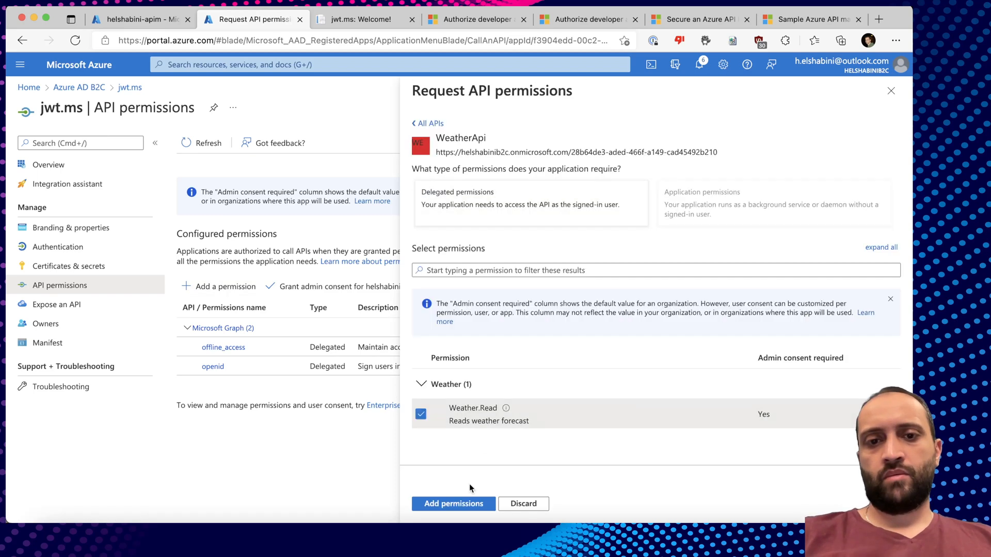
pyautogui.click(459, 503)
pyautogui.click(312, 320)
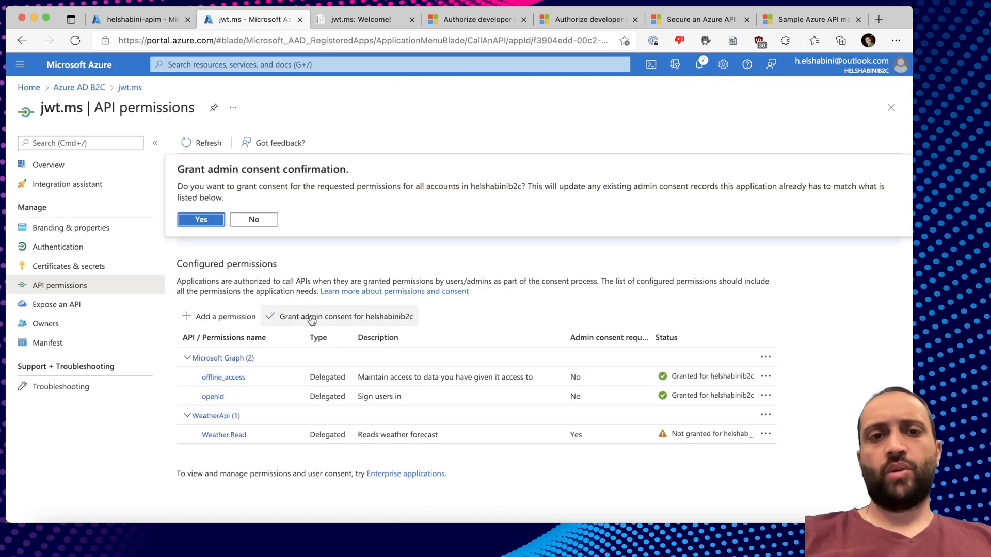
pyautogui.click(201, 219)
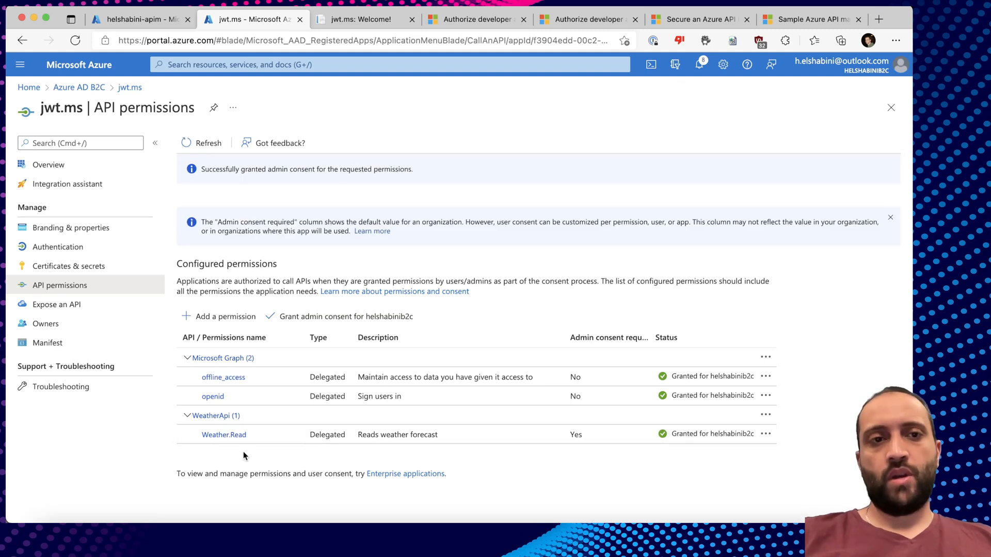
# Leave the jwt.ms app and go back to Azure AD B2C.
pyautogui.moveTo(40, 109)
pyautogui.mouseDown()
pyautogui.moveTo(81, 109)
pyautogui.moveTo(39, 108)
pyautogui.mouseUp()
pyautogui.click(80, 108)
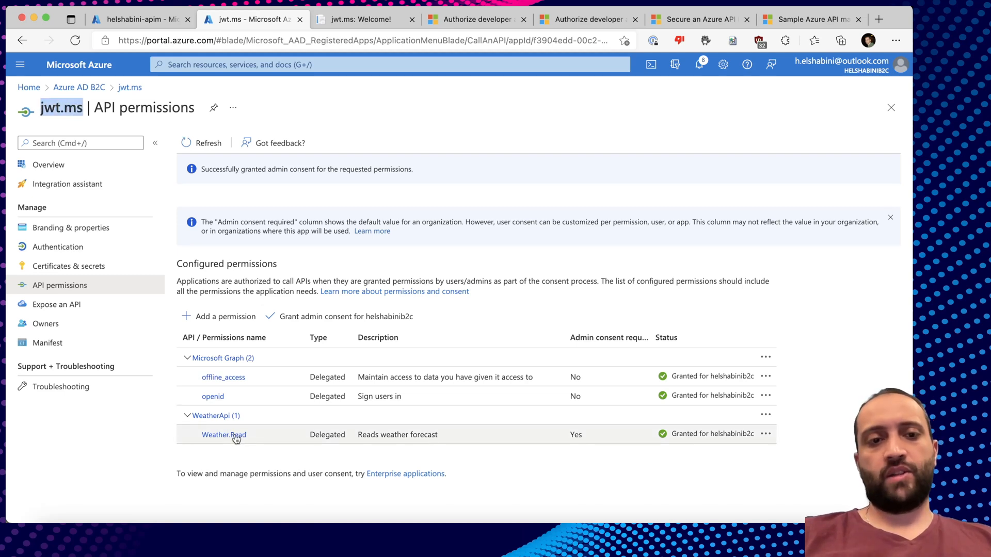
pyautogui.press('super+Tab')
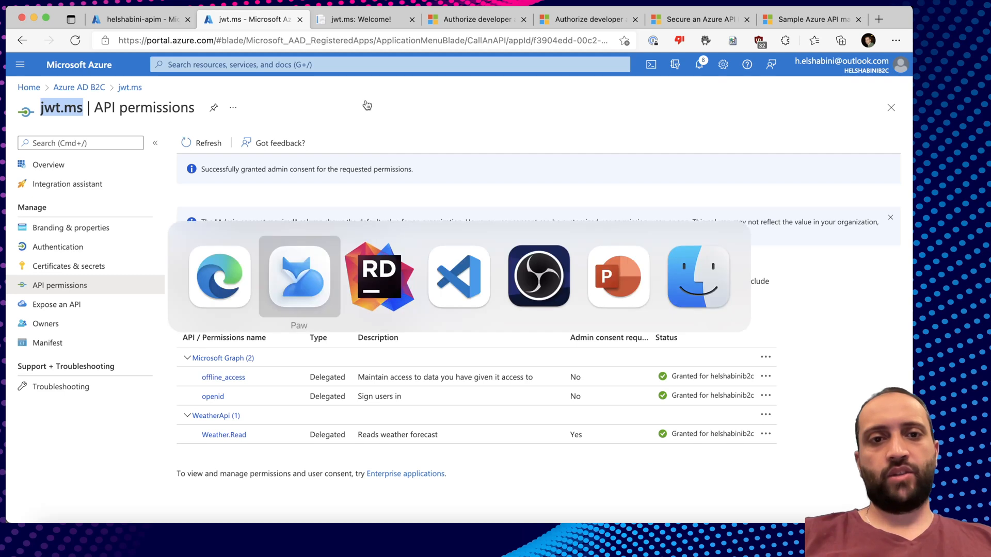
pyautogui.press('super+Tab')
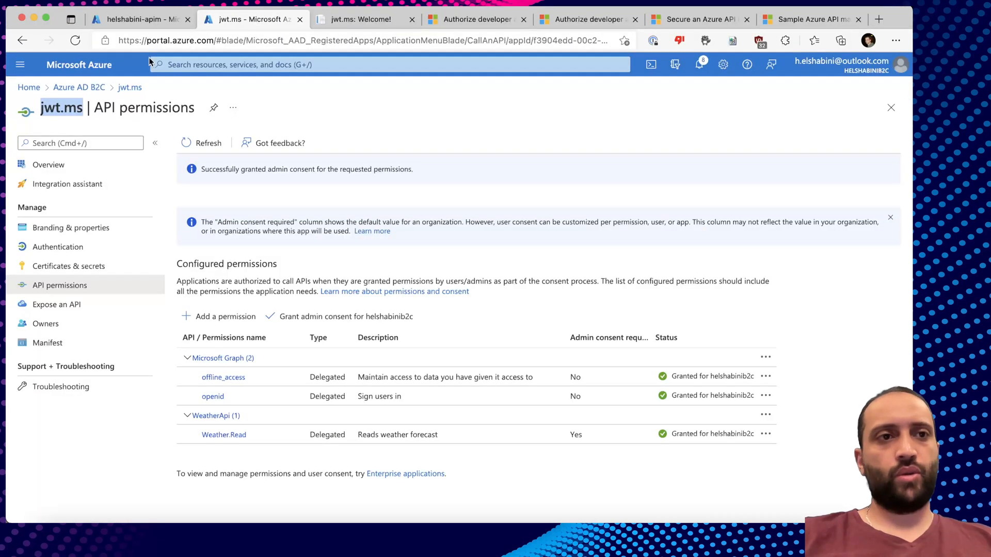
pyautogui.click(79, 87)
# Start a test run of the B2C_1_susi user flow with jwt.ms as the application.
pyautogui.click(50, 386)
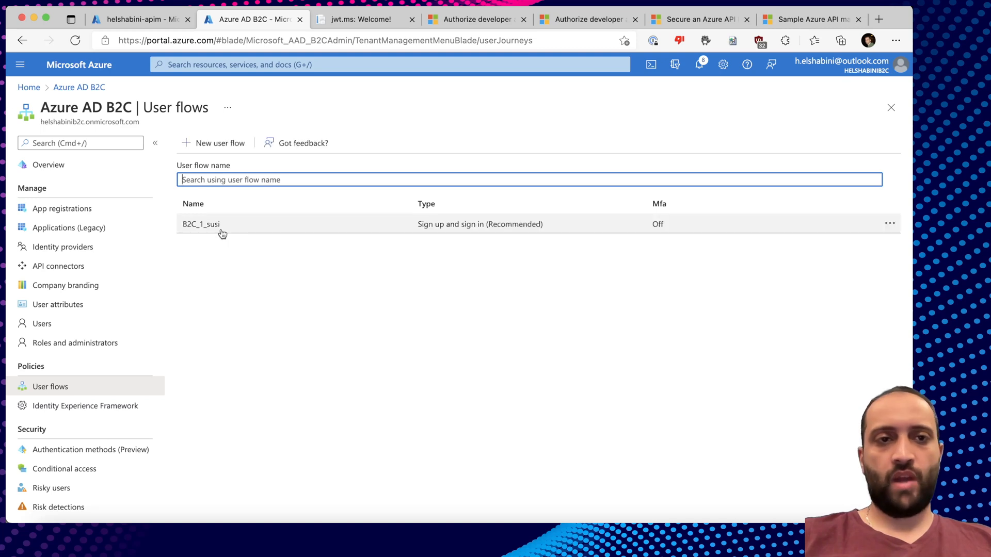
pyautogui.click(203, 226)
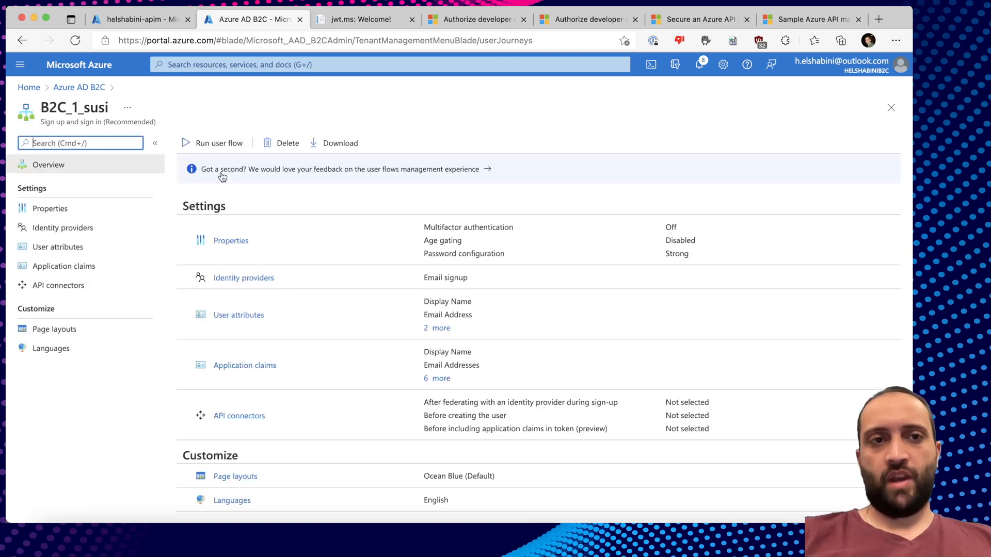
pyautogui.click(217, 143)
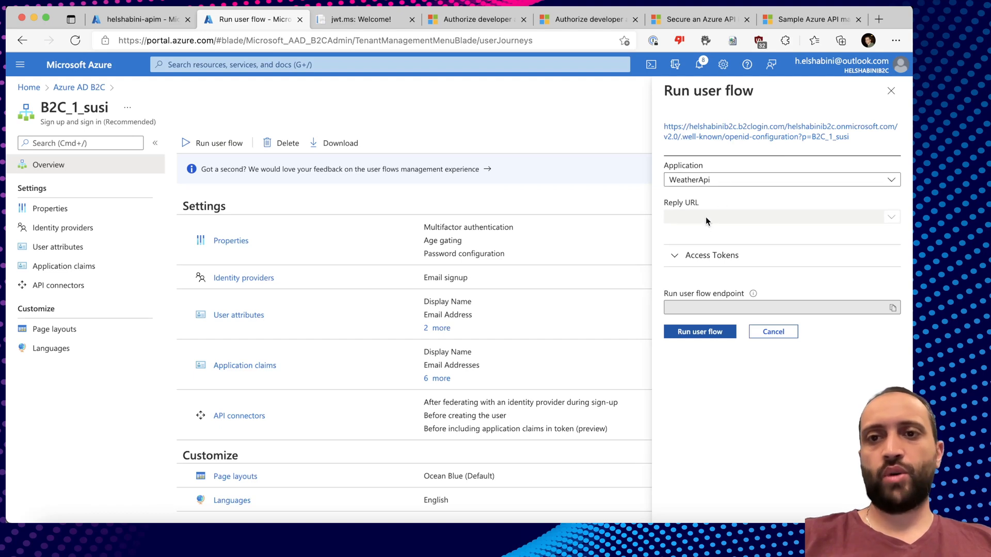
pyautogui.click(741, 180)
pyautogui.click(697, 233)
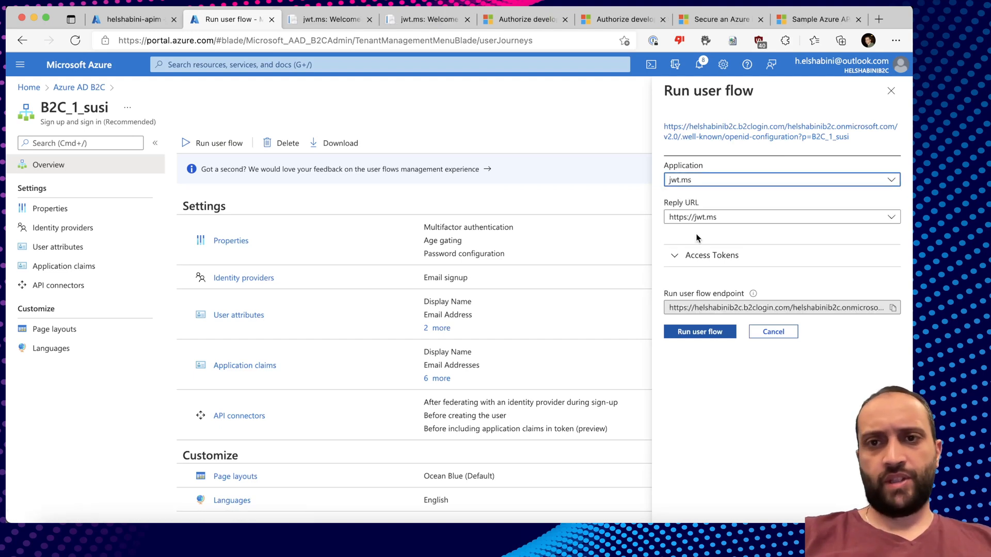
# Request an access token for WeatherApi with only the Weather.Read scope, and run the flow.
pyautogui.click(675, 257)
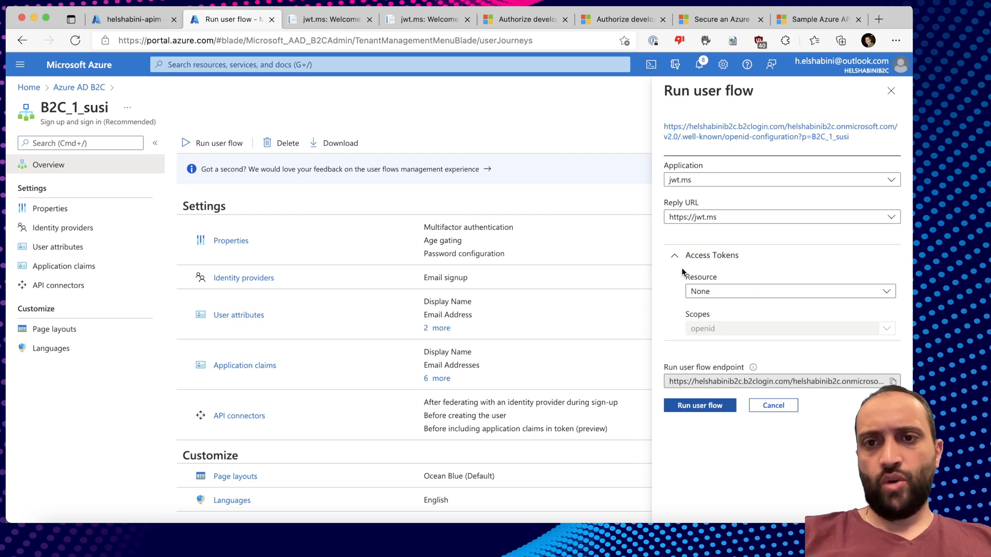
pyautogui.click(709, 292)
pyautogui.click(668, 327)
pyautogui.click(712, 330)
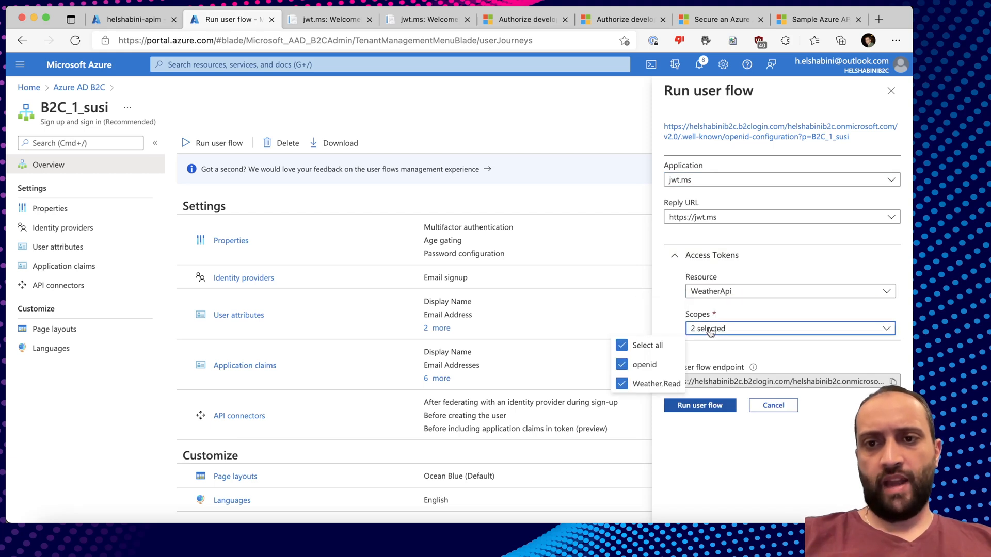
pyautogui.click(622, 346)
pyautogui.click(622, 383)
pyautogui.click(677, 330)
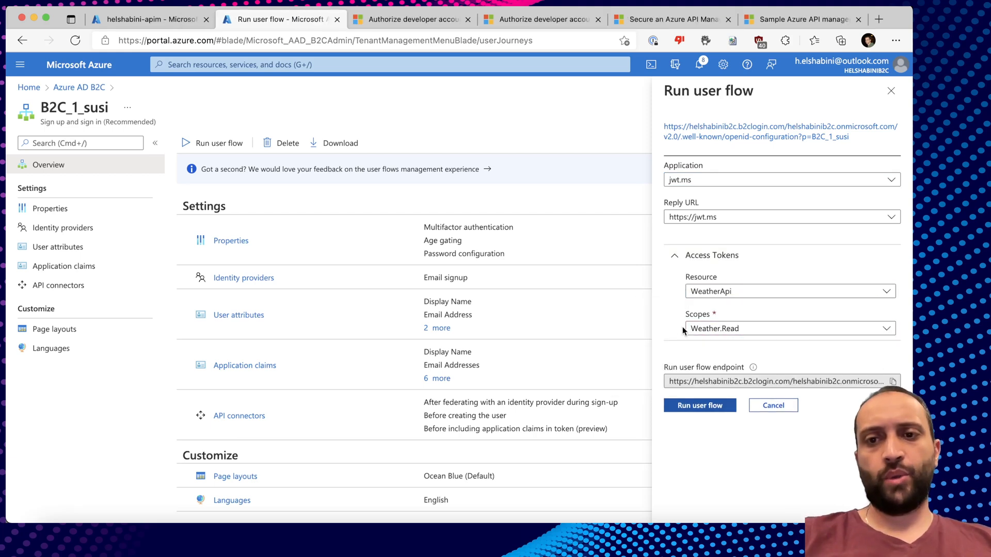
pyautogui.click(712, 407)
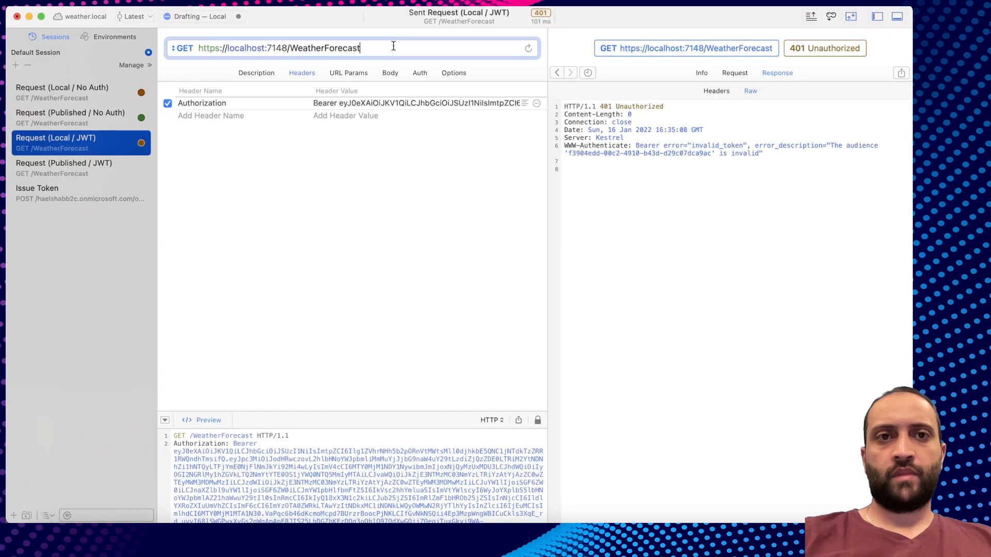
pyautogui.press('Return')
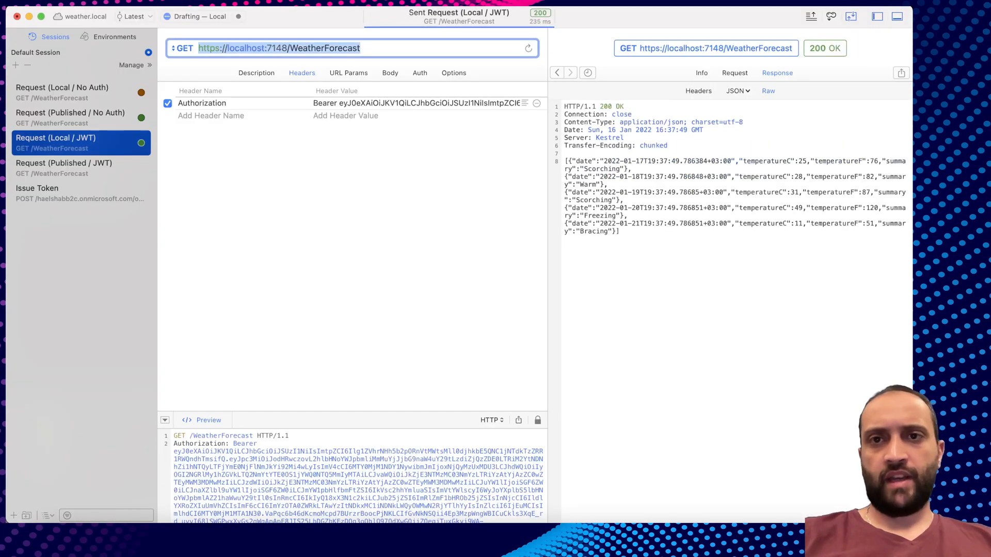
# Switch to Rider and highlight AddMicrosoftIdentityWebApi in Program.cs.
pyautogui.moveTo(645, 233); pyautogui.dragTo(560, 162)
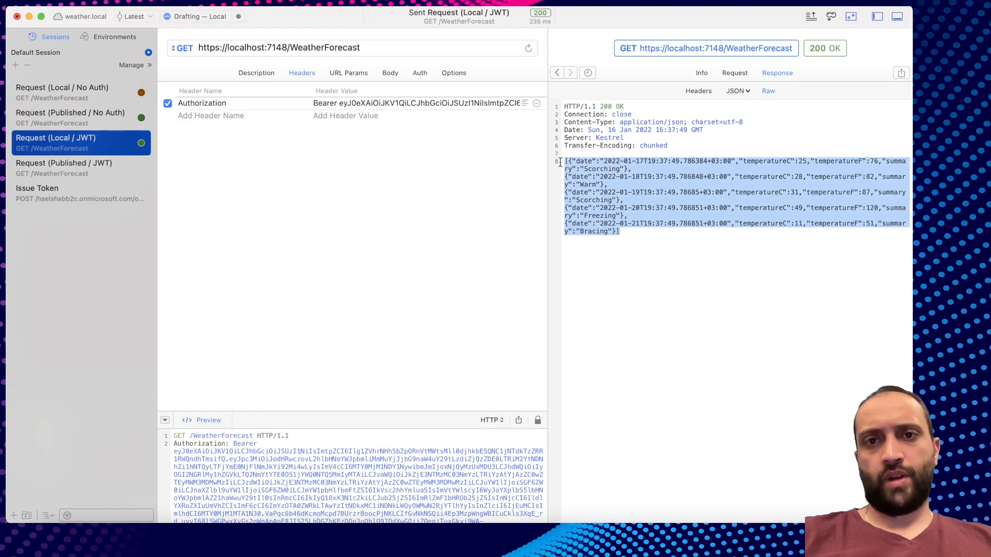
pyautogui.click(652, 233)
pyautogui.click(747, 537)
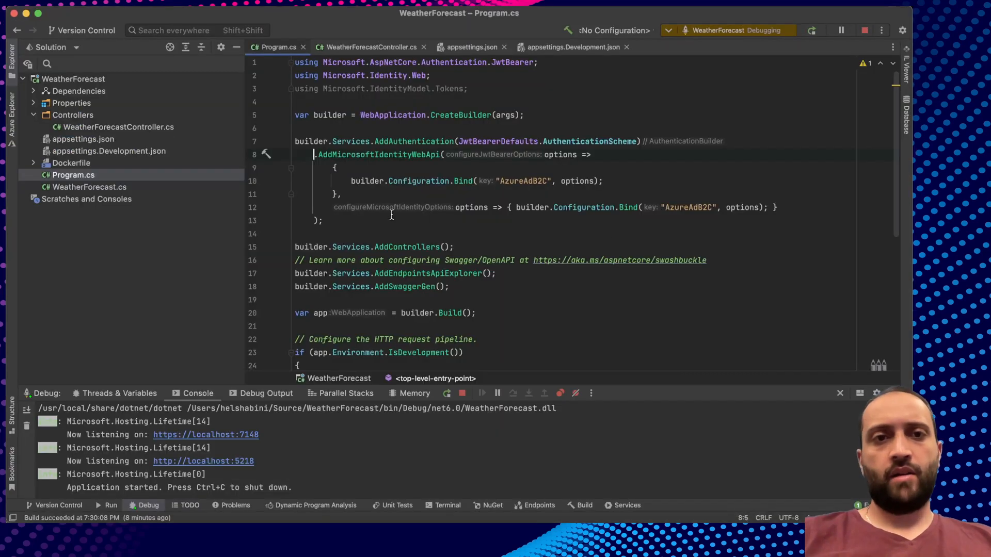
pyautogui.doubleClick(400, 155)
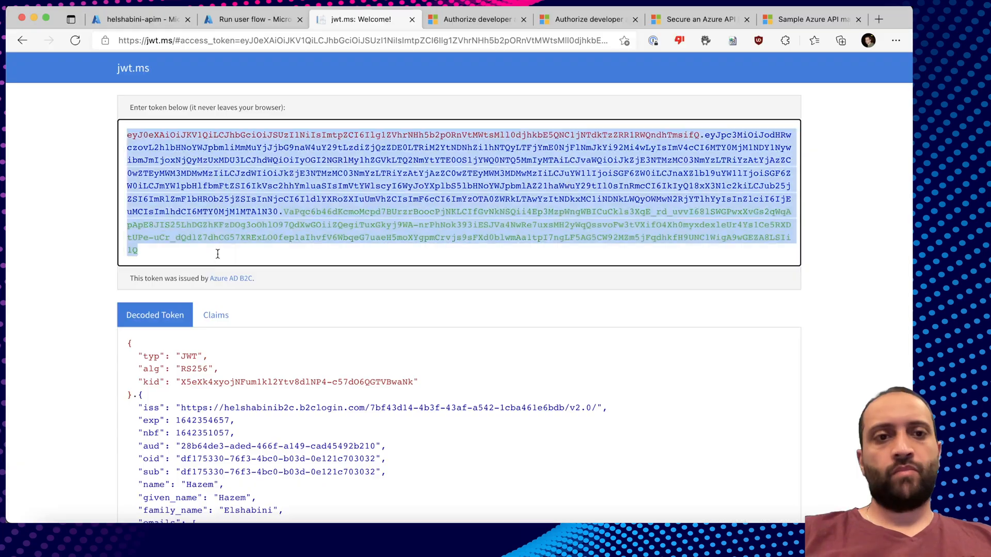
# Select the full access token on jwt.ms, then return to the running WeatherForecast project.
pyautogui.click(219, 254)
pyautogui.moveTo(249, 253); pyautogui.dragTo(103, 136)
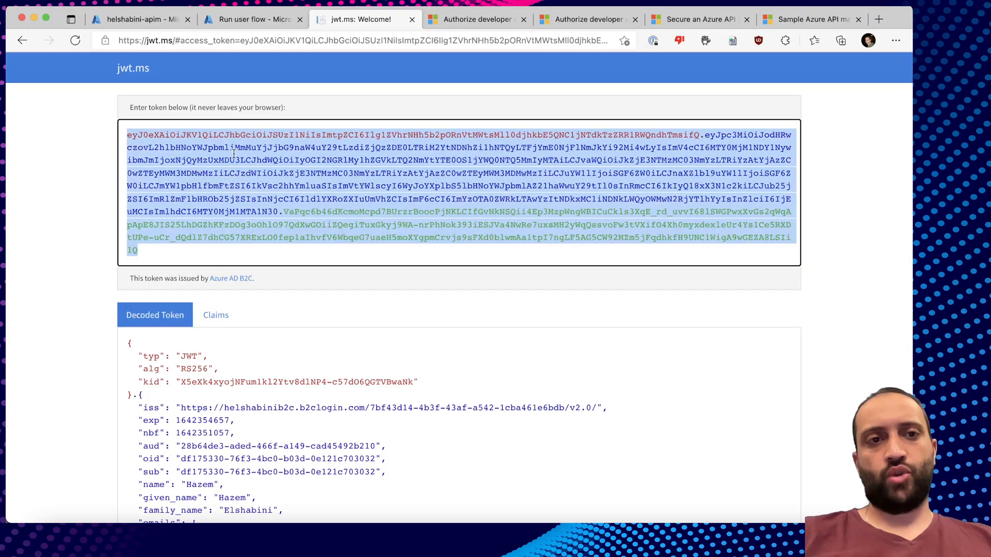
pyautogui.click(143, 20)
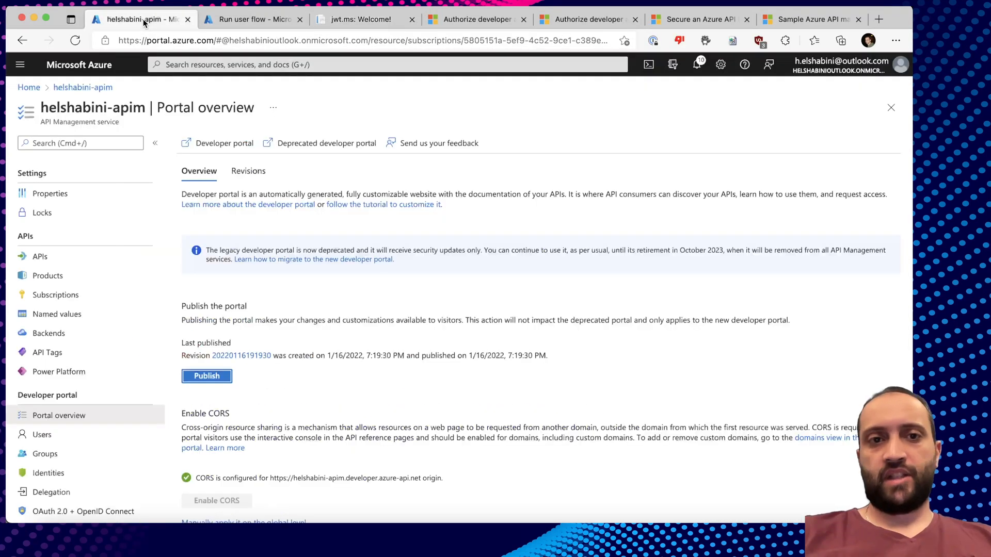
pyautogui.click(240, 19)
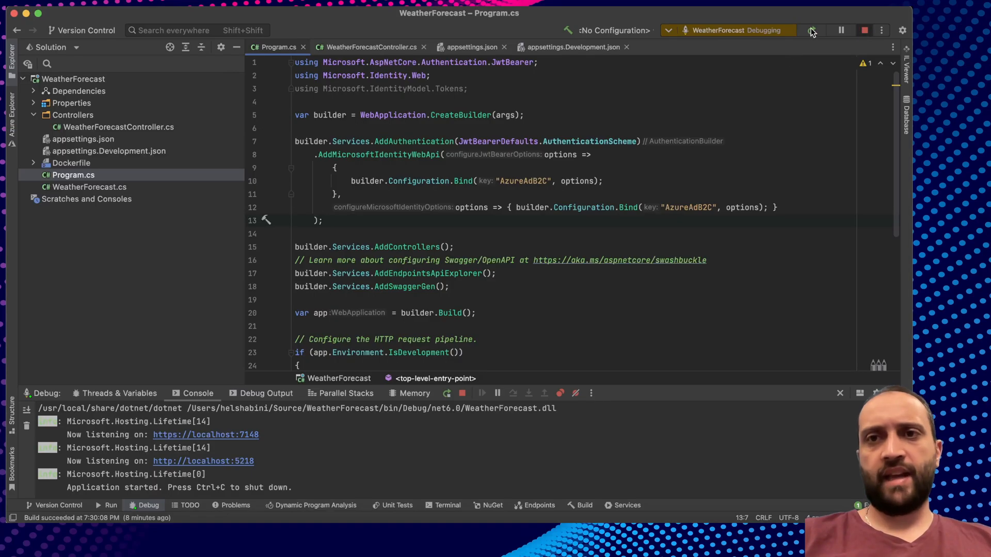
# Stop debugging and run the 'Publish WeatherForecast to Azure' configuration.
pyautogui.click(770, 31)
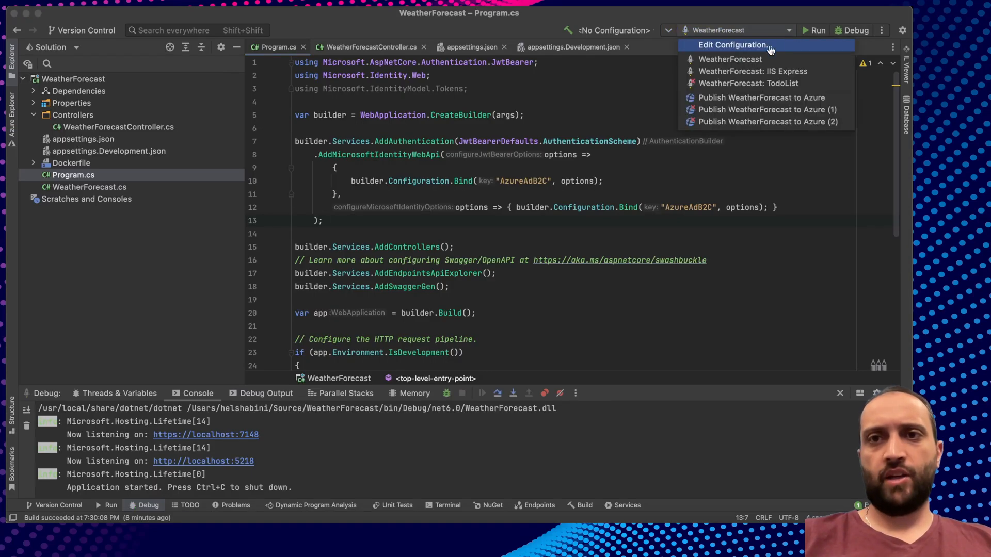
pyautogui.click(738, 97)
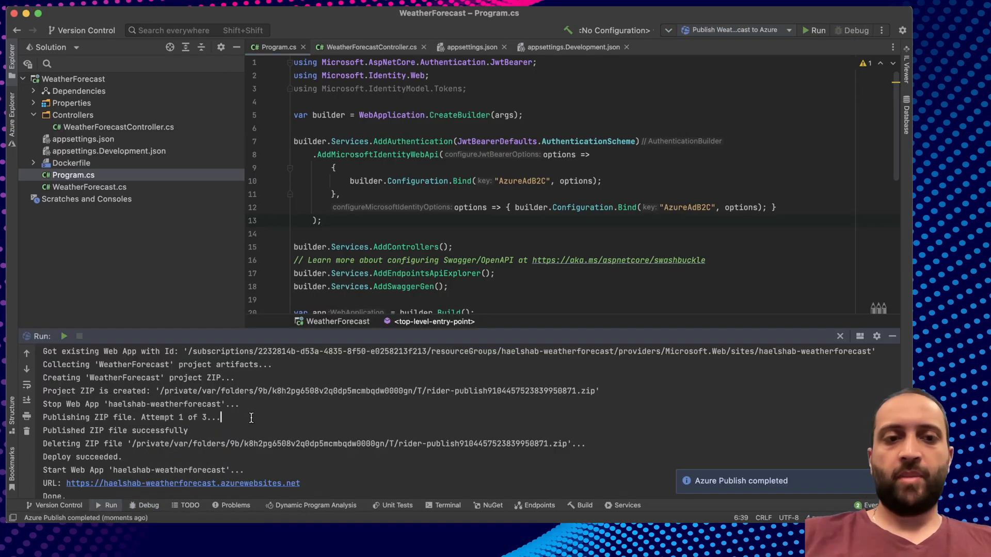
pyautogui.press('super+Tab')
pyautogui.press('super+Tab')
pyautogui.press('super+Tab')
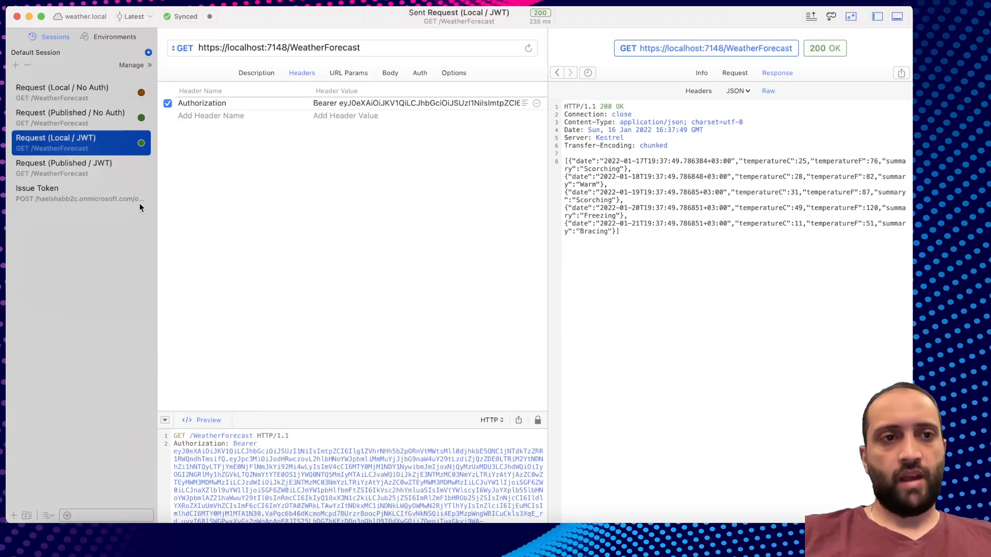
# Put the latest Bearer token into the Published / JWT request's Authorization header and send it.
pyautogui.click(88, 165)
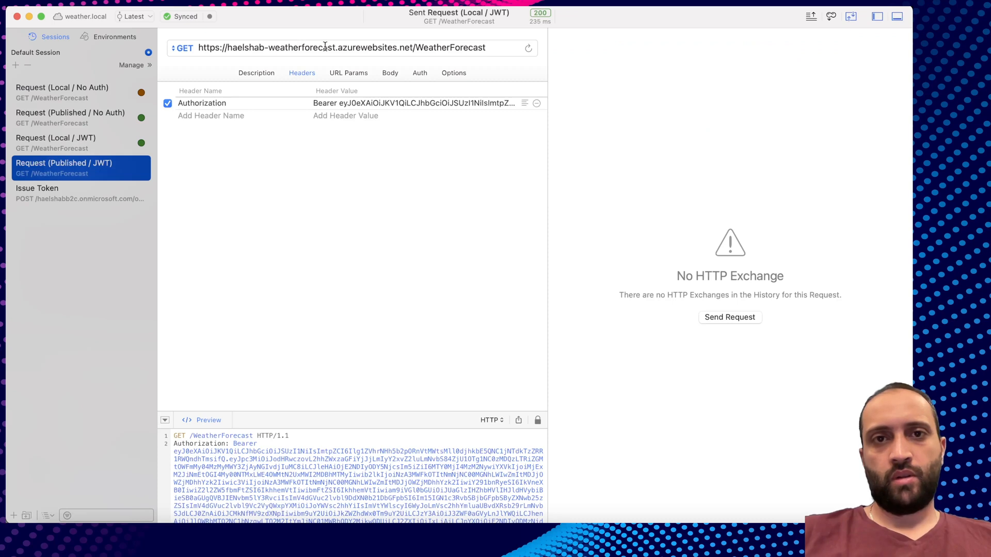
pyautogui.doubleClick(375, 104)
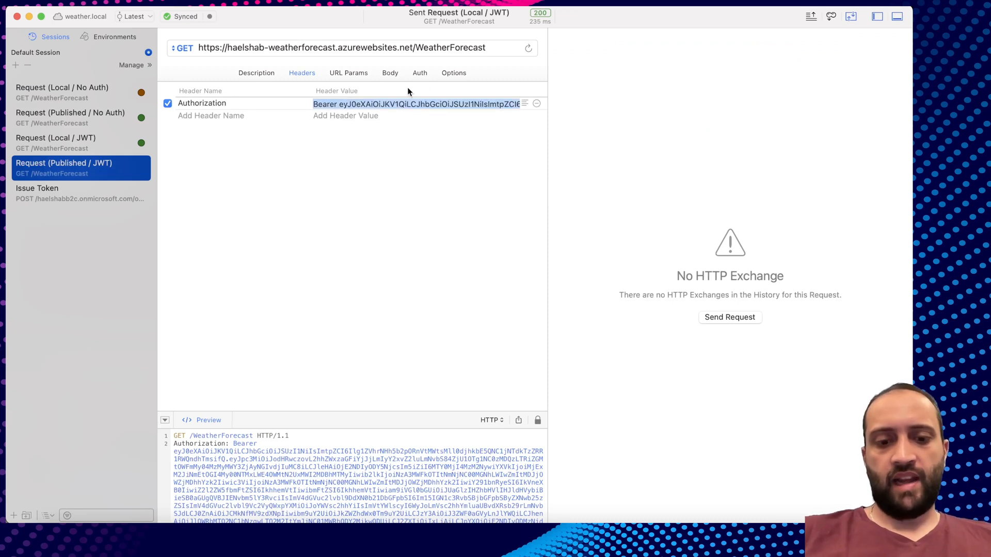
pyautogui.write('Bearer')
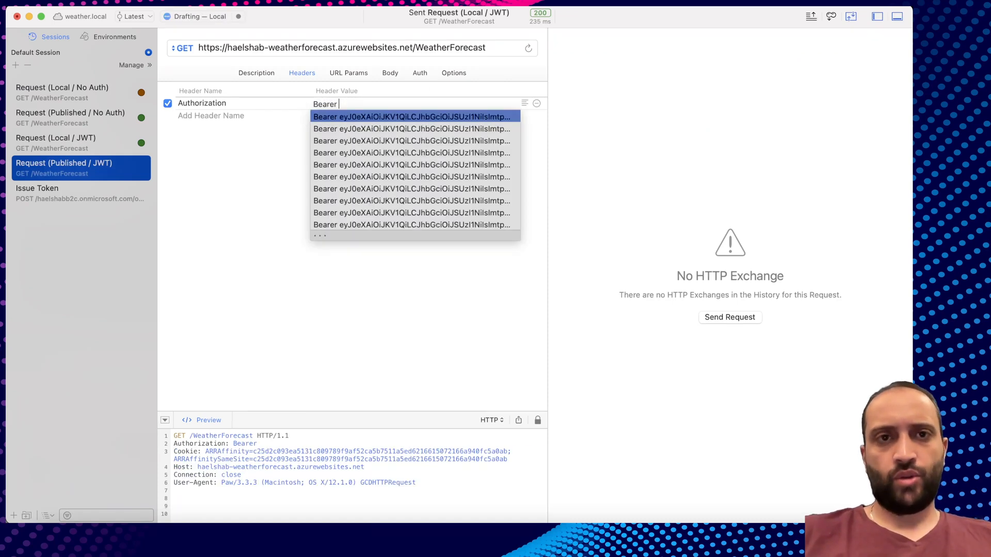
pyautogui.press('Return')
pyautogui.press('Tab')
pyautogui.click(474, 47)
pyautogui.press('Return')
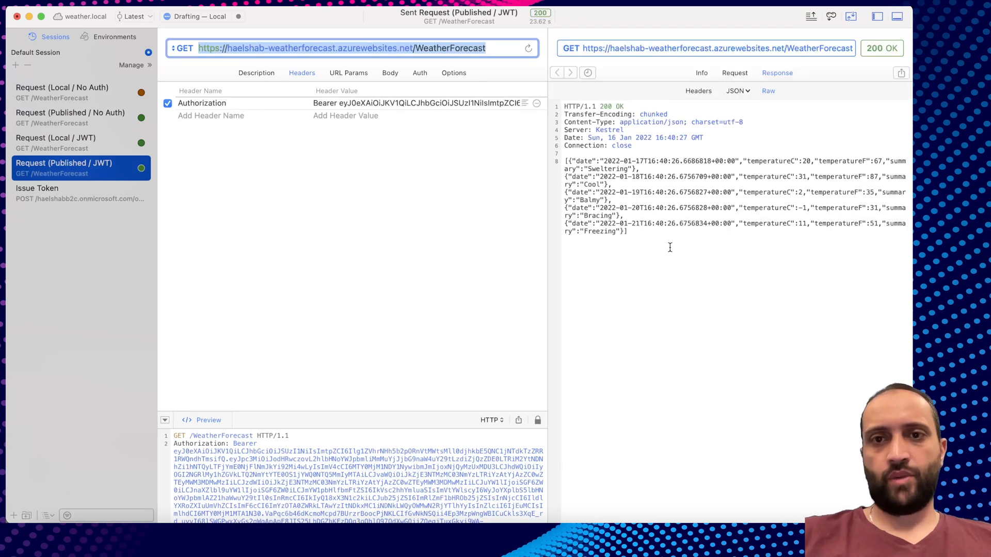
# Go back to the browser and the API Management portal page.
pyautogui.press('super+Tab')
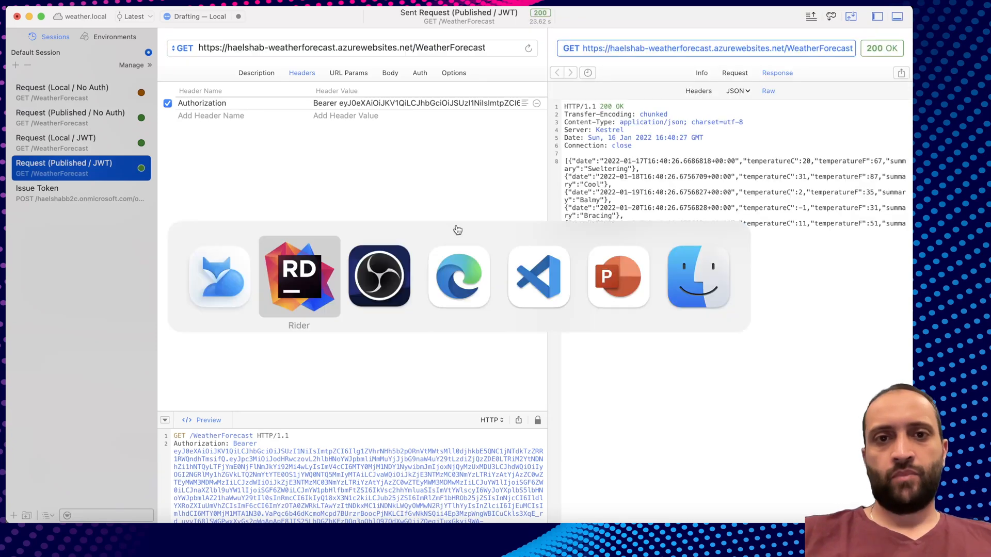
pyautogui.press('super+Tab')
pyautogui.press('super+Tab')
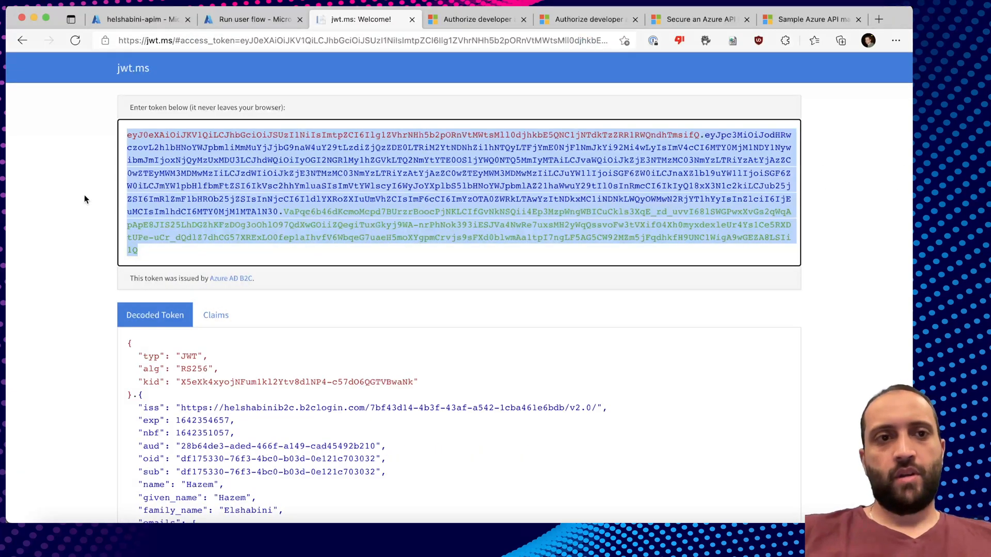
pyautogui.click(85, 195)
pyautogui.click(155, 19)
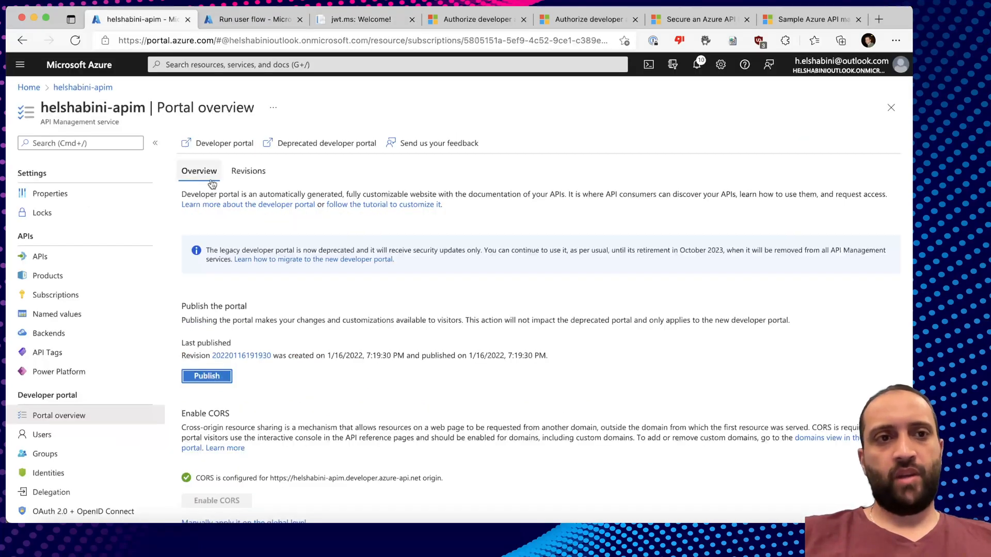
# Start a new HTTP API in Full mode with display name WeatherApi.
pyautogui.click(55, 256)
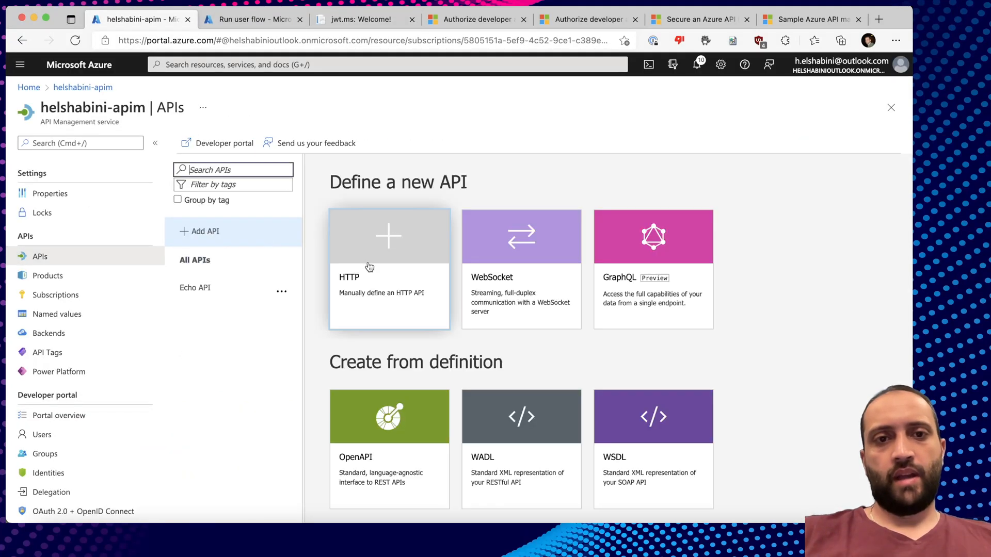
pyautogui.click(368, 262)
pyautogui.click(416, 242)
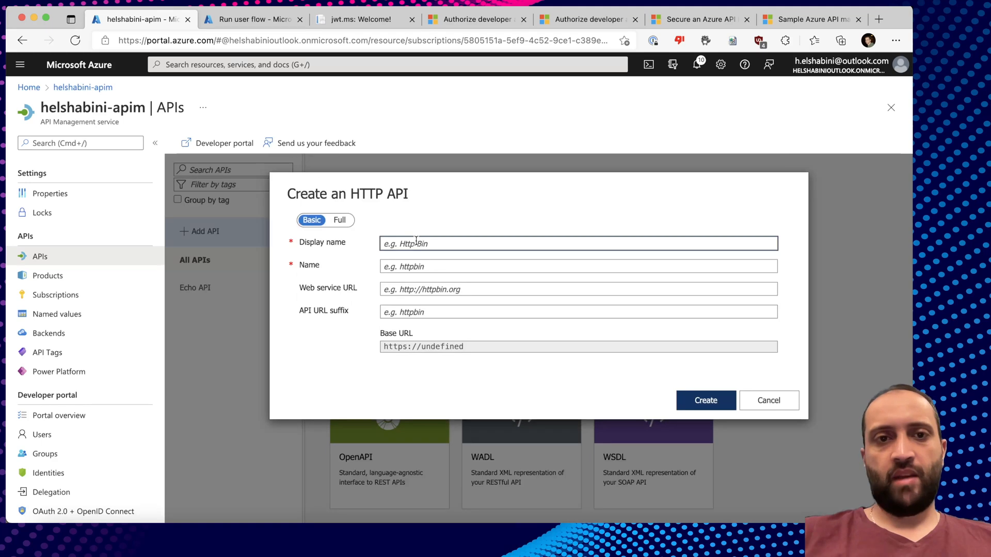
pyautogui.click(352, 220)
pyautogui.click(426, 248)
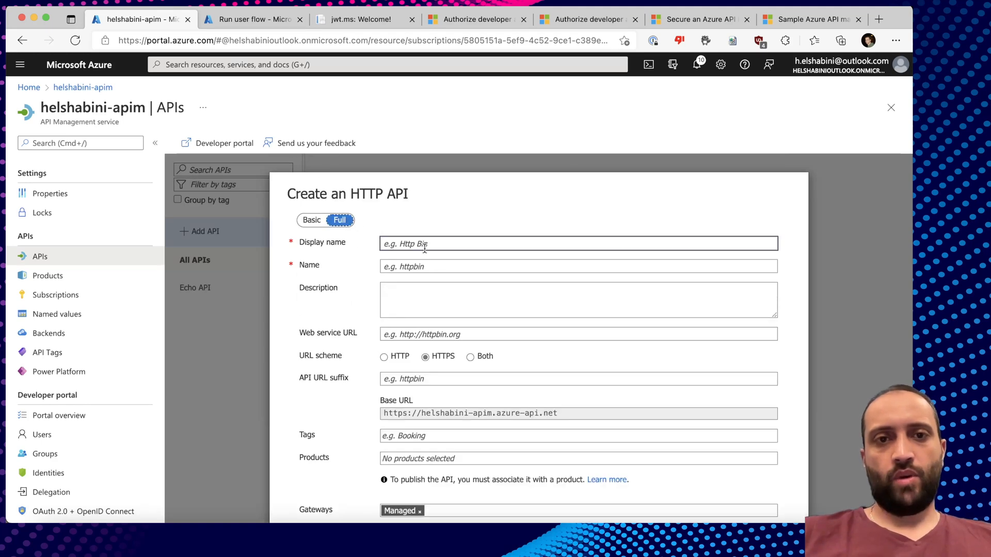
pyautogui.write('Weather')
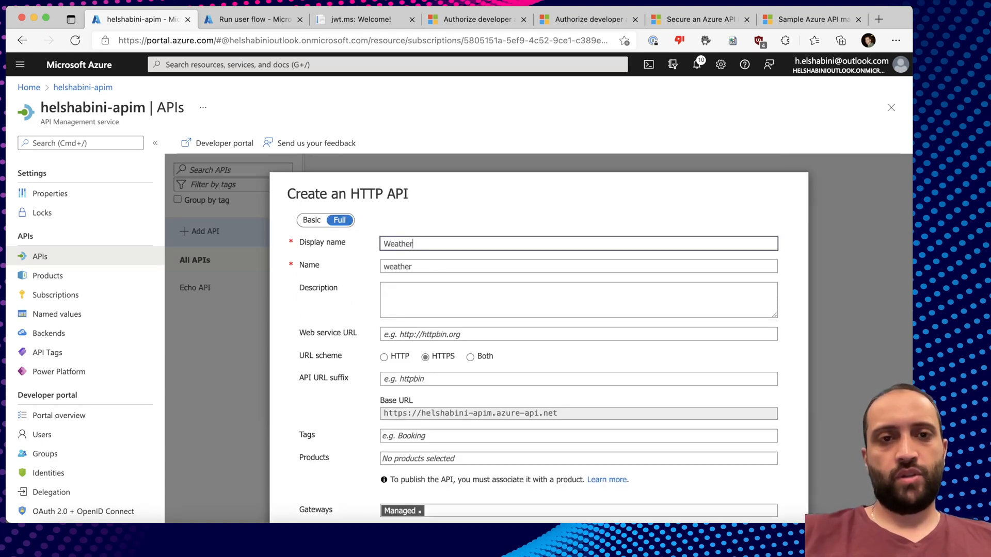
pyautogui.write('Api')
# Set the backend web service URL to the published site's host address copied from Paw.
pyautogui.scroll(-1, 434, 289)
pyautogui.click(433, 274)
pyautogui.write('http')
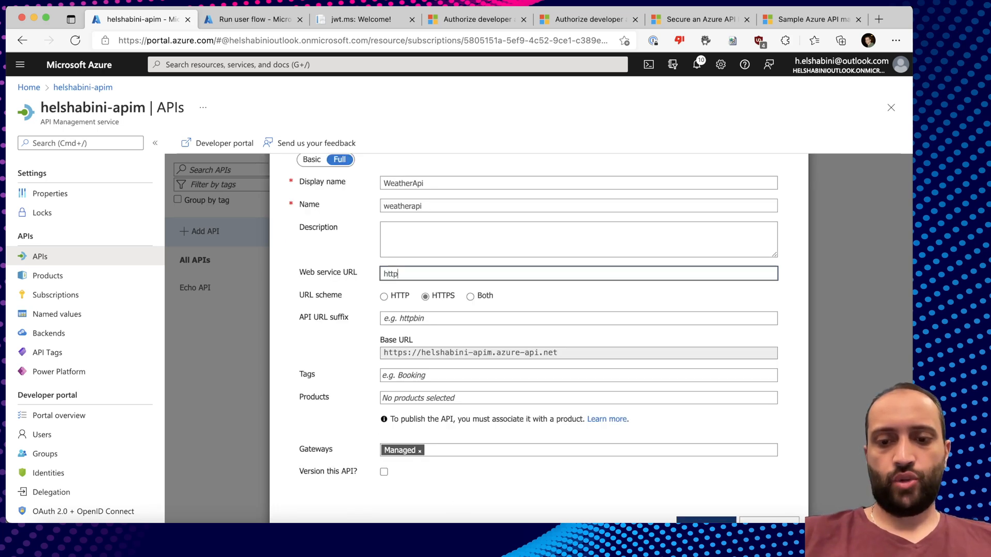
pyautogui.press('super+Tab')
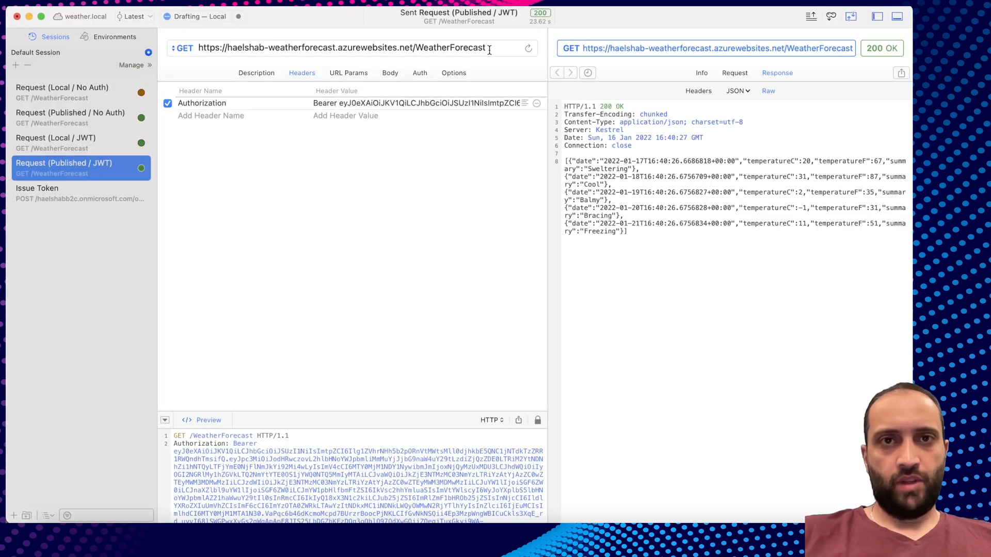
pyautogui.moveTo(416, 50); pyautogui.dragTo(226, 50)
pyautogui.press('super+c')
pyautogui.press('super+Tab')
pyautogui.press('super+v')
# Add the Starter and Unlimited products and create the WeatherApi API.
pyautogui.scroll(-2, 415, 356)
pyautogui.click(415, 357)
pyautogui.click(416, 380)
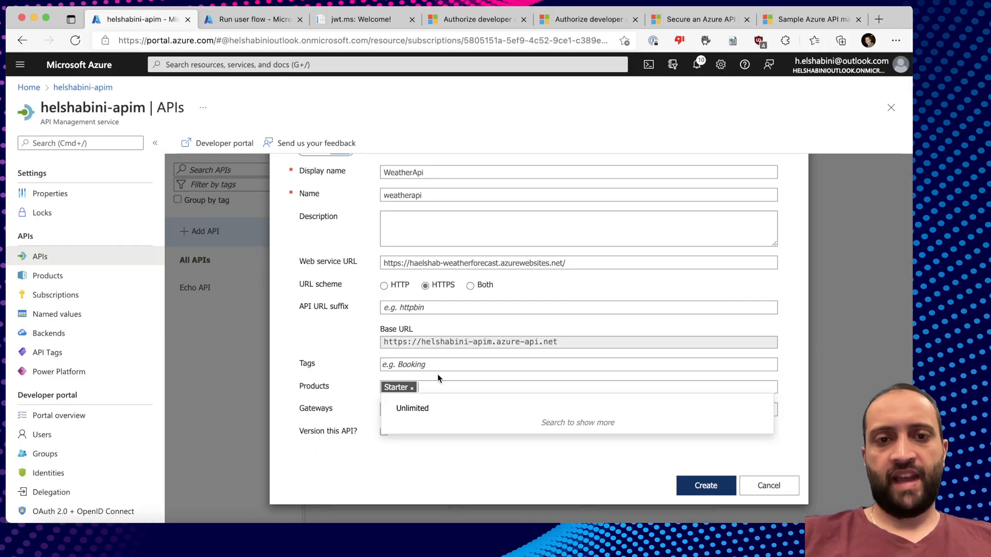
pyautogui.click(417, 409)
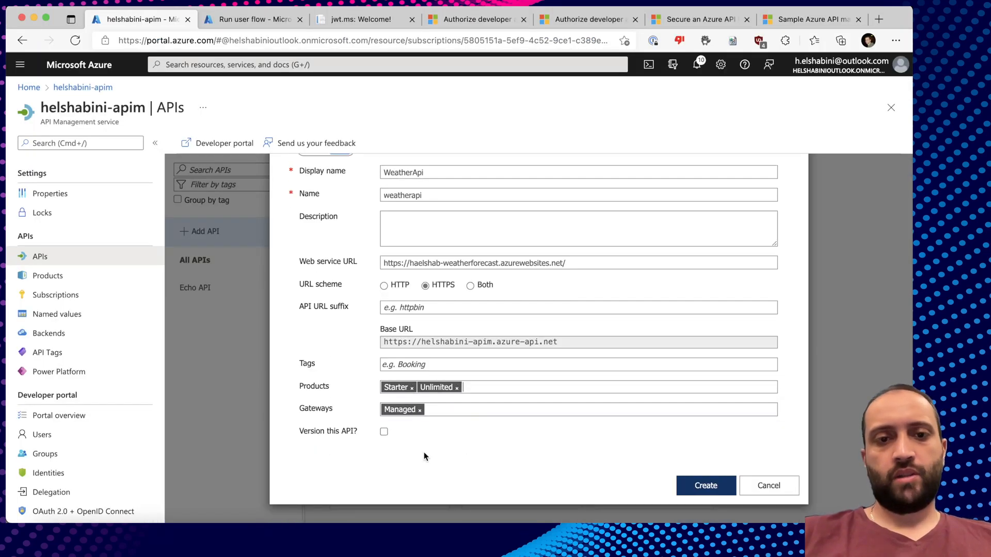
pyautogui.click(703, 484)
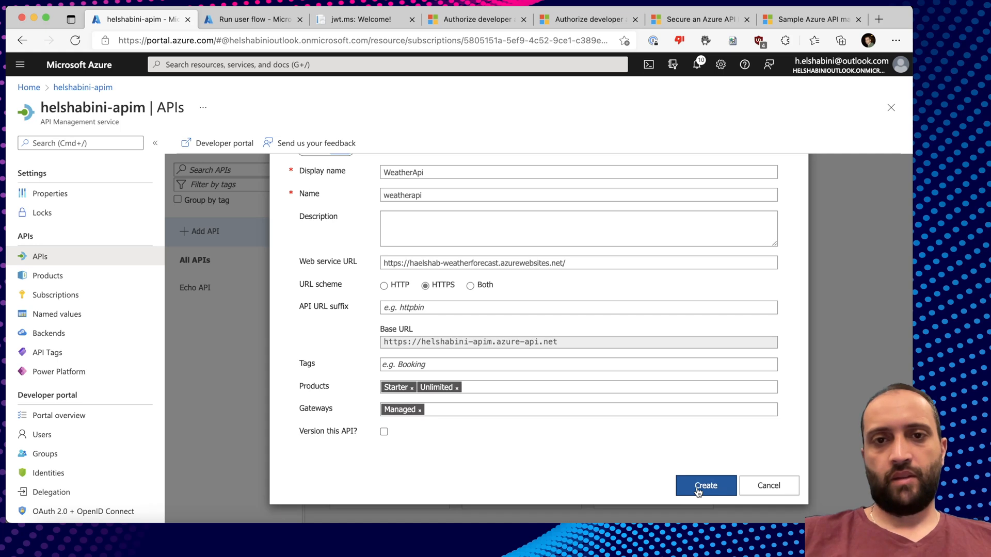
# Add a new operation with display name WeatherForecast.
pyautogui.click(355, 273)
pyautogui.click(604, 269)
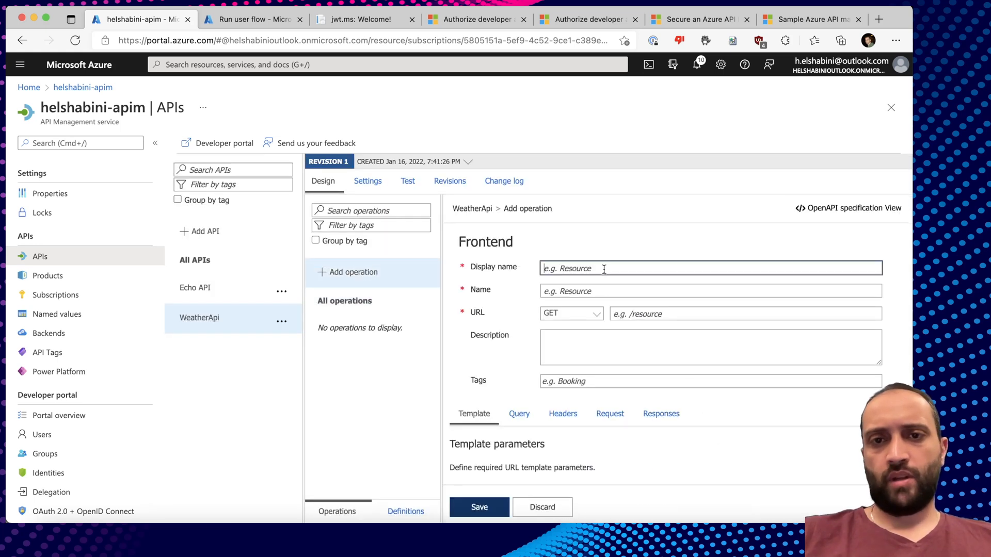
pyautogui.press('super+Tab')
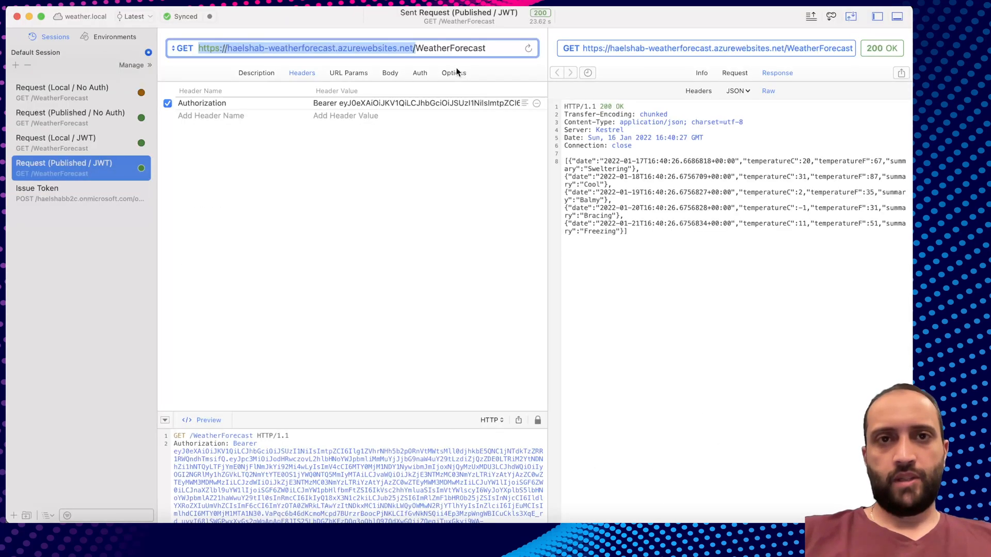
pyautogui.doubleClick(445, 48)
pyautogui.press('super+c')
pyautogui.press('super+Tab')
pyautogui.press('super+v')
# Set the operation URL to GET /WeatherForecast and save the operation.
pyautogui.click(642, 313)
pyautogui.write('/')
pyautogui.press('super+v')
pyautogui.click(643, 342)
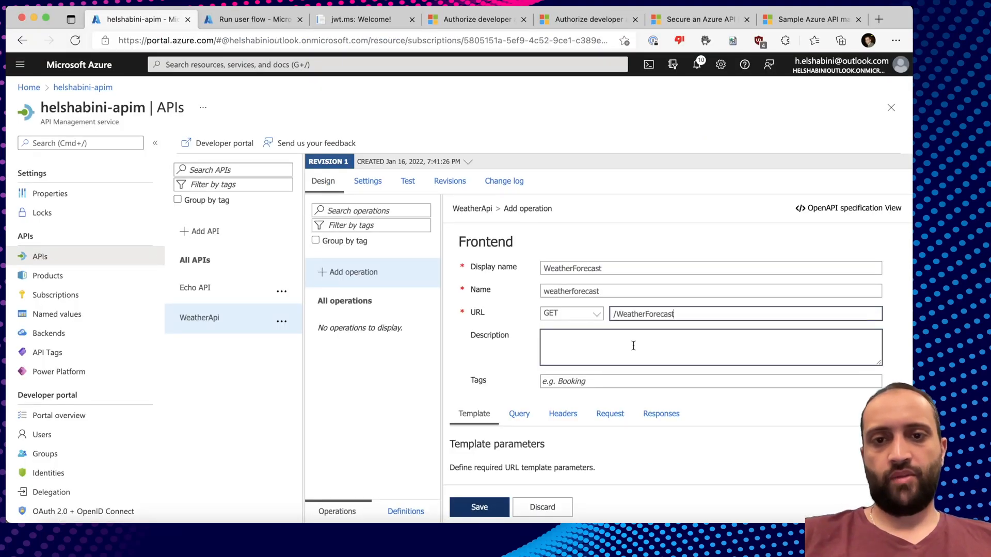
pyautogui.scroll(-2, 633, 345)
pyautogui.click(481, 509)
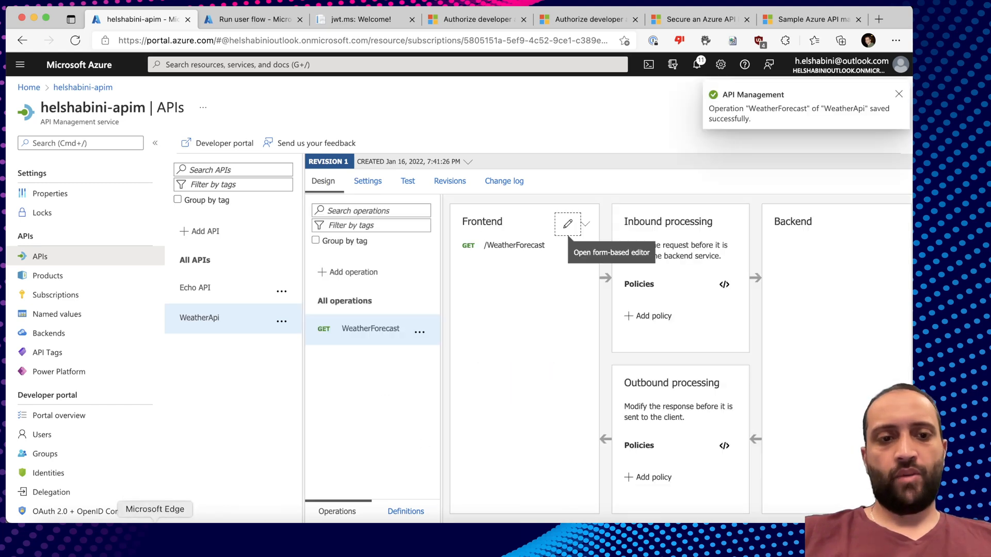
pyautogui.rightClick(156, 535)
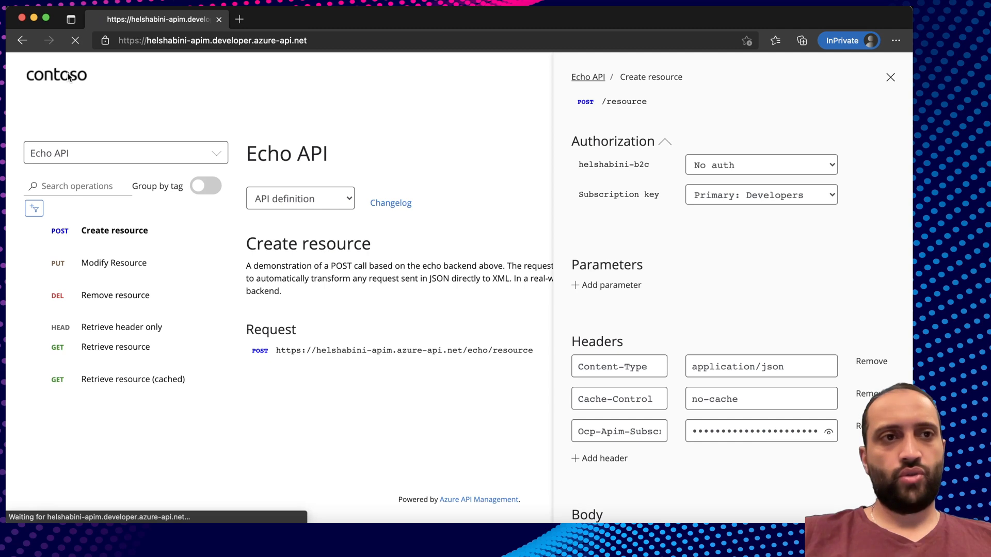
# In a private developer-portal window, send a Try it call to WeatherApi's WeatherForecast operation and see the 401 Unauthorized response.
pyautogui.click(658, 78)
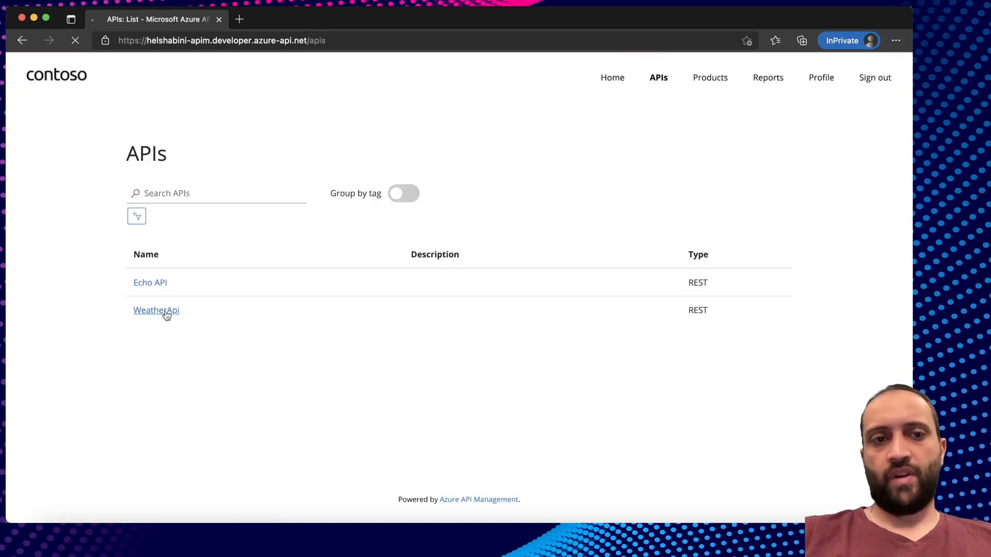
pyautogui.click(166, 316)
pyautogui.click(882, 233)
pyautogui.scroll(-4, 670, 362)
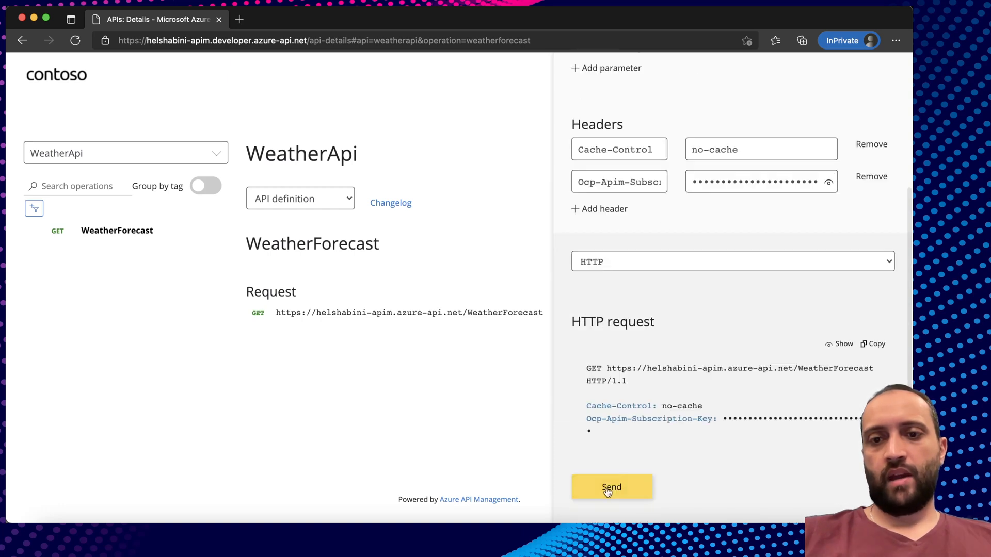
pyautogui.click(611, 487)
pyautogui.scroll(-4, 651, 423)
pyautogui.moveTo(634, 416); pyautogui.dragTo(717, 417)
pyautogui.click(720, 416)
pyautogui.scroll(8, 719, 416)
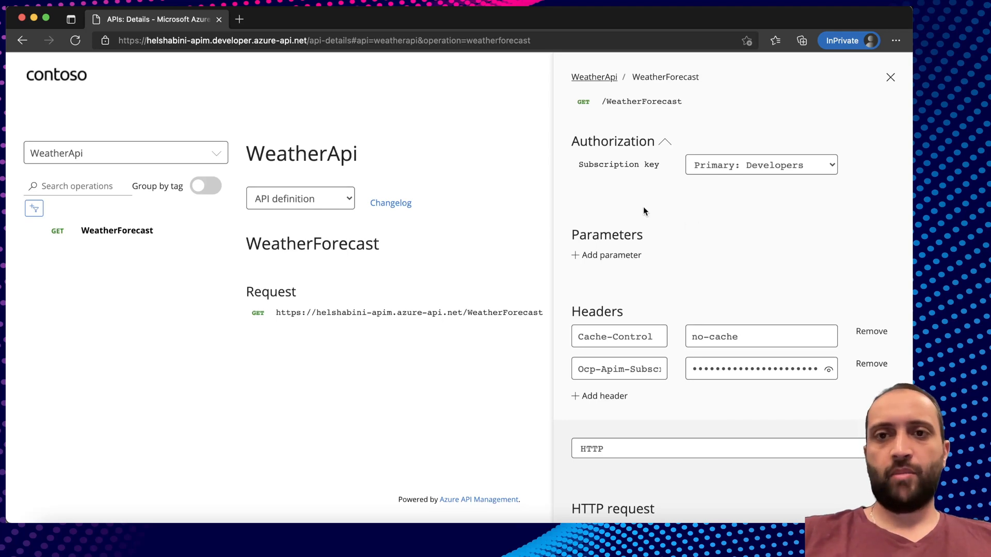
pyautogui.press('super+grave')
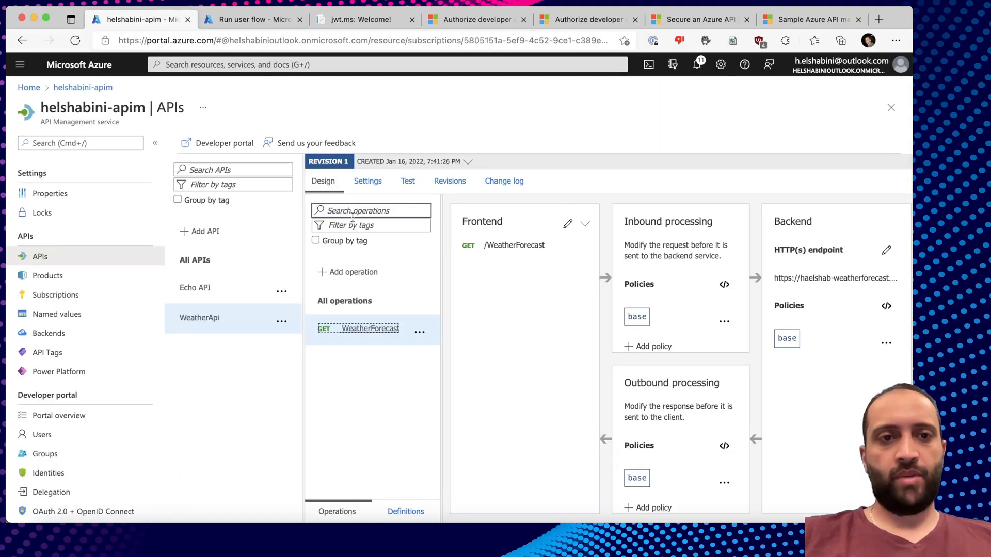
# Set WeatherApi's user authorization to OAuth 2.0 with override scope Weather.Read, and save.
pyautogui.click(367, 181)
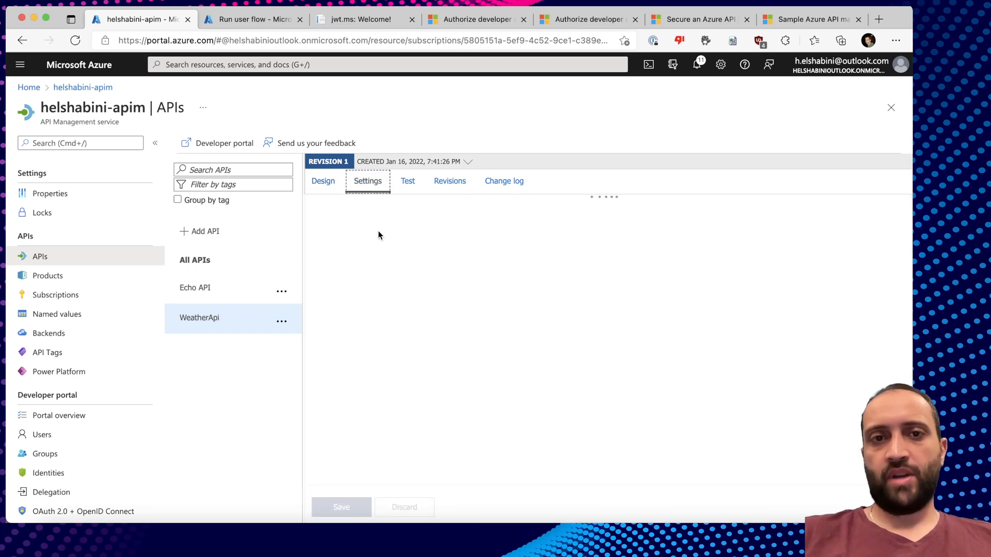
pyautogui.click(450, 363)
pyautogui.scroll(-1, 449, 364)
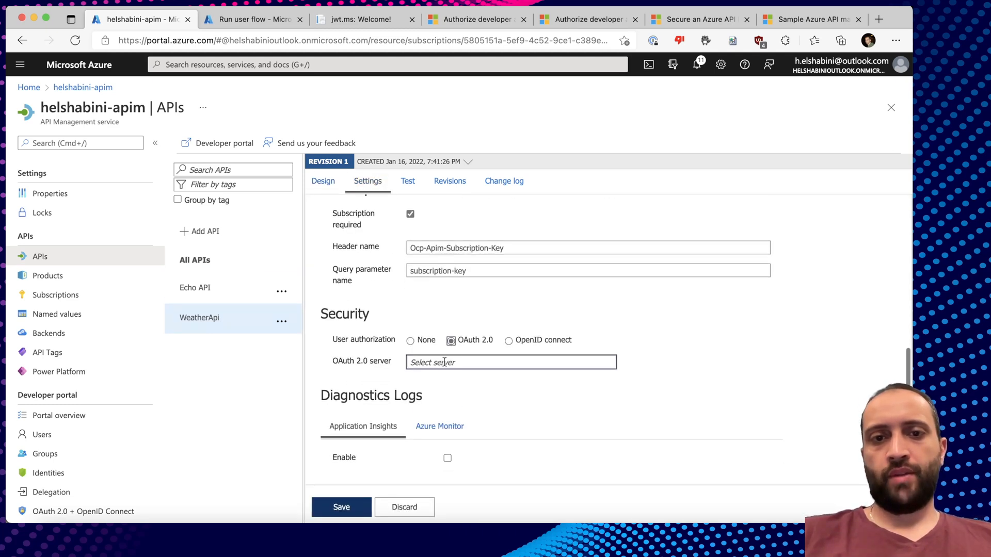
pyautogui.click(410, 385)
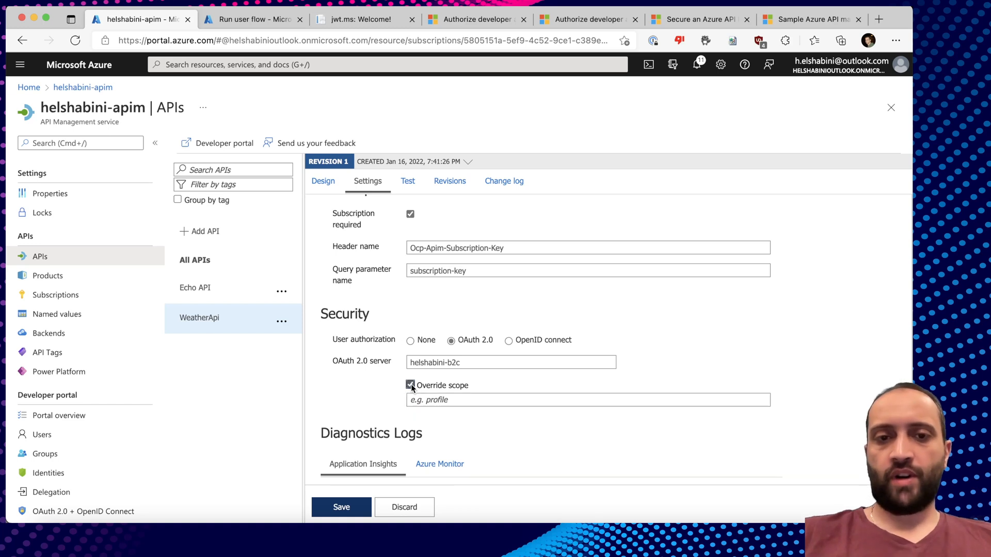
pyautogui.write('Weather.Read')
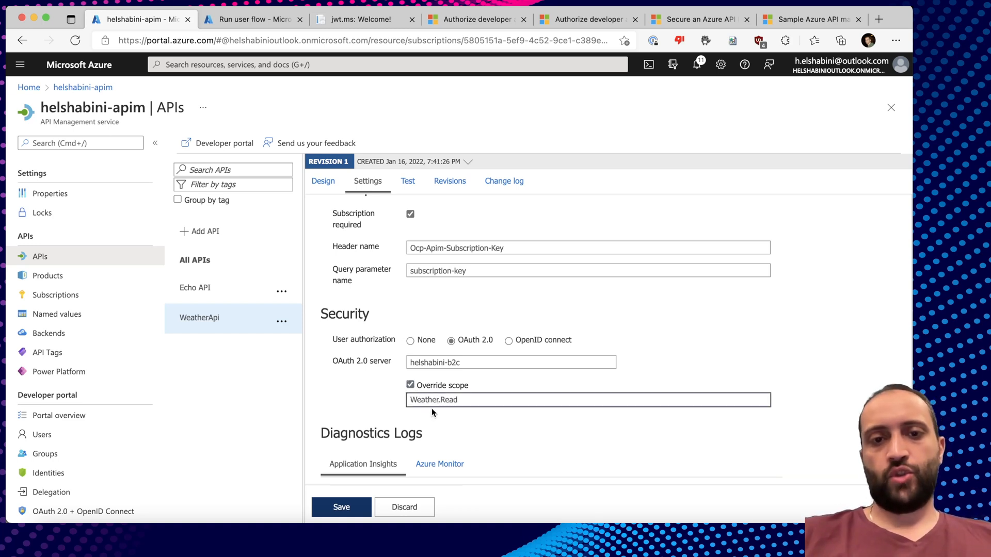
pyautogui.moveTo(470, 403); pyautogui.dragTo(388, 407)
pyautogui.click(338, 508)
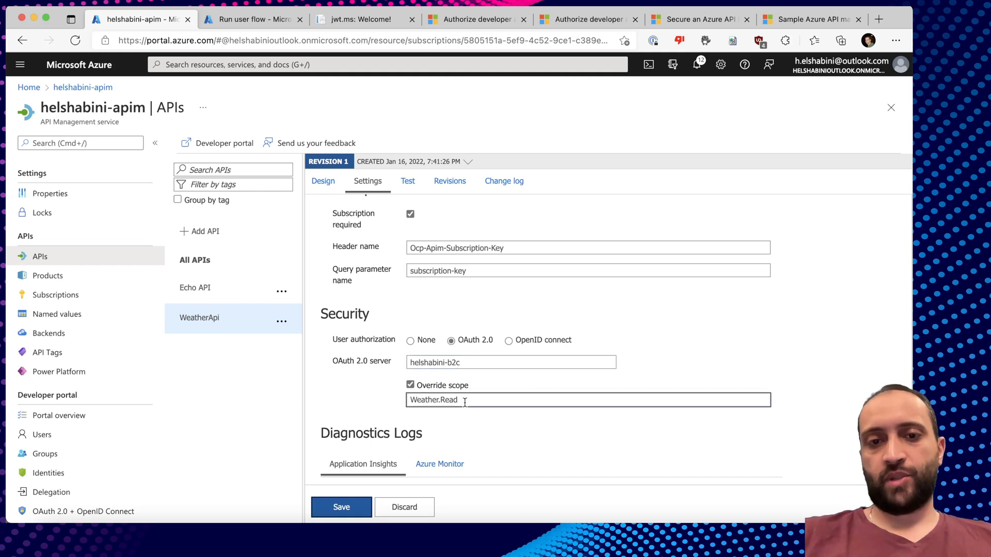
pyautogui.click(248, 19)
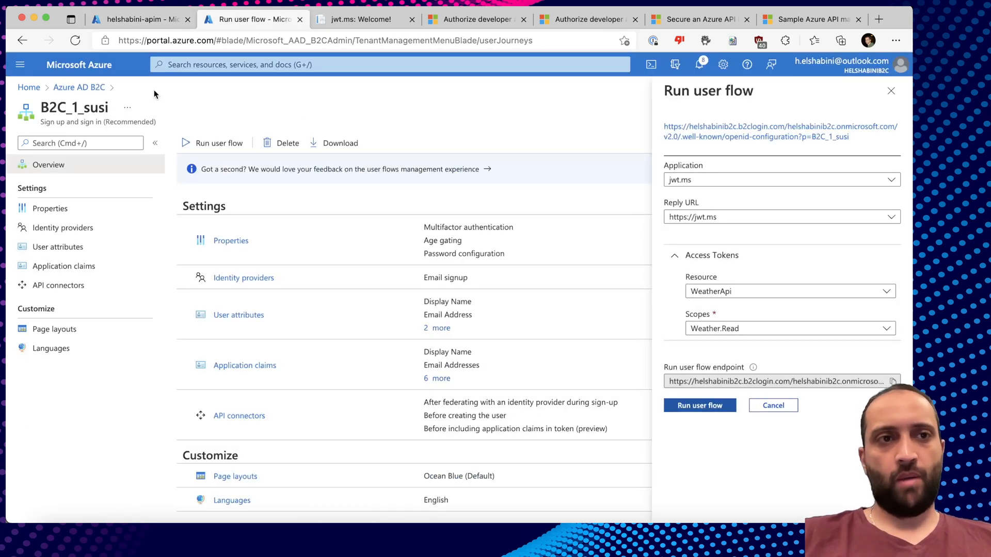
# Add WeatherApi's Weather.Read permission to the helshabini-apim app registration.
pyautogui.click(62, 89)
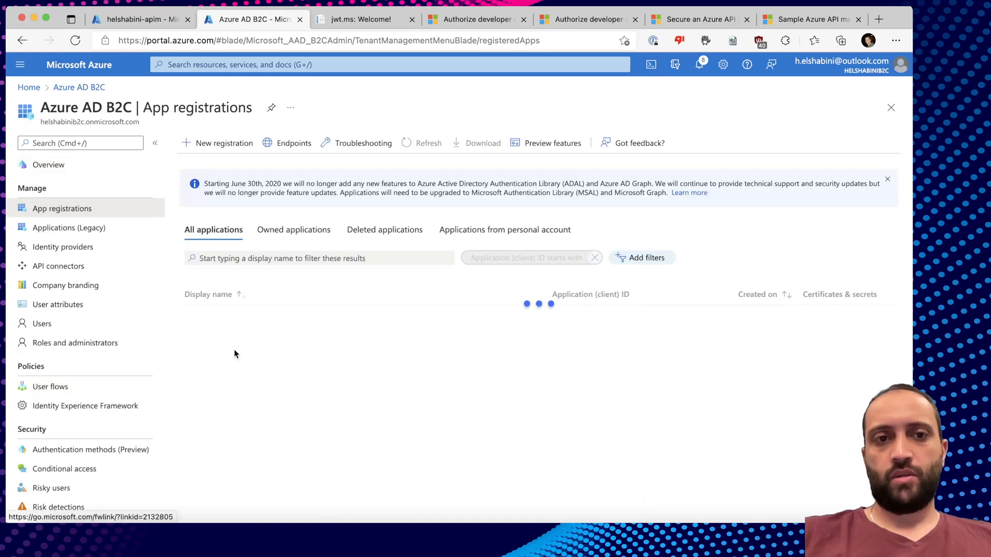
pyautogui.click(243, 347)
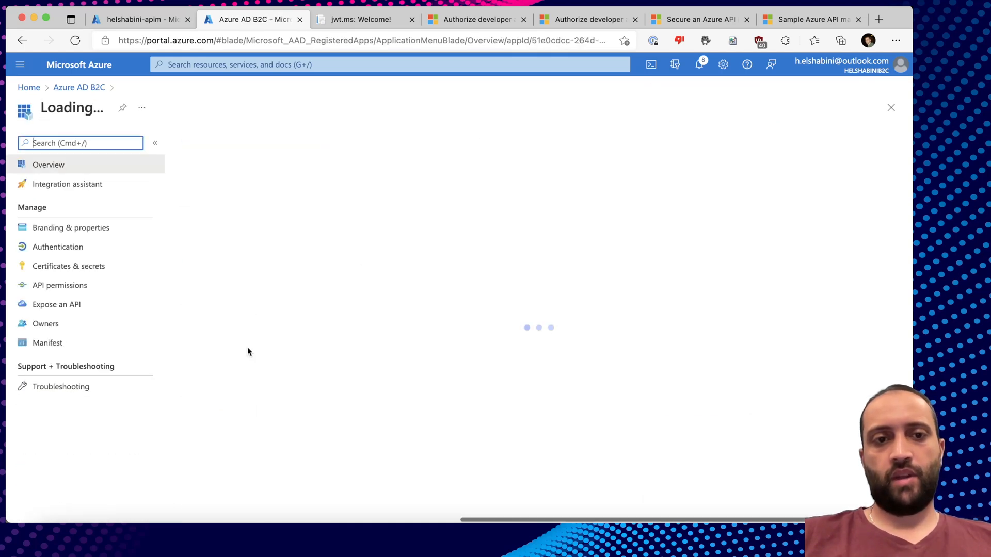
pyautogui.click(67, 286)
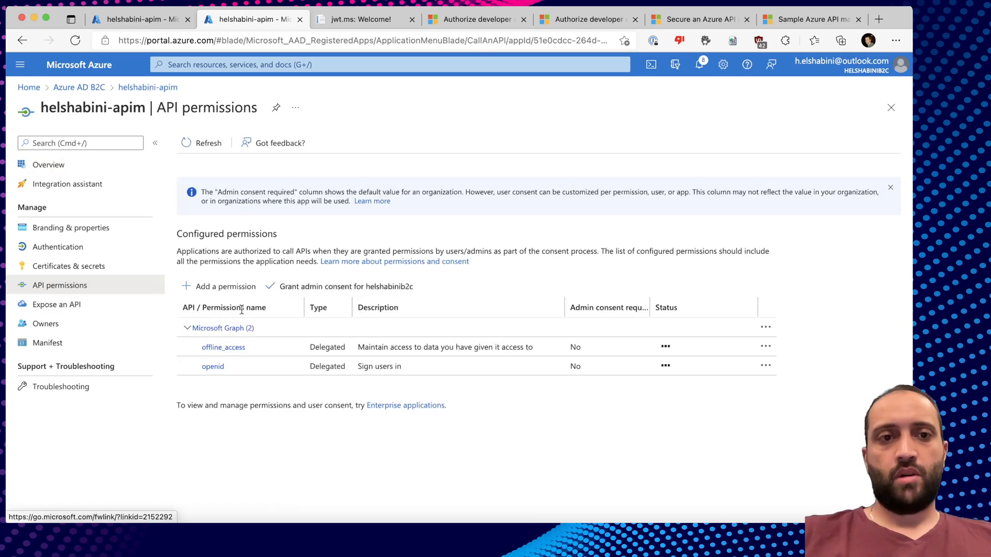
pyautogui.click(208, 286)
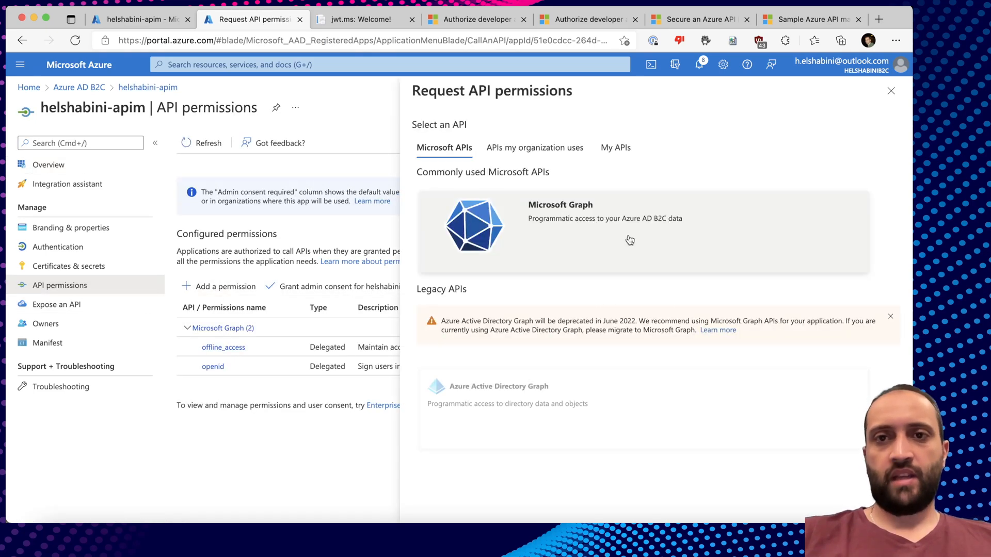
pyautogui.click(615, 148)
pyautogui.click(509, 231)
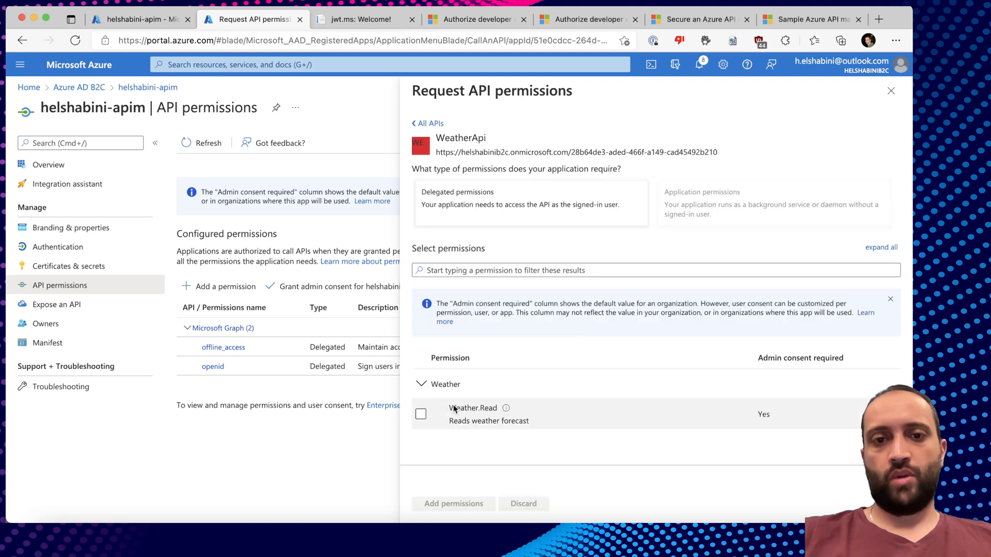
pyautogui.click(421, 414)
pyautogui.click(453, 504)
# Grant admin consent for the tenant, then select WeatherApi's current override scope.
pyautogui.click(346, 317)
pyautogui.click(201, 220)
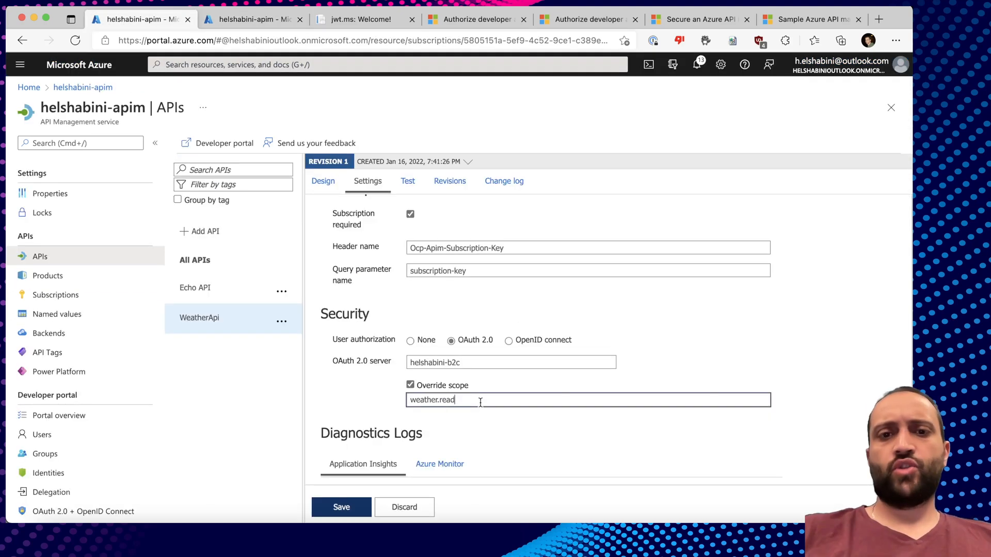
pyautogui.moveTo(480, 401); pyautogui.dragTo(382, 400)
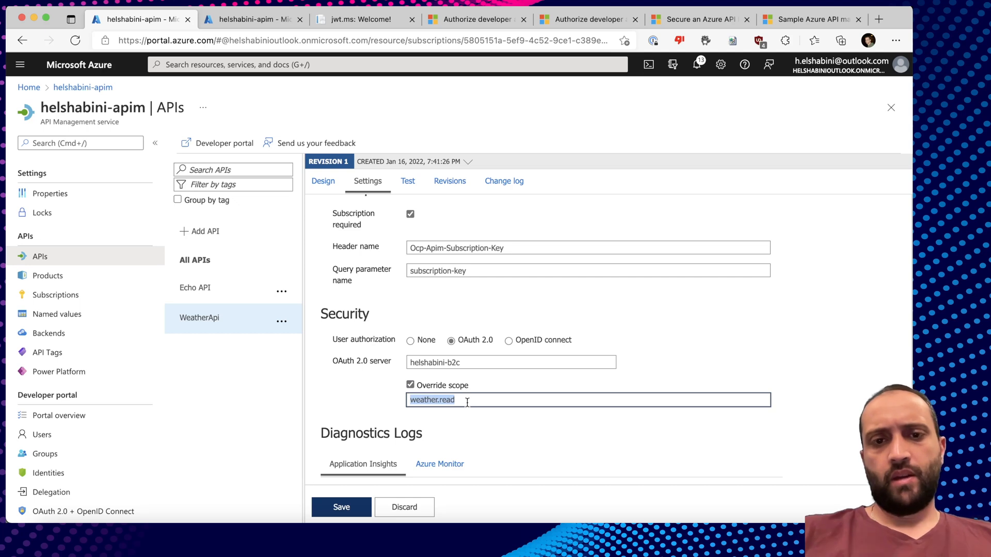
# Replace the override scope with the full Weather.Read scope URI from the WeatherApi app registration, and save.
pyautogui.press('super+v')
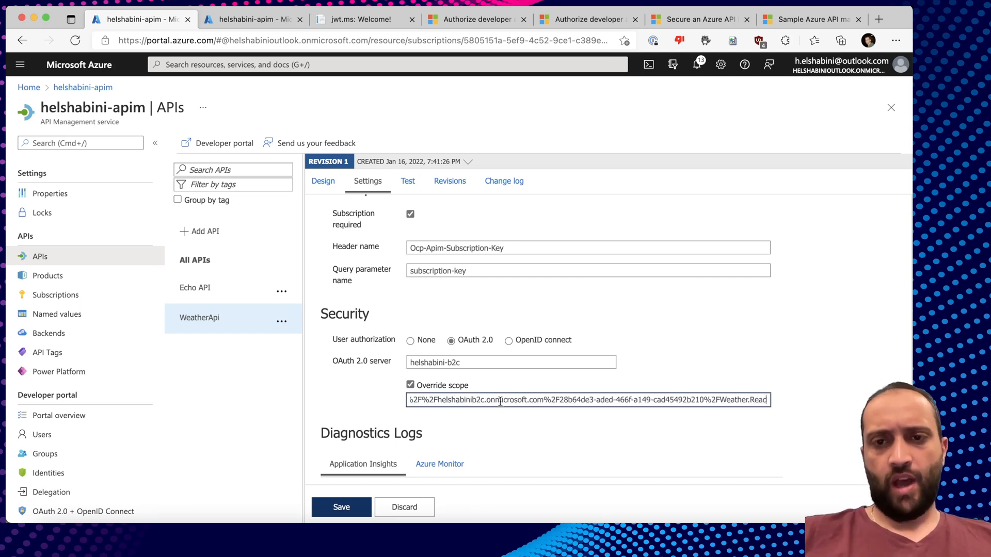
pyautogui.hotkey('ctrl', 'Tab')
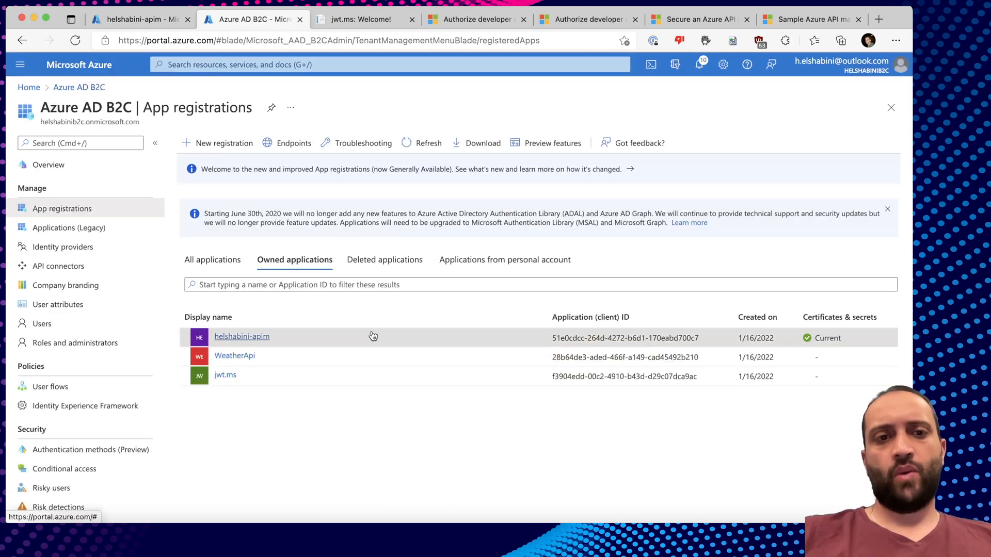
pyautogui.click(248, 354)
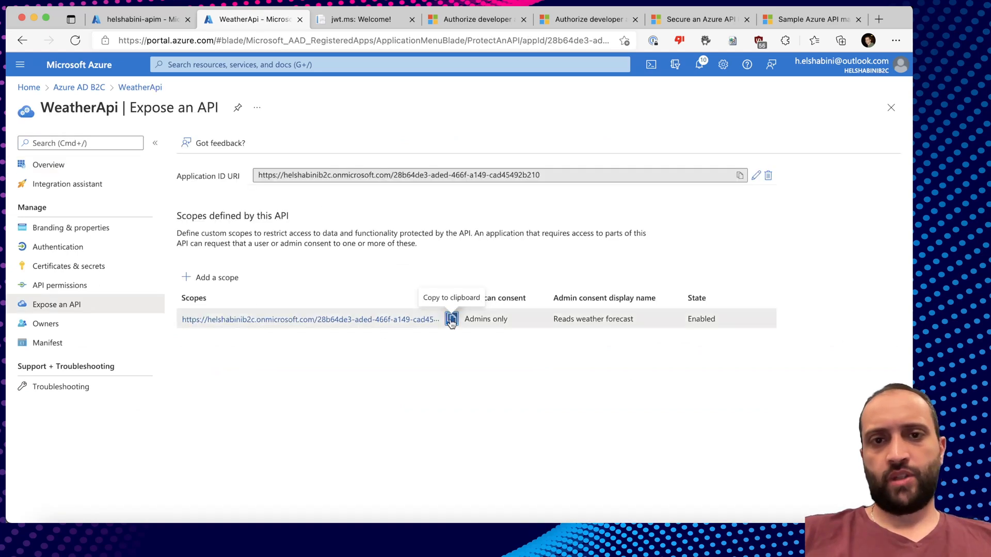
pyautogui.click(168, 20)
pyautogui.click(442, 430)
pyautogui.write('https://helshabinib2c.onmicrosoft.com/28b64de3-aded-466f-a149-cad45492b210/Weather.Read')
pyautogui.moveTo(729, 437); pyautogui.dragTo(405, 435)
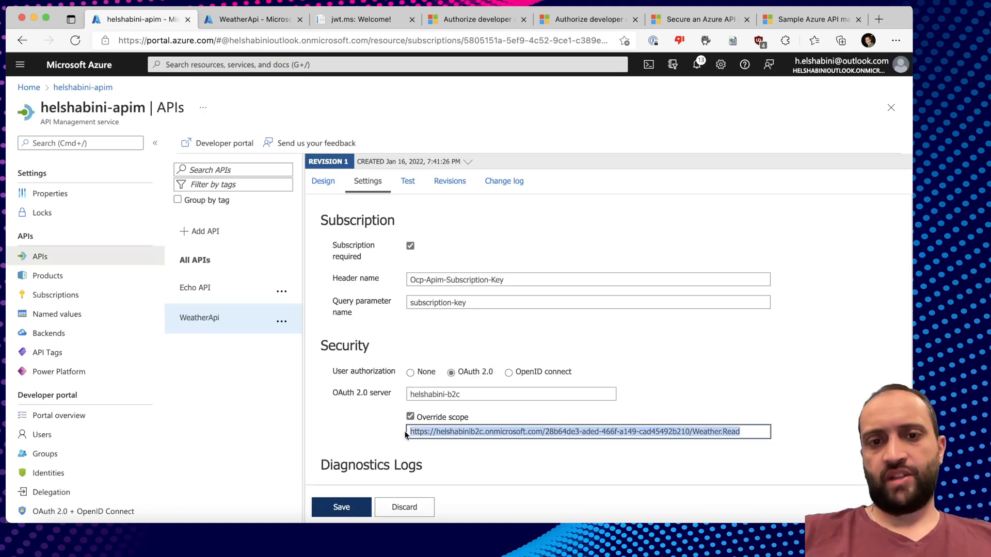
pyautogui.click(341, 507)
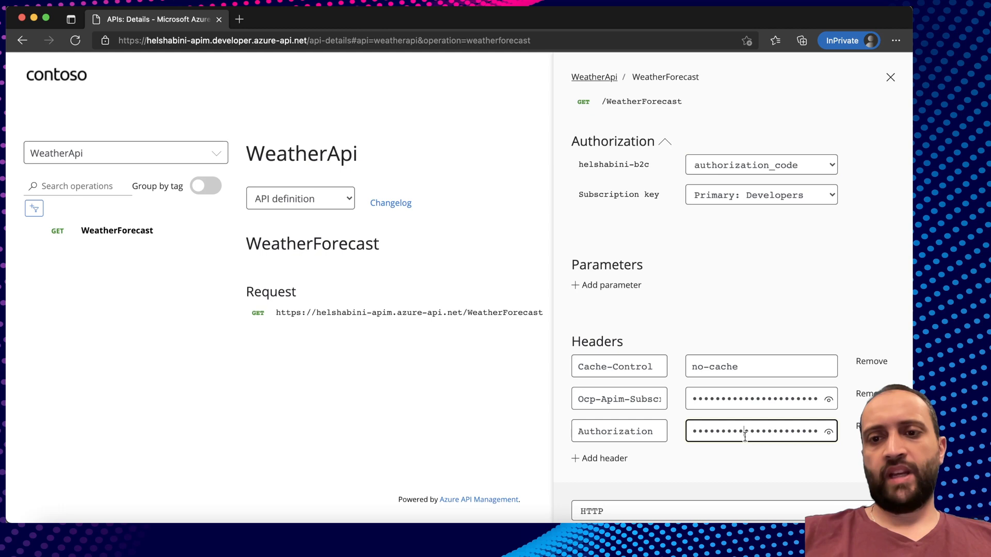
pyautogui.scroll(-10, 744, 437)
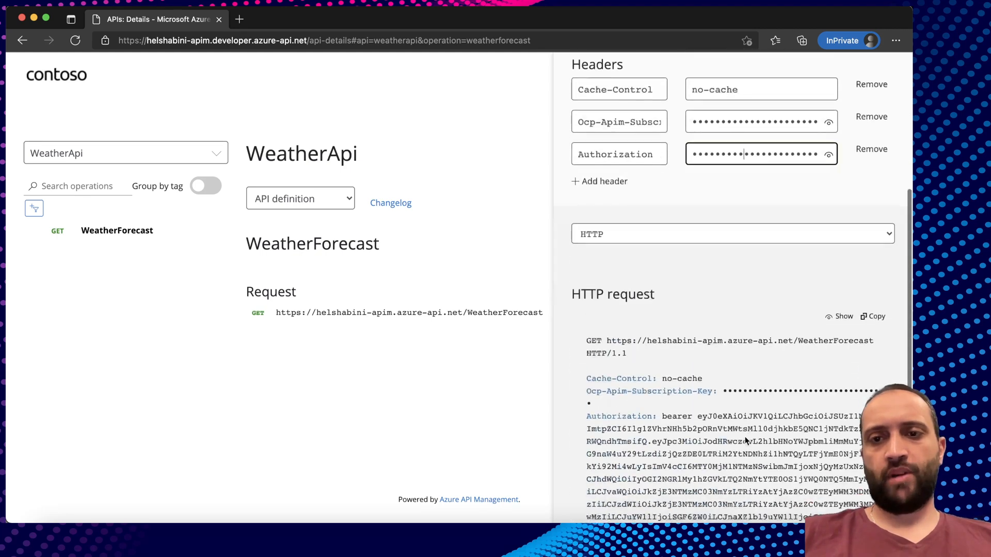
# Send the WeatherForecast test request and check the returned 200 OK forecast JSON.
pyautogui.click(630, 486)
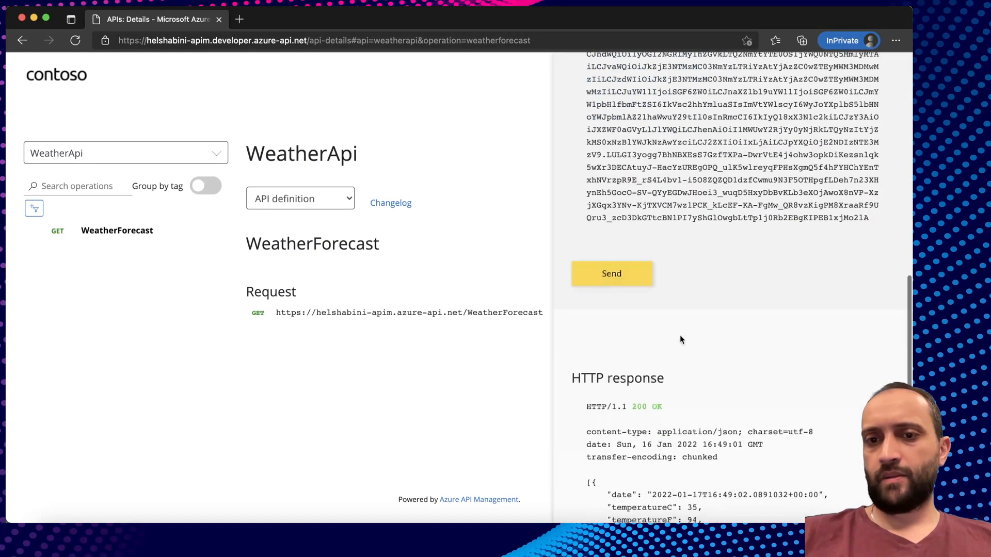
pyautogui.scroll(-7, 679, 336)
pyautogui.moveTo(582, 324); pyautogui.dragTo(669, 491)
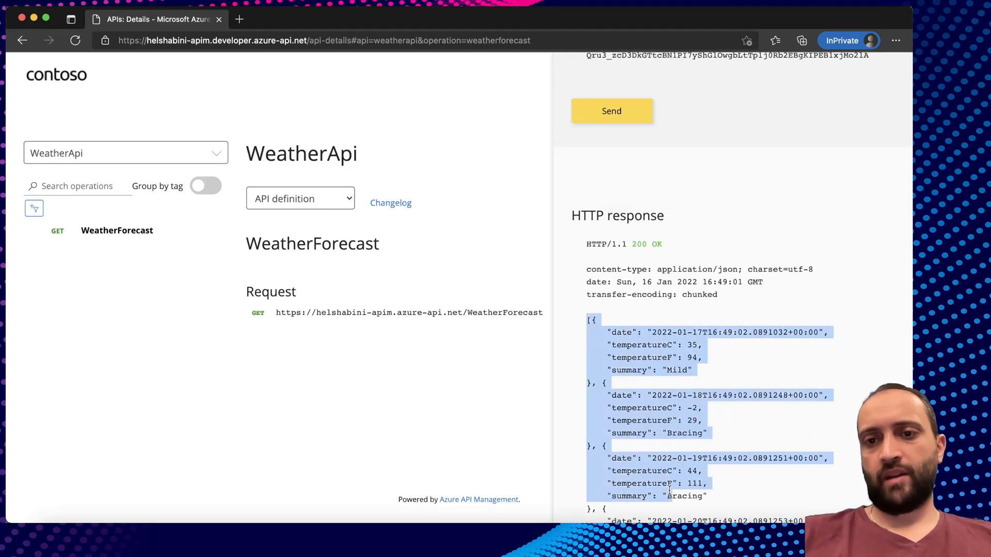
pyautogui.click(694, 417)
pyautogui.scroll(15, 695, 418)
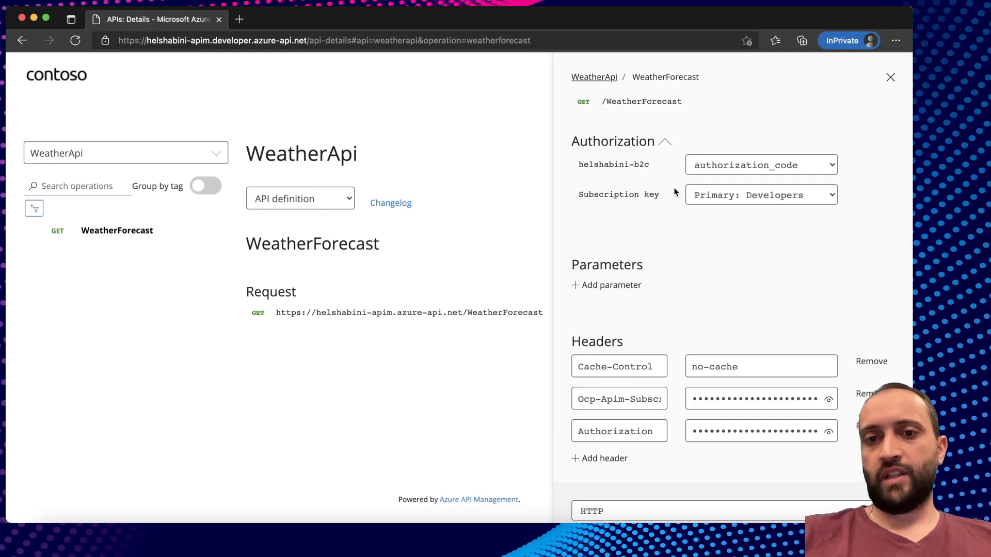
pyautogui.scroll(-5, 689, 315)
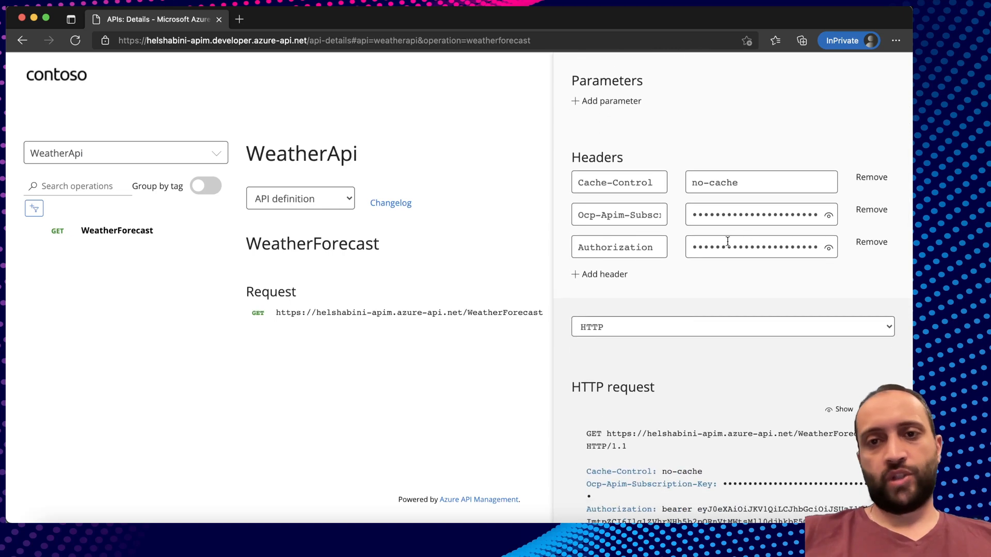
pyautogui.scroll(5, 629, 249)
# Set the helshabini-b2c authorization to No auth and add an 'Author' header row.
pyautogui.click(717, 168)
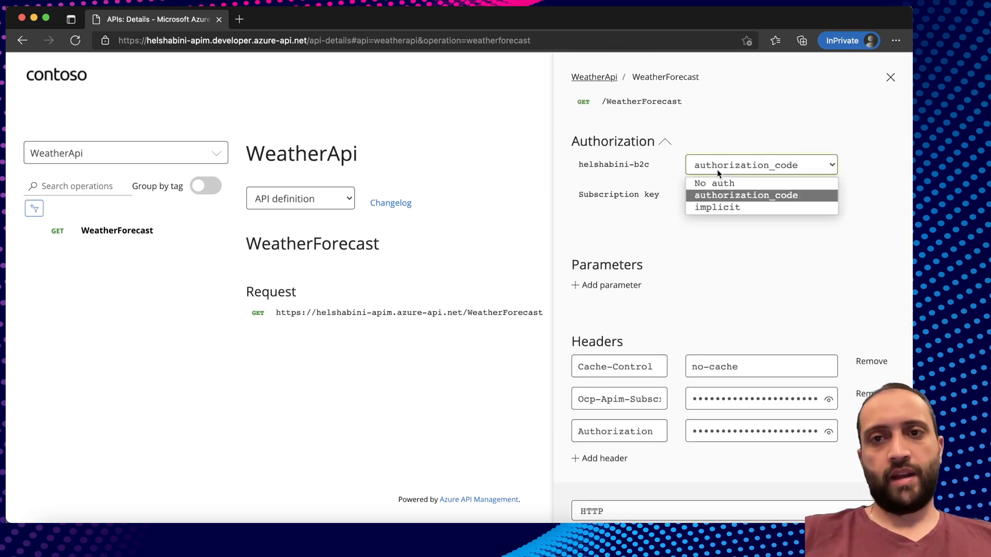
pyautogui.click(716, 183)
pyautogui.click(612, 426)
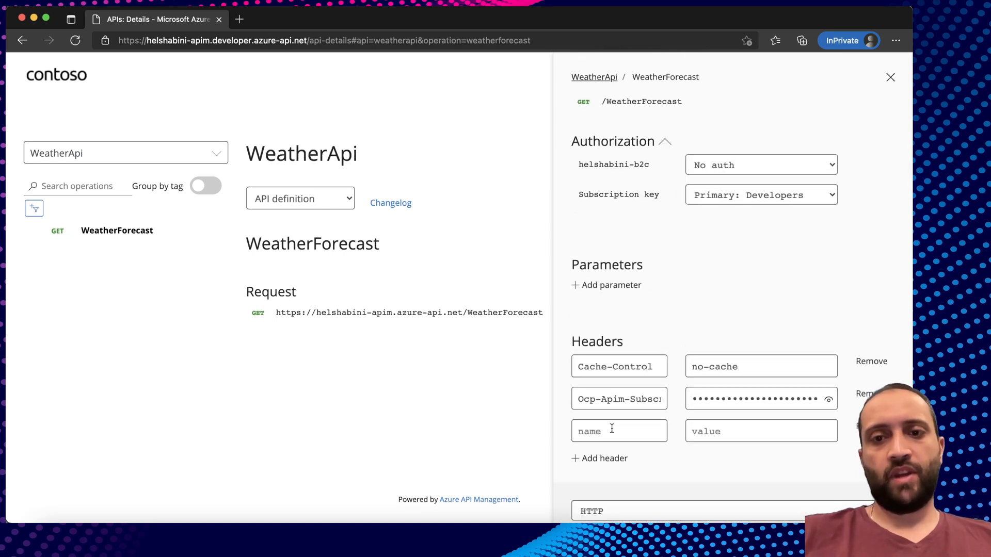
pyautogui.write('Author')
pyautogui.scroll(-4, 630, 340)
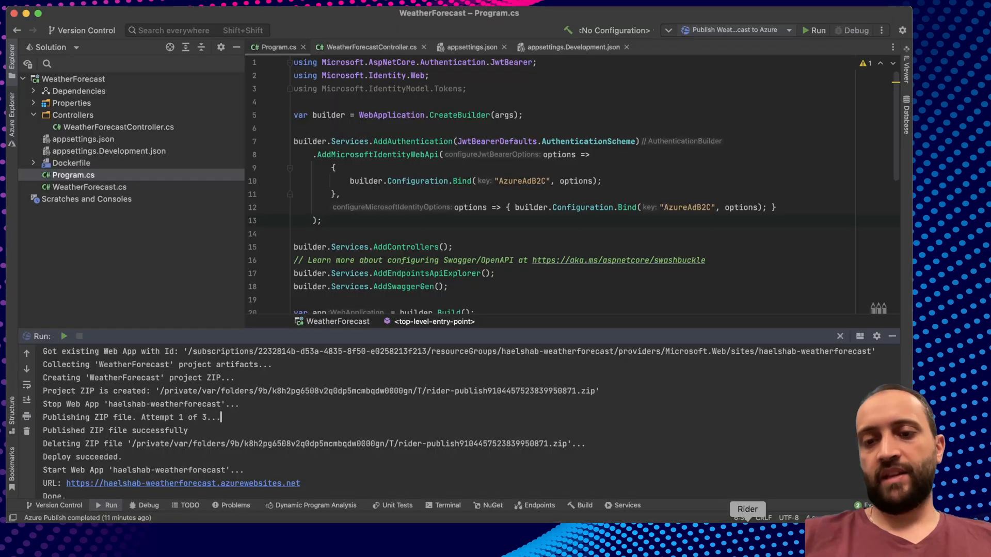
# Highlight the AddAuthentication block (lines 7–13) in Program.cs, then bring up the Scenario 3 slide.
pyautogui.moveTo(313, 154); pyautogui.dragTo(791, 209)
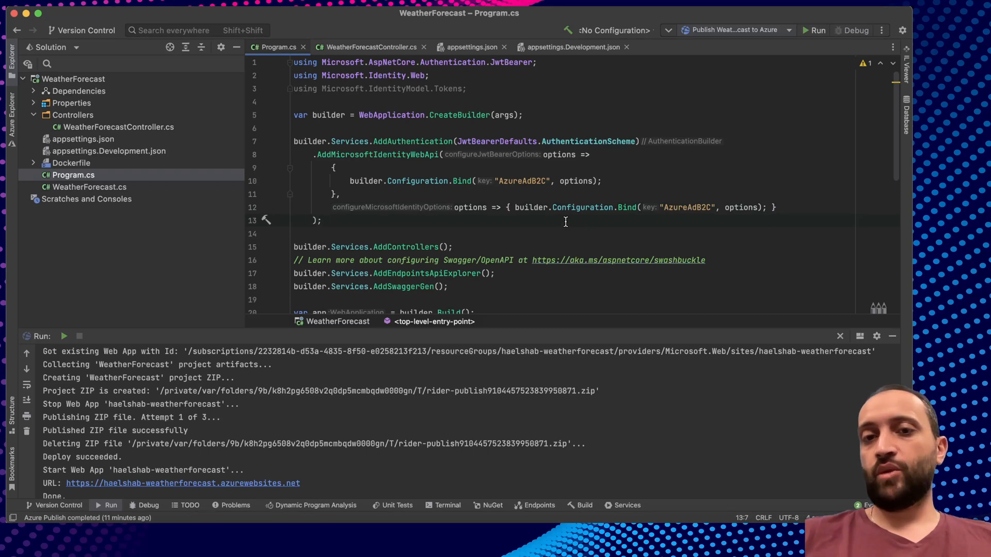
pyautogui.moveTo(321, 220); pyautogui.dragTo(294, 142)
pyautogui.click(347, 222)
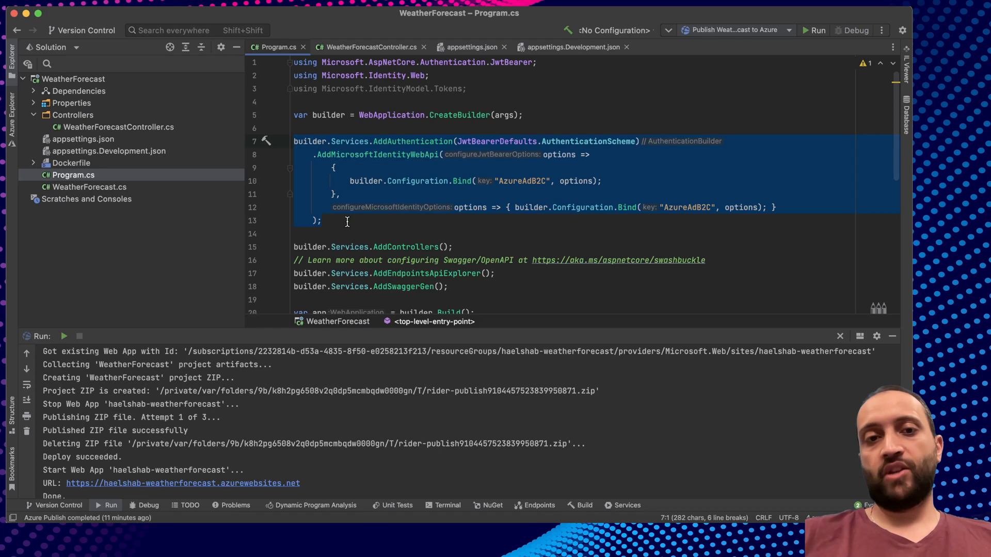
pyautogui.press('super+Tab')
pyautogui.press('super+Tab')
pyautogui.press('super+Tab')
pyautogui.press('super+Tab')
pyautogui.press('super+Tab')
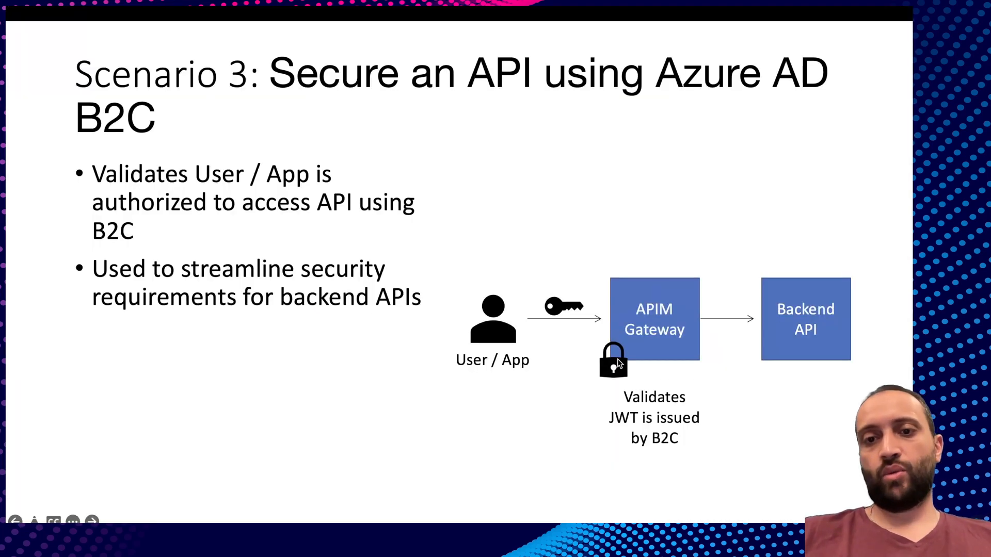
# Return to the developer portal, then open Echo API from the Azure portal's APIs list.
pyautogui.press('super+Tab')
pyautogui.press('super+Tab')
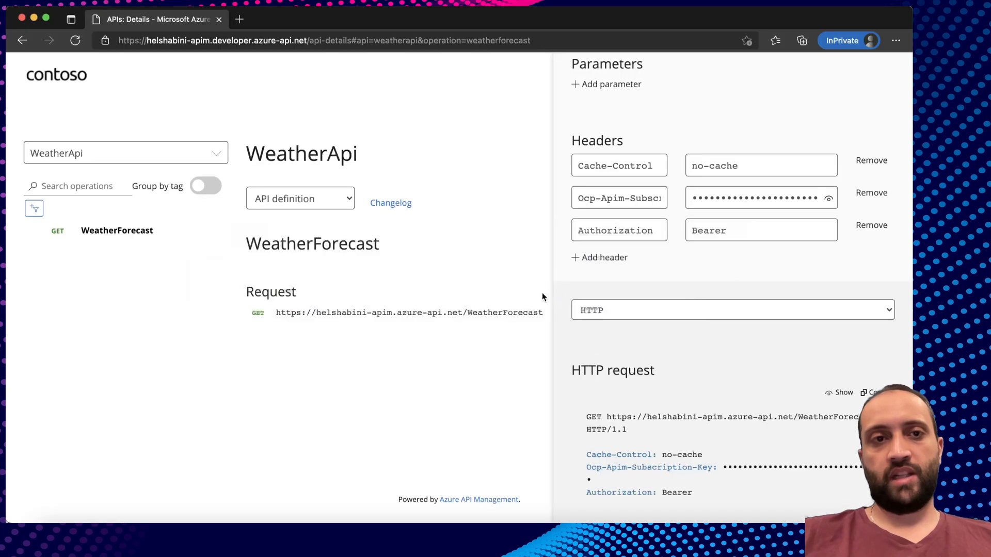
pyautogui.press('super+grave')
pyautogui.click(230, 291)
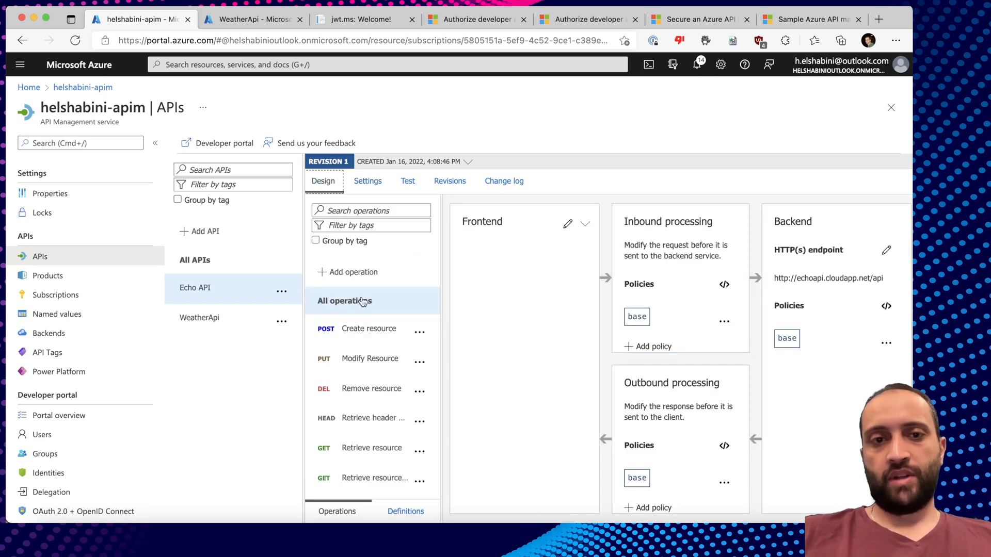
# Open Echo API's all-operations policy code, then select the sample validate-jwt block in the B2C docs article.
pyautogui.click(362, 302)
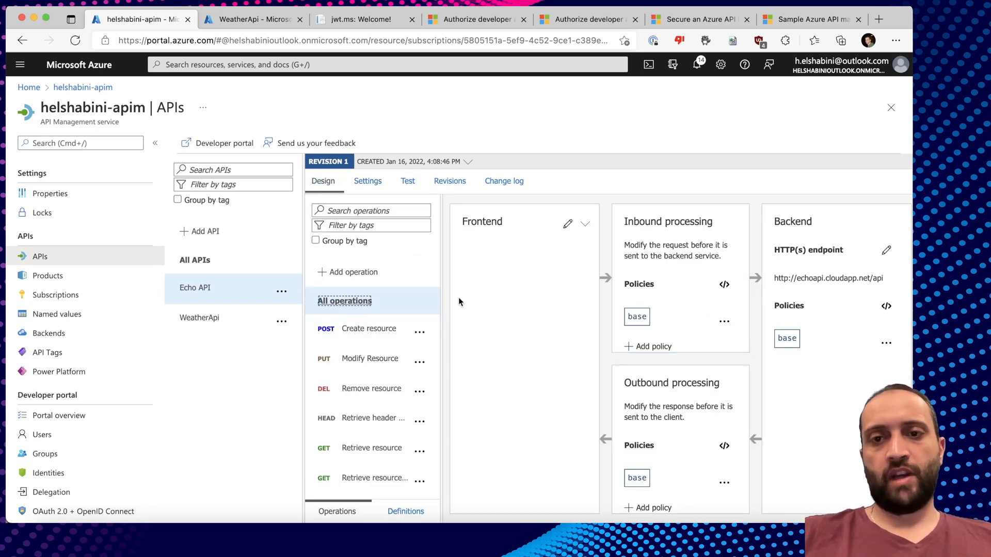
pyautogui.click(724, 284)
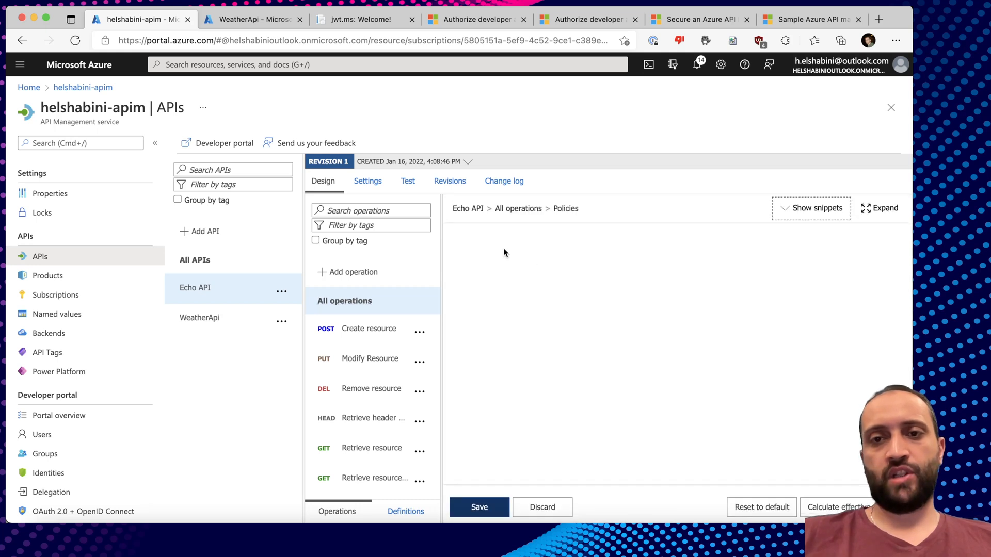
pyautogui.click(686, 20)
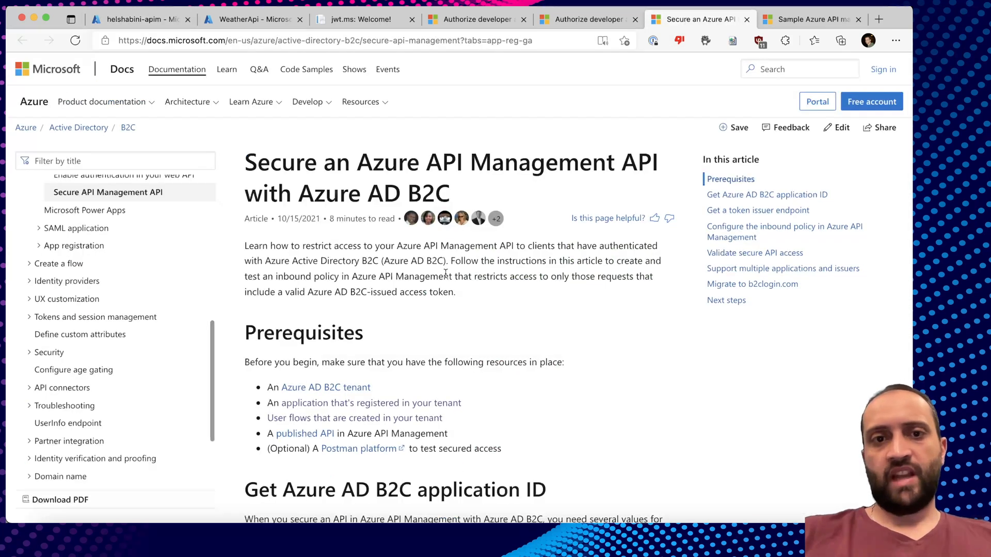
pyautogui.scroll(-15, 466, 237)
pyautogui.scroll(-10, 440, 285)
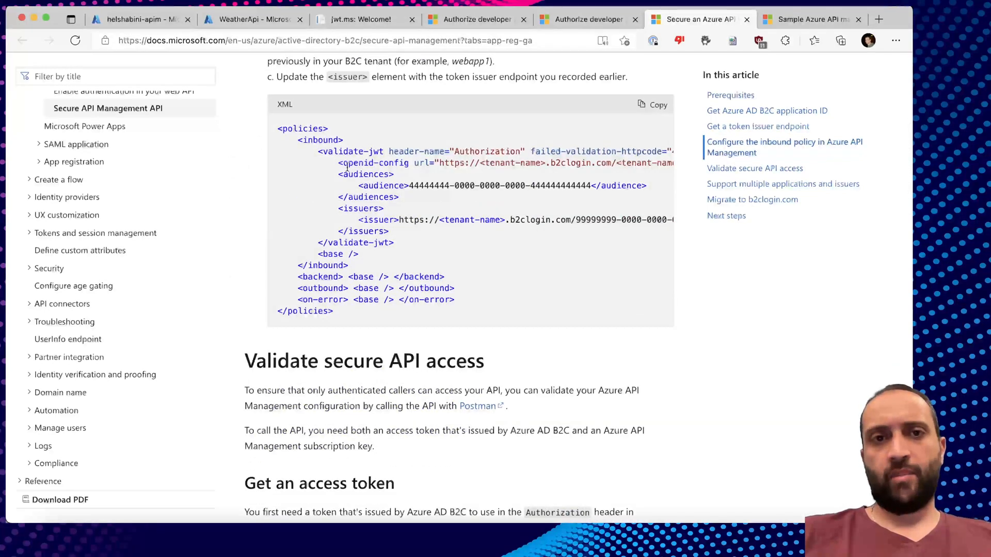
pyautogui.moveTo(316, 149); pyautogui.dragTo(406, 243)
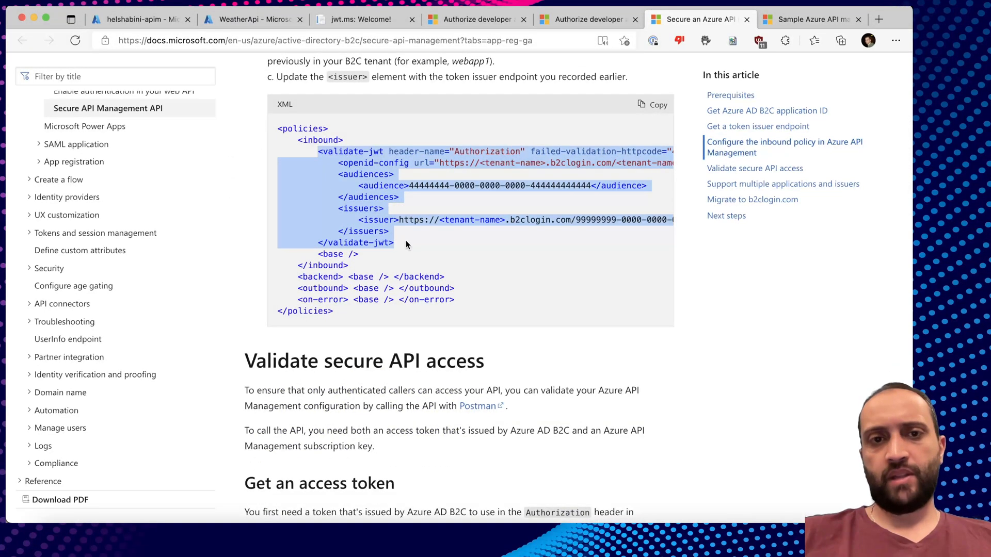
# Paste the copied validate-jwt block right after <inbound> in the Echo API policy.
pyautogui.press('super+1')
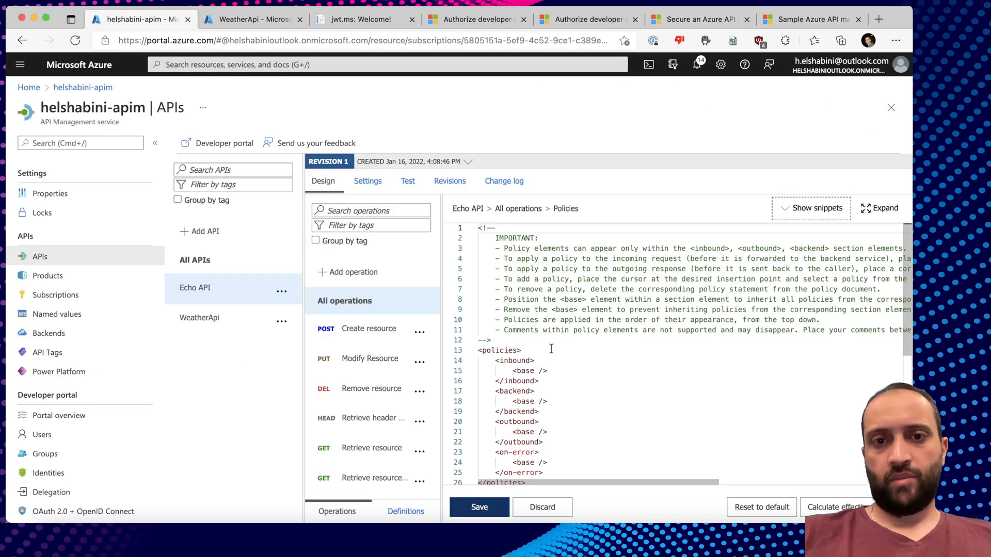
pyautogui.click(553, 363)
pyautogui.press('Return')
pyautogui.press('super+v')
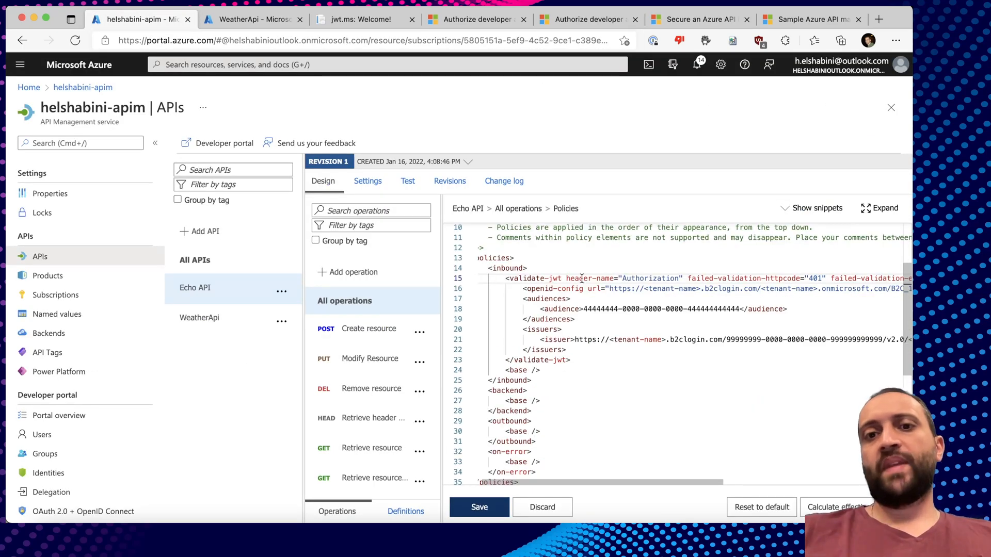
pyautogui.scroll(2, 581, 278)
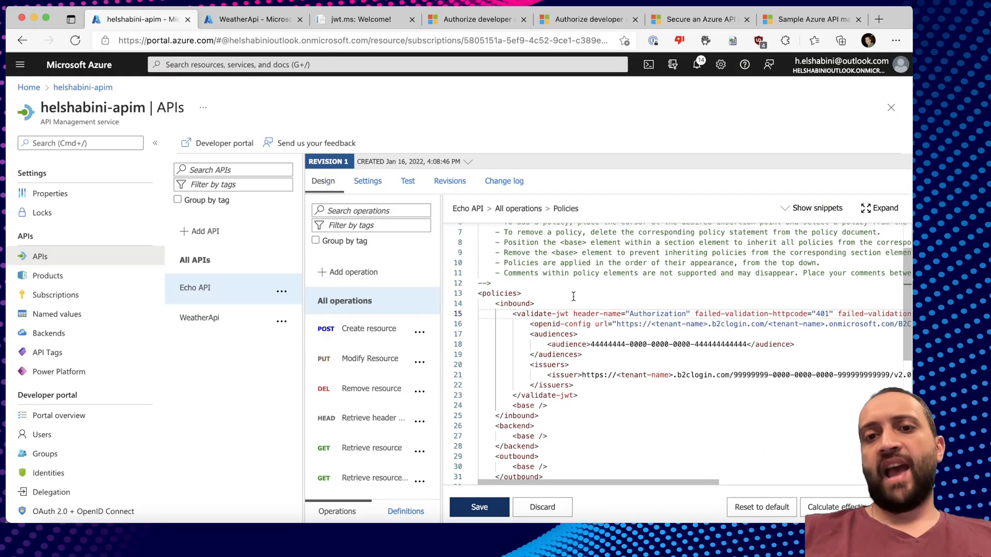
# Walk through the validate-jwt element, its Authorization header attribute and Unauthorized failure message.
pyautogui.doubleClick(530, 315)
pyautogui.click(560, 314)
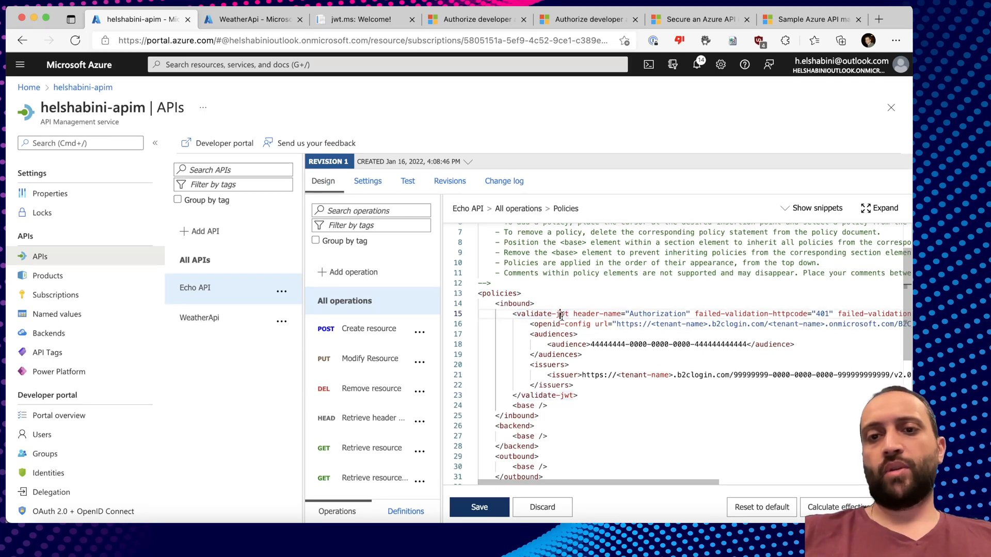
pyautogui.doubleClick(538, 314)
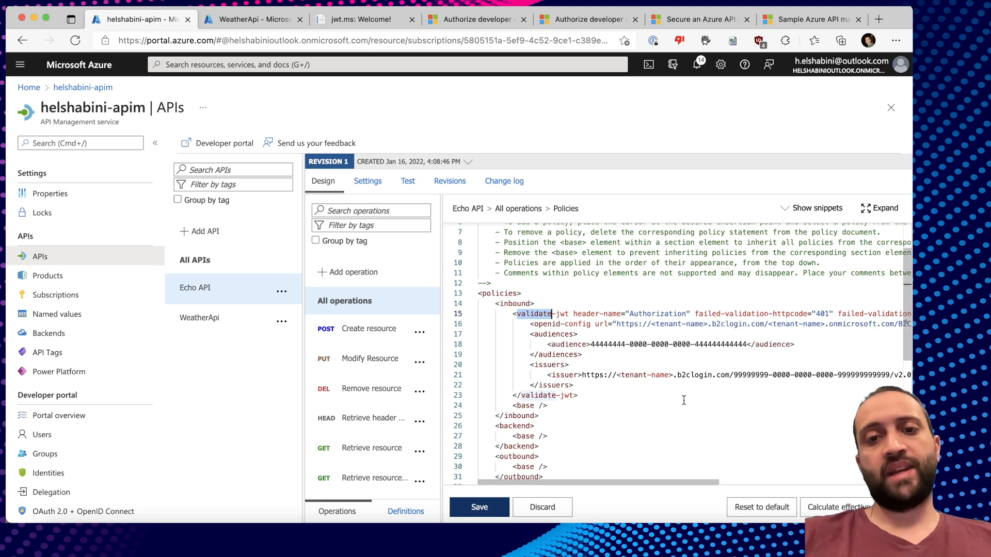
pyautogui.doubleClick(656, 315)
pyautogui.hscroll(10, 745, 314)
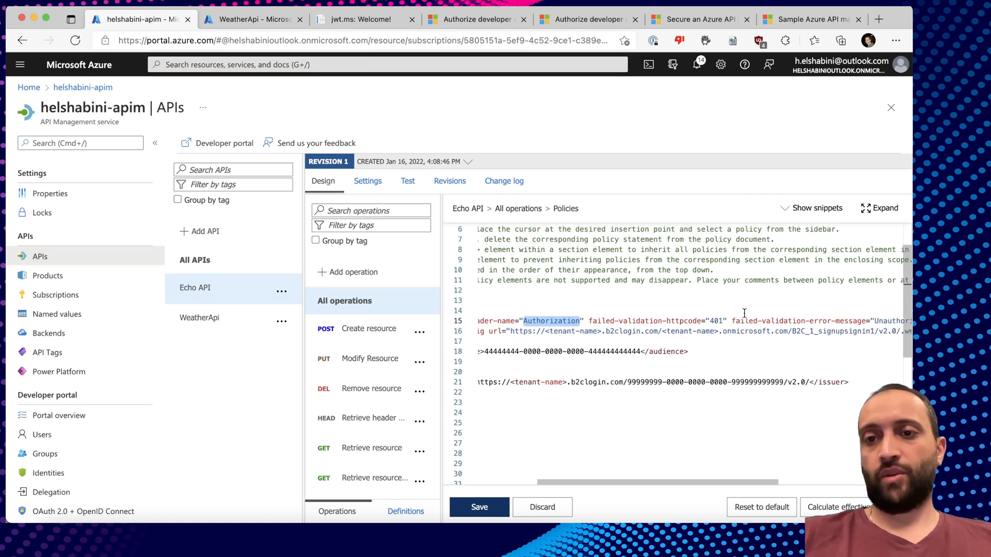
pyautogui.hscroll(-2, 744, 314)
pyautogui.scroll(-1, 744, 314)
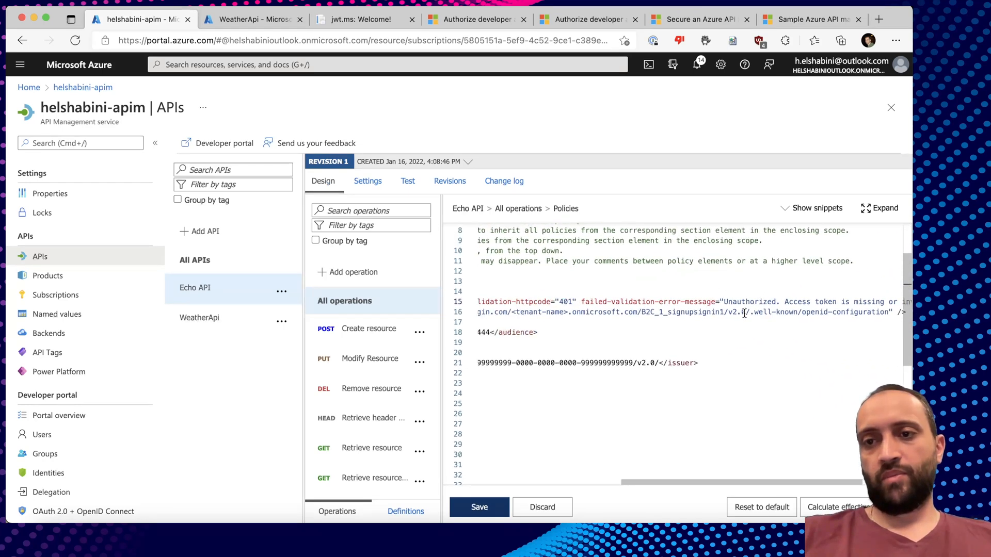
pyautogui.hscroll(2, 745, 314)
pyautogui.doubleClick(579, 295)
pyautogui.doubleClick(692, 296)
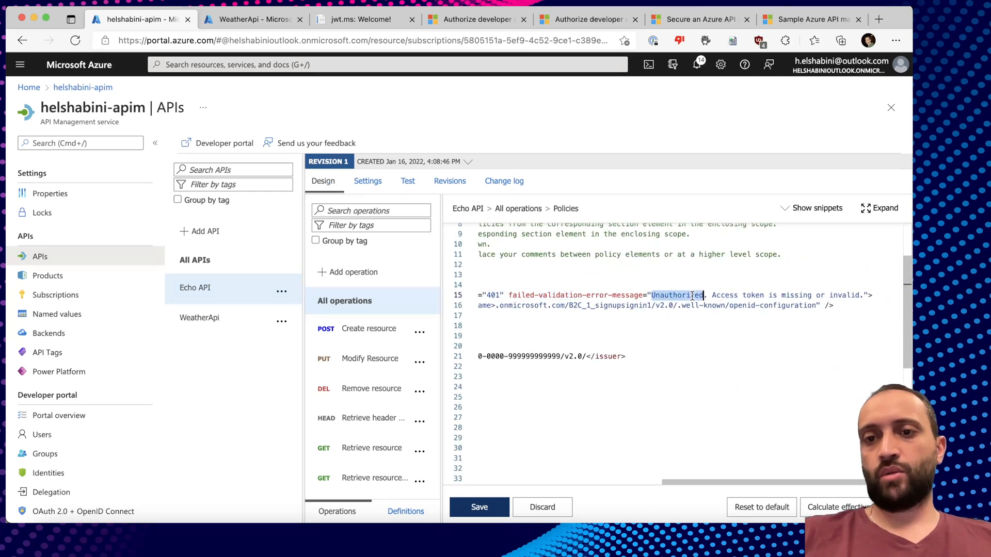
pyautogui.click(741, 296)
pyautogui.hscroll(-9, 741, 297)
pyautogui.scroll(-1, 741, 296)
pyautogui.scroll(1, 708, 300)
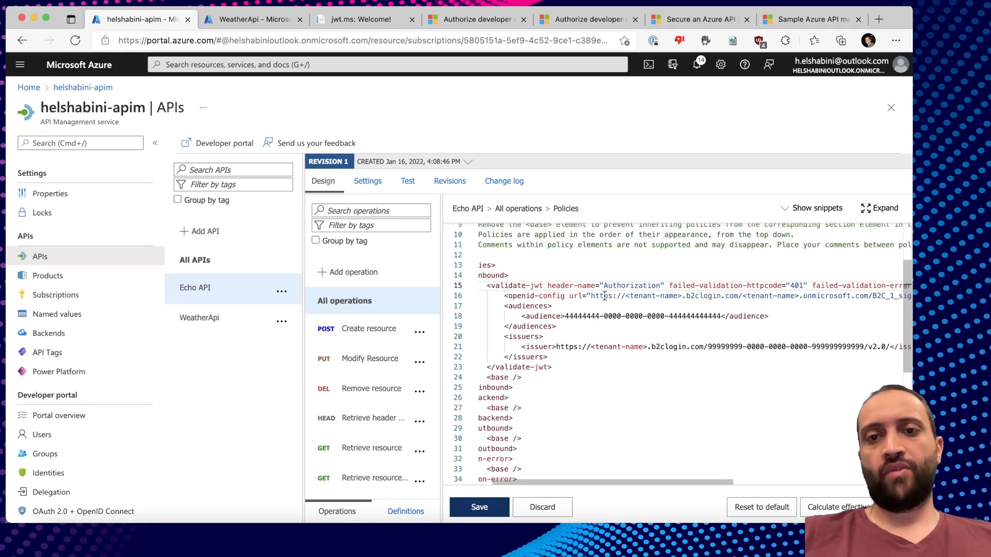
pyautogui.hscroll(2, 647, 292)
pyautogui.scroll(-1, 647, 292)
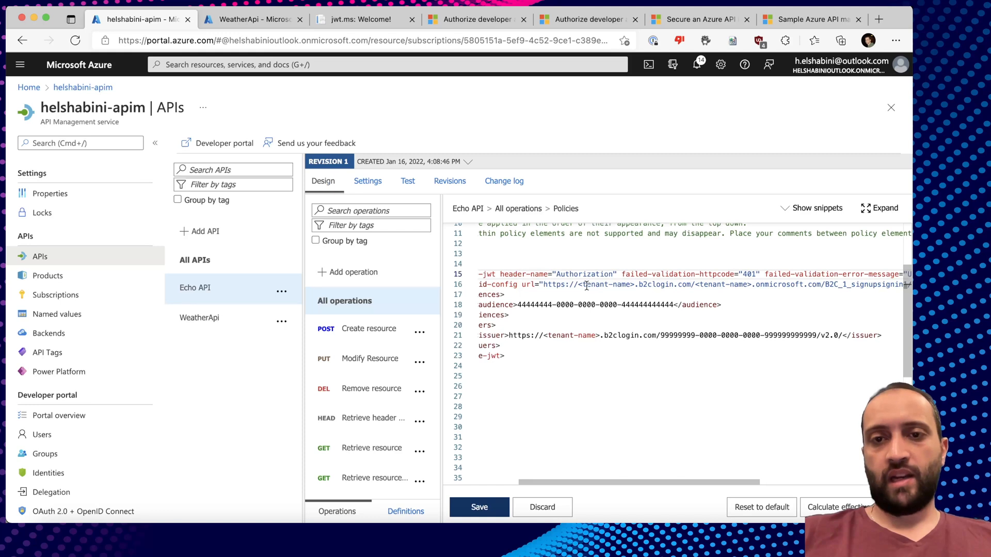
# Replace both tenant-name placeholders with helshabinib2c and the policy name with B2C_1_susi in the openid-config URL.
pyautogui.moveTo(579, 286); pyautogui.dragTo(630, 285)
pyautogui.write('helshabinib2c')
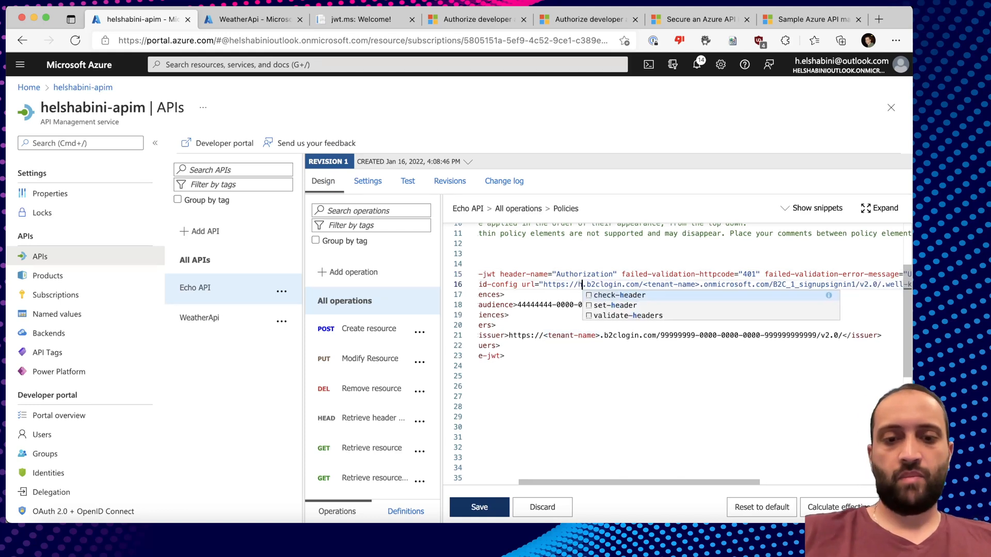
pyautogui.moveTo(695, 285); pyautogui.dragTo(748, 285)
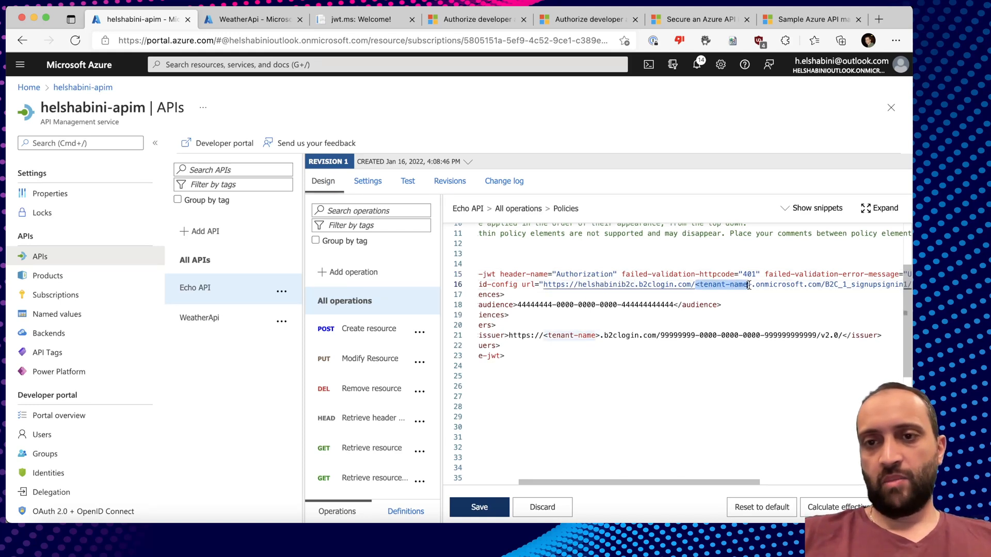
pyautogui.write('helshabinib2c')
pyautogui.hscroll(5, 722, 300)
pyautogui.scroll(1, 723, 299)
pyautogui.doubleClick(692, 310)
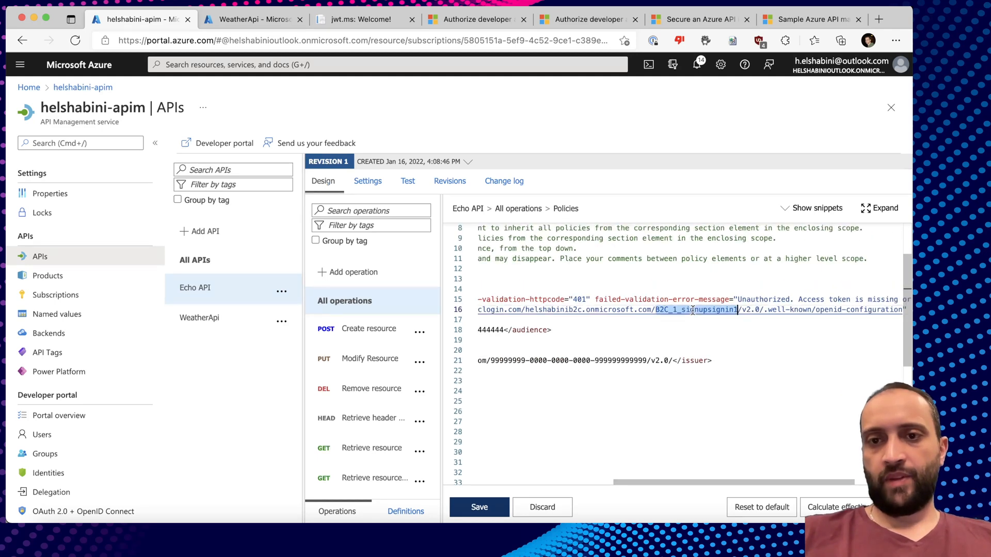
pyautogui.write('B2C_')
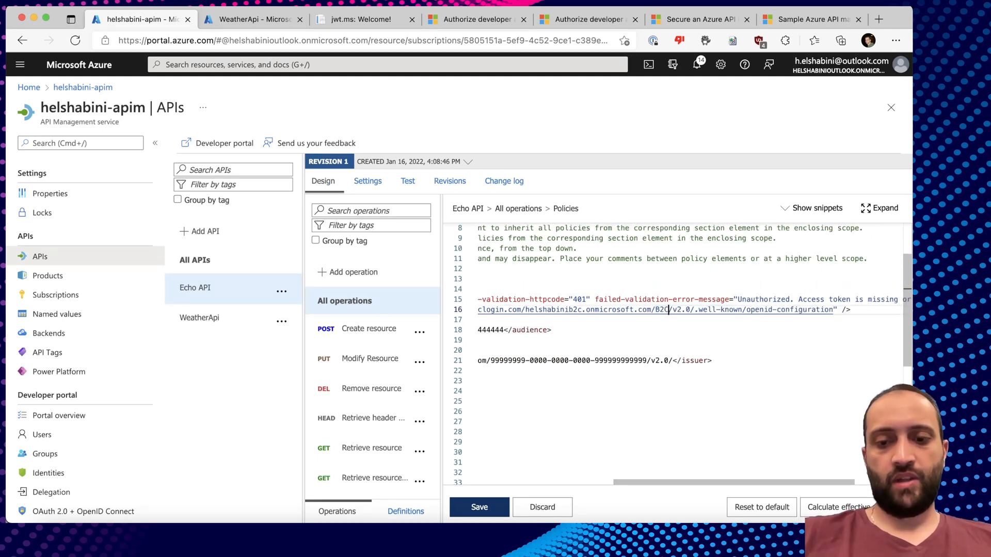
pyautogui.write('1_susi')
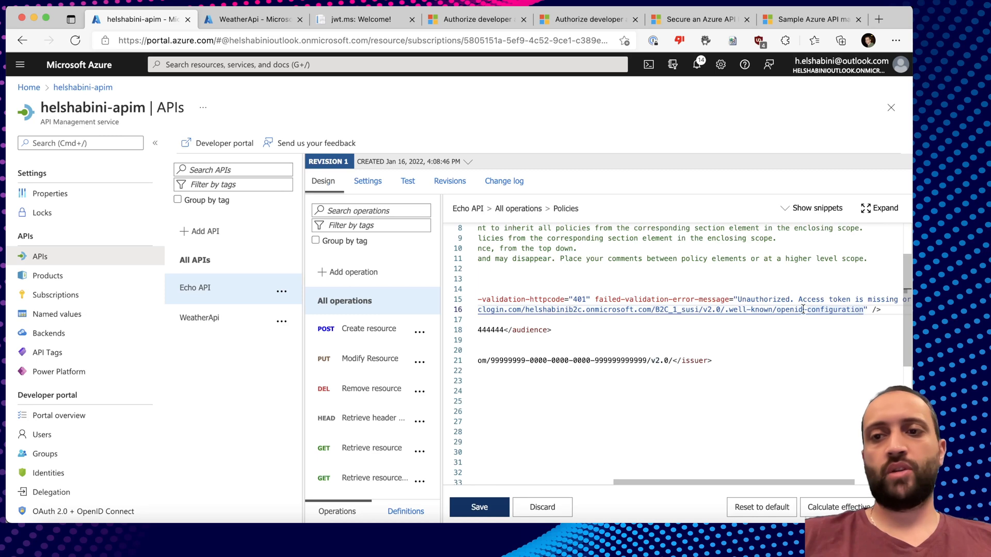
pyautogui.moveTo(863, 309); pyautogui.dragTo(619, 309)
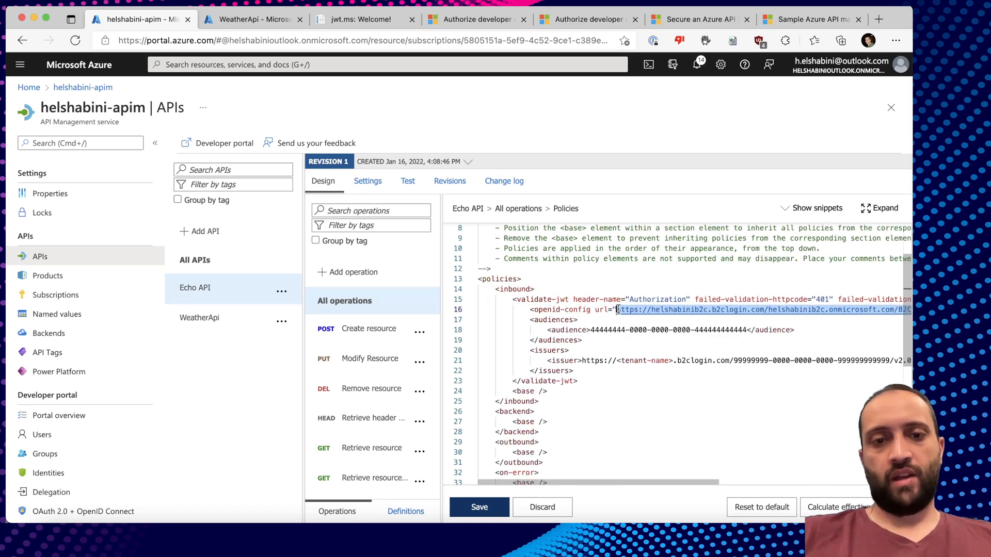
# Open the B2C_1_susi openid-config URL in a new tab, review its jwks_uri, and return to the policy editor.
pyautogui.keyDown('super'); pyautogui.click(617, 309); pyautogui.keyUp('super')
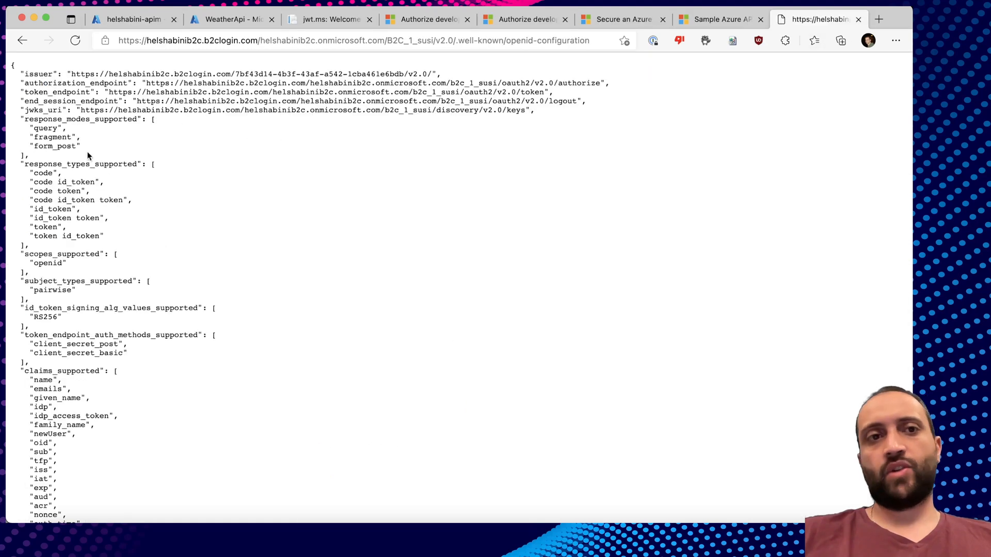
pyautogui.scroll(-2, 152, 168)
pyautogui.scroll(2, 152, 169)
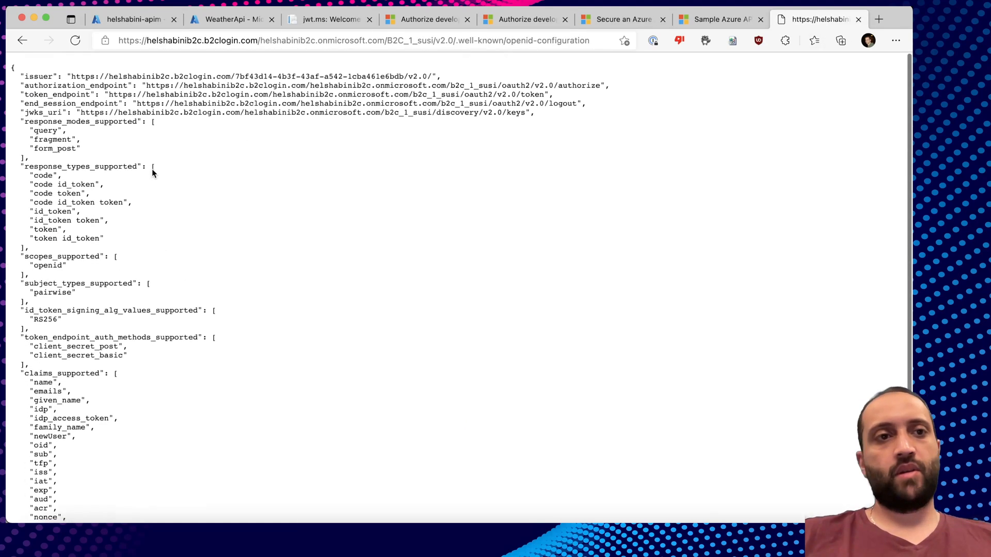
pyautogui.doubleClick(41, 110)
pyautogui.moveTo(79, 110); pyautogui.dragTo(524, 111)
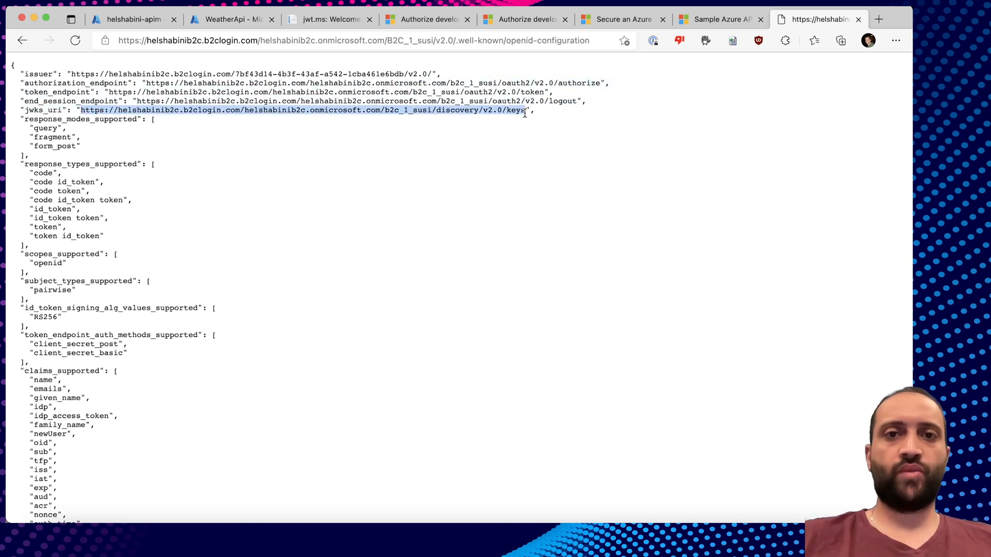
pyautogui.click(500, 127)
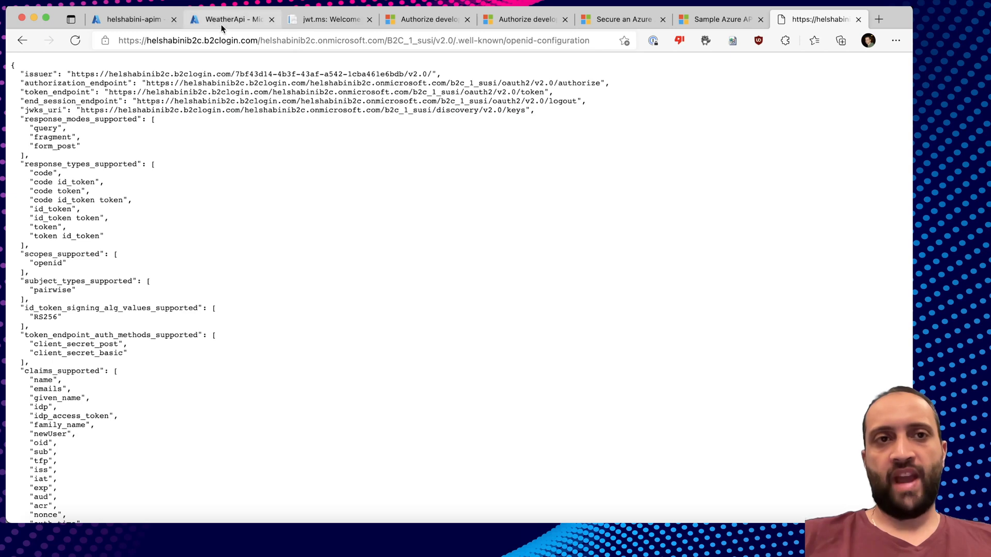
pyautogui.click(142, 19)
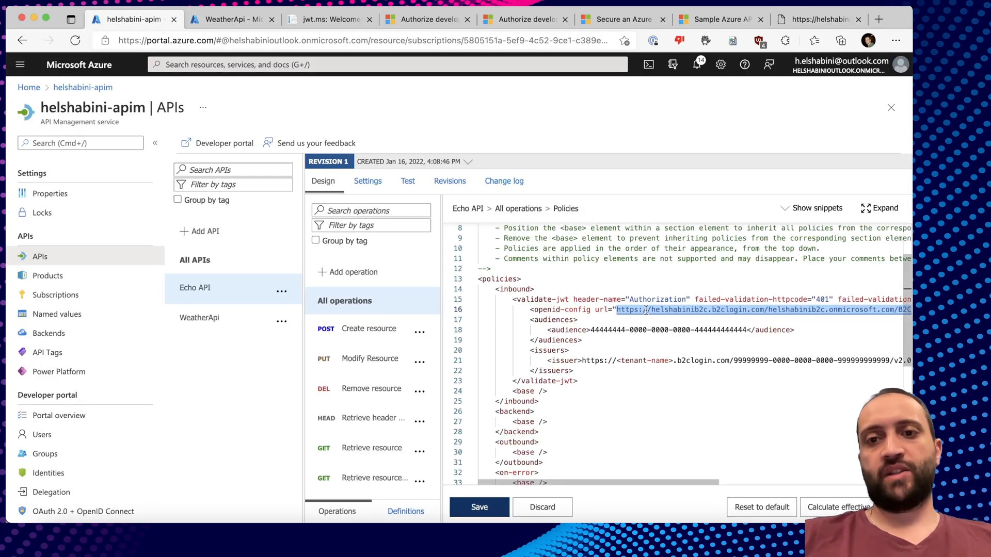
# Delete the placeholder audiences block from the validate-jwt policy.
pyautogui.hscroll(10, 658, 324)
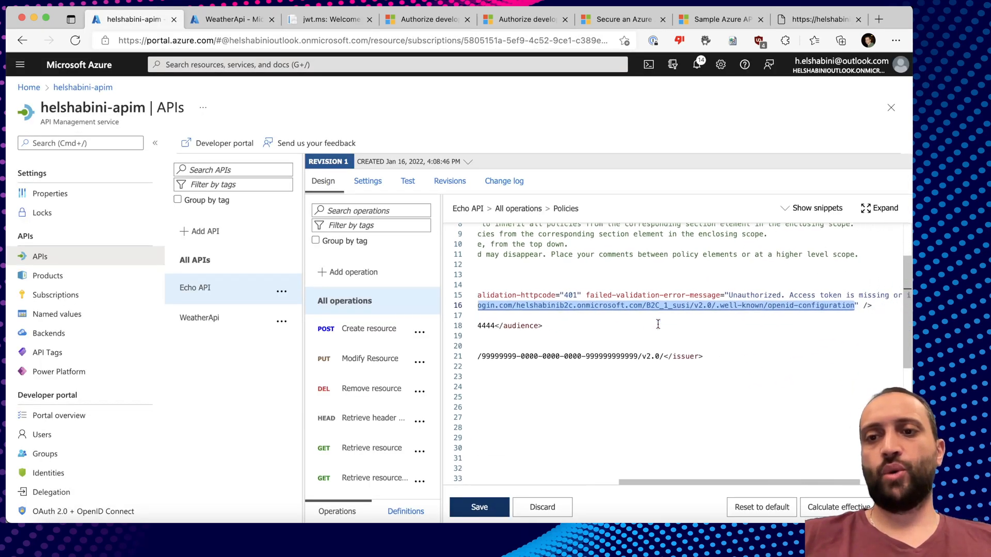
pyautogui.click(838, 301)
pyautogui.hscroll(-8, 702, 303)
pyautogui.moveTo(752, 318); pyautogui.dragTo(503, 319)
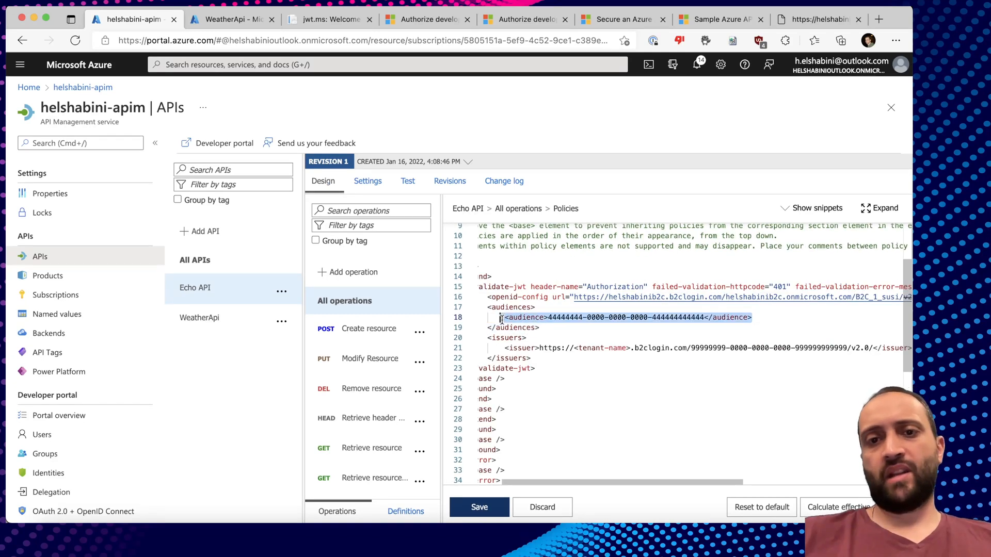
pyautogui.click(756, 319)
pyautogui.click(553, 329)
pyautogui.moveTo(546, 320); pyautogui.dragTo(705, 320)
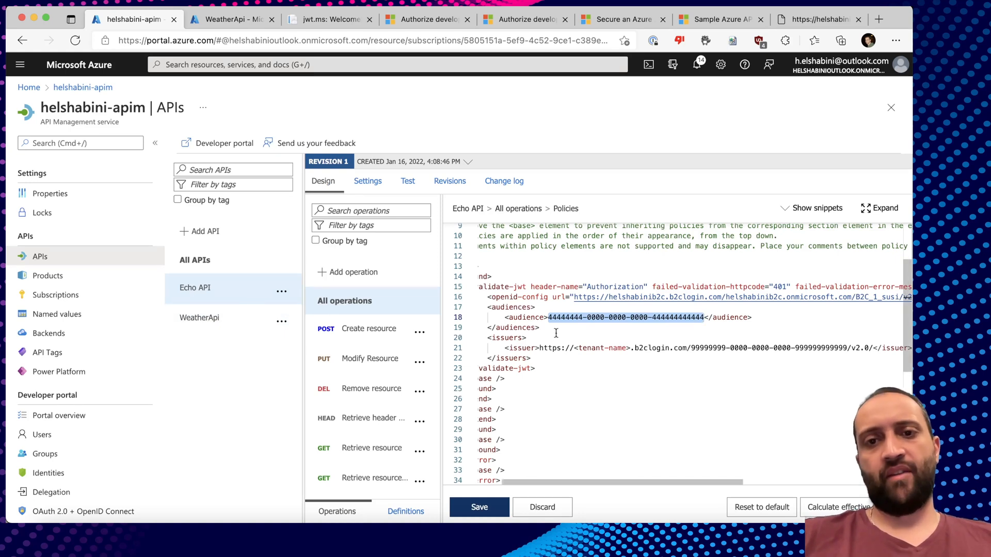
pyautogui.moveTo(544, 331); pyautogui.dragTo(475, 309)
pyautogui.press('BackSpace')
pyautogui.press('BackSpace')
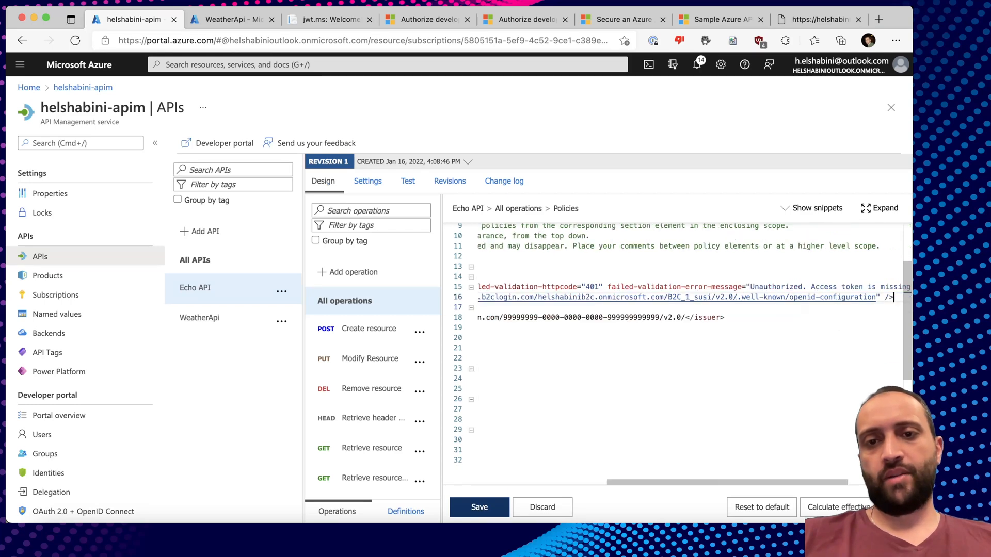
# Replace the tenant-name placeholder in the issuer URL with helshabinib2c.
pyautogui.hscroll(-5, 544, 318)
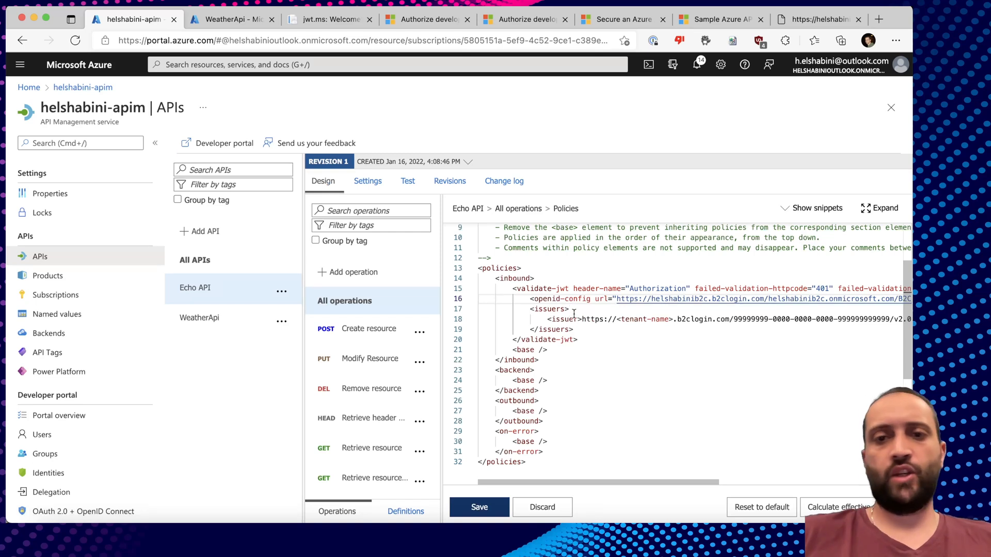
pyautogui.hscroll(1, 602, 323)
pyautogui.moveTo(600, 326); pyautogui.dragTo(656, 323)
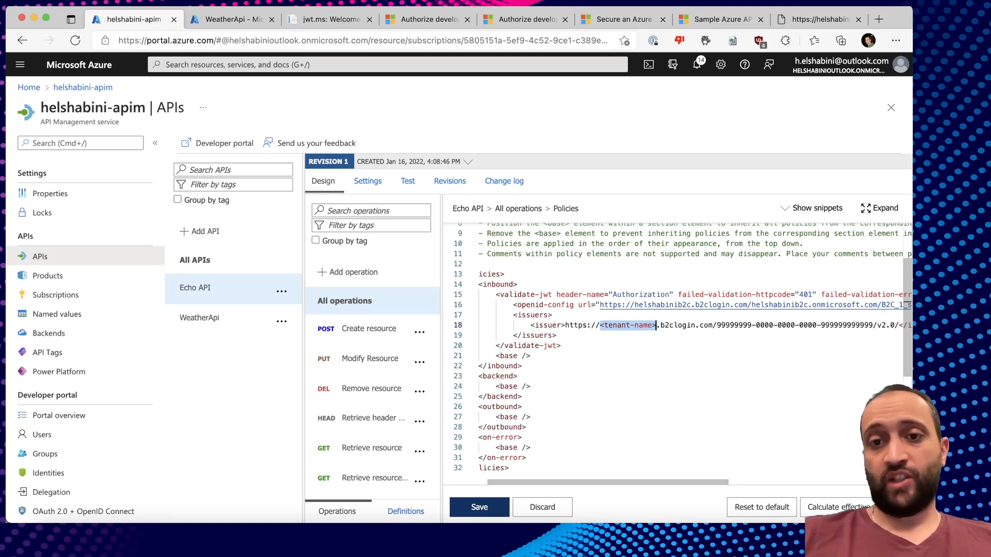
pyautogui.write('helshabinib2c')
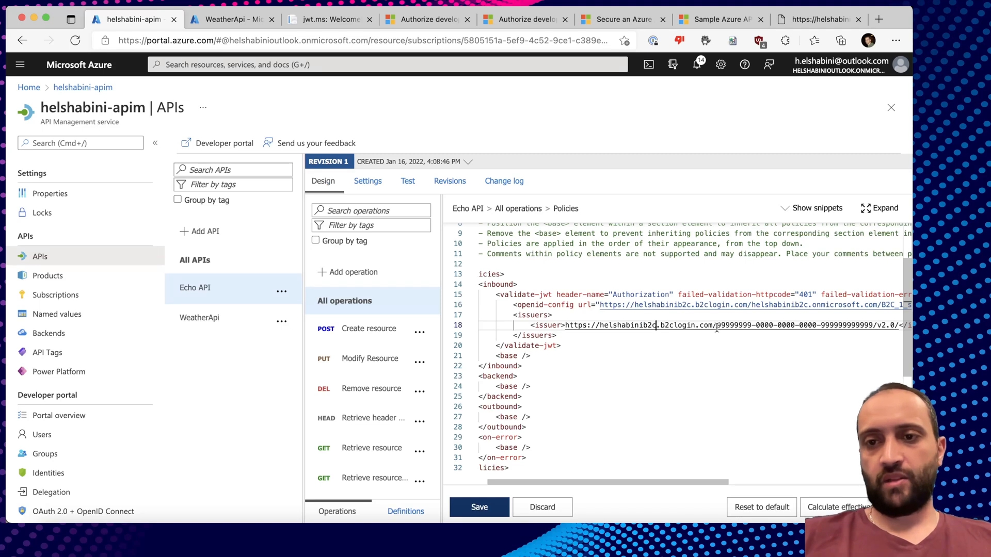
# Paste the WeatherApi app's Directory (tenant) ID over the issuer's placeholder GUID and save the policy.
pyautogui.moveTo(717, 327); pyautogui.dragTo(872, 326)
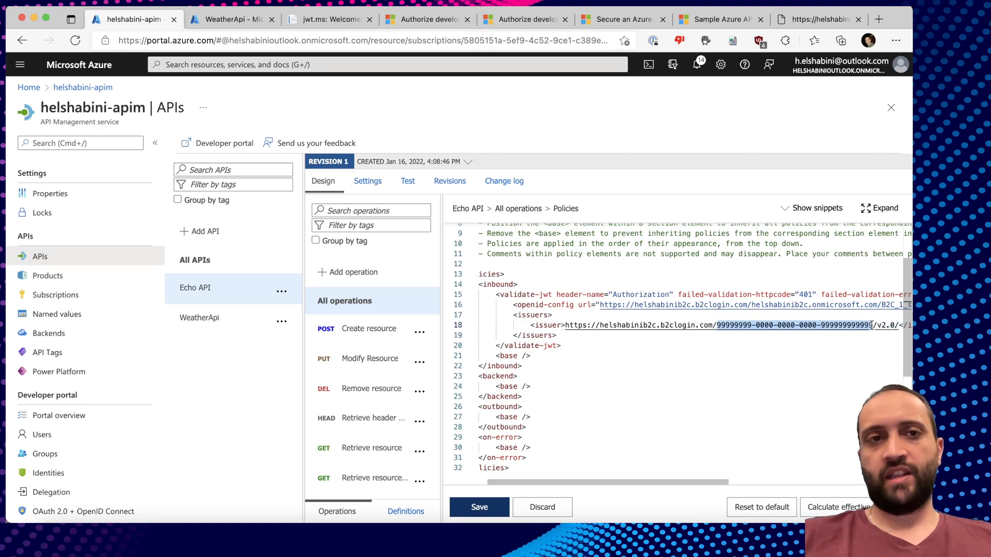
pyautogui.click(232, 19)
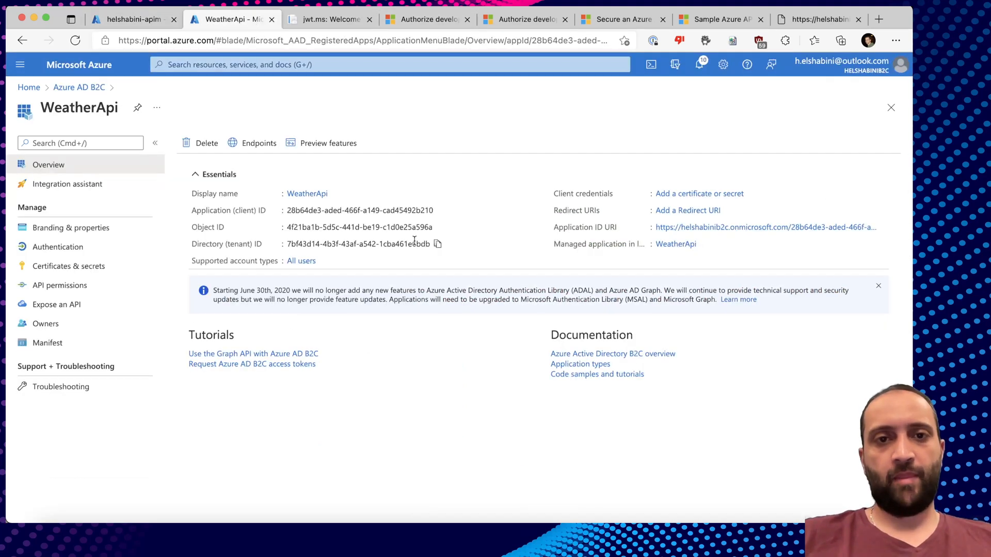
pyautogui.click(437, 244)
pyautogui.click(134, 20)
pyautogui.press('super+v')
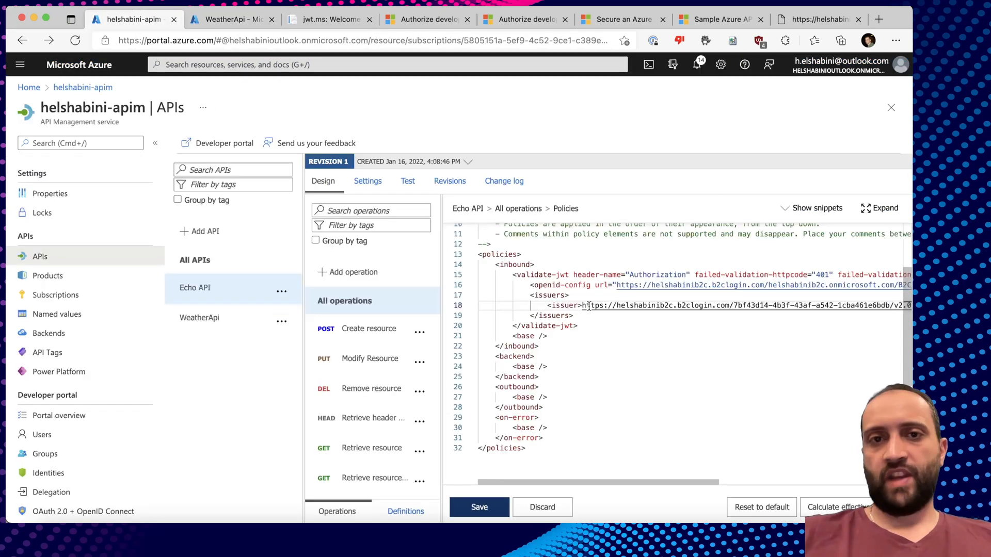
pyautogui.press('super+s')
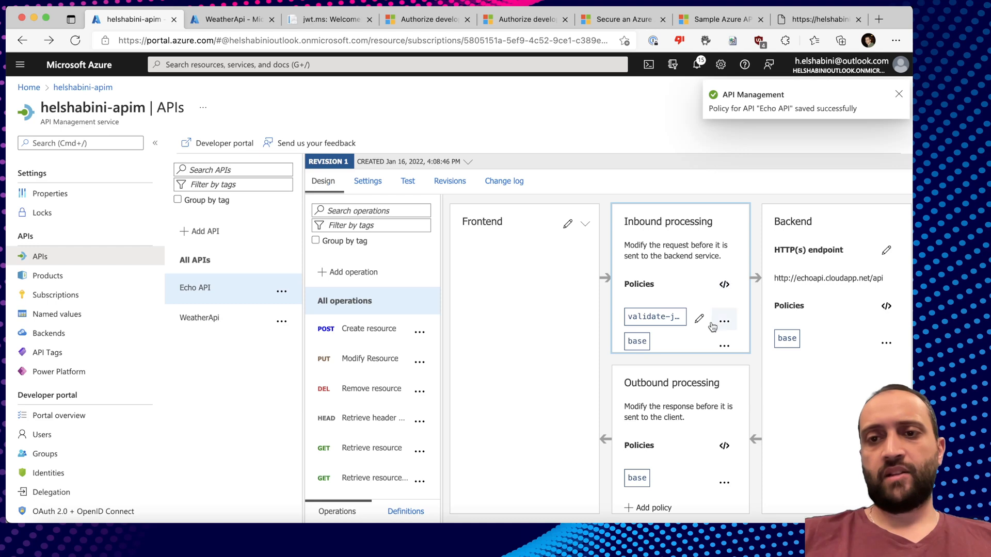
# Reopen the inbound policy XML to review the saved validate-jwt element, then switch to the developer portal.
pyautogui.moveTo(664, 321)
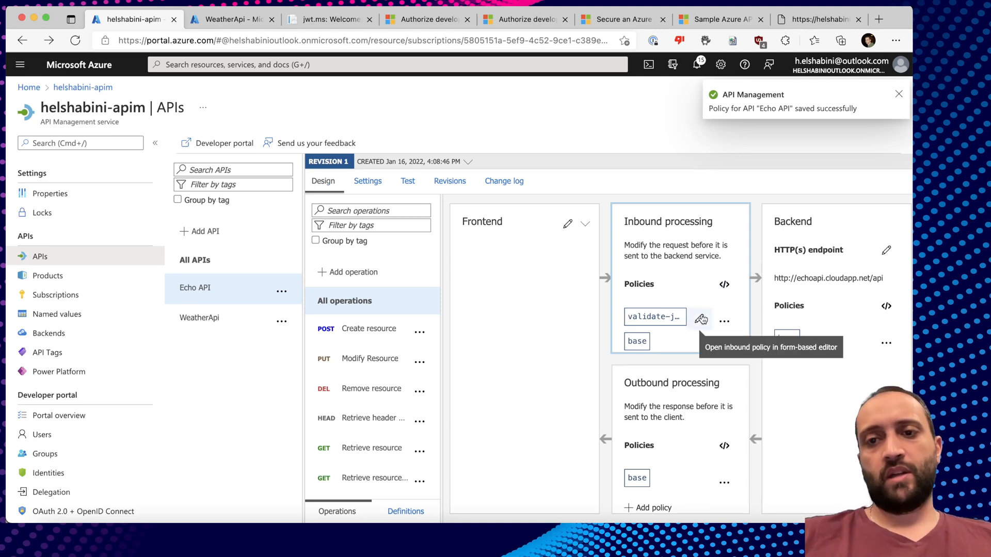
pyautogui.click(724, 285)
pyautogui.hscroll(10, 727, 380)
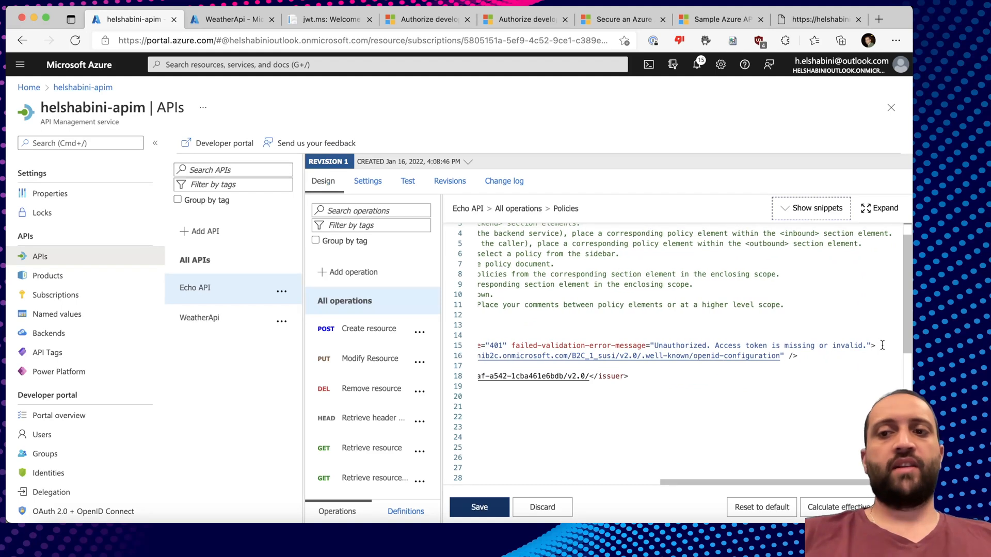
pyautogui.click(872, 346)
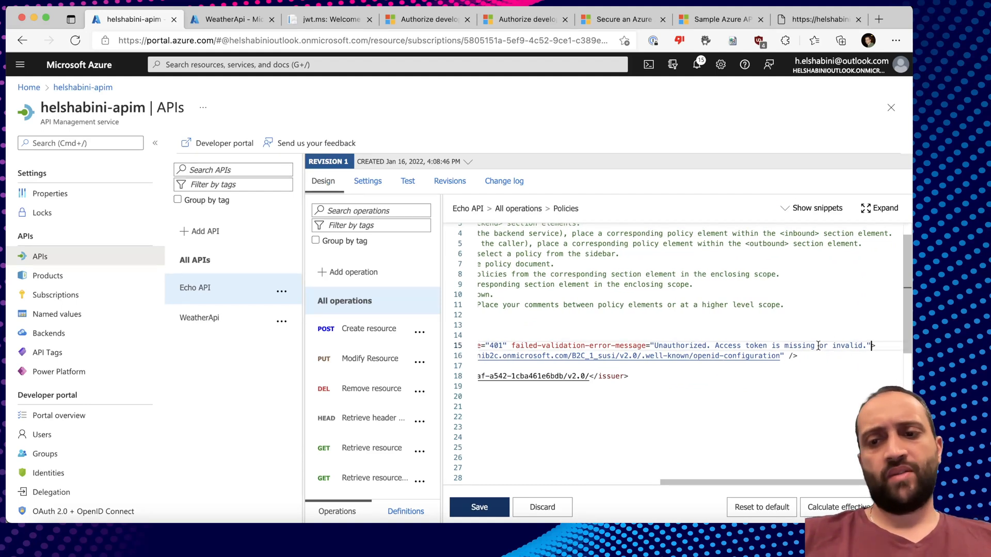
pyautogui.hscroll(-15, 689, 344)
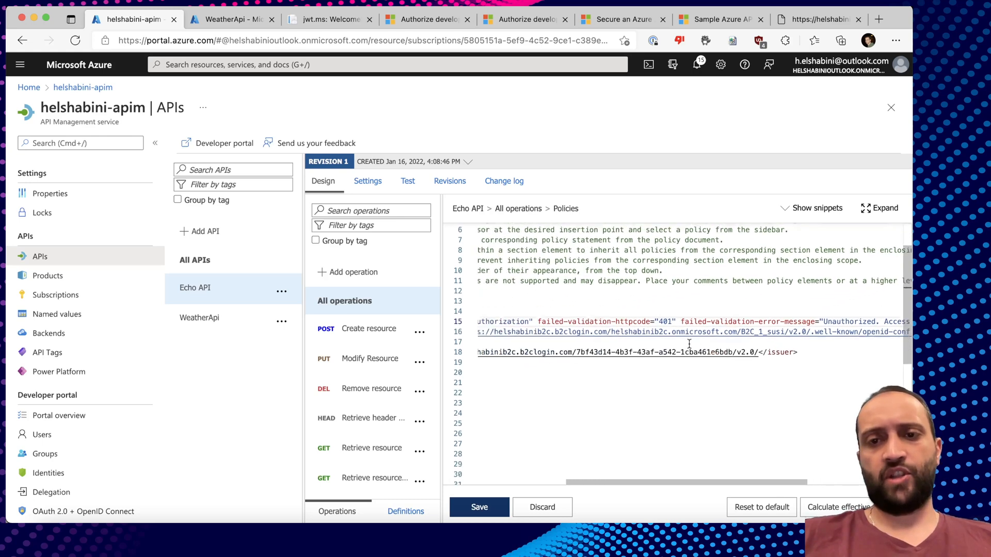
pyautogui.scroll(-1, 557, 339)
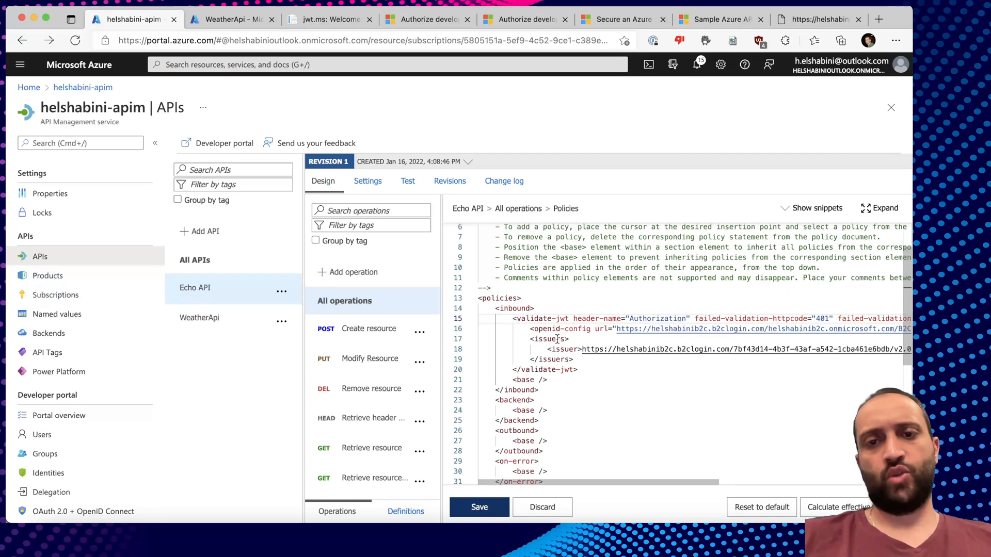
pyautogui.moveTo(578, 370); pyautogui.dragTo(509, 320)
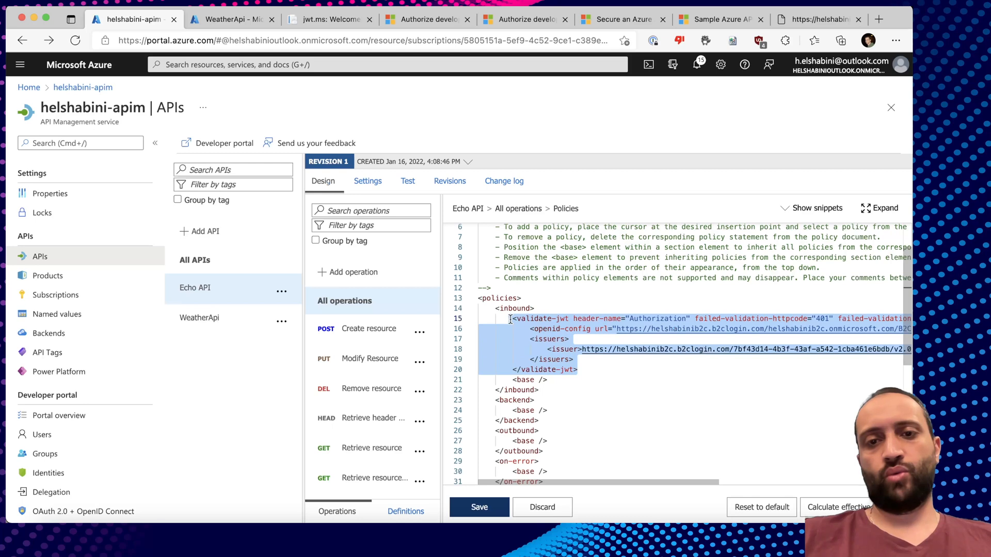
pyautogui.press('super+grave')
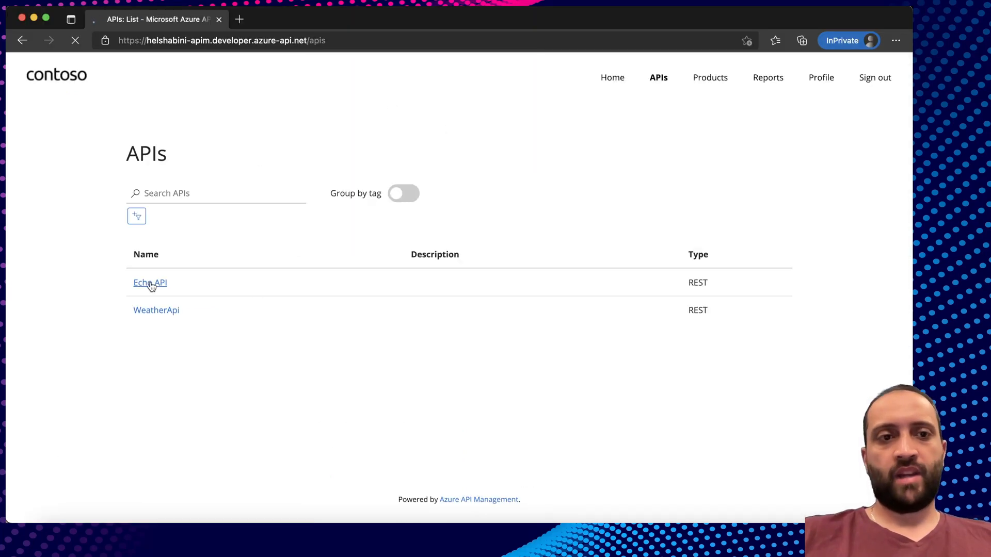
# Open Echo API's Create resource test console and review the 'Unable to complete the request' CORS error.
pyautogui.click(150, 283)
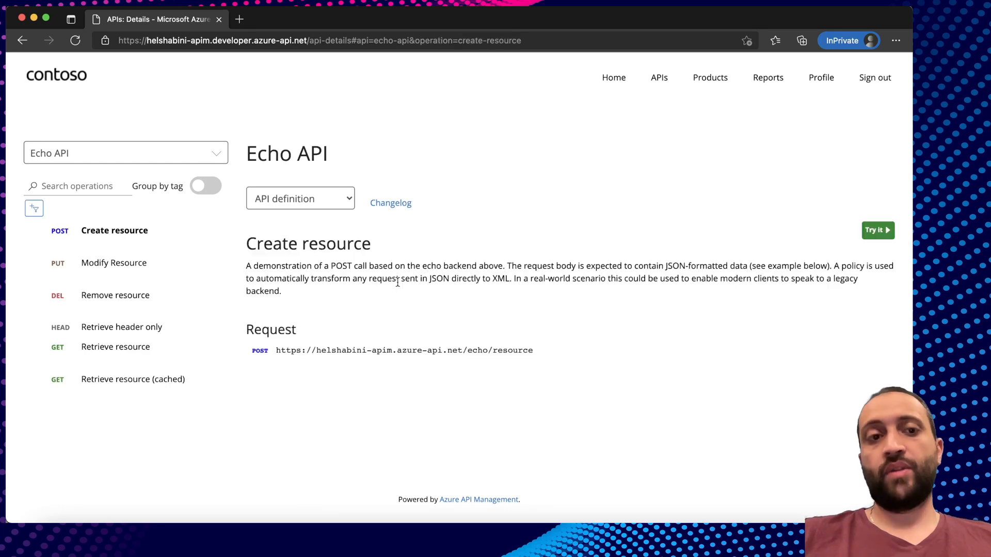
pyautogui.click(875, 232)
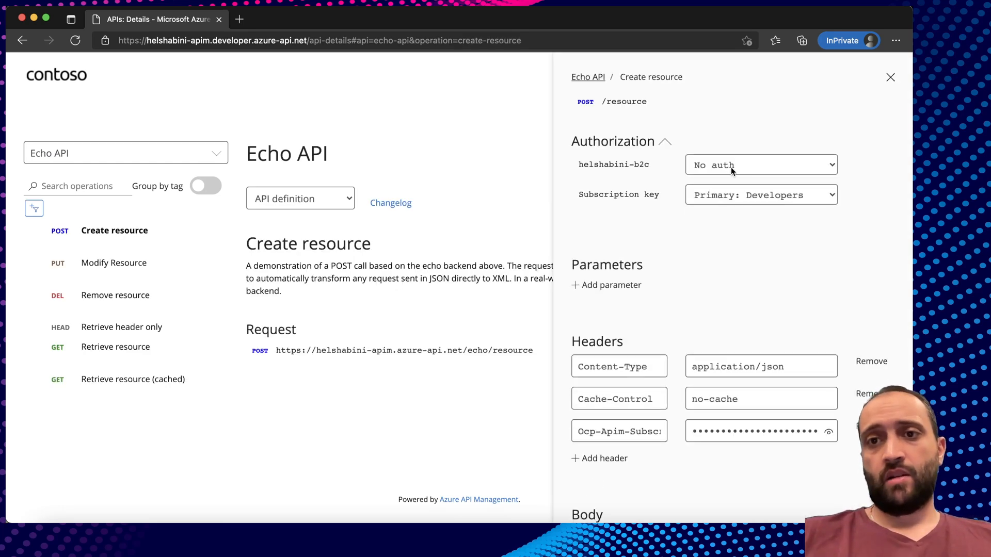
pyautogui.scroll(-10, 710, 269)
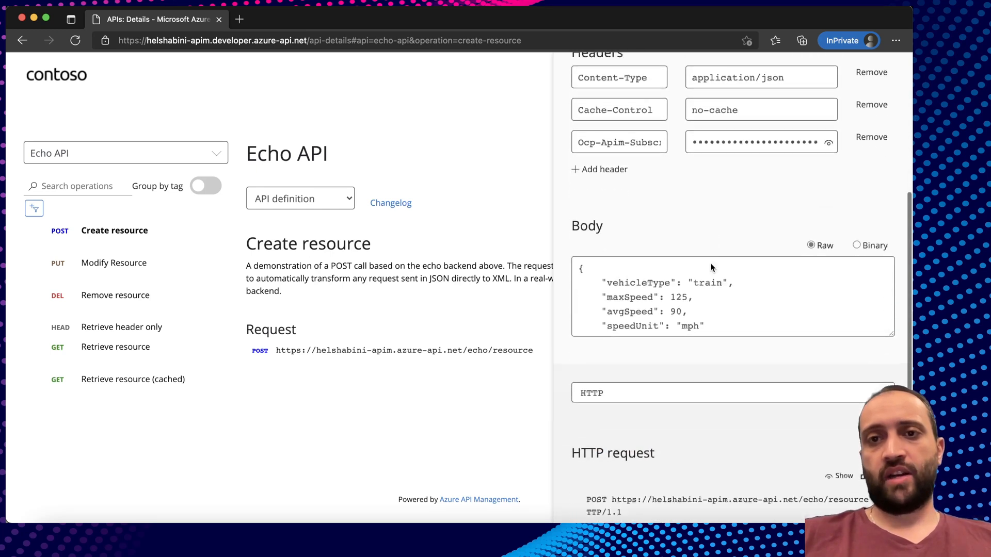
pyautogui.moveTo(571, 477)
pyautogui.mouseDown()
pyautogui.moveTo(747, 486)
pyautogui.moveTo(561, 479)
pyautogui.mouseUp()
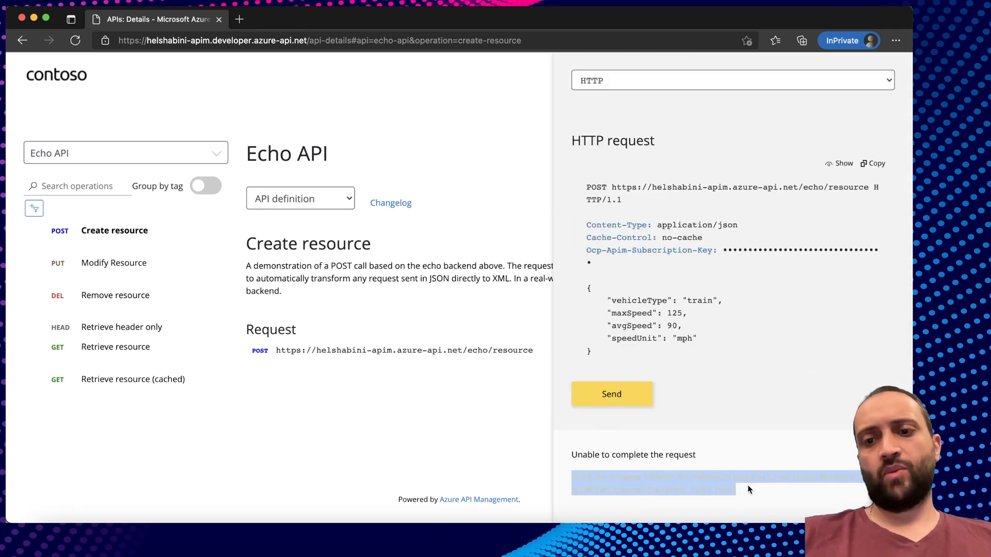
pyautogui.click(747, 485)
pyautogui.click(801, 494)
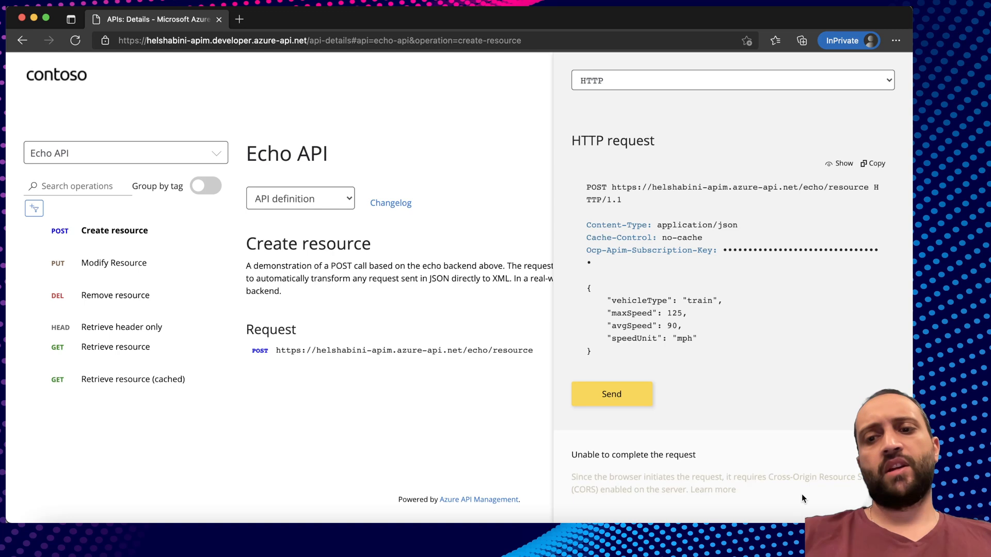
pyautogui.moveTo(748, 493); pyautogui.dragTo(716, 455)
pyautogui.click(573, 467)
pyautogui.click(728, 452)
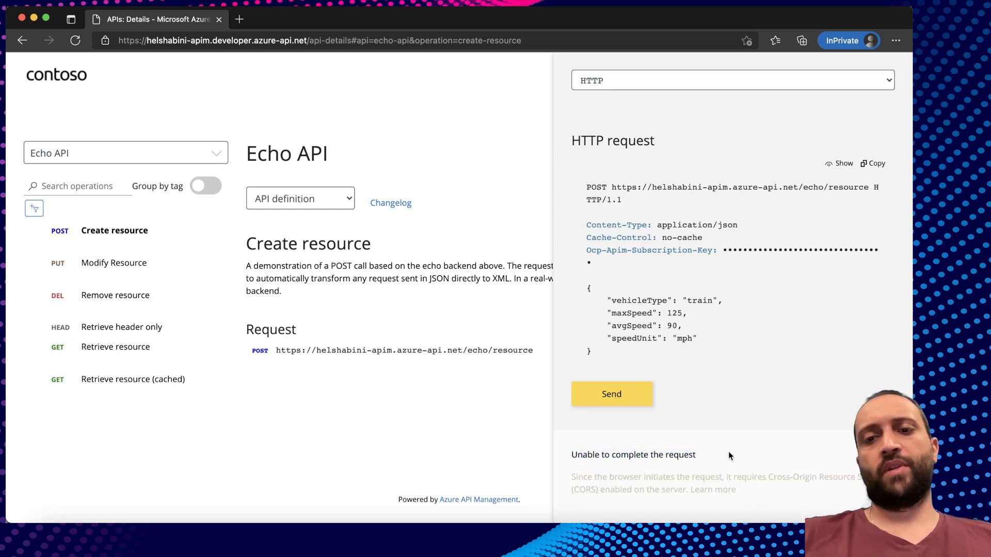
pyautogui.scroll(10, 707, 446)
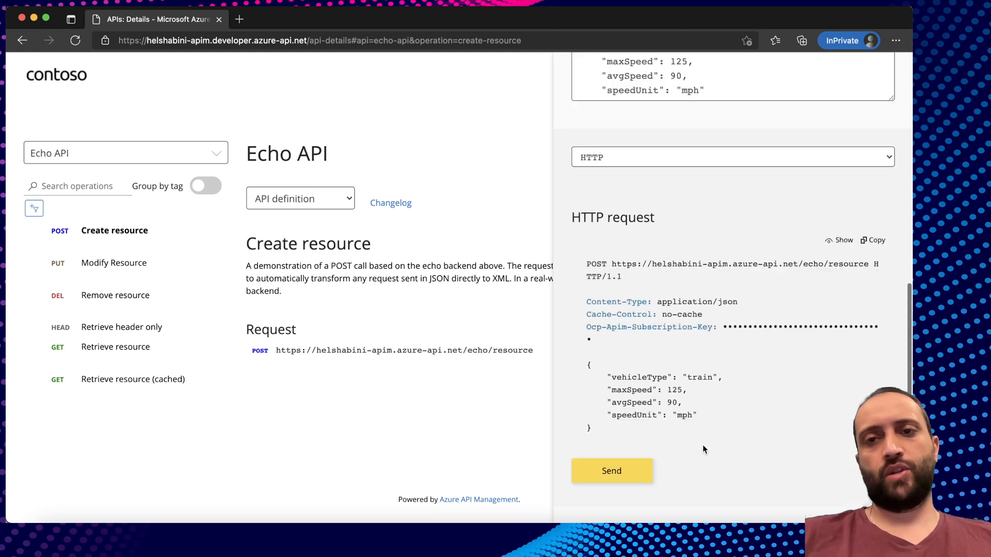
pyautogui.scroll(3, 703, 445)
# Pick a helshabini-b2c authorization flow for a bearer token and review the request's Authorization header.
pyautogui.click(720, 164)
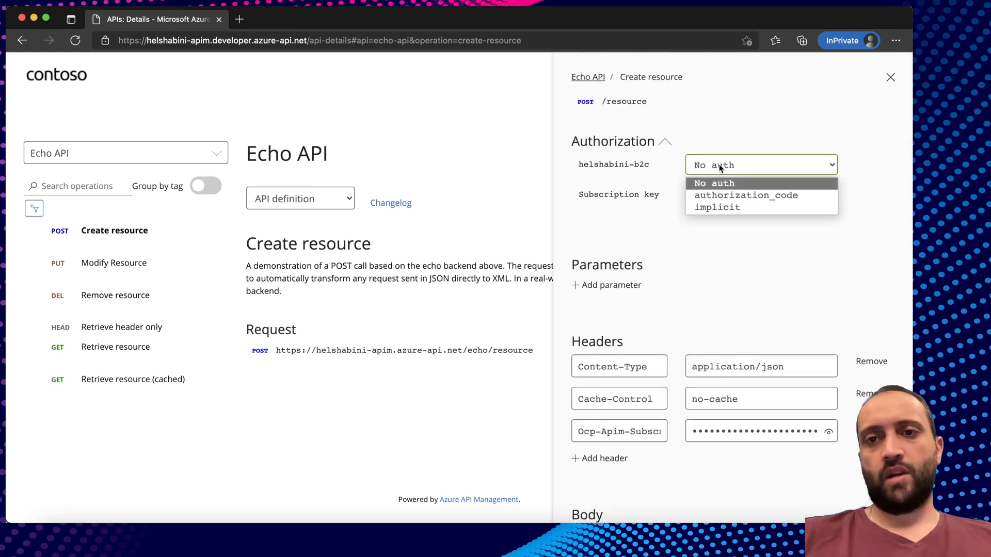
pyautogui.click(719, 195)
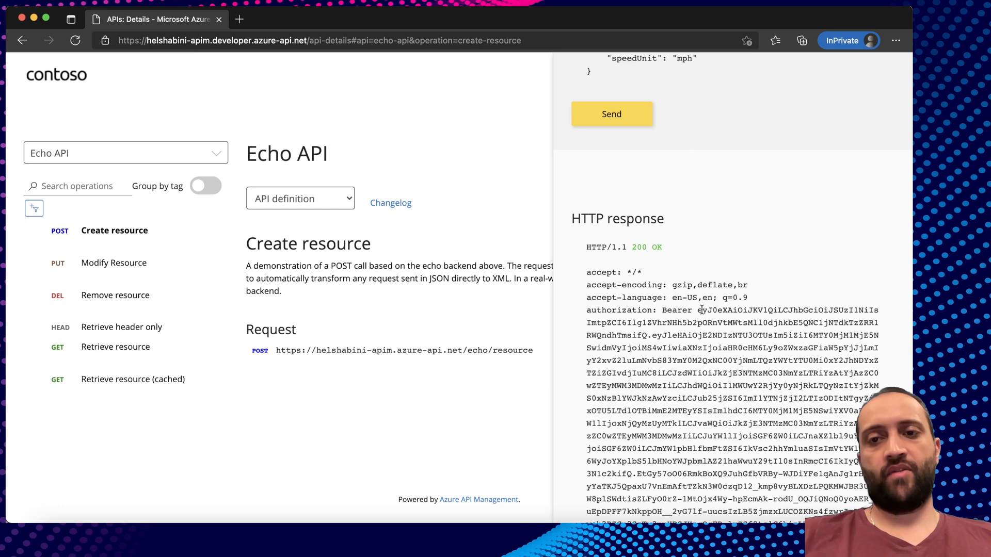
pyautogui.scroll(10, 700, 310)
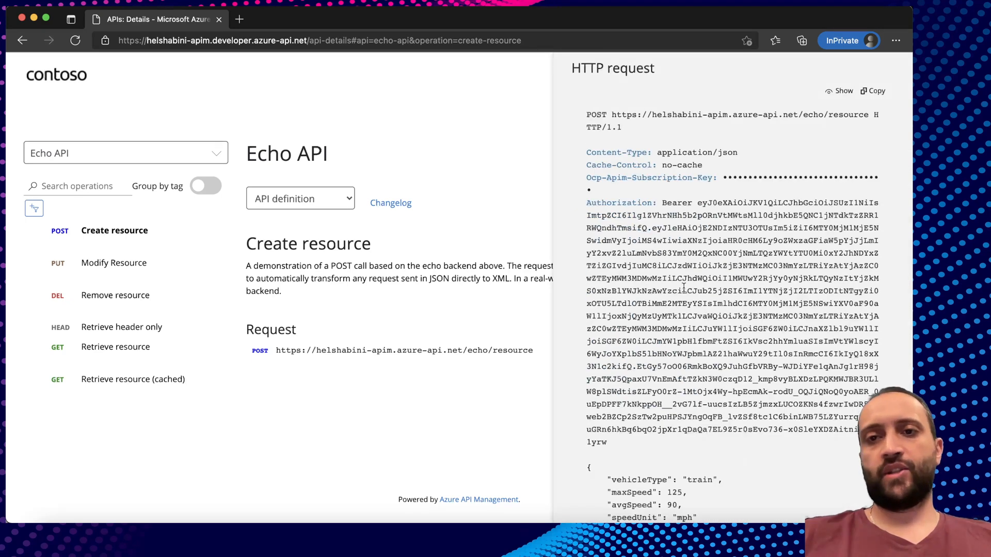
pyautogui.doubleClick(261, 155)
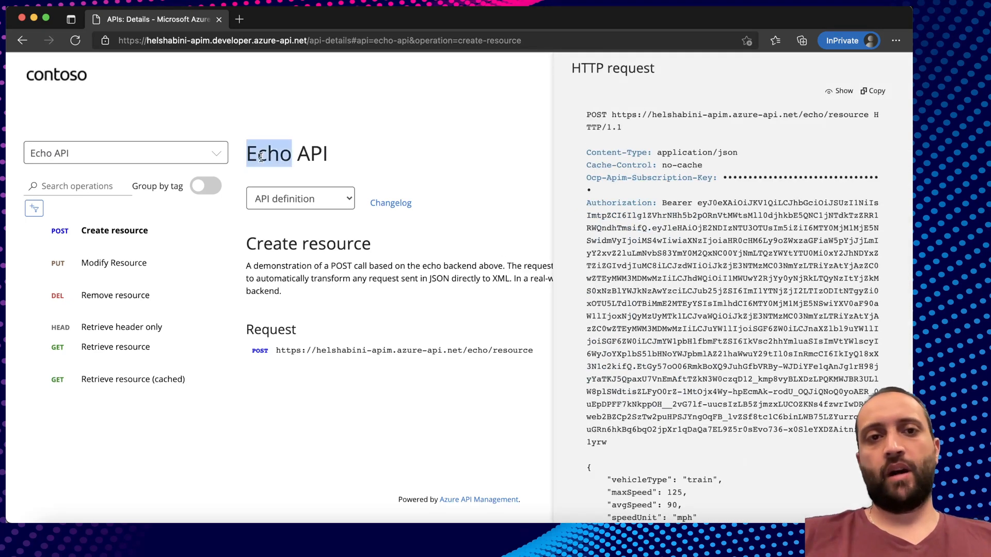
pyautogui.doubleClick(307, 157)
pyautogui.scroll(10, 659, 241)
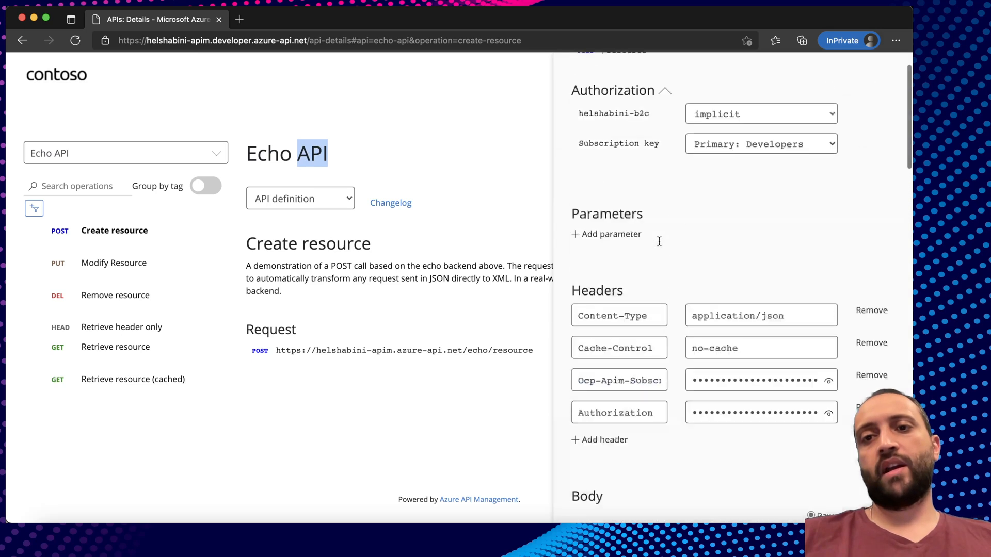
pyautogui.click(634, 232)
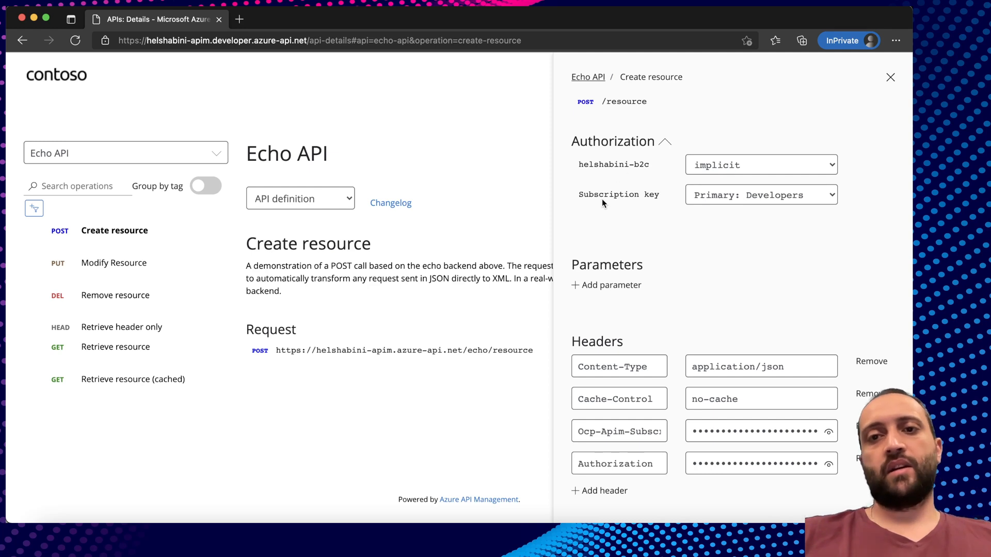
pyautogui.click(725, 470)
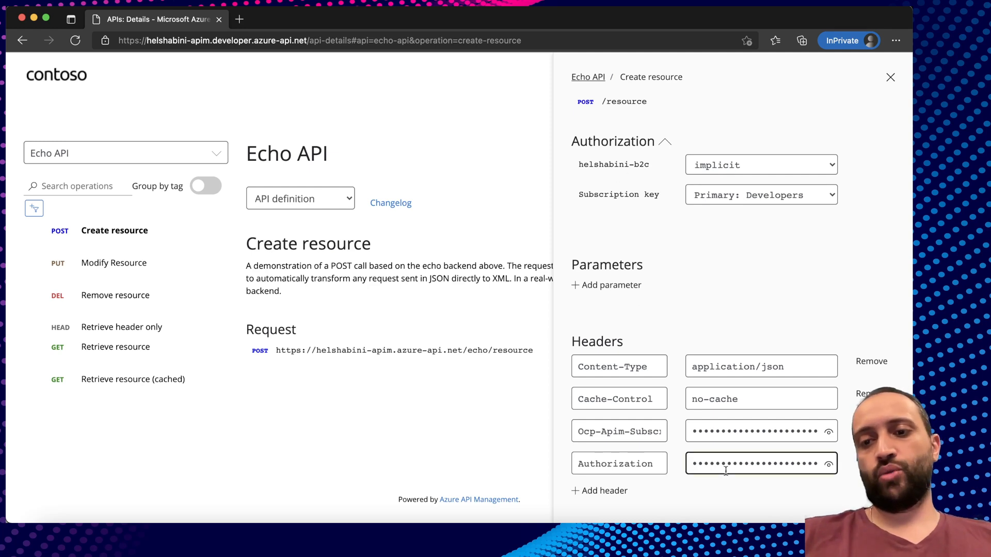
pyautogui.click(675, 233)
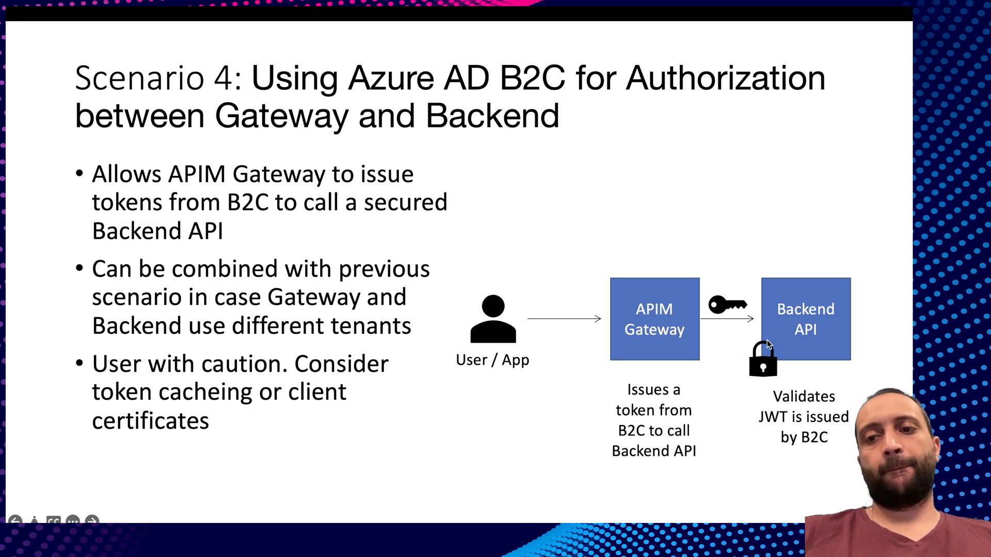
# Open WeatherApi in the developer portal and review the 401 Unauthorized response to the no-auth call.
pyautogui.press('super+Tab')
pyautogui.press('super+Tab')
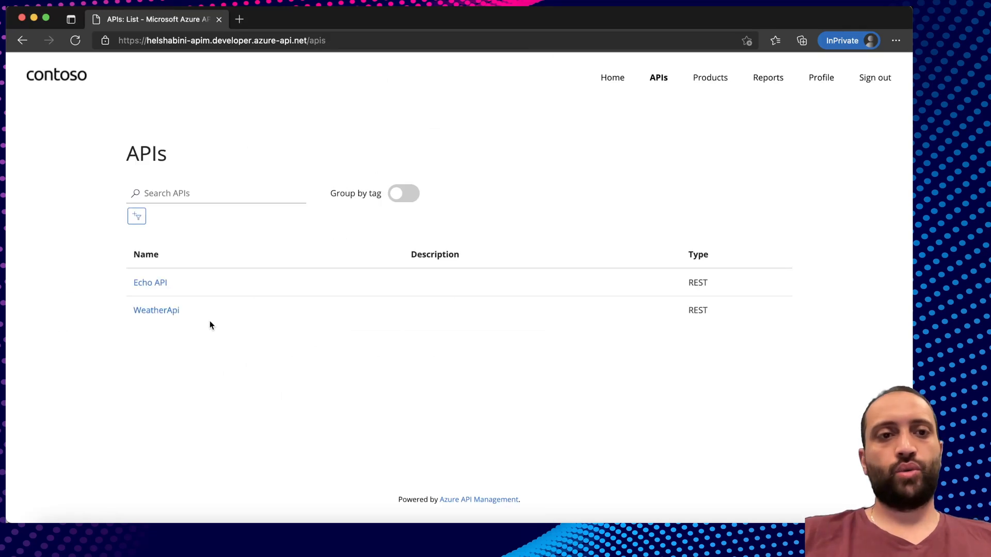
pyautogui.click(166, 313)
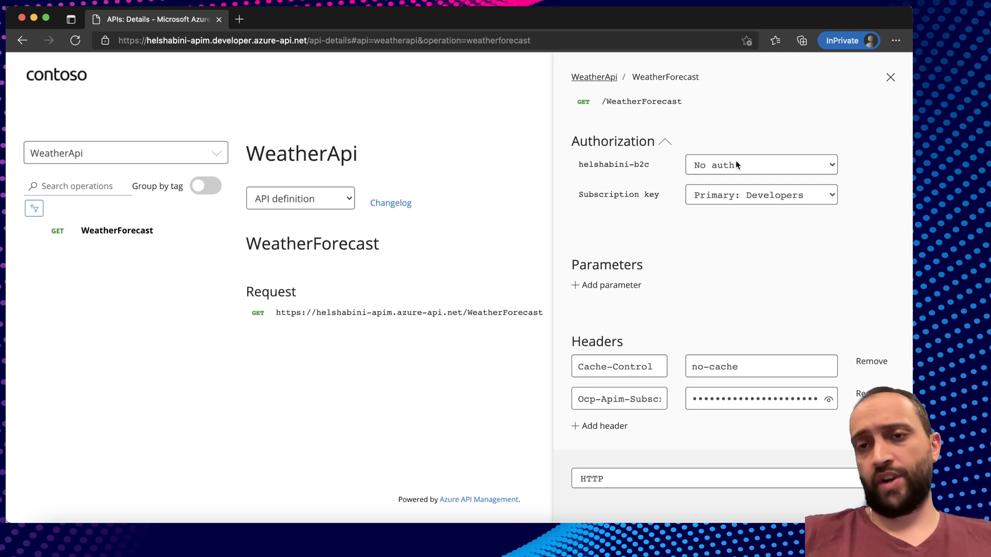
pyautogui.scroll(-4, 682, 313)
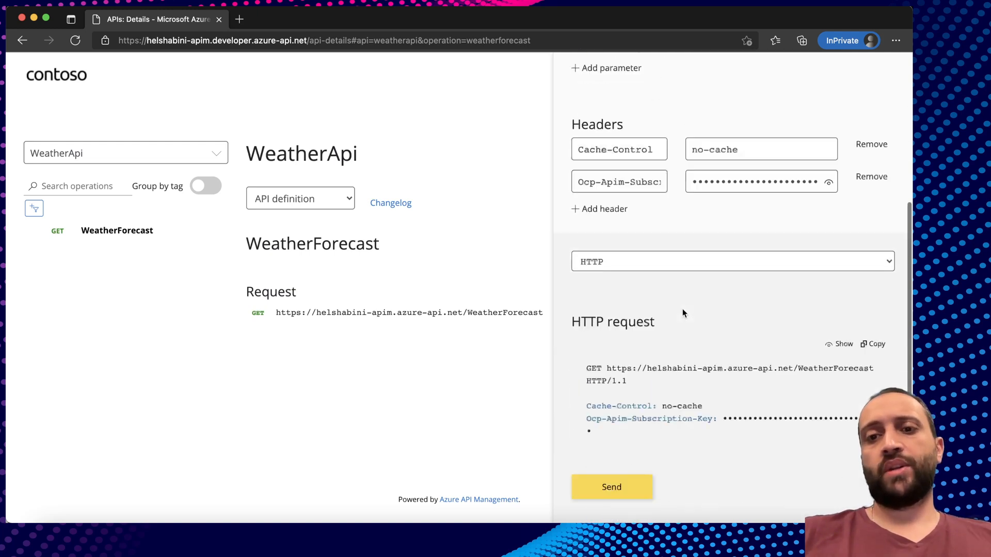
pyautogui.scroll(-1, 612, 487)
pyautogui.scroll(-3, 609, 487)
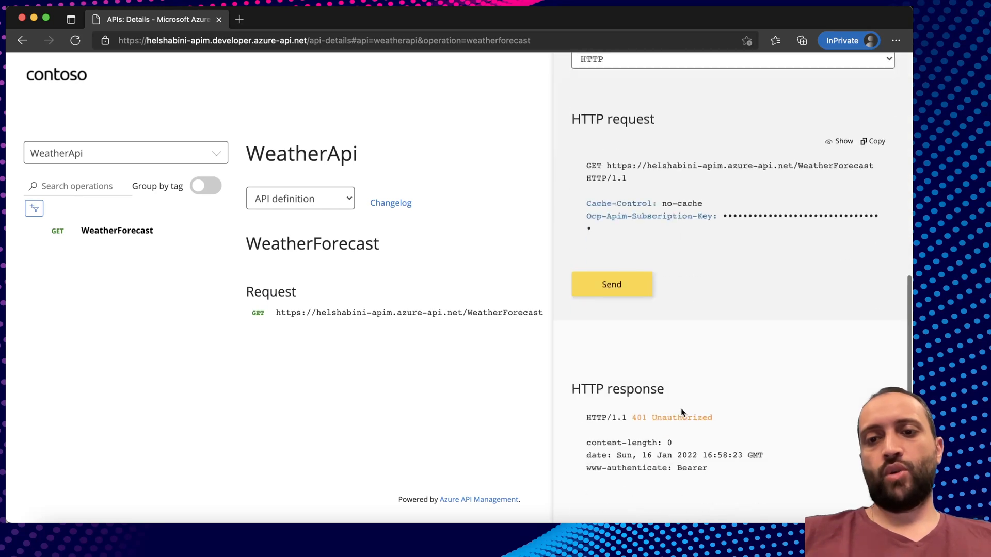
pyautogui.moveTo(634, 418); pyautogui.dragTo(713, 417)
pyautogui.click(713, 418)
pyautogui.scroll(8, 714, 418)
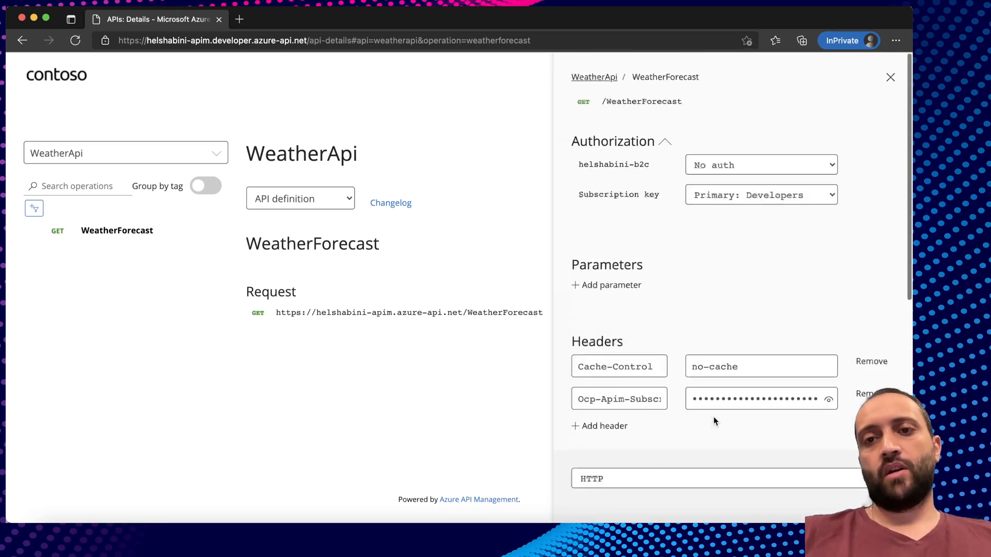
# Select the Starter product's Primary: Developers subscription key for the WeatherForecast test call.
pyautogui.click(735, 196)
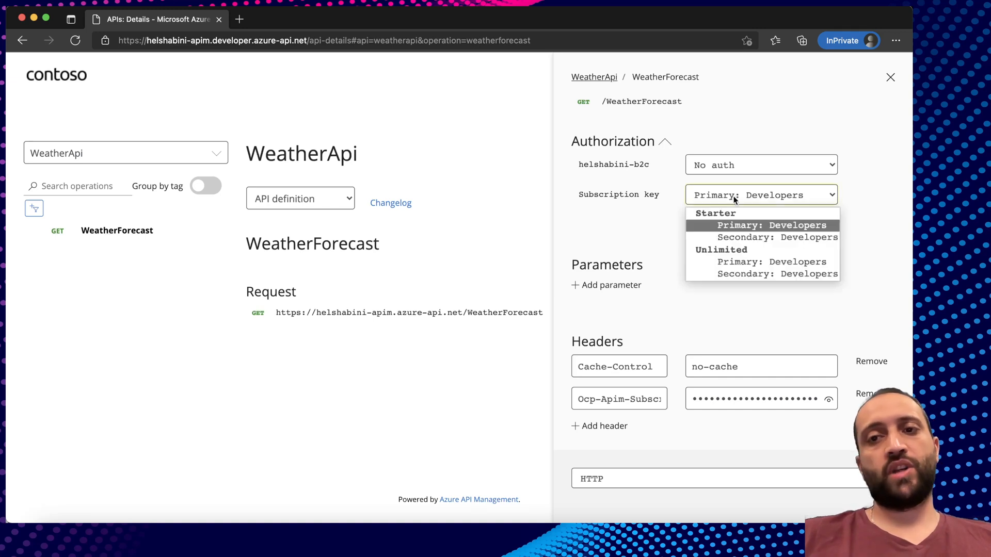
pyautogui.click(736, 225)
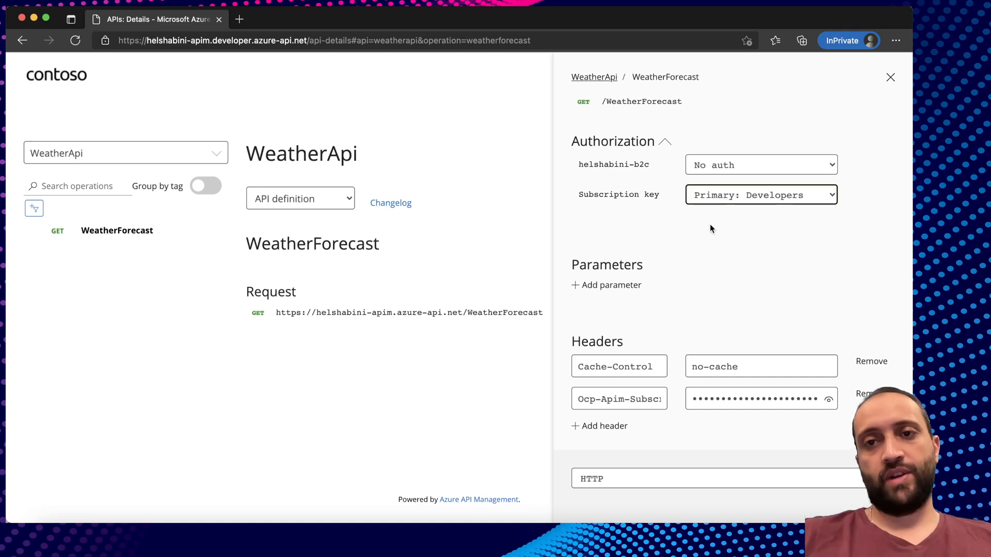
pyautogui.click(661, 170)
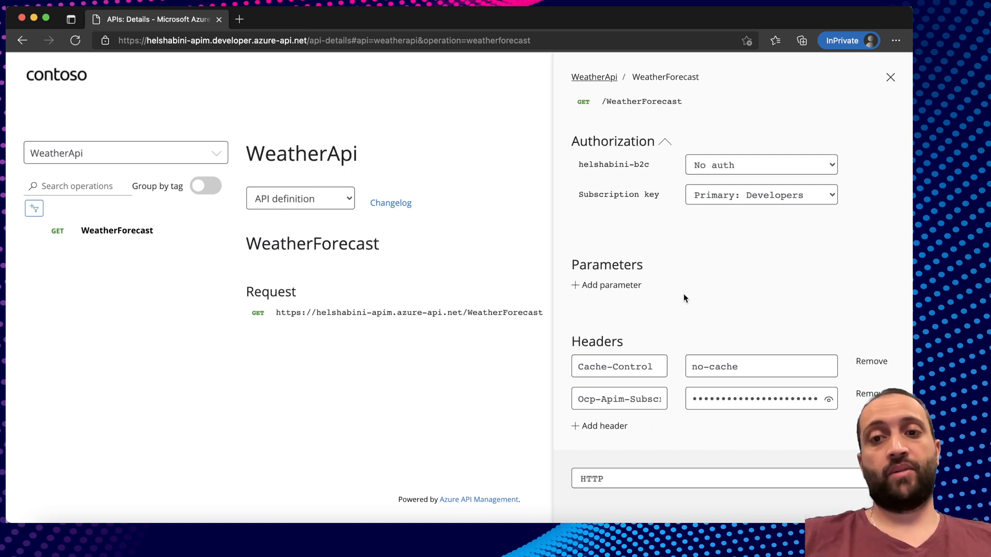
# Scroll to the HTTP response and highlight the 401 Unauthorized status for WeatherForecast.
pyautogui.scroll(-10, 676, 318)
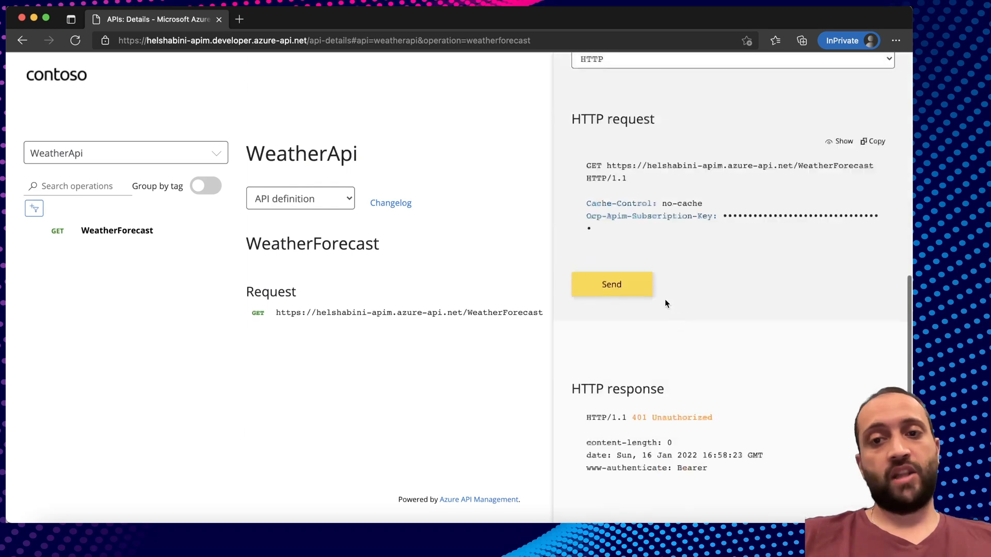
pyautogui.moveTo(634, 418); pyautogui.dragTo(711, 419)
pyautogui.click(711, 418)
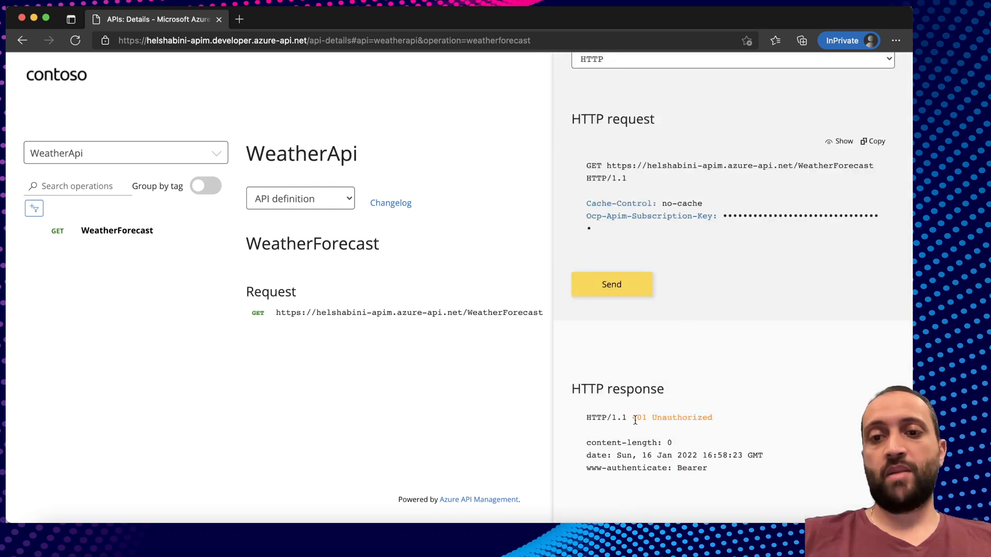
pyautogui.moveTo(632, 417); pyautogui.dragTo(712, 417)
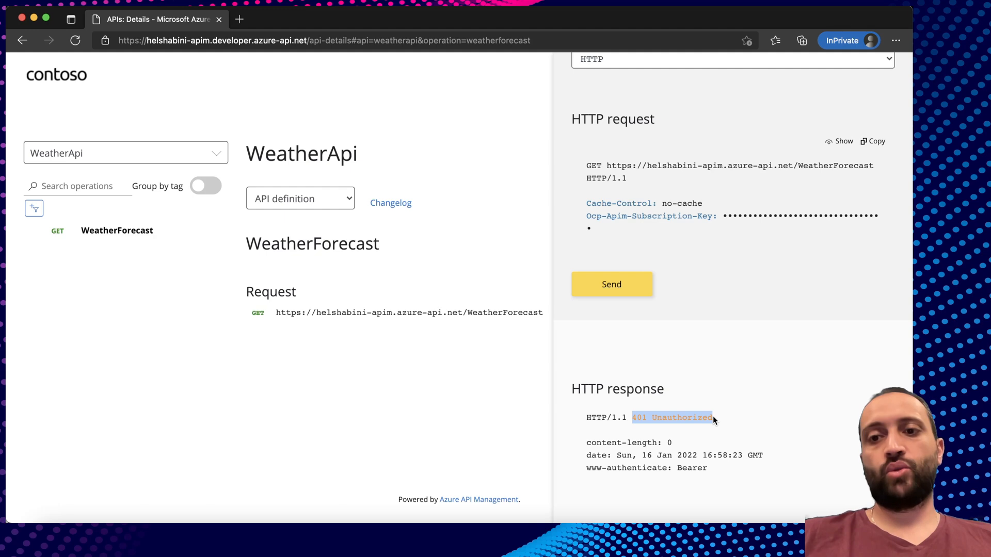
pyautogui.click(715, 420)
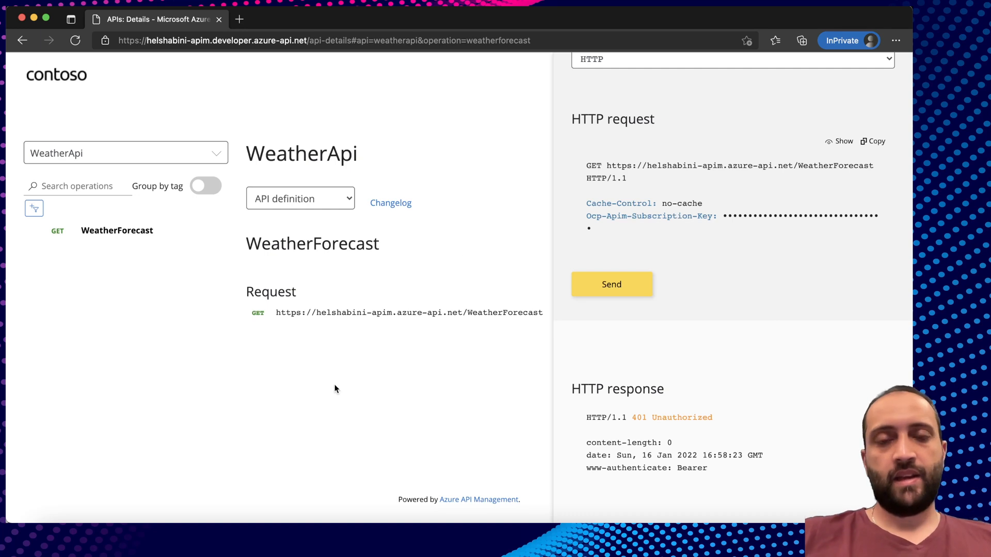
# Highlight the APIM instance name in the developer portal's web address.
pyautogui.click(197, 41)
pyautogui.click(209, 40)
pyautogui.moveTo(209, 40); pyautogui.dragTo(147, 41)
pyautogui.click(147, 41)
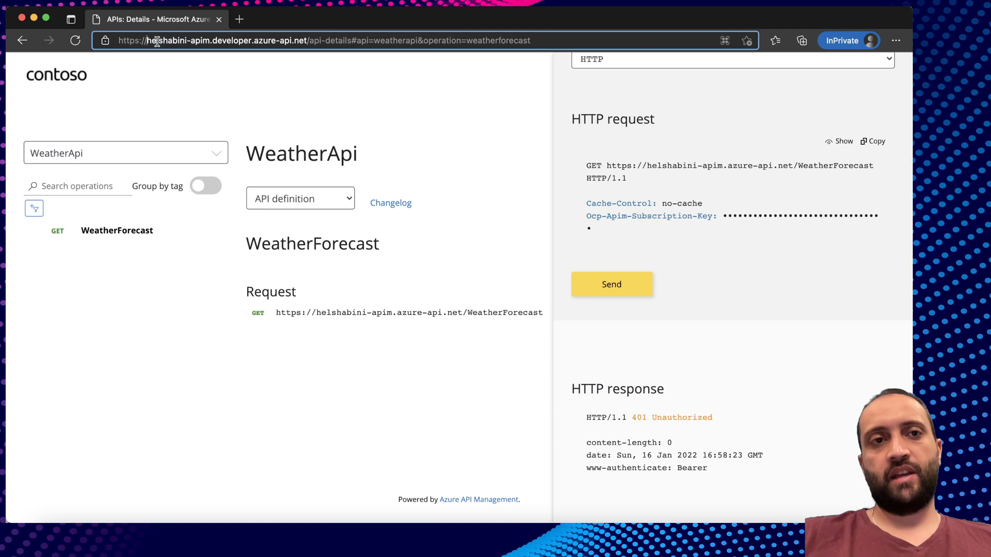
pyautogui.click(284, 84)
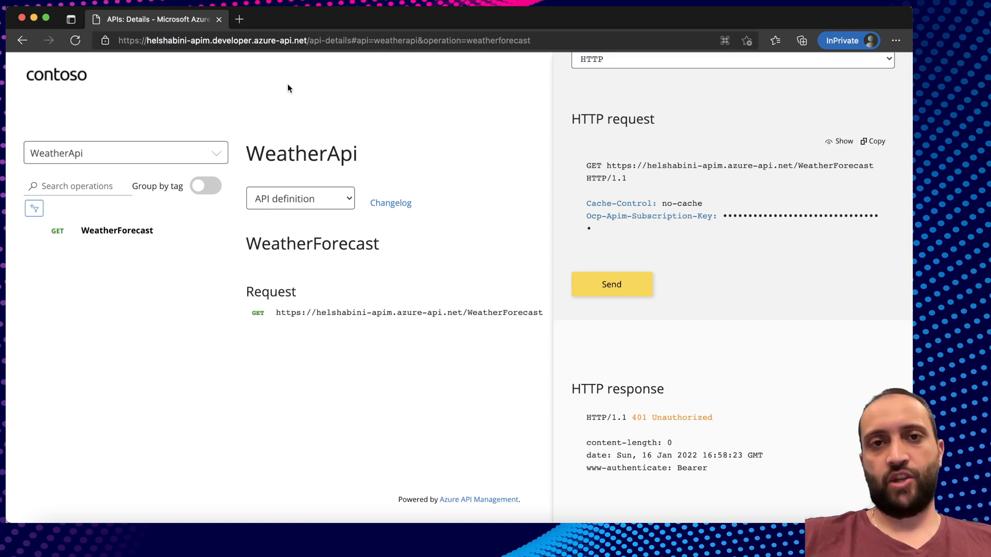
# Bring up the Edge list of open browser windows from the dock.
pyautogui.scroll(1, 288, 85)
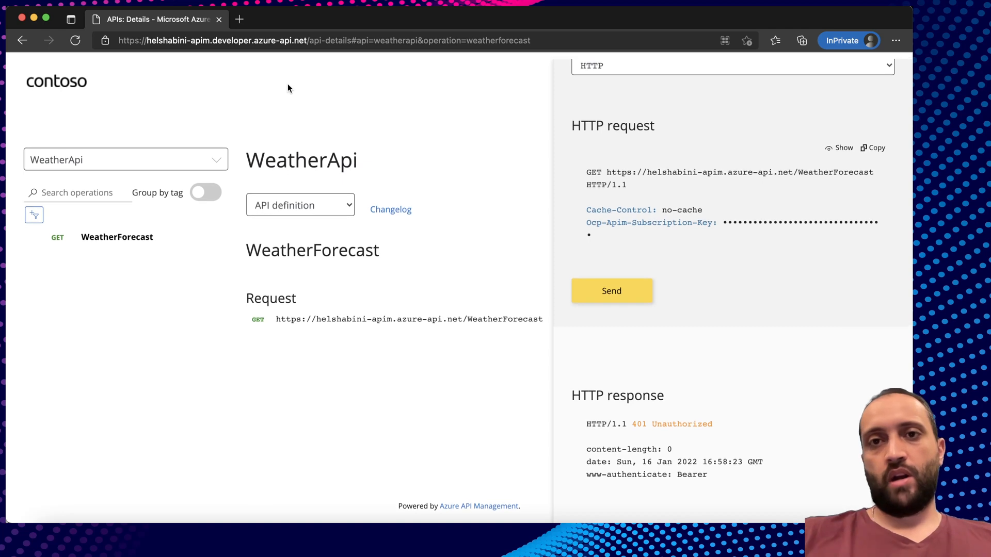
pyautogui.scroll(-1, 287, 85)
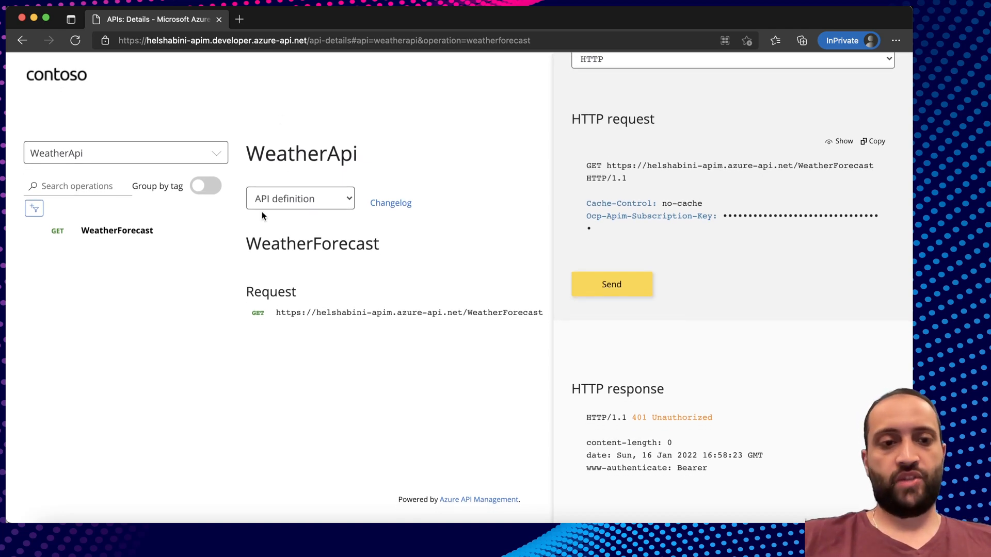
pyautogui.rightClick(155, 534)
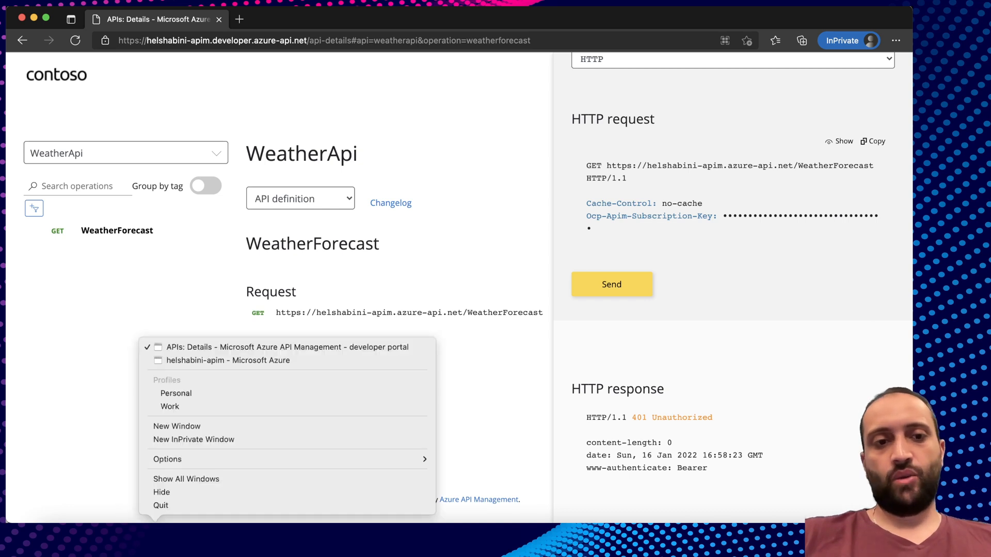
# Check helshabini-apim's Add a permission pane in the Azure portal, then open the WeatherApi registration.
pyautogui.click(214, 360)
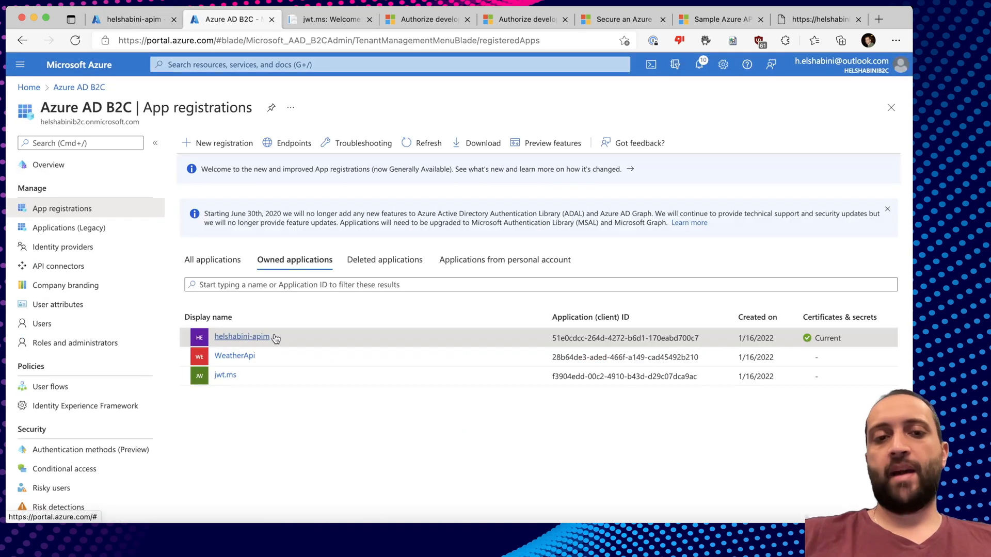
pyautogui.click(247, 342)
pyautogui.click(103, 285)
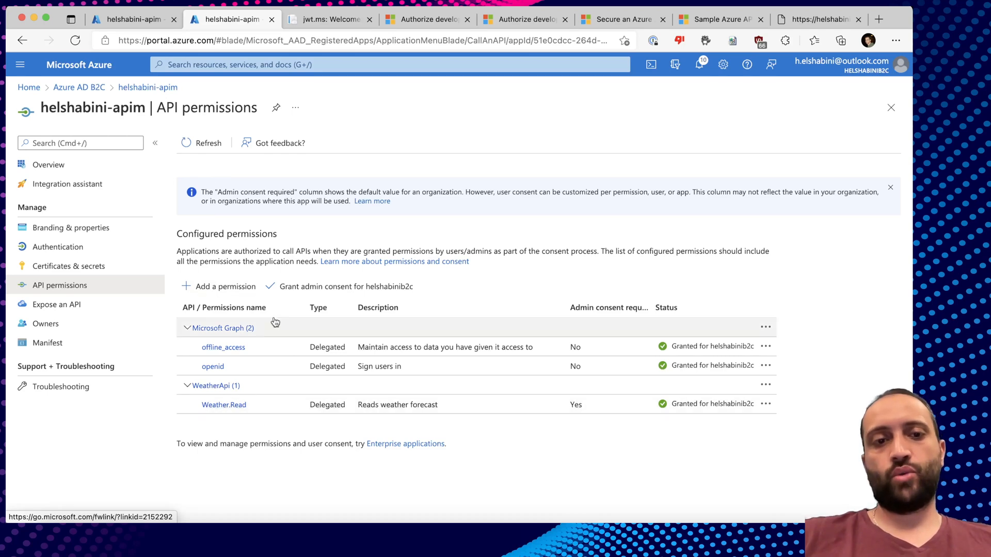
pyautogui.click(218, 291)
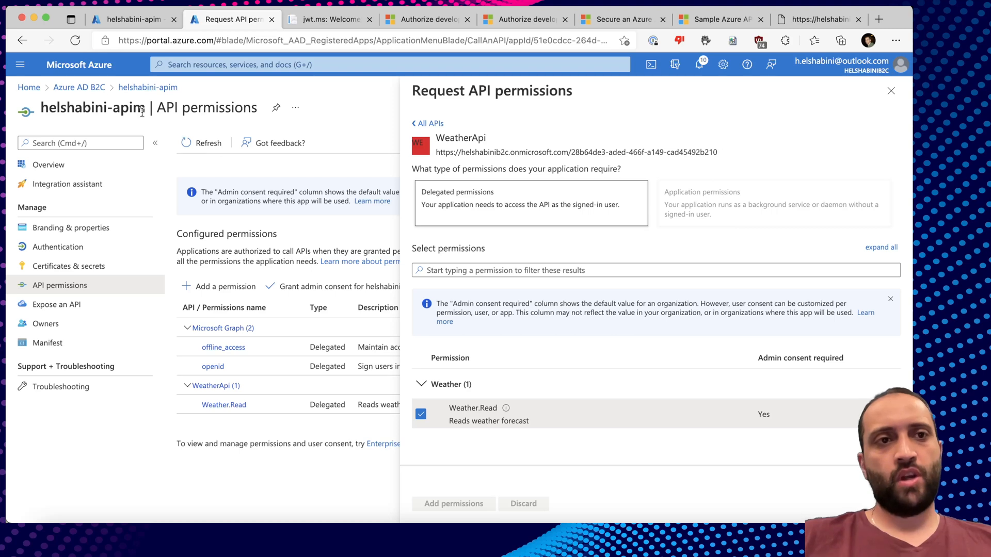
pyautogui.click(82, 88)
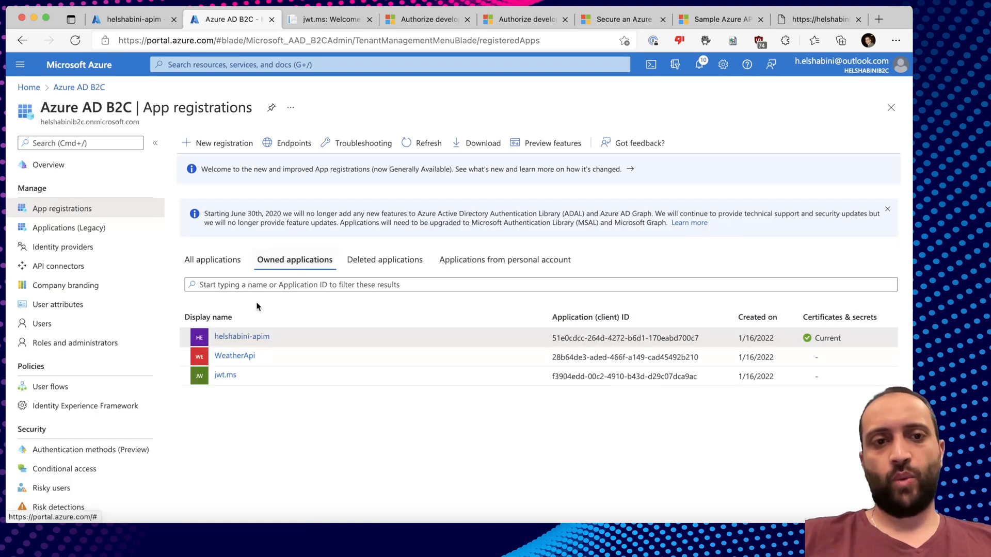
pyautogui.click(235, 355)
# Replace the empty appRoles entry in WeatherApi's manifest with the Reader app role definition.
pyautogui.click(47, 342)
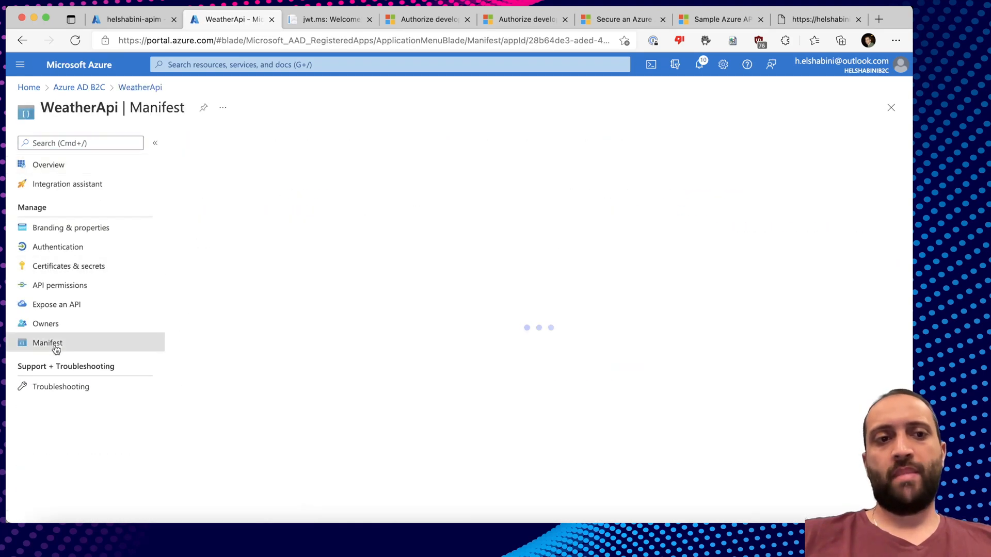
pyautogui.moveTo(285, 271); pyautogui.dragTo(221, 272)
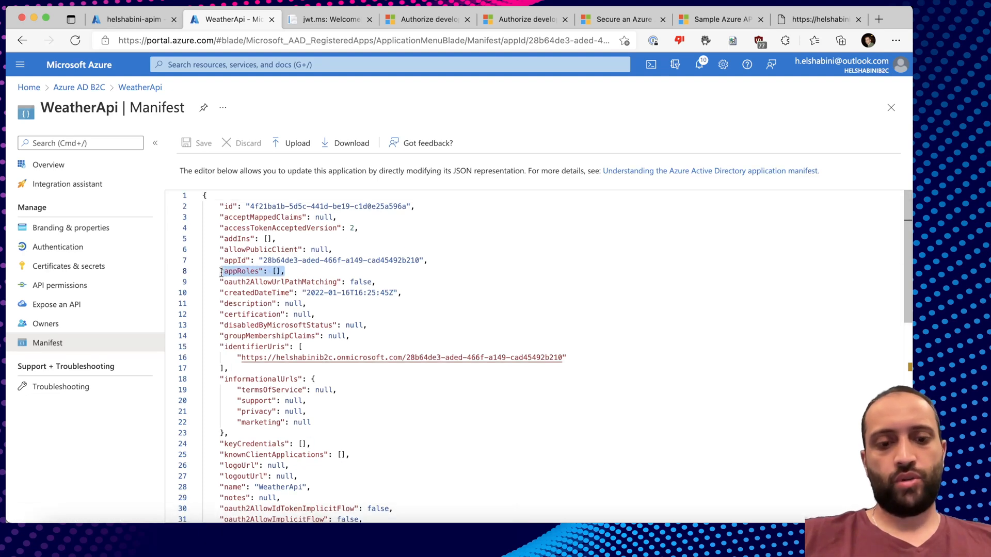
pyautogui.write('"appRoles": [         {             "allowedMemberTypes": [                 "Application"             ],             "description": "Readers Have the ability to get weather forecasts.",             "displayName": "Reader",             "id": "d1c2ade8-98f8-45fd-aa4a-6d06b947c66f",             "isEnabled": true,             "lang": null,             "origin": "Application",             "value": "Reader"         }     ],')
# Review the Reader role's Application member type and description, then save the manifest.
pyautogui.doubleClick(308, 293)
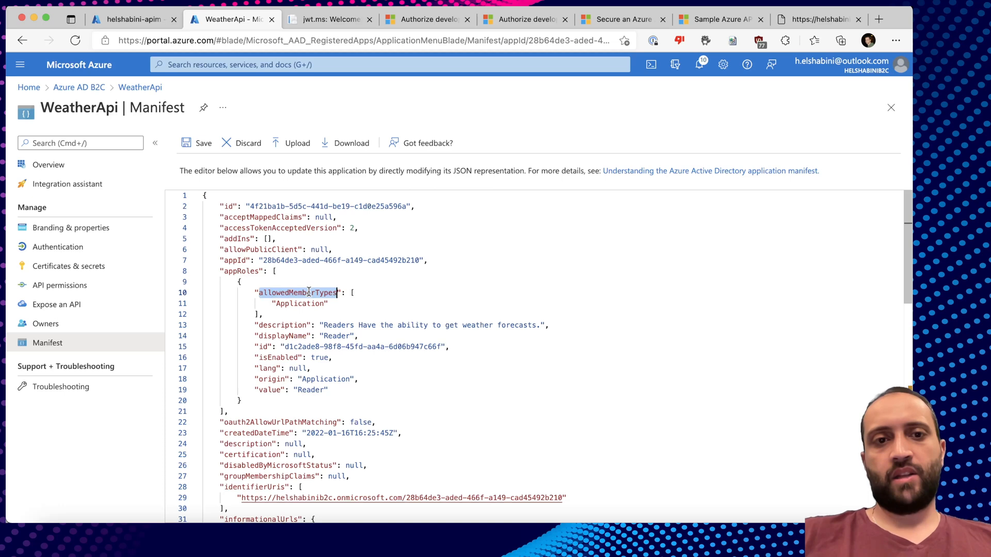
pyautogui.doubleClick(302, 303)
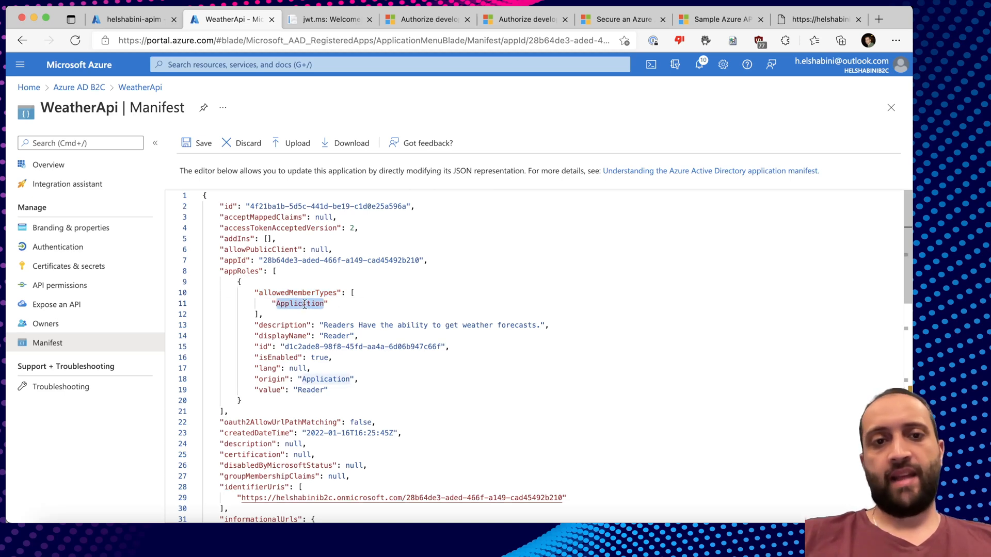
pyautogui.click(340, 303)
pyautogui.moveTo(323, 325); pyautogui.dragTo(538, 325)
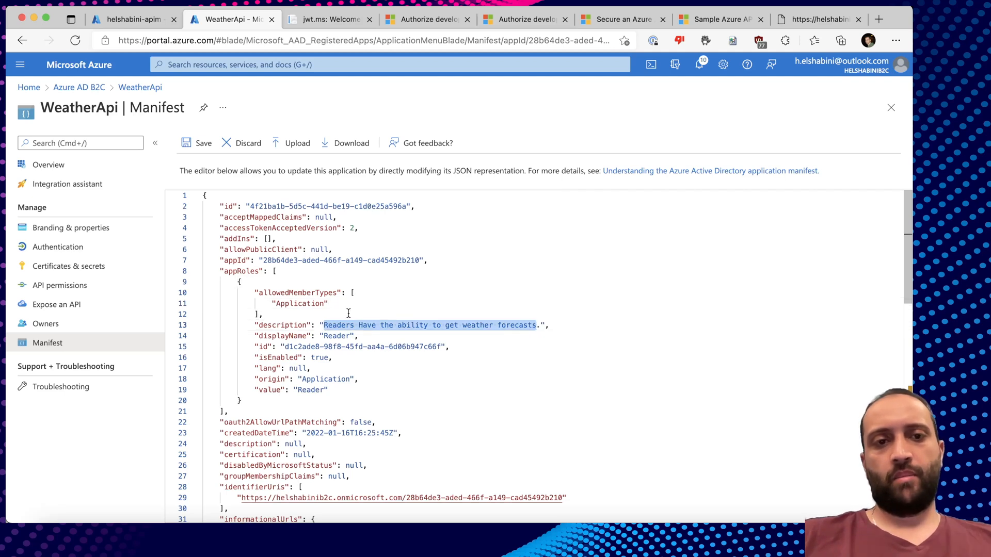
pyautogui.click(346, 392)
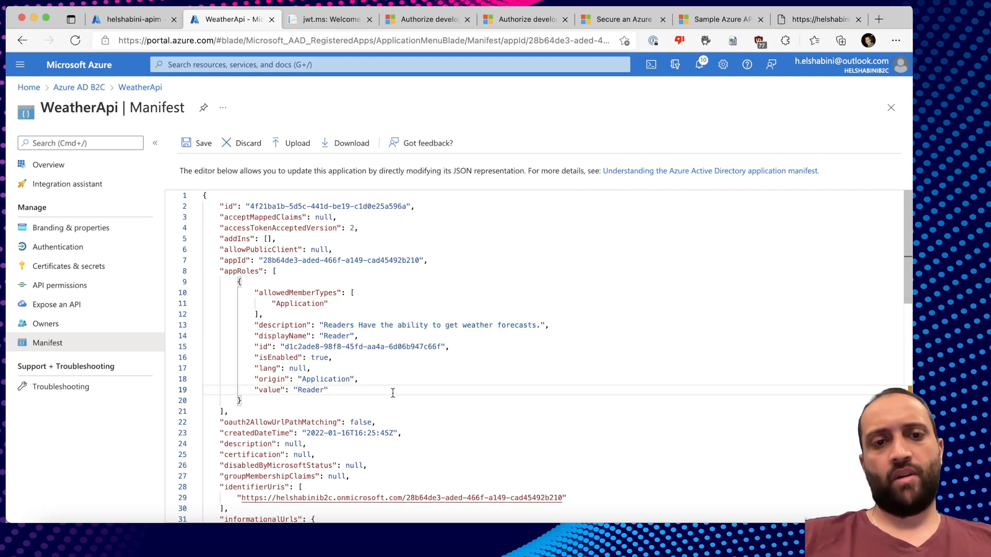
pyautogui.moveTo(361, 400); pyautogui.dragTo(239, 282)
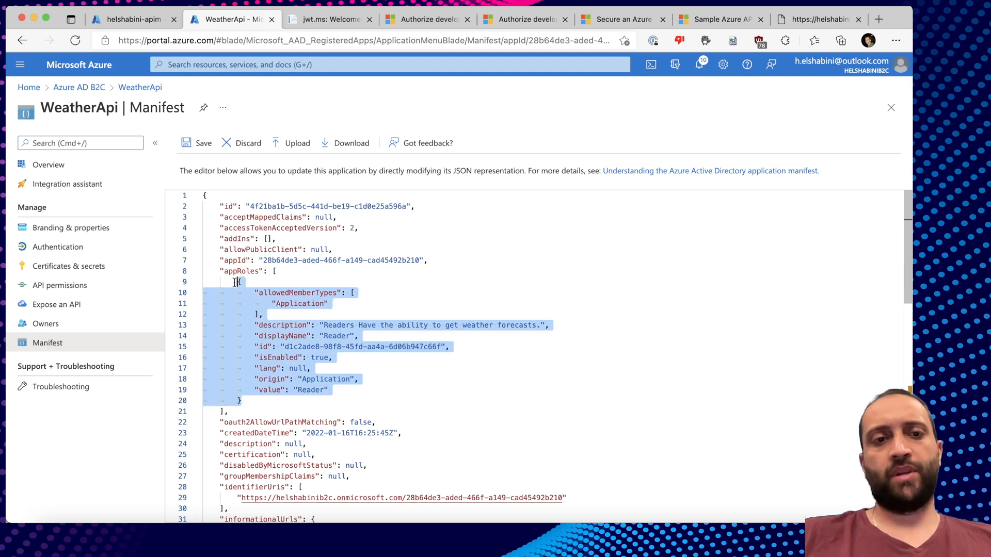
pyautogui.click(258, 282)
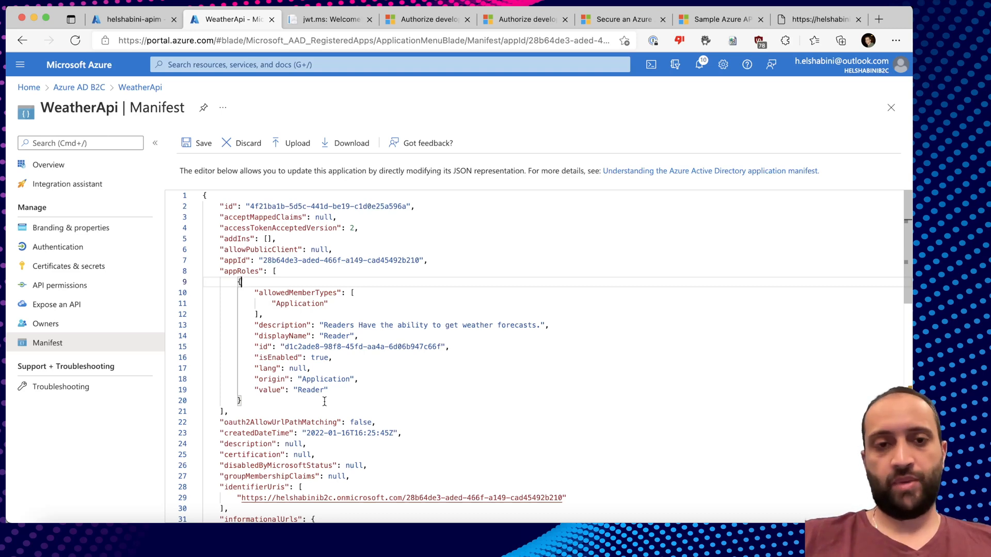
pyautogui.click(265, 401)
pyautogui.click(192, 149)
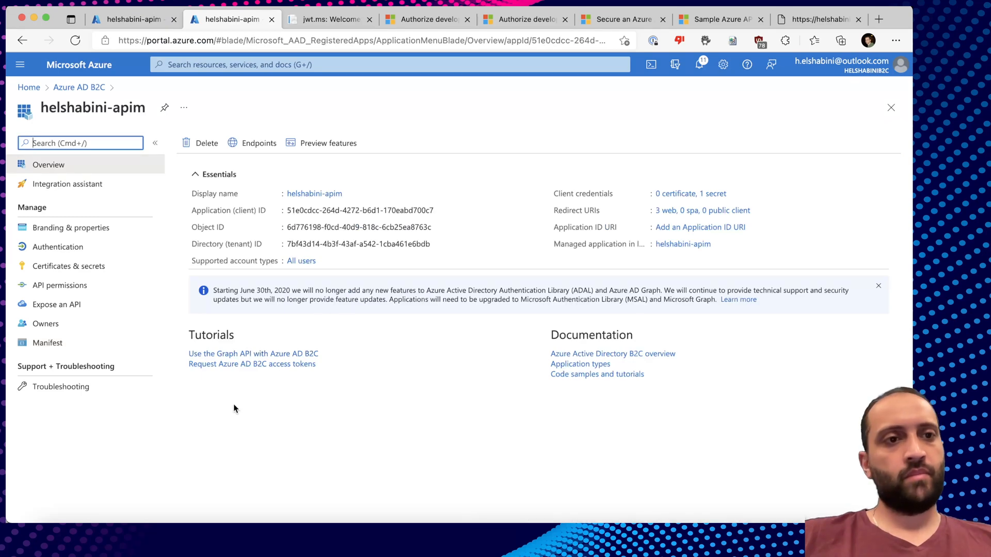
# Add WeatherApi's Reader application permission to helshabini-apim and grant admin consent.
pyautogui.click(59, 285)
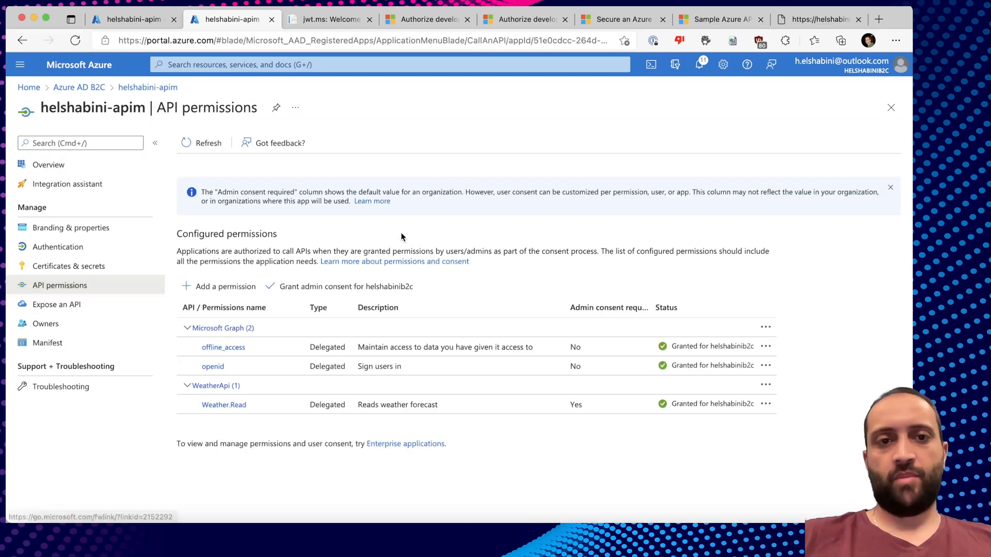
pyautogui.click(218, 286)
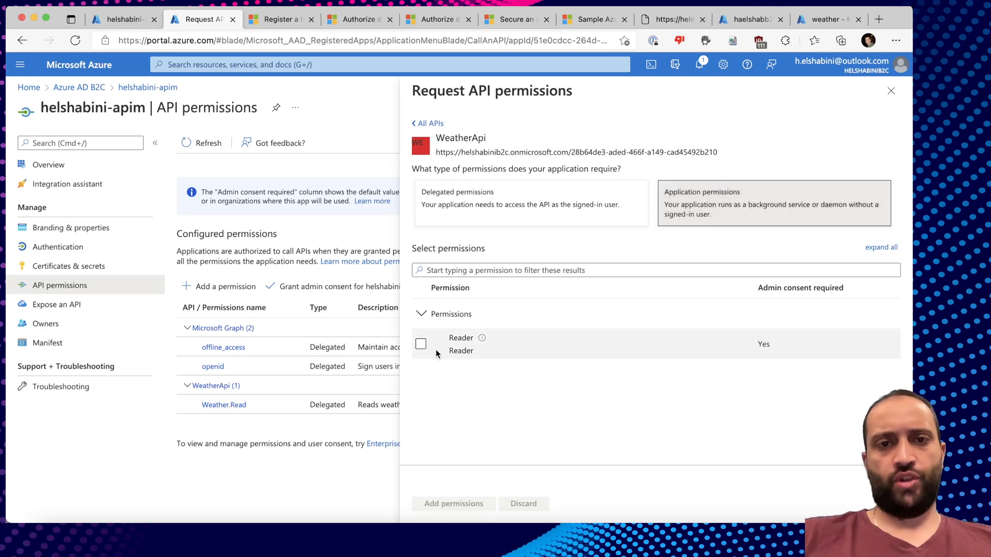
pyautogui.click(421, 344)
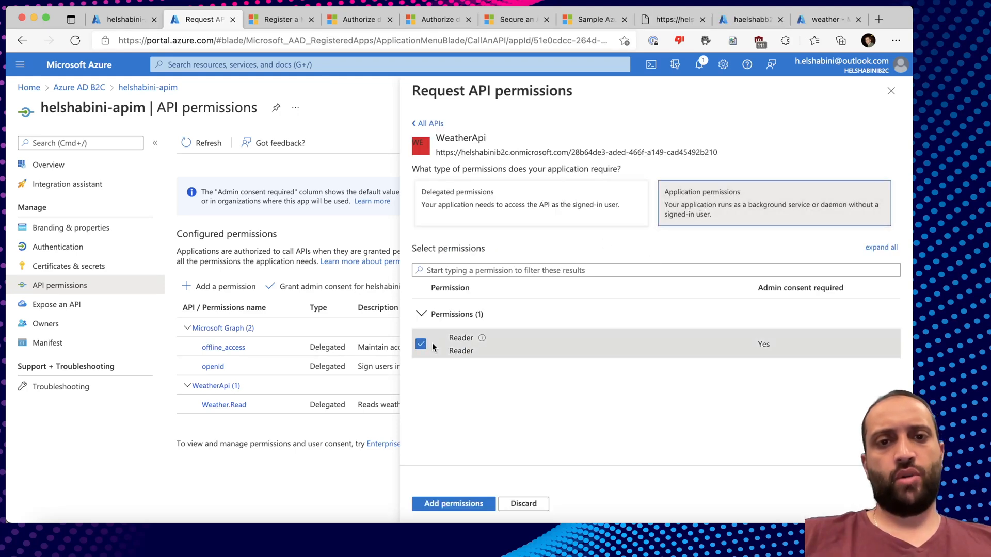
pyautogui.click(454, 504)
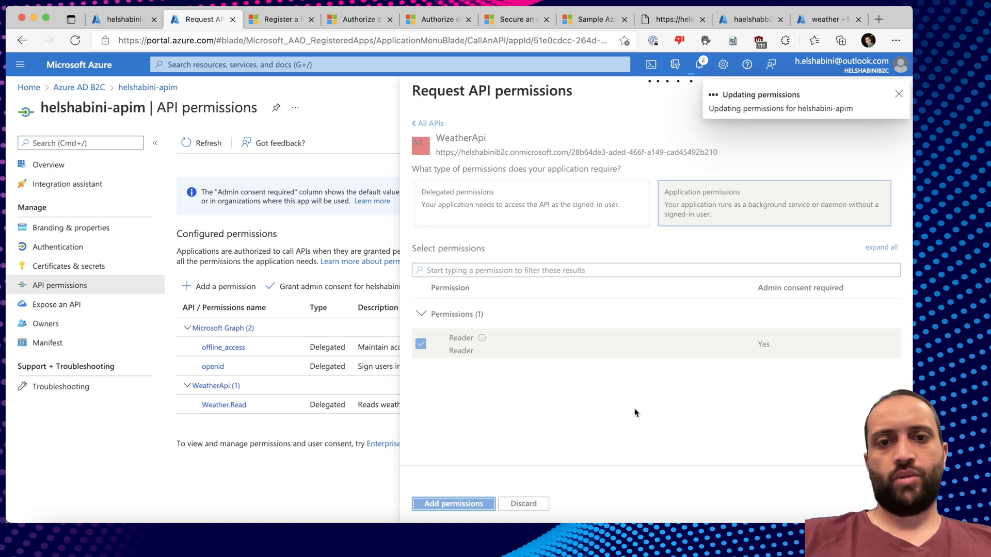
pyautogui.click(351, 319)
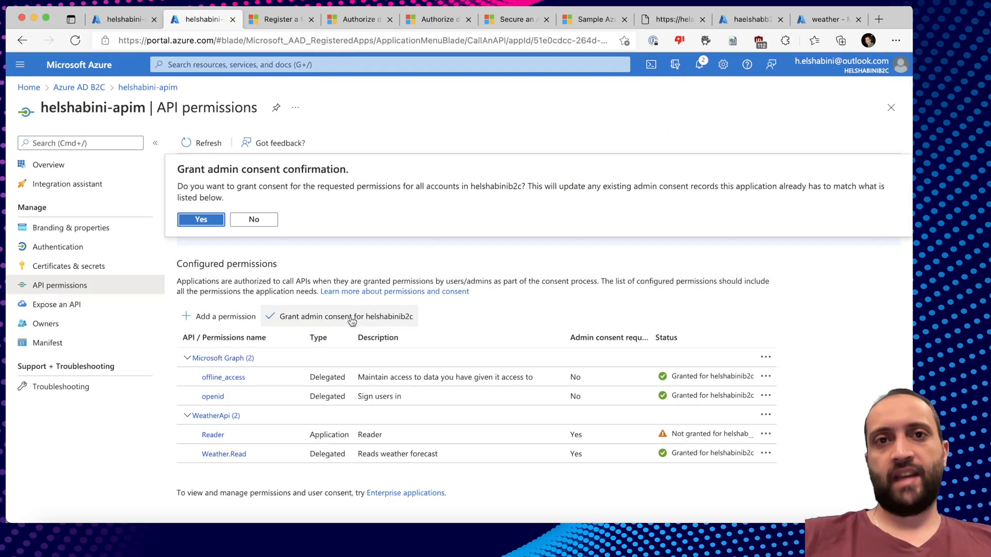
pyautogui.click(201, 220)
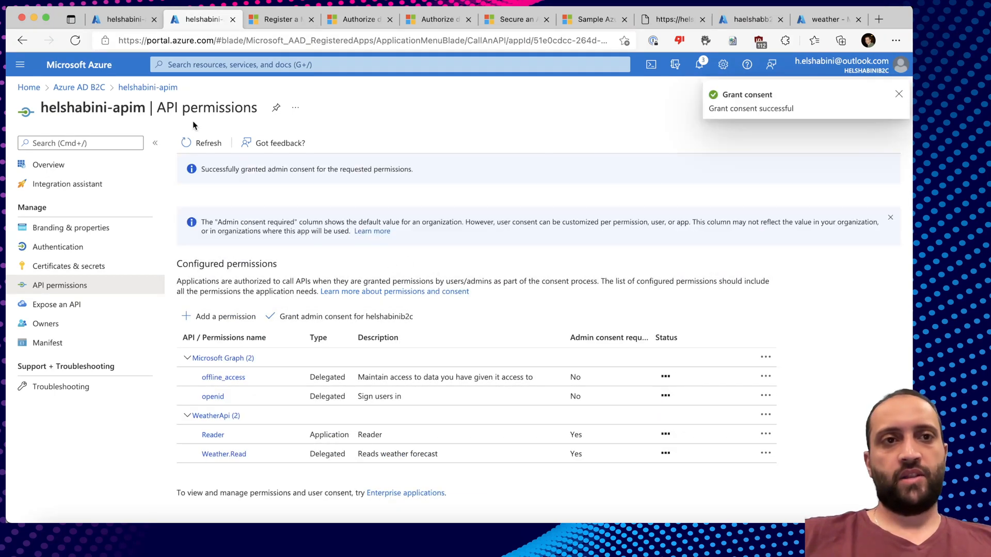
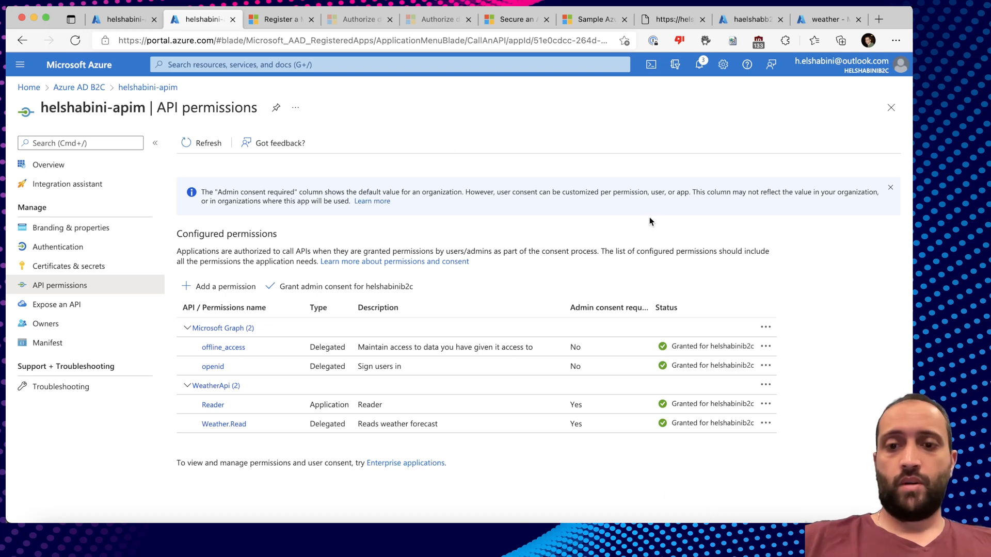
# Switch from Edge to the Paw HTTP client from the Dock.
pyautogui.click(623, 521)
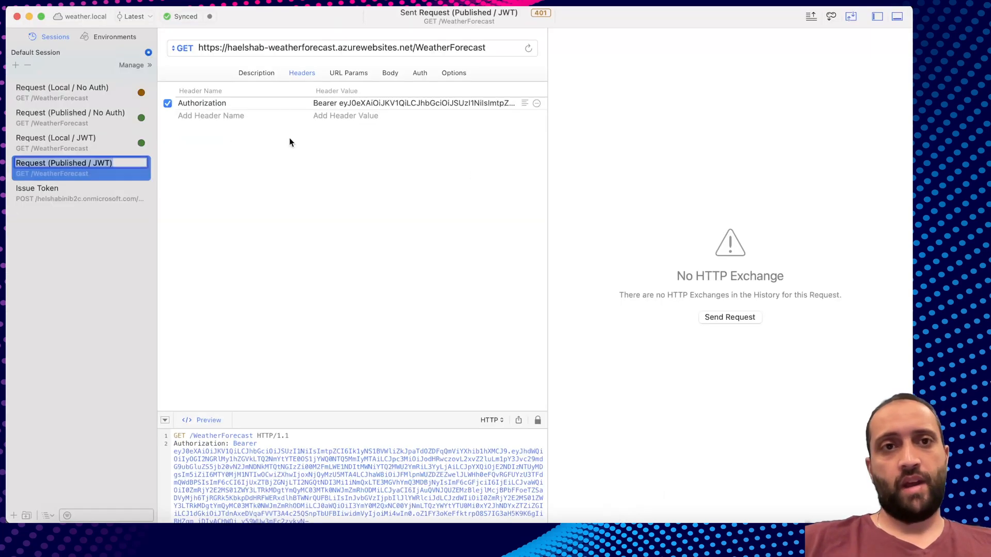
# In the Issue Token request, try helshabinib2c.b2clogin.com as the URL host, then undo it.
pyautogui.click(73, 202)
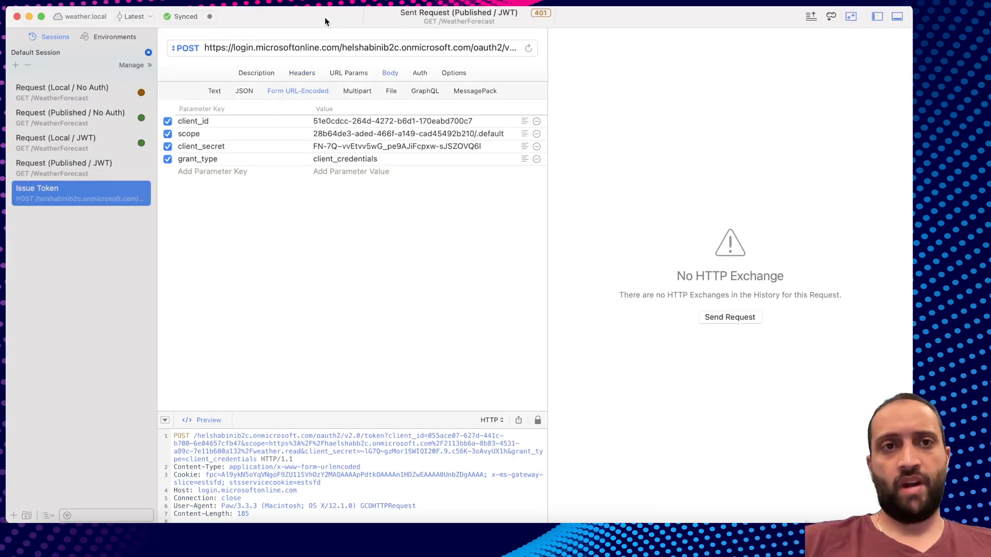
pyautogui.doubleClick(240, 48)
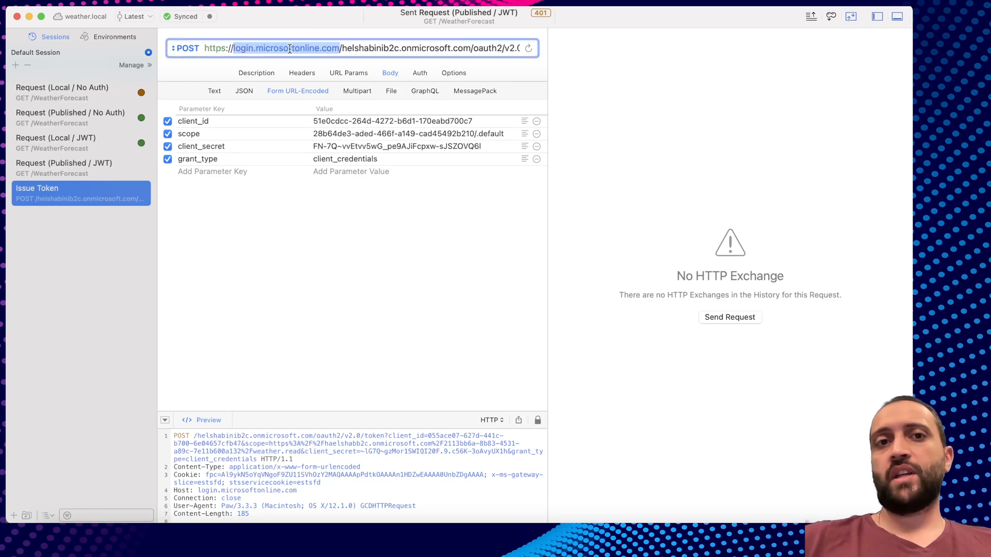
pyautogui.click(240, 48)
pyautogui.doubleClick(237, 50)
pyautogui.click(232, 48)
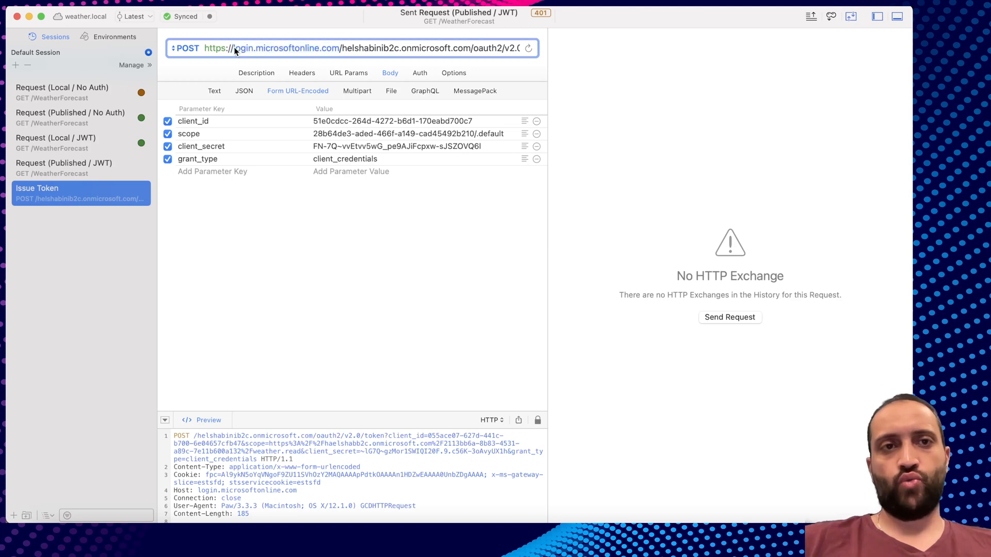
pyautogui.moveTo(327, 51); pyautogui.dragTo(335, 48)
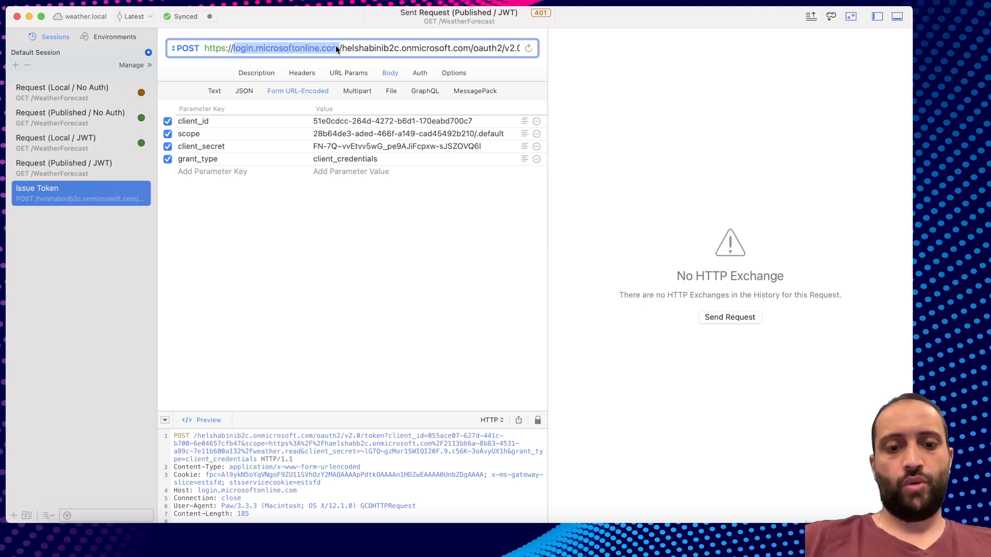
pyautogui.write('helshabinib2c.')
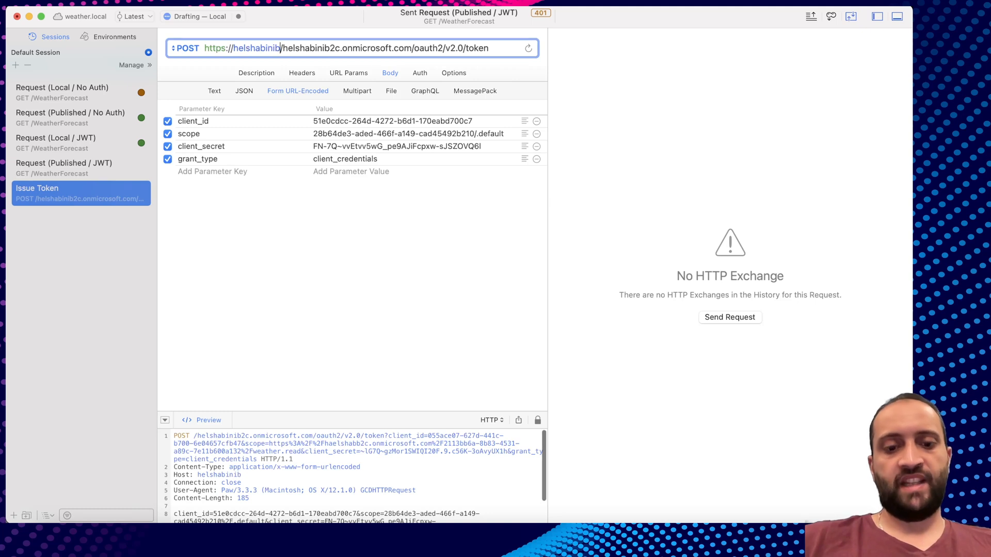
pyautogui.write('b2clog')
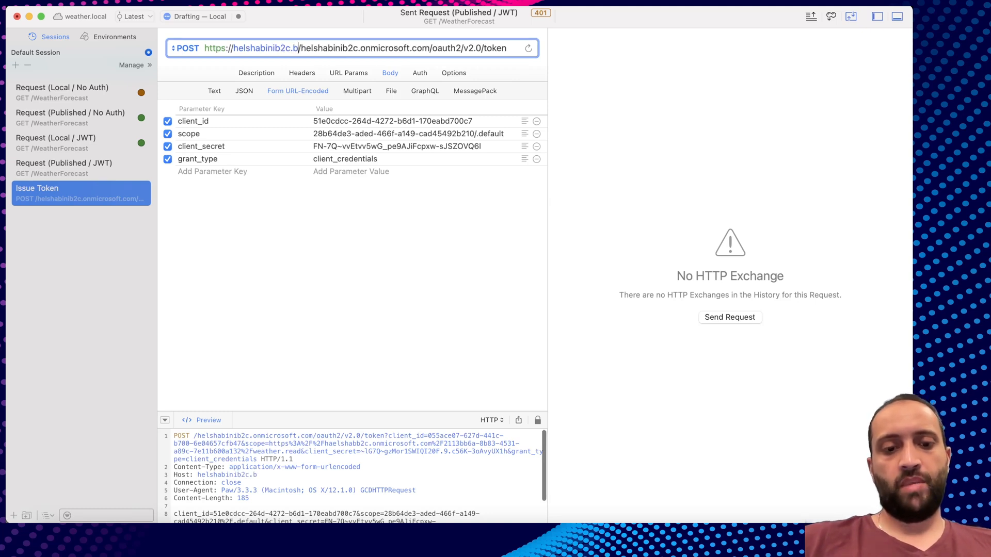
pyautogui.write('in.comz')
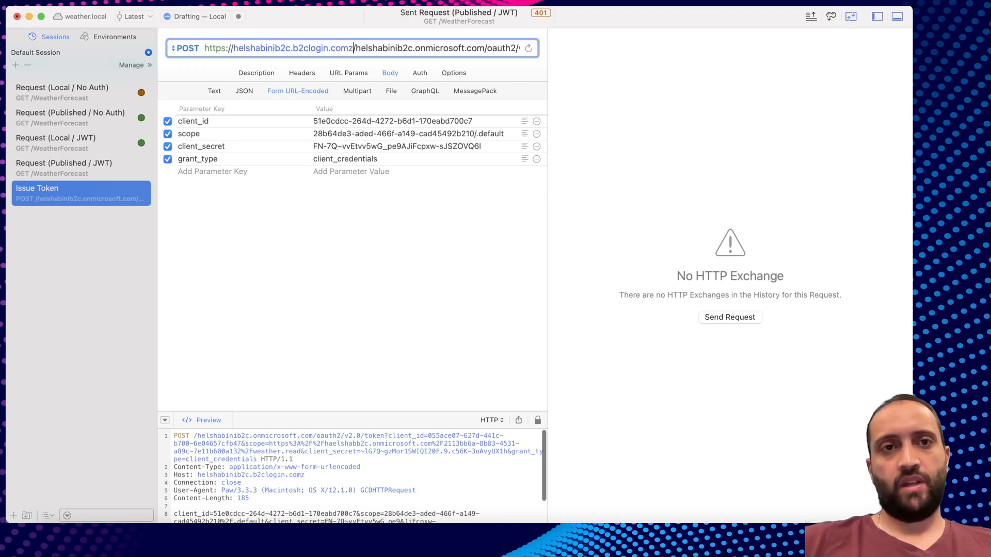
pyautogui.press('cmd+z')
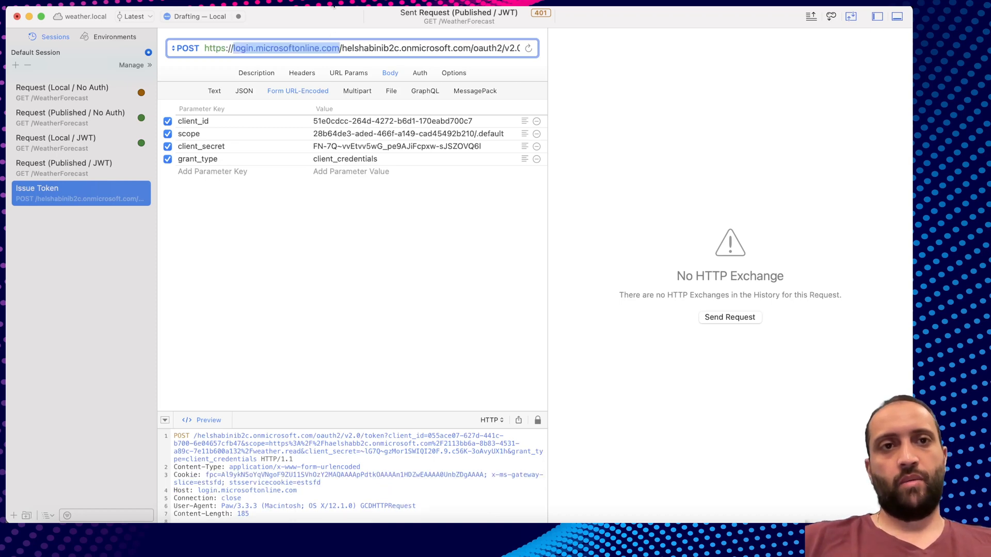
# Try adding /B2C_1_susi to the token URL path, then remove it to keep oauth2/v2.0/token.
pyautogui.click(287, 48)
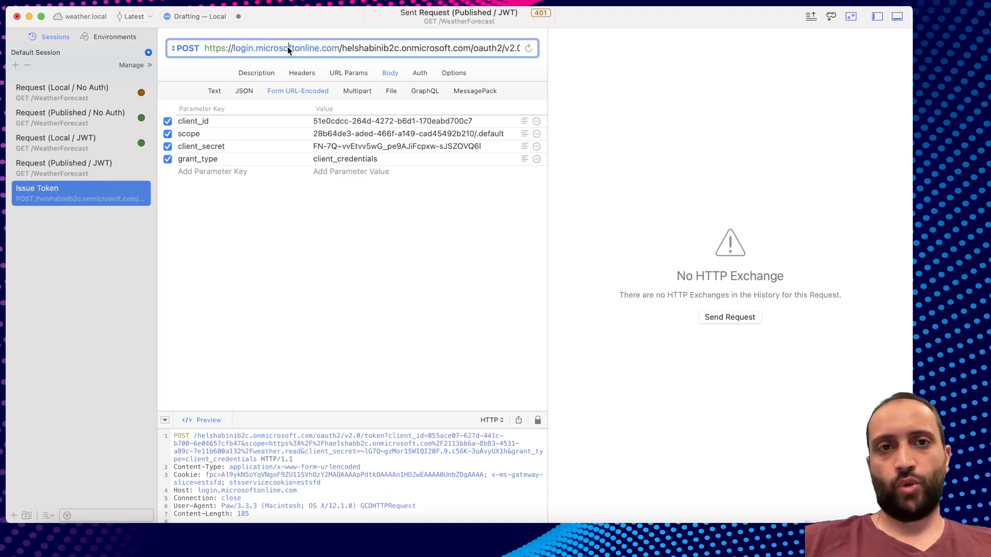
pyautogui.click(244, 49)
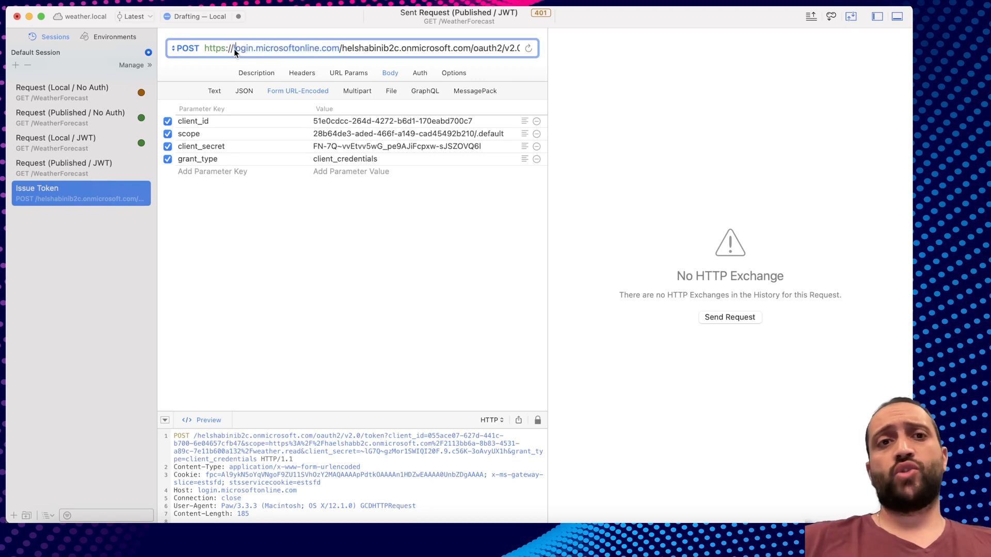
pyautogui.doubleClick(246, 49)
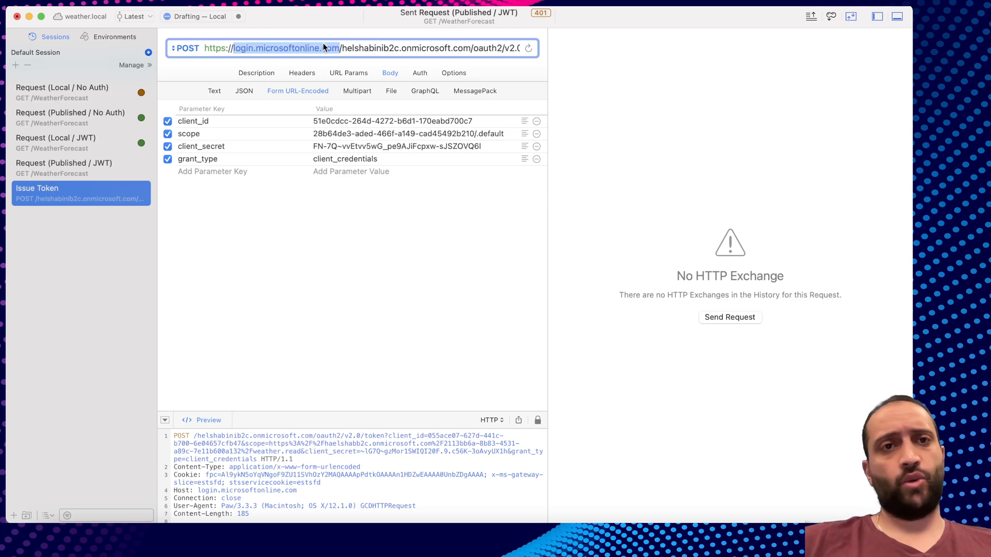
pyautogui.click(341, 48)
pyautogui.moveTo(342, 48); pyautogui.dragTo(534, 49)
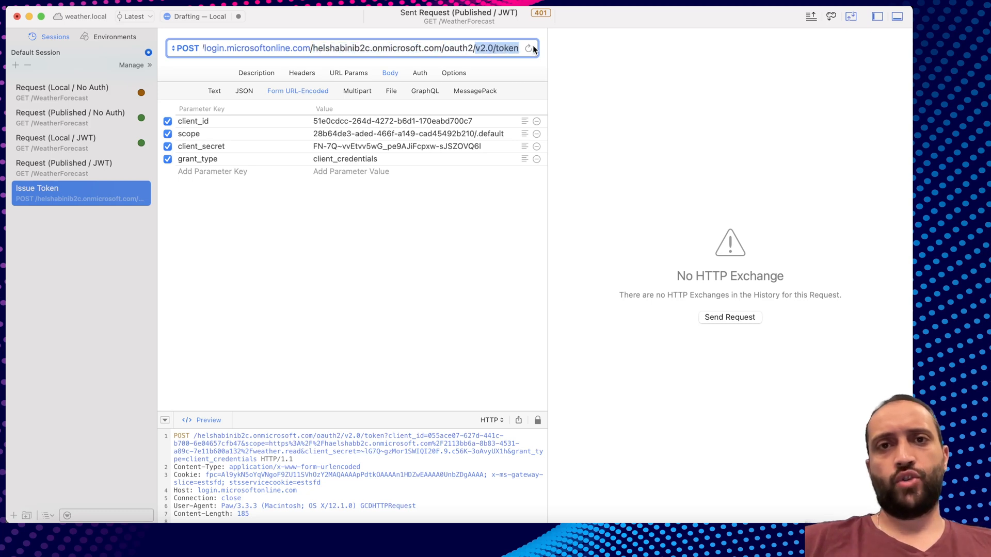
pyautogui.click(457, 48)
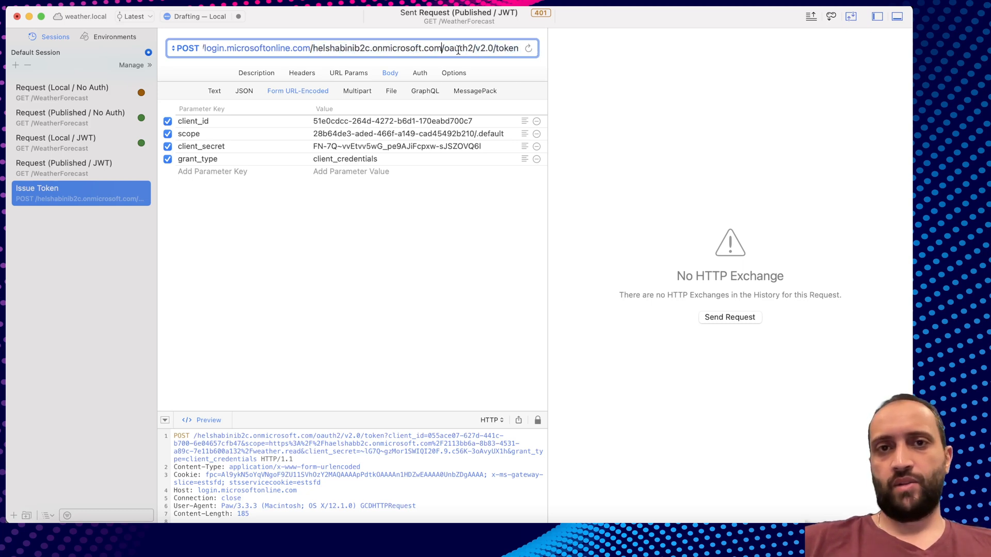
pyautogui.write('/')
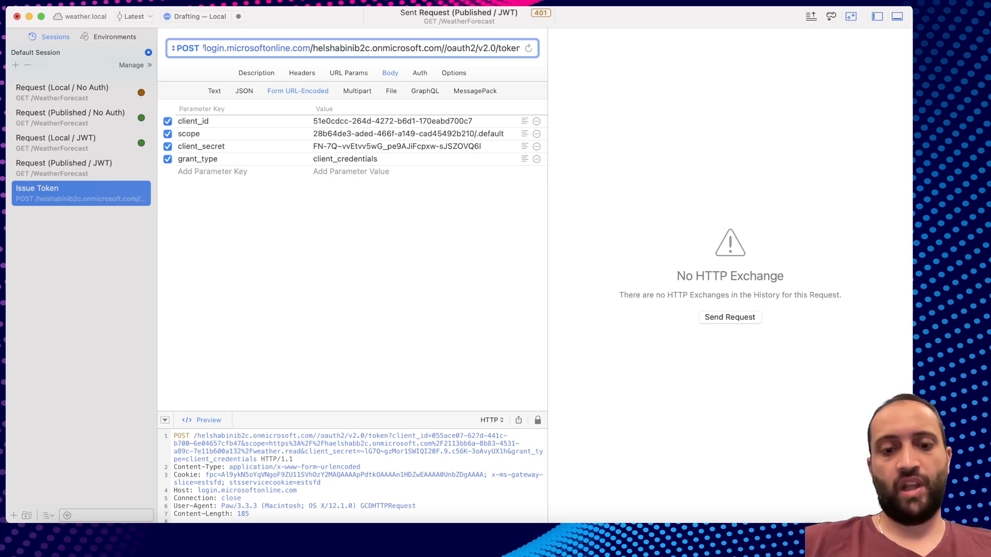
pyautogui.write('B')
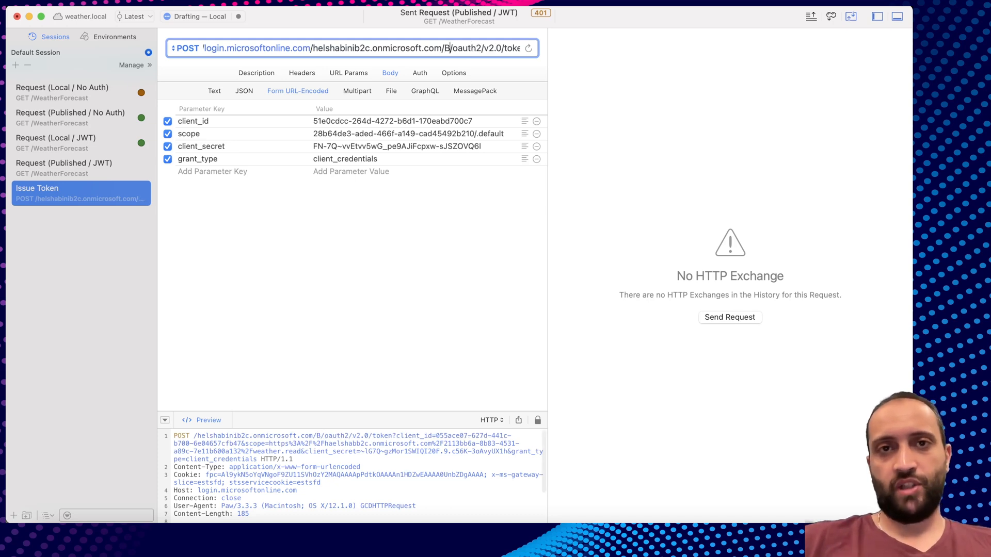
pyautogui.write('2C')
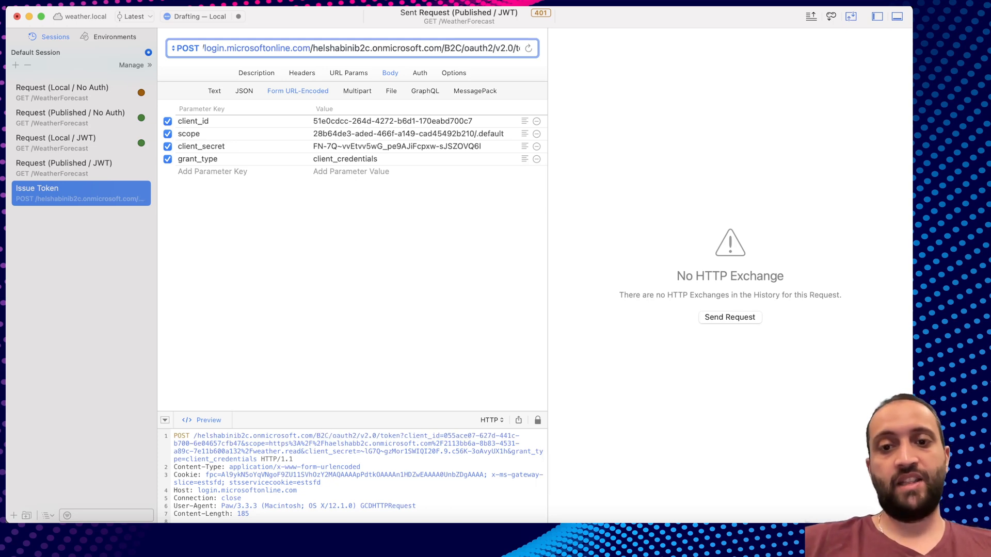
pyautogui.write('_1_')
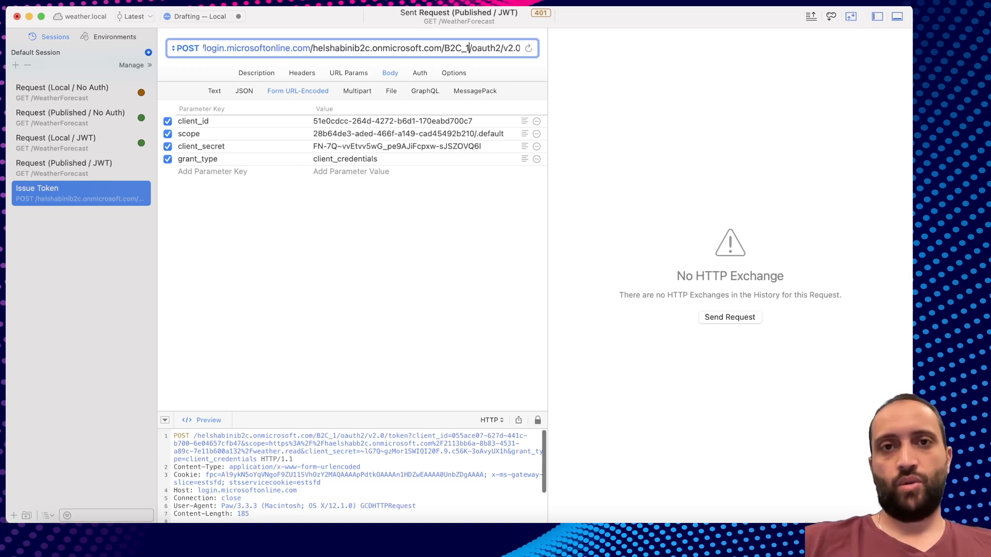
pyautogui.write('susi')
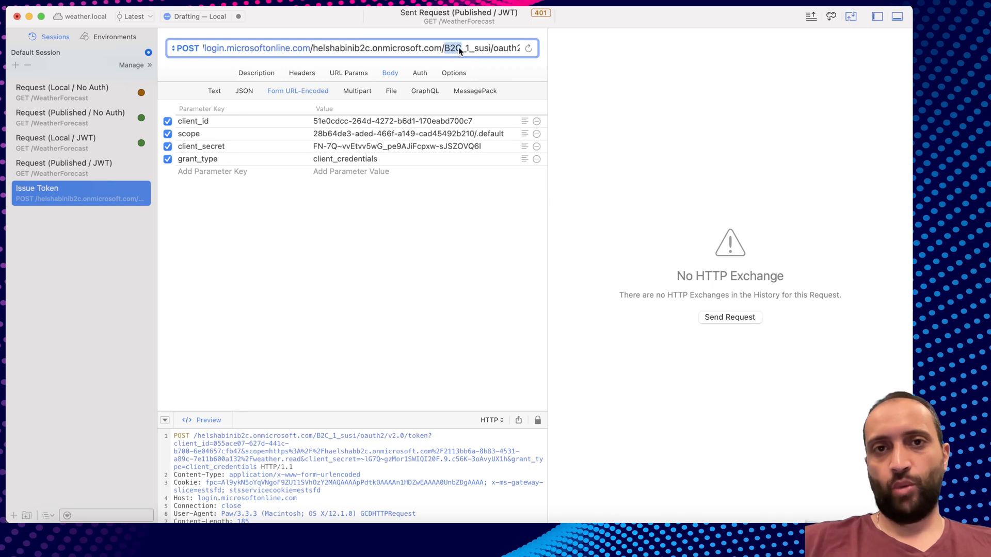
pyautogui.press('BackSpace')
pyautogui.press('BackSpace')
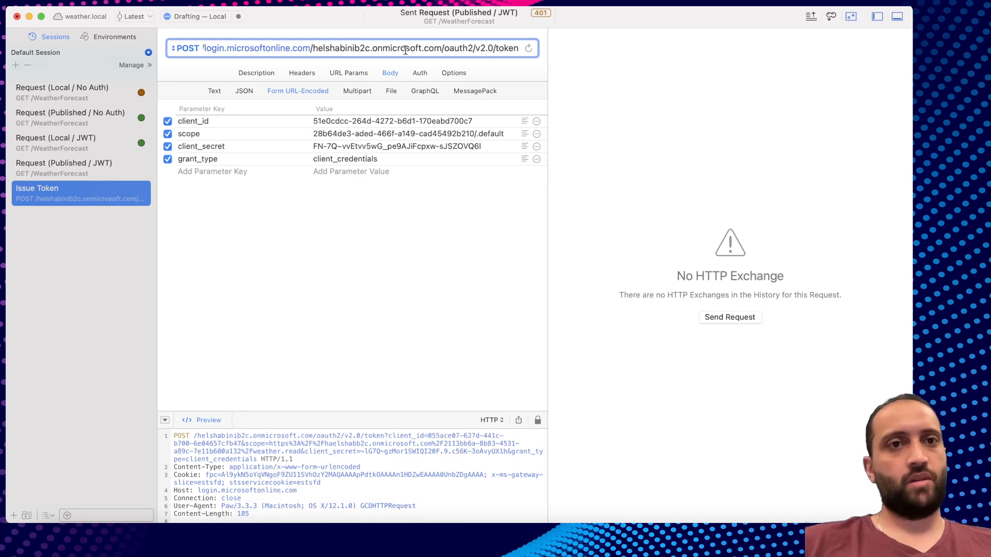
pyautogui.moveTo(423, 49); pyautogui.dragTo(534, 54)
pyautogui.click(498, 48)
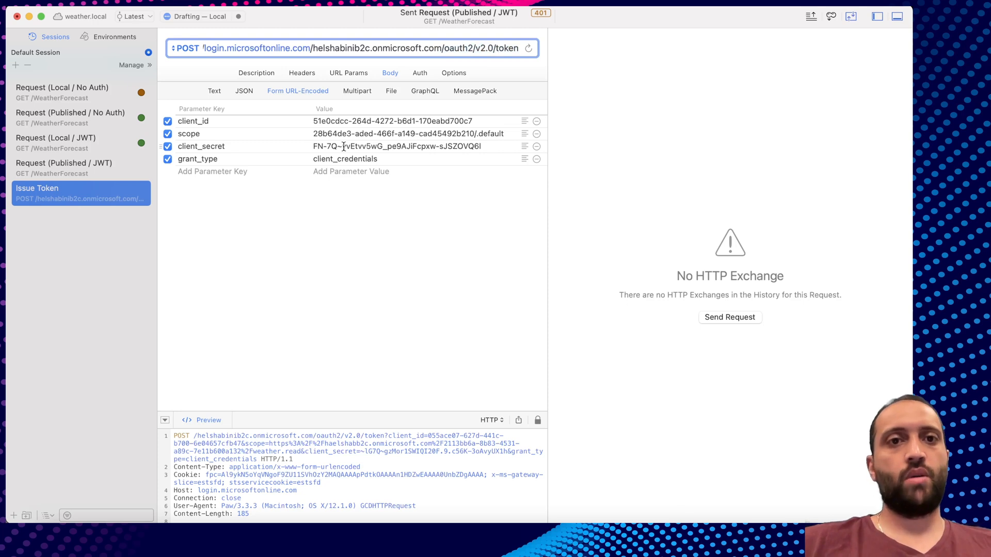
pyautogui.click(226, 120)
pyautogui.click(343, 121)
pyautogui.click(249, 122)
pyautogui.doubleClick(362, 122)
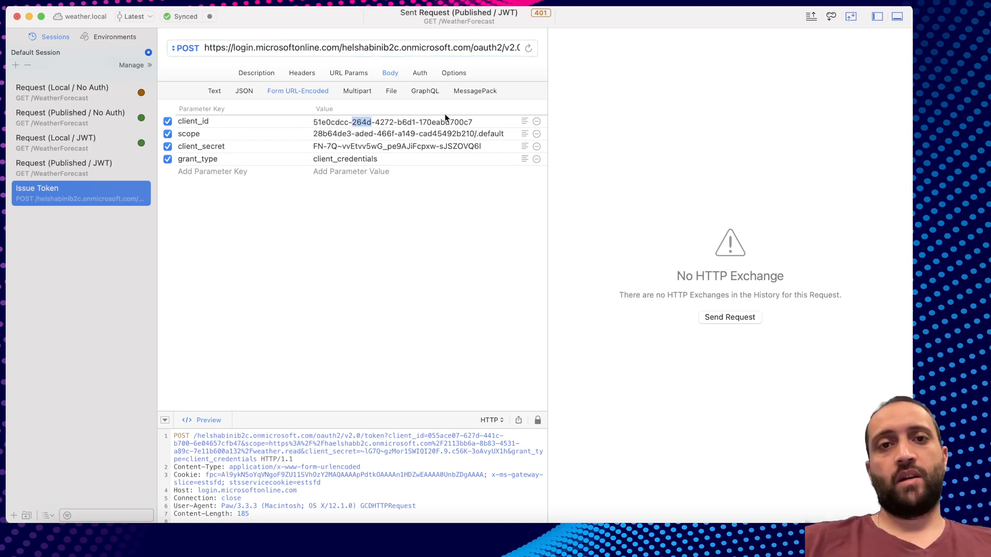
pyautogui.click(226, 135)
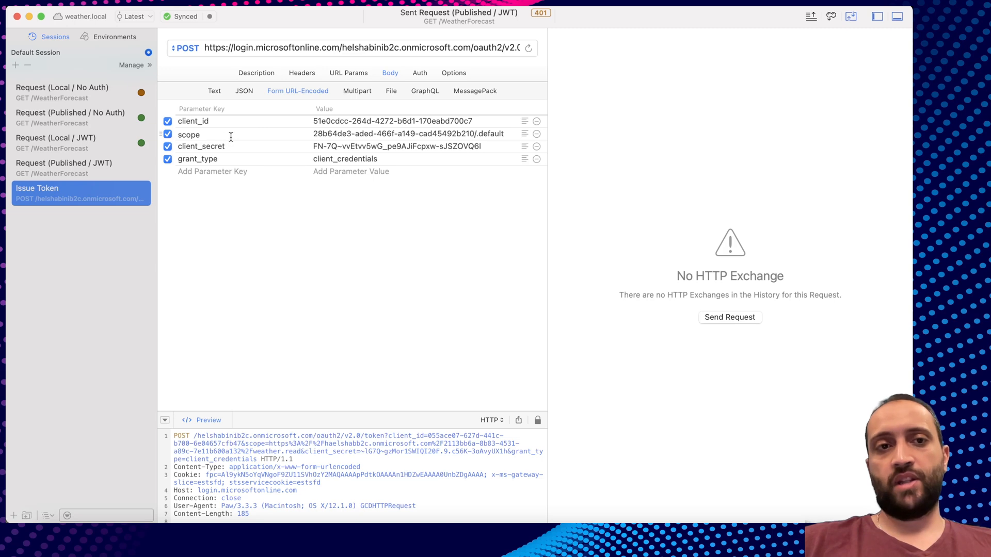
pyautogui.click(232, 147)
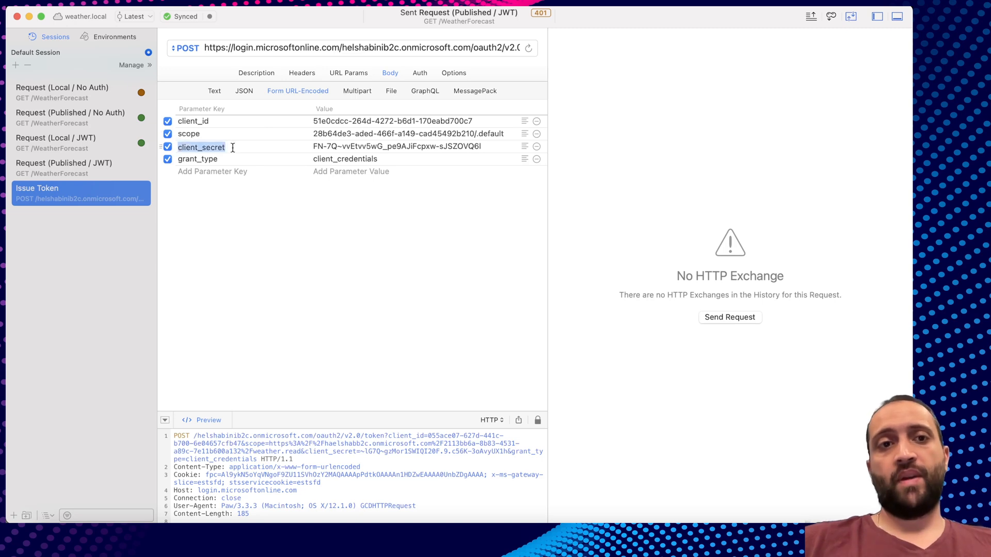
pyautogui.click(233, 160)
pyautogui.click(254, 201)
pyautogui.click(484, 121)
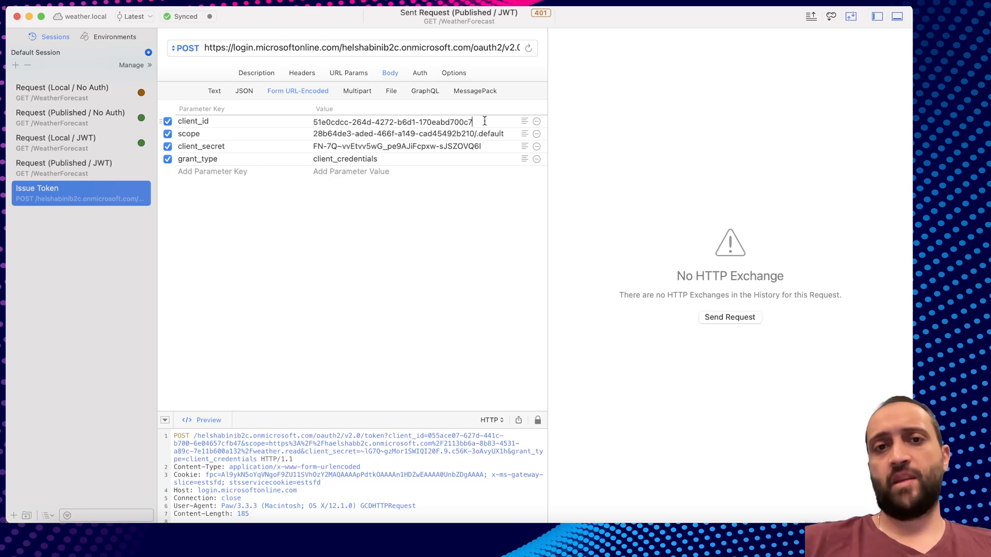
pyautogui.press('super+Tab')
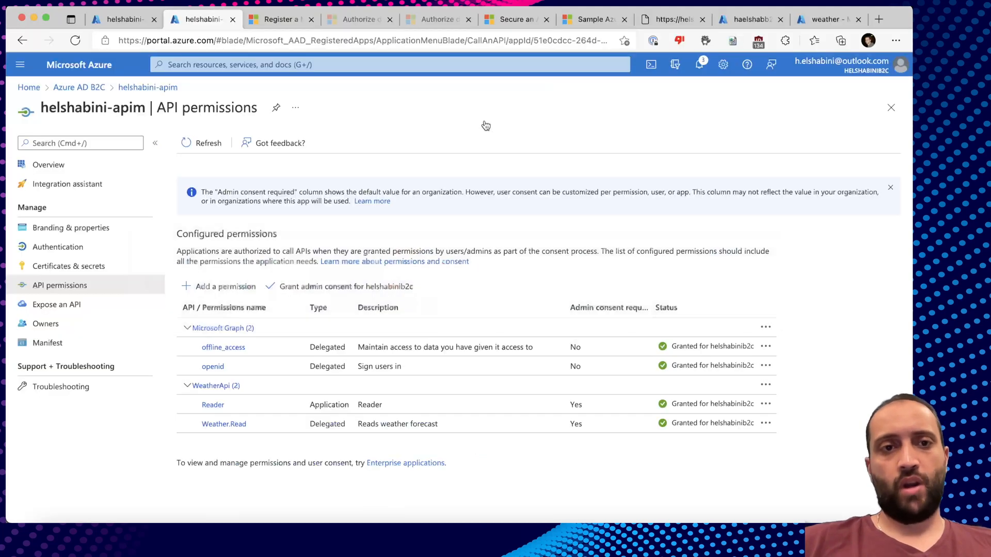
pyautogui.click(48, 165)
pyautogui.click(438, 224)
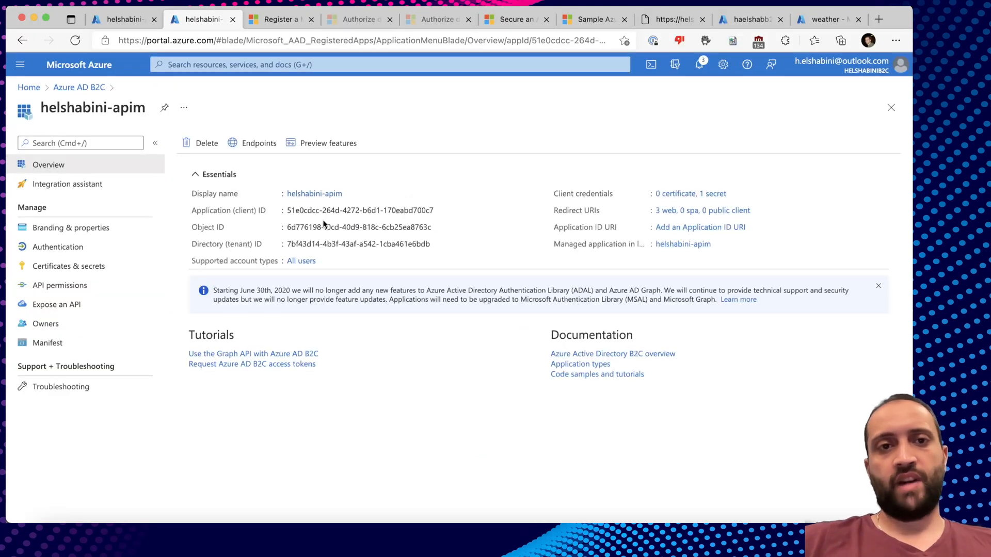
pyautogui.press('super+Tab')
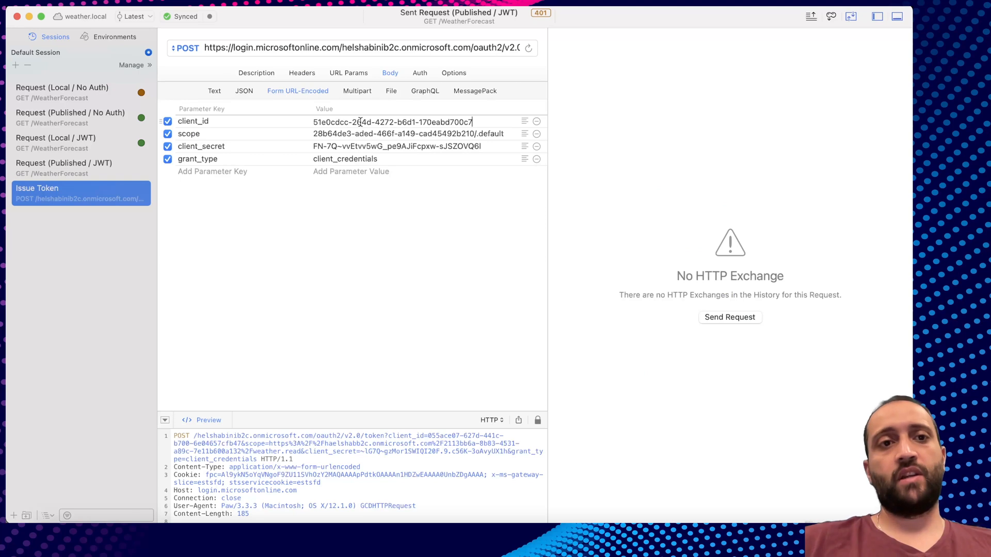
# Review the scope parameter: the API's GUID followed by the /.default suffix.
pyautogui.click(353, 136)
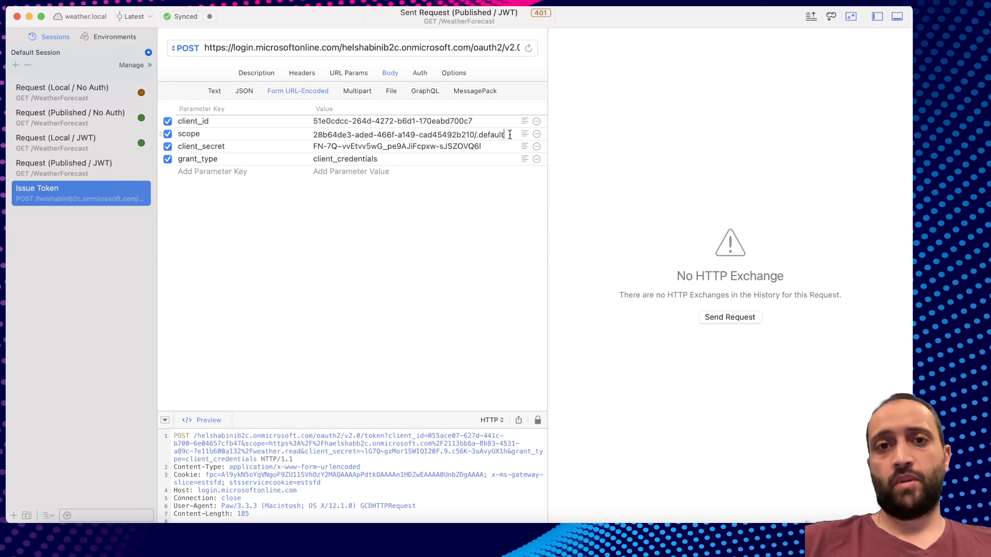
pyautogui.moveTo(313, 135); pyautogui.dragTo(473, 134)
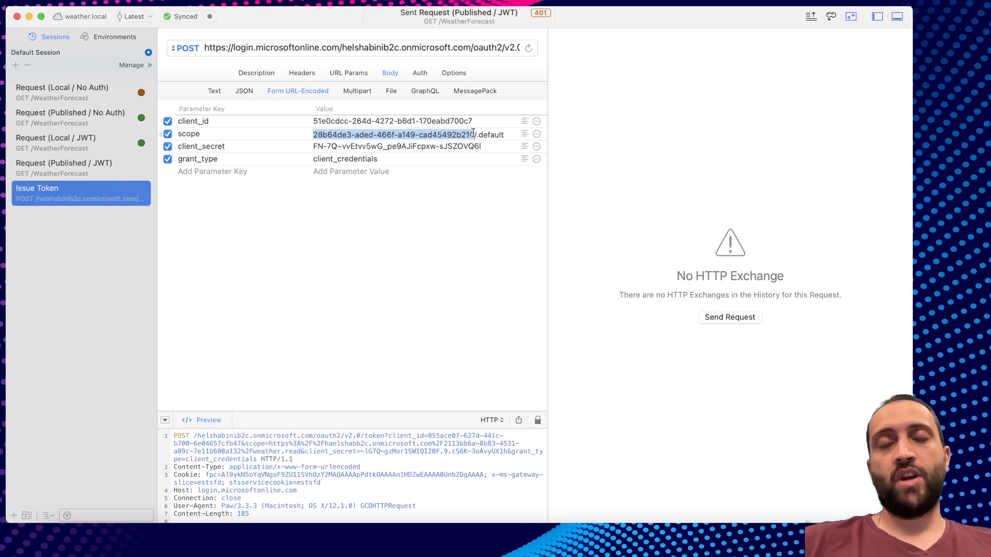
pyautogui.click(447, 135)
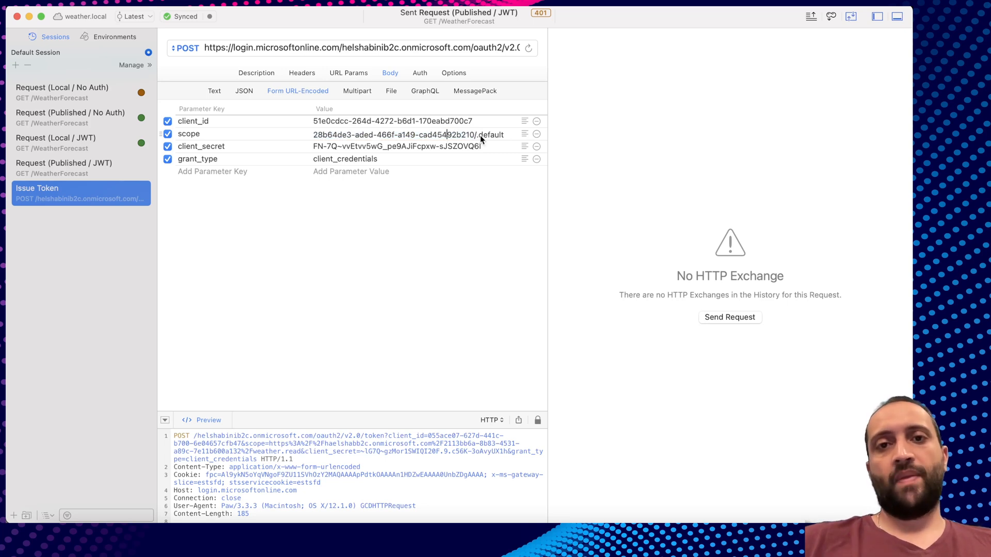
pyautogui.moveTo(474, 135); pyautogui.dragTo(505, 136)
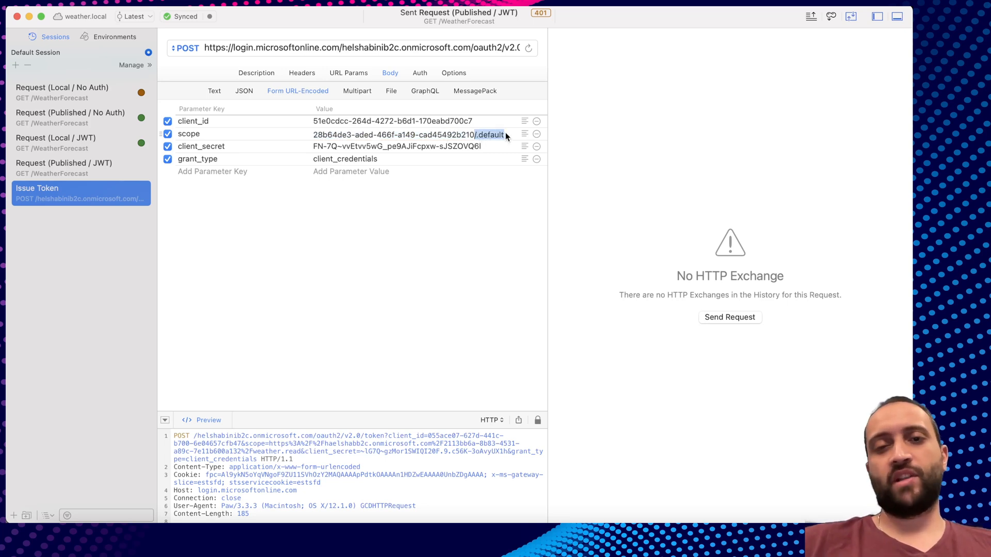
pyautogui.click(505, 135)
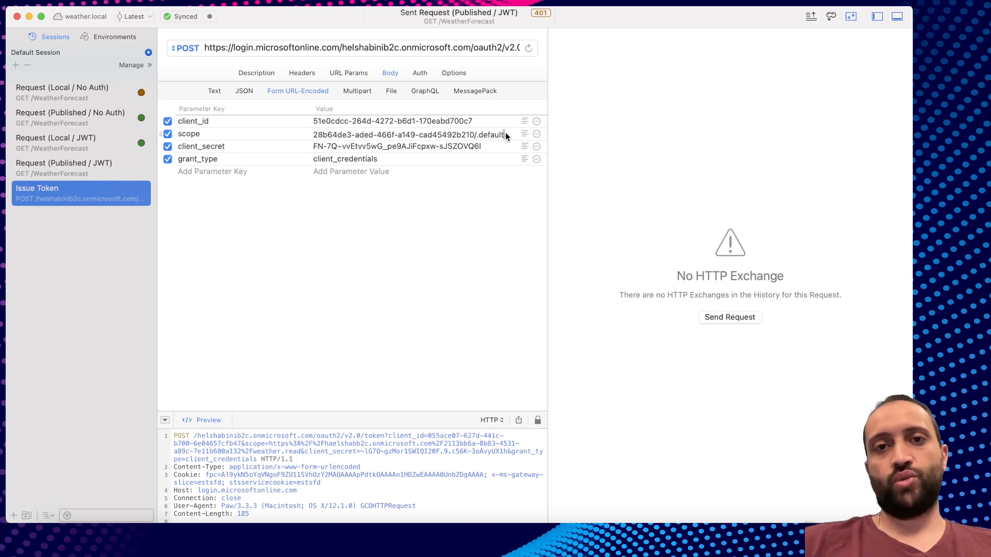
pyautogui.click(474, 135)
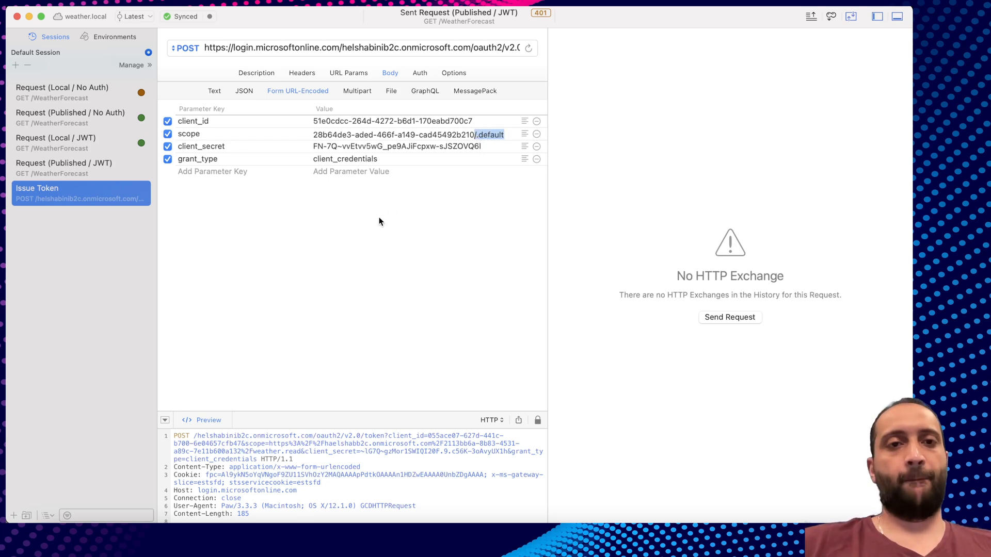
pyautogui.tripleClick(464, 135)
pyautogui.moveTo(473, 135); pyautogui.dragTo(509, 135)
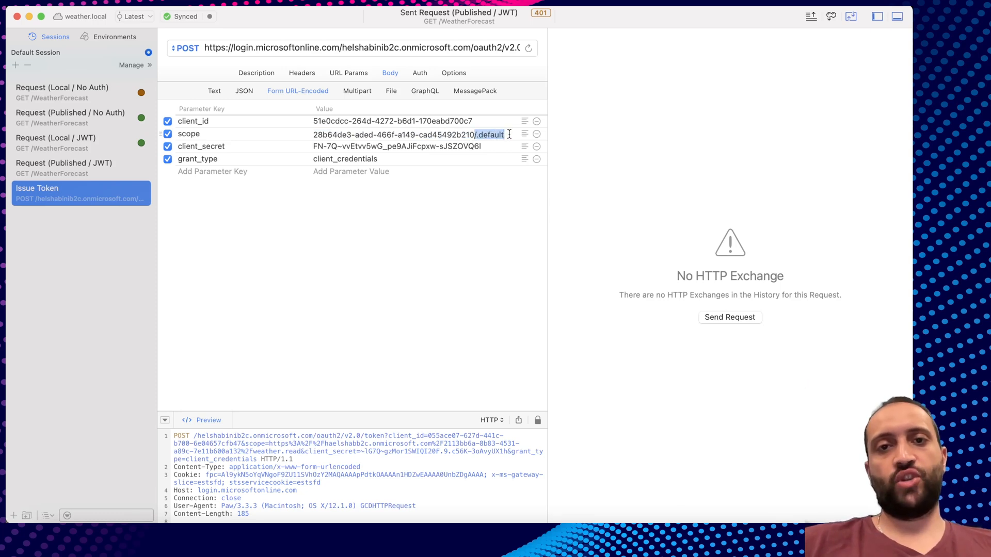
pyautogui.click(509, 134)
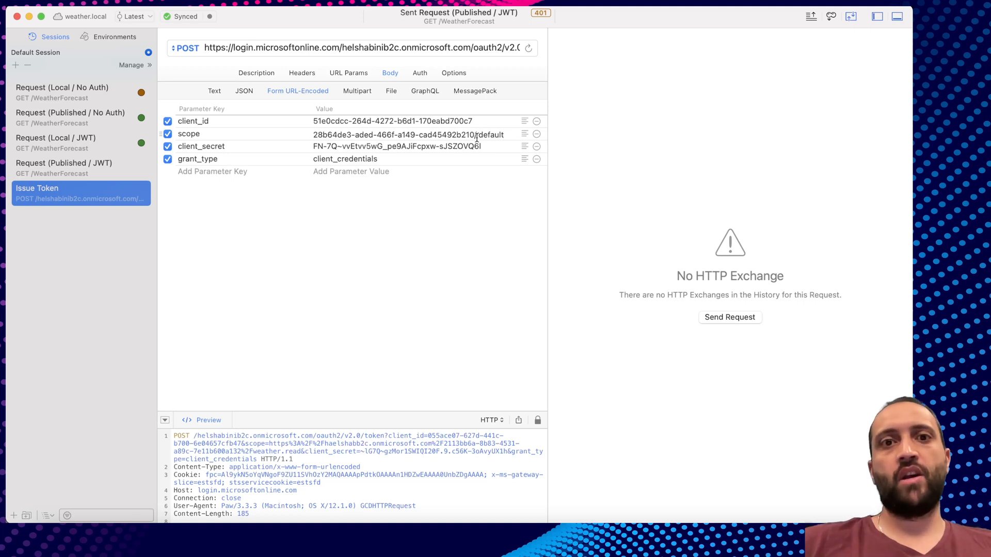
# Check the client_id, scope GUID, client_secret and client_credentials grant type values.
pyautogui.doubleClick(416, 127)
pyautogui.click(324, 136)
pyautogui.moveTo(313, 135); pyautogui.dragTo(475, 136)
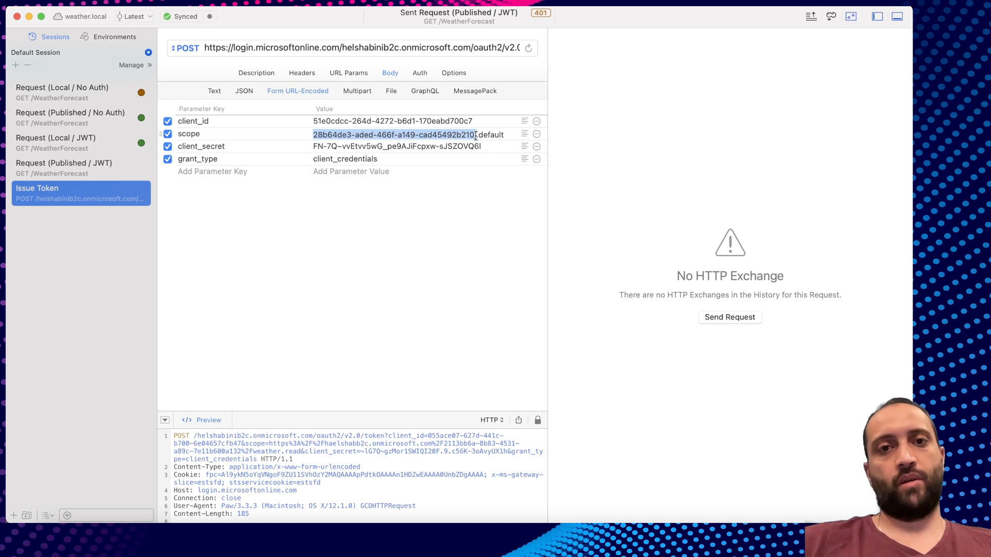
pyautogui.click(315, 146)
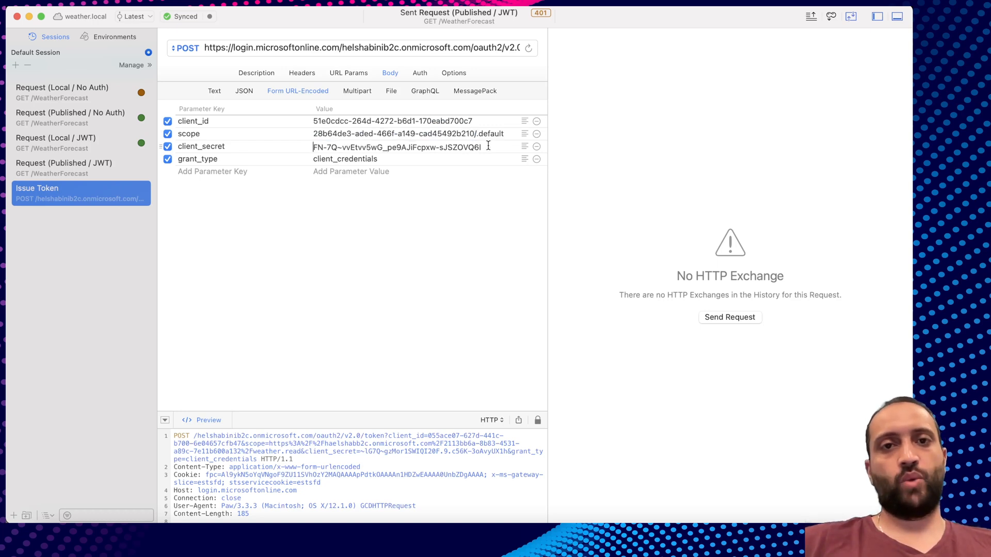
pyautogui.moveTo(489, 147); pyautogui.dragTo(311, 147)
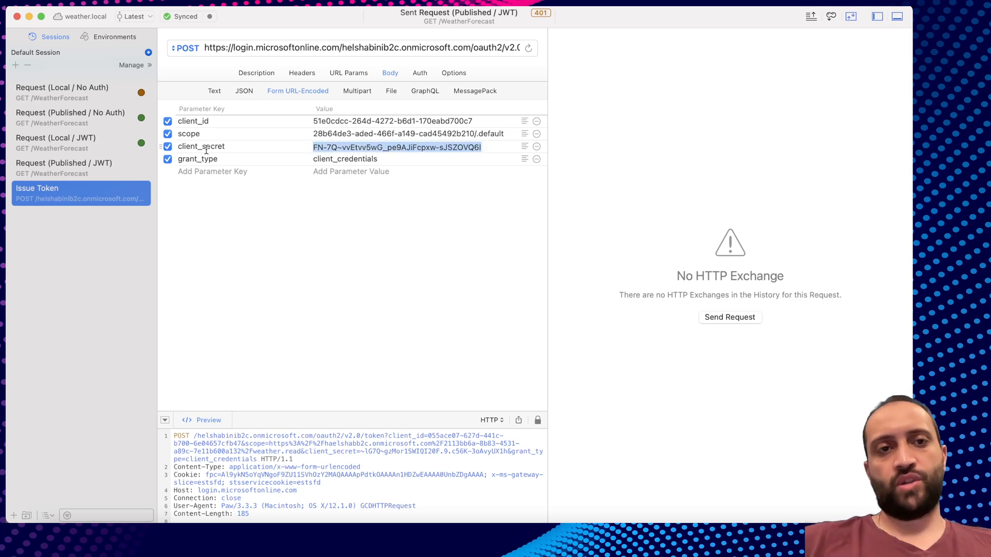
pyautogui.doubleClick(356, 158)
# Send the Issue Token request and copy the returned access_token for decoding.
pyautogui.click(381, 43)
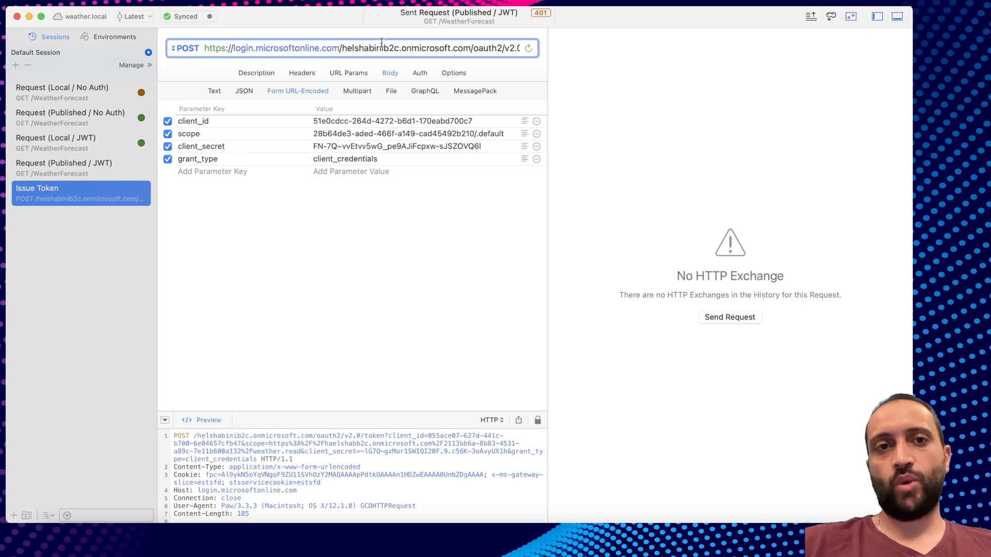
pyautogui.press('Return')
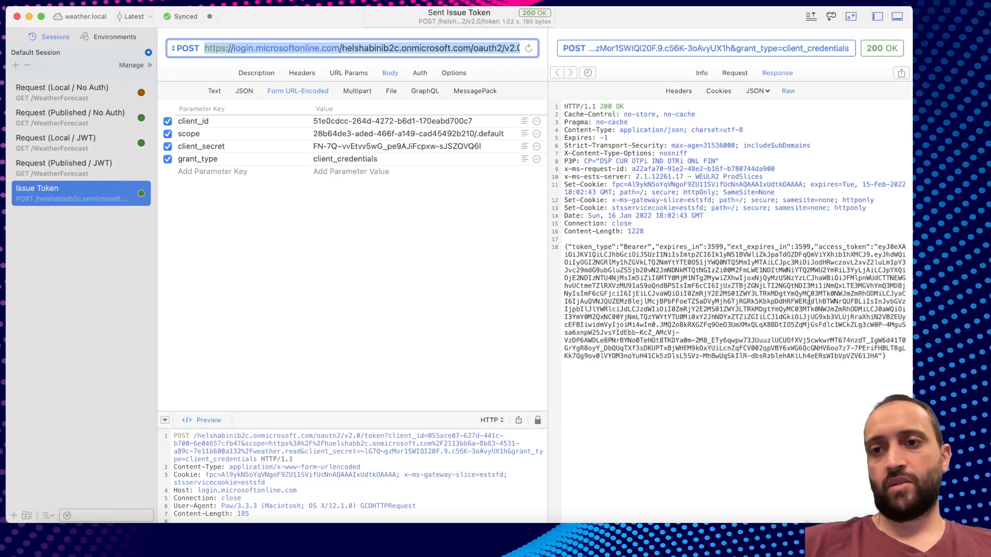
pyautogui.moveTo(879, 247); pyautogui.dragTo(871, 356)
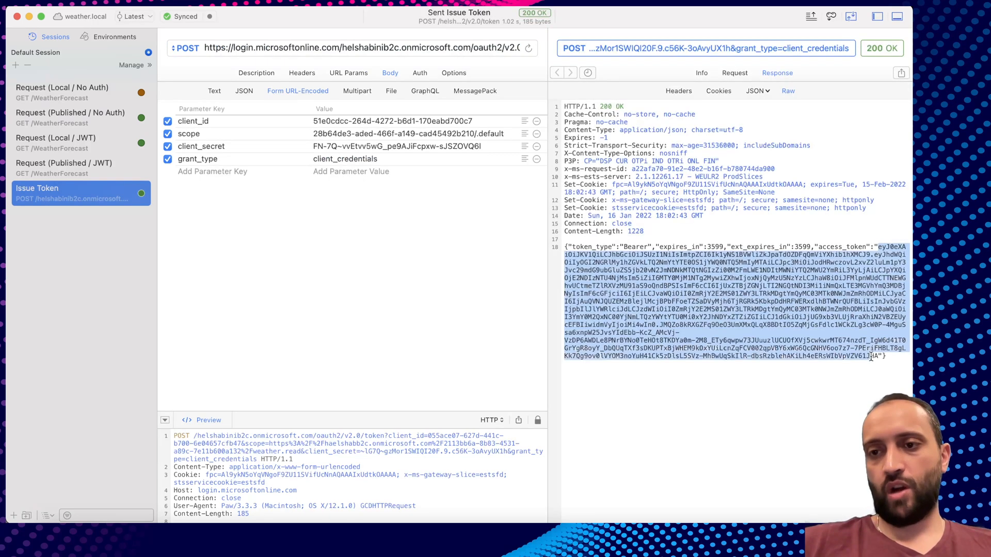
pyautogui.press('super+Tab')
pyautogui.click(879, 20)
# Decode the token on jwt.ms and inspect its issuer URL and tenant ID.
pyautogui.write('jsw')
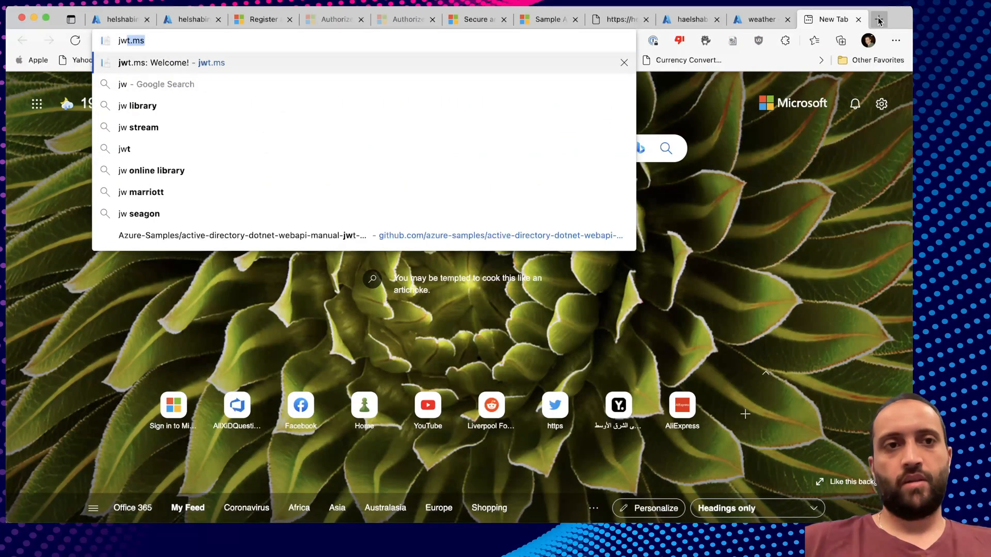
pyautogui.press('Return')
pyautogui.scroll(-2, 339, 351)
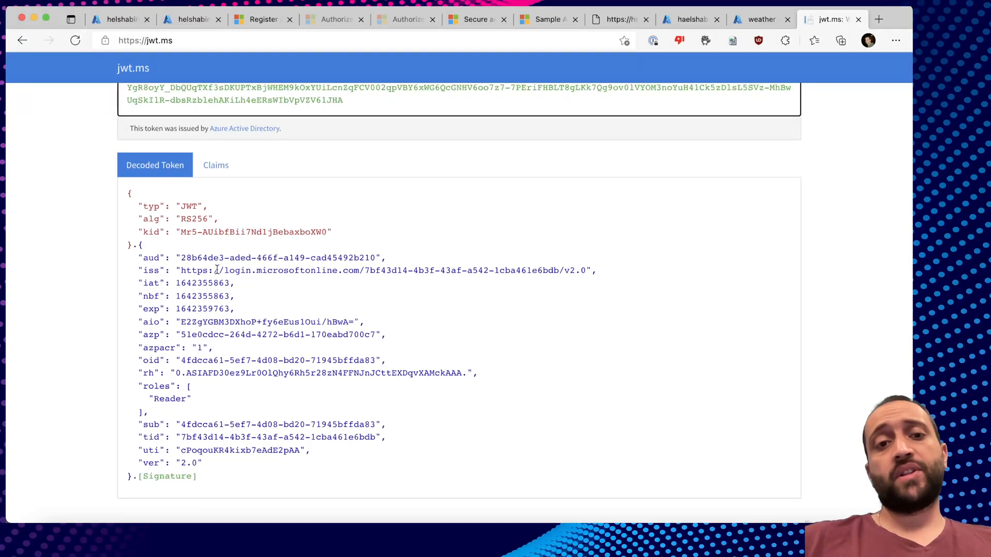
pyautogui.moveTo(180, 270); pyautogui.dragTo(587, 269)
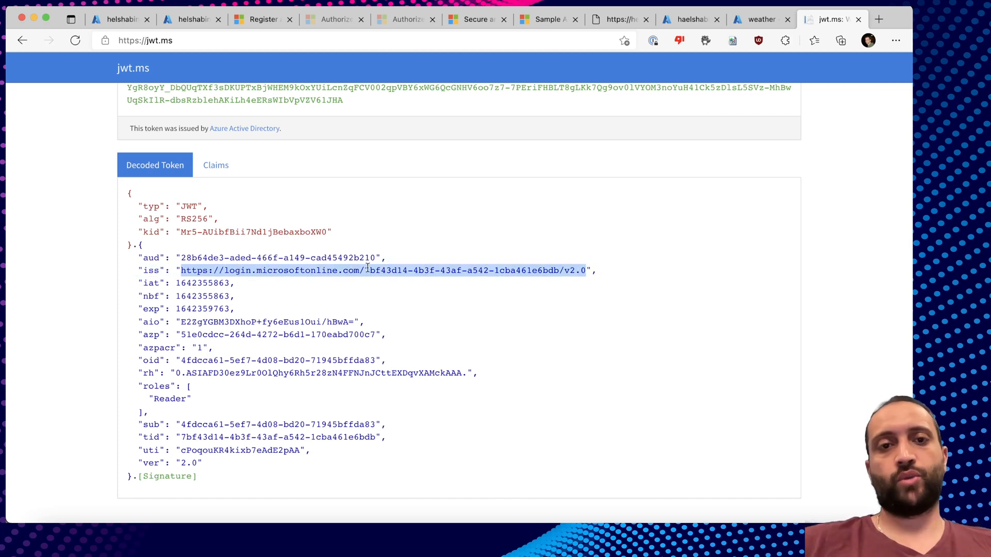
pyautogui.moveTo(369, 269); pyautogui.dragTo(558, 264)
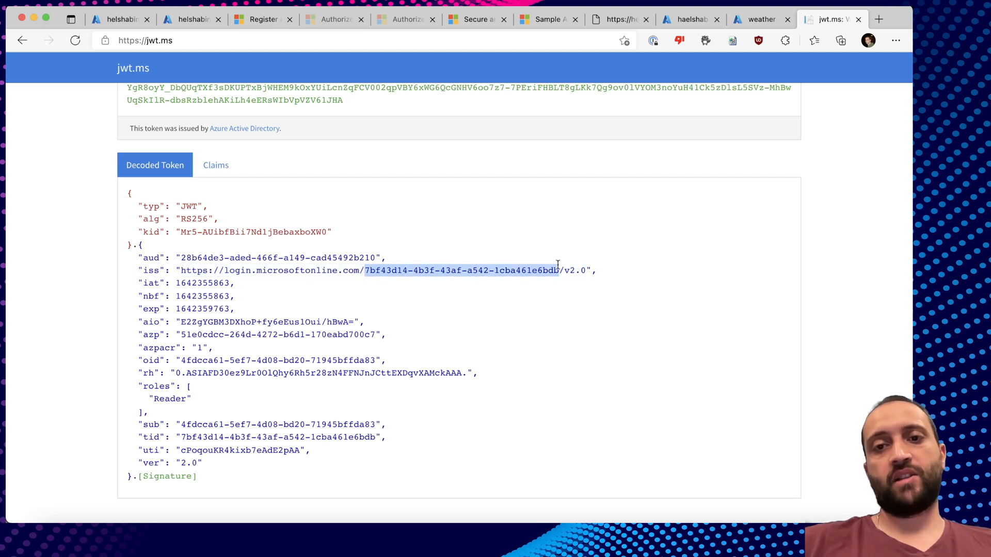
pyautogui.click(601, 277)
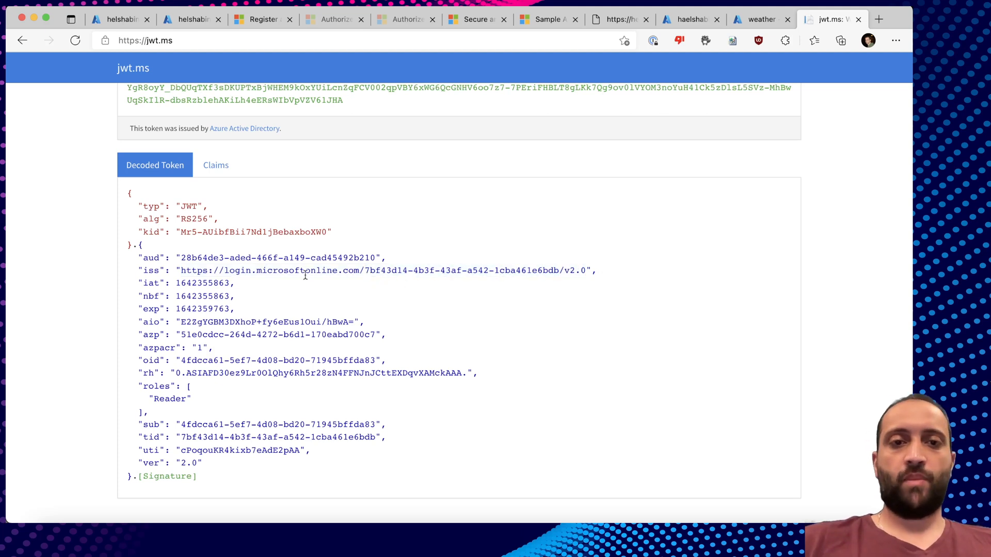
pyautogui.moveTo(179, 270); pyautogui.dragTo(290, 271)
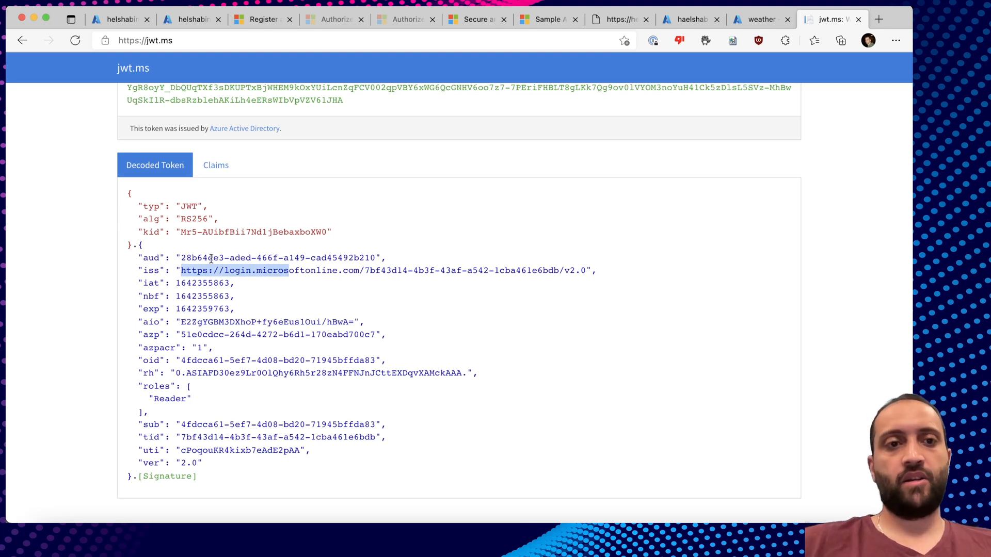
# Check the token's aud GUID and its roles claim containing Reader.
pyautogui.moveTo(182, 257); pyautogui.dragTo(374, 257)
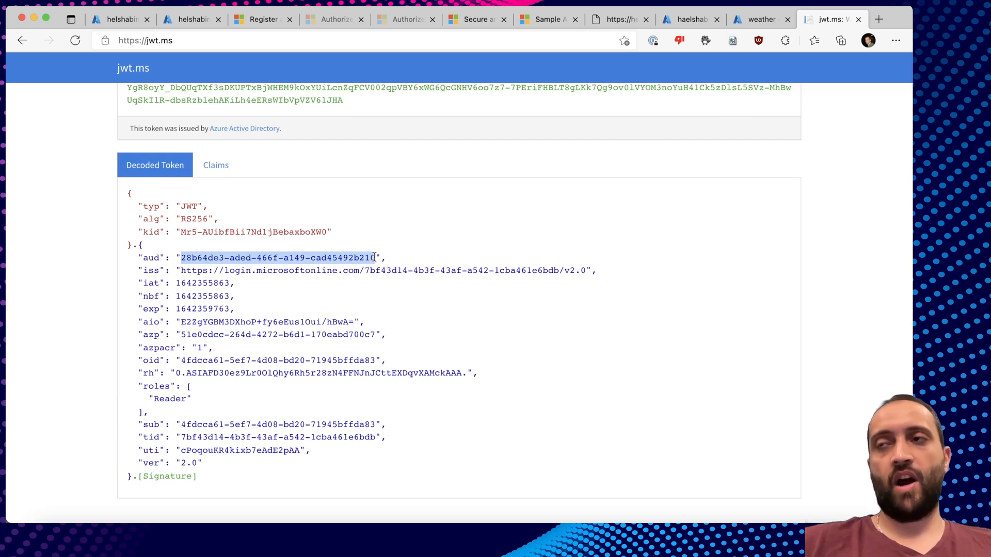
pyautogui.click(389, 256)
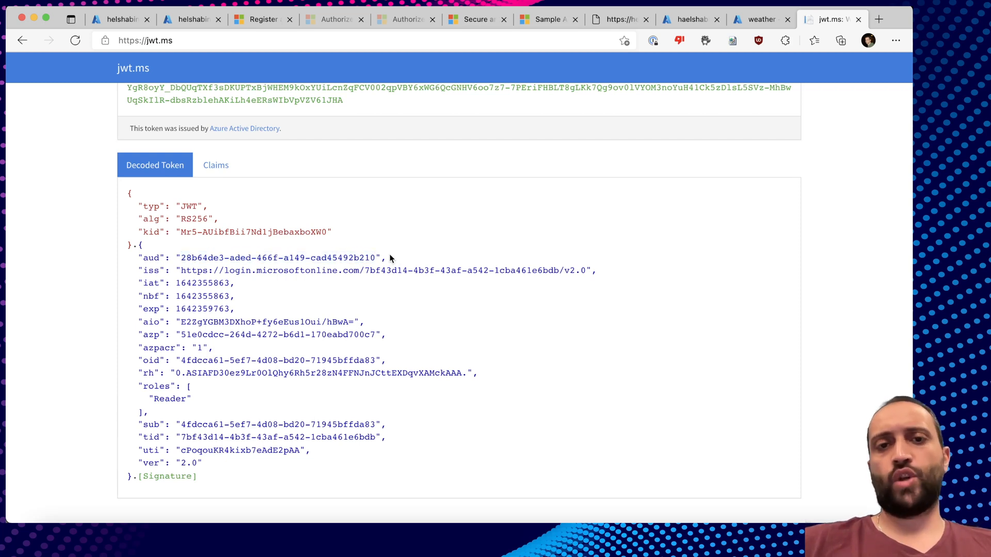
pyautogui.moveTo(388, 252); pyautogui.dragTo(212, 256)
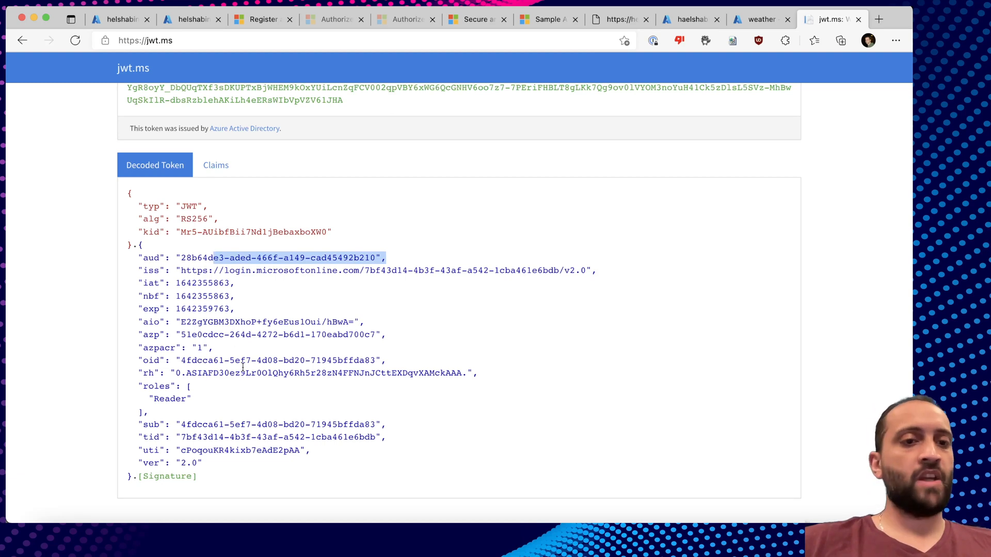
pyautogui.moveTo(157, 413); pyautogui.dragTo(139, 386)
pyautogui.doubleClick(166, 400)
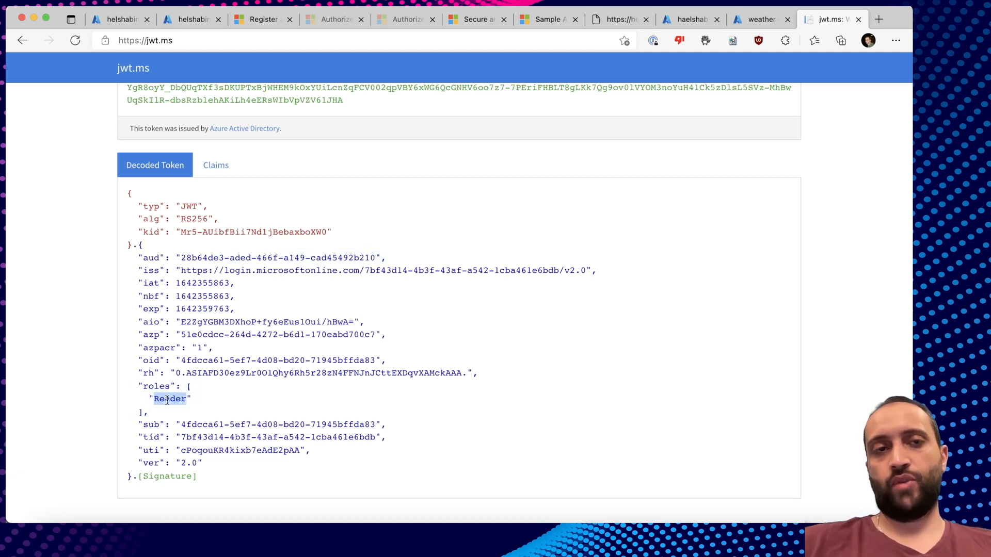
pyautogui.click(205, 20)
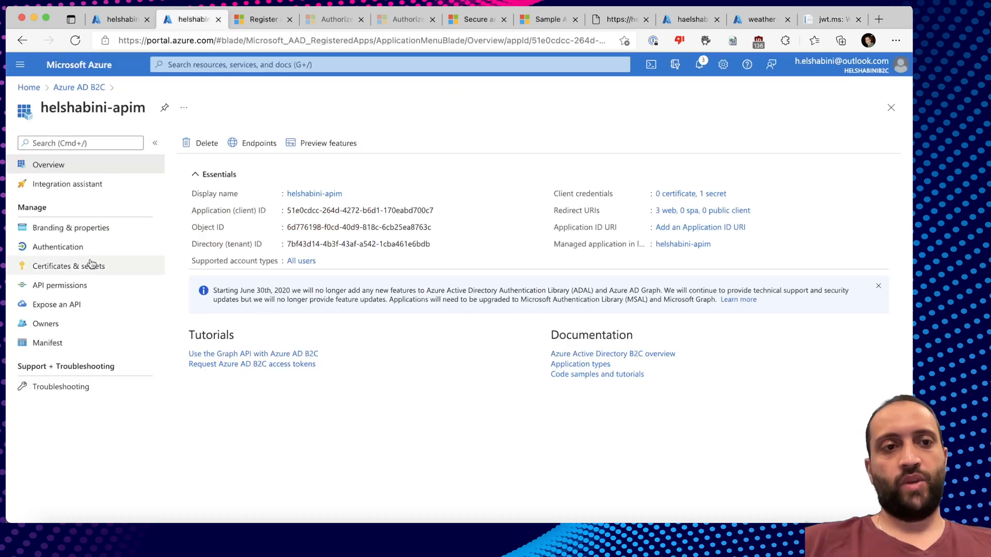
# Confirm the WeatherApi Reader application permission matches Paw's scope GUID, then revisit the token's roles claim.
pyautogui.click(78, 286)
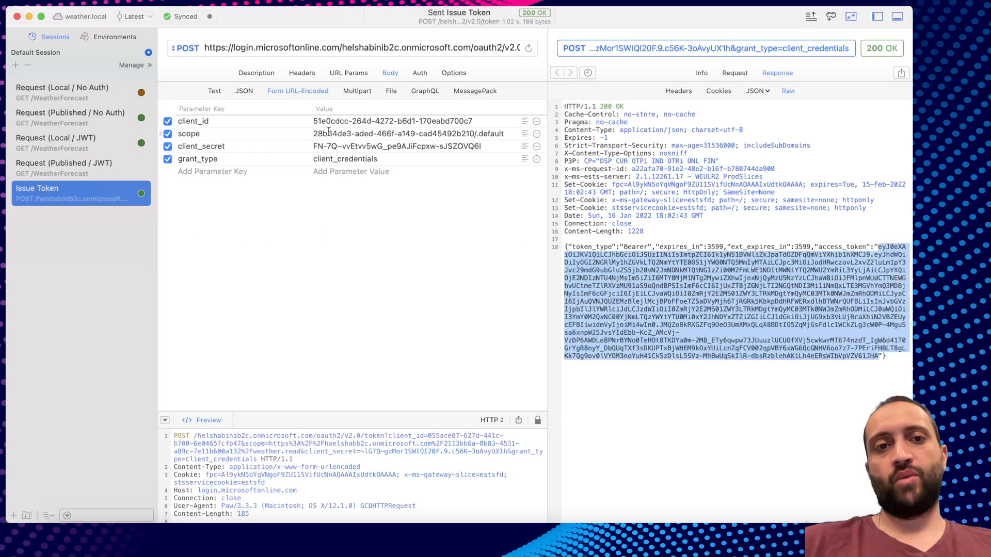
pyautogui.moveTo(313, 134); pyautogui.dragTo(474, 136)
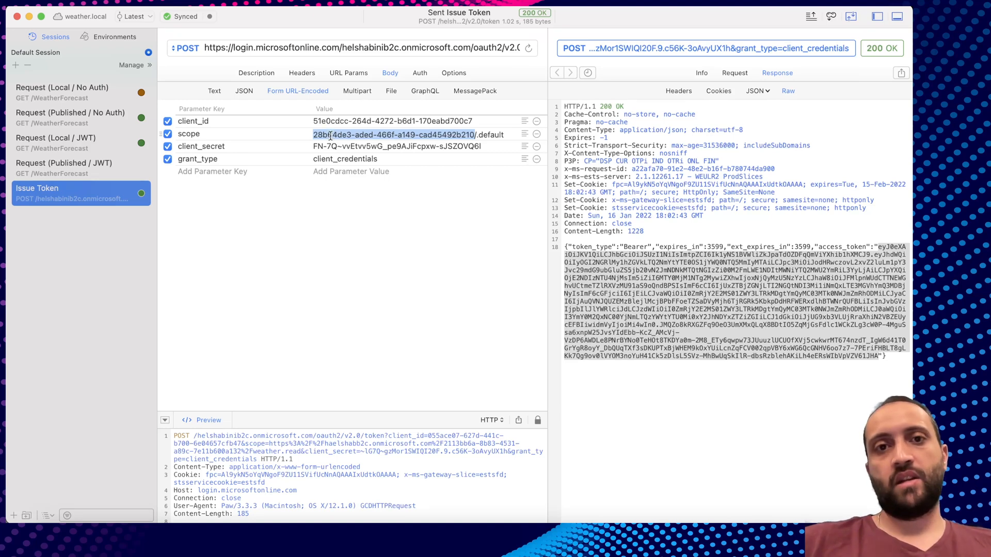
pyautogui.press('super+Tab')
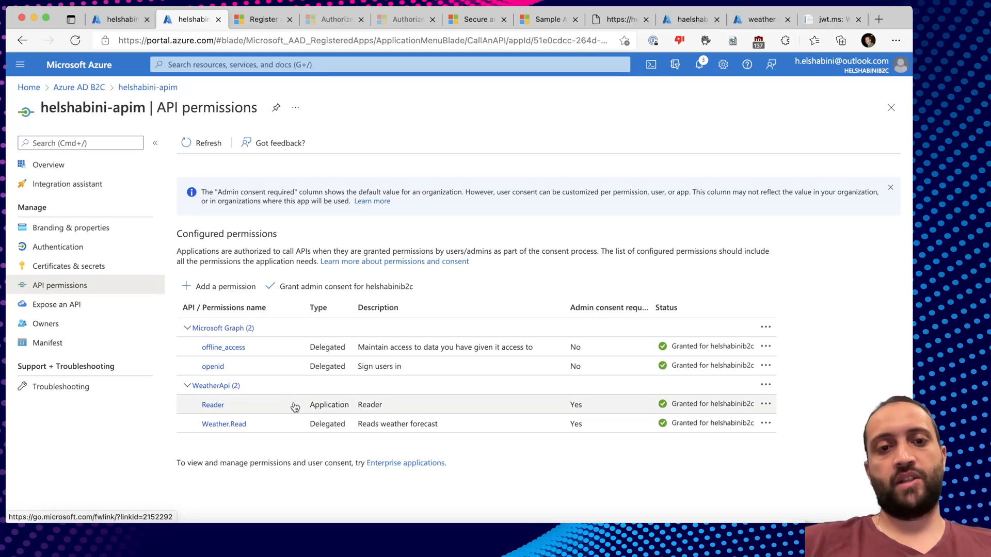
pyautogui.press('super+Tab')
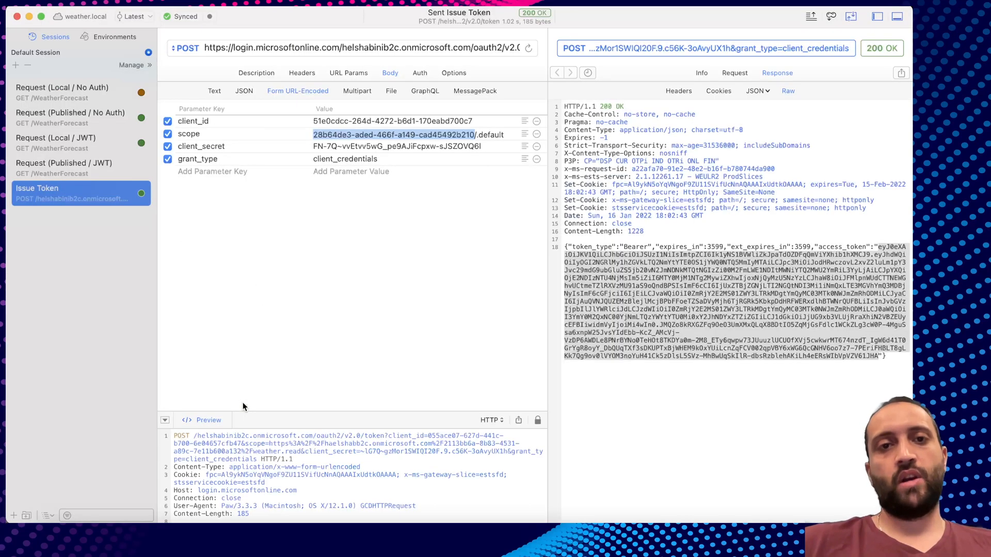
pyautogui.press('super+Tab')
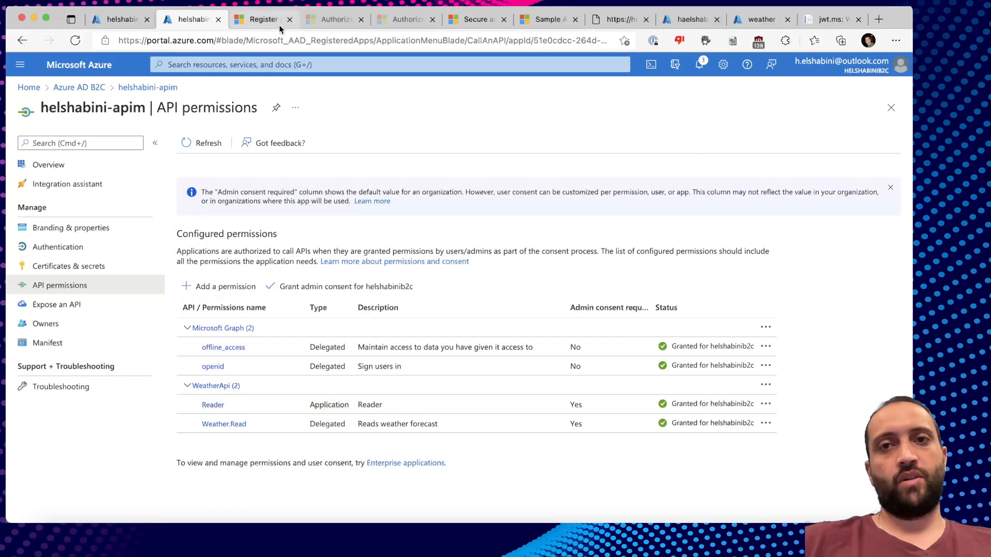
pyautogui.press('super+9')
pyautogui.moveTo(149, 413); pyautogui.dragTo(139, 387)
pyautogui.click(141, 387)
pyautogui.click(161, 414)
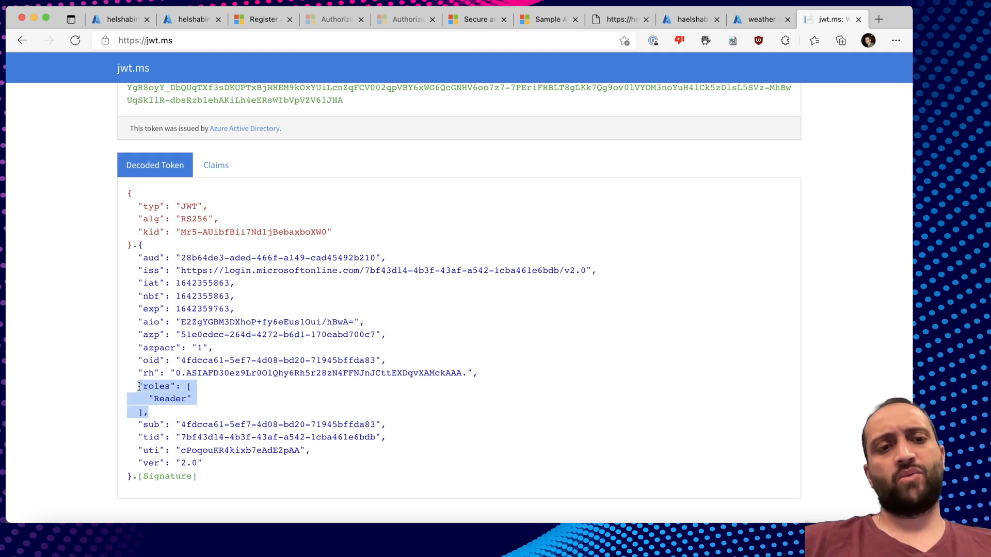
# Re-check the token's aud GUID, Reader roles claim and issuer tenant before returning to Paw.
pyautogui.click(244, 395)
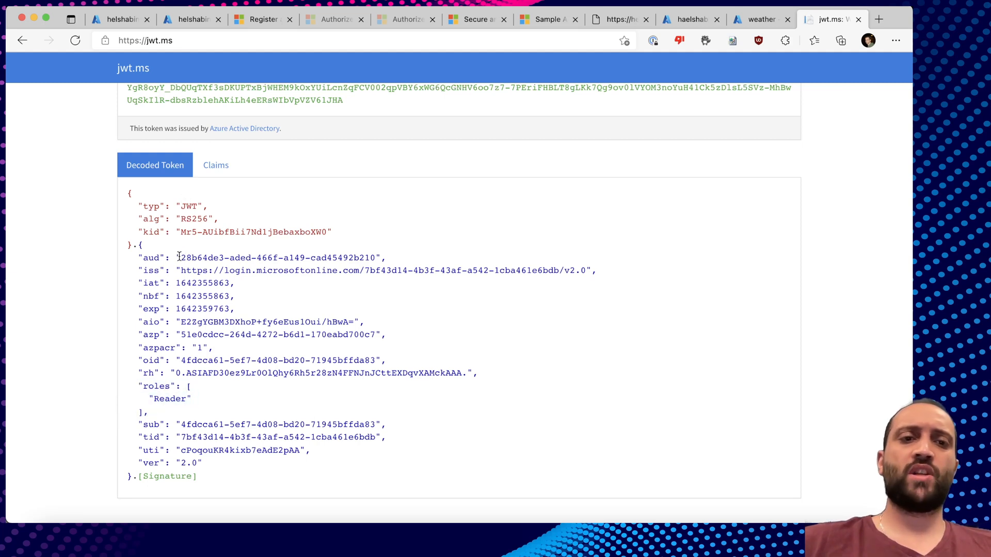
pyautogui.moveTo(181, 257); pyautogui.dragTo(396, 258)
pyautogui.click(400, 257)
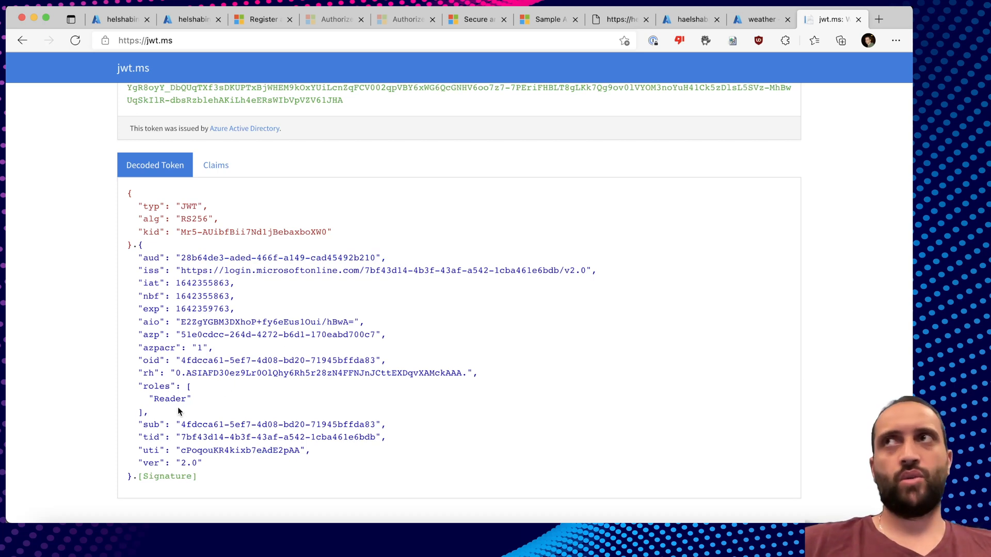
pyautogui.moveTo(163, 414); pyautogui.dragTo(139, 384)
pyautogui.click(140, 384)
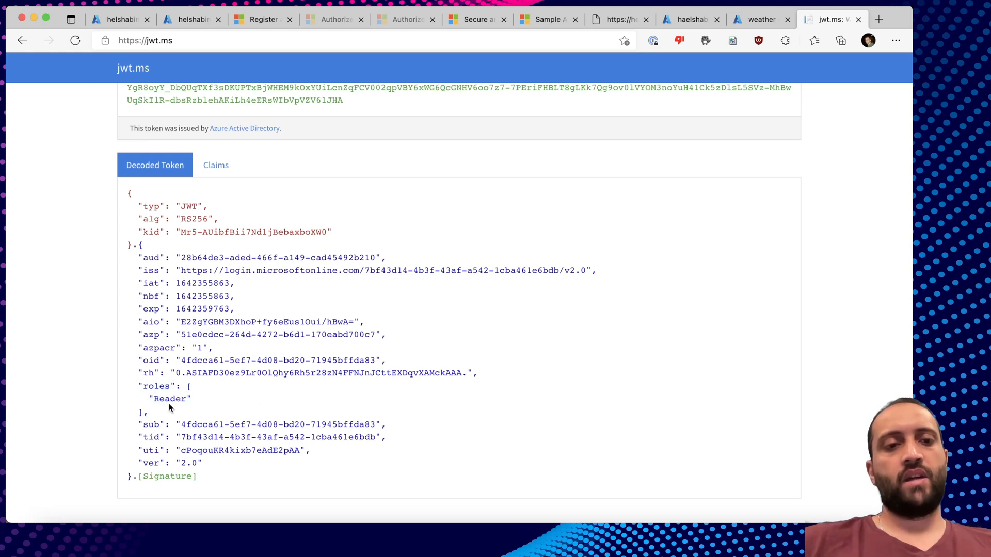
pyautogui.moveTo(160, 412); pyautogui.dragTo(139, 387)
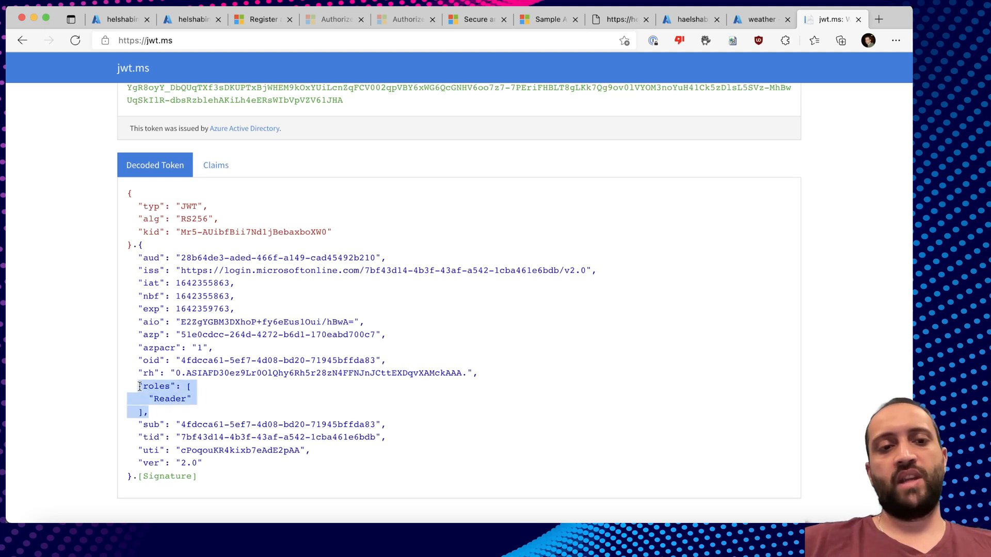
pyautogui.moveTo(226, 271); pyautogui.dragTo(587, 267)
pyautogui.click(586, 268)
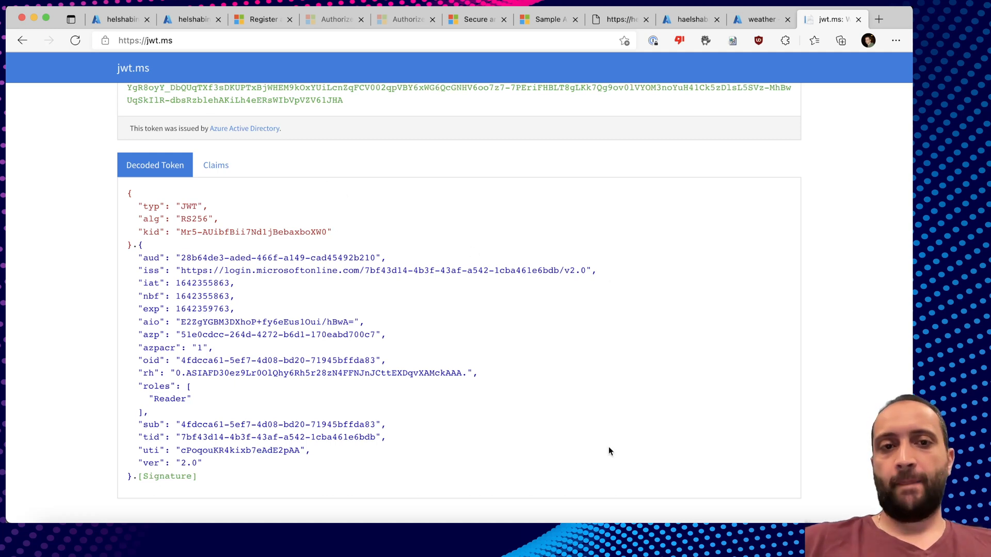
pyautogui.press('super+Tab')
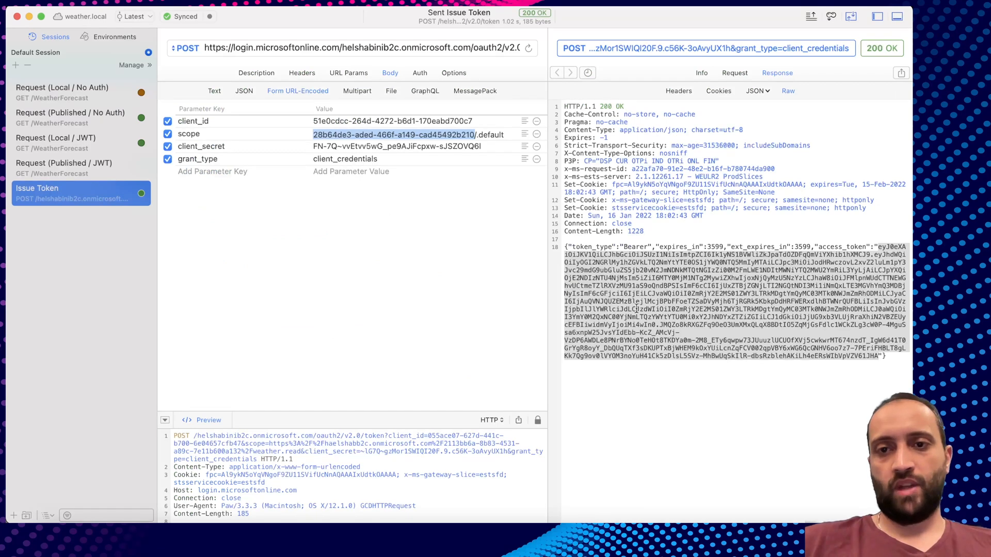
# Put the new access token into the Published/JWT request's Authorization header.
pyautogui.rightClick(637, 308)
pyautogui.click(667, 382)
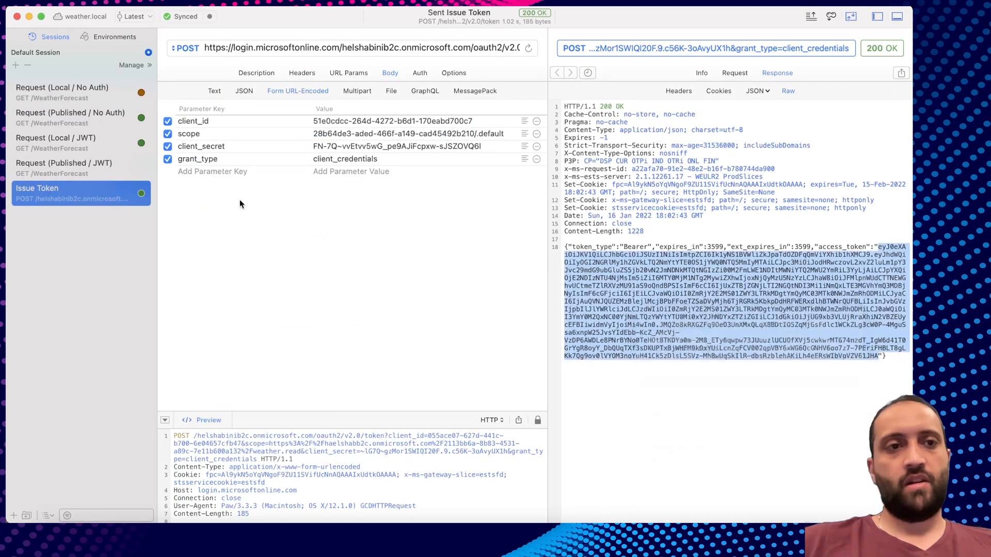
pyautogui.click(85, 168)
pyautogui.tripleClick(357, 103)
pyautogui.press('super+v')
# Send the Published/JWT request and inspect the 401 invalid-signature error.
pyautogui.click(469, 49)
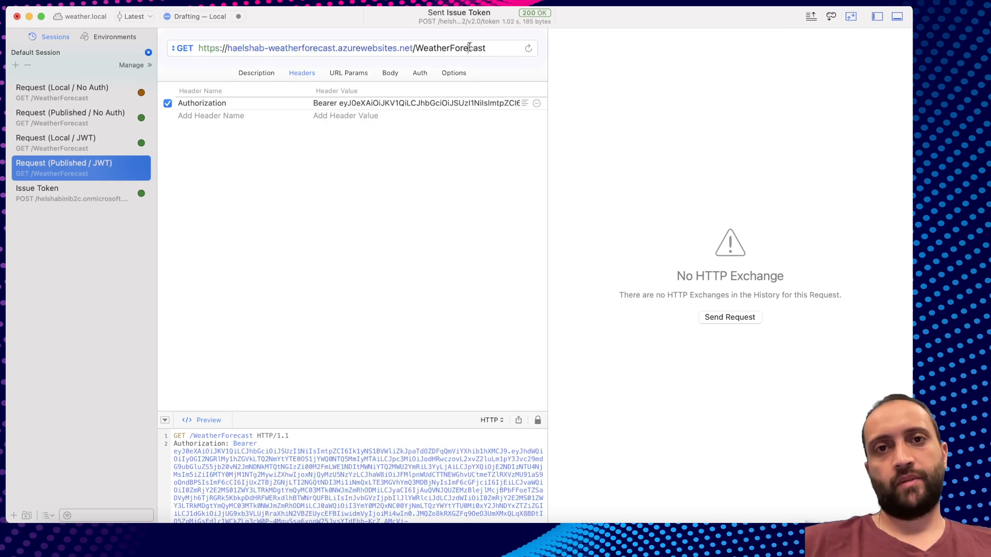
pyautogui.press('Return')
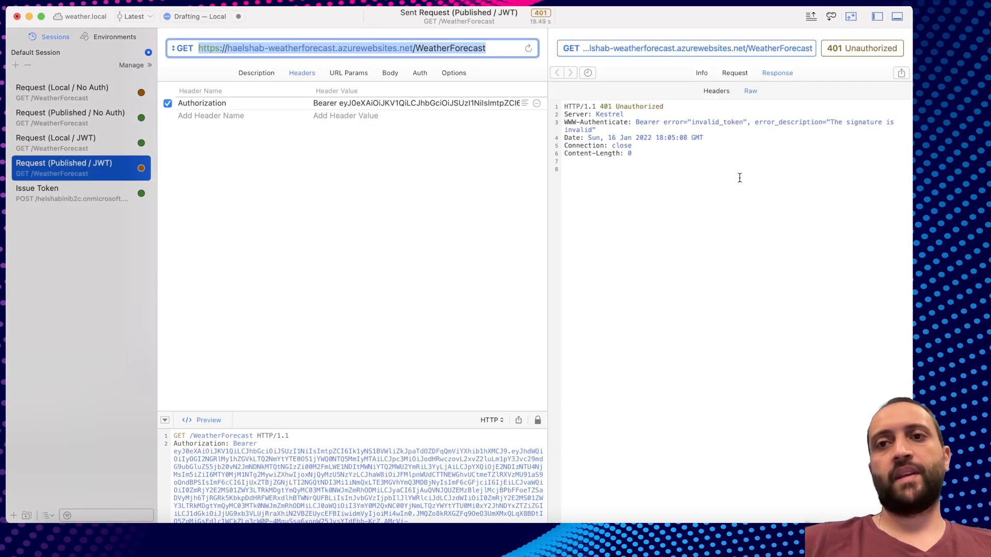
pyautogui.click(831, 126)
pyautogui.moveTo(832, 125); pyautogui.dragTo(830, 137)
pyautogui.click(830, 137)
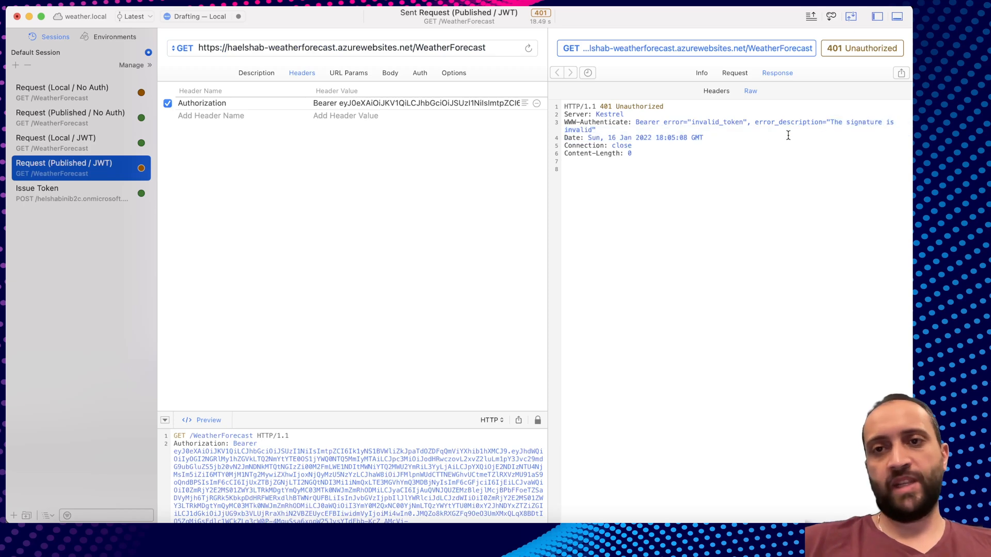
# Review AddMicrosoftIdentityWebApi bound to "AzureAdB2C" in Program.cs and insert a blank line above it.
pyautogui.click(721, 536)
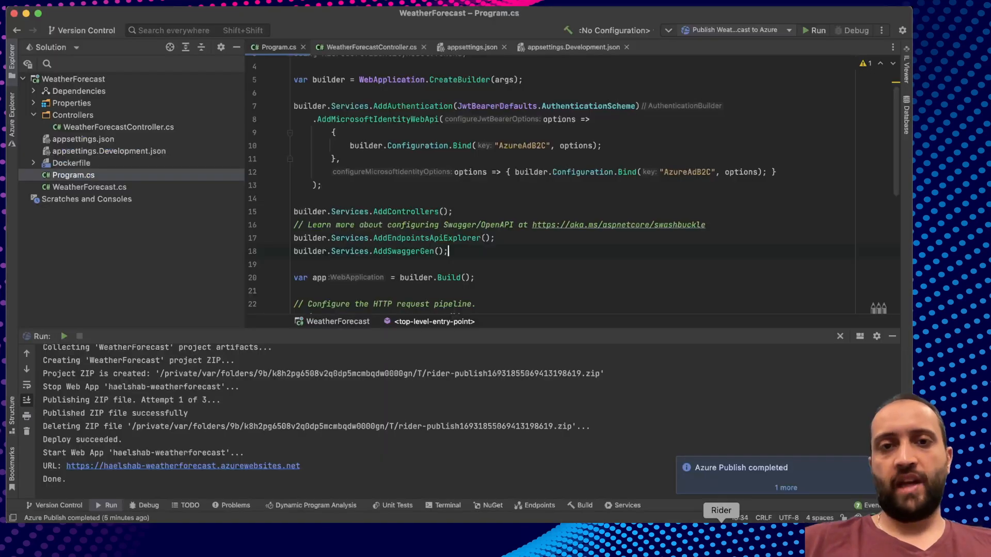
pyautogui.scroll(1, 537, 235)
pyautogui.scroll(2, 537, 236)
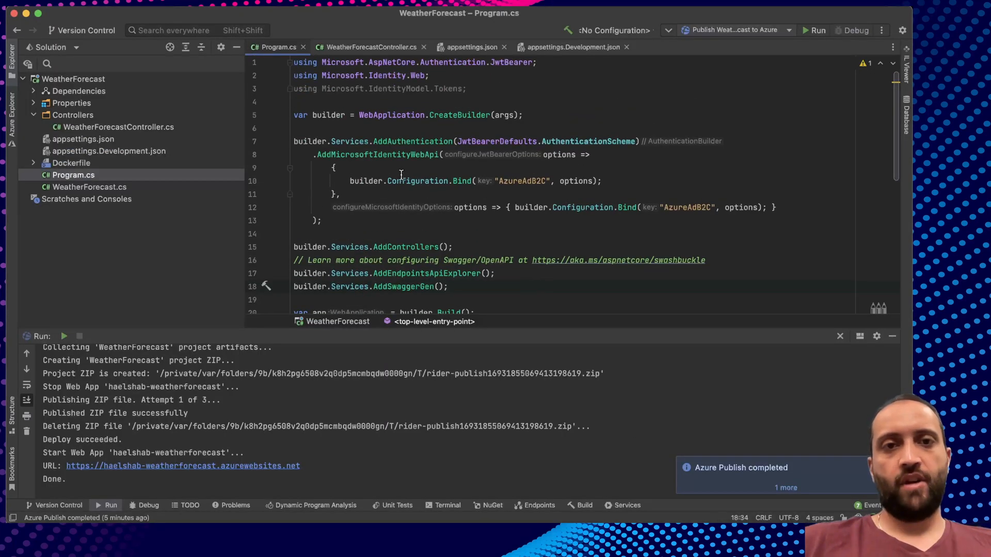
pyautogui.doubleClick(383, 155)
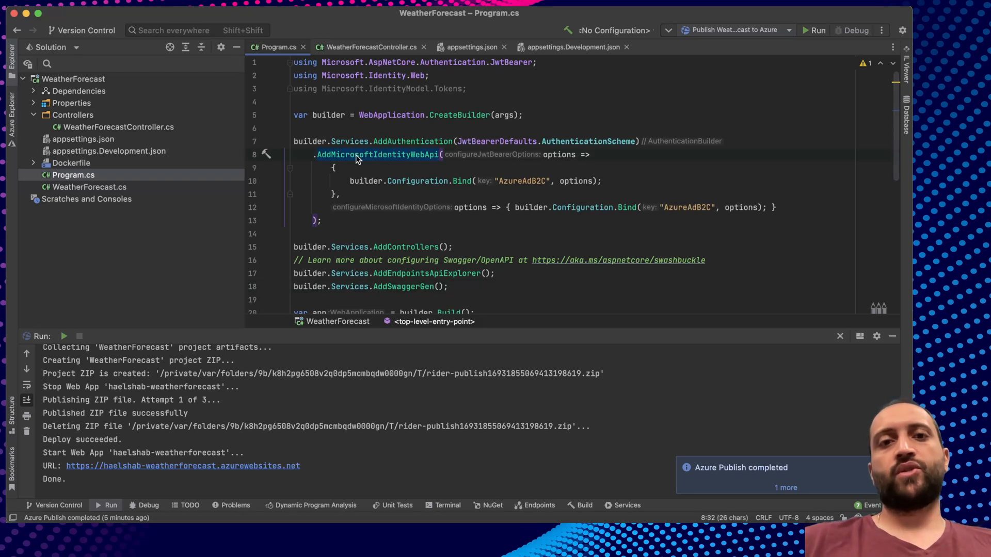
pyautogui.doubleClick(515, 180)
pyautogui.click(536, 192)
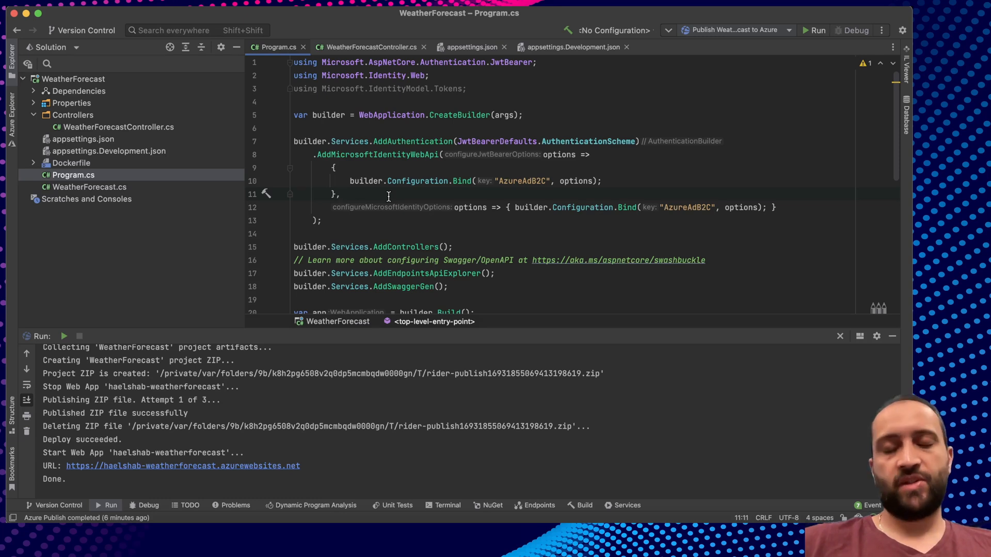
pyautogui.click(314, 154)
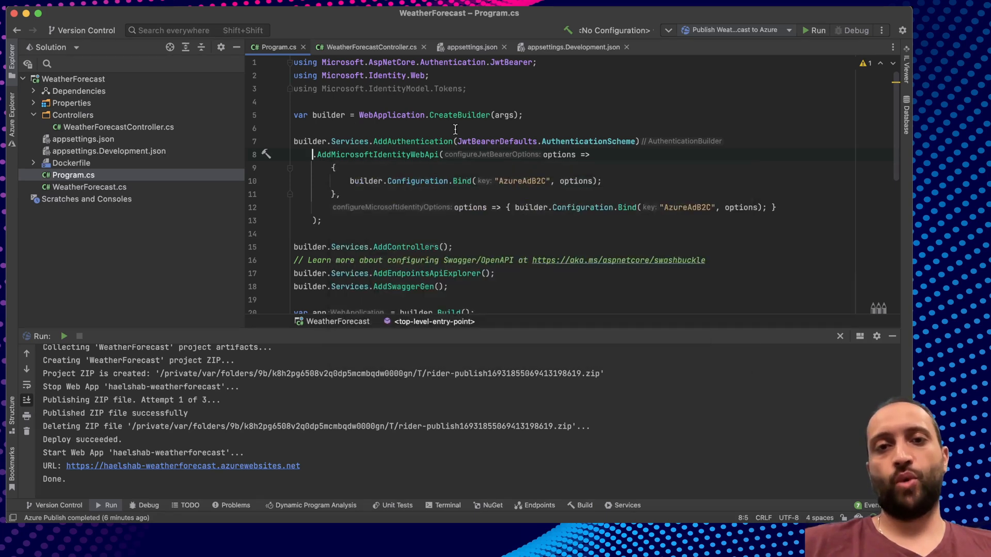
pyautogui.doubleClick(524, 181)
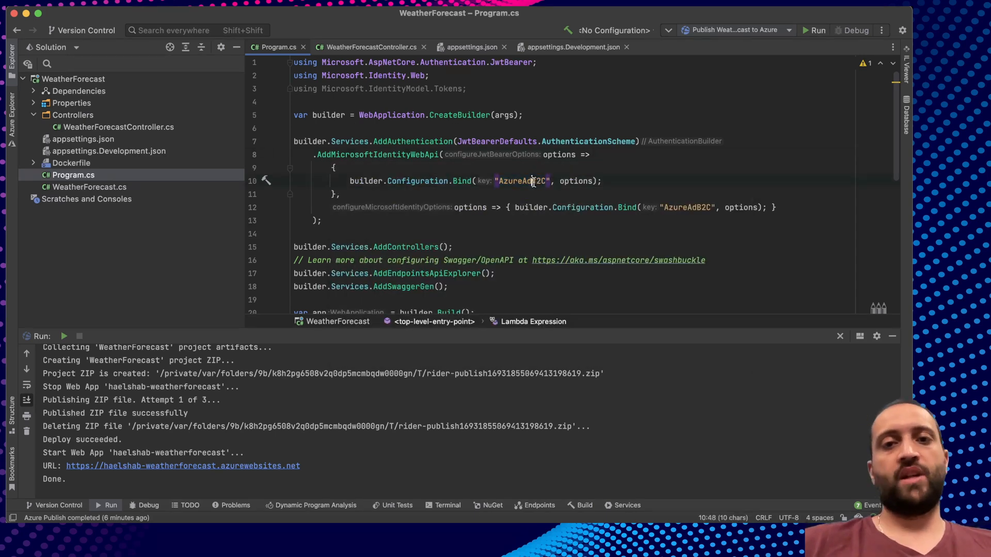
pyautogui.click(665, 143)
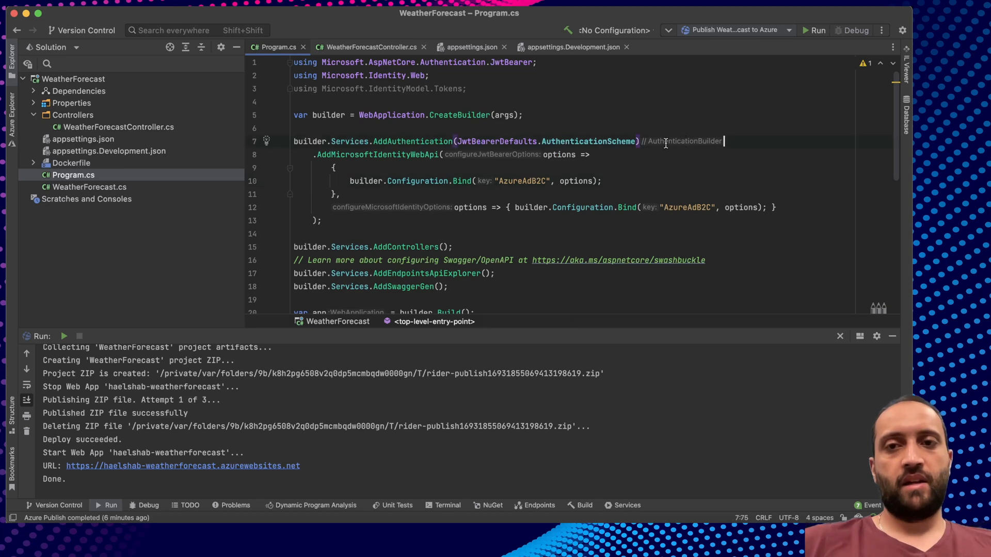
pyautogui.click(313, 154)
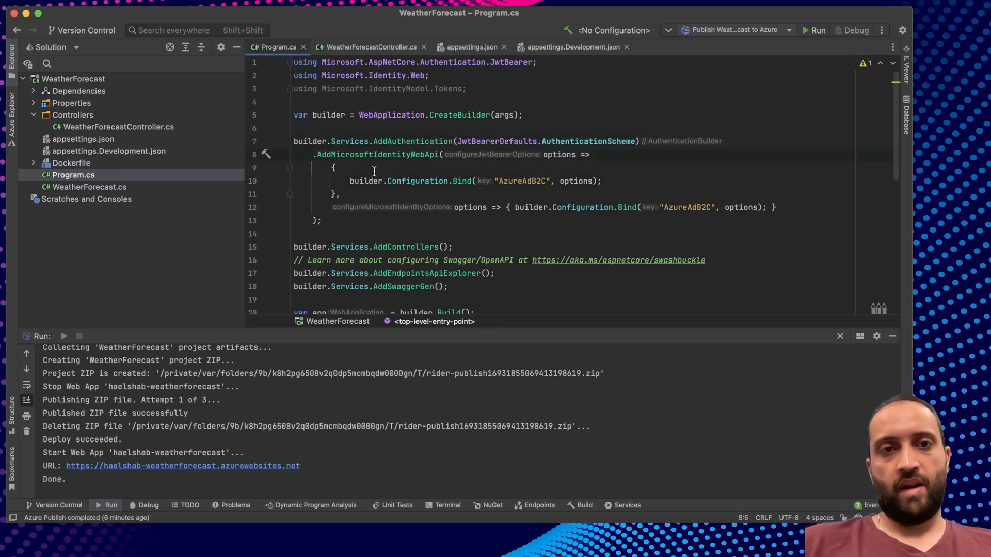
pyautogui.press('Return')
# Add an AddJwtBearer("AzureAd") block with the Azure AD tenant authority URL and audience GUID.
pyautogui.press('Up')
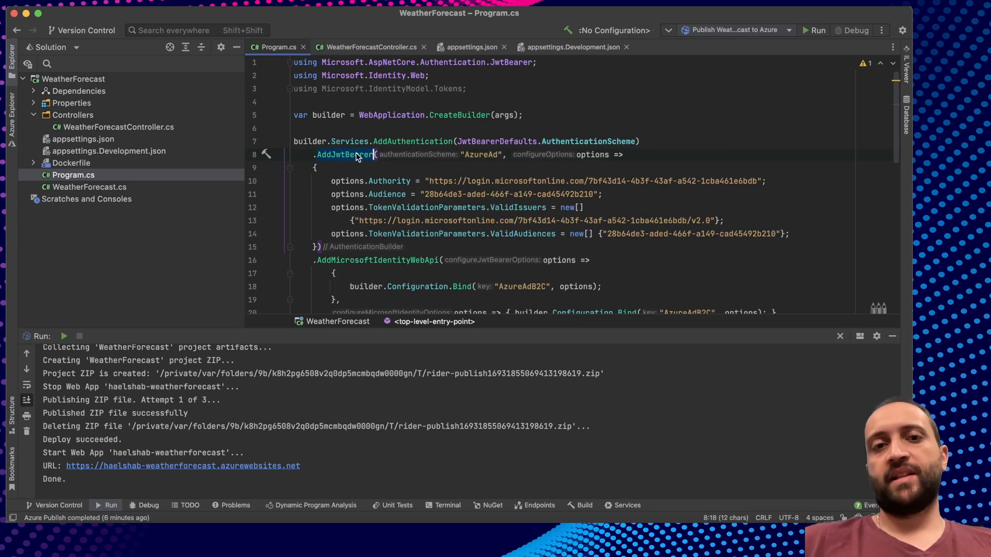
pyautogui.click(345, 156)
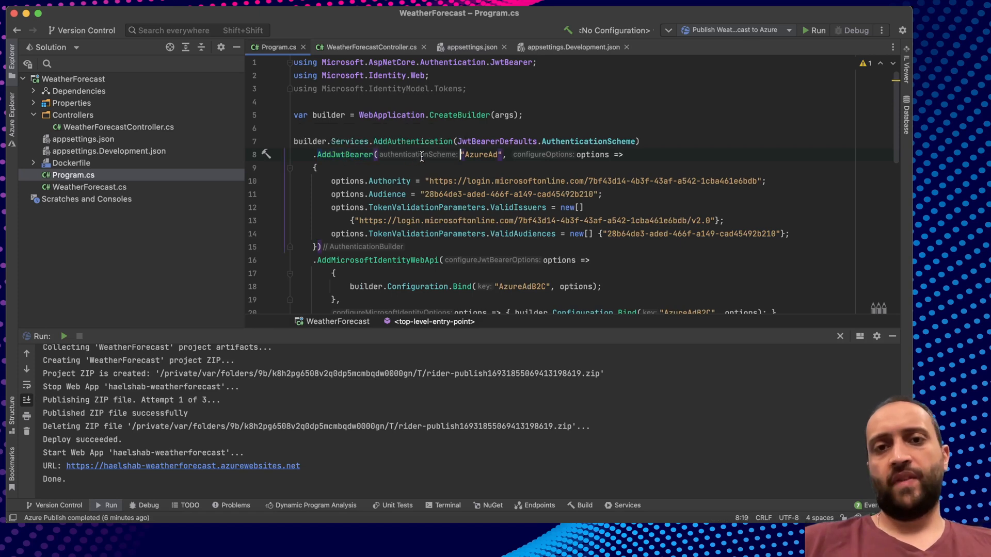
pyautogui.doubleClick(480, 155)
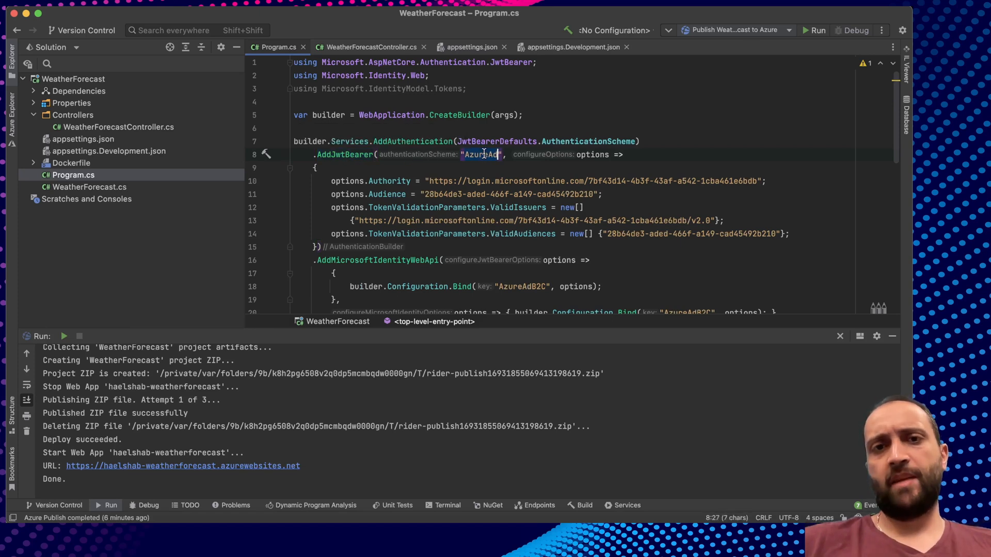
pyautogui.doubleClick(594, 155)
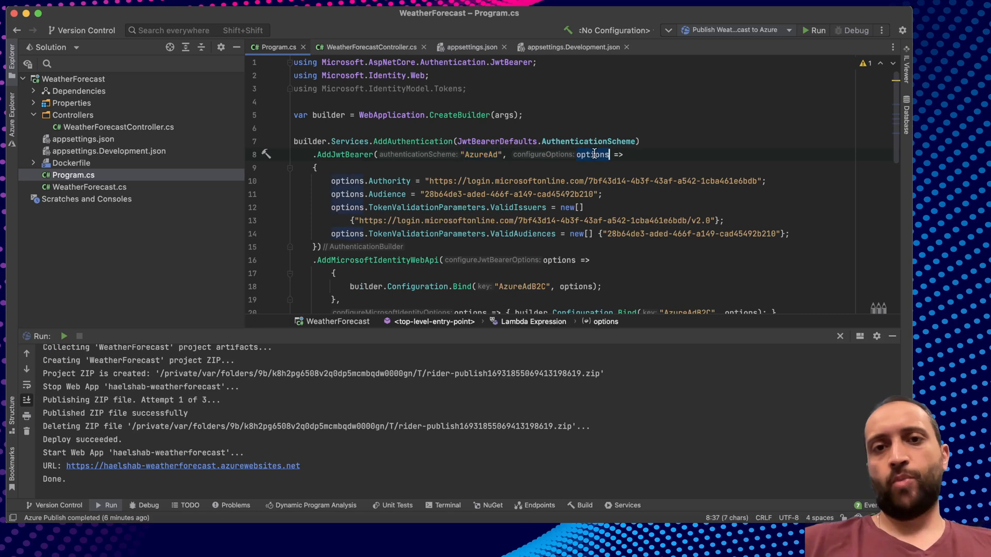
pyautogui.doubleClick(390, 181)
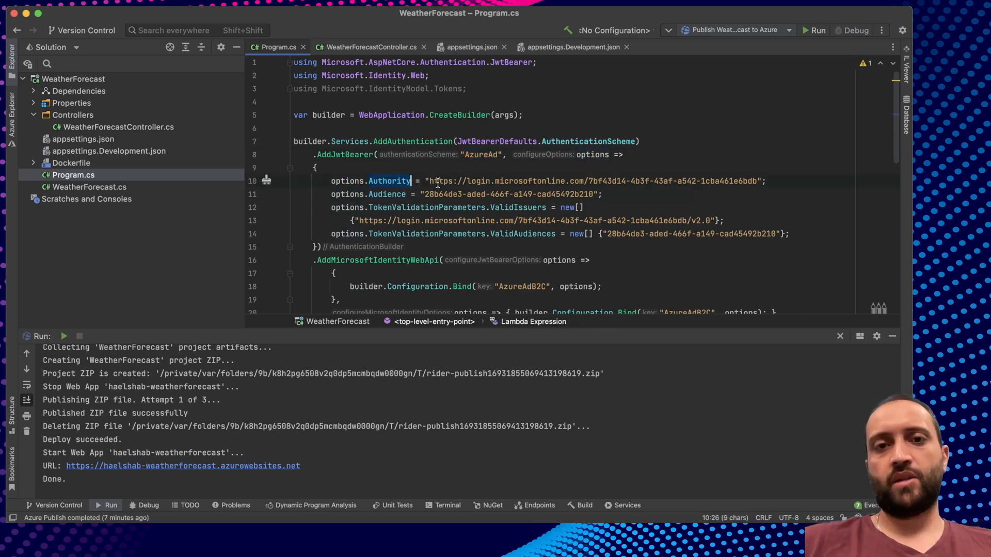
pyautogui.moveTo(426, 181); pyautogui.dragTo(758, 181)
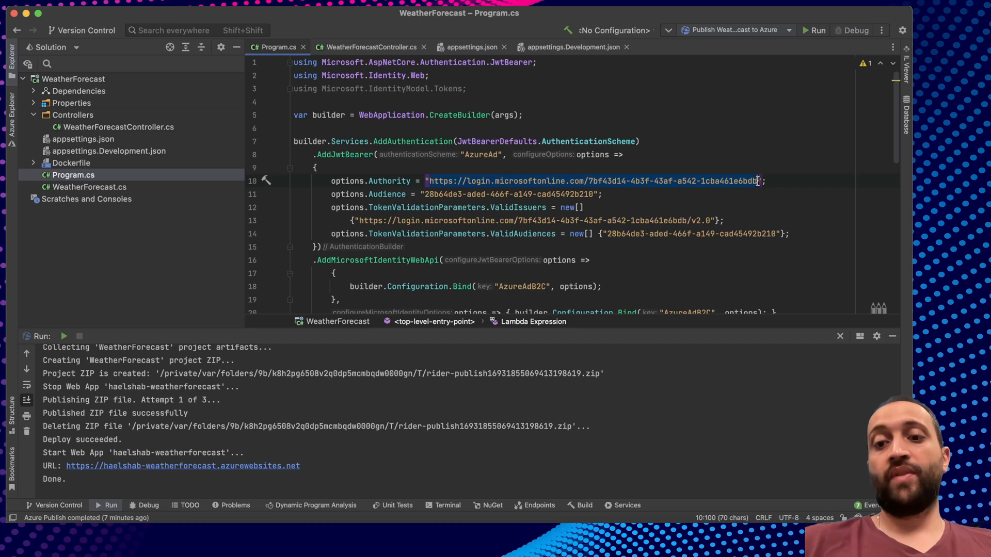
pyautogui.click(574, 182)
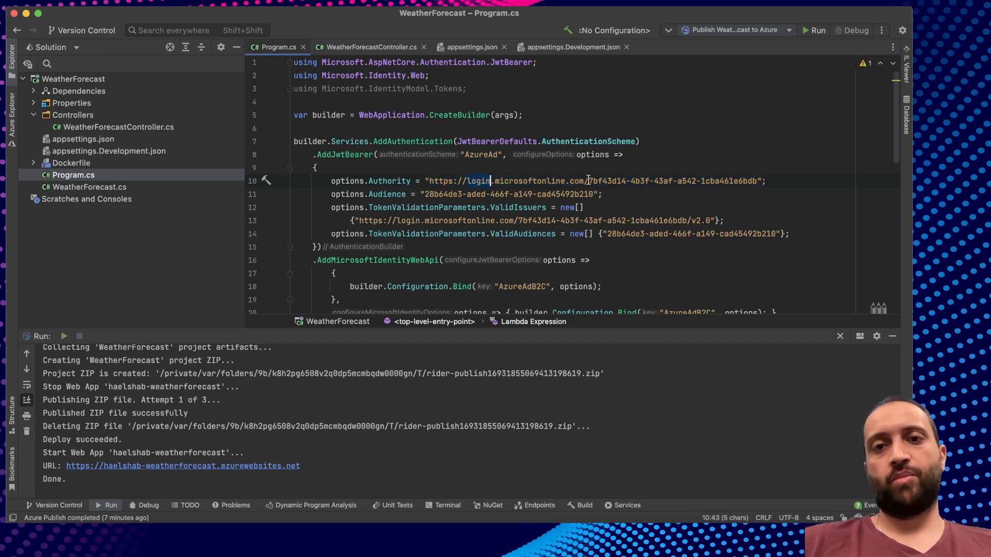
pyautogui.doubleClick(613, 181)
pyautogui.doubleClick(386, 195)
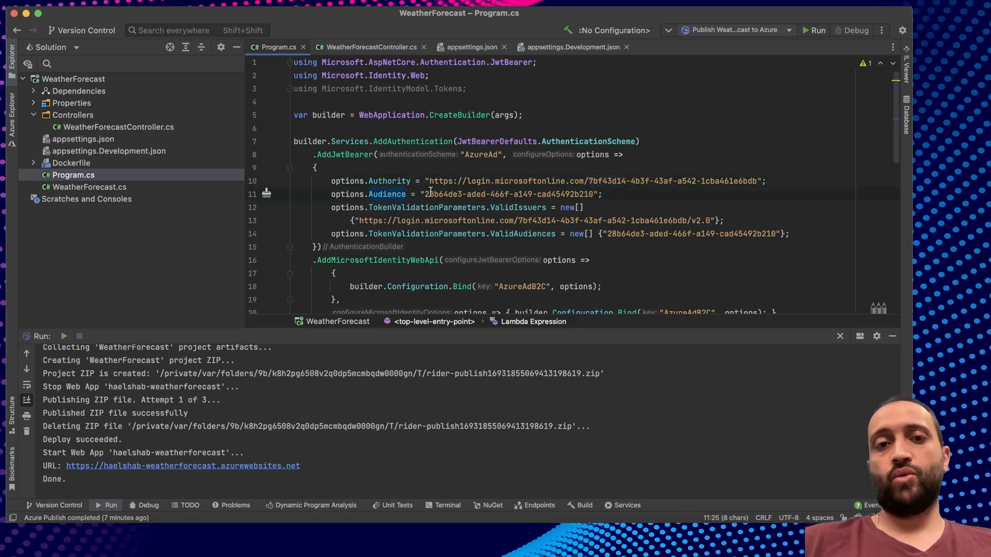
pyautogui.moveTo(424, 194); pyautogui.dragTo(594, 191)
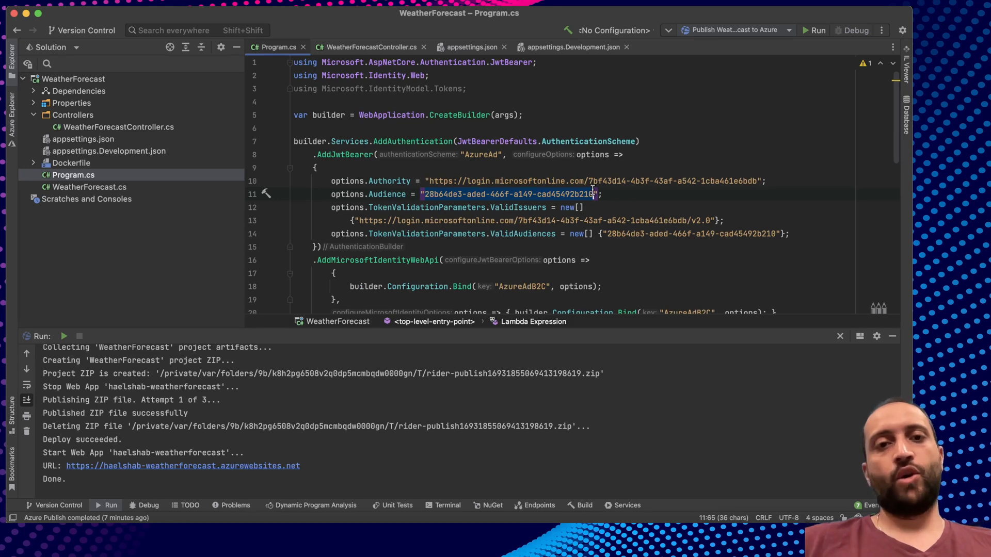
pyautogui.click(615, 193)
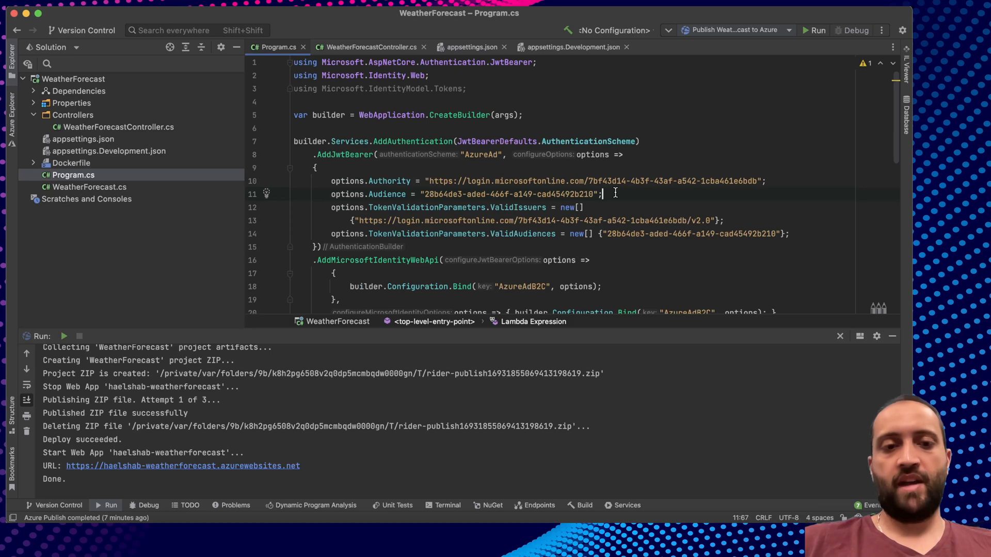
# Review its ValidIssuers login.microsoftonline.com tenant entry and ValidAudiences GUID.
pyautogui.click(436, 207)
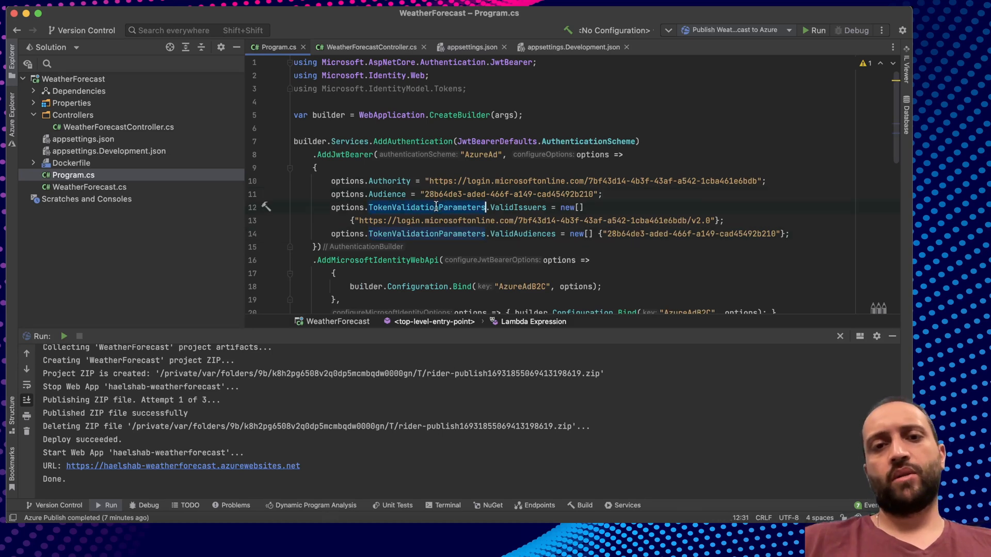
pyautogui.doubleClick(439, 233)
pyautogui.doubleClick(505, 207)
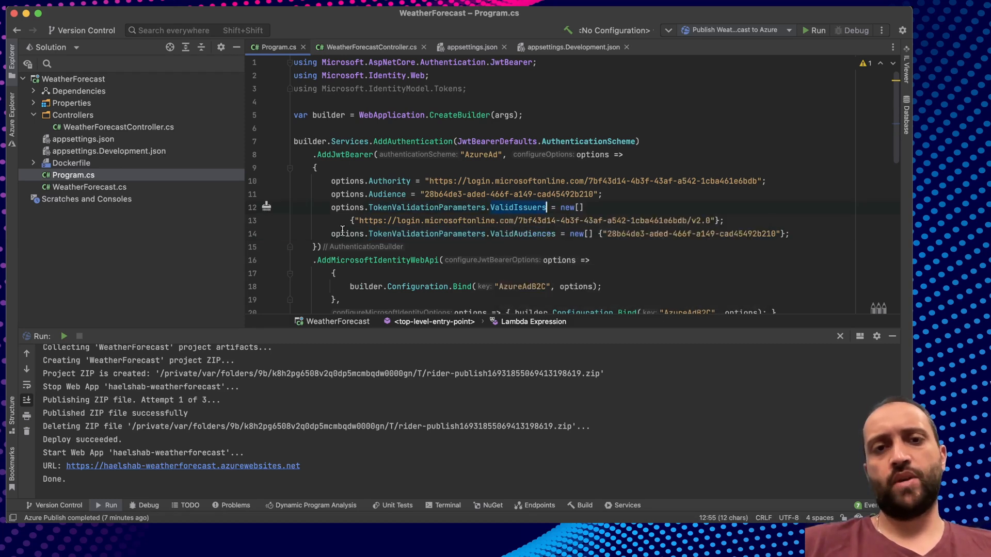
pyautogui.moveTo(351, 221); pyautogui.dragTo(724, 222)
pyautogui.click(722, 221)
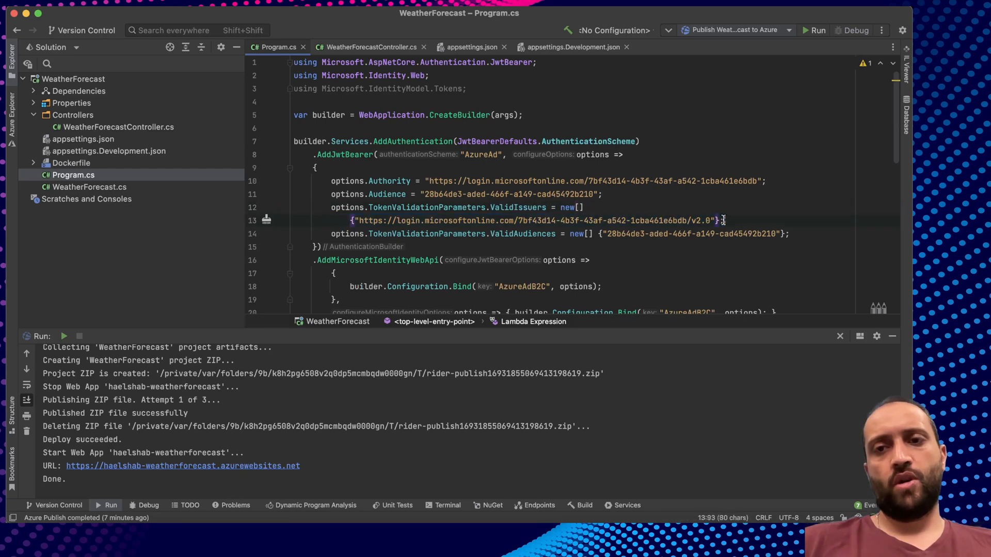
pyautogui.doubleClick(408, 220)
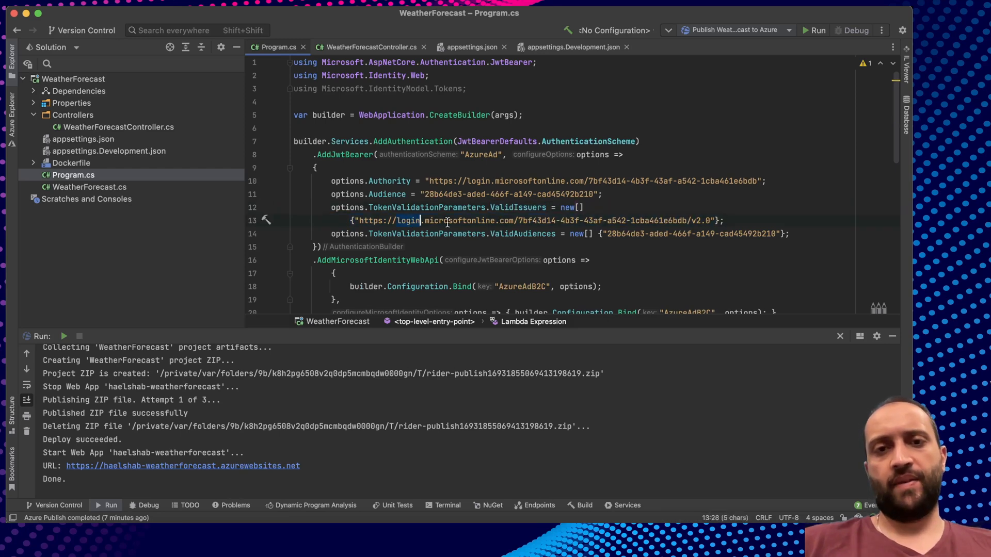
pyautogui.moveTo(512, 220); pyautogui.dragTo(425, 221)
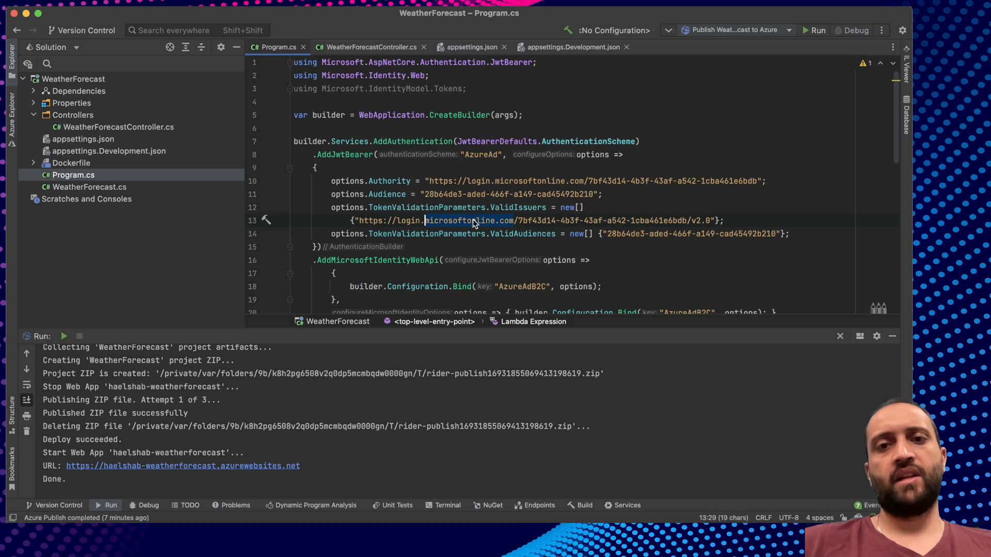
pyautogui.click(519, 221)
pyautogui.moveTo(519, 220); pyautogui.dragTo(696, 221)
pyautogui.click(696, 220)
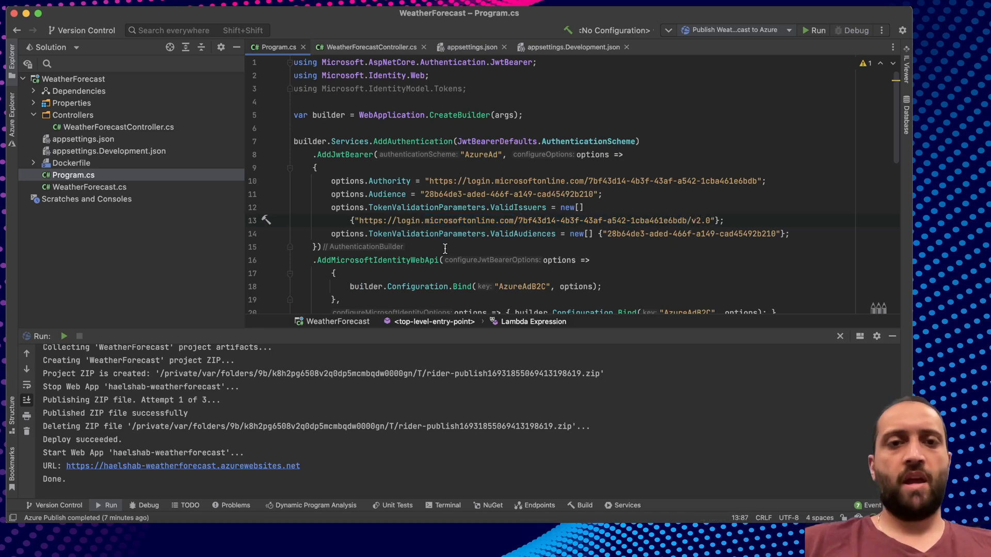
pyautogui.moveTo(605, 233); pyautogui.dragTo(710, 233)
pyautogui.press('super+Tab')
pyautogui.press('super+Tab')
pyautogui.press('super+Tab')
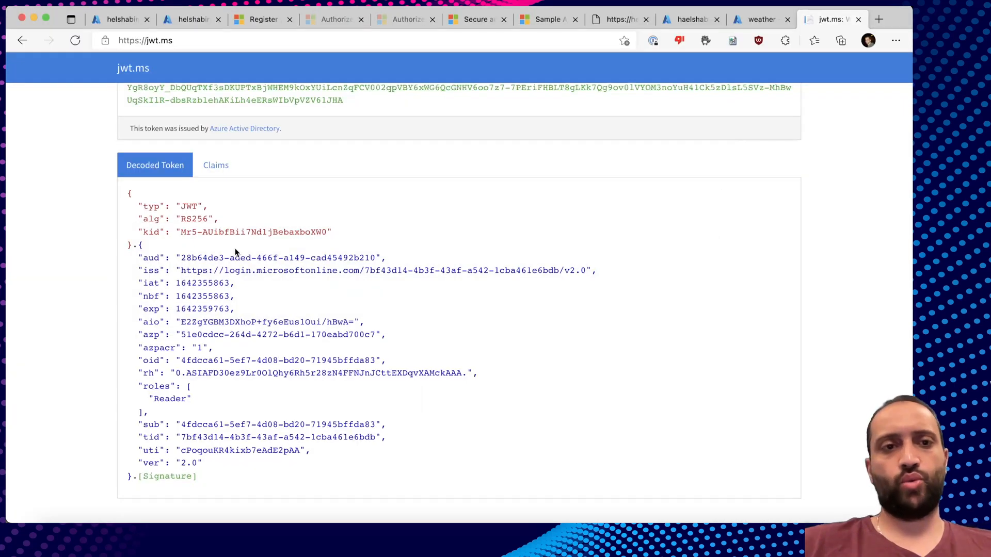
# Compare the token's aud GUID and iss claim with the AzureAd scheme's values.
pyautogui.moveTo(170, 258); pyautogui.dragTo(138, 260)
pyautogui.click(595, 264)
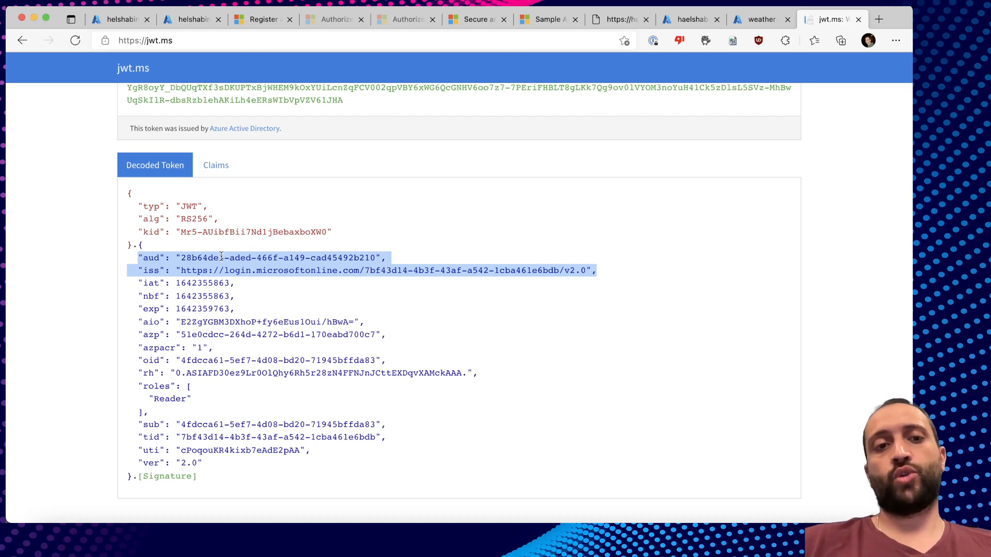
pyautogui.moveTo(181, 257); pyautogui.dragTo(373, 257)
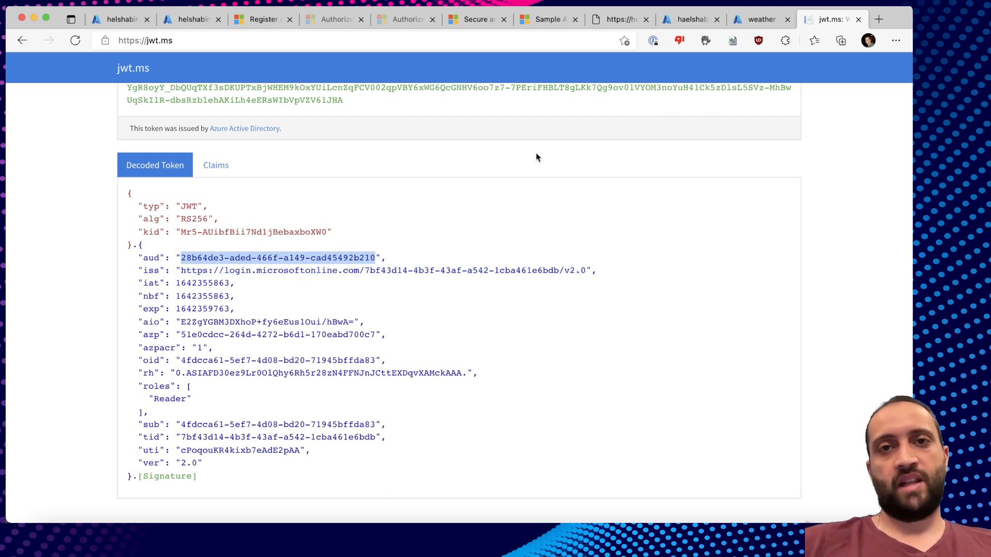
pyautogui.press('super+Tab')
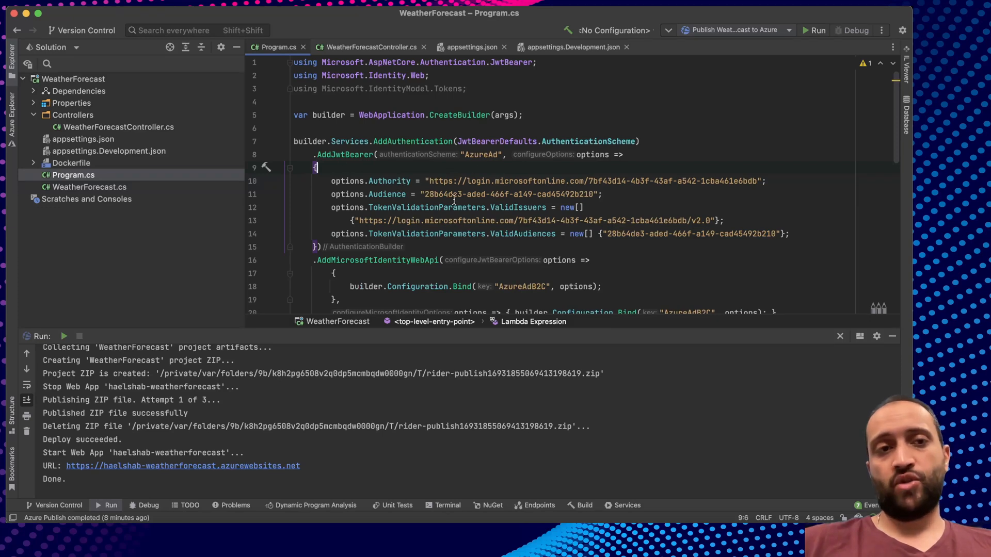
# Duplicate the [Authorize] line in WeatherForecastController with scheme "AzureAd", matching the name in Program.cs.
pyautogui.doubleClick(132, 126)
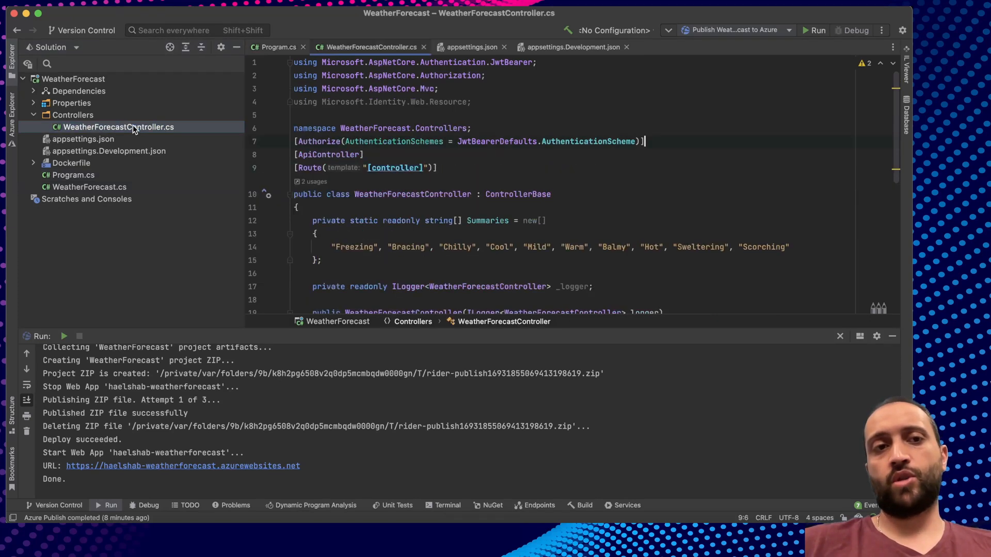
pyautogui.doubleClick(318, 142)
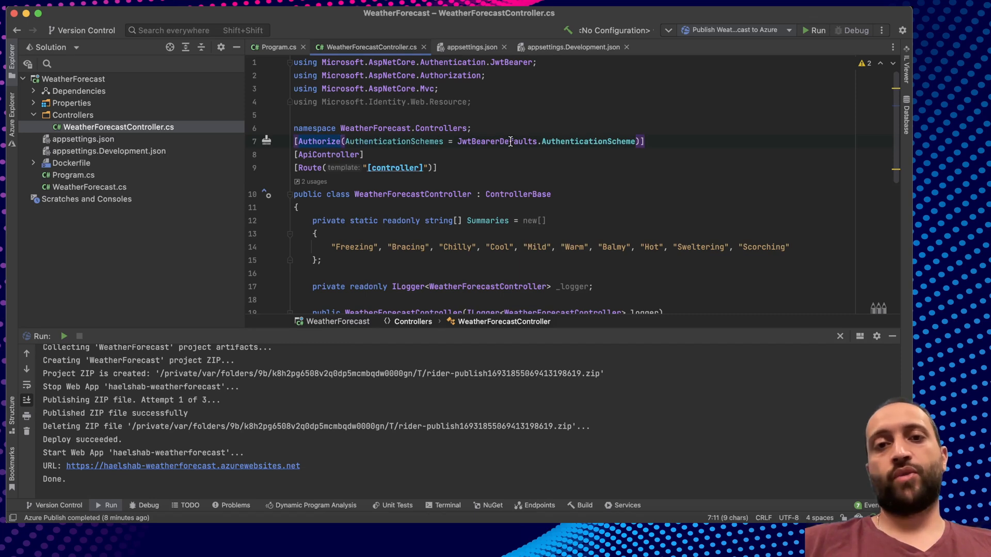
pyautogui.moveTo(662, 141); pyautogui.dragTo(292, 140)
pyautogui.press('super+c')
pyautogui.click(661, 140)
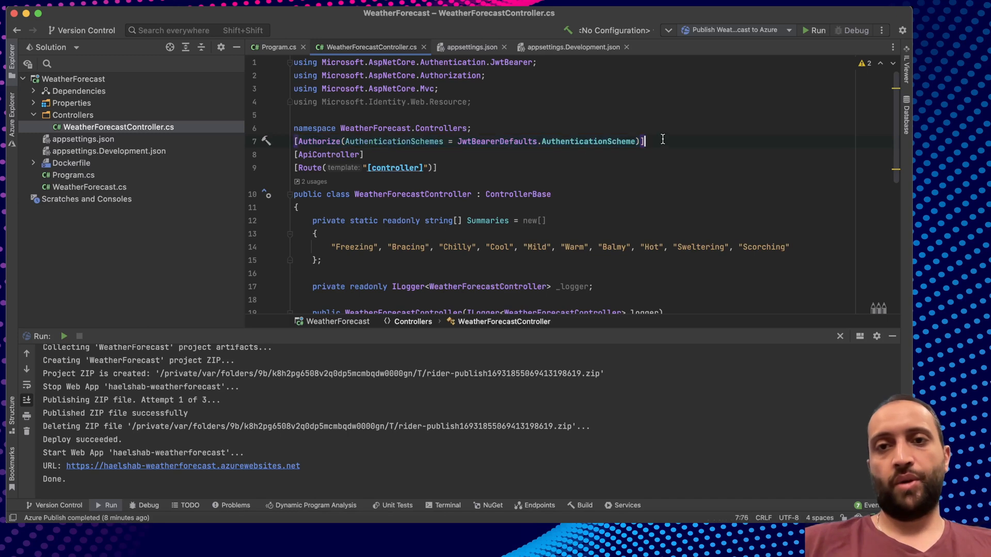
pyautogui.press('Return')
pyautogui.press('super+v')
pyautogui.moveTo(458, 155); pyautogui.dragTo(641, 155)
pyautogui.write('"AzureAd')
pyautogui.hotkey('alt', 'shift', 'Left')
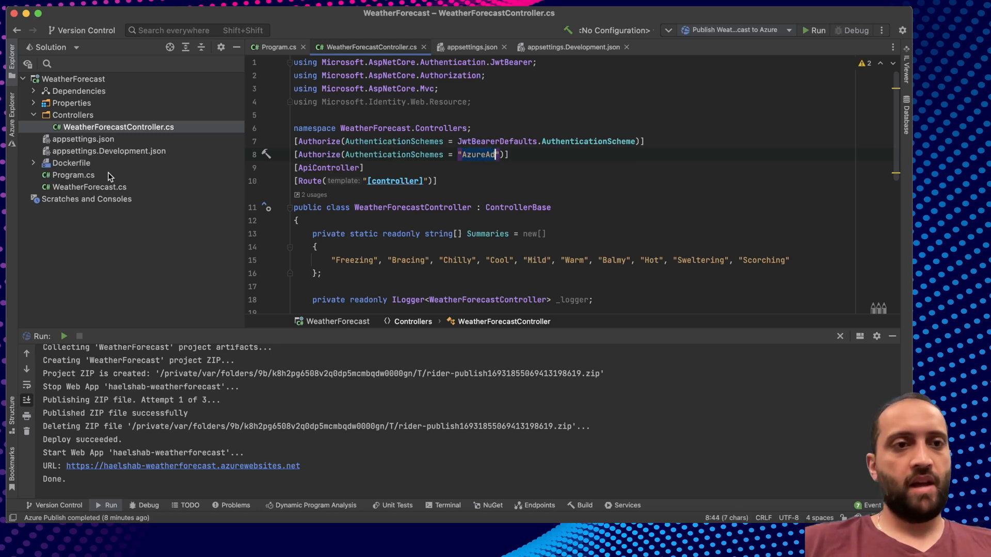
pyautogui.doubleClick(103, 175)
pyautogui.click(498, 155)
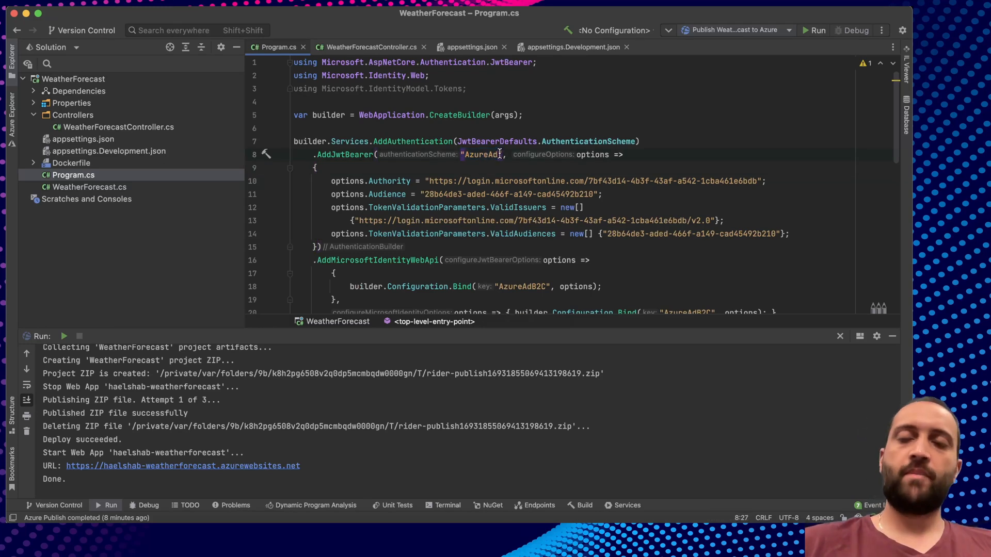
# Republish the updated API to Azure.
pyautogui.click(815, 30)
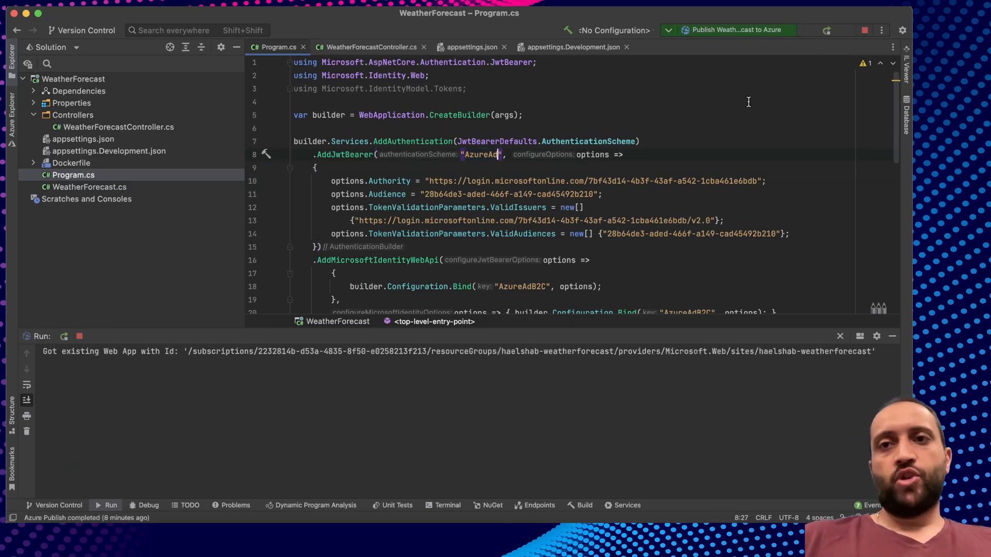
pyautogui.click(674, 143)
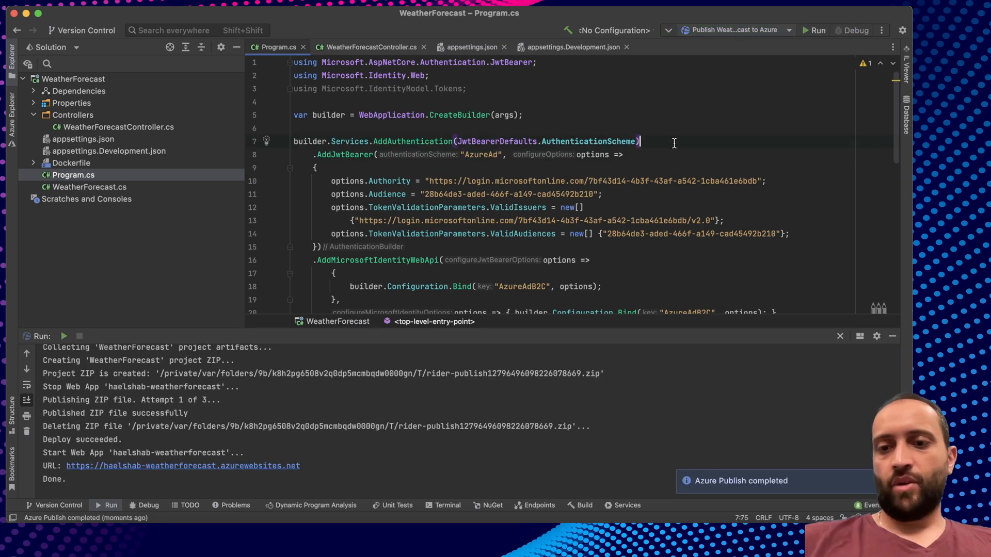
pyautogui.press('super+Tab')
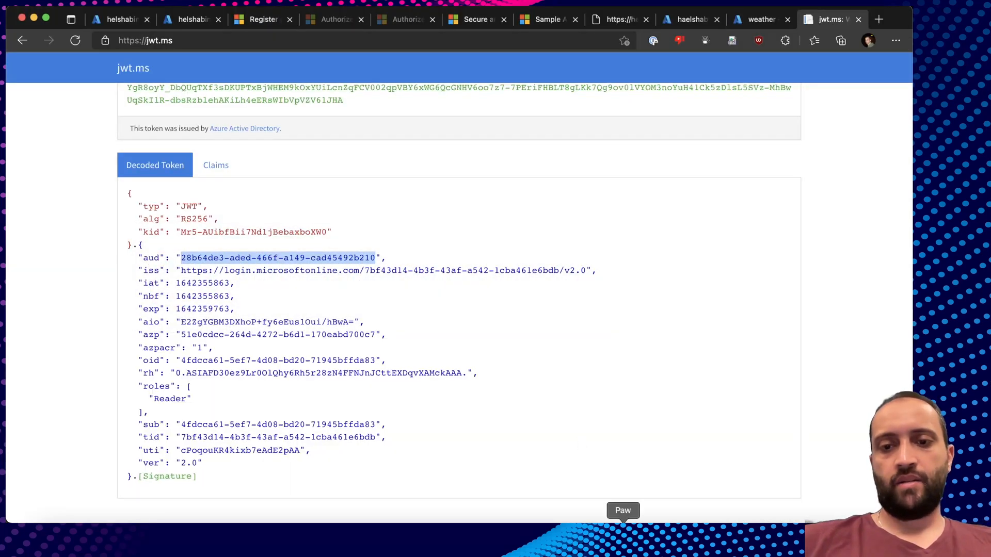
# Send Issue Token in Paw and copy the fresh access_token value.
pyautogui.click(623, 536)
pyautogui.click(77, 187)
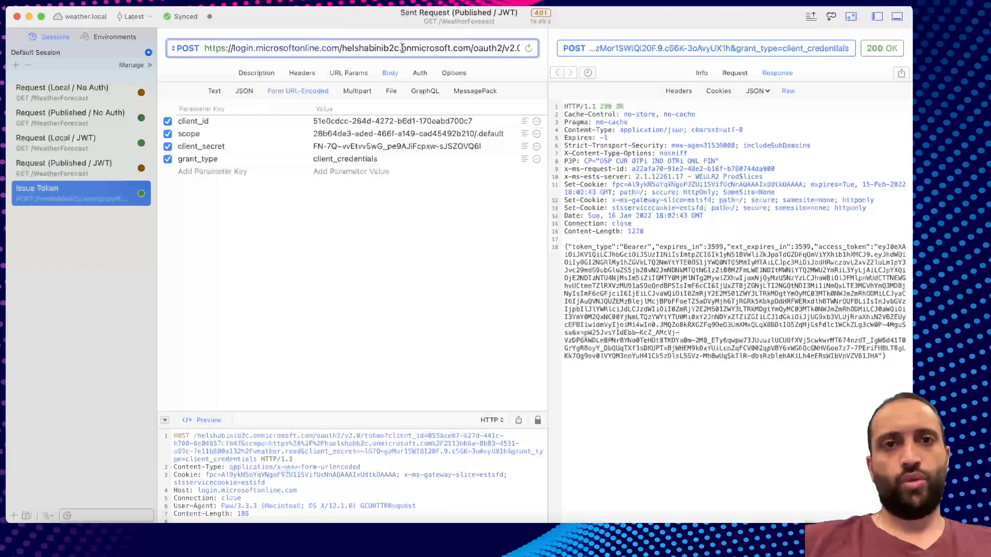
pyautogui.press('super+r')
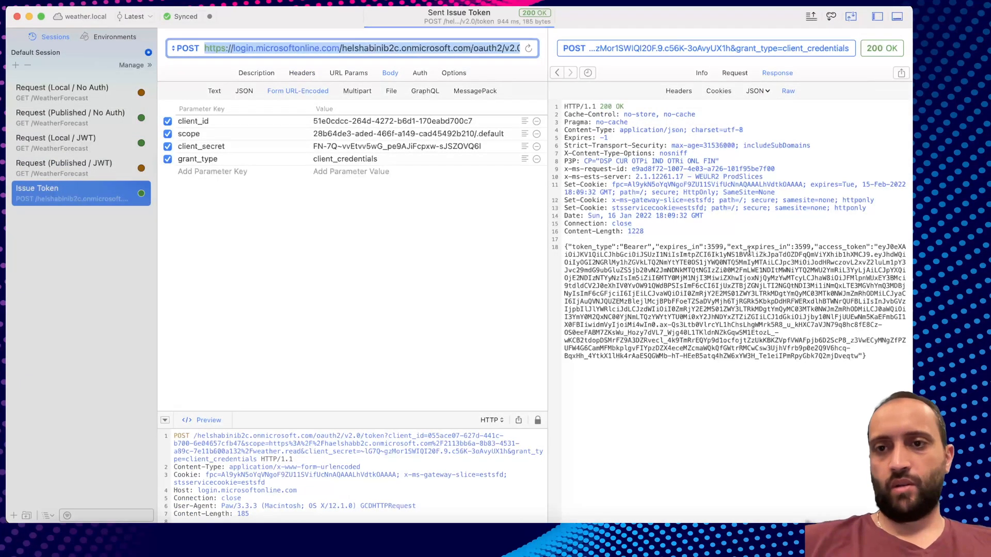
pyautogui.moveTo(879, 247); pyautogui.dragTo(857, 356)
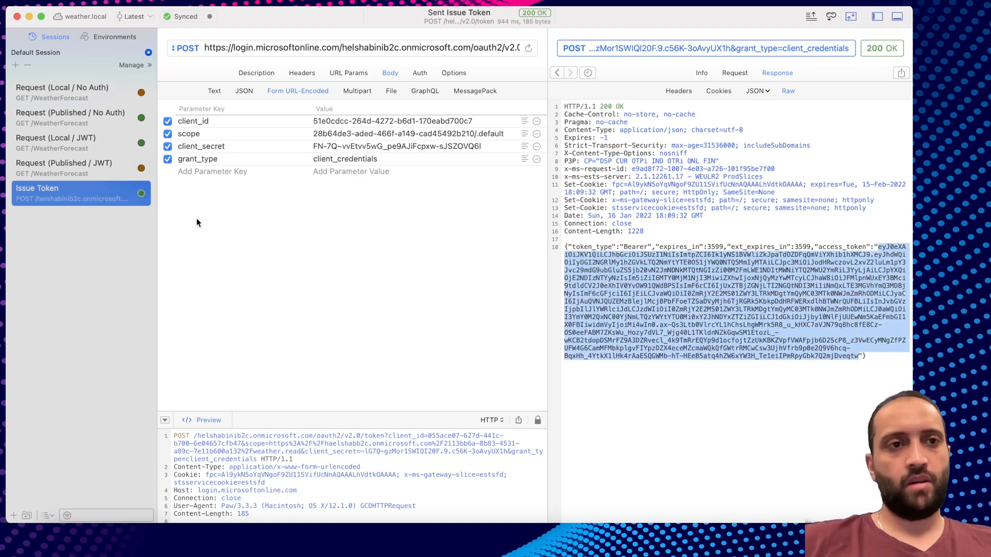
# Paste the token into Request (Published / JWT)'s Authorization header and send it, getting 200 OK forecasts.
pyautogui.click(70, 166)
pyautogui.press('super+v')
pyautogui.click(399, 167)
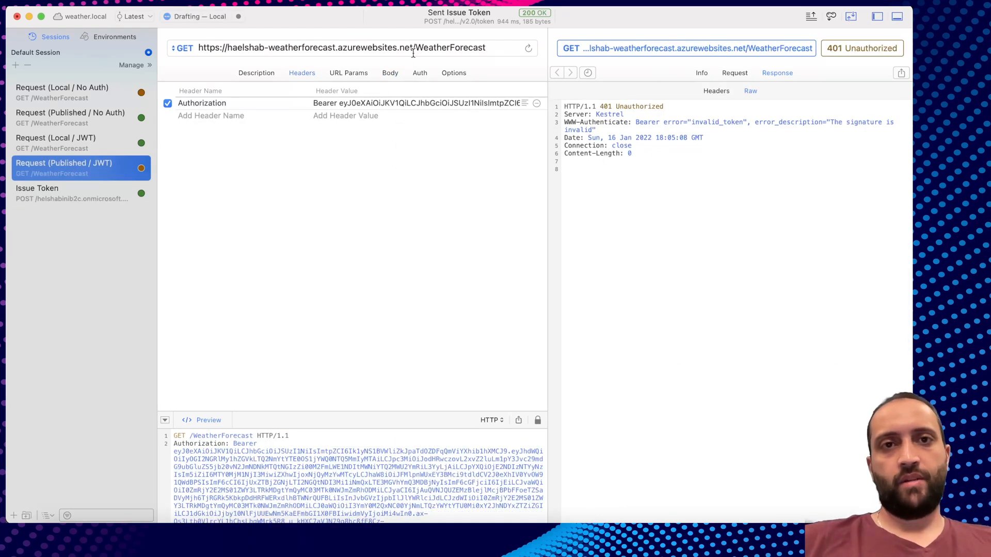
pyautogui.click(413, 53)
pyautogui.press('super+Return')
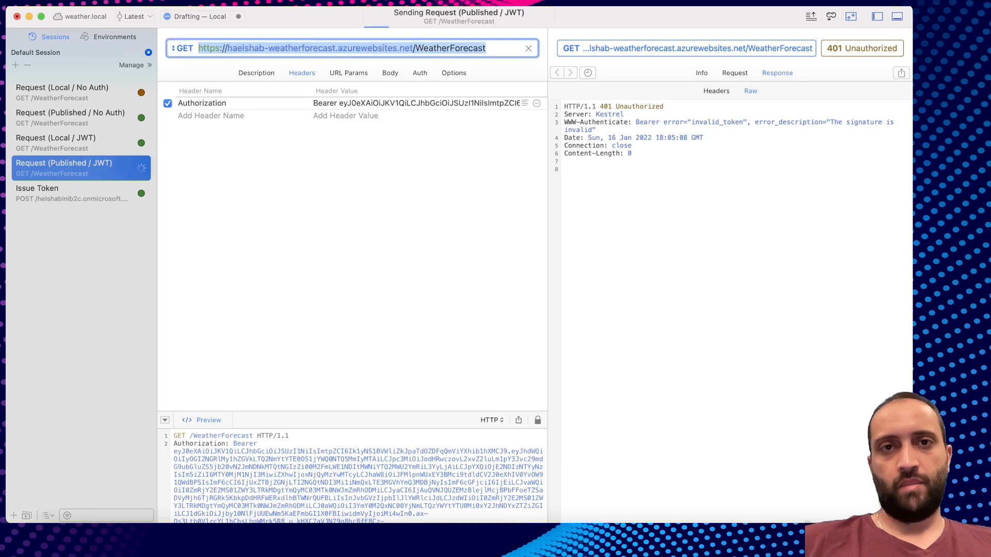
pyautogui.moveTo(645, 245); pyautogui.dragTo(565, 160)
pyautogui.click(623, 185)
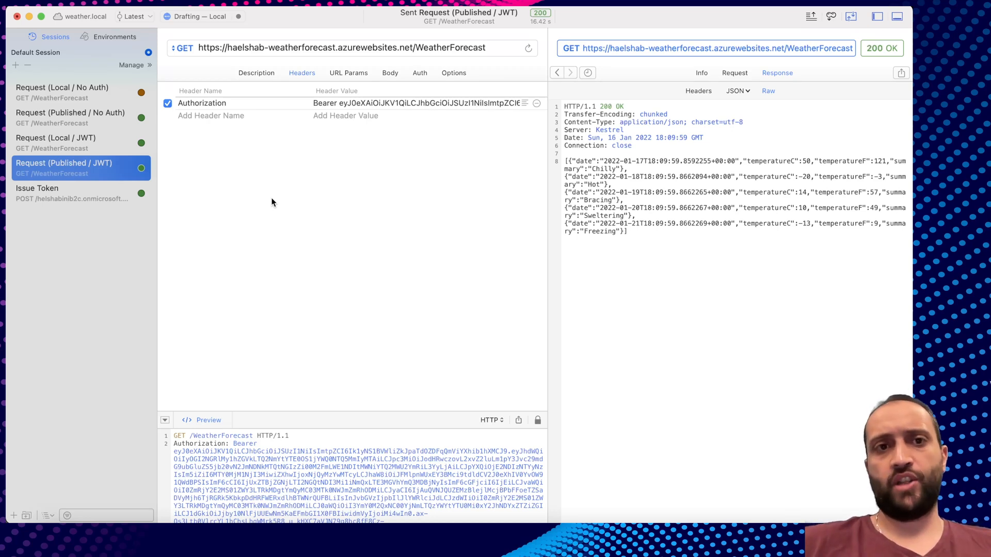
pyautogui.click(86, 195)
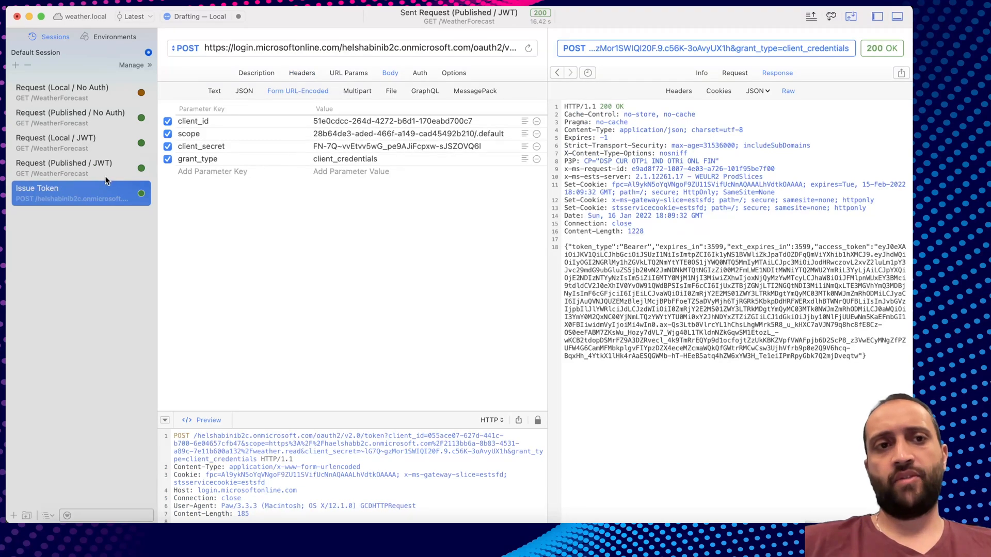
pyautogui.click(72, 167)
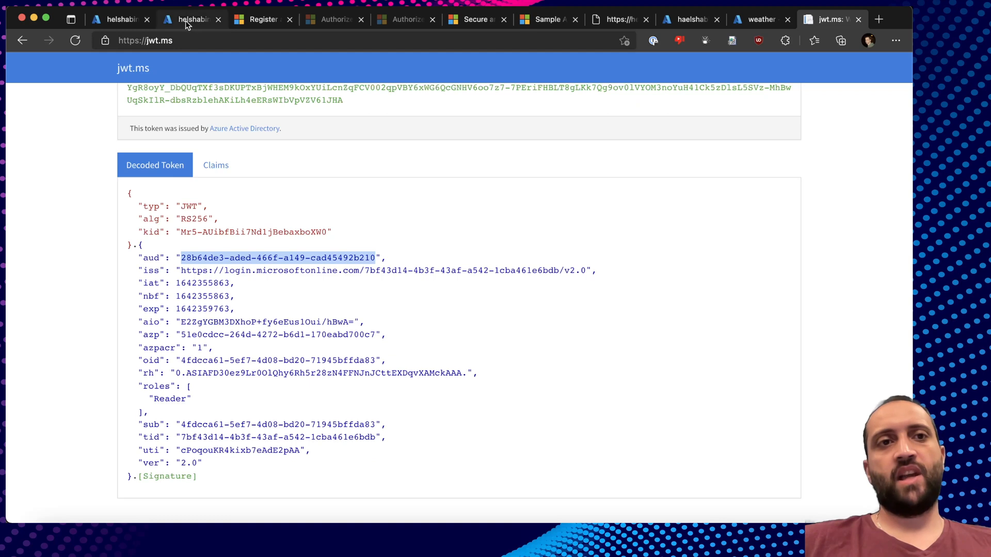
# Set WeatherApi's User authorization to None in its Settings and save.
pyautogui.click(121, 19)
pyautogui.click(208, 319)
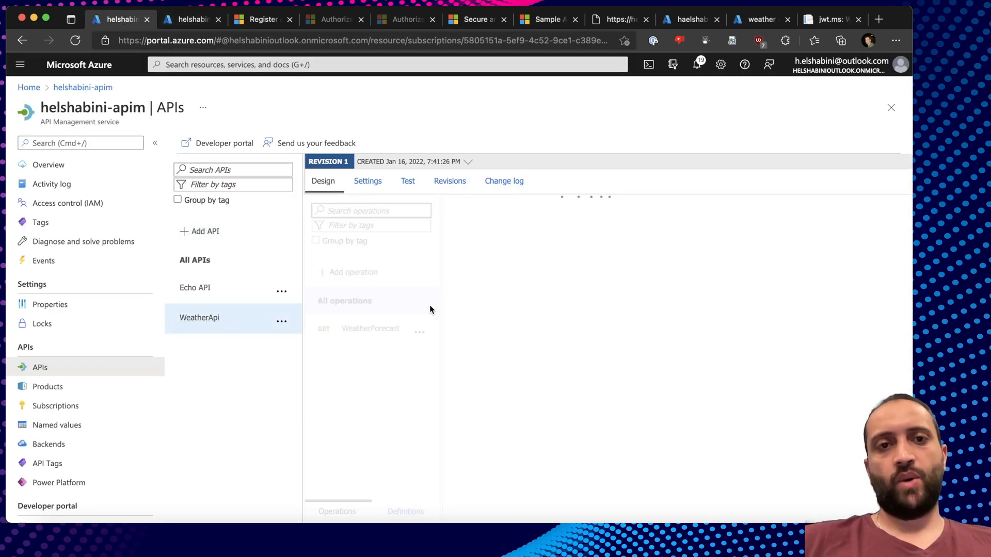
pyautogui.click(370, 183)
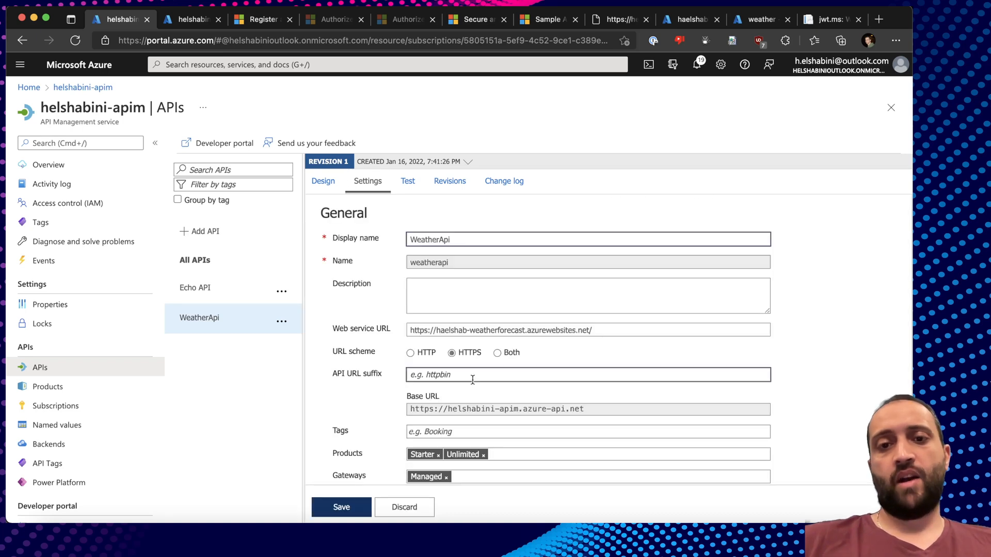
pyautogui.scroll(-10, 472, 379)
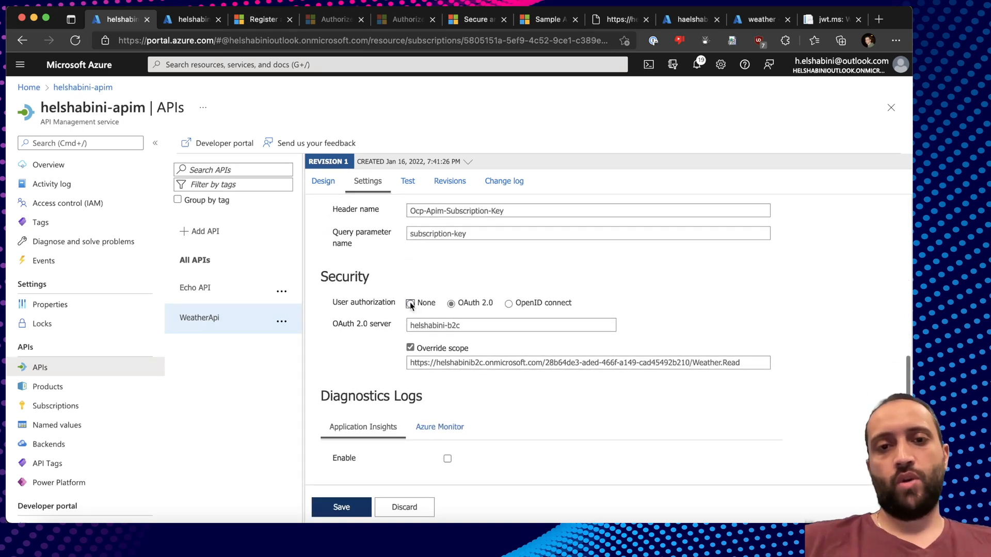
pyautogui.click(410, 304)
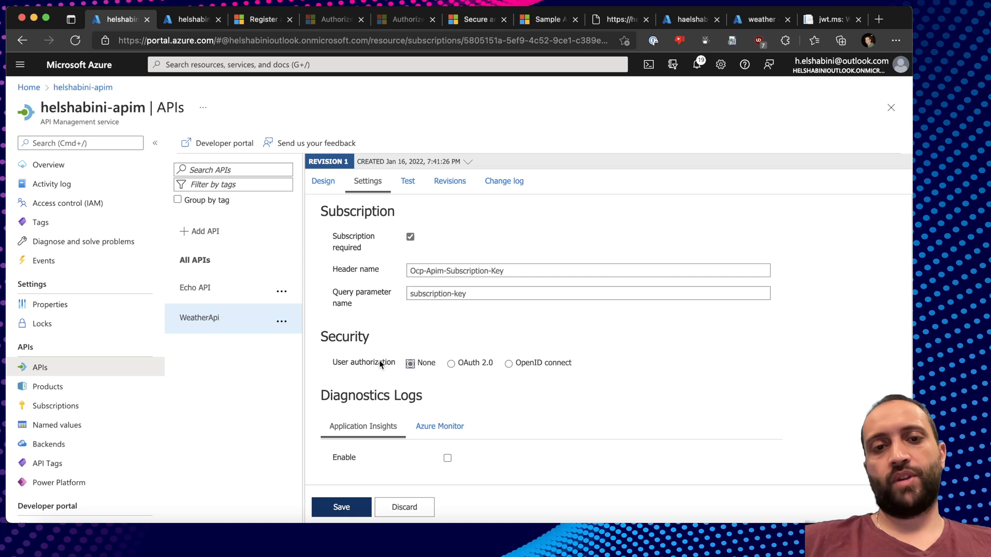
pyautogui.click(341, 507)
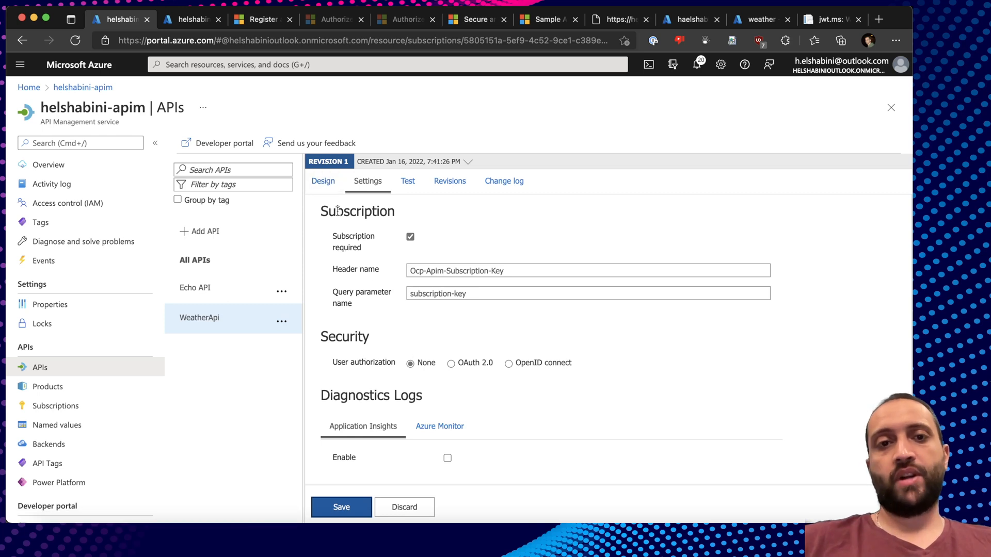
pyautogui.click(324, 181)
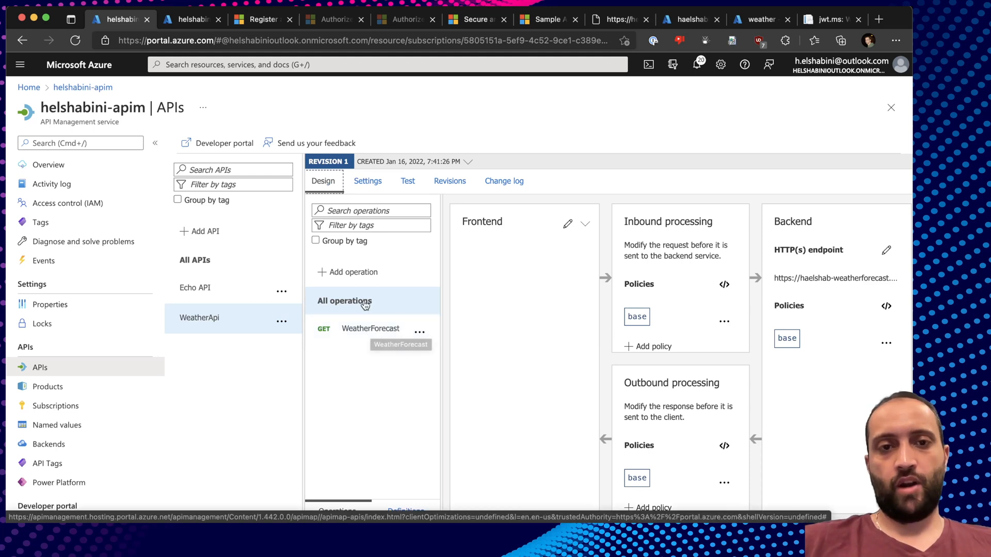
pyautogui.click(724, 286)
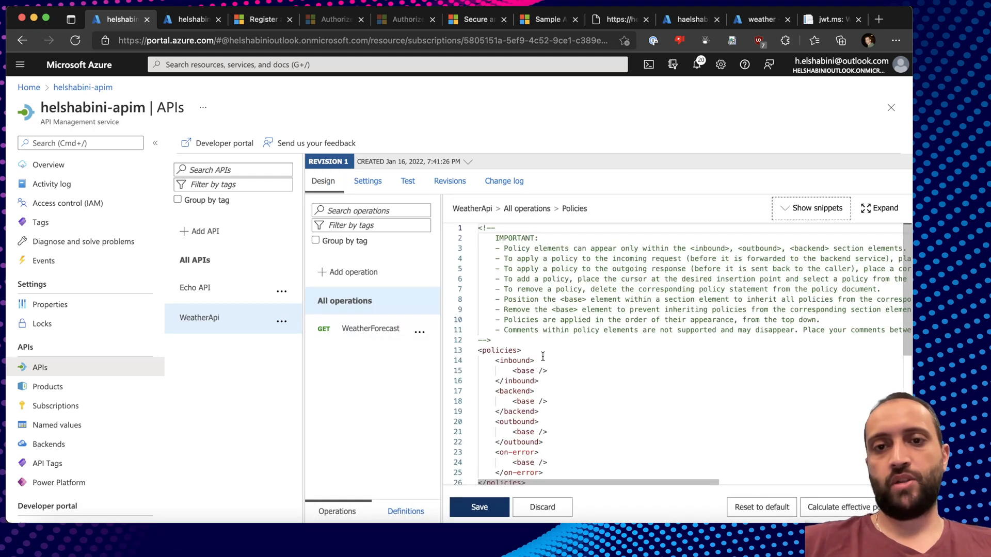
pyautogui.click(558, 371)
pyautogui.press('Return')
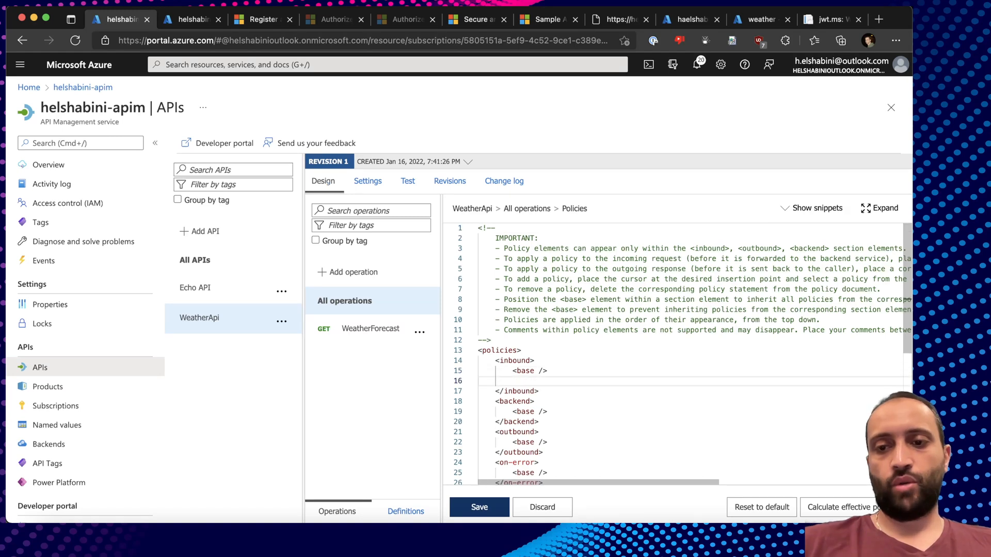
pyautogui.press('super+v')
pyautogui.scroll(-3, 566, 332)
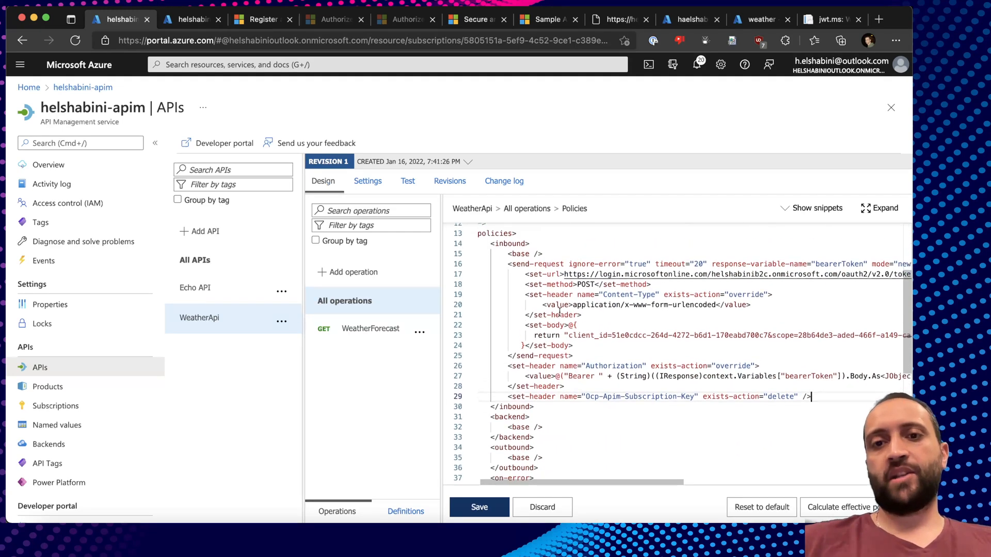
pyautogui.doubleClick(521, 264)
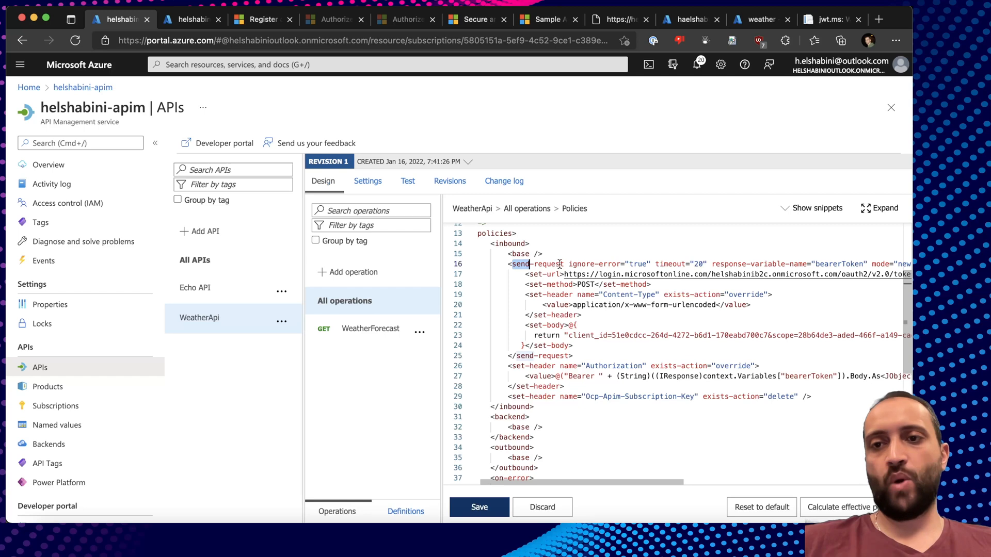
pyautogui.hscroll(3, 753, 264)
pyautogui.doubleClick(777, 261)
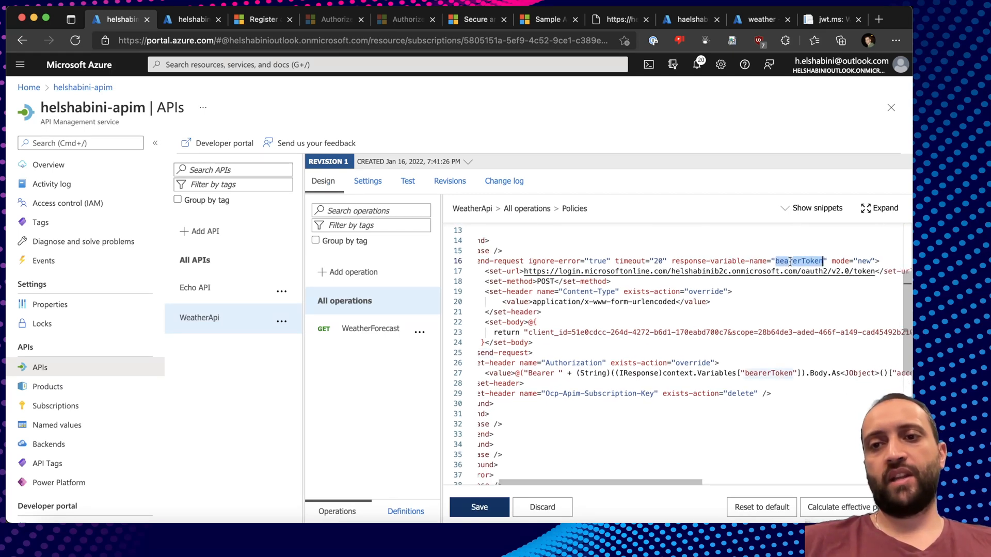
pyautogui.click(560, 272)
pyautogui.moveTo(483, 271); pyautogui.dragTo(636, 341)
pyautogui.press('super+Tab')
pyautogui.press('super+Tab')
pyautogui.click(92, 199)
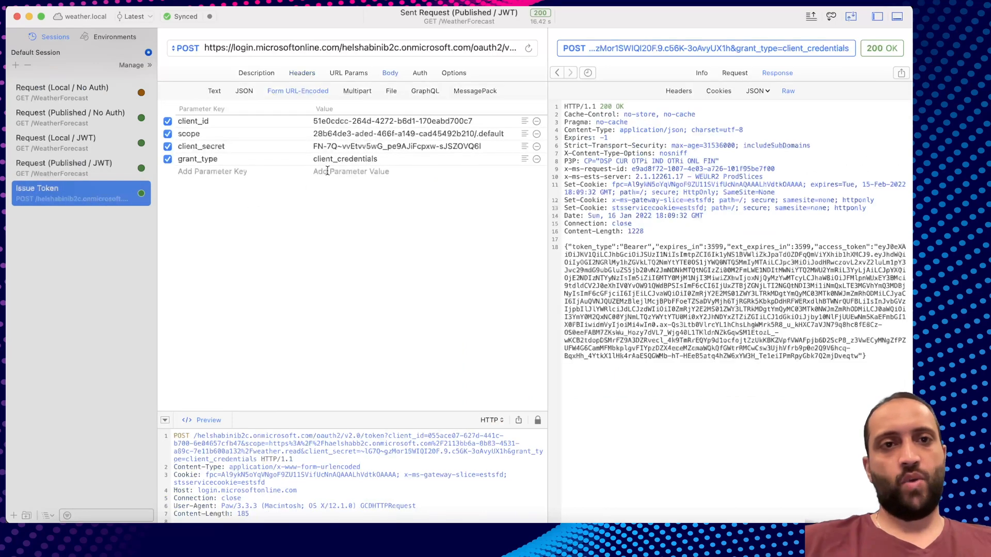
pyautogui.press('super+Tab')
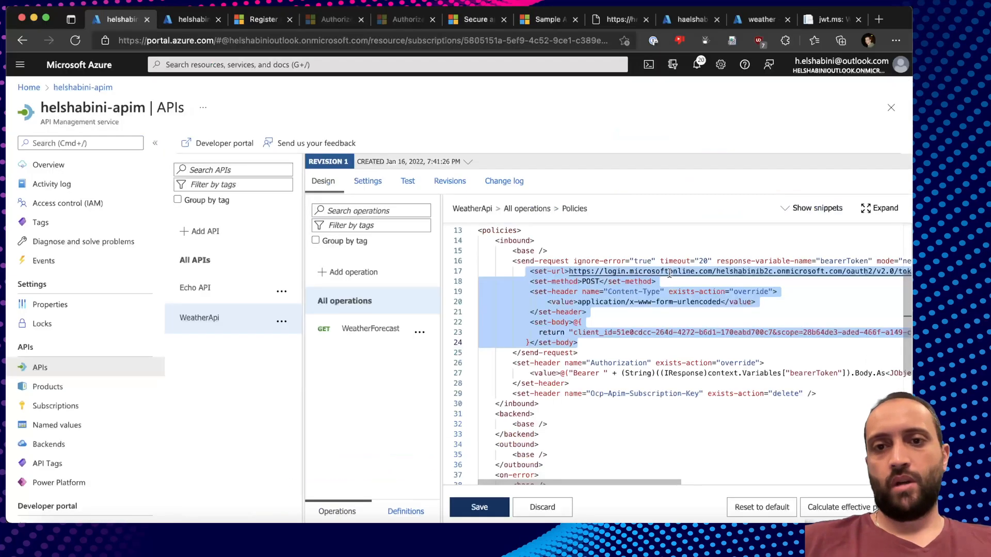
pyautogui.click(642, 277)
pyautogui.hscroll(5, 656, 276)
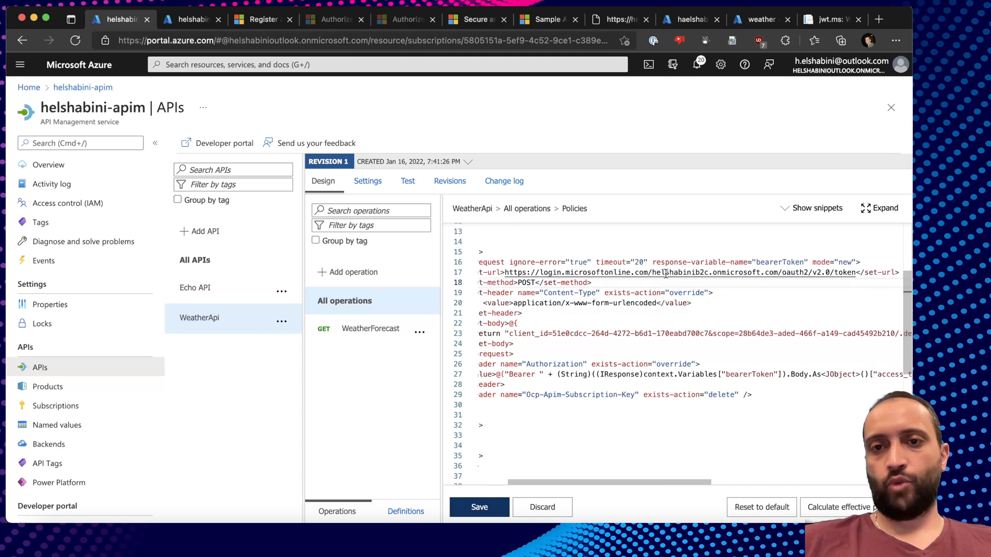
pyautogui.moveTo(543, 264); pyautogui.dragTo(821, 265)
pyautogui.click(820, 265)
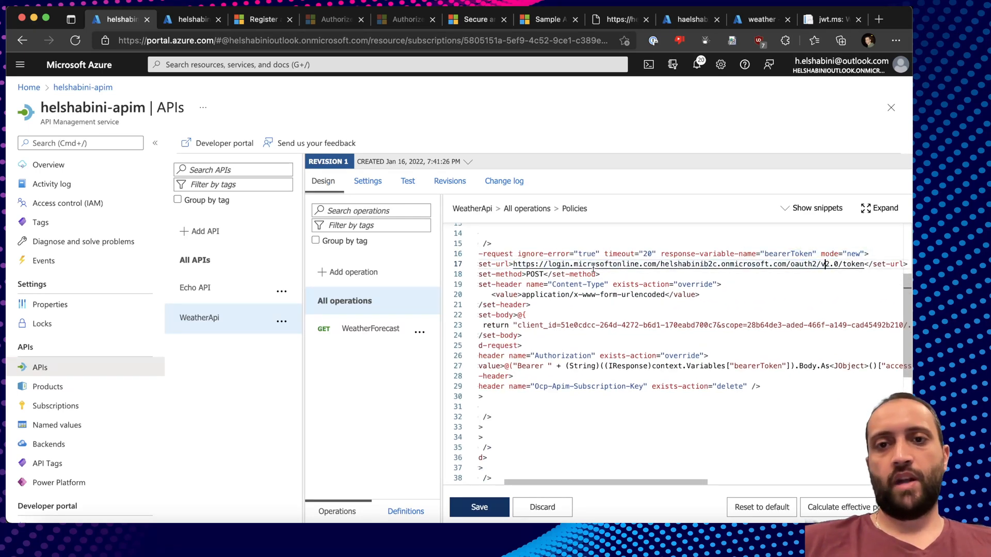
pyautogui.moveTo(548, 265); pyautogui.dragTo(570, 265)
pyautogui.doubleClick(584, 264)
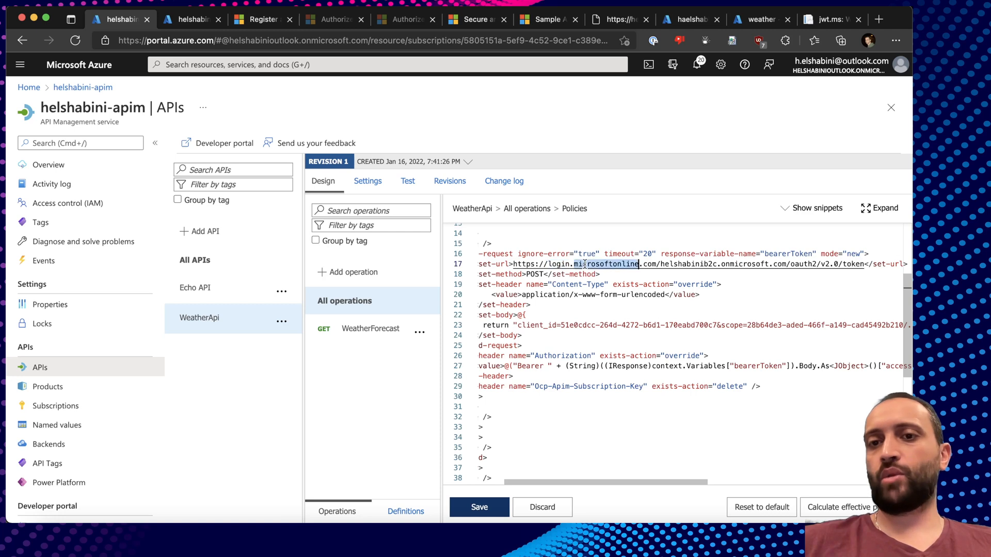
pyautogui.doubleClick(650, 263)
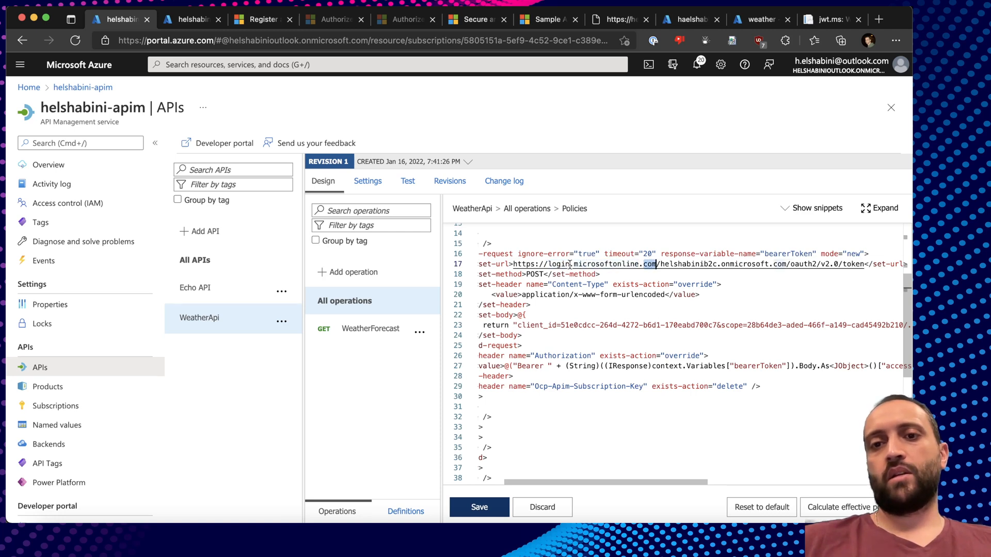
pyautogui.doubleClick(597, 264)
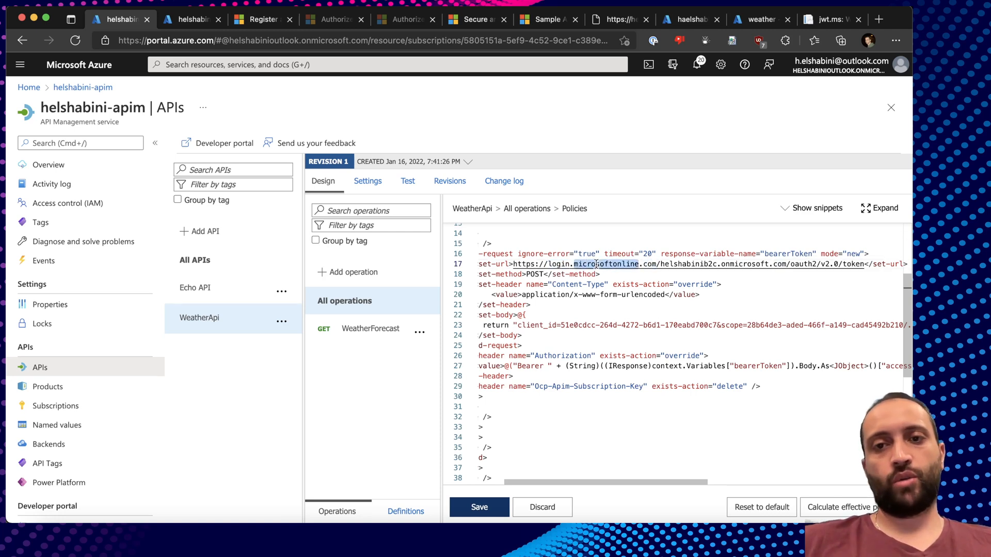
pyautogui.scroll(-2, 528, 290)
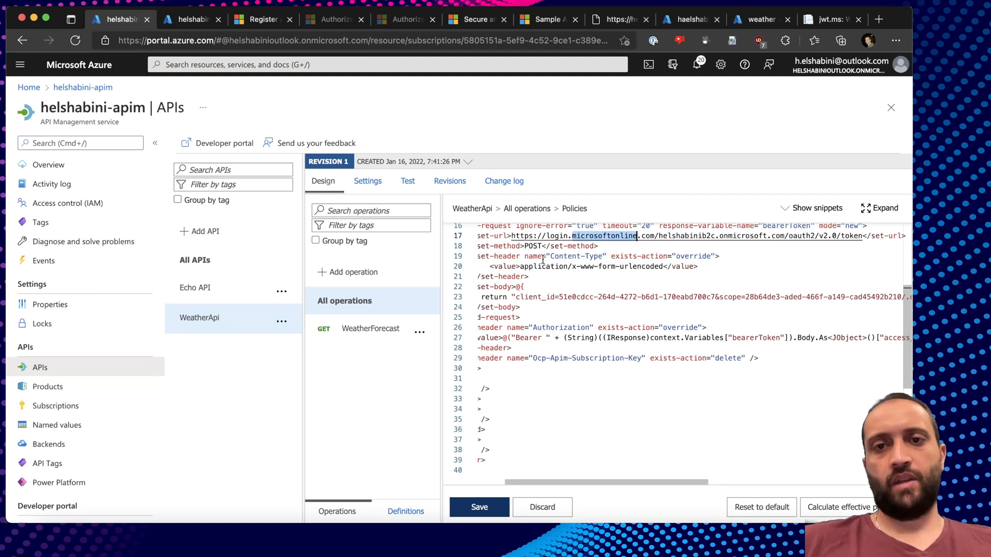
pyautogui.click(564, 258)
pyautogui.doubleClick(563, 258)
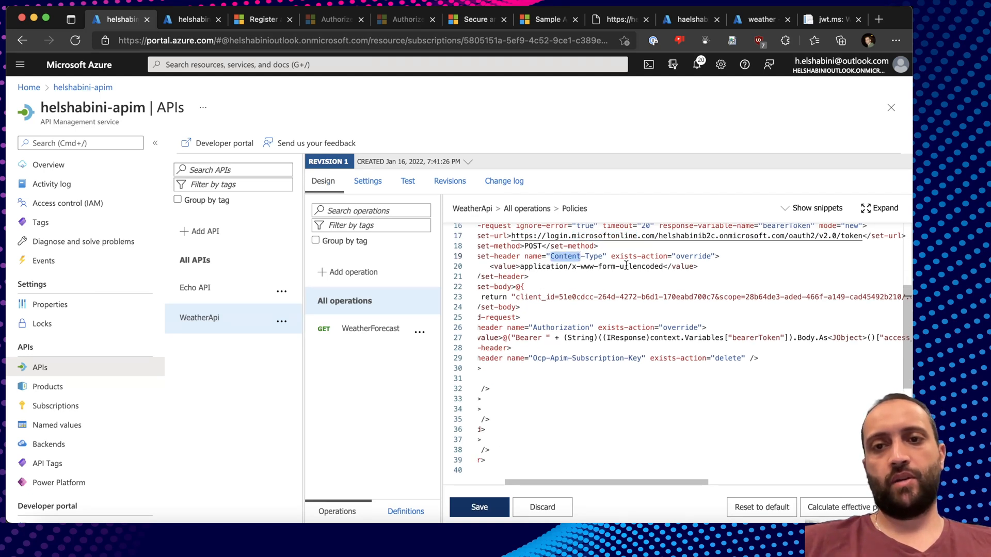
pyautogui.scroll(-2, 593, 286)
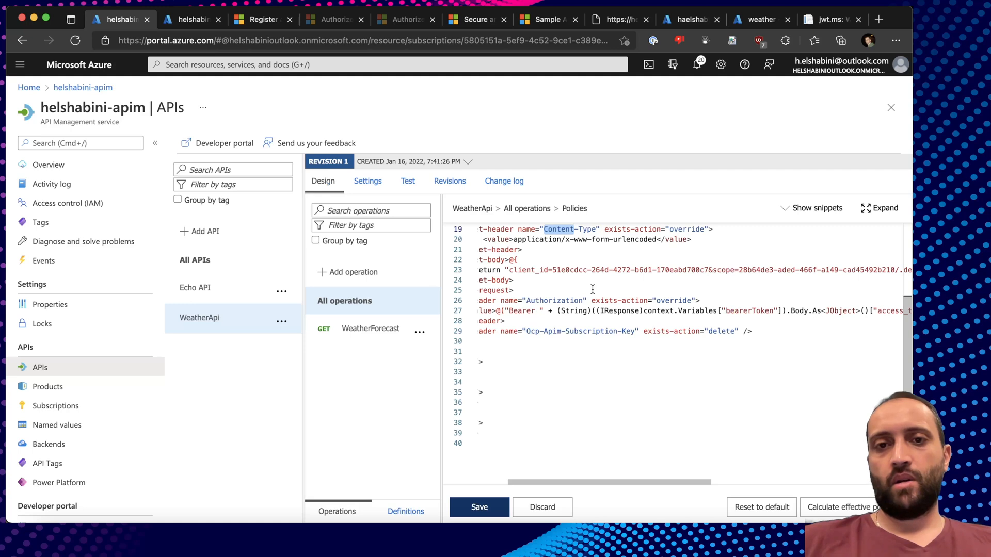
pyautogui.hscroll(-1, 591, 289)
pyautogui.doubleClick(588, 262)
pyautogui.hscroll(3, 692, 251)
pyautogui.scroll(1, 692, 251)
pyautogui.hscroll(1, 692, 251)
pyautogui.scroll(1, 692, 251)
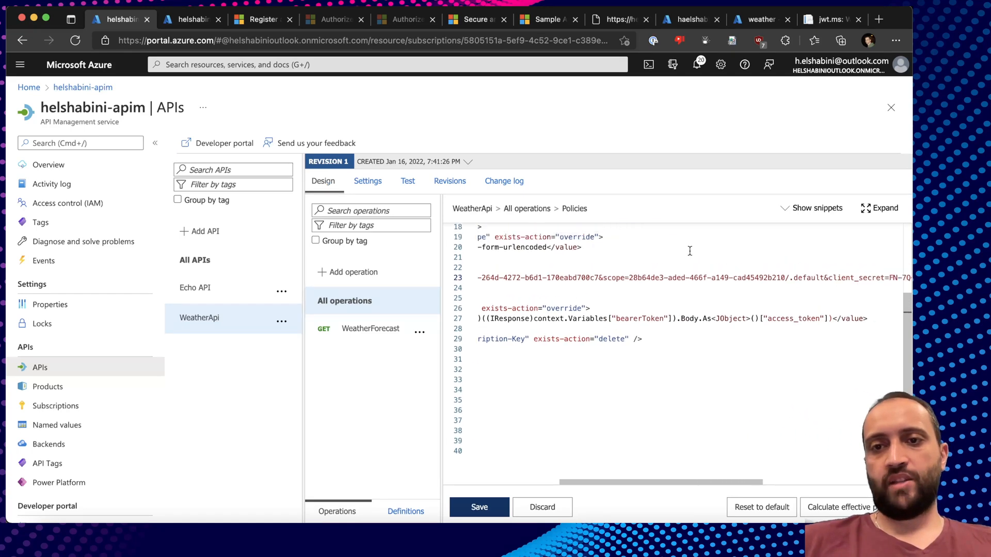
pyautogui.moveTo(628, 277); pyautogui.dragTo(680, 279)
pyautogui.hscroll(3, 680, 279)
pyautogui.scroll(5, 680, 279)
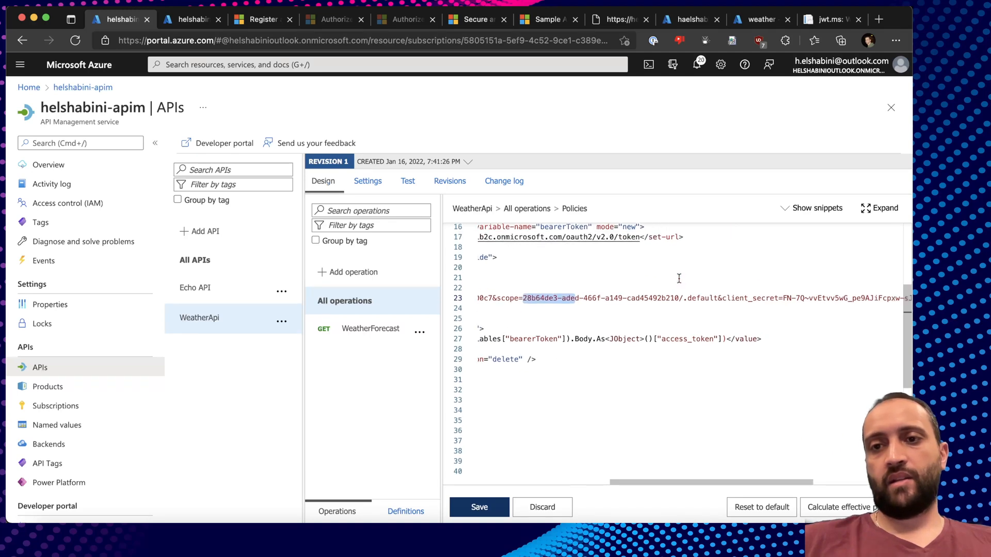
pyautogui.scroll(-5, 679, 278)
pyautogui.click(761, 288)
pyautogui.hscroll(3, 761, 288)
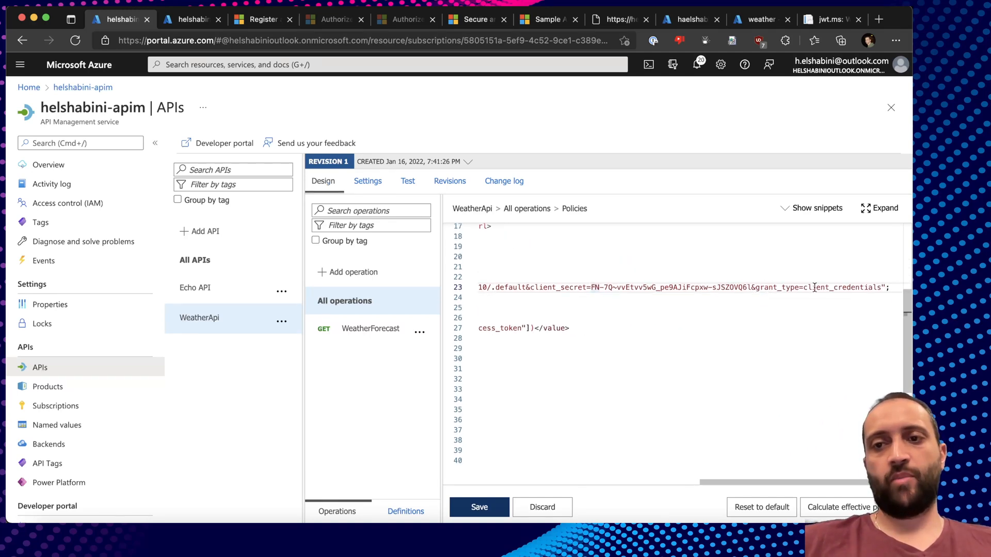
pyautogui.hscroll(-10, 635, 288)
pyautogui.scroll(-3, 635, 288)
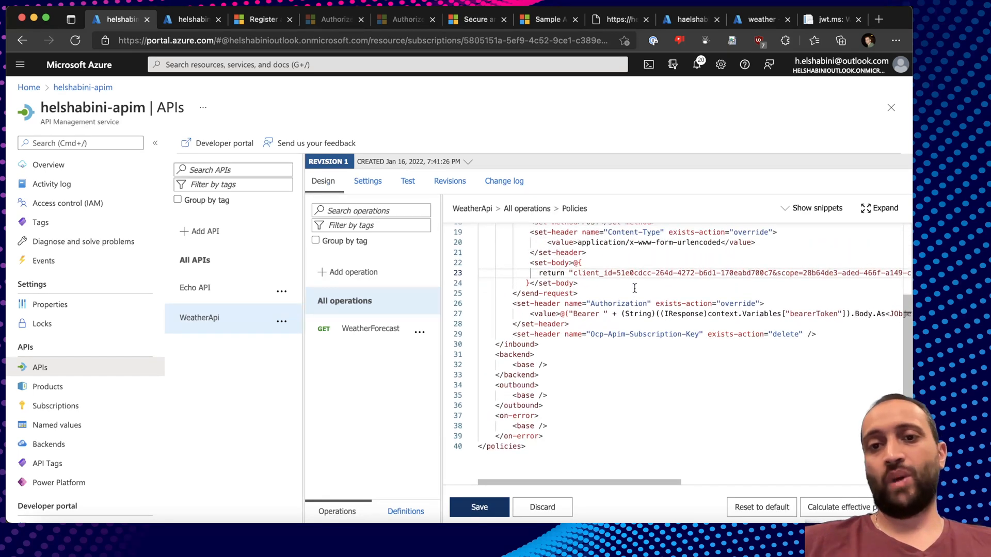
pyautogui.click(596, 293)
pyautogui.doubleClick(548, 304)
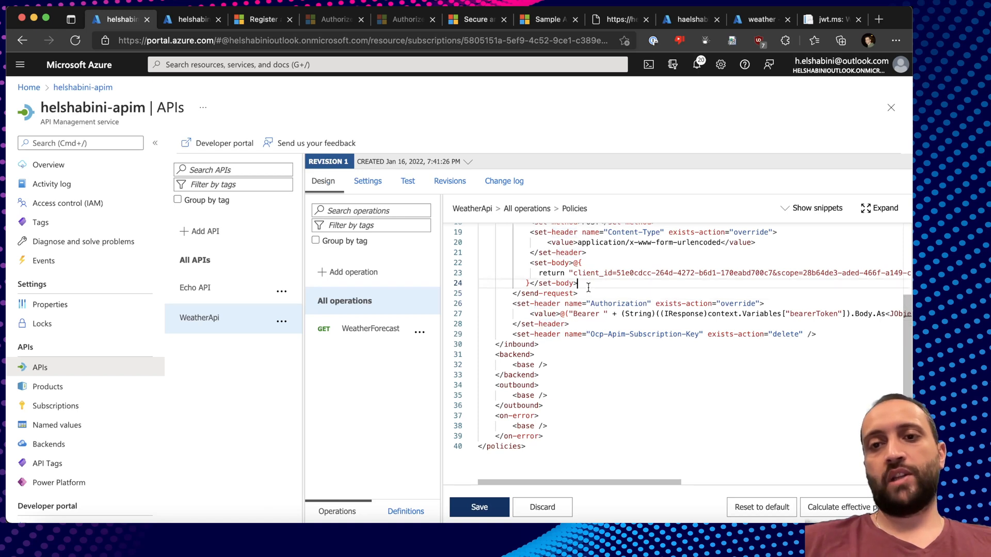
pyautogui.scroll(2, 588, 287)
pyautogui.doubleClick(835, 242)
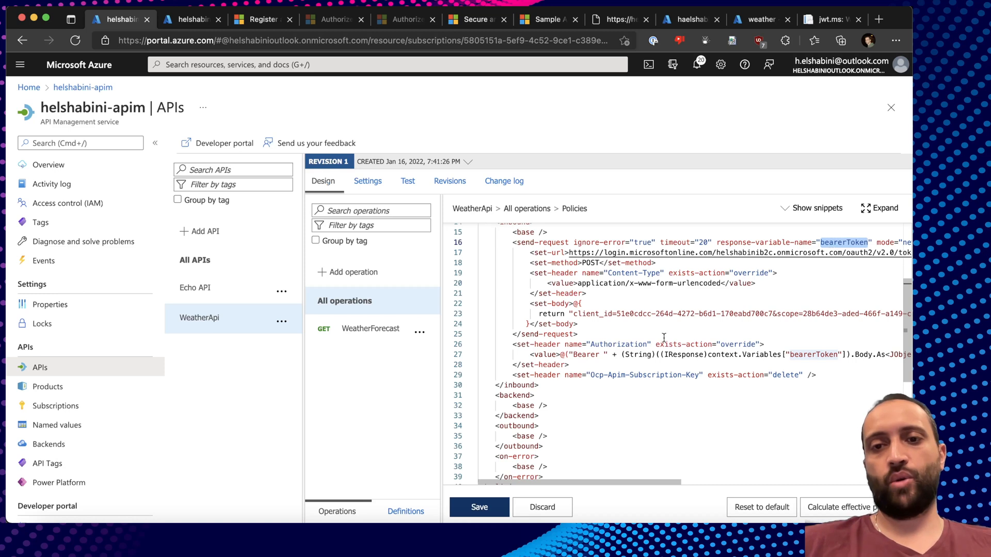
pyautogui.scroll(-2, 663, 338)
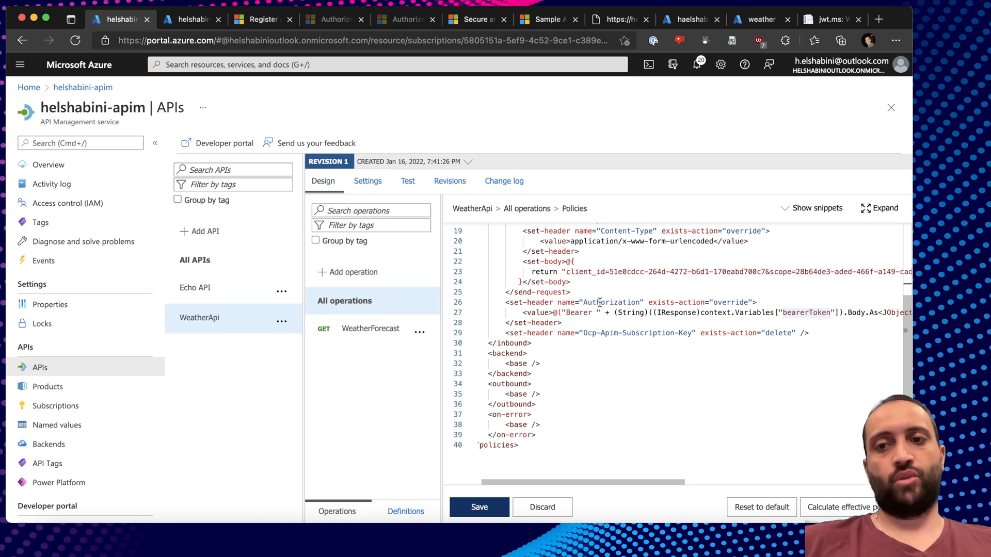
pyautogui.moveTo(506, 302); pyautogui.dragTo(645, 301)
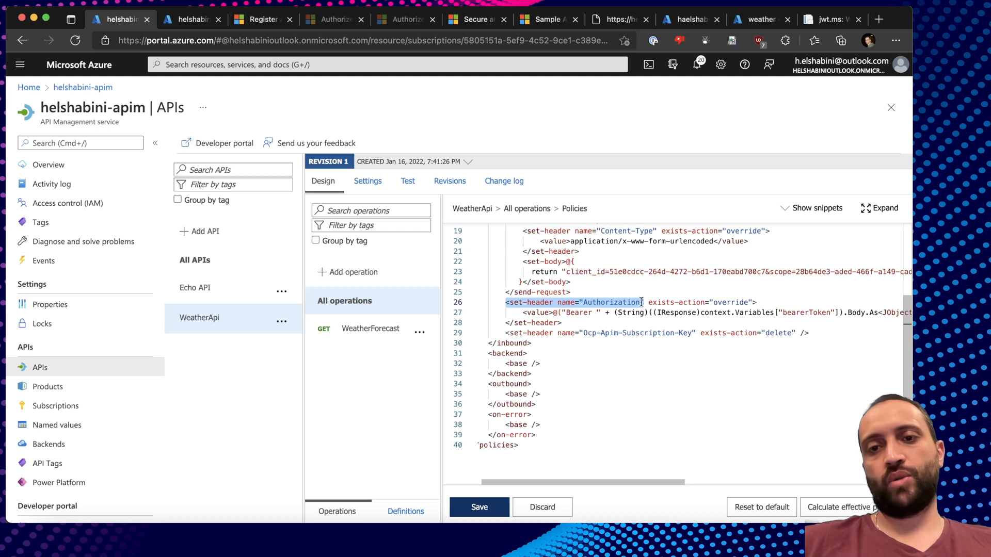
pyautogui.doubleClick(622, 304)
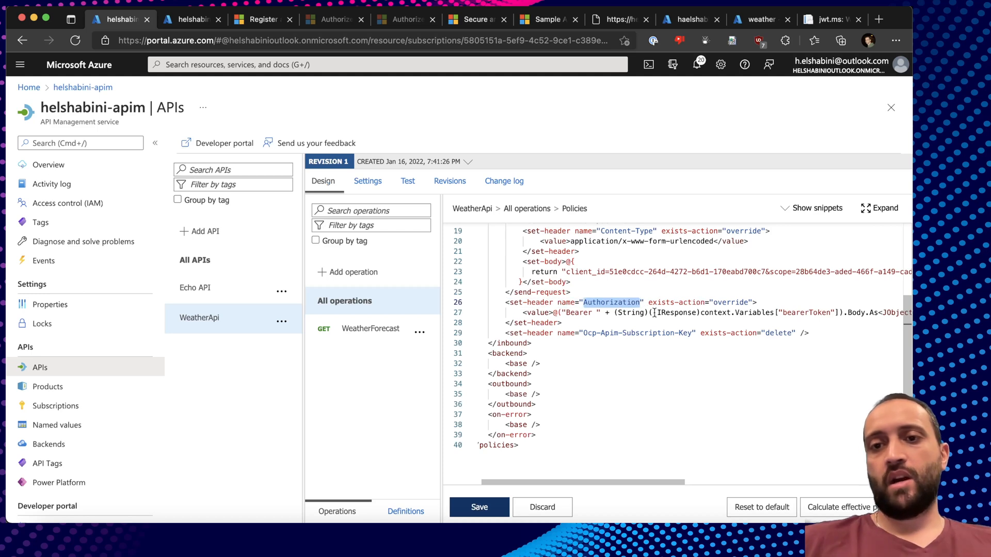
pyautogui.click(558, 313)
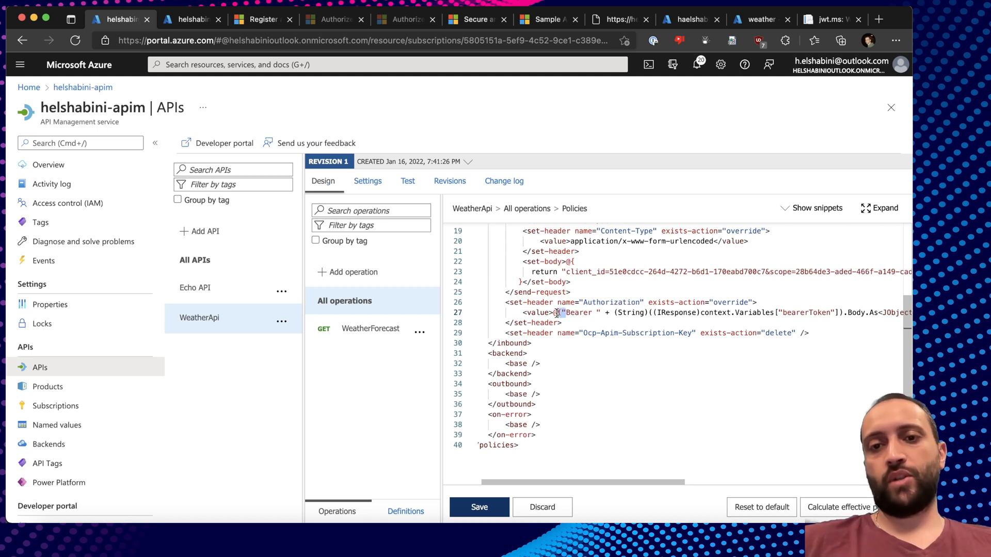
pyautogui.click(535, 313)
pyautogui.doubleClick(579, 313)
pyautogui.click(605, 313)
pyautogui.doubleClick(606, 313)
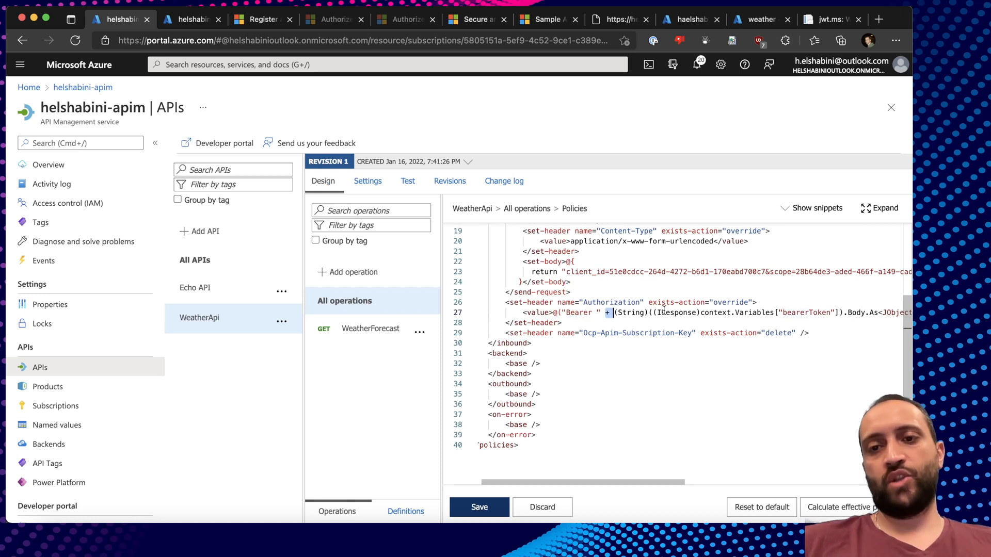
pyautogui.hscroll(3, 681, 314)
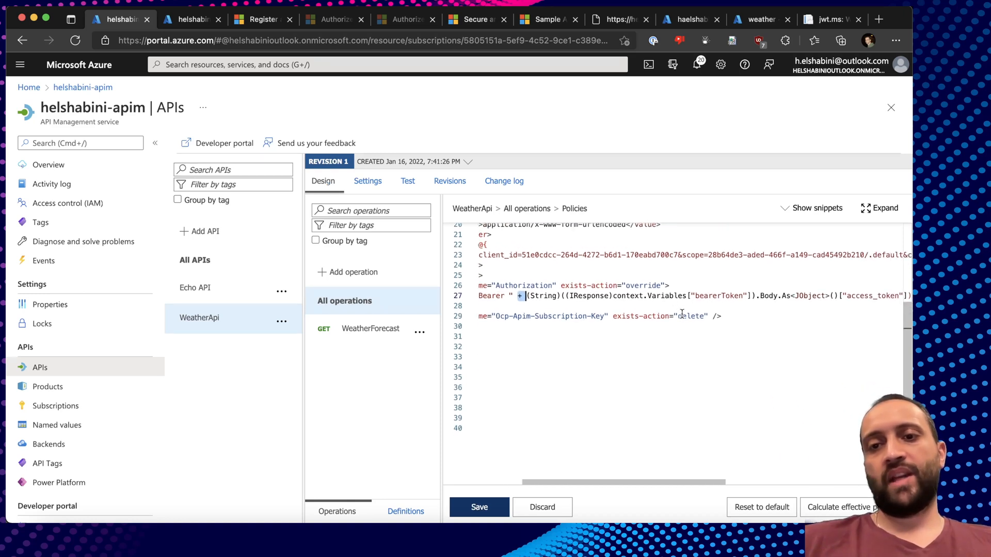
pyautogui.doubleClick(624, 297)
pyautogui.doubleClick(671, 297)
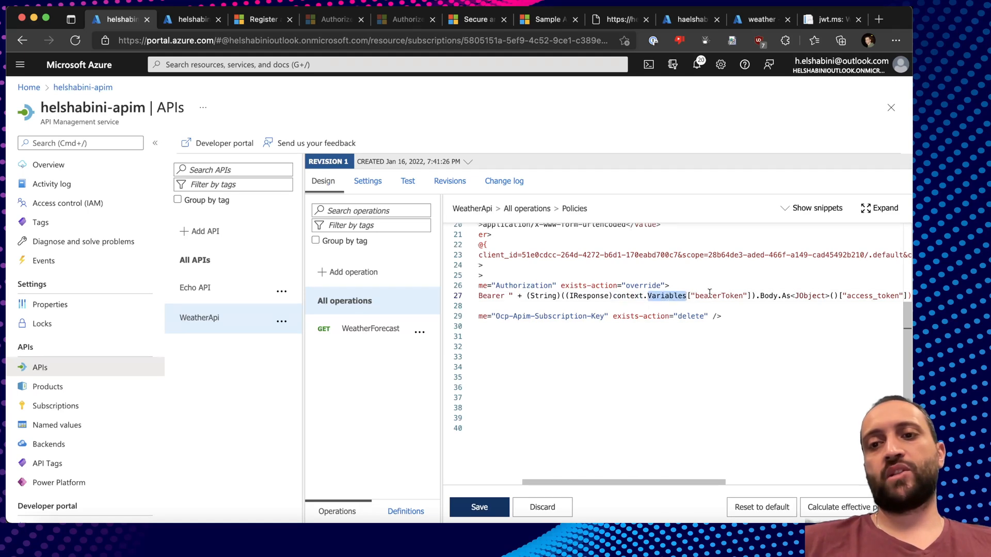
pyautogui.doubleClick(714, 295)
pyautogui.hscroll(3, 714, 293)
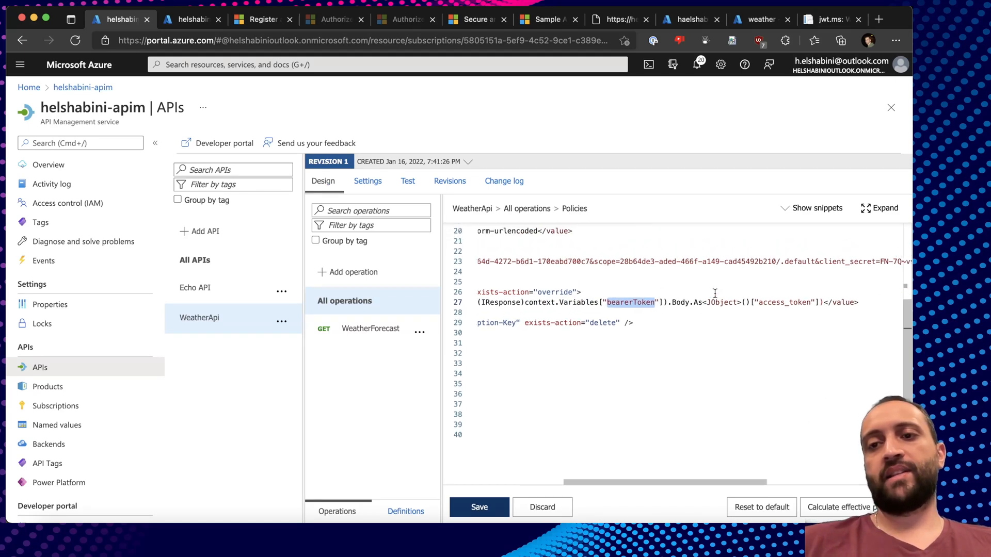
pyautogui.doubleClick(635, 303)
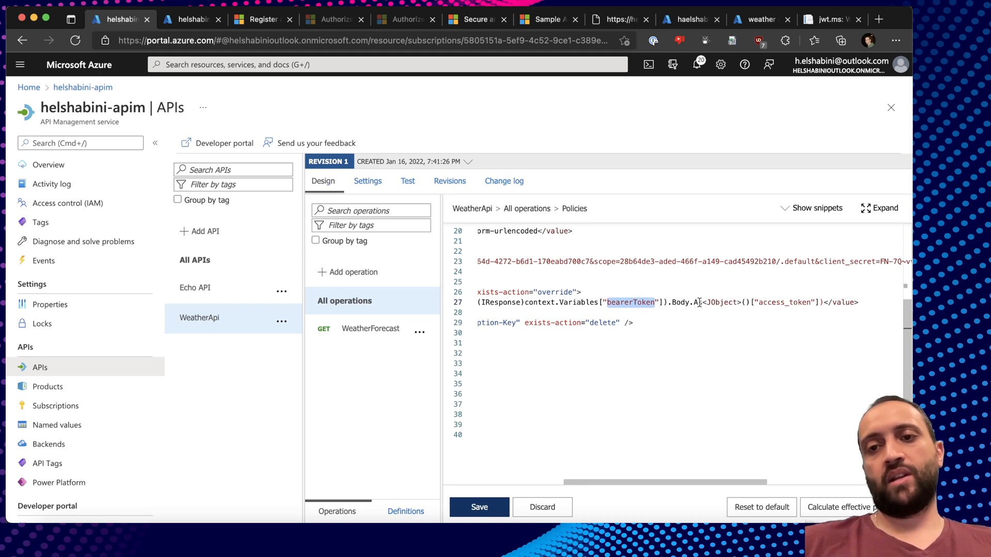
pyautogui.moveTo(758, 302); pyautogui.dragTo(807, 303)
pyautogui.press('super+Tab')
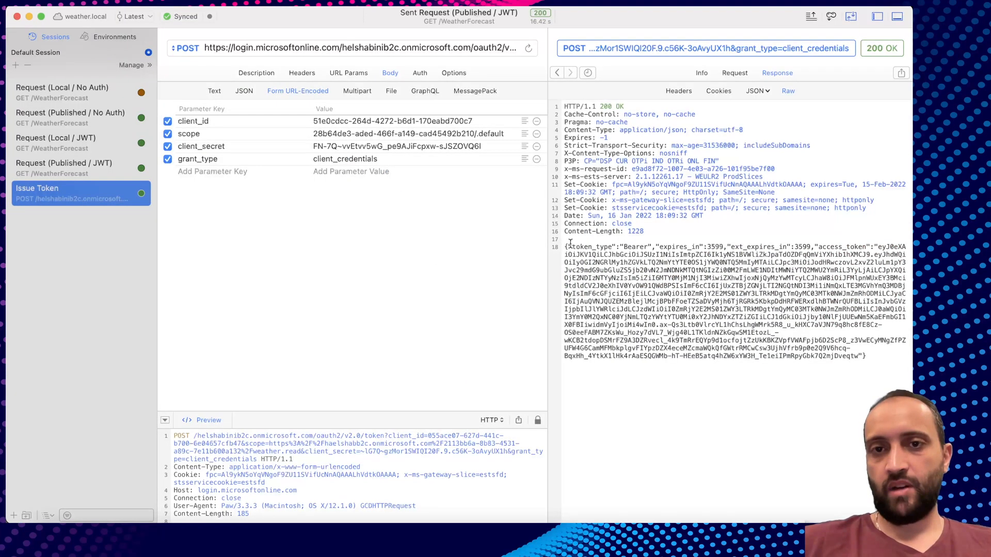
pyautogui.moveTo(567, 247); pyautogui.dragTo(654, 294)
pyautogui.click(654, 296)
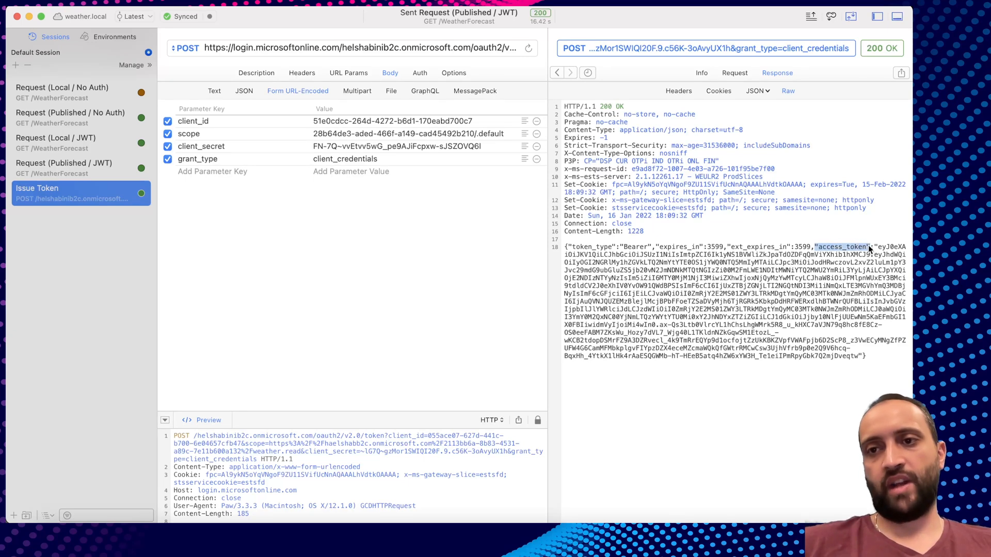
# Review line 29's set-header statement that deletes the Ocp-Apim-Subscription-Key header.
pyautogui.press('super+Tab')
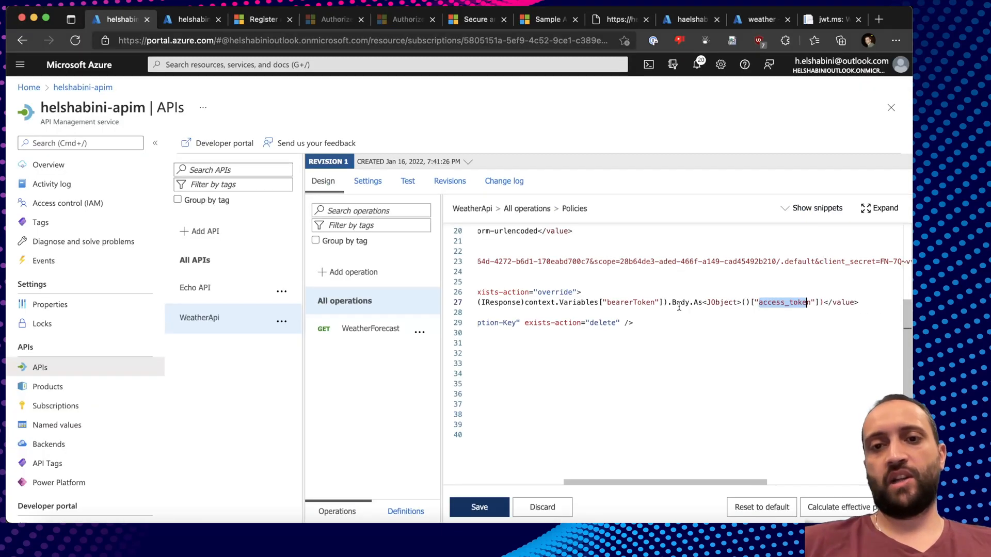
pyautogui.hscroll(-5, 562, 320)
pyautogui.scroll(-1, 562, 320)
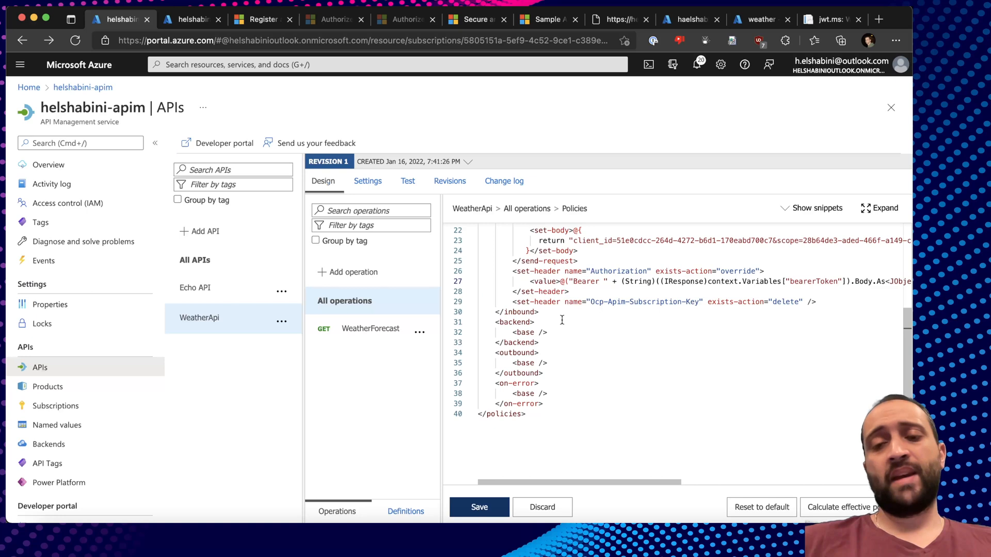
pyautogui.scroll(1, 557, 320)
pyautogui.moveTo(512, 325); pyautogui.dragTo(558, 327)
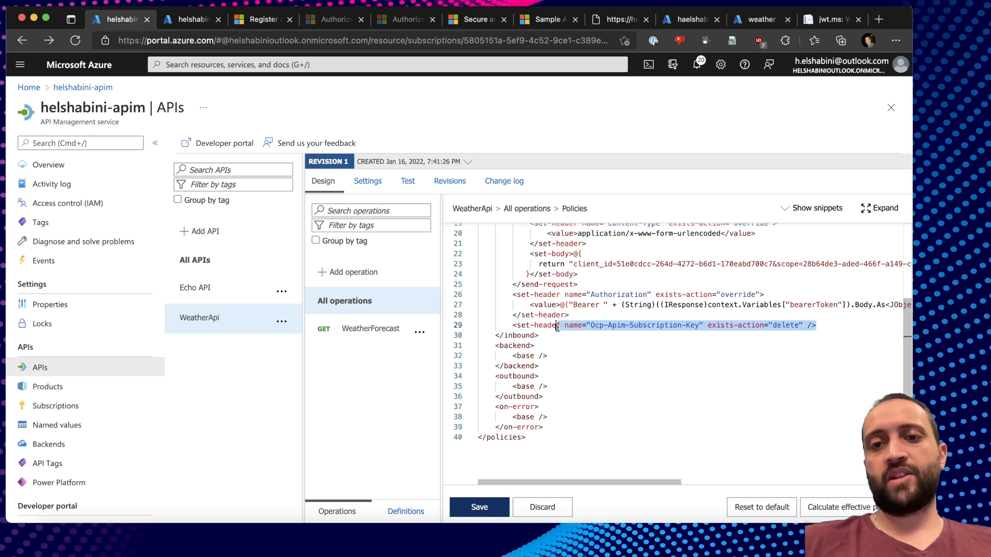
pyautogui.doubleClick(653, 328)
pyautogui.moveTo(818, 325); pyautogui.dragTo(513, 326)
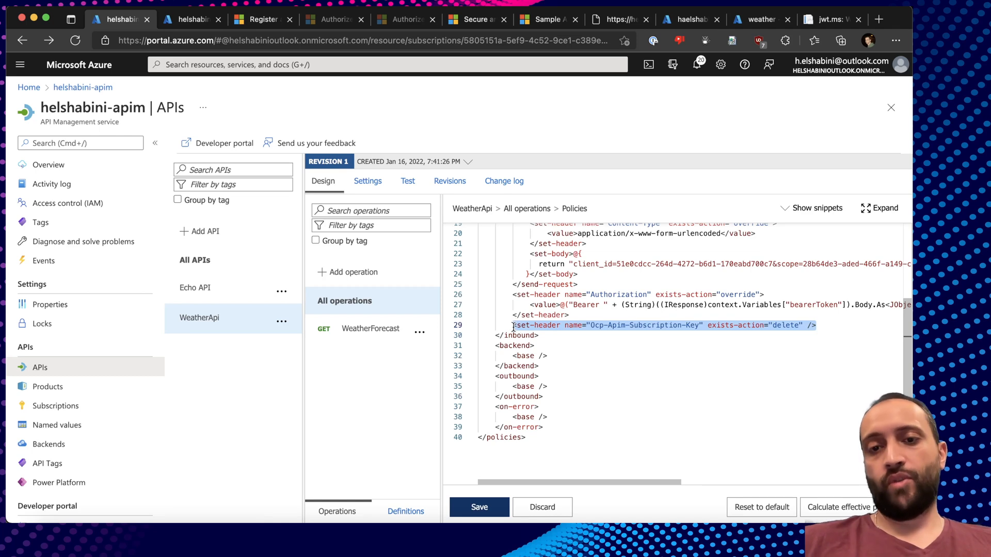
pyautogui.click(512, 326)
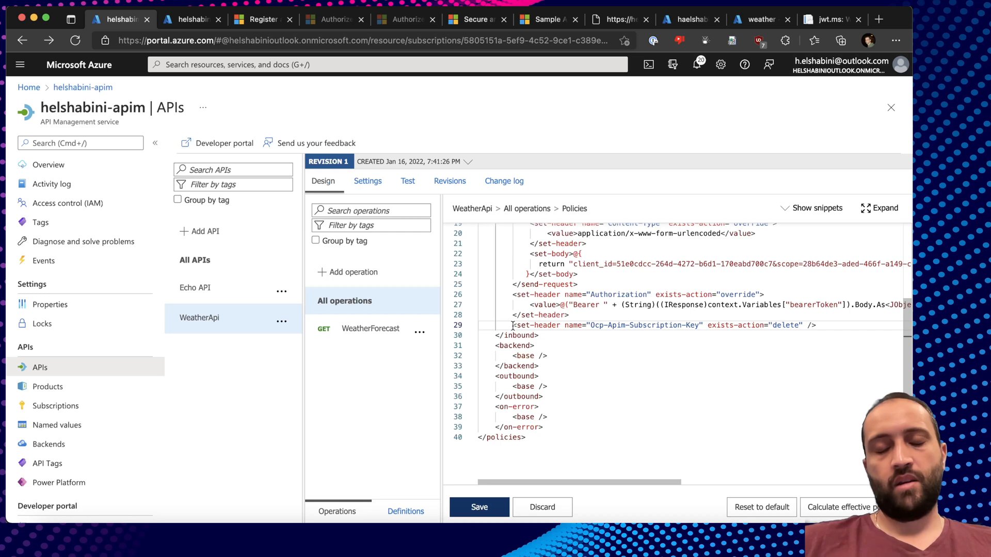
# Re-check the subscription-key delete statement and save the inbound policy.
pyautogui.moveTo(512, 326); pyautogui.dragTo(821, 325)
pyautogui.click(823, 325)
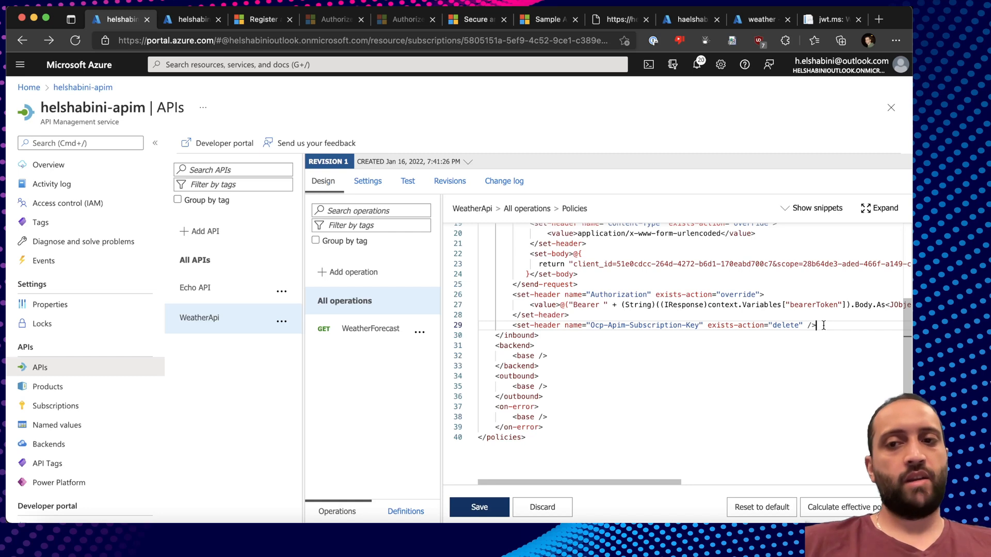
pyautogui.doubleClick(660, 325)
pyautogui.doubleClick(693, 325)
pyautogui.doubleClick(659, 325)
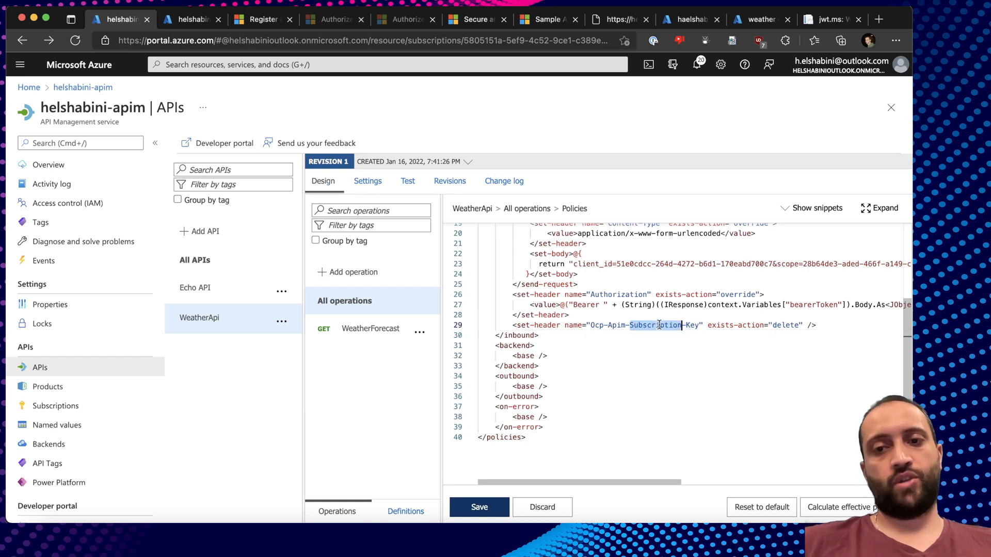
pyautogui.moveTo(821, 325); pyautogui.dragTo(704, 325)
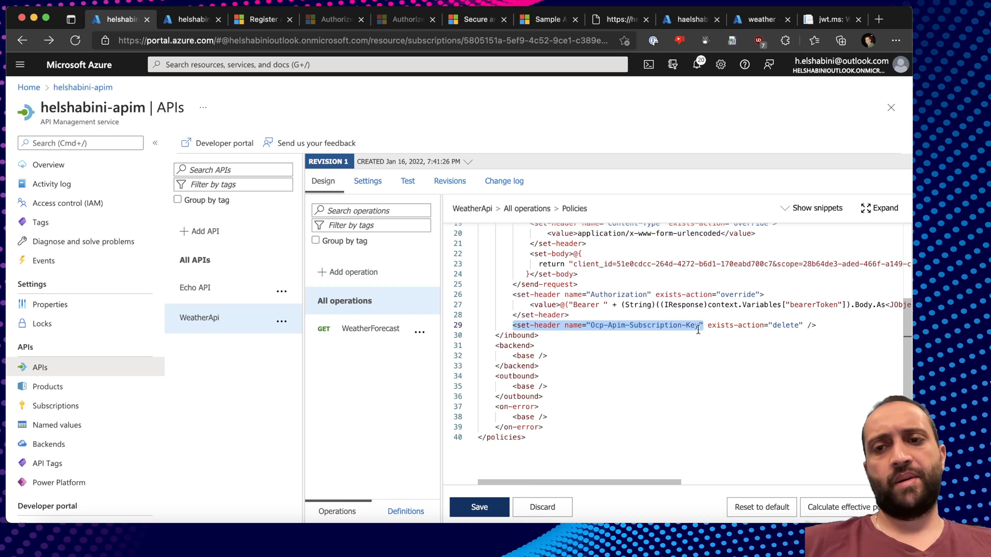
pyautogui.doubleClick(657, 328)
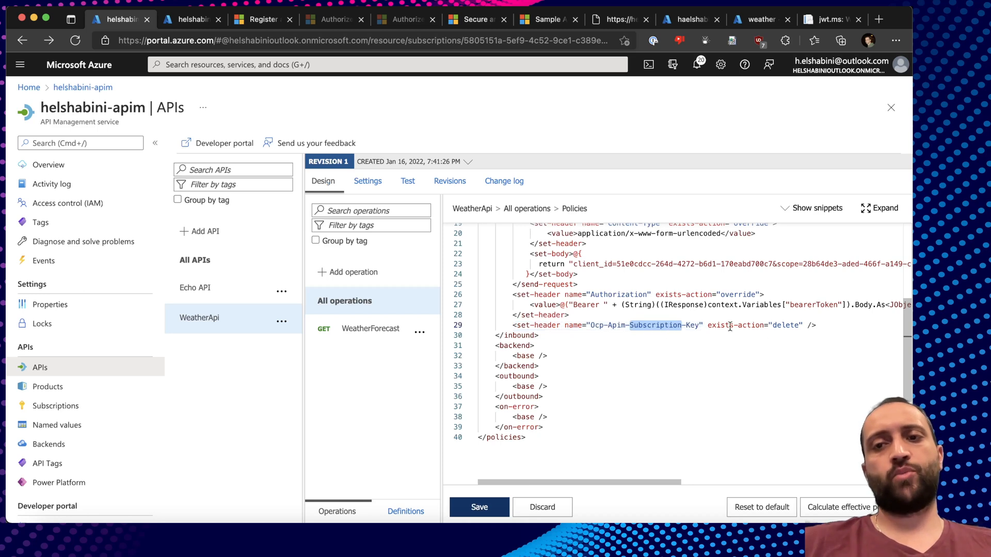
pyautogui.click(839, 327)
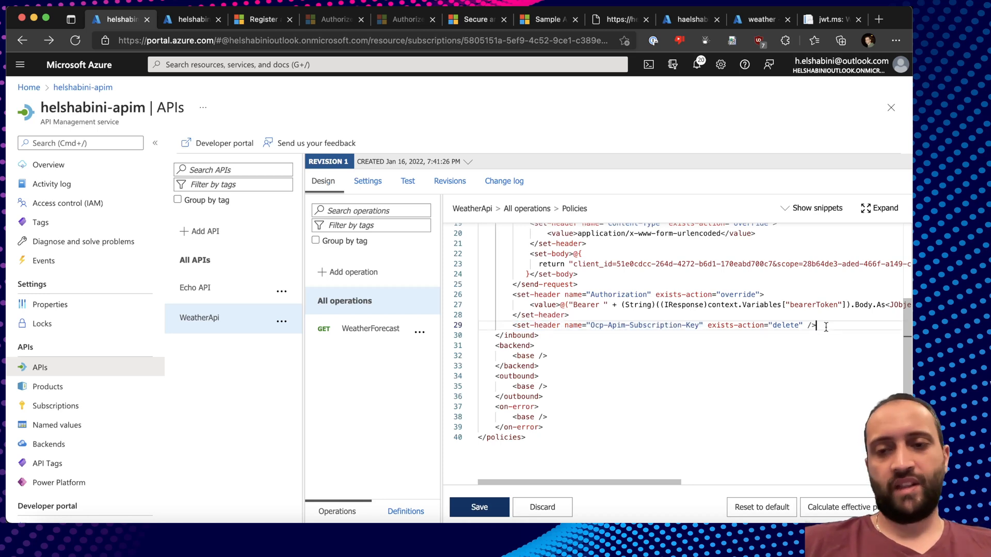
pyautogui.moveTo(824, 327); pyautogui.dragTo(565, 326)
pyautogui.click(566, 326)
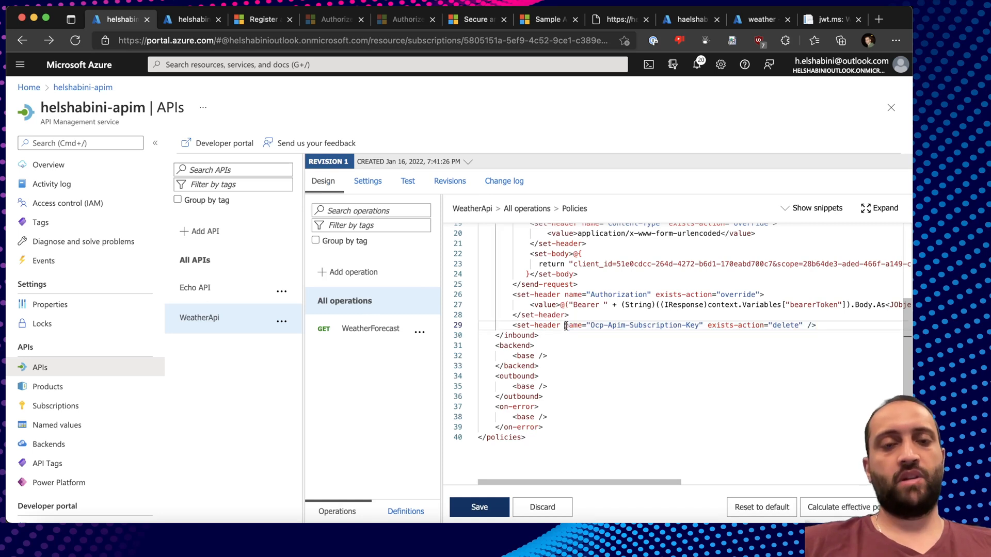
pyautogui.click(477, 507)
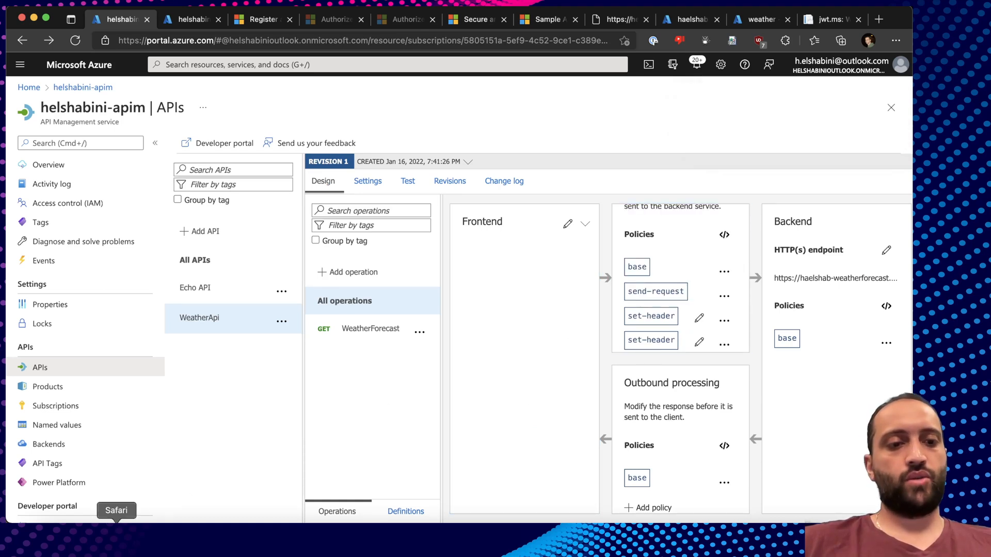
# Reload the developer portal and send WeatherApi's WeatherForecast request, getting 200 OK forecast JSON.
pyautogui.rightClick(148, 532)
pyautogui.click(222, 347)
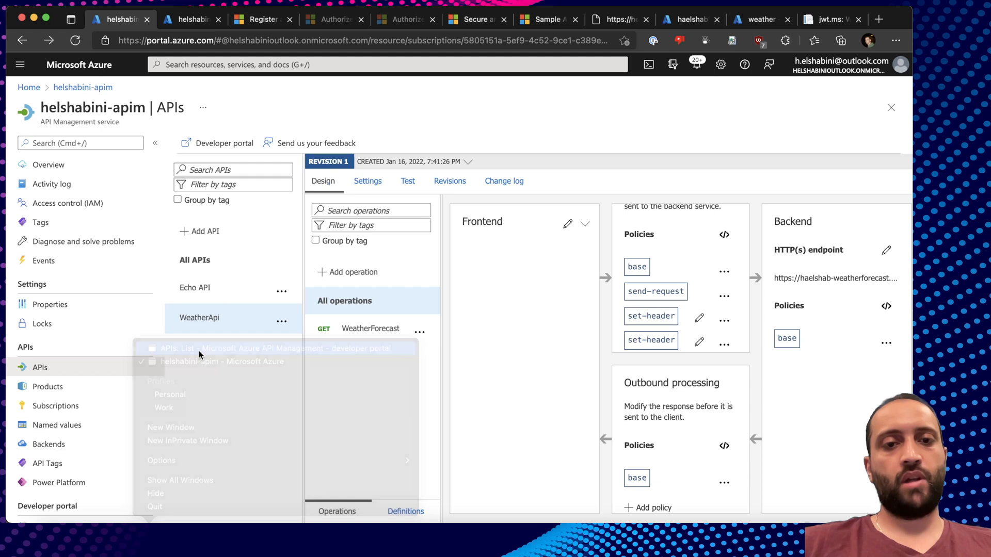
pyautogui.click(261, 41)
pyautogui.press('Return')
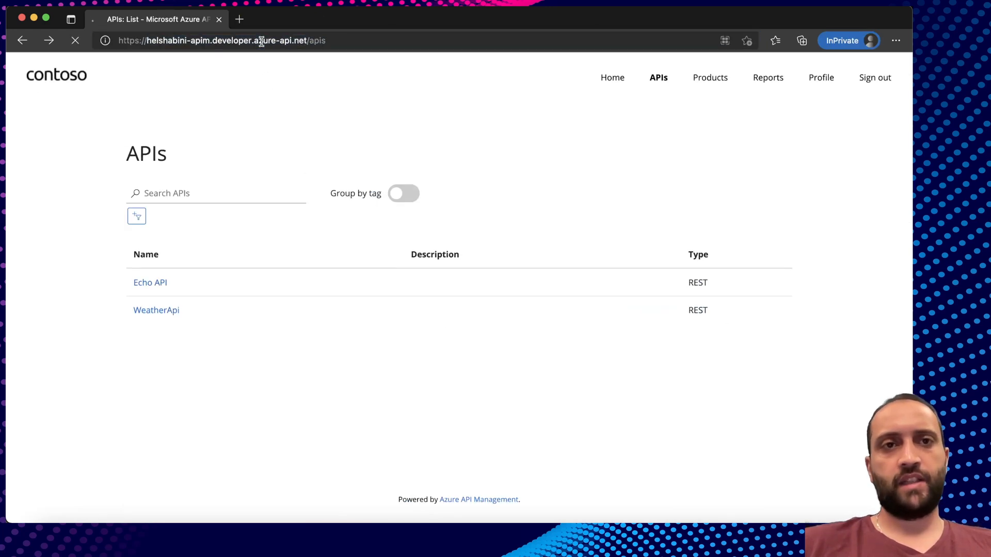
pyautogui.click(160, 311)
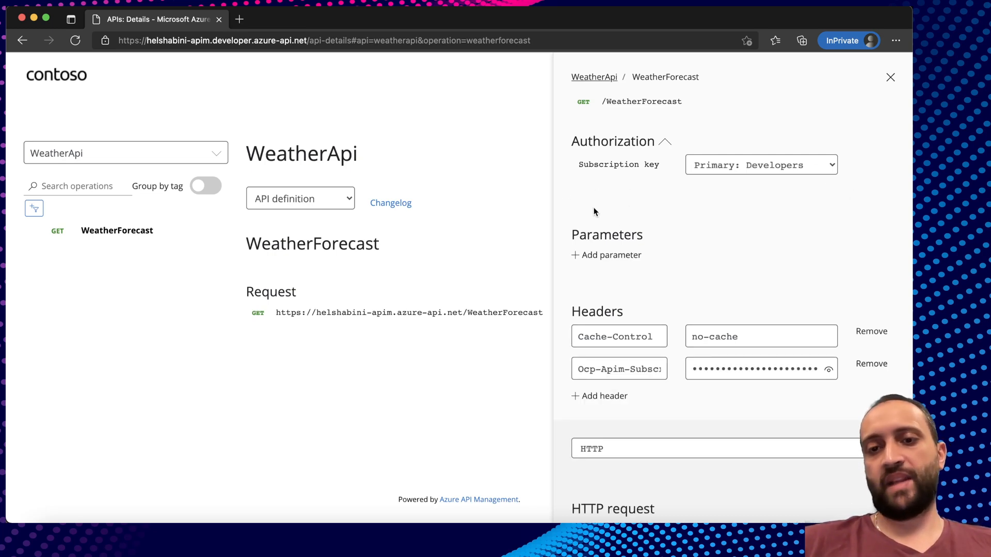
pyautogui.scroll(-3, 595, 212)
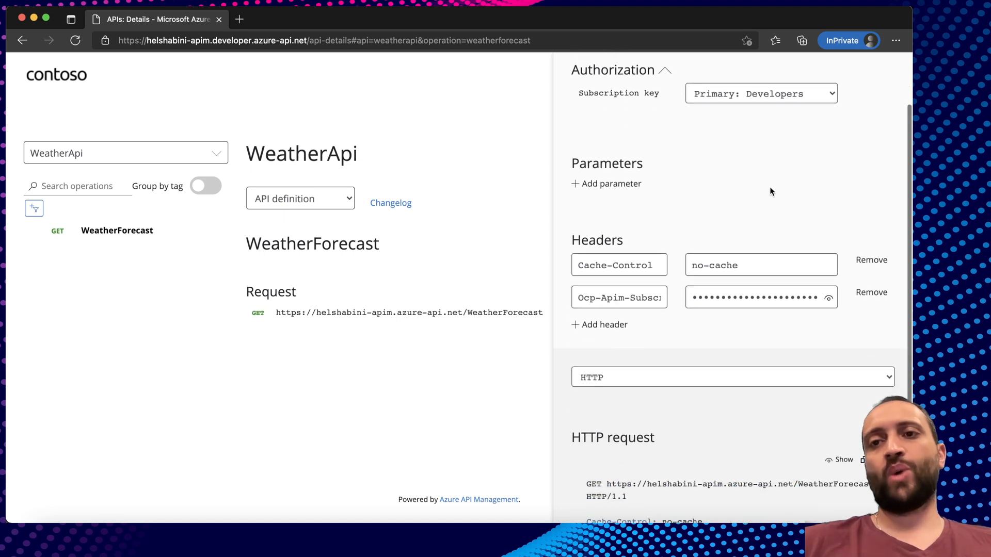
pyautogui.scroll(-2, 685, 344)
pyautogui.scroll(-3, 684, 345)
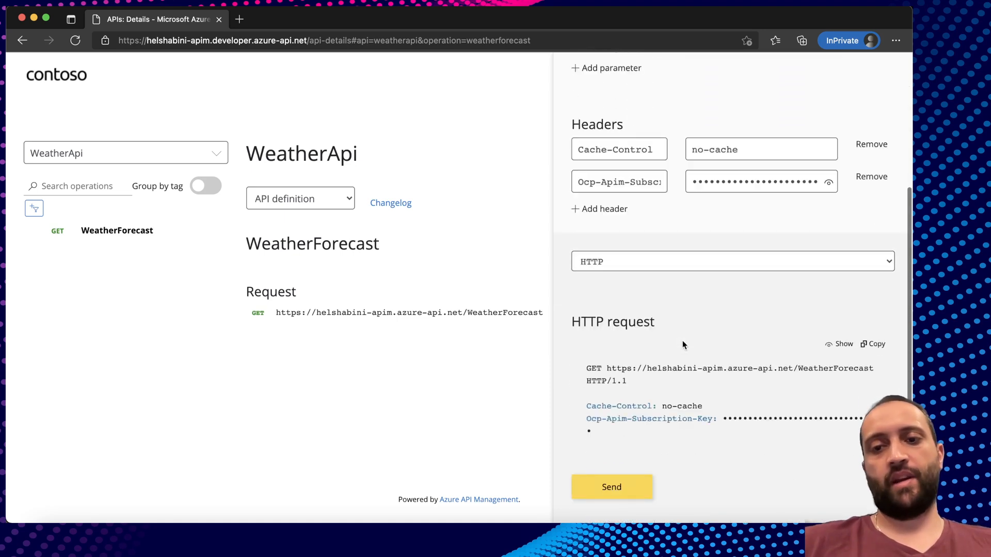
pyautogui.click(619, 480)
pyautogui.scroll(-10, 712, 343)
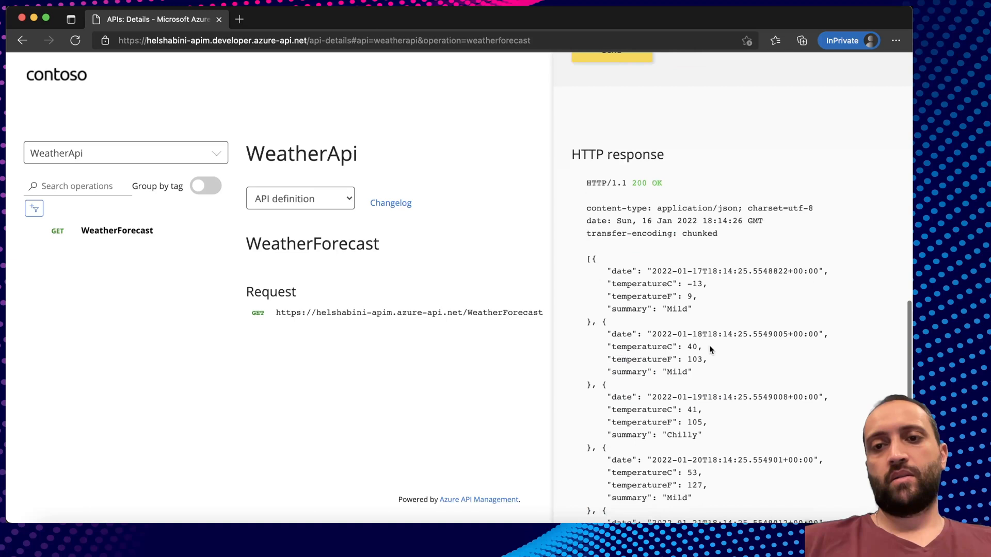
pyautogui.moveTo(587, 205); pyautogui.dragTo(726, 367)
pyautogui.click(726, 367)
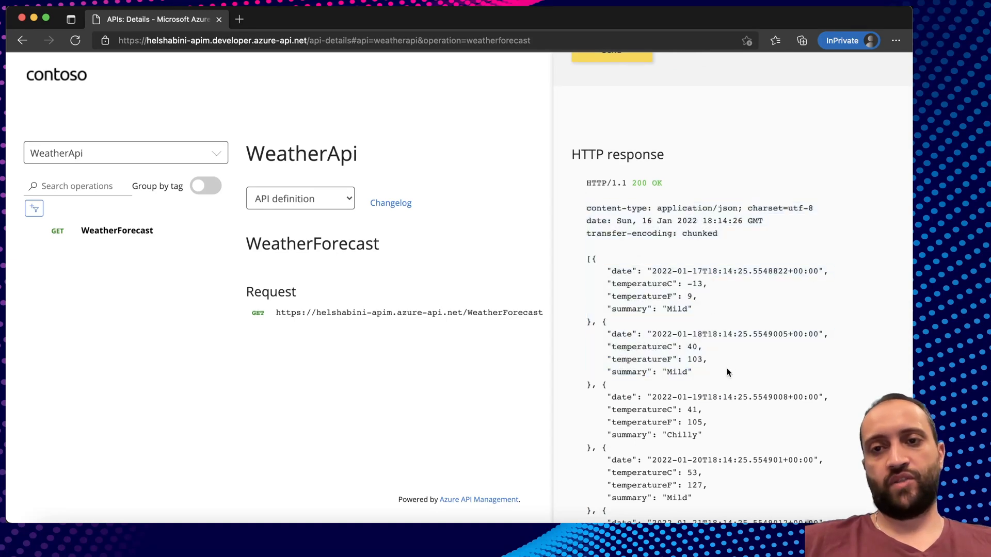
# Return to the Azure Portal browser window and select the WeatherForecast operation.
pyautogui.scroll(-4, 727, 367)
pyautogui.press('super+Tab')
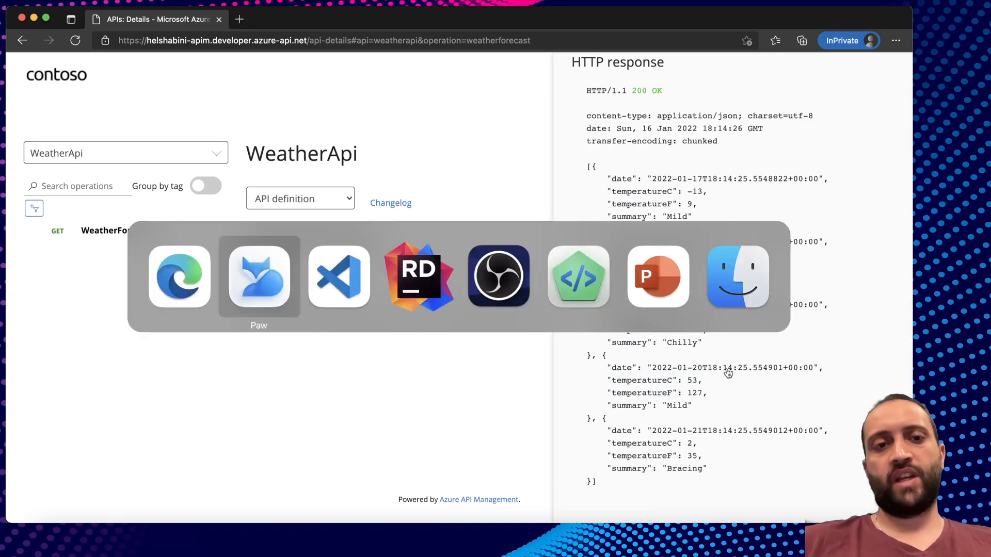
pyautogui.press('super+Tab')
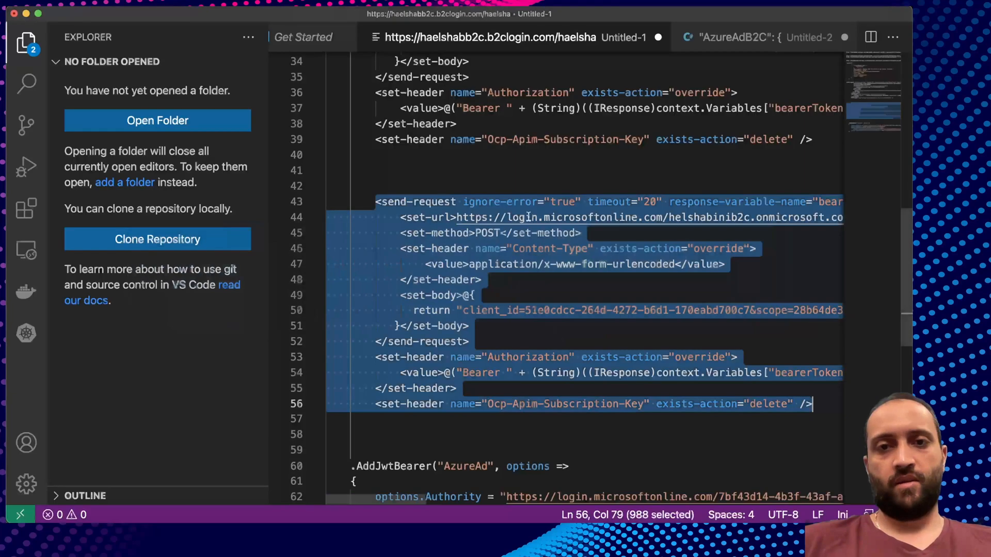
pyautogui.press('super+Tab')
pyautogui.press('super+Tab')
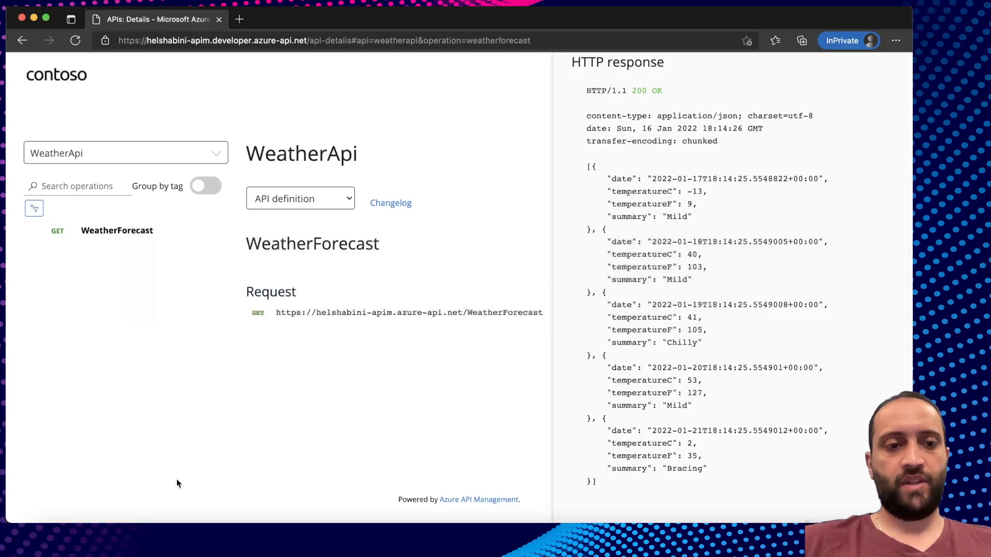
pyautogui.rightClick(181, 536)
pyautogui.click(356, 347)
pyautogui.click(366, 329)
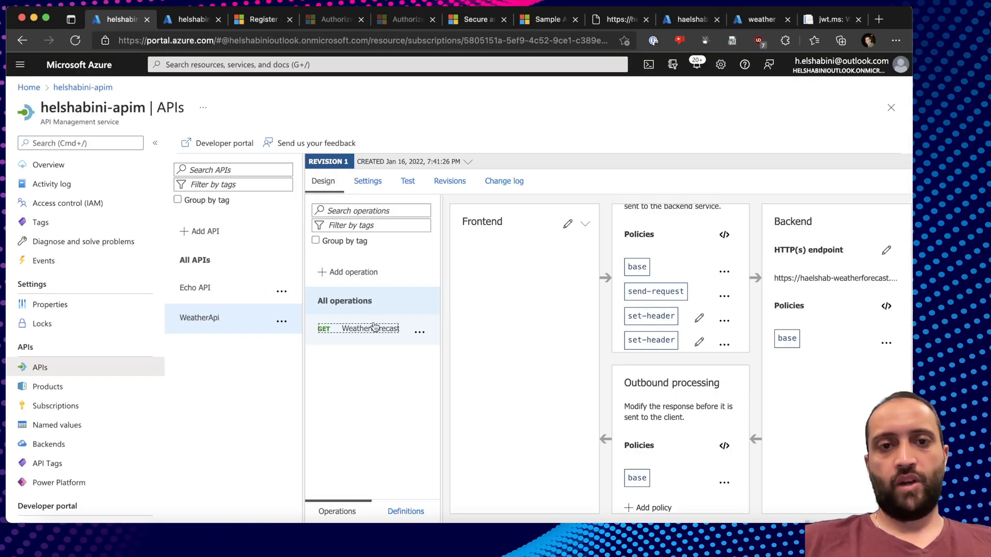
# Show the WeatherForecast test's Trace and inspect the inbound send-request to the token endpoint.
pyautogui.click(408, 182)
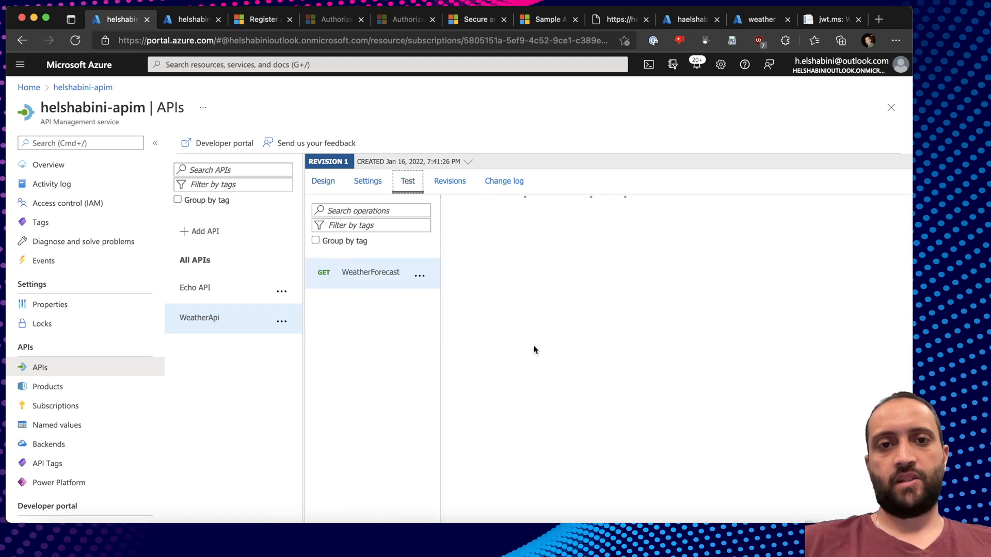
pyautogui.scroll(9, 707, 401)
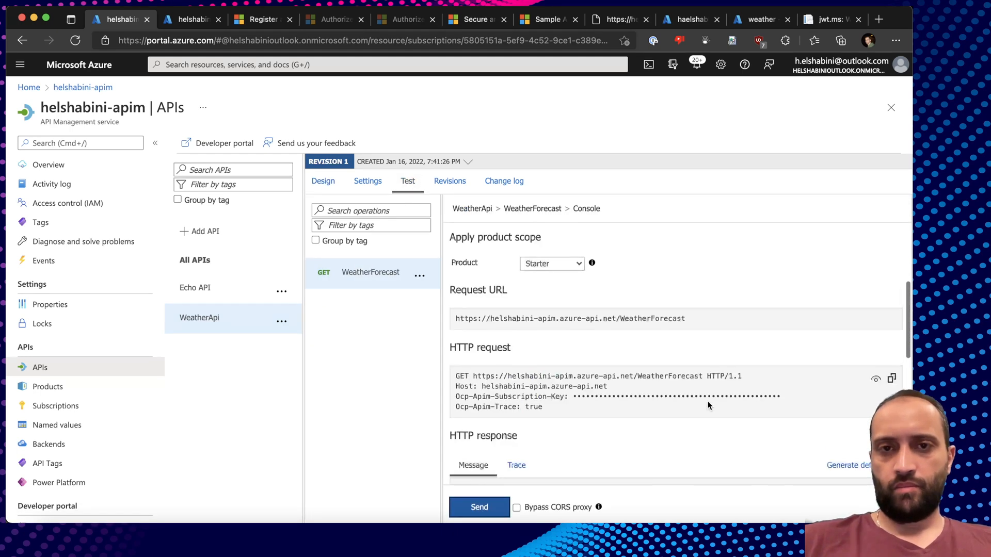
pyautogui.scroll(-2, 707, 401)
pyautogui.click(516, 391)
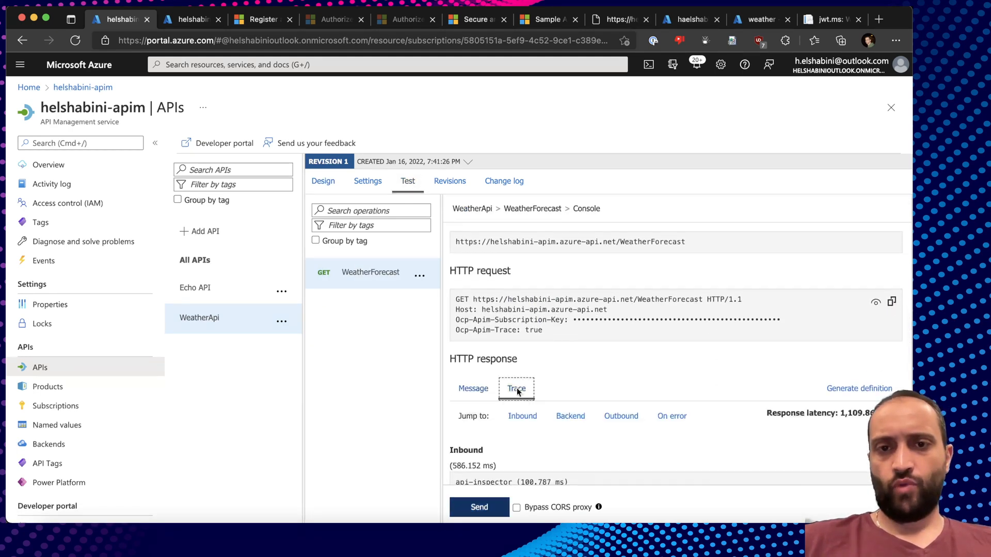
pyautogui.click(522, 415)
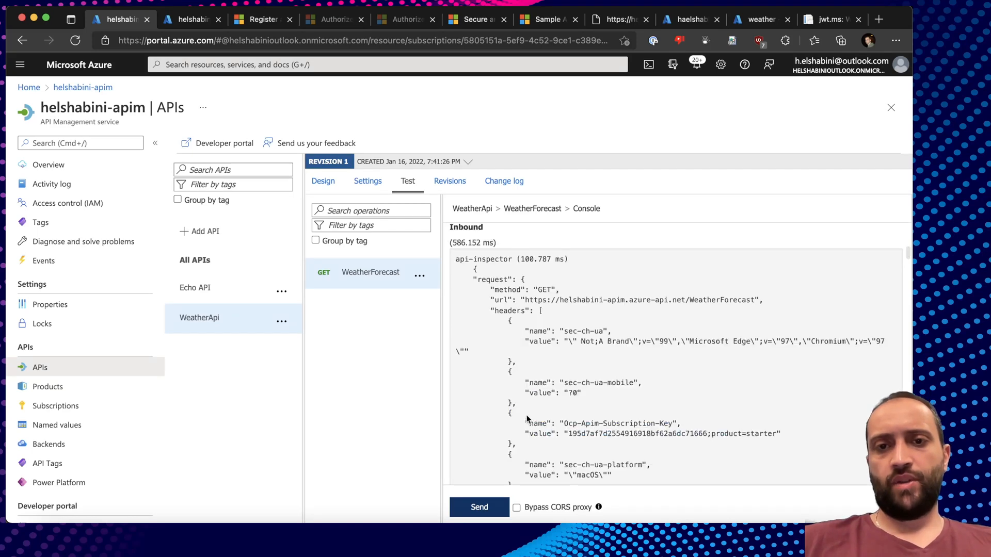
pyautogui.scroll(-15, 555, 303)
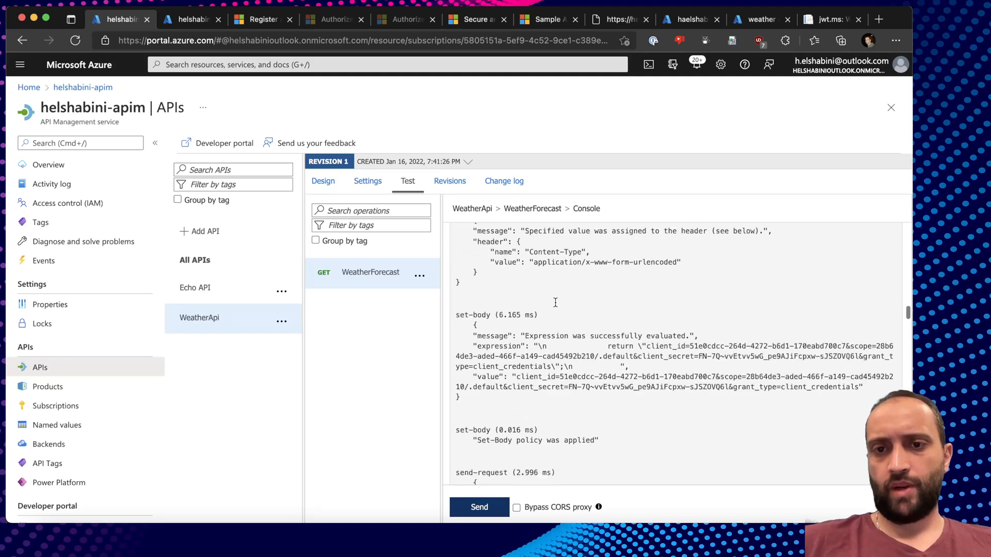
pyautogui.moveTo(457, 227)
pyautogui.mouseDown()
pyautogui.moveTo(513, 280)
pyautogui.moveTo(525, 350)
pyautogui.mouseUp()
pyautogui.scroll(-5, 524, 346)
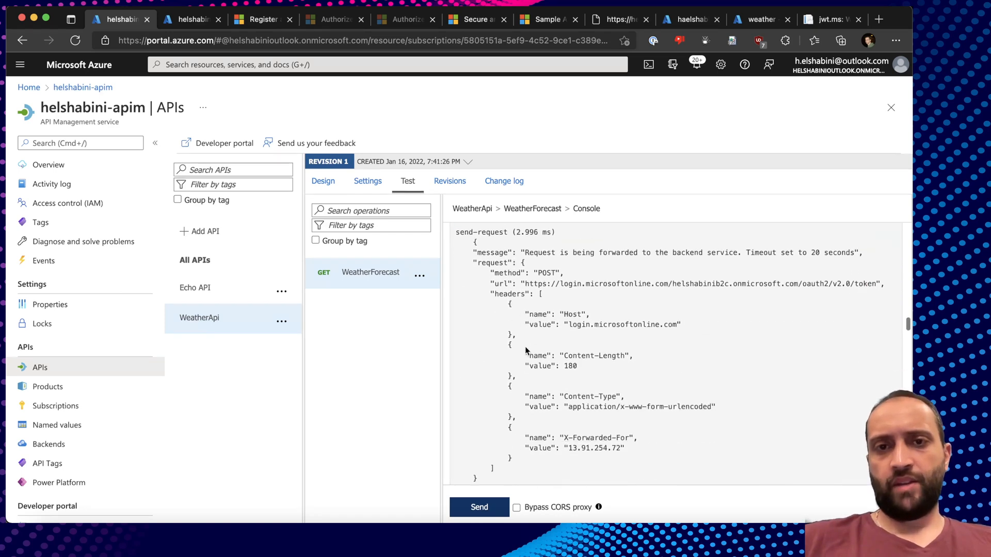
pyautogui.moveTo(472, 251); pyautogui.dragTo(497, 273)
pyautogui.click(540, 283)
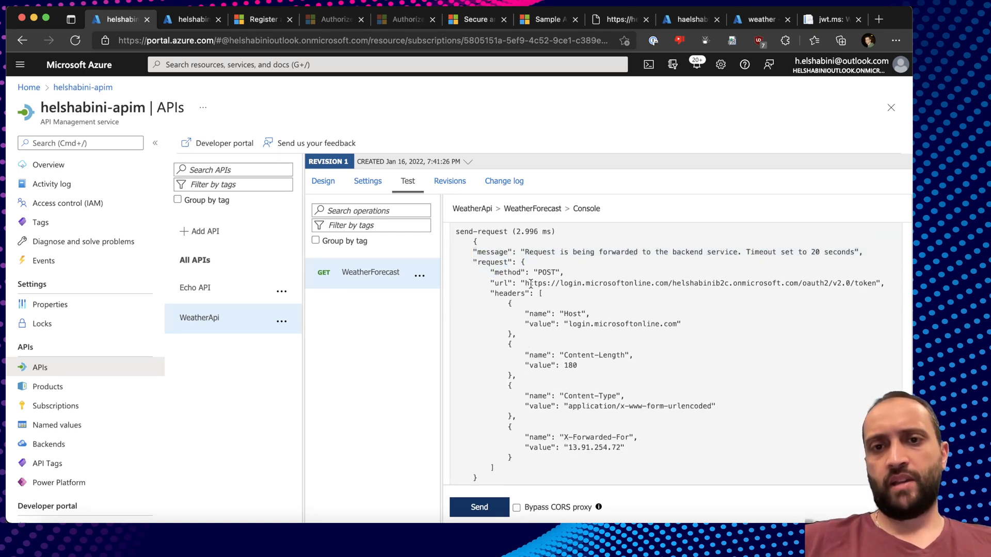
pyautogui.moveTo(876, 283); pyautogui.dragTo(520, 284)
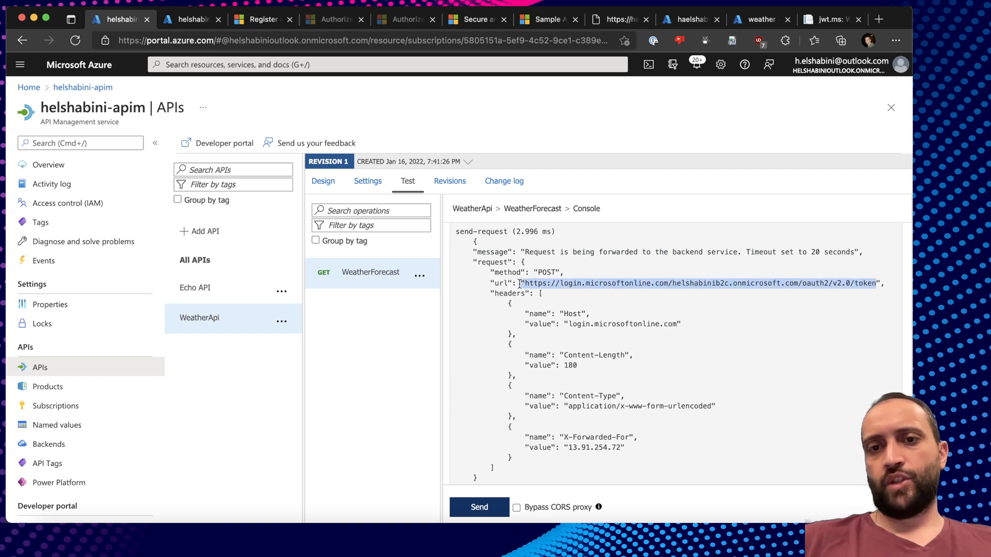
pyautogui.scroll(-5, 588, 357)
pyautogui.scroll(-10, 588, 357)
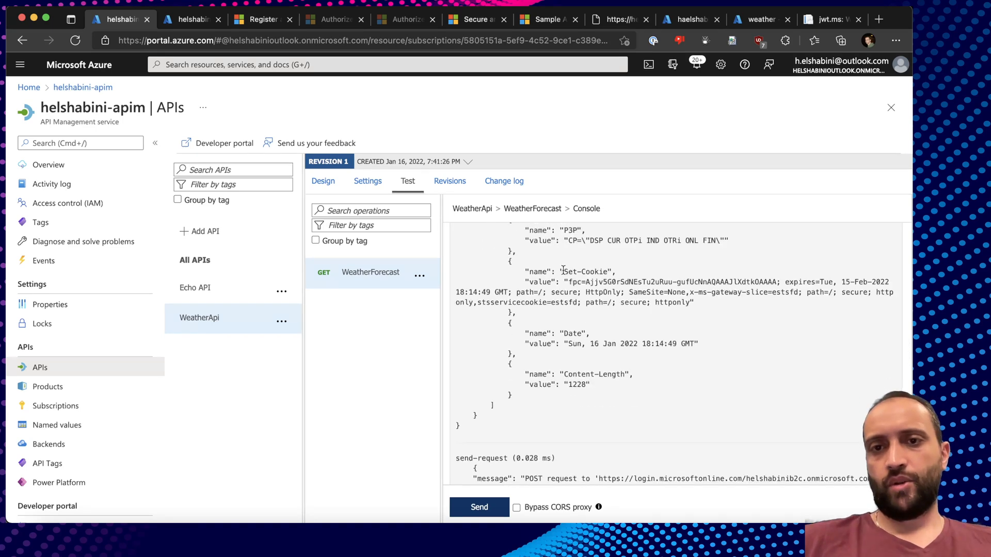
pyautogui.scroll(-6, 566, 290)
# Inspect the token response's OK status and the Authorization header set to the Bearer token.
pyautogui.doubleClick(504, 279)
pyautogui.doubleClick(543, 279)
pyautogui.doubleClick(564, 302)
pyautogui.doubleClick(699, 269)
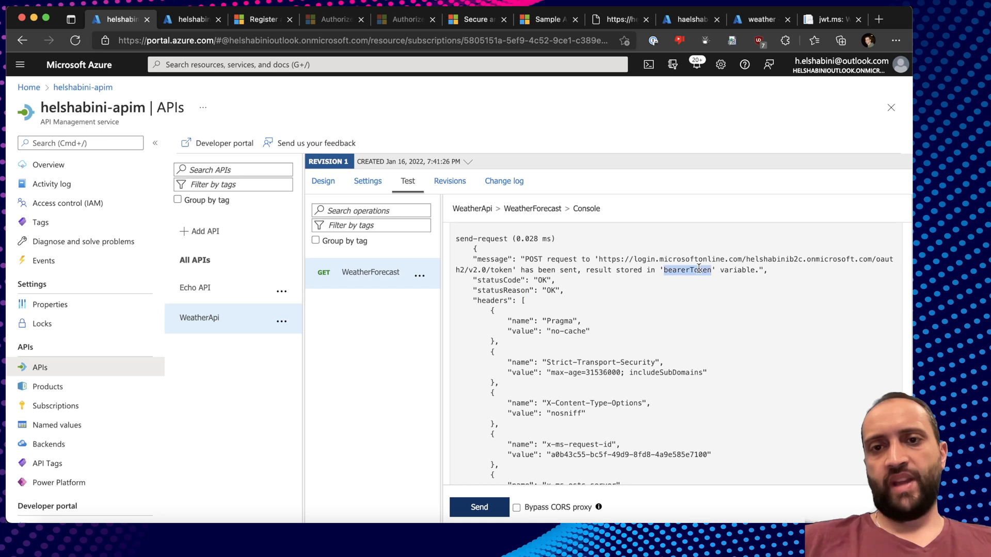
pyautogui.moveTo(588, 271); pyautogui.dragTo(760, 269)
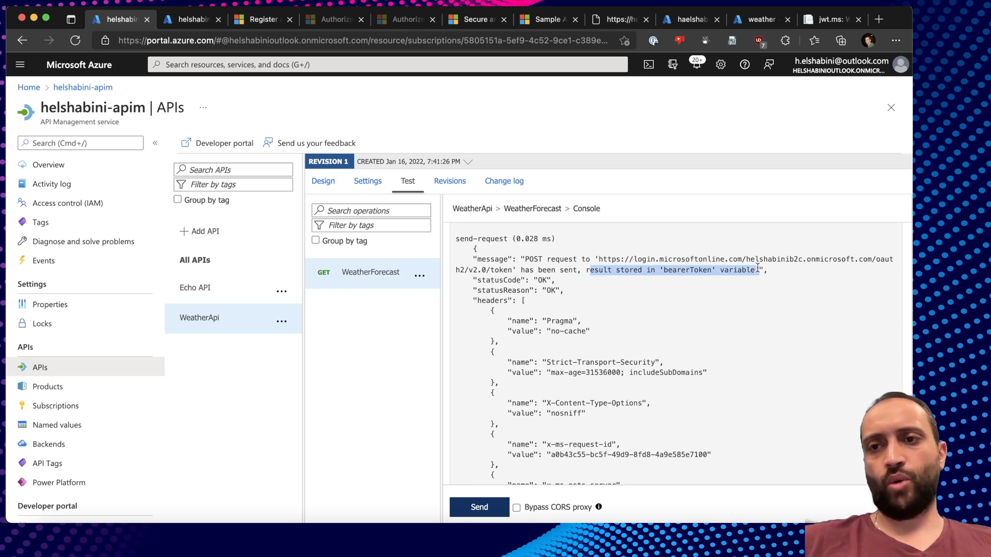
pyautogui.scroll(-2, 704, 284)
pyautogui.scroll(-15, 703, 280)
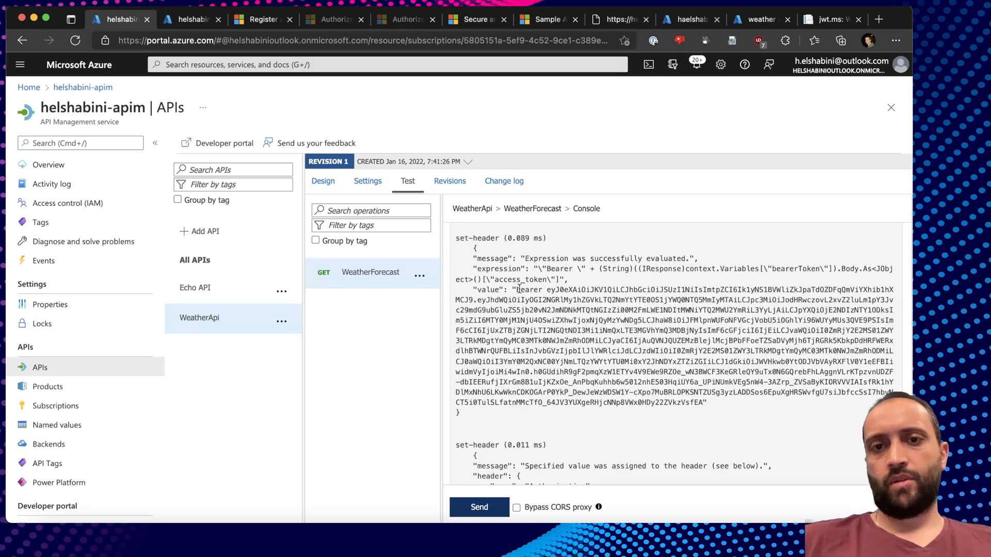
pyautogui.moveTo(518, 289); pyautogui.dragTo(595, 401)
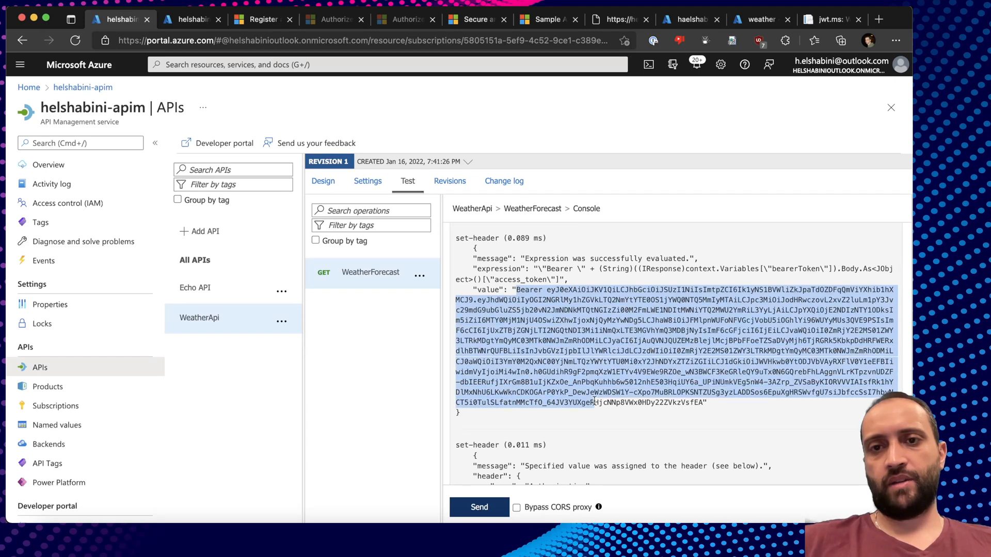
pyautogui.click(595, 400)
pyautogui.moveTo(457, 238); pyautogui.dragTo(499, 238)
pyautogui.click(503, 238)
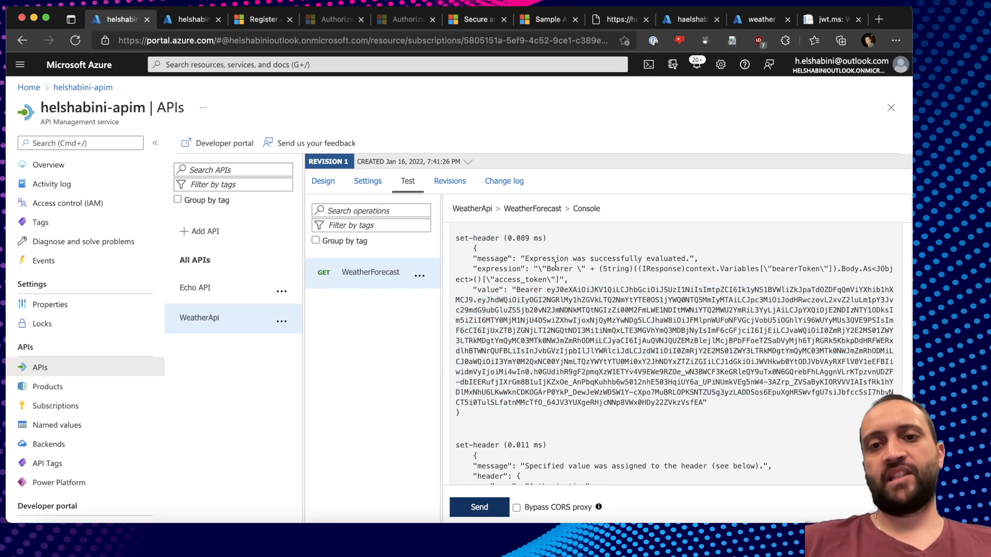
pyautogui.doubleClick(566, 268)
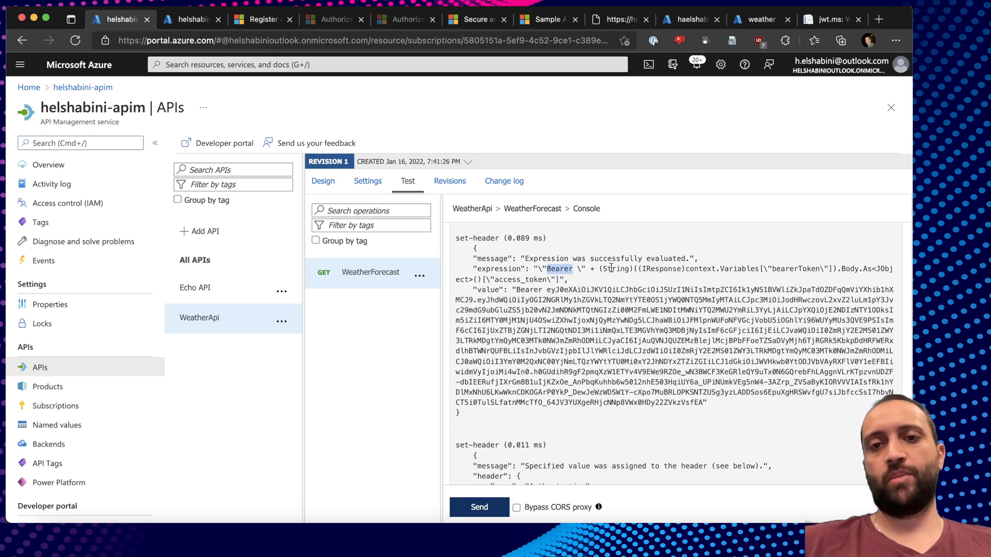
pyautogui.moveTo(516, 290); pyautogui.dragTo(704, 402)
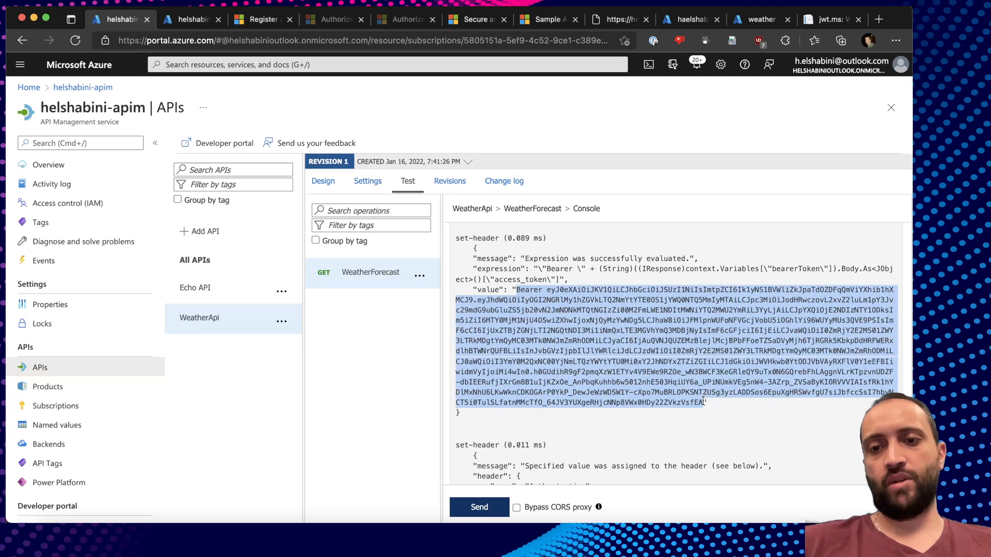
pyautogui.scroll(-2, 671, 361)
pyautogui.scroll(-4, 595, 326)
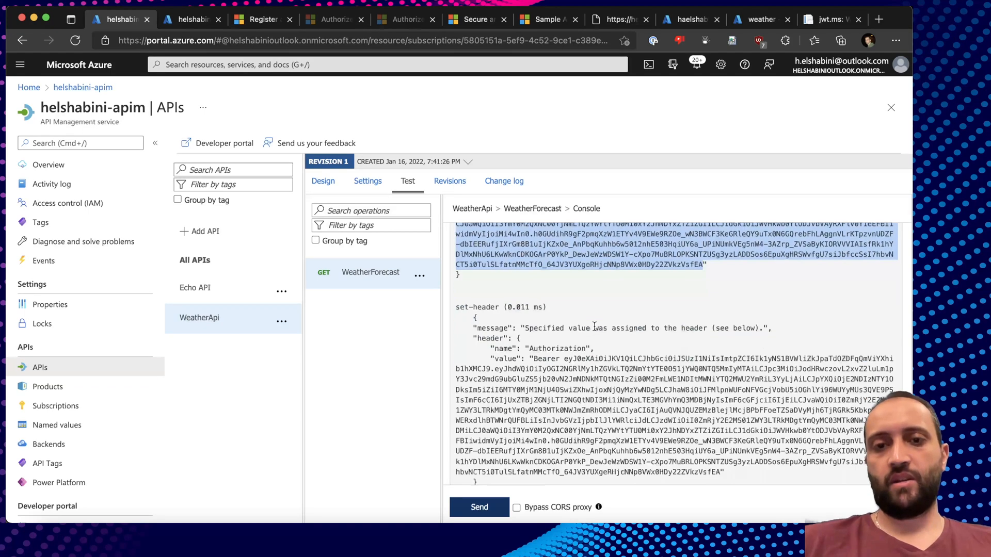
pyautogui.scroll(-1, 595, 326)
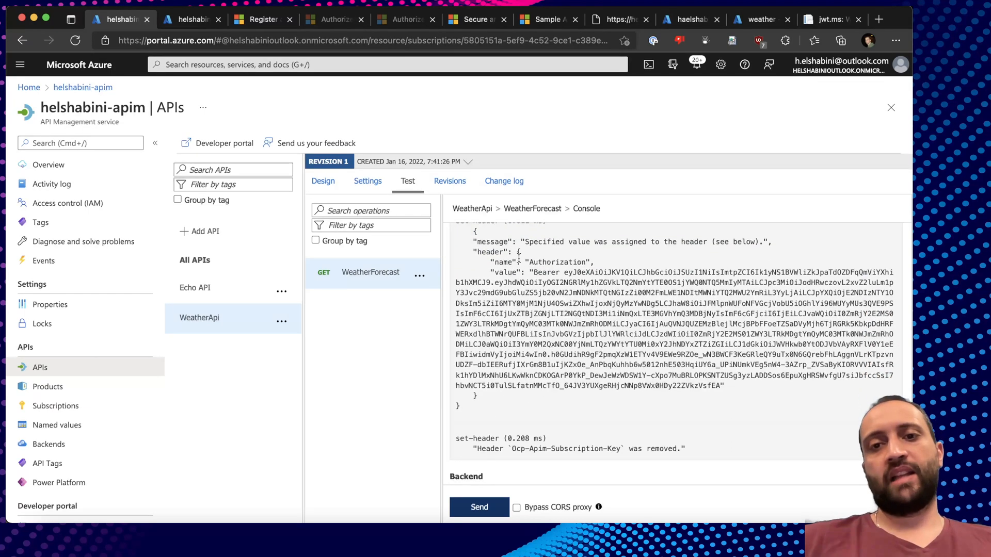
pyautogui.scroll(-6, 594, 344)
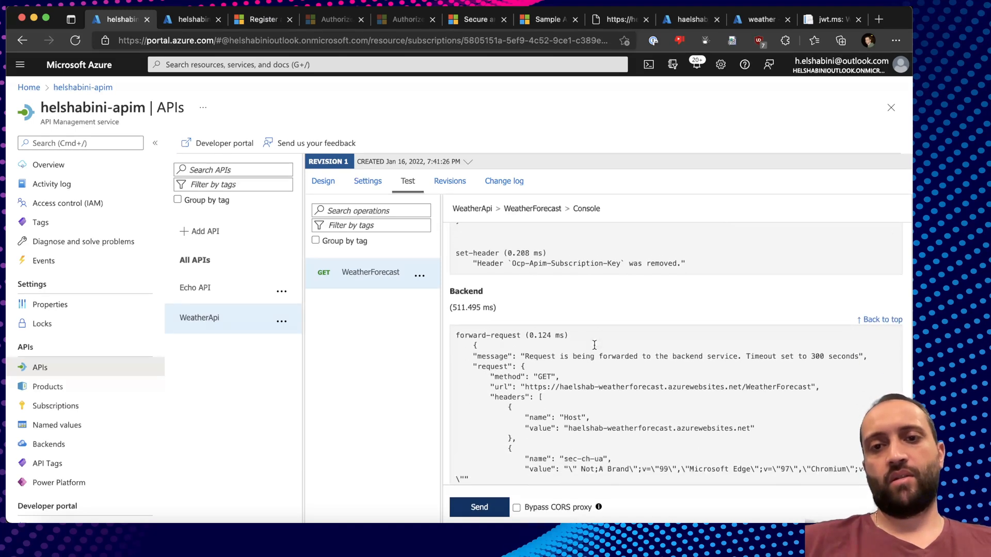
pyautogui.moveTo(504, 258); pyautogui.dragTo(623, 256)
pyautogui.scroll(-3, 623, 256)
pyautogui.scroll(1, 568, 258)
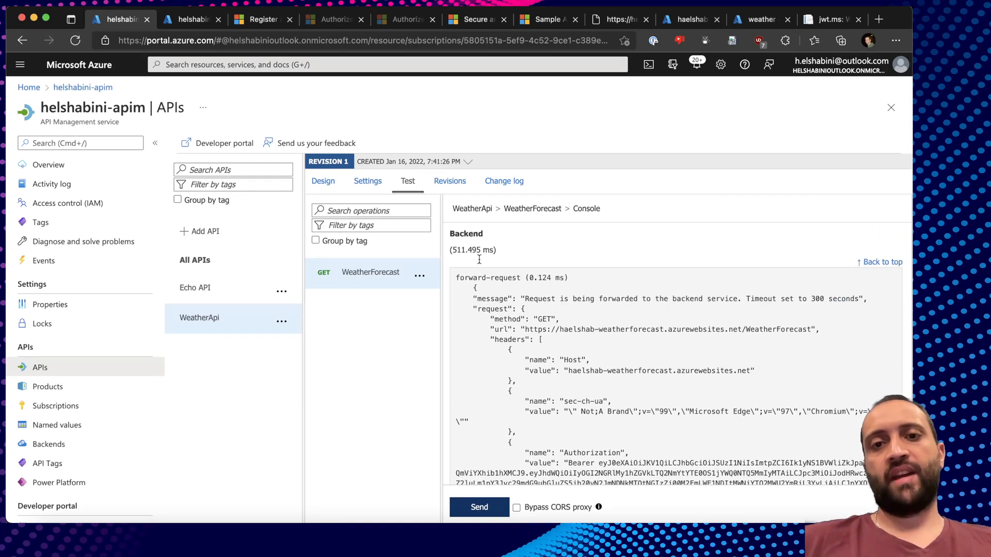
pyautogui.scroll(-5, 587, 352)
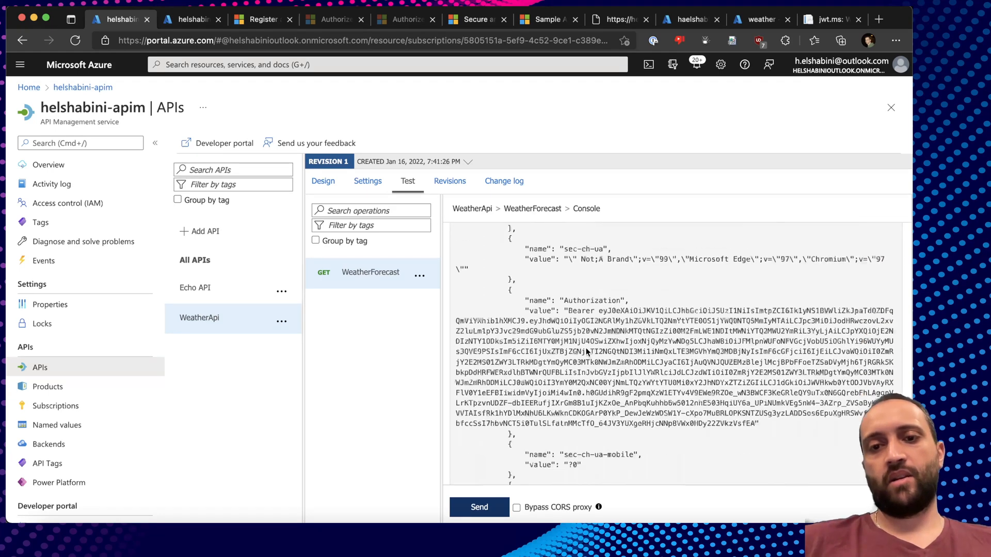
pyautogui.moveTo(564, 298); pyautogui.dragTo(759, 421)
pyautogui.click(577, 309)
pyautogui.click(715, 364)
pyautogui.scroll(-15, 716, 364)
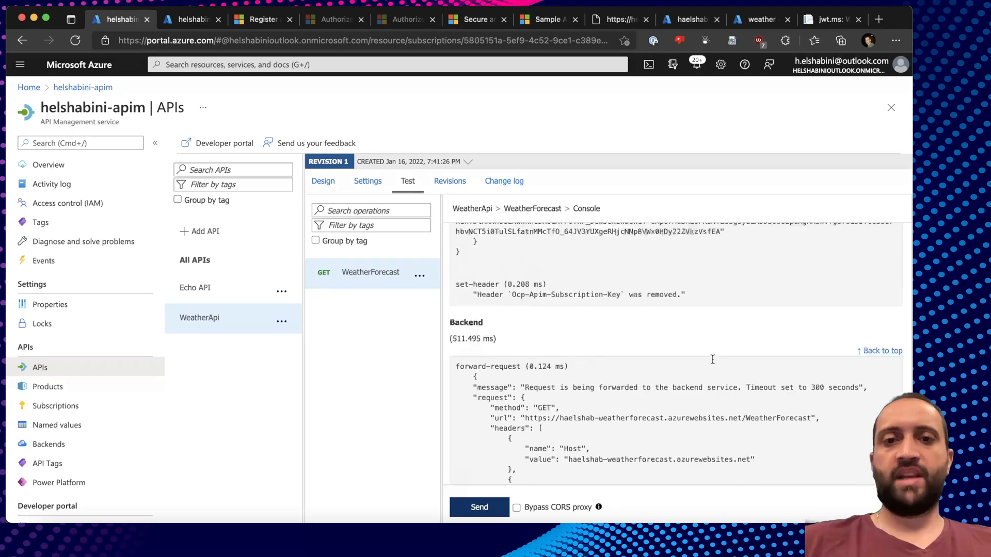
pyautogui.scroll(10, 712, 360)
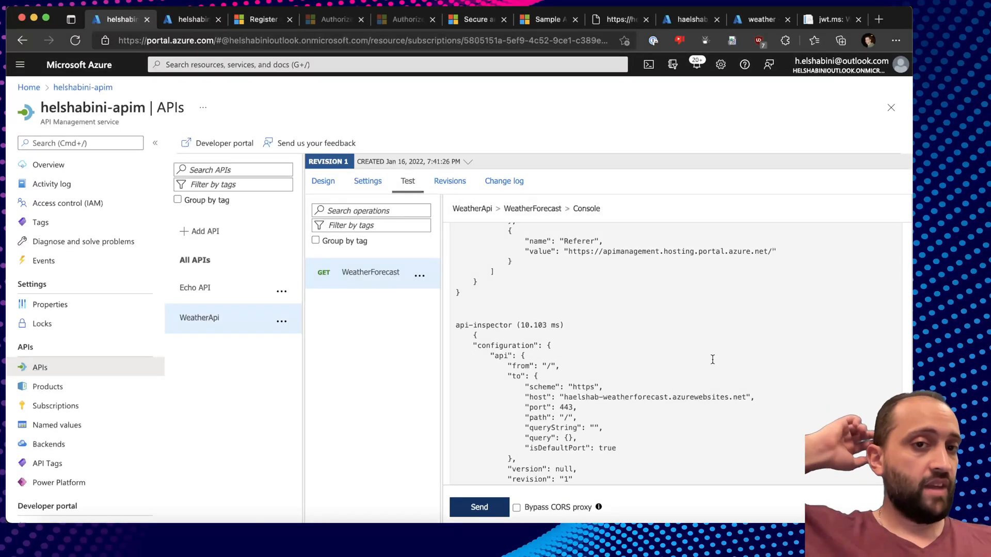
pyautogui.scroll(5, 712, 359)
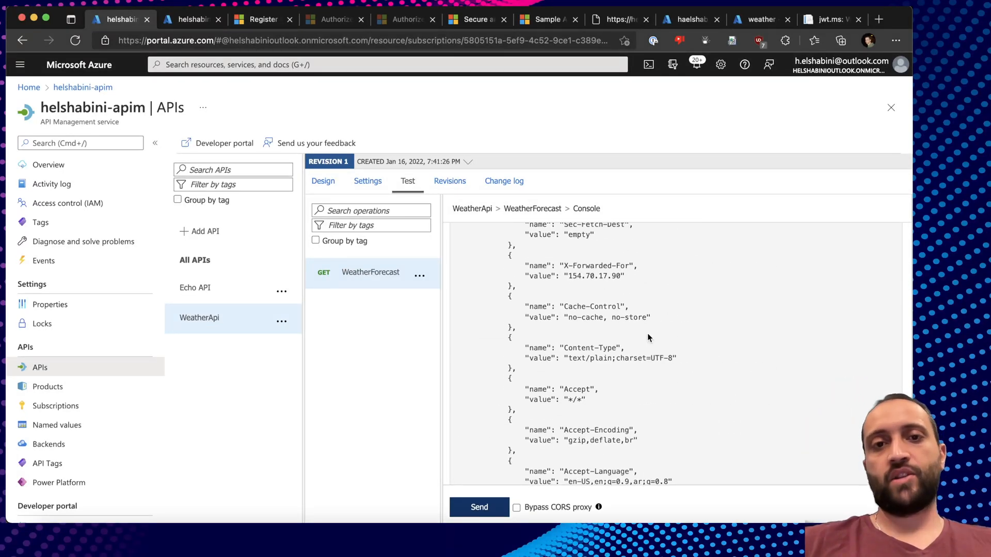
pyautogui.scroll(10, 557, 267)
pyautogui.scroll(-5, 558, 267)
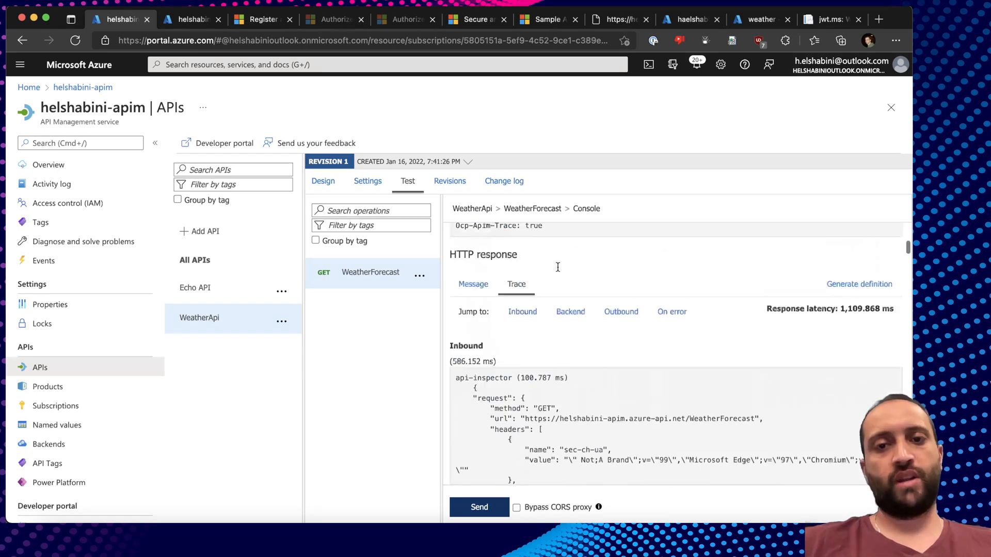
pyautogui.scroll(-1, 557, 267)
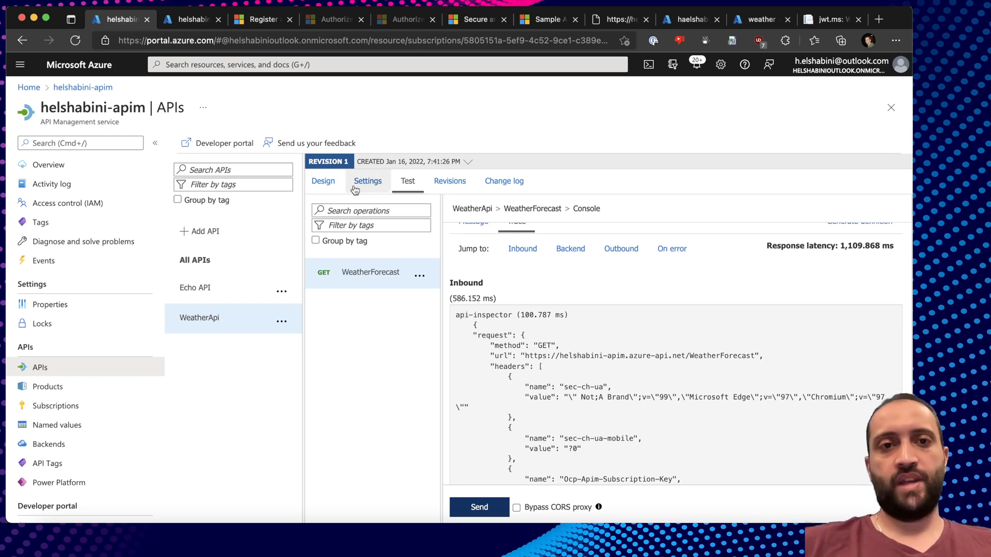
# Open the Inbound processing policy code and review the send-request block through the Authorization header.
pyautogui.click(323, 181)
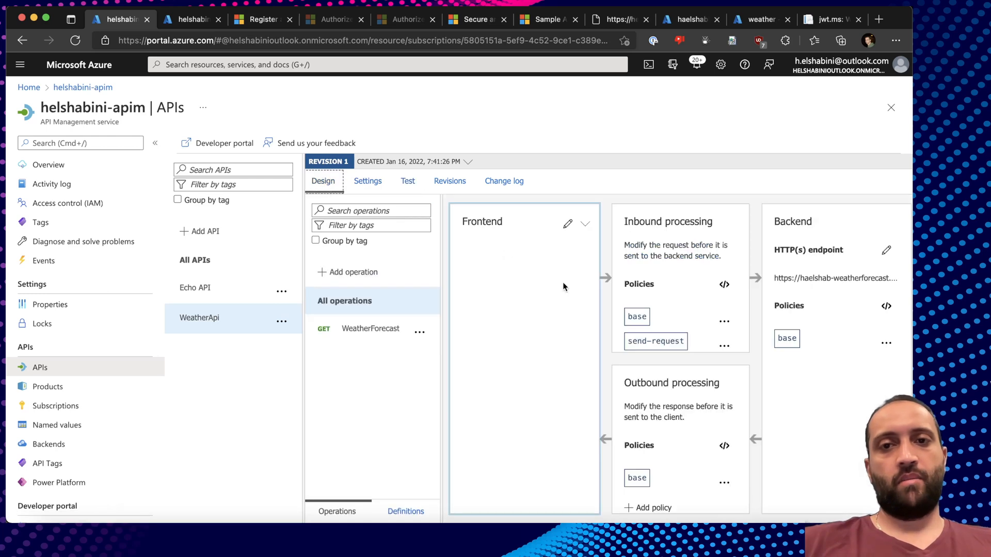
pyautogui.click(724, 285)
pyautogui.scroll(-2, 619, 309)
pyautogui.scroll(-4, 618, 309)
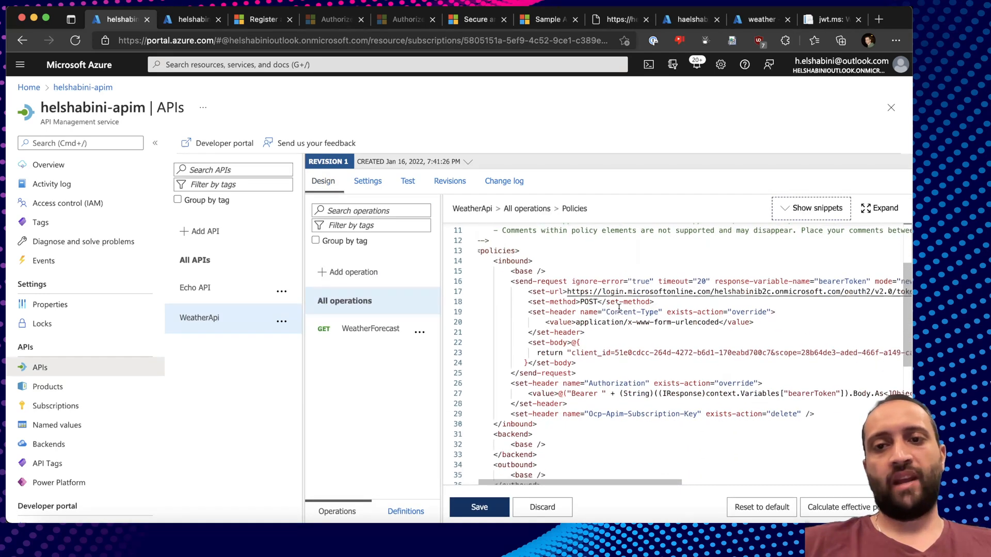
pyautogui.click(558, 275)
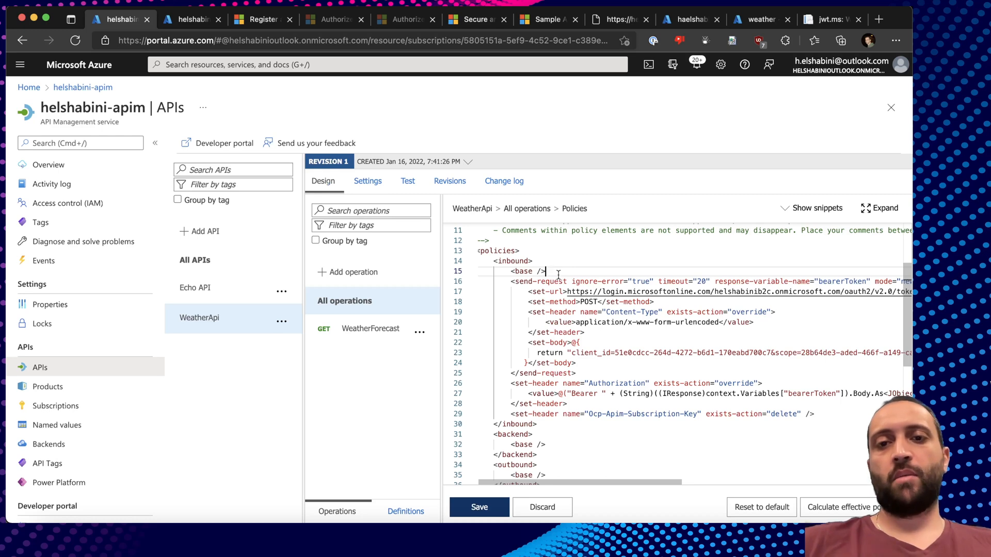
pyautogui.scroll(-2, 557, 279)
pyautogui.scroll(2, 537, 289)
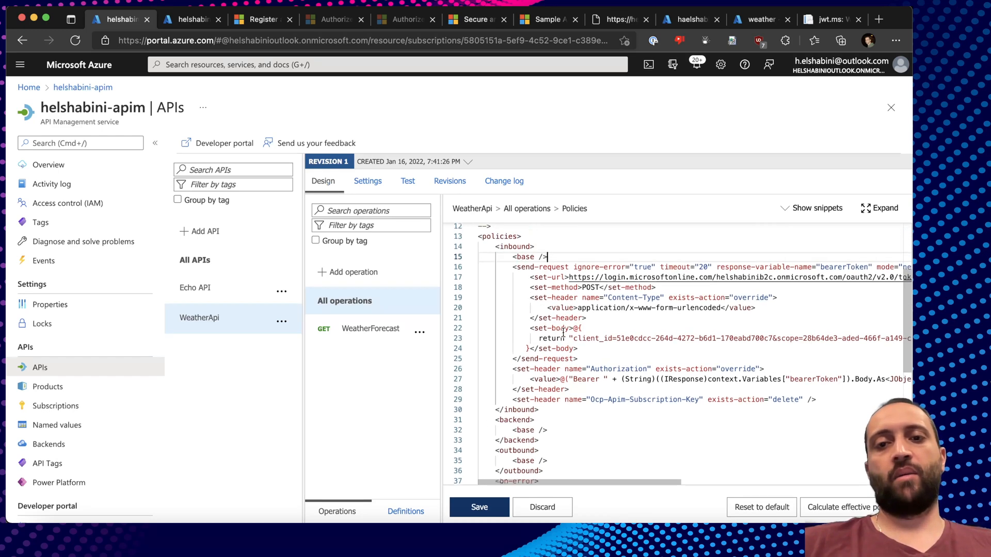
pyautogui.moveTo(513, 279); pyautogui.dragTo(632, 373)
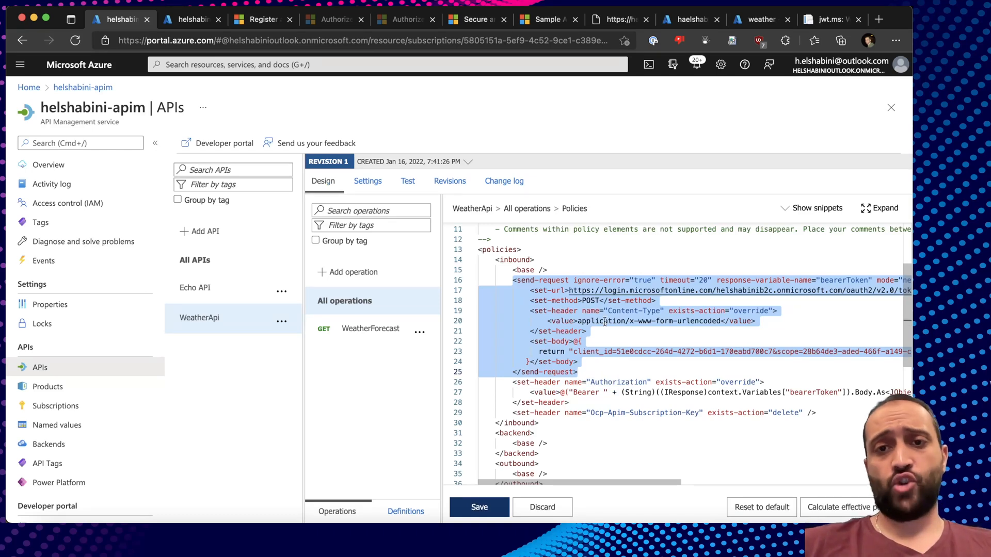
pyautogui.click(567, 269)
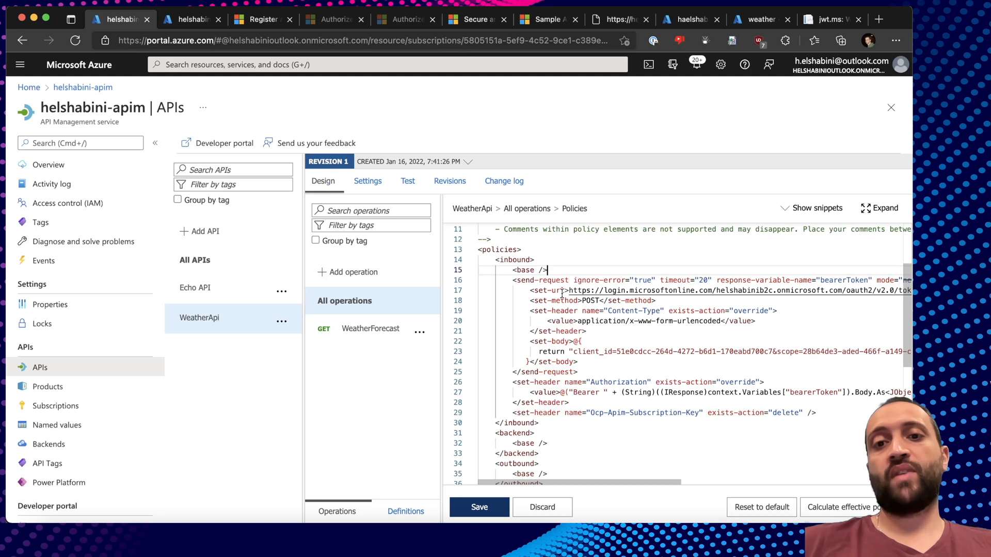
pyautogui.moveTo(513, 281); pyautogui.dragTo(797, 382)
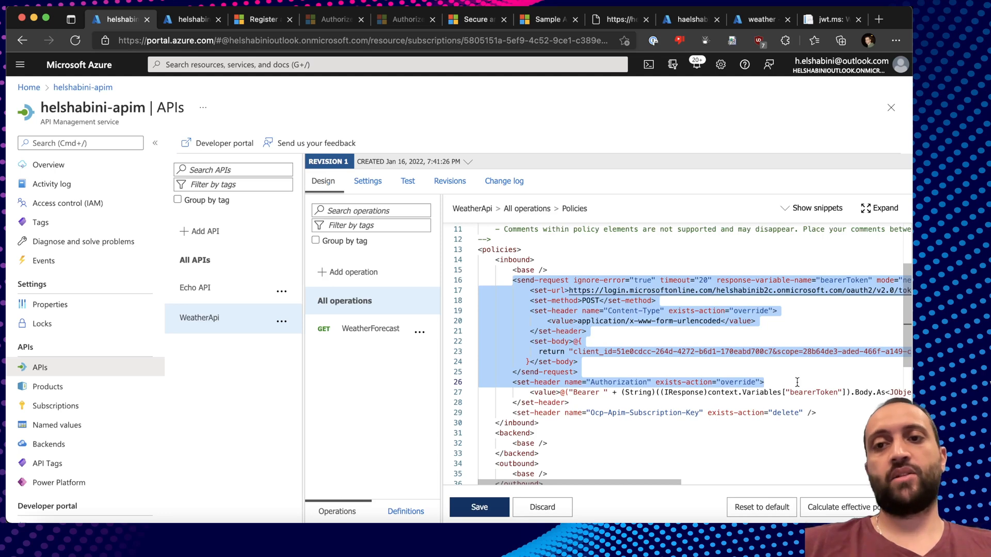
pyautogui.click(797, 382)
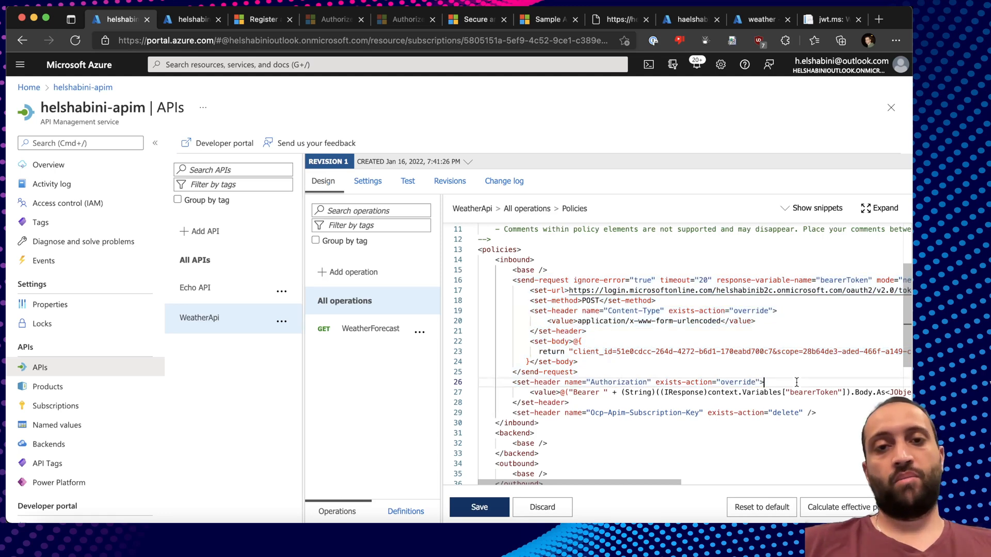
# Inspect the send-request body lines carrying client_id, scope and client_secret.
pyautogui.doubleClick(622, 413)
pyautogui.click(648, 412)
pyautogui.moveTo(513, 280); pyautogui.dragTo(637, 343)
pyautogui.click(637, 341)
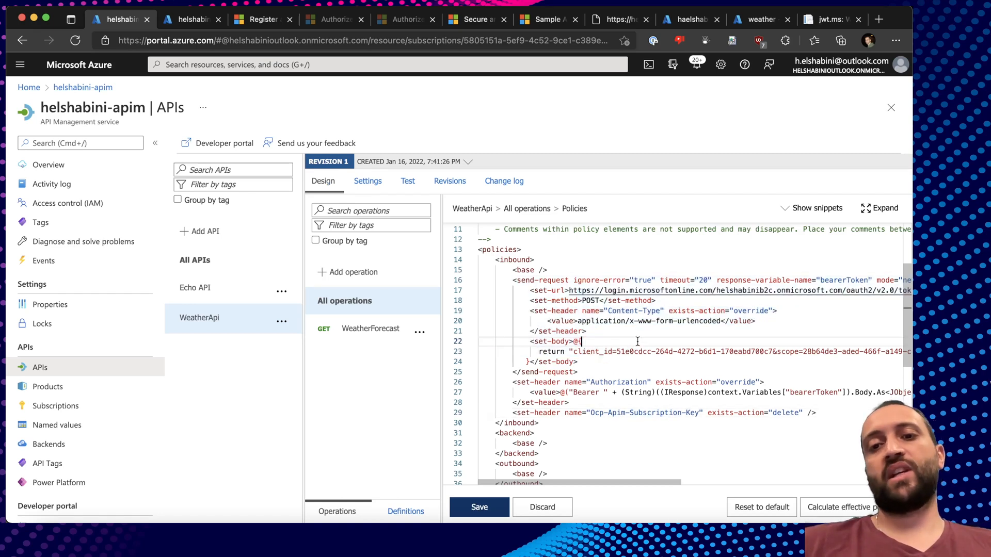
pyautogui.click(599, 331)
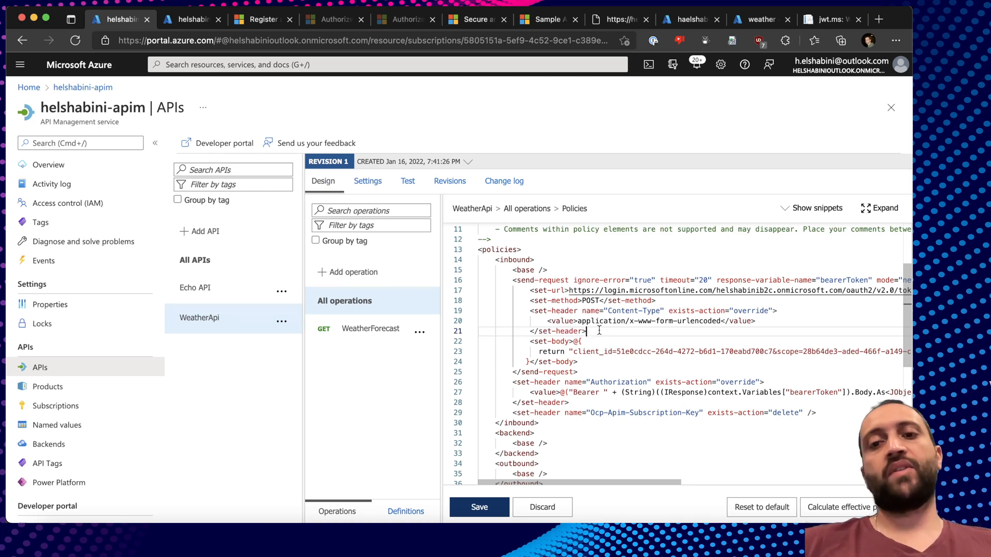
pyautogui.scroll(-2, 599, 330)
pyautogui.hscroll(3, 599, 331)
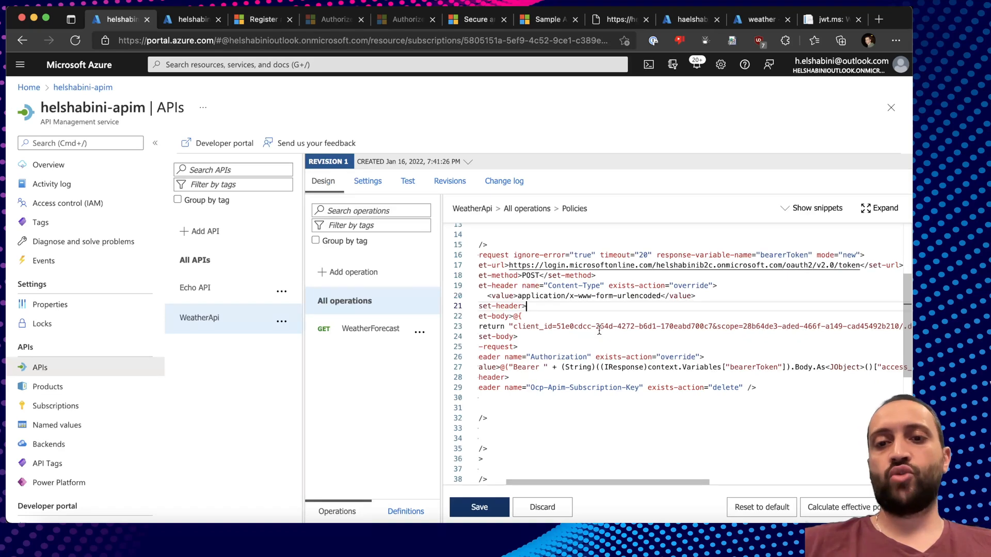
pyautogui.scroll(2, 599, 330)
pyautogui.hscroll(2, 599, 331)
pyautogui.hscroll(-2, 599, 331)
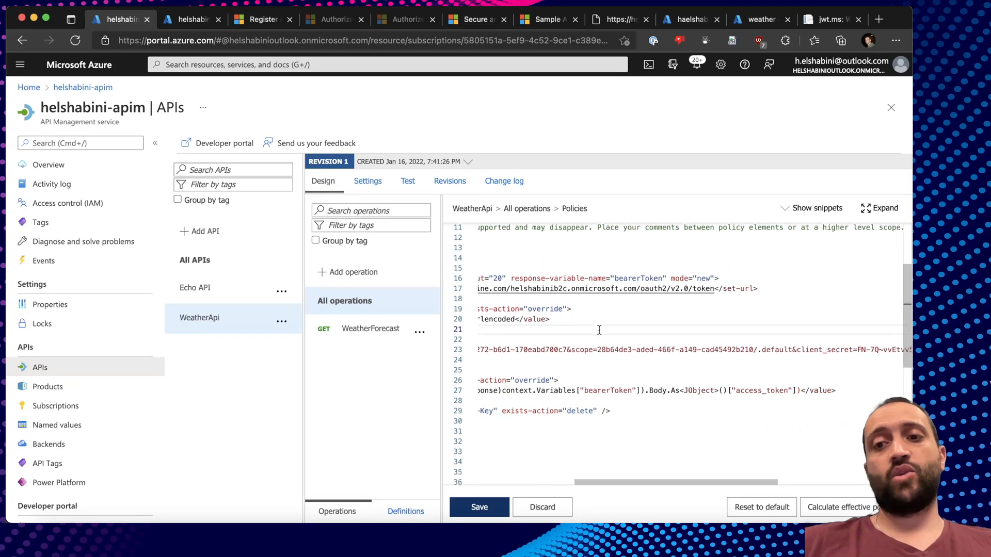
pyautogui.click(580, 359)
pyautogui.click(657, 353)
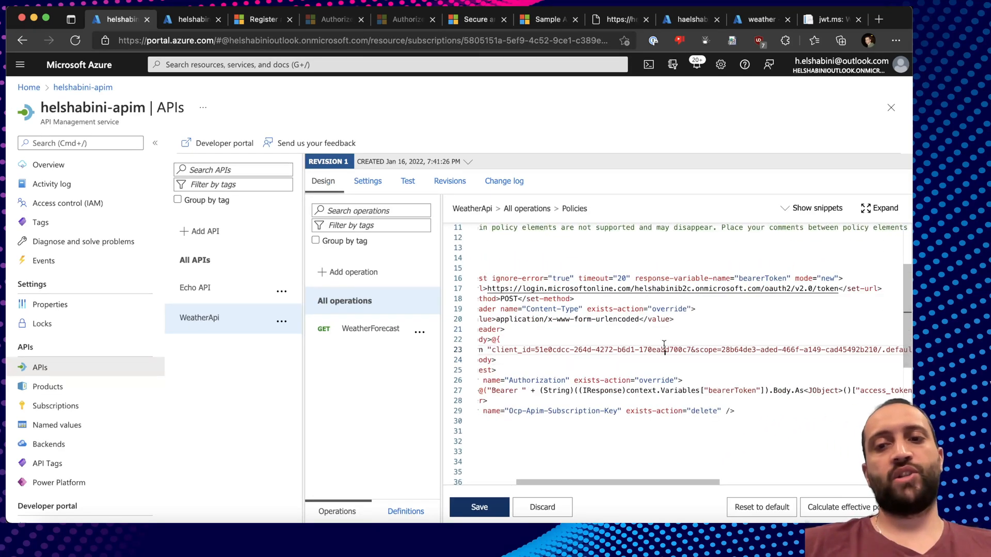
pyautogui.hscroll(8, 664, 350)
pyautogui.doubleClick(783, 352)
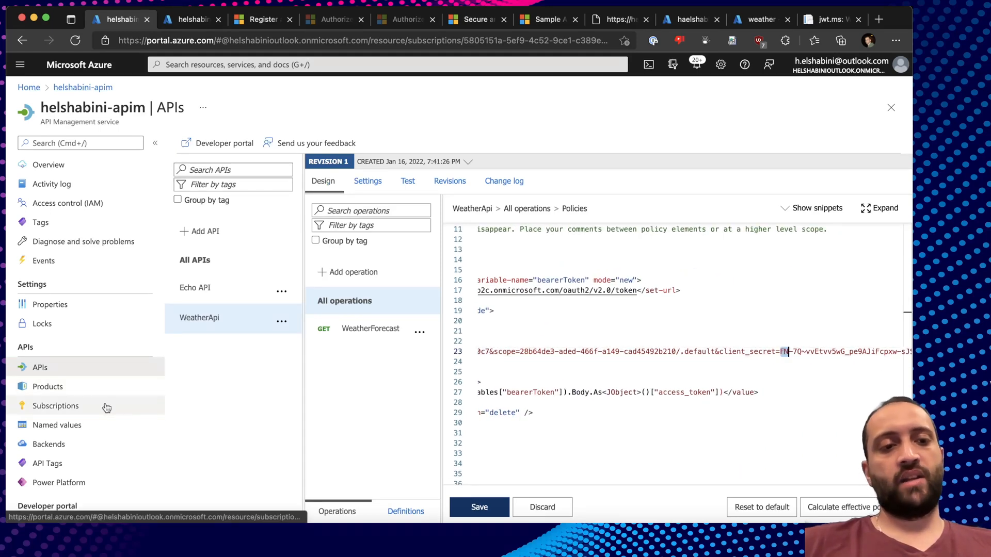
# Visit Named values, return to the WeatherApi overview, then bring up the Scenario 4 slide.
pyautogui.click(109, 427)
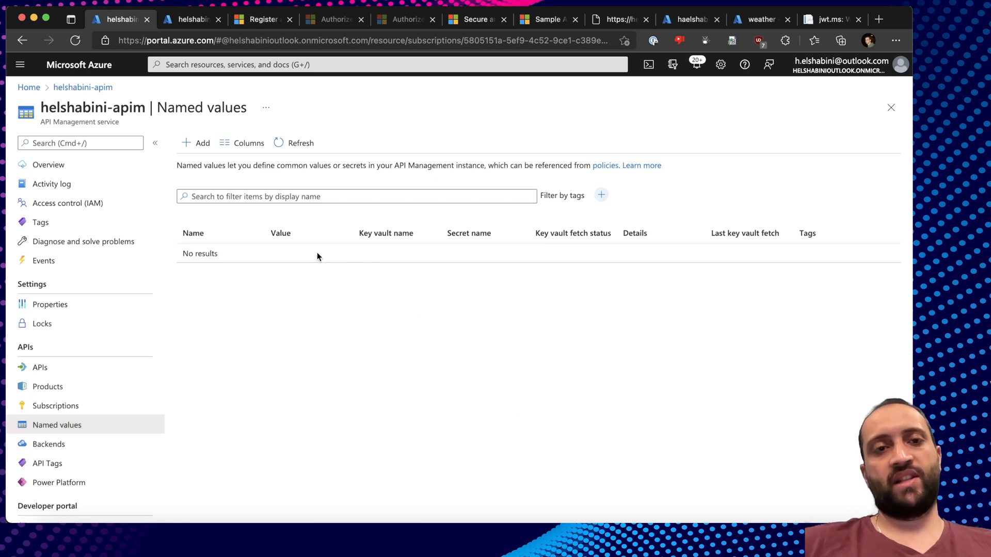
pyautogui.click(22, 40)
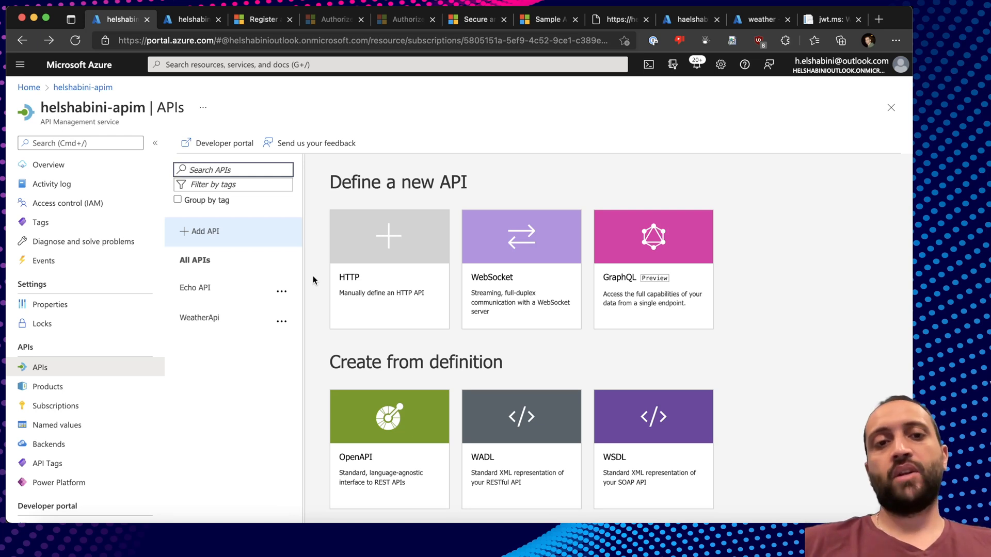
pyautogui.click(209, 318)
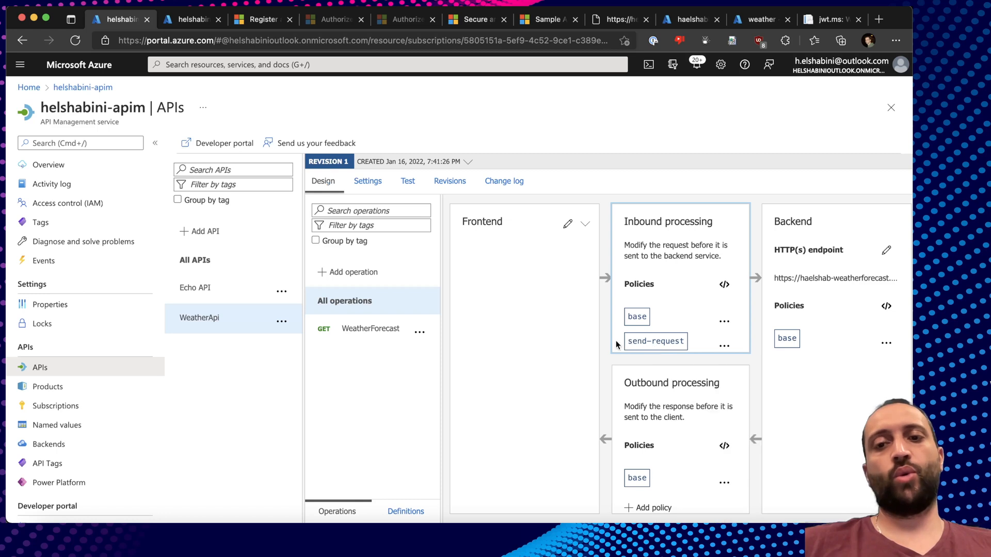
pyautogui.click(655, 537)
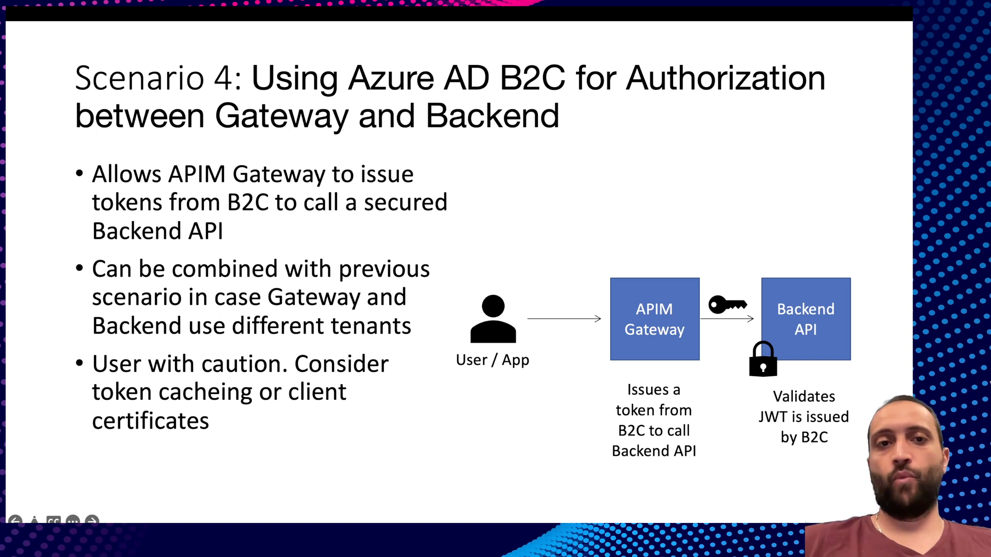
# Step back through the slides to Scenario 1 on authenticating developers with Azure AD B2C.
pyautogui.press('Left')
pyautogui.press('Left')
pyautogui.press('Left')
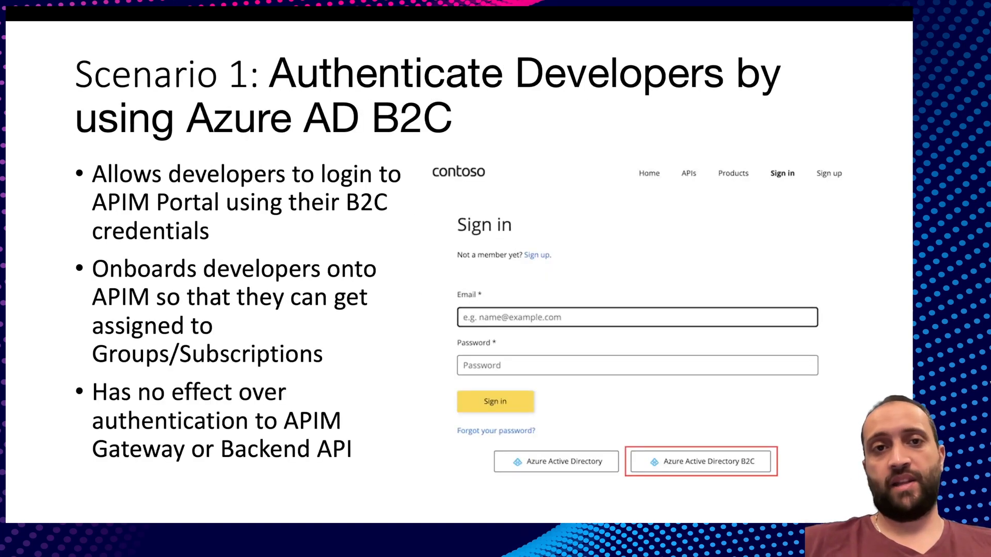
pyautogui.press('Right')
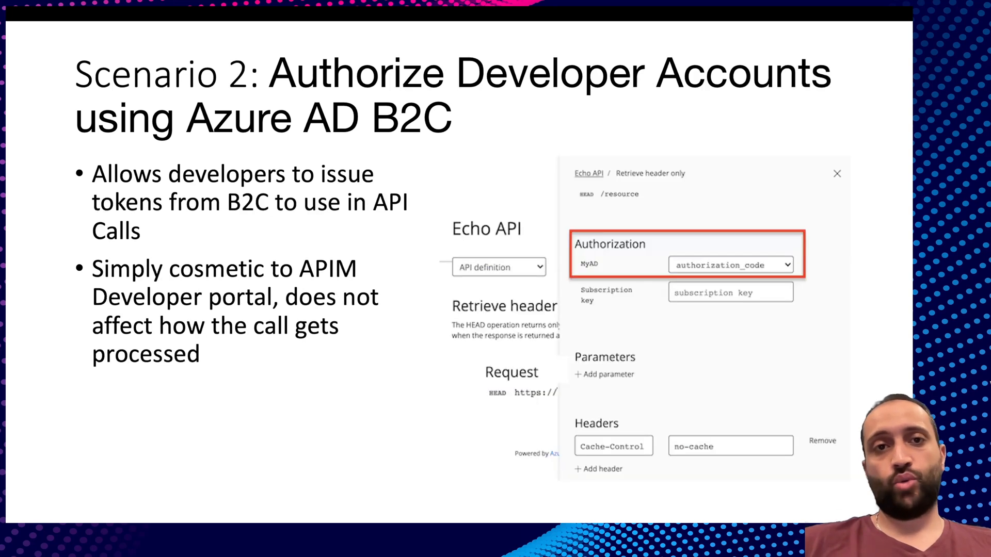
pyautogui.press('Left')
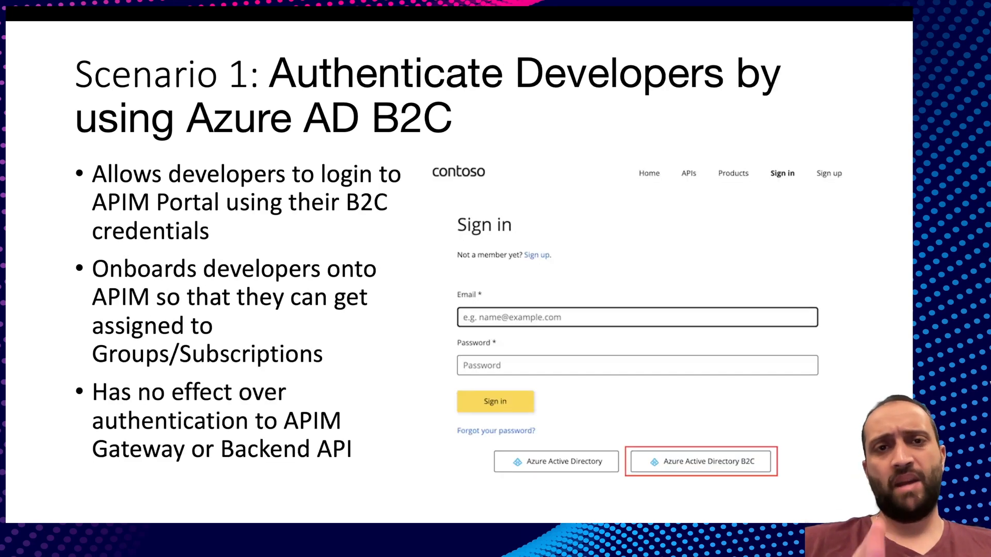